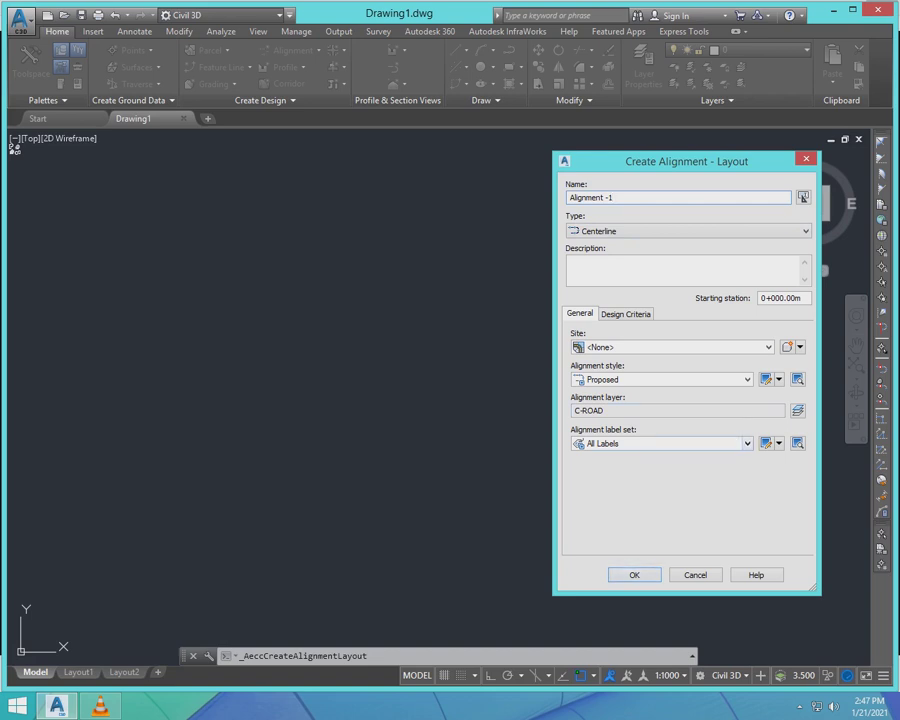
- Create centerline Alignment -1 with all labels and draw it freehand through seven points using Tangent-Tangent (With curves)
click(634, 575)
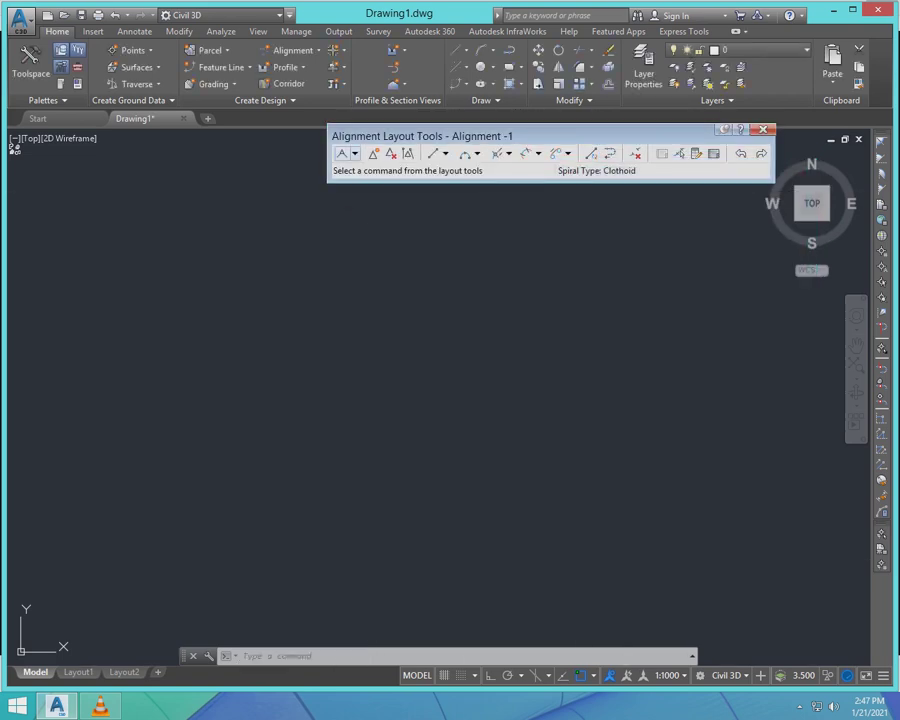
click(355, 154)
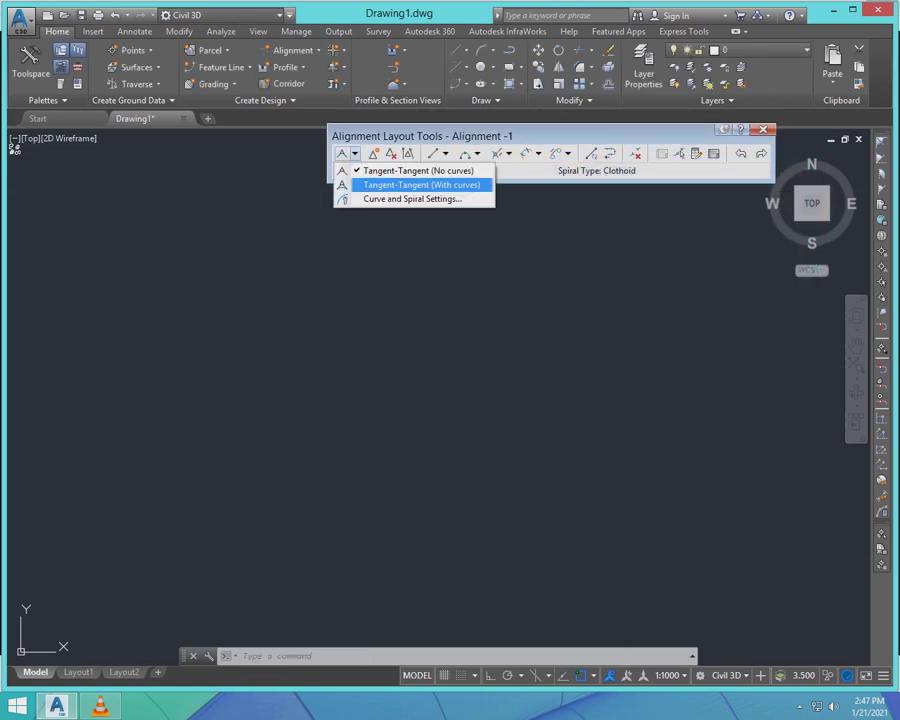
click(420, 185)
click(190, 545)
click(250, 360)
click(366, 399)
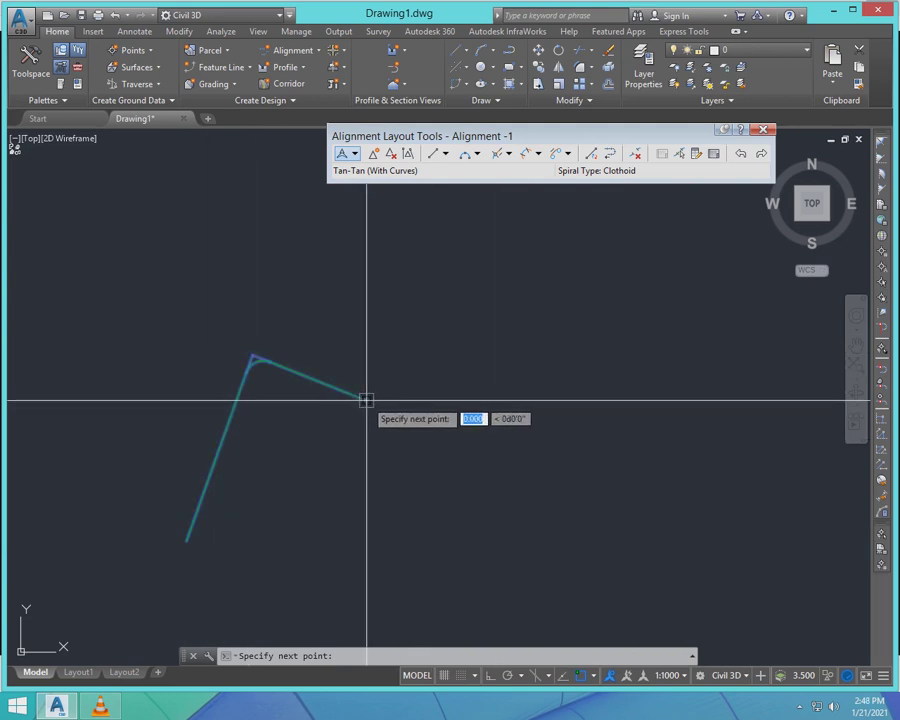
click(424, 324)
click(466, 353)
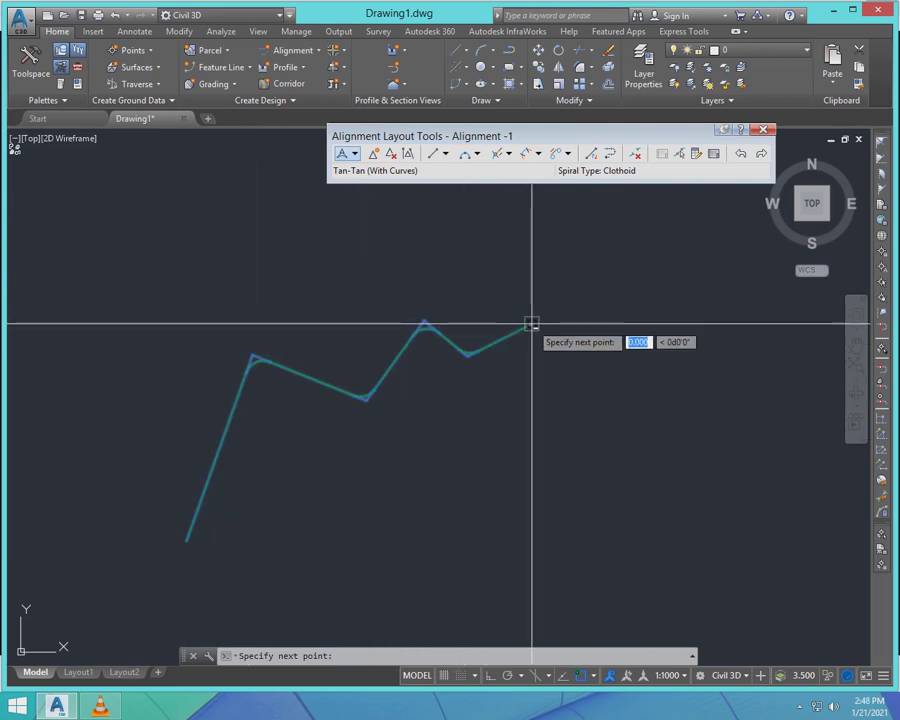
click(565, 348)
key(Return)
scroll(250, 362, up, 2)
scroll(332, 348, down, 1)
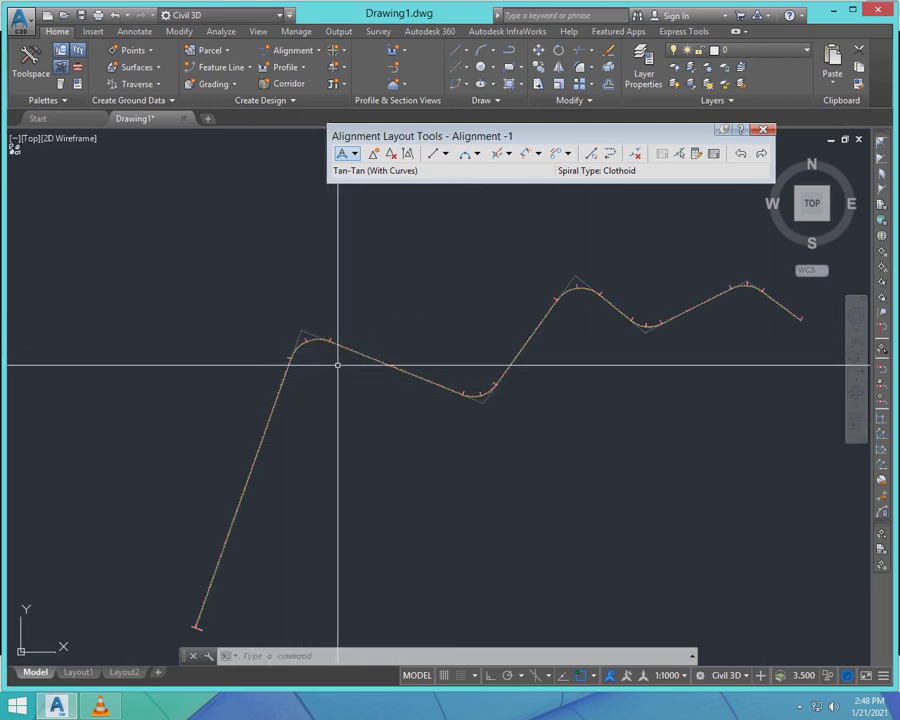
click(763, 130)
- Enlarge the radius of the alignment's first curve by stretching its midpoint grip well inward from the intersection point
scroll(213, 390, up, 3)
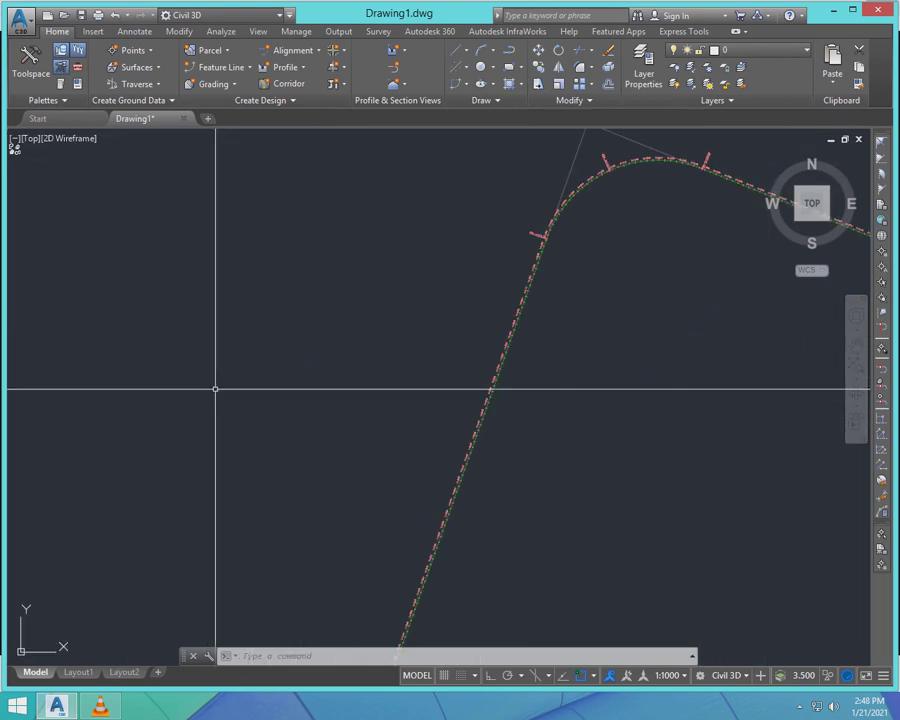
scroll(611, 148, up, 4)
scroll(399, 227, down, 10)
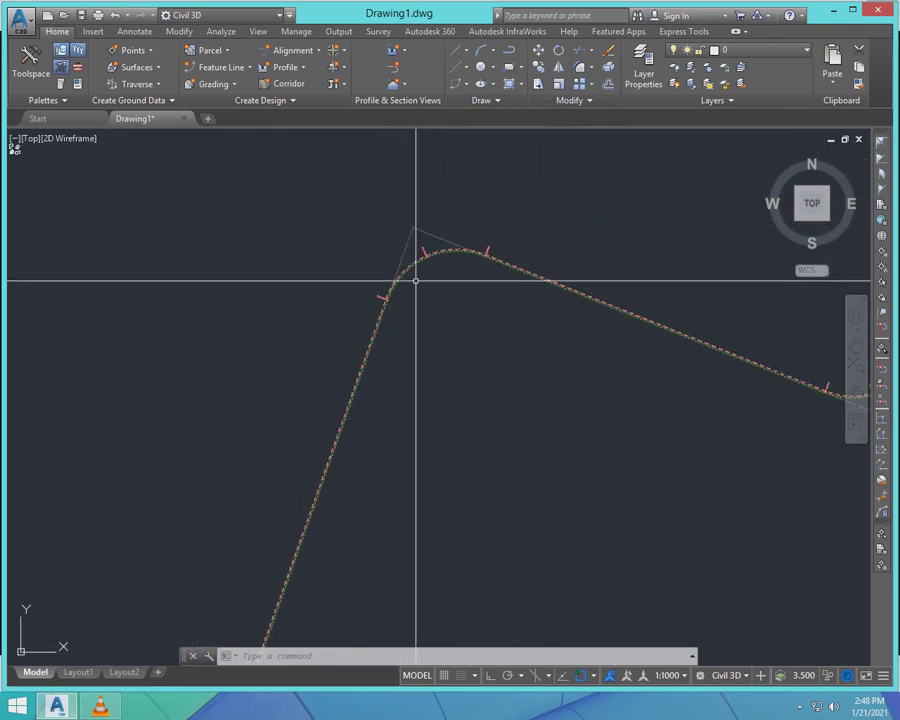
scroll(373, 284, up, 8)
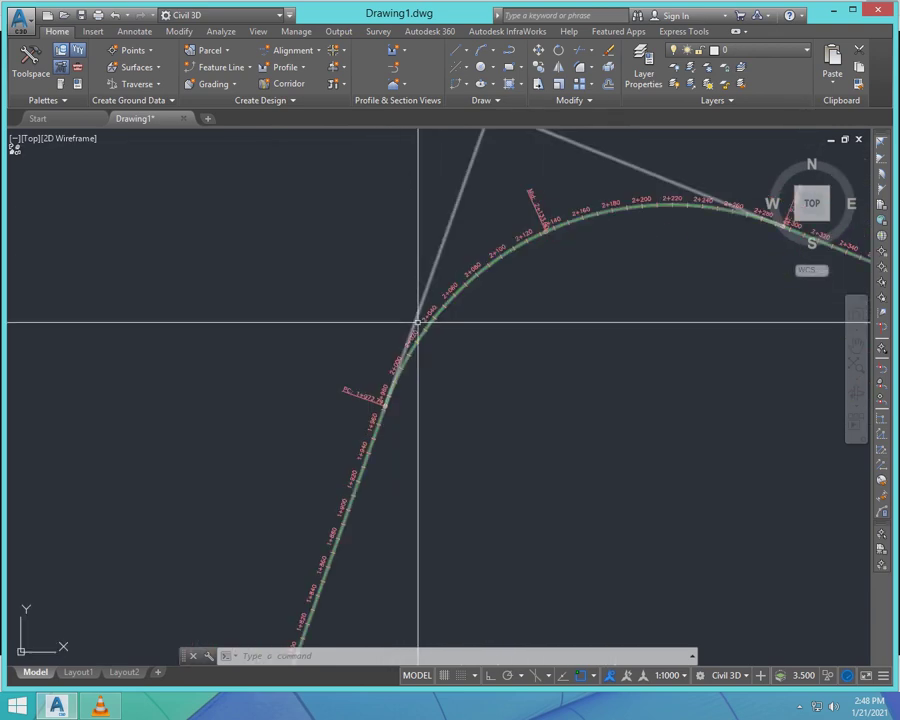
click(455, 298)
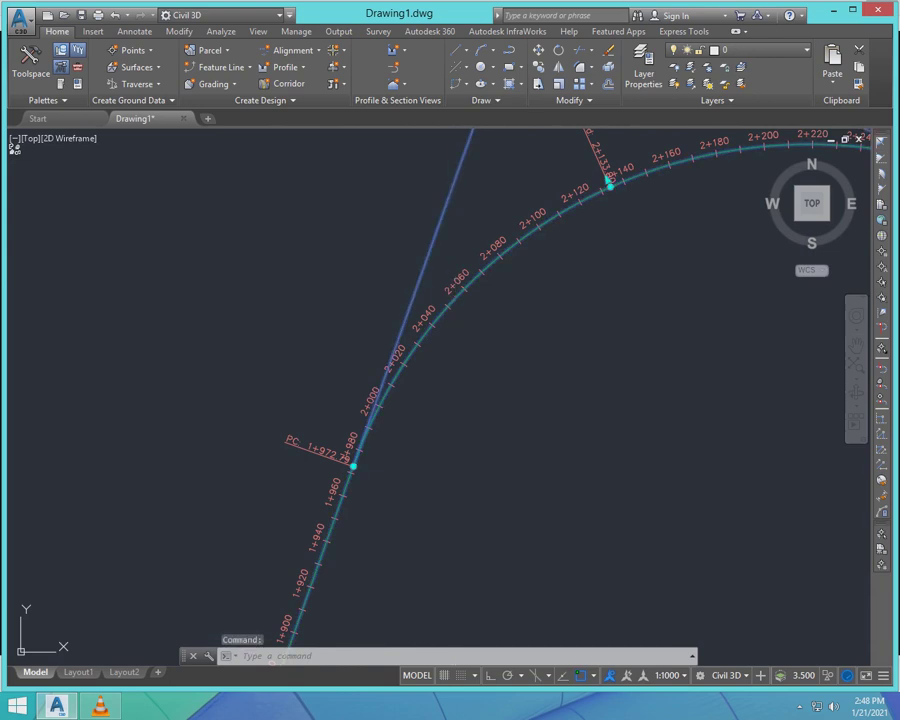
click(609, 186)
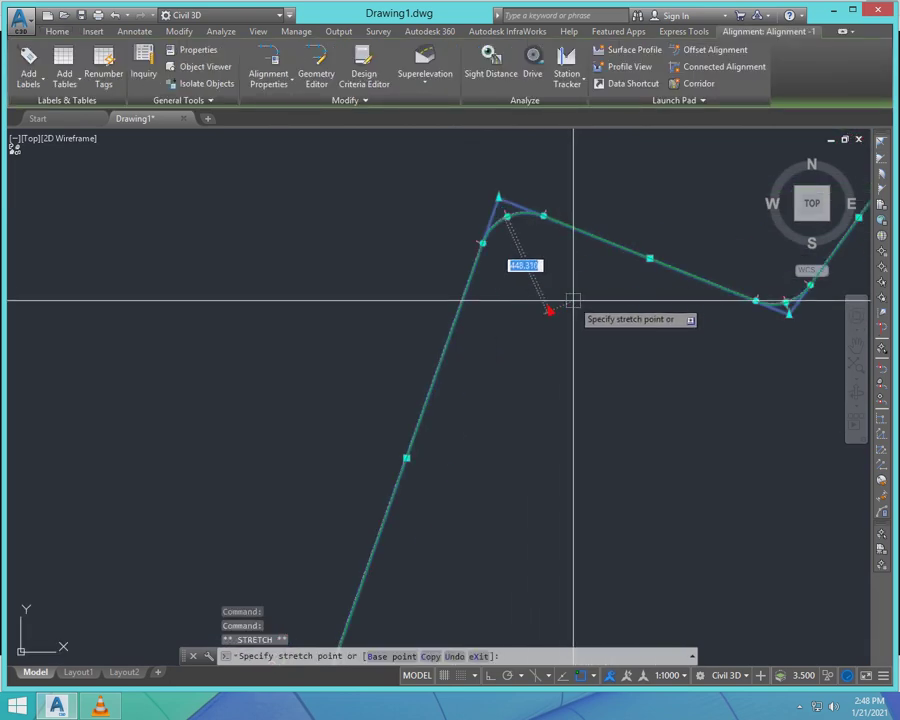
click(467, 336)
scroll(520, 331, down, 3)
- Enlarge the alignment's second curve by stretching its midpoint grip away from the intersection point
scroll(450, 362, up, 5)
scroll(552, 324, up, 4)
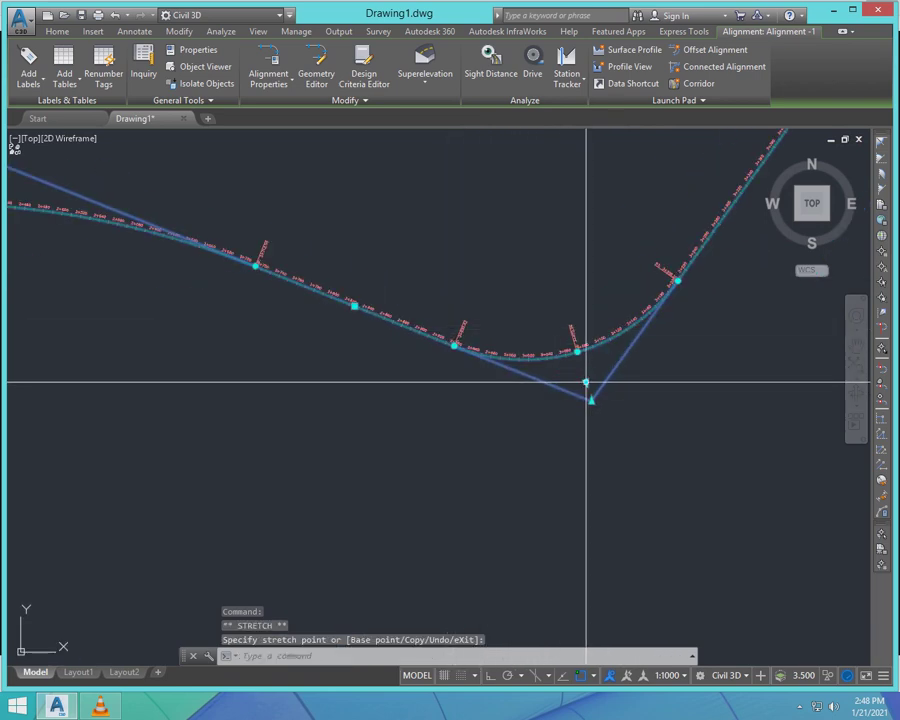
click(578, 350)
scroll(552, 264, down, 2)
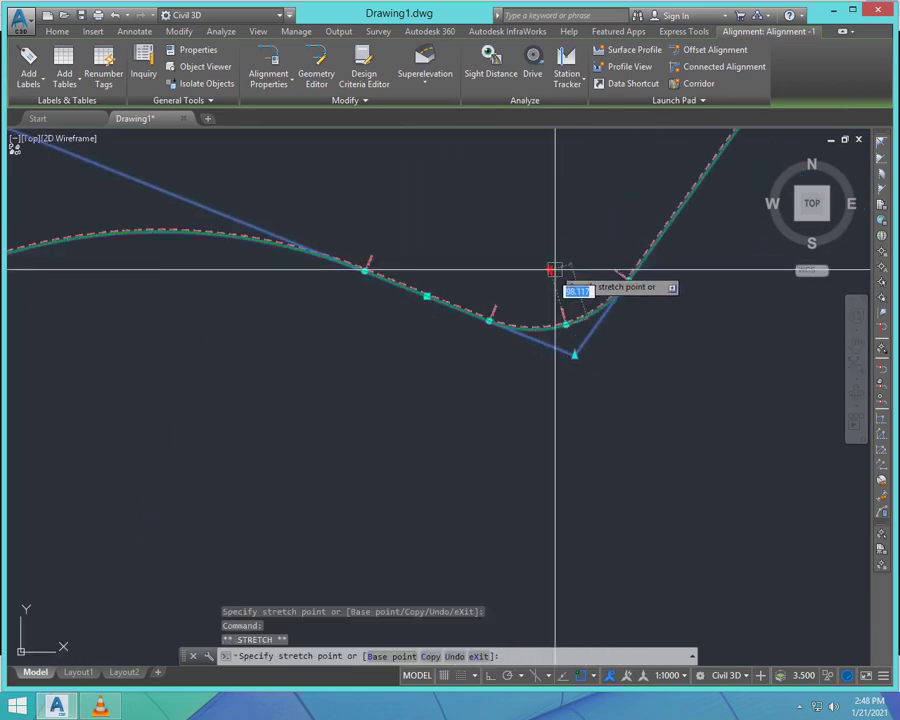
click(554, 292)
scroll(487, 365, down, 3)
- Flatten the alignment's third curve by stretching its midpoint grip inward below the peak
scroll(590, 240, up, 5)
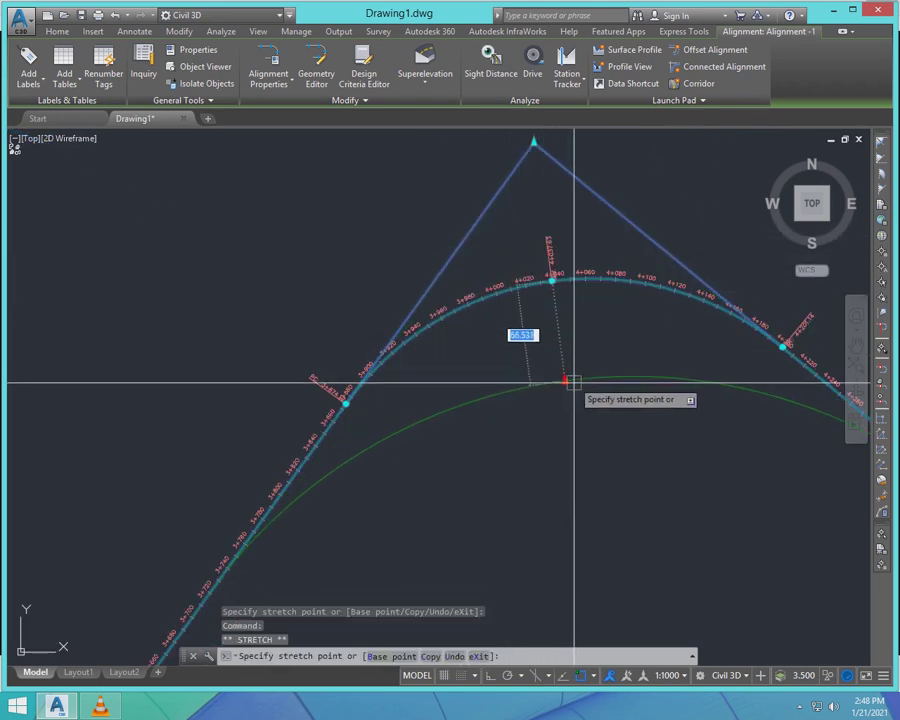
click(575, 411)
scroll(473, 294, down, 4)
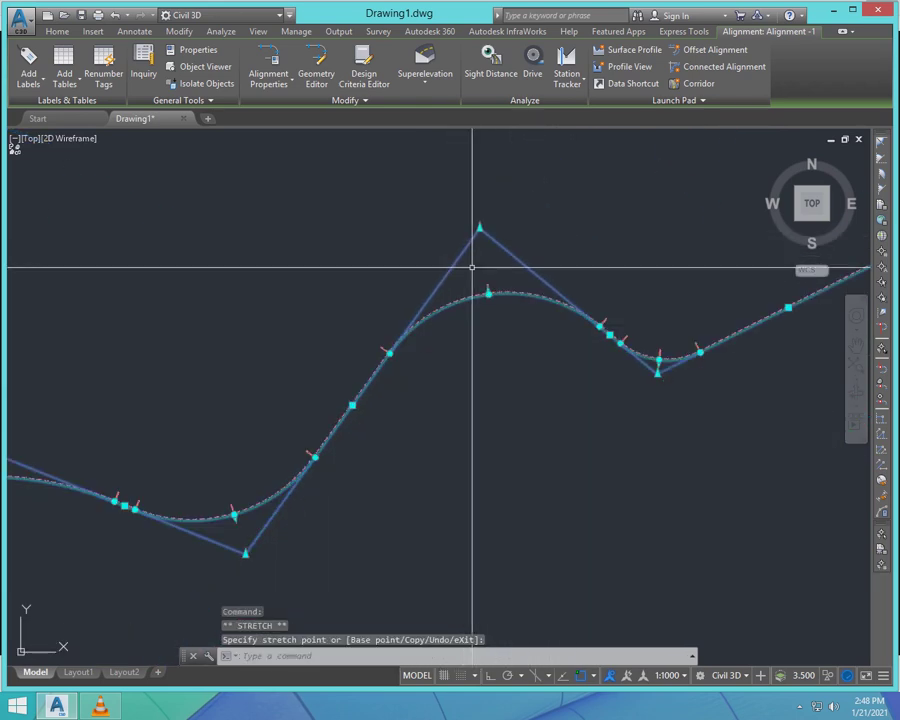
- Enlarge the radius of the fourth curve, in the dip after the third curve, using its midpoint grip
scroll(665, 380, up, 5)
click(667, 376)
scroll(632, 448, down, 6)
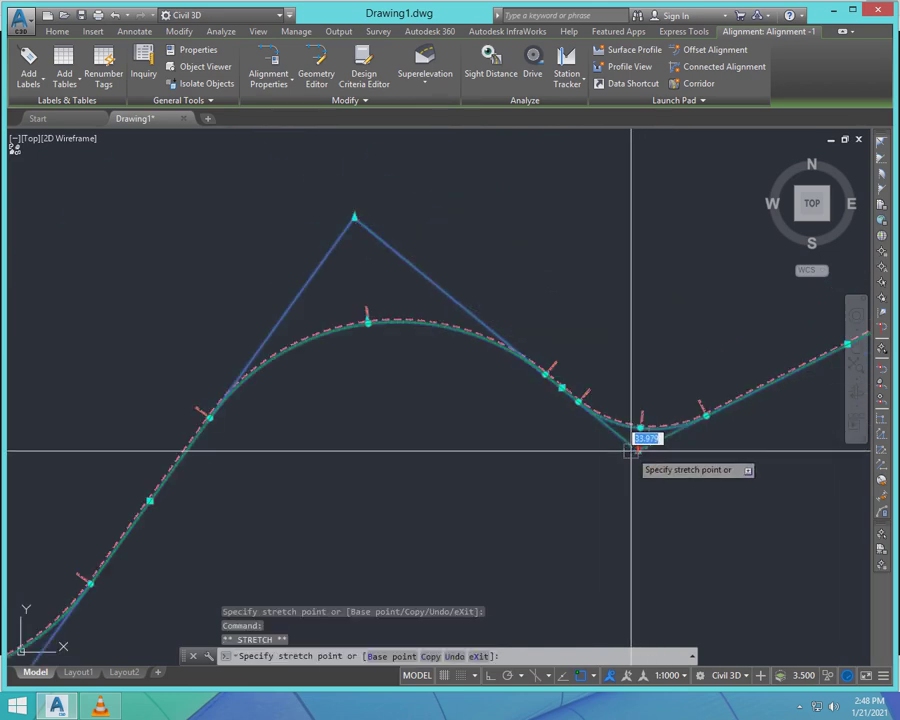
scroll(640, 394, up, 4)
click(631, 412)
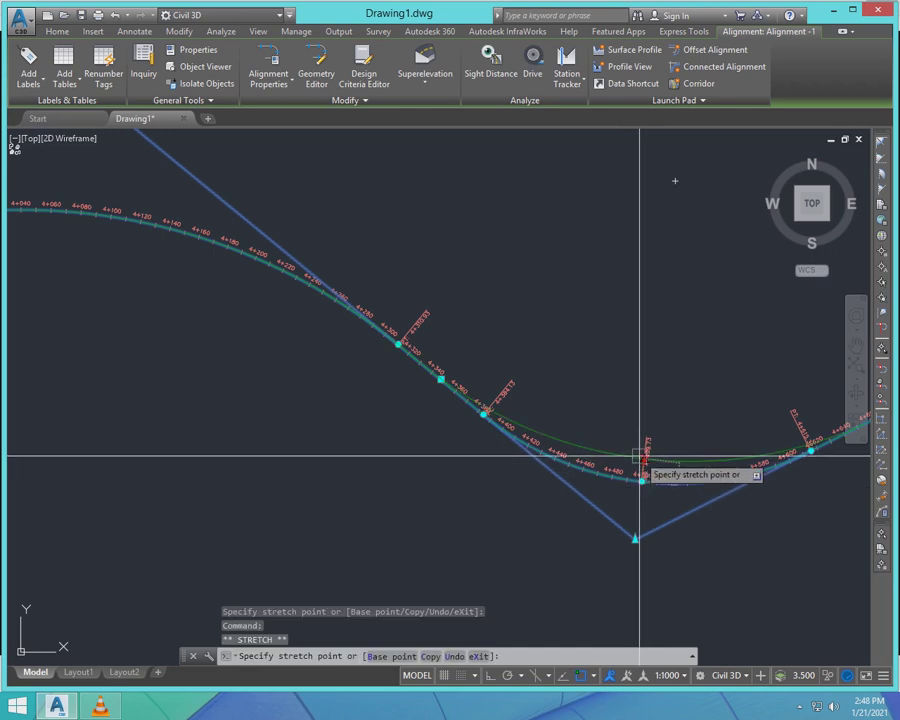
scroll(489, 368, down, 3)
- Stretch the midpoint grip of the fifth and last curve inward for a larger radius, and deselect the alignment
scroll(454, 340, up, 7)
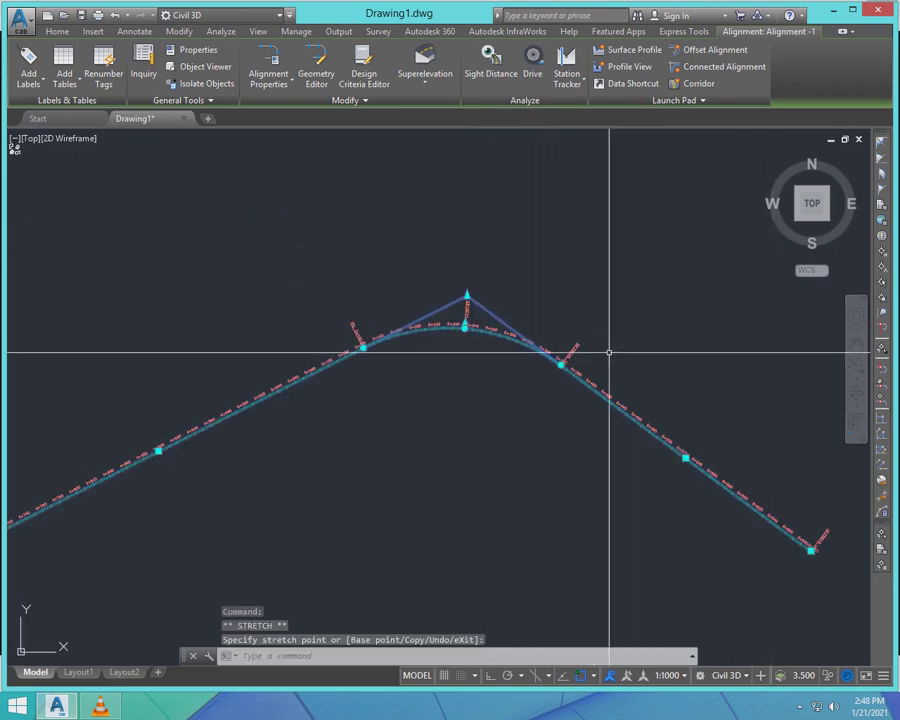
click(469, 302)
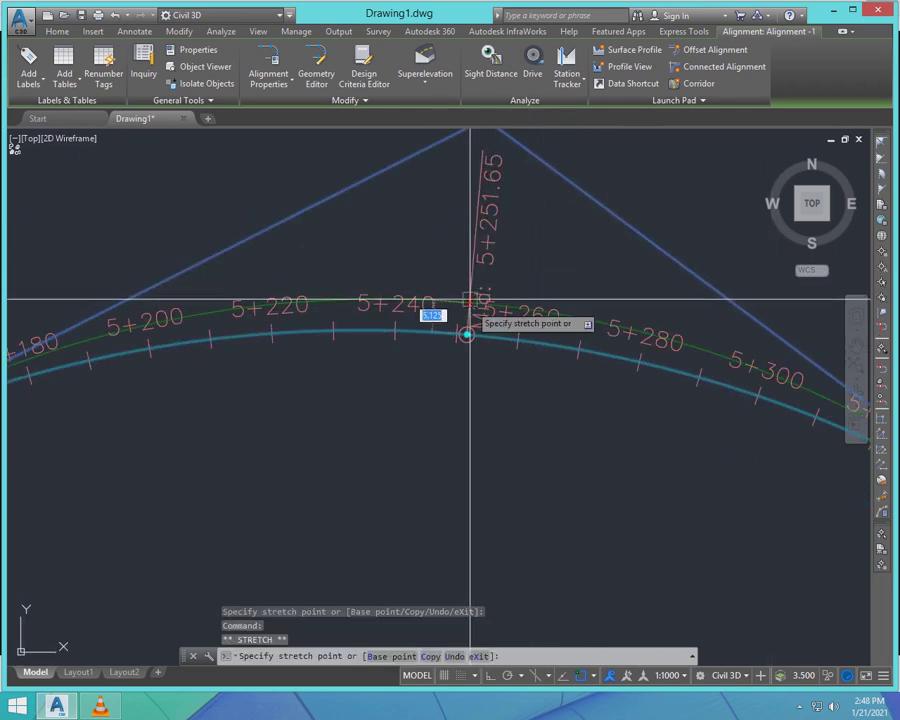
scroll(470, 304, down, 4)
click(467, 360)
scroll(600, 250, down, 4)
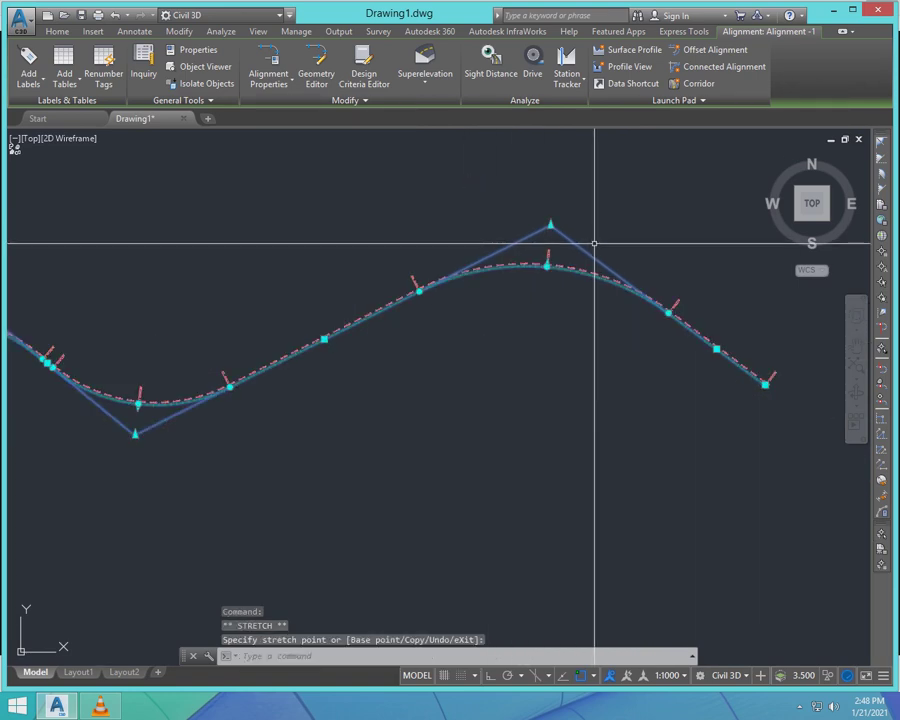
scroll(691, 395, down, 2)
scroll(430, 452, down, 3)
scroll(400, 478, up, 2)
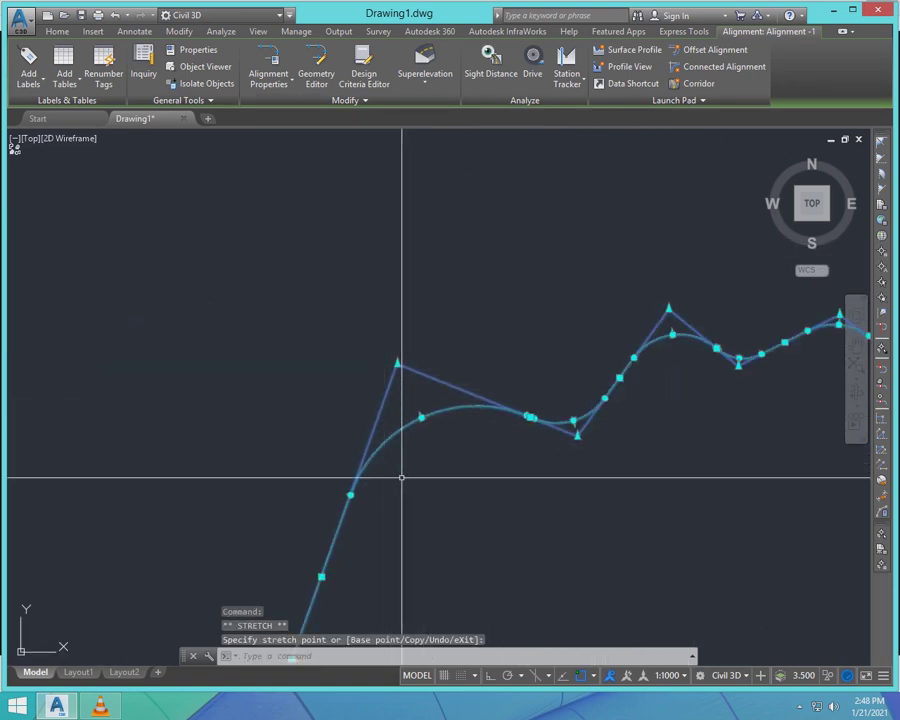
key(Escape)
- Create offset alignments from Alignment -1 over its full length, two per side at 3.65 m increments, with no labels
scroll(391, 455, down, 4)
scroll(366, 455, up, 6)
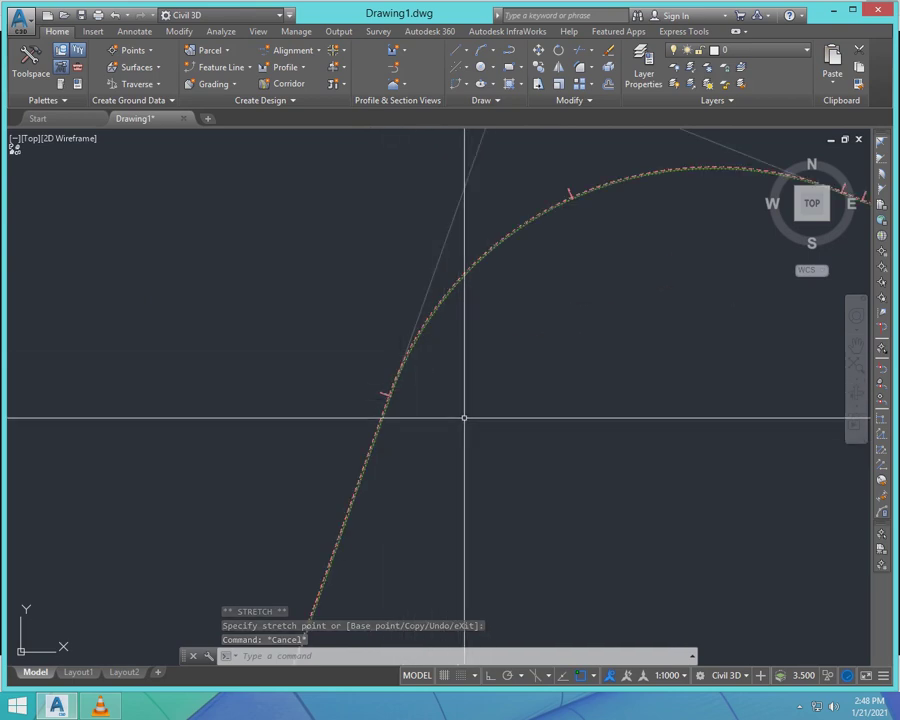
click(292, 50)
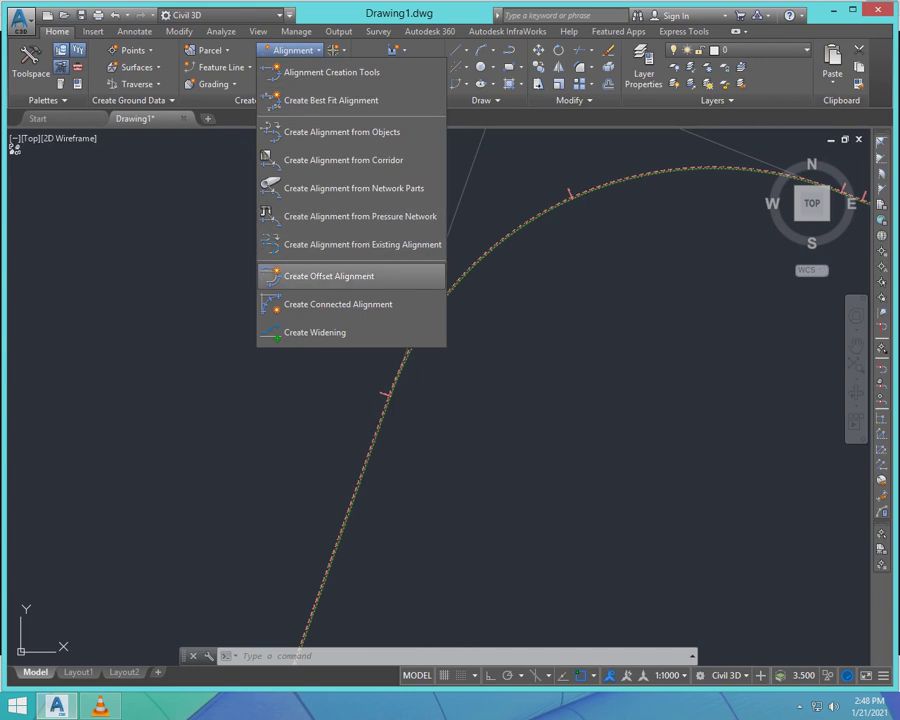
click(330, 276)
scroll(432, 310, up, 6)
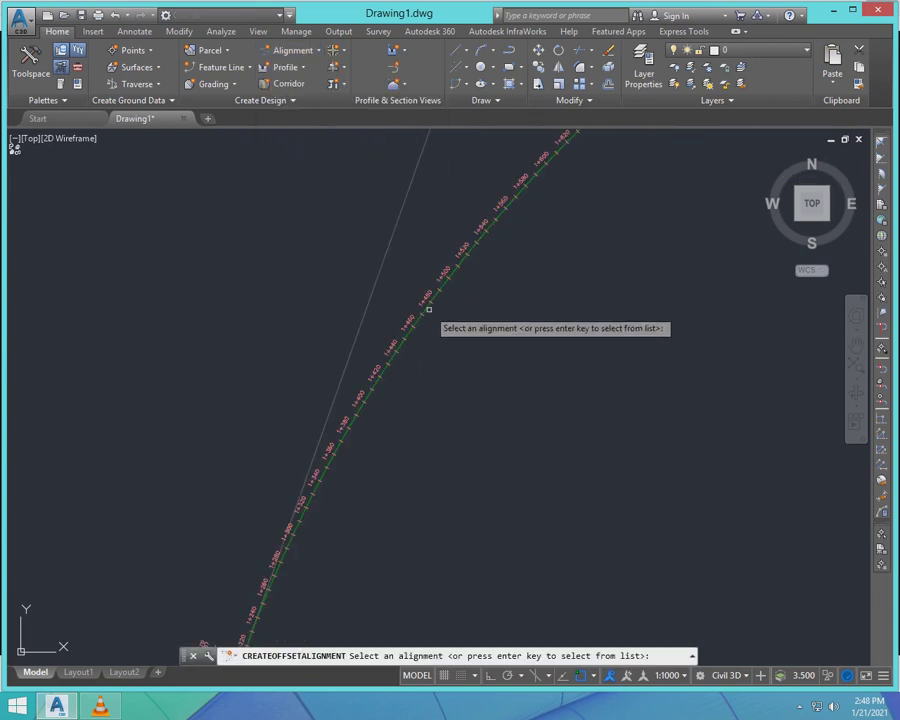
click(427, 296)
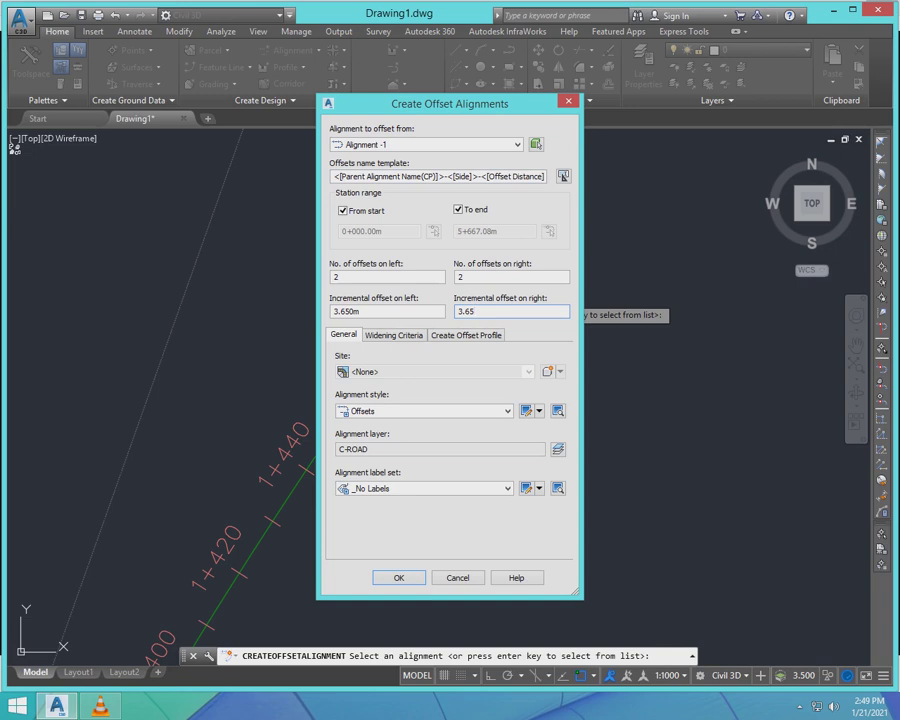
key(Return)
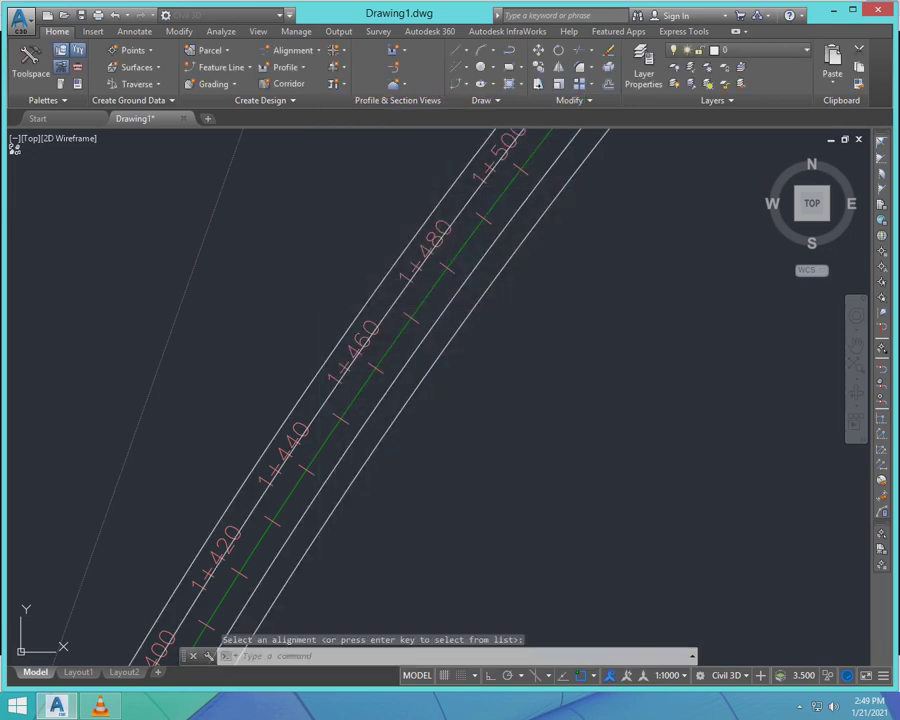
- Assign the two outermost offset alignments to layer C-ROAD-ASSM-BLIN and clear the selection
scroll(438, 315, down, 3)
scroll(324, 400, up, 3)
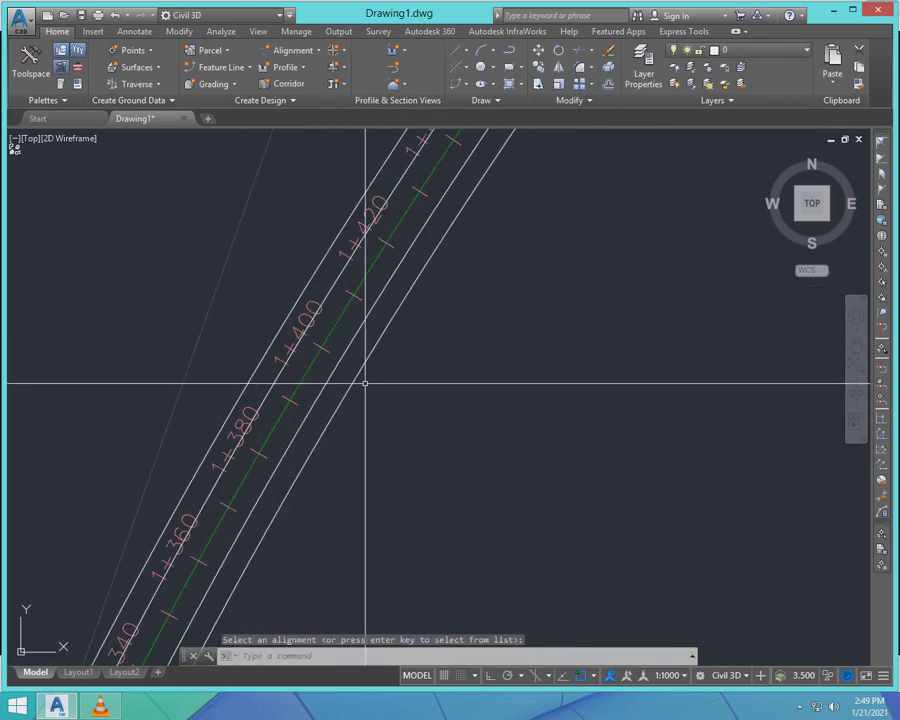
scroll(370, 380, down, 3)
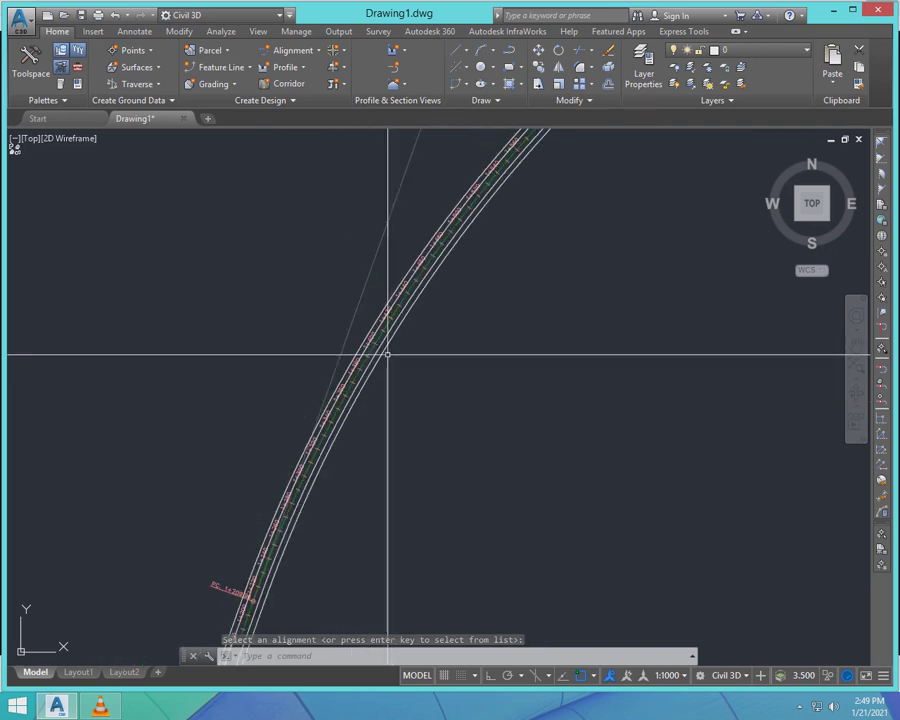
scroll(352, 408, up, 3)
click(360, 408)
click(362, 396)
scroll(362, 396, down, 3)
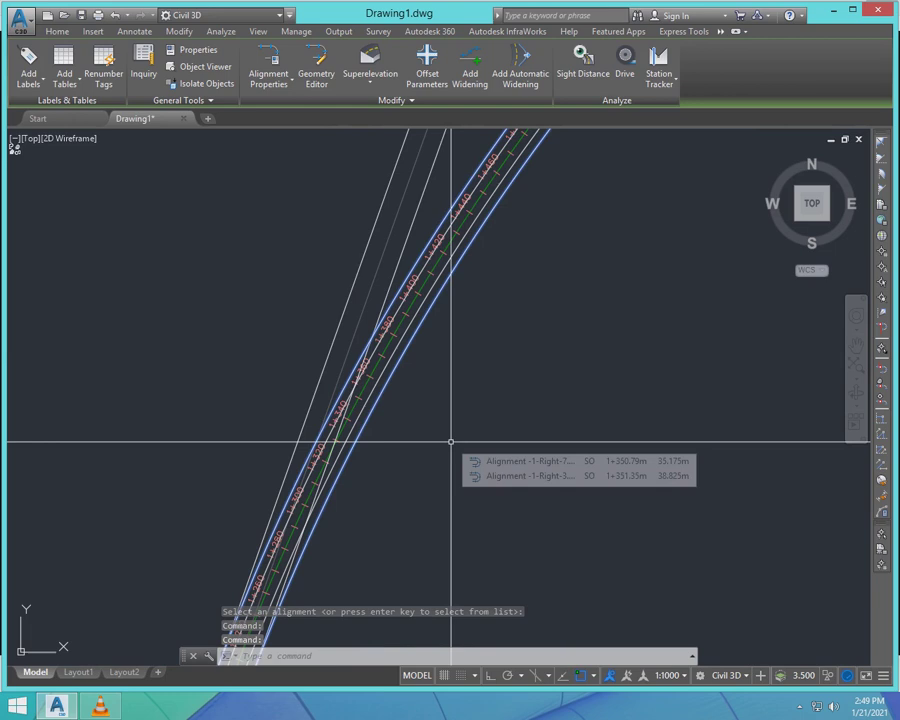
key(ctrl+1)
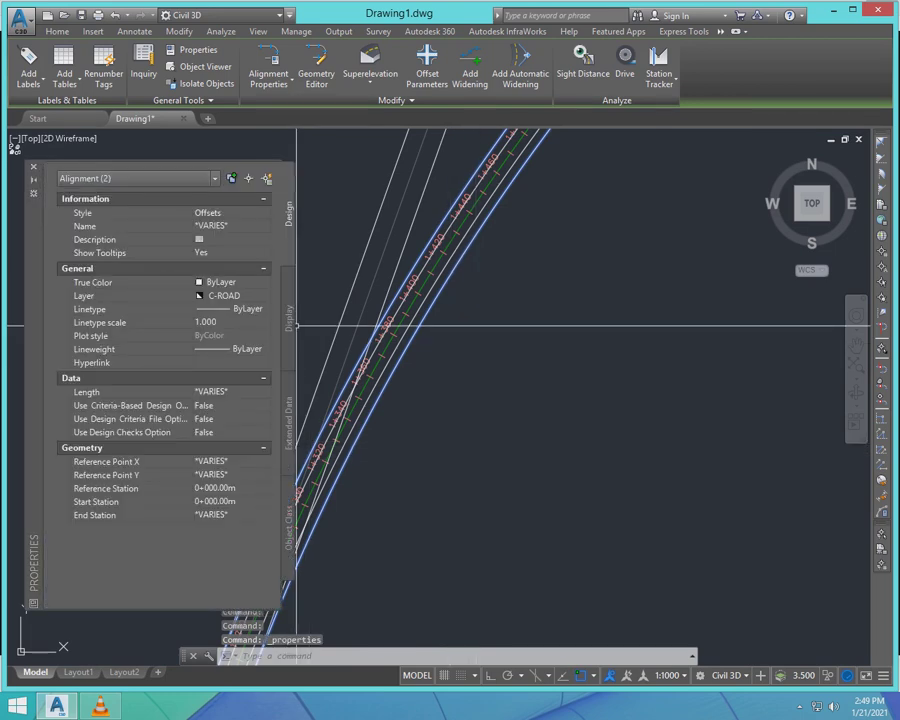
click(265, 296)
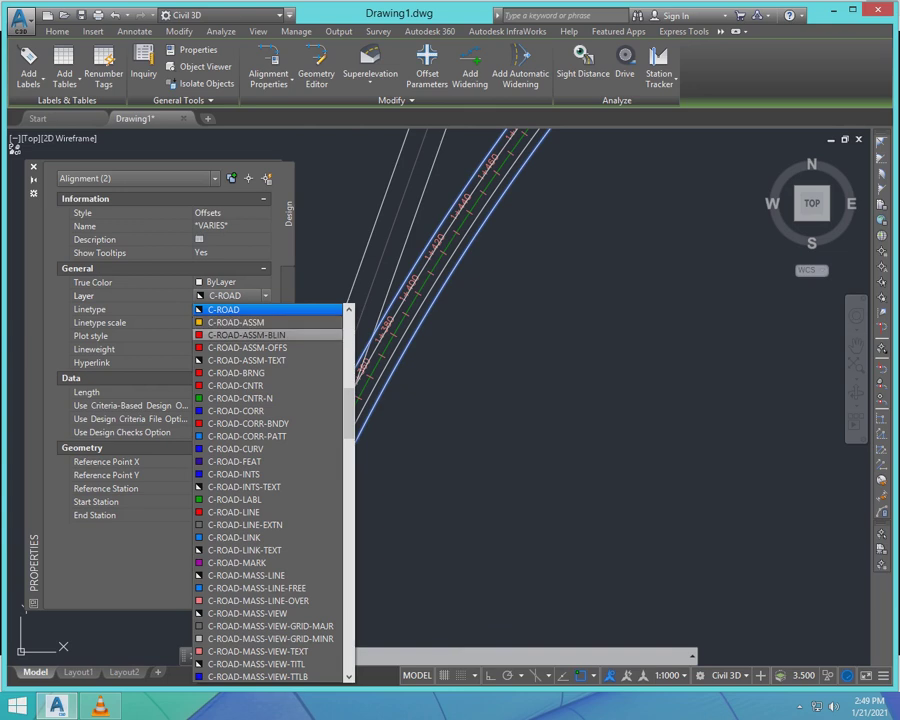
click(240, 335)
key(Escape)
key(Escape)
- Move the two inner offset alignments to layer C-ROAD-ASSM and deselect them
scroll(409, 323, up, 4)
click(388, 327)
click(409, 349)
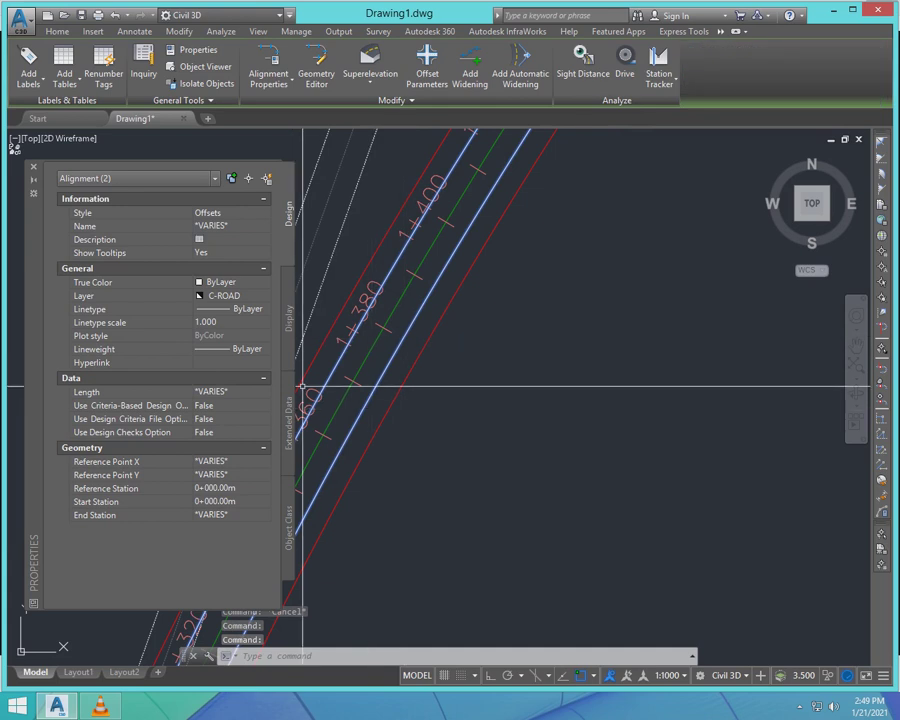
click(265, 295)
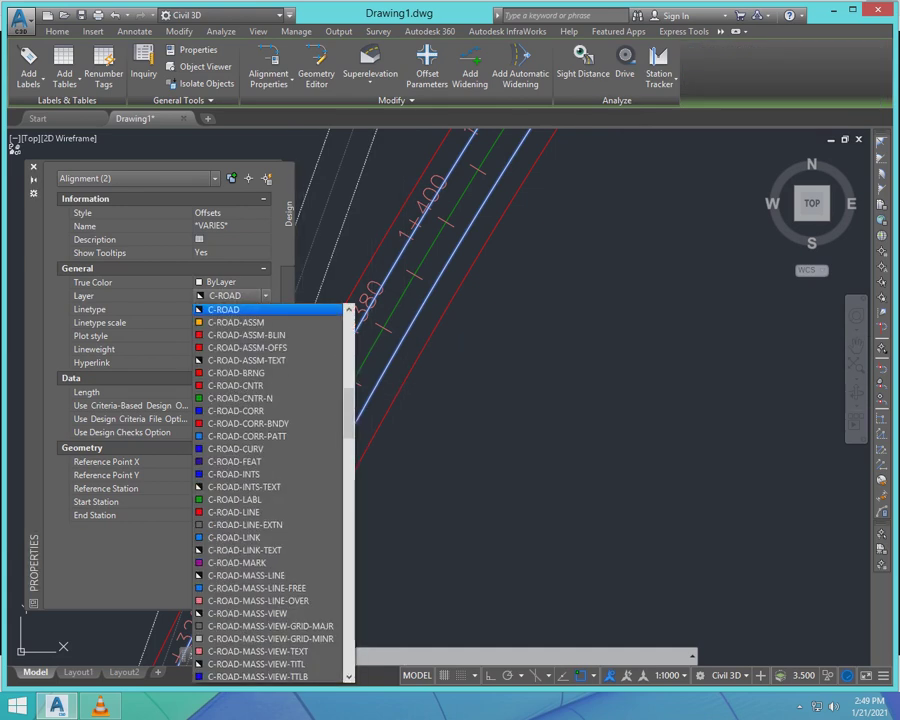
click(240, 322)
scroll(530, 330, down, 3)
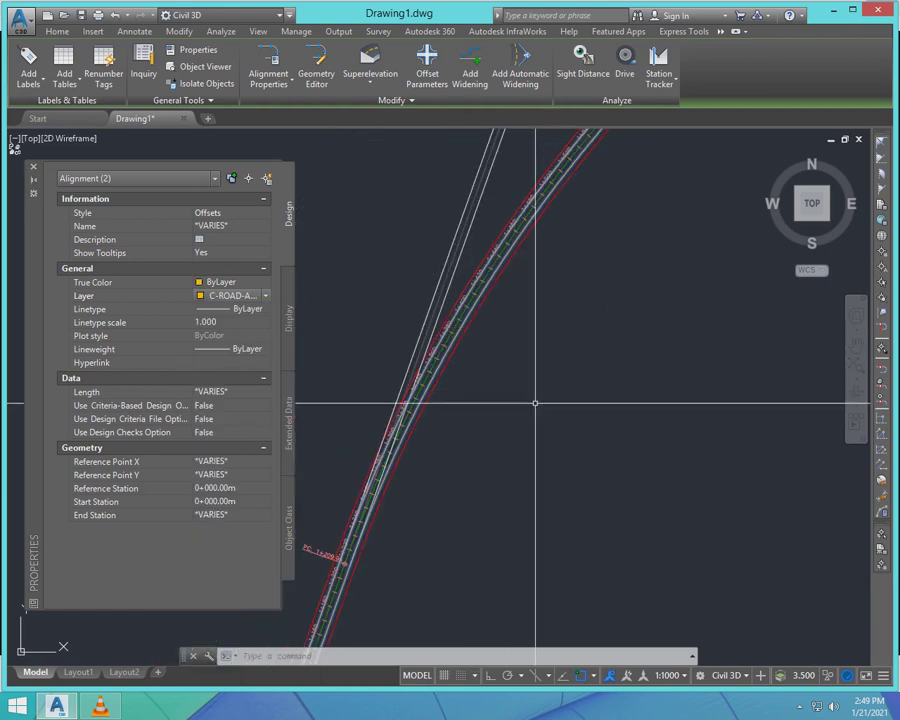
key(Escape)
scroll(459, 321, up, 3)
key(Escape)
scroll(514, 285, down, 7)
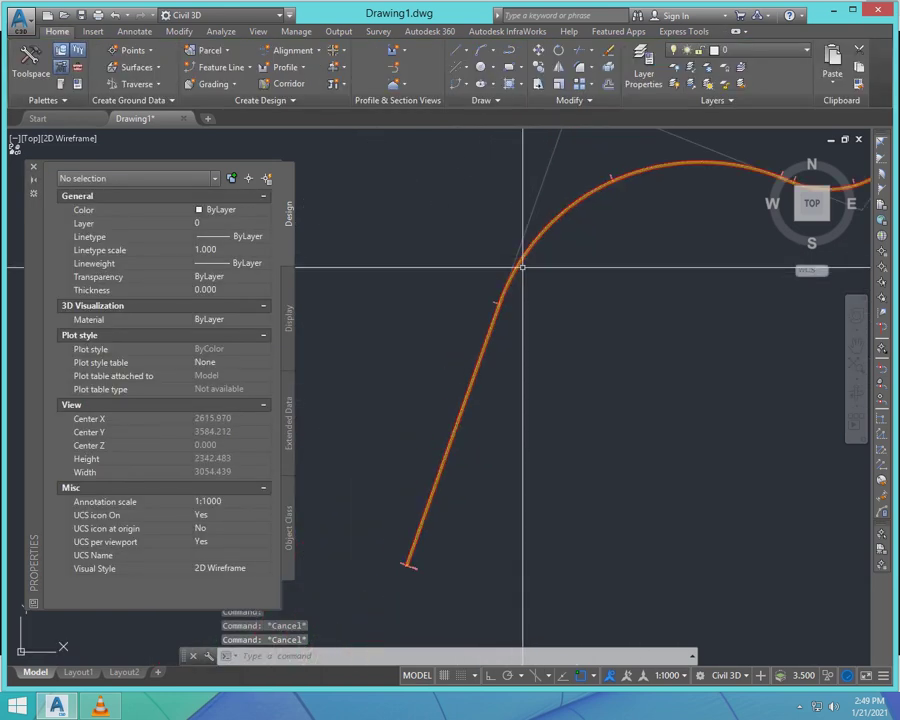
scroll(440, 532, up, 10)
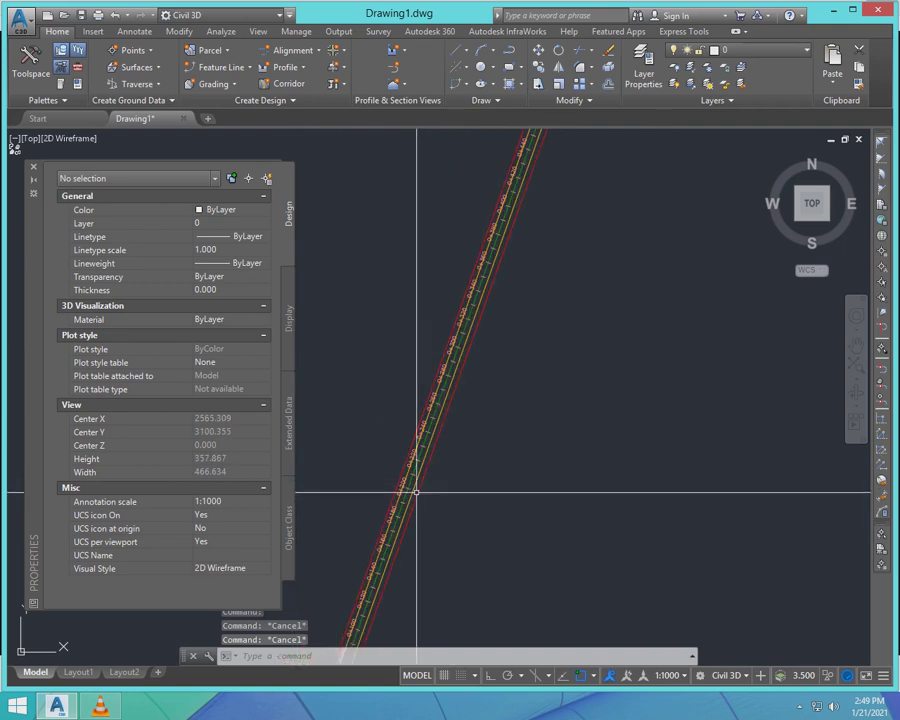
- Measure the perpendicular distance from the centerline to the outer offset alignment on its east side near station 0+200
scroll(448, 517, up, 5)
text(DI)
key(Return)
click(414, 482)
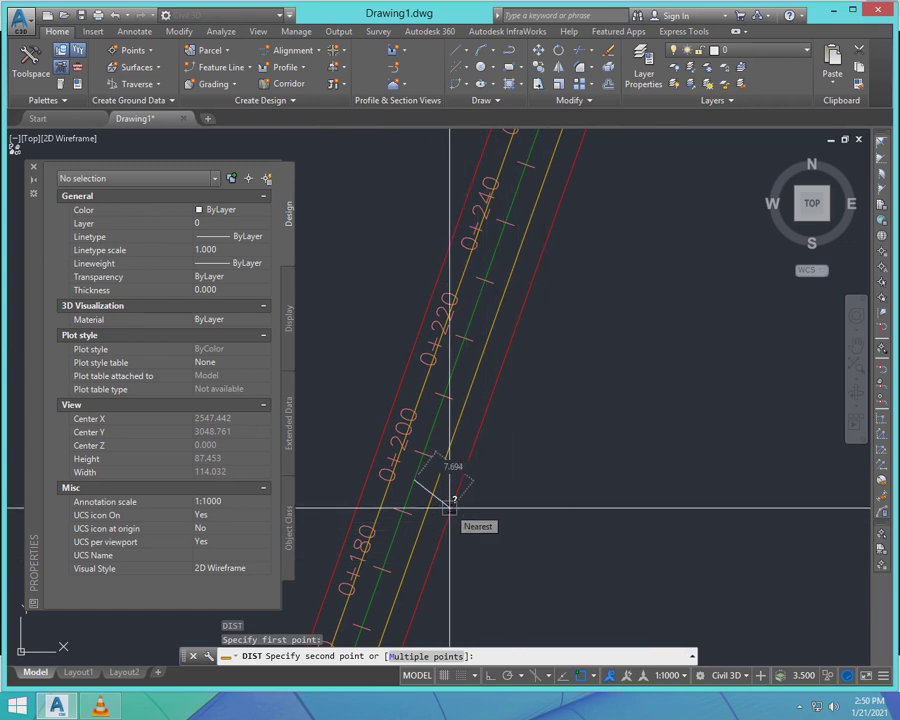
text(PER)
key(Return)
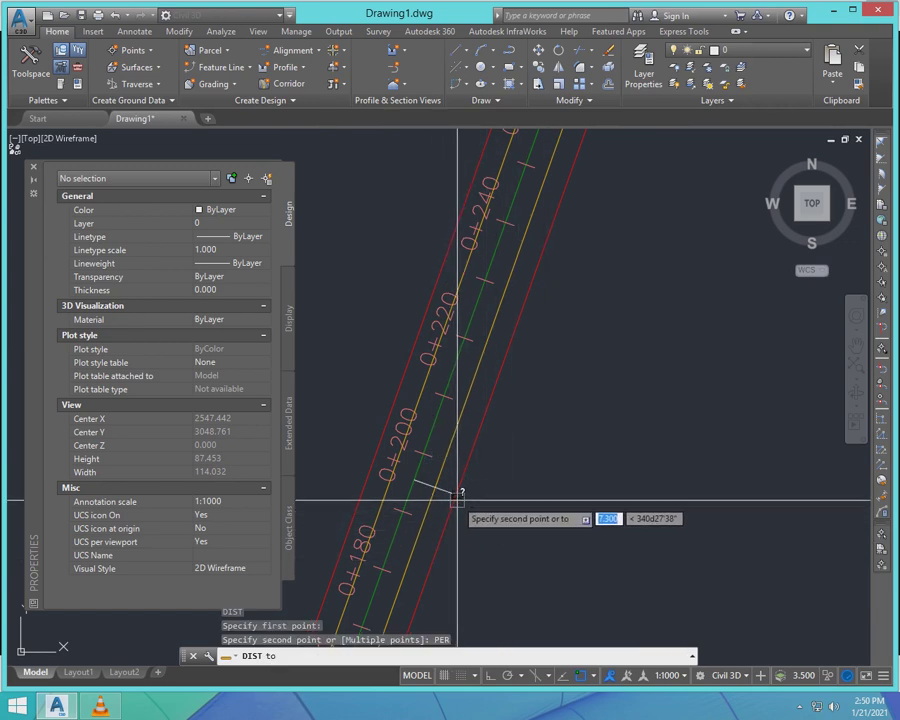
click(457, 493)
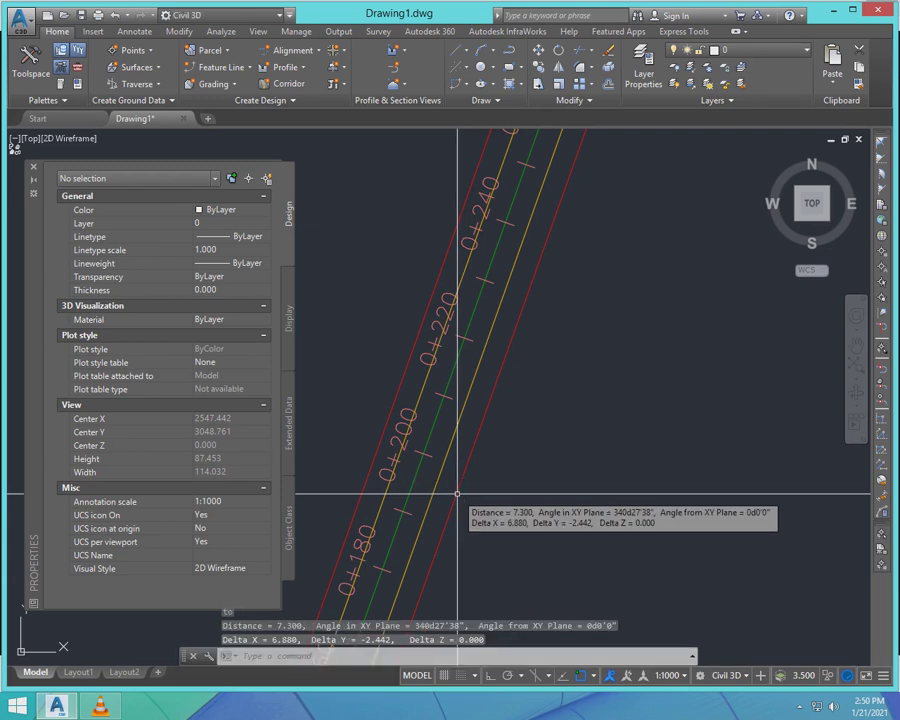
scroll(466, 476, down, 5)
key(Escape)
- Look over the lane offsets along the first tangent and curve, and close the Properties palette
scroll(466, 267, up, 5)
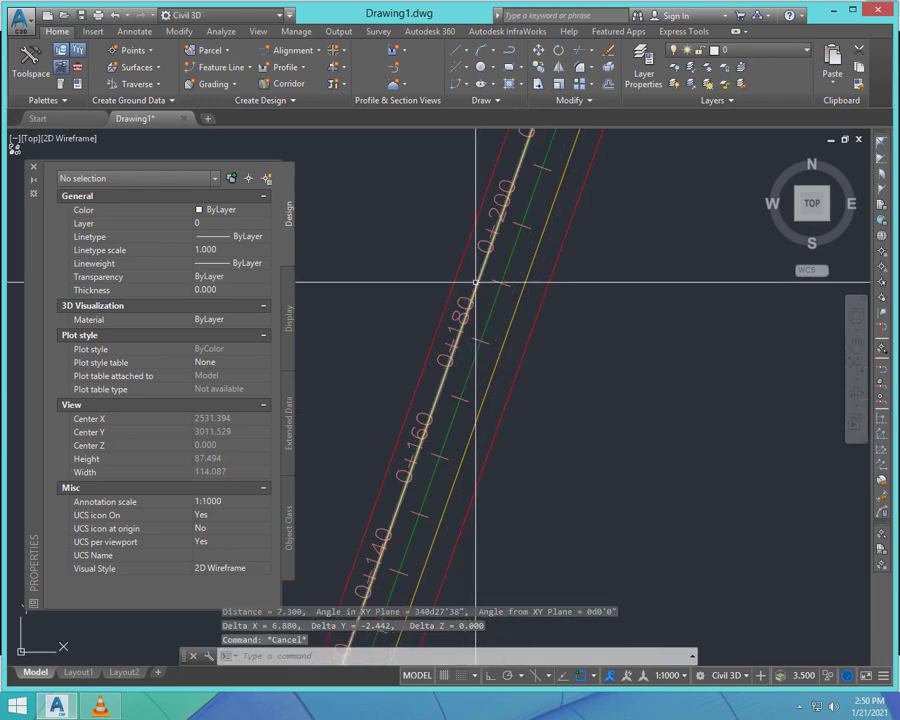
scroll(498, 420, down, 8)
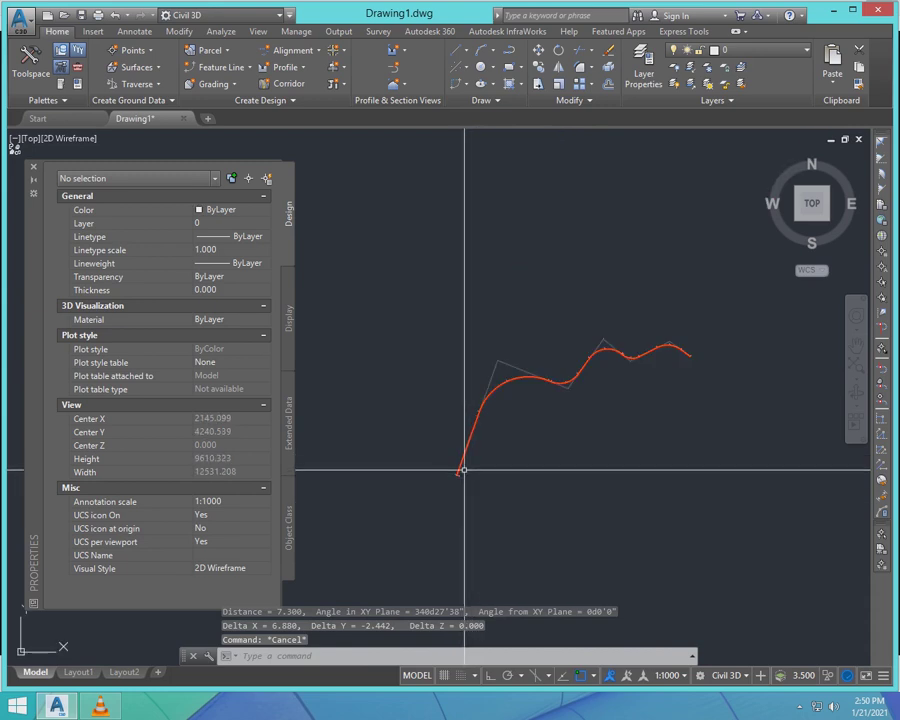
scroll(474, 469, up, 3)
scroll(444, 466, down, 2)
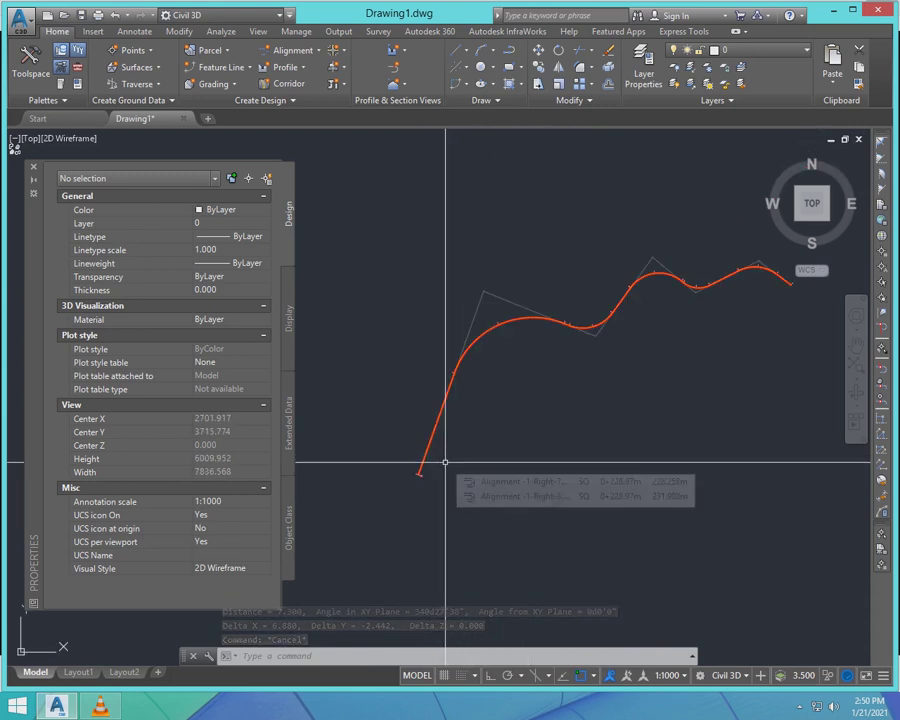
scroll(472, 368, up, 4)
scroll(474, 366, up, 10)
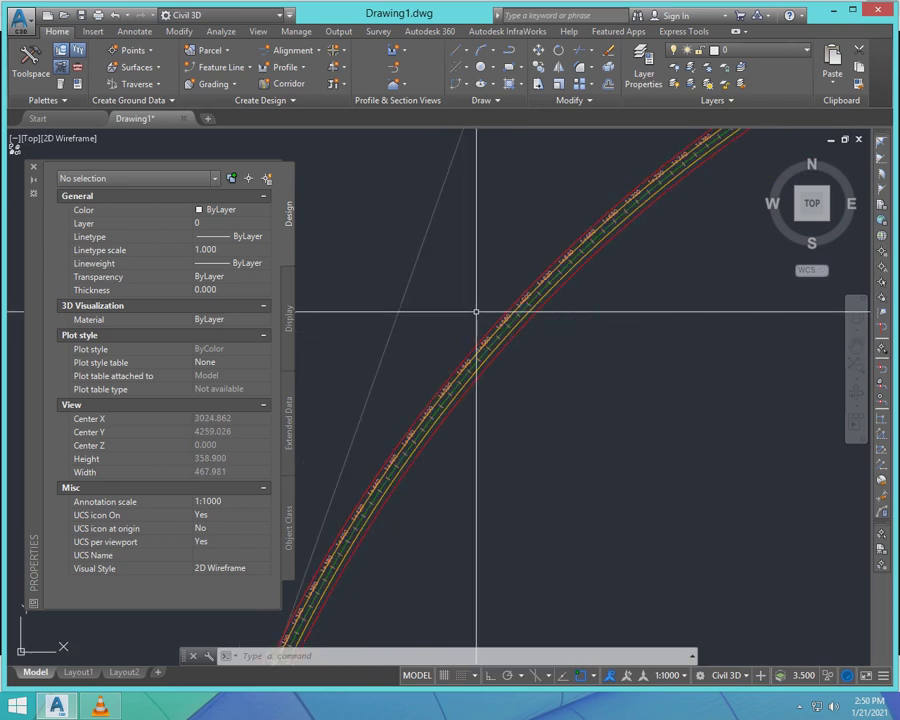
scroll(476, 312, down, 2)
click(33, 167)
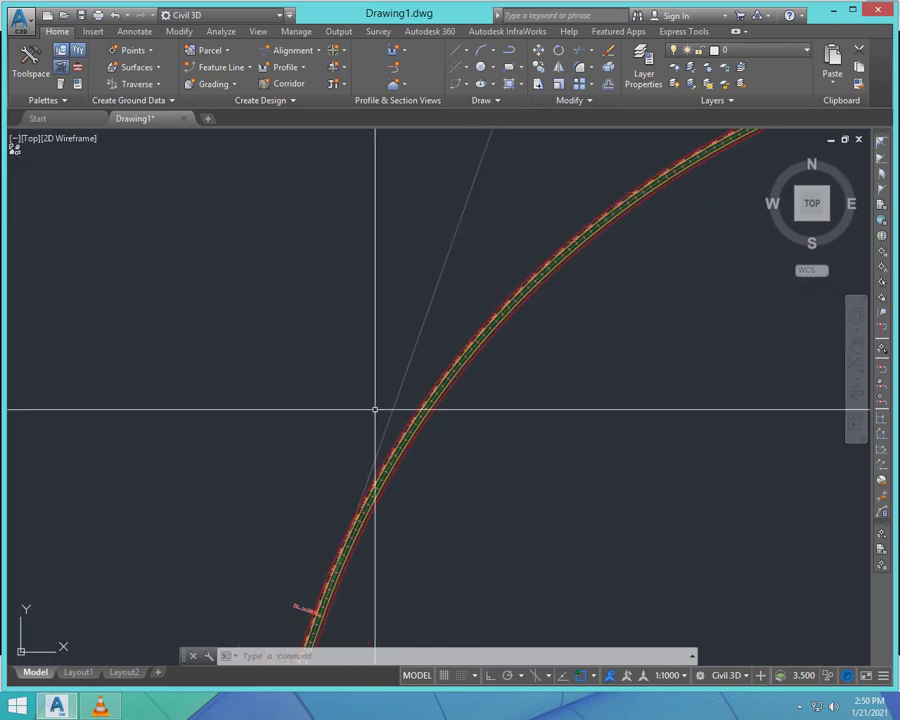
- Add Multiple Segment labels to the centerline alignment, Alignment -1
scroll(464, 416, down, 5)
scroll(464, 366, up, 8)
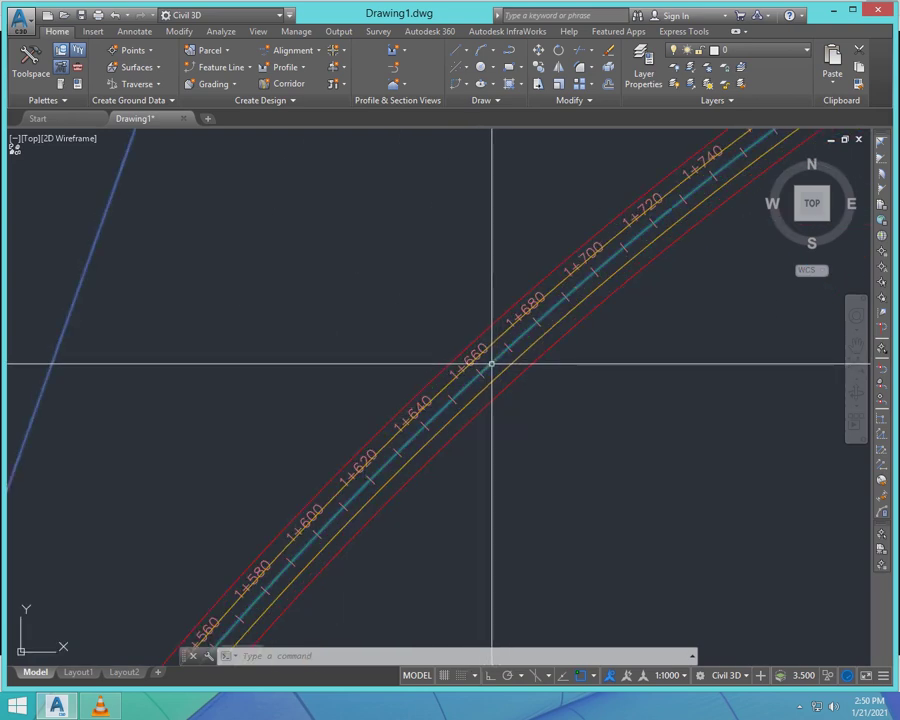
click(491, 360)
scroll(236, 320, down, 6)
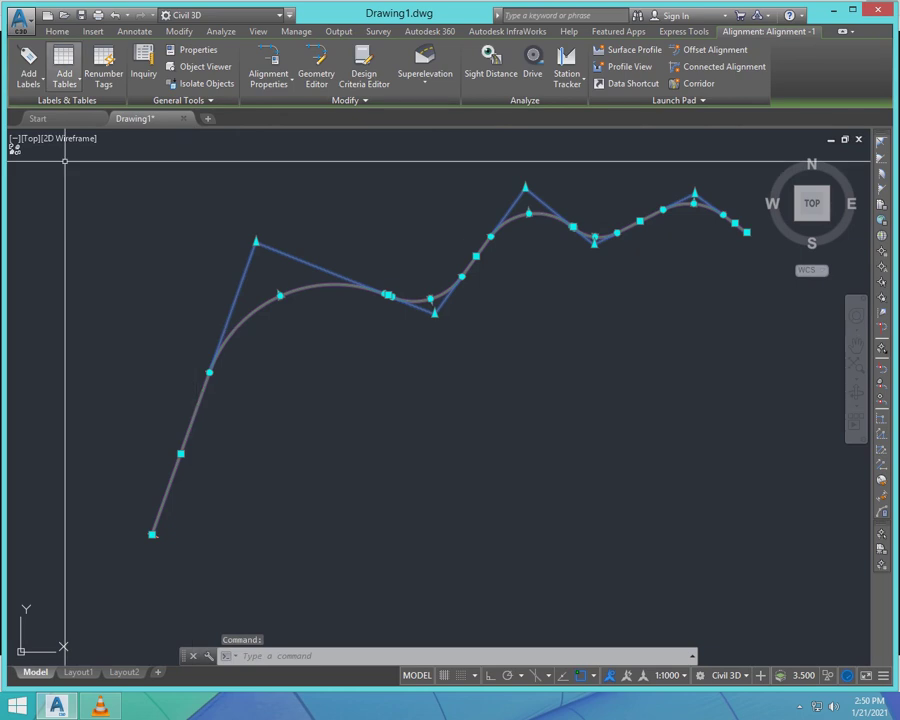
click(28, 80)
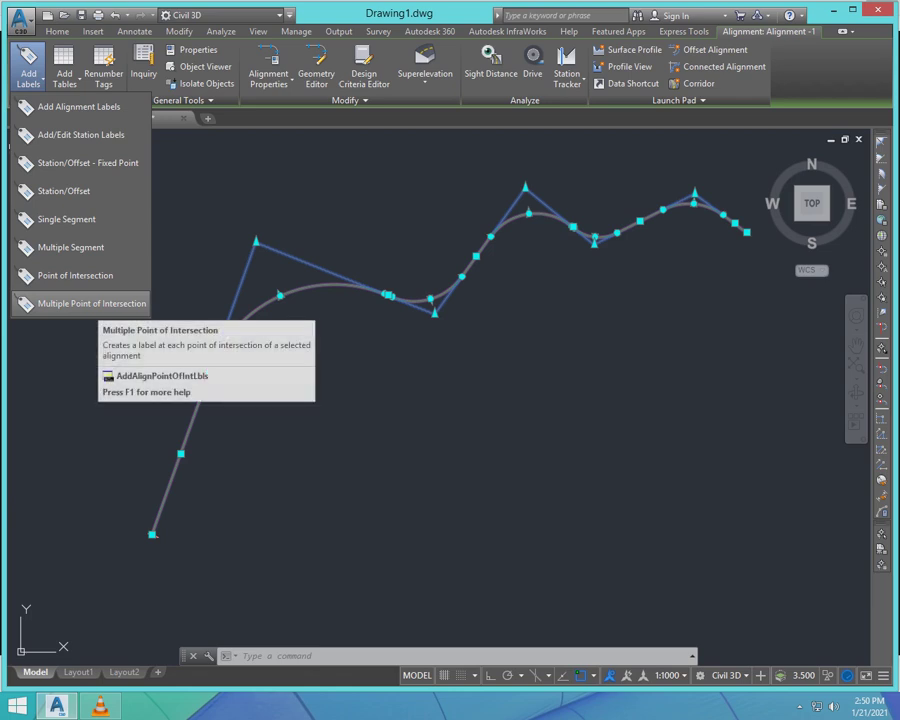
click(75, 247)
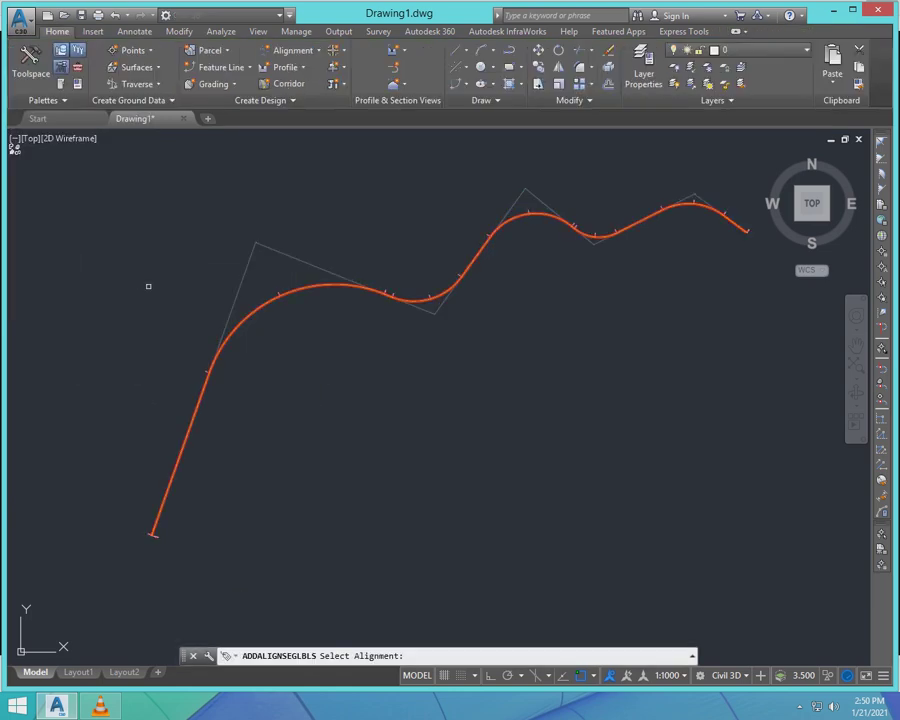
scroll(258, 307, up, 8)
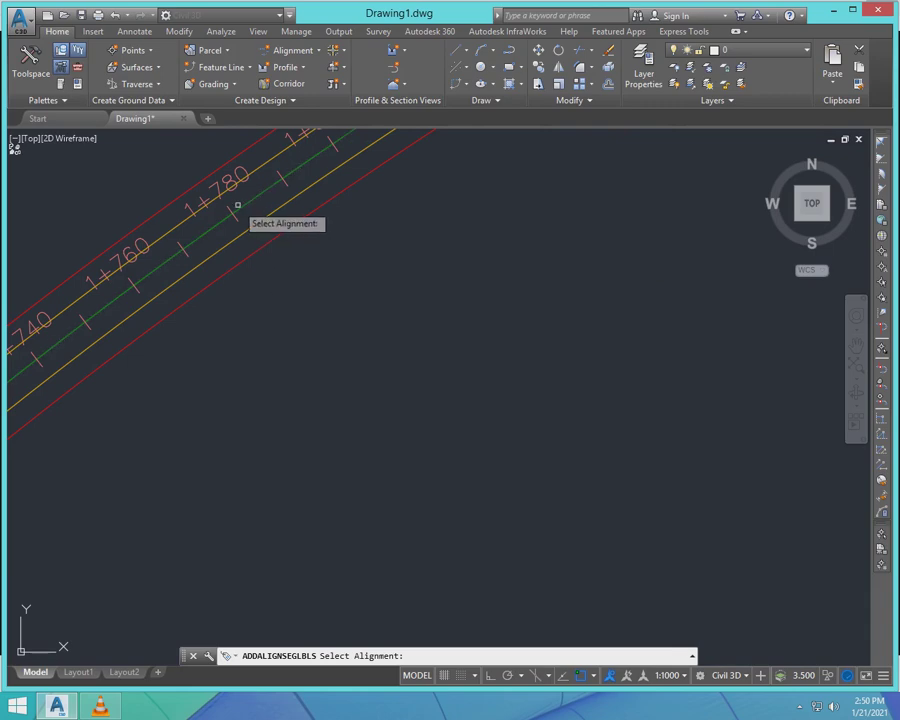
scroll(324, 281, down, 5)
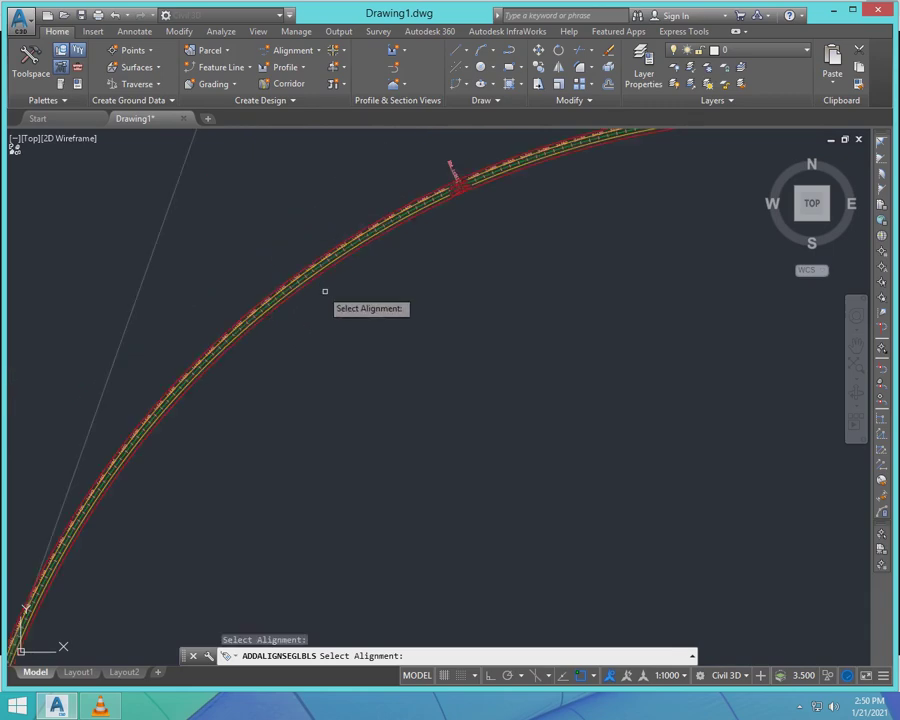
- Examine the new segment labels along the alignment, end the labelling command and clear the selection
scroll(324, 291, up, 5)
scroll(352, 302, down, 5)
scroll(430, 256, up, 6)
scroll(475, 383, down, 8)
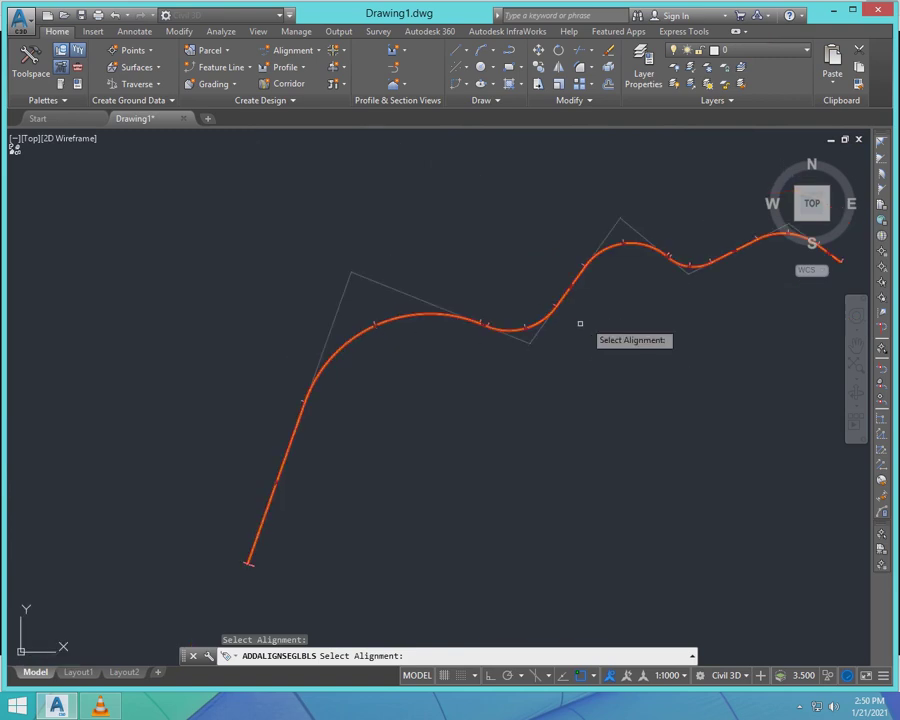
scroll(580, 323, up, 9)
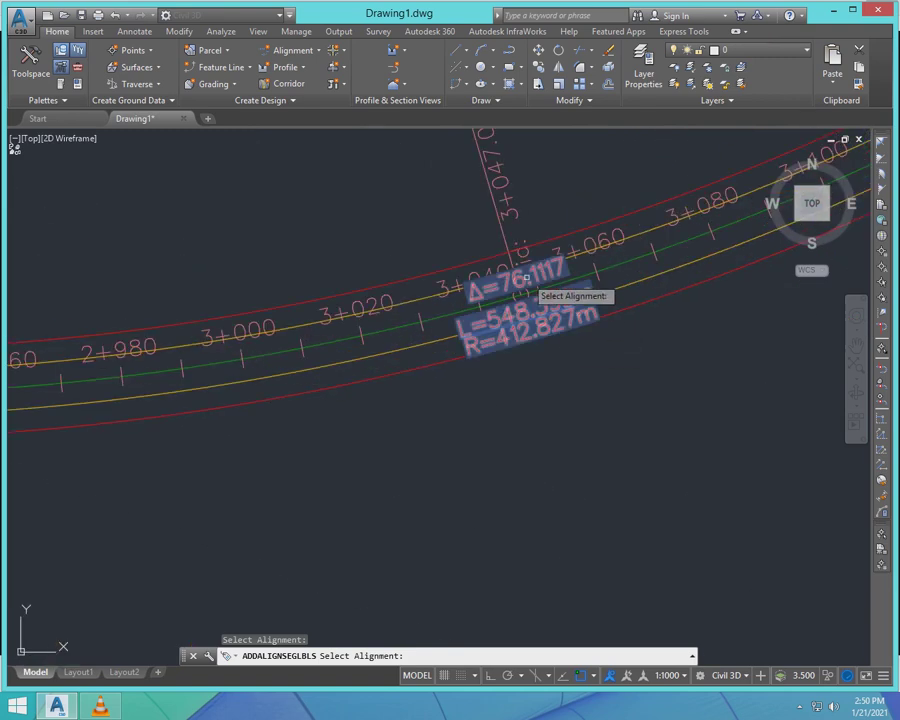
scroll(495, 300, down, 6)
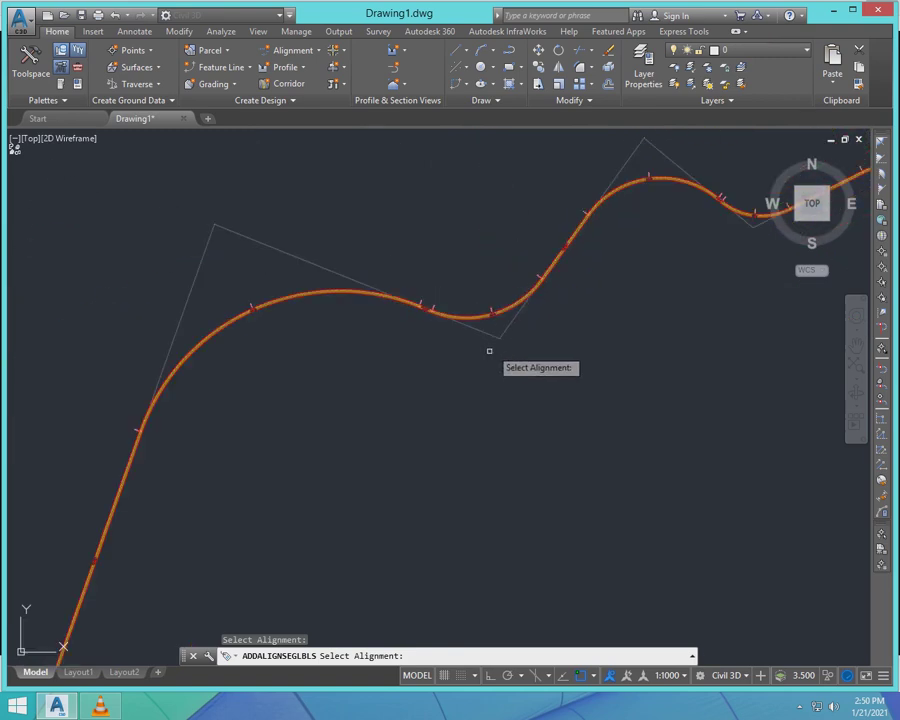
click(492, 347)
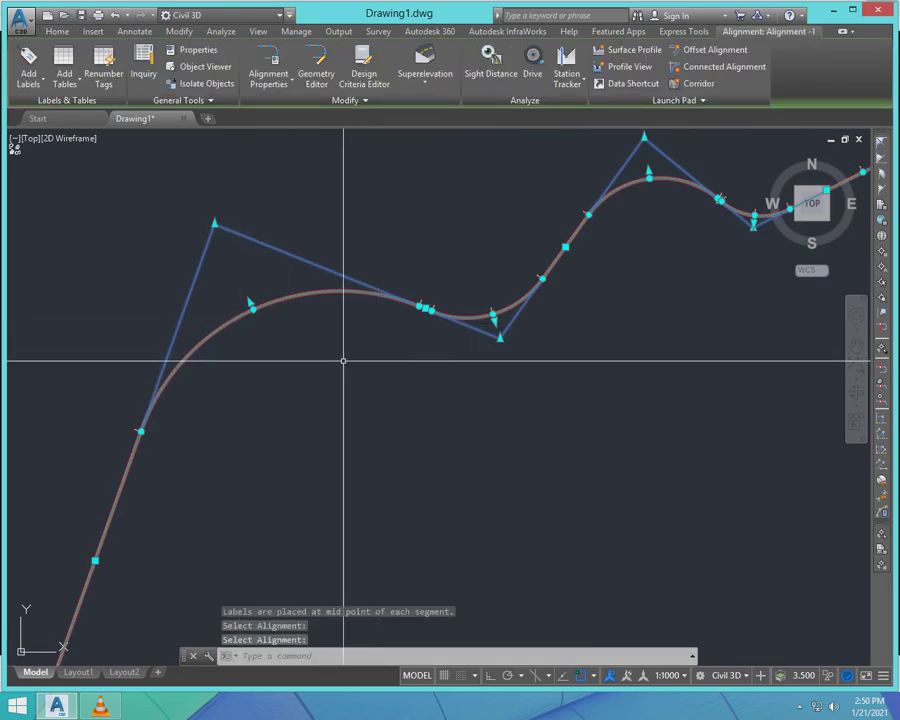
scroll(261, 305, down, 3)
scroll(245, 318, up, 4)
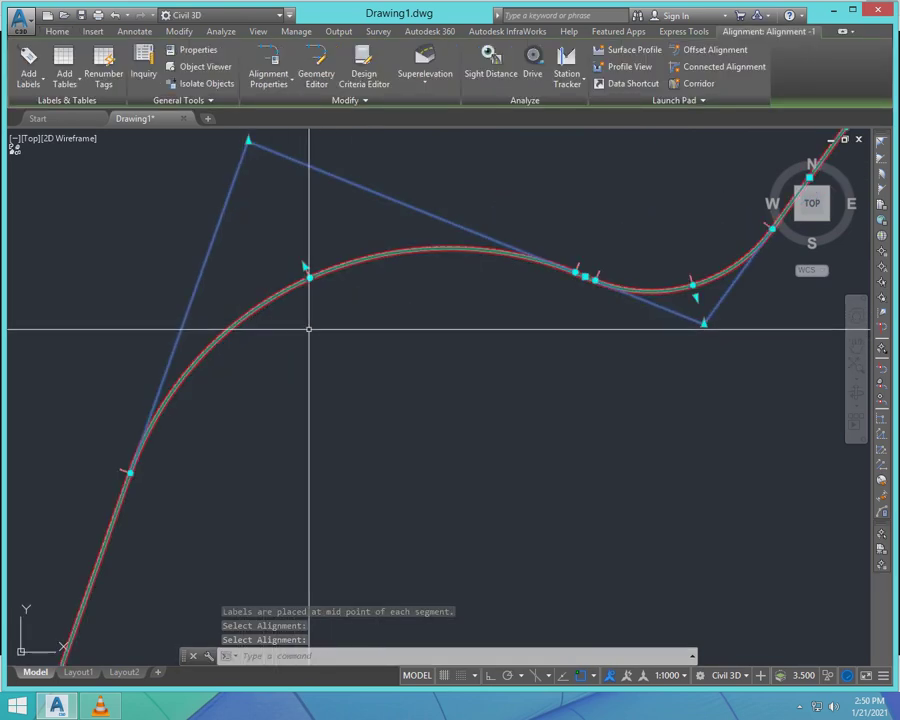
scroll(310, 265, down, 3)
key(Escape)
- Pull the BP: 0+000.00 label up and away from the alignment's start on a leader, and deselect it
scroll(227, 418, up, 5)
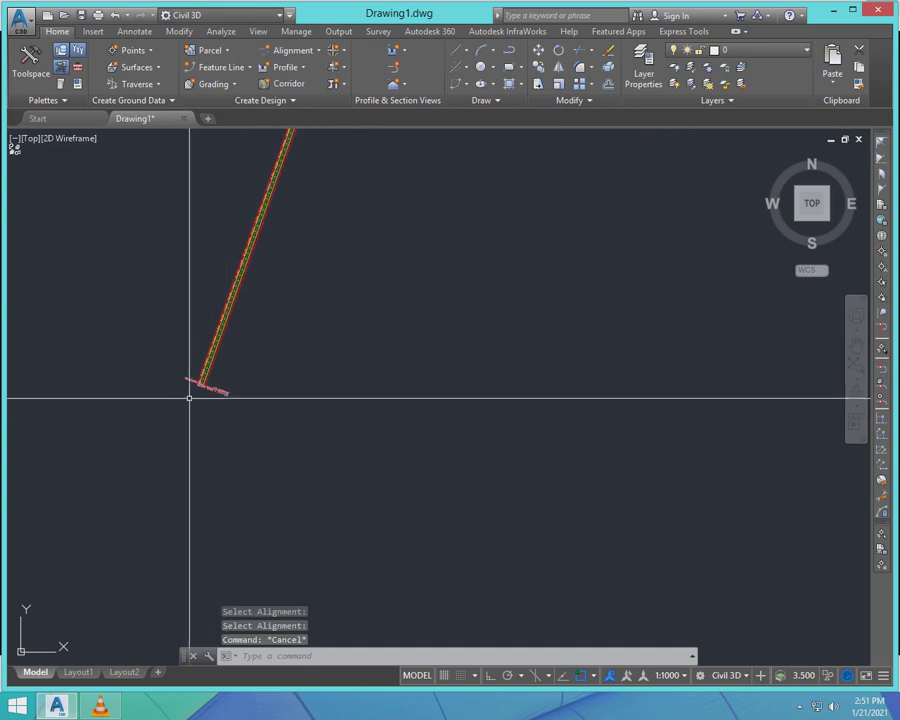
scroll(189, 398, up, 2)
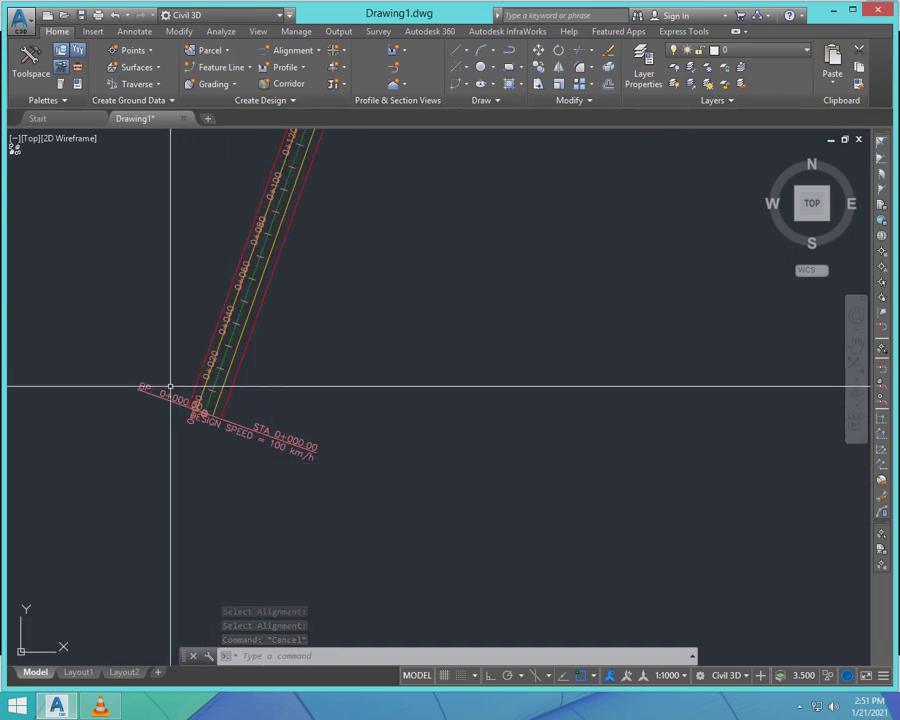
click(166, 395)
click(204, 412)
key(Escape)
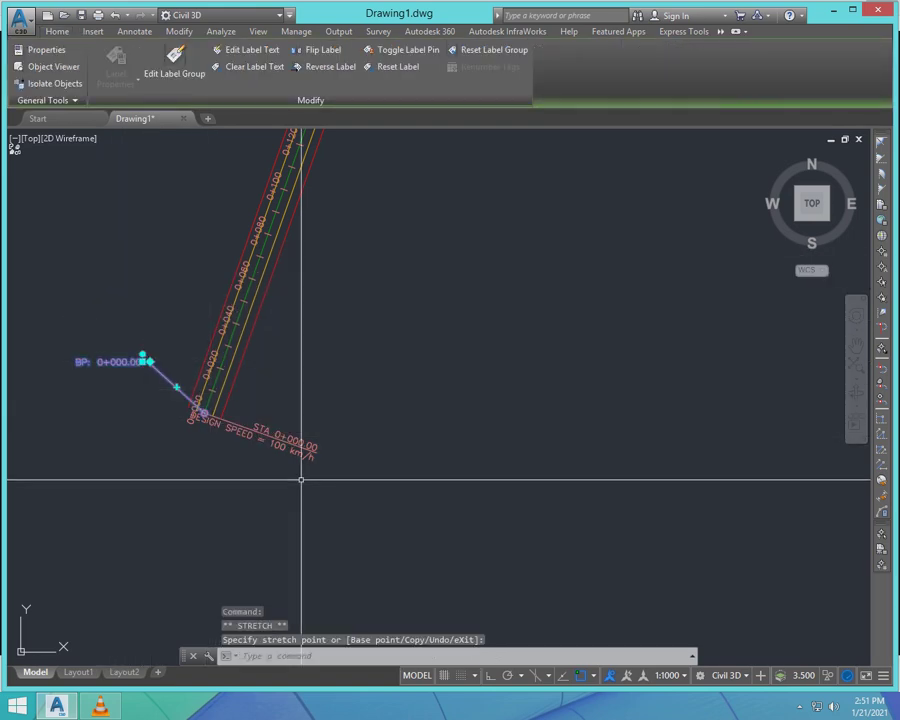
key(Escape)
- Move the design speed and STA 0+000.00 label to the east side of the alignment's start and deselect it
click(182, 426)
click(203, 413)
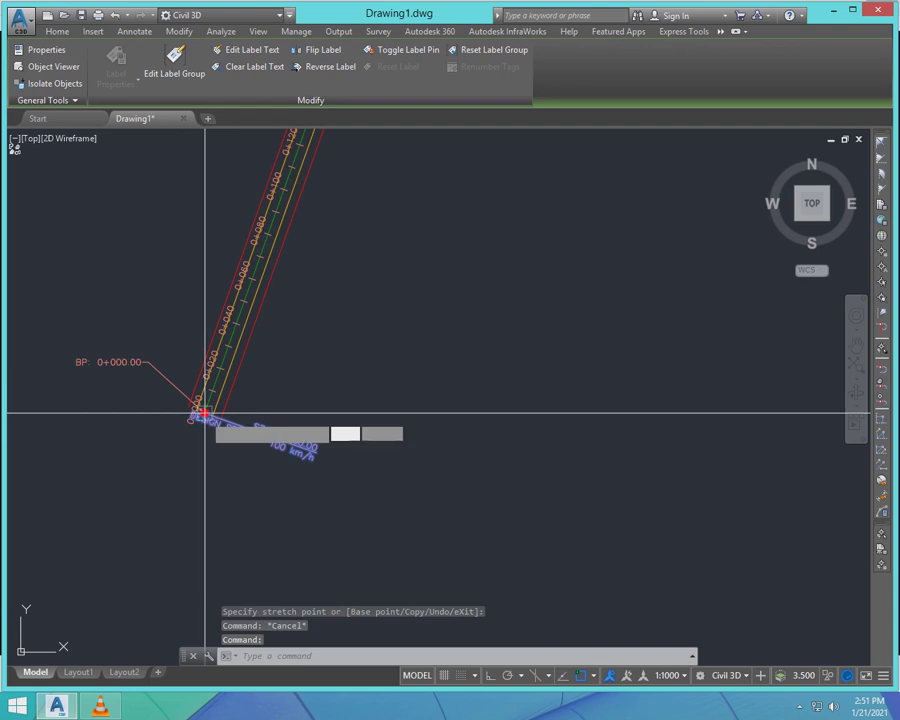
click(277, 393)
key(Escape)
- Pull the 5+667 station label at the alignment's end below the road on a leader, clear of the EP label, and deselect it
scroll(256, 480, down, 10)
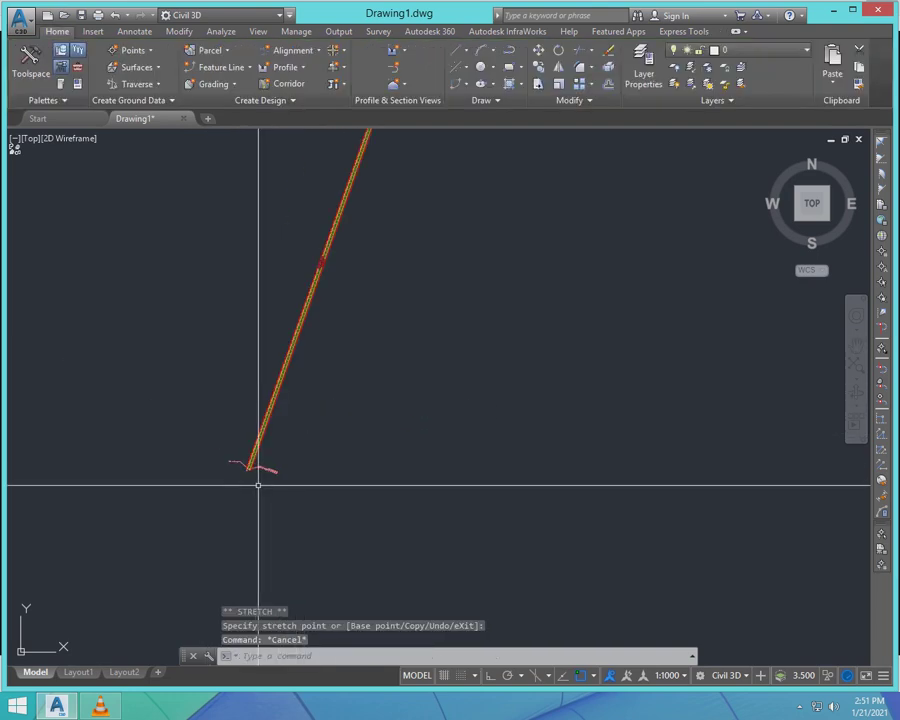
scroll(642, 291, up, 4)
scroll(660, 299, up, 5)
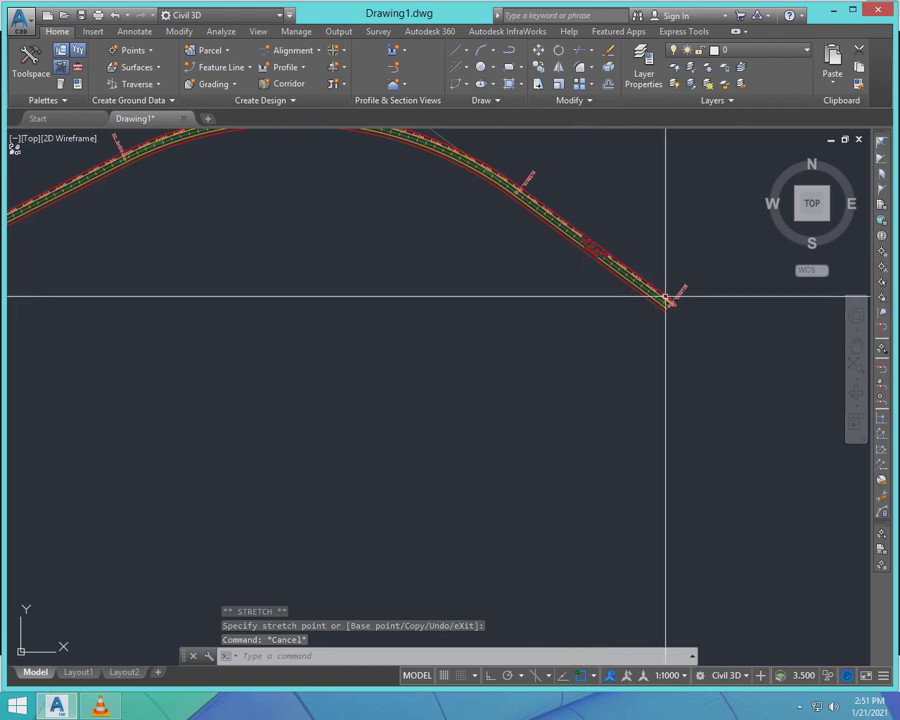
click(639, 322)
key(Escape)
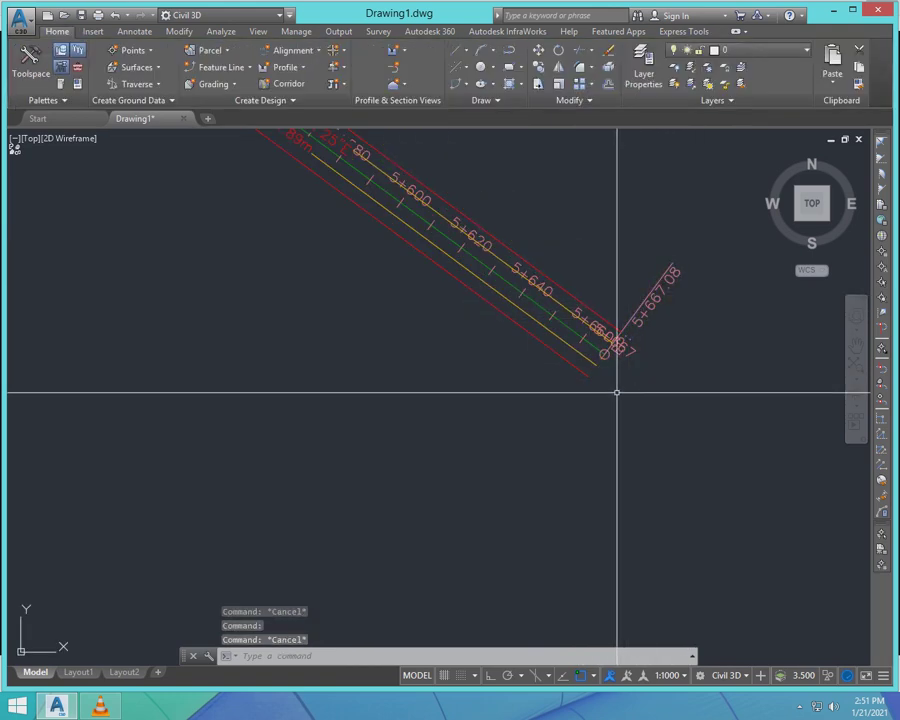
scroll(595, 352, down, 5)
scroll(531, 289, up, 7)
scroll(531, 289, down, 4)
scroll(438, 405, up, 8)
click(432, 402)
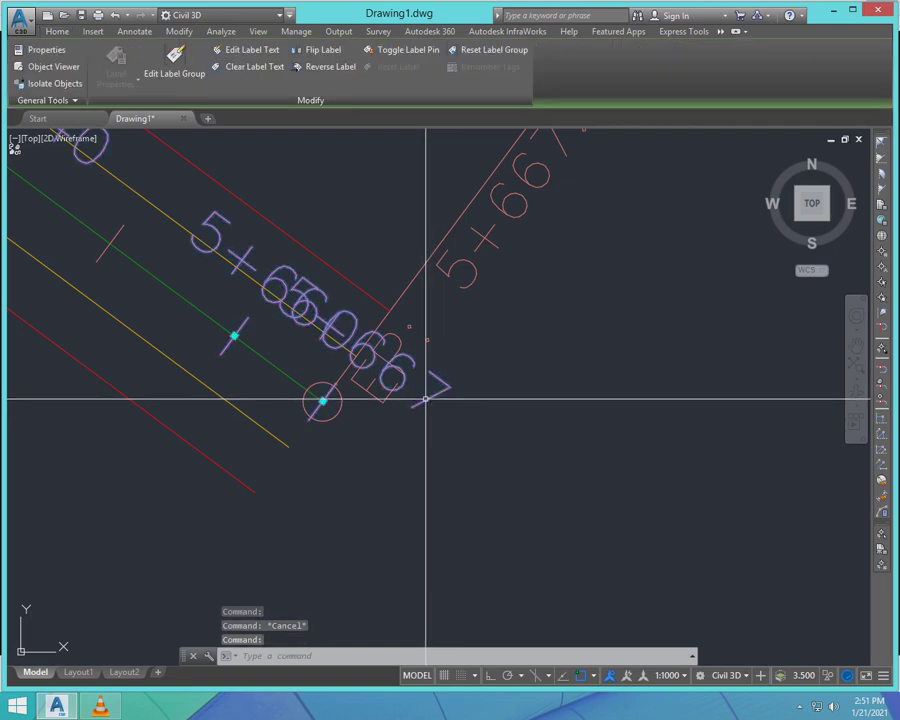
click(321, 402)
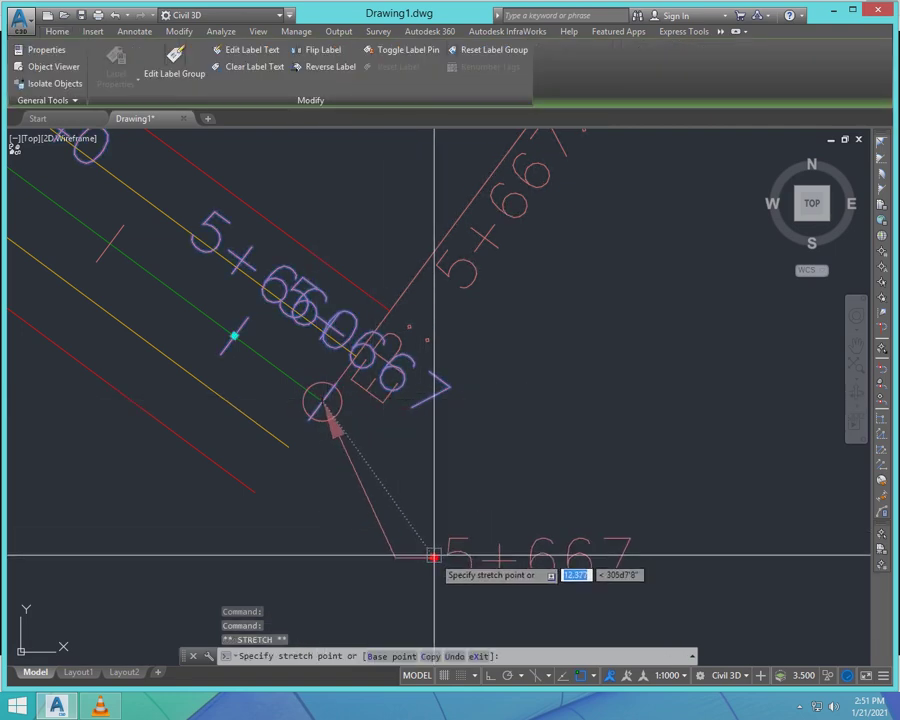
click(434, 511)
scroll(518, 397, down, 2)
key(Escape)
scroll(450, 410, down, 2)
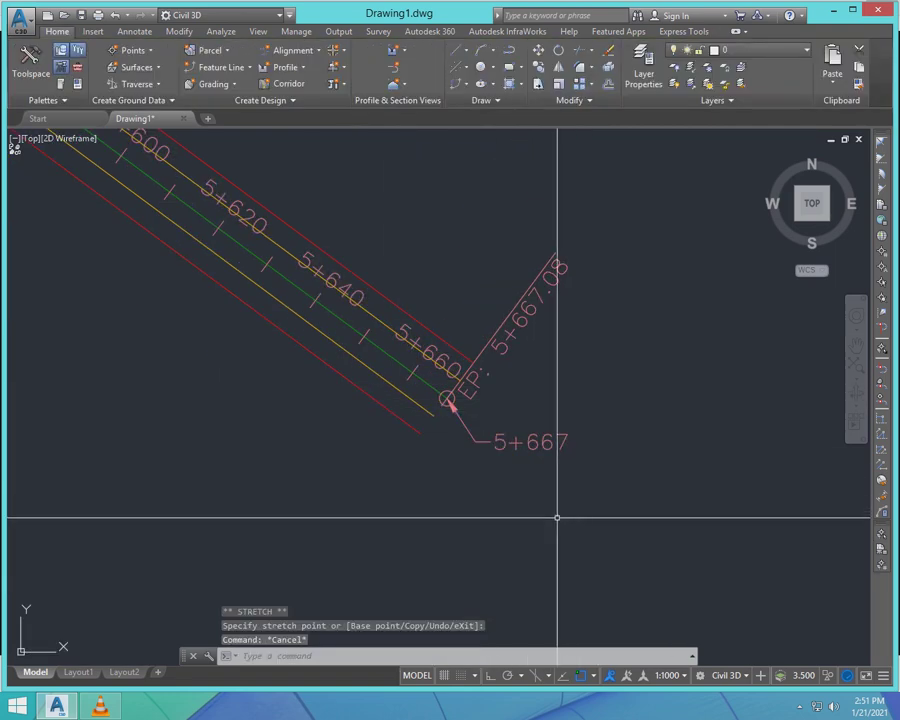
scroll(512, 345, down, 4)
key(Escape)
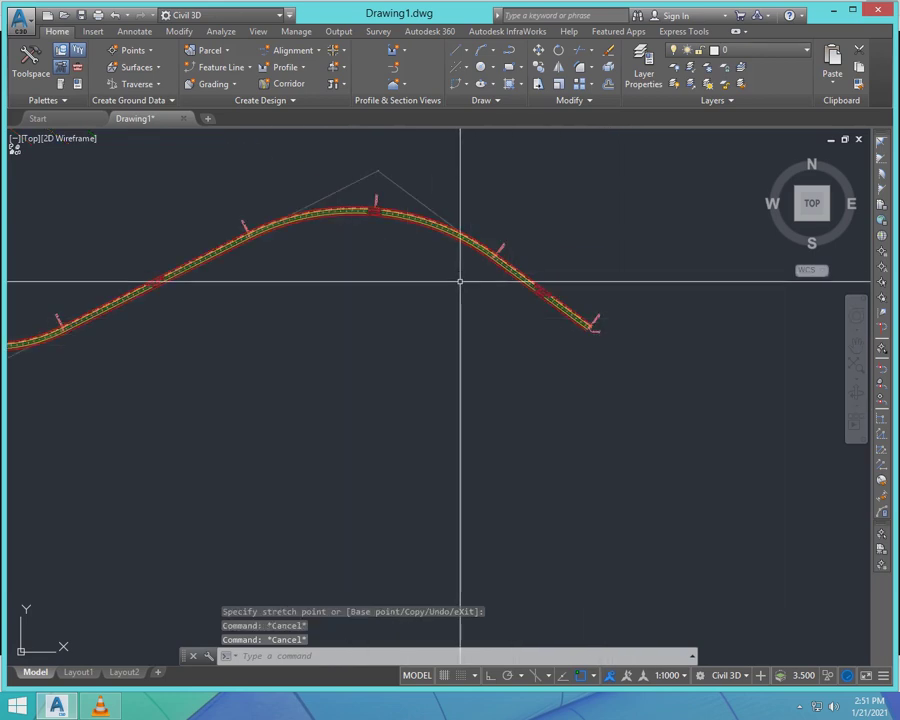
- Start creating points with Measure Alignment and set the prompt for elevations to Automatic in the points creation settings
scroll(245, 350, down, 2)
scroll(245, 360, down, 3)
scroll(200, 380, up, 4)
scroll(255, 327, up, 3)
scroll(275, 382, down, 3)
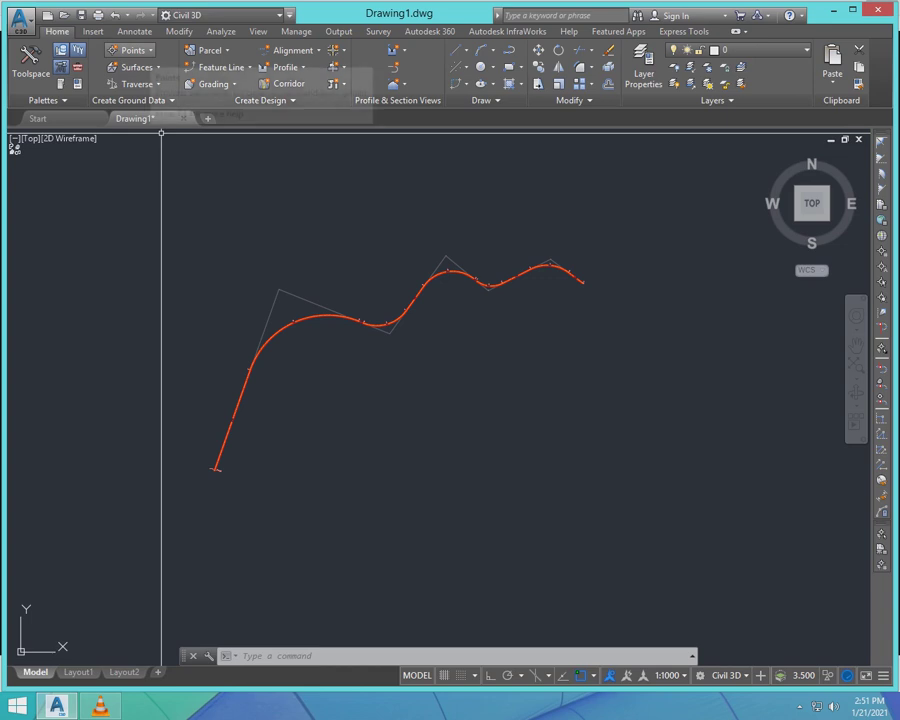
click(131, 50)
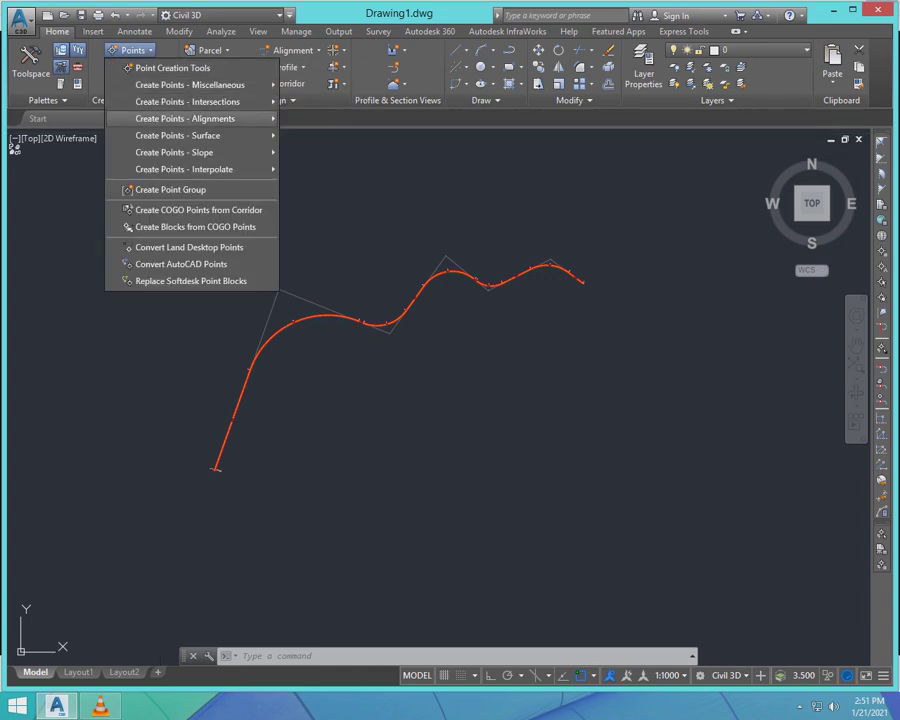
mouse_move(190, 118)
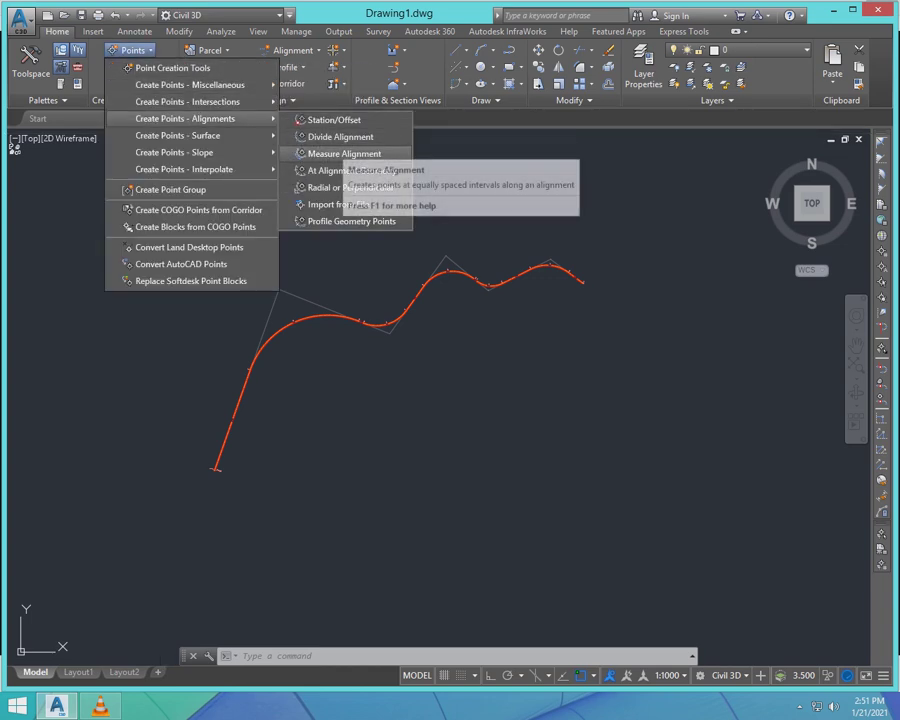
click(335, 154)
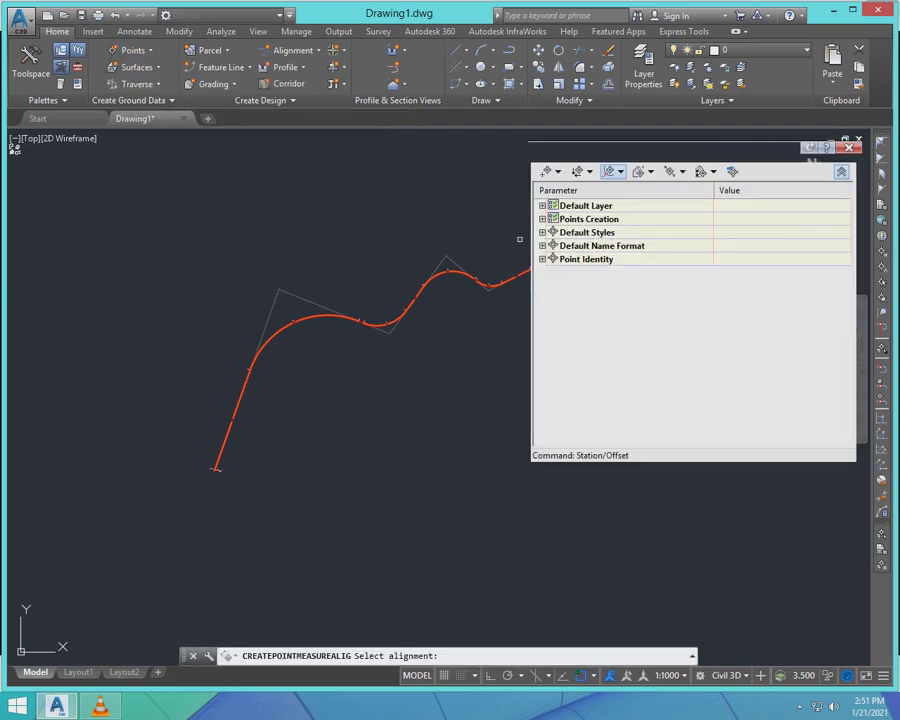
click(542, 219)
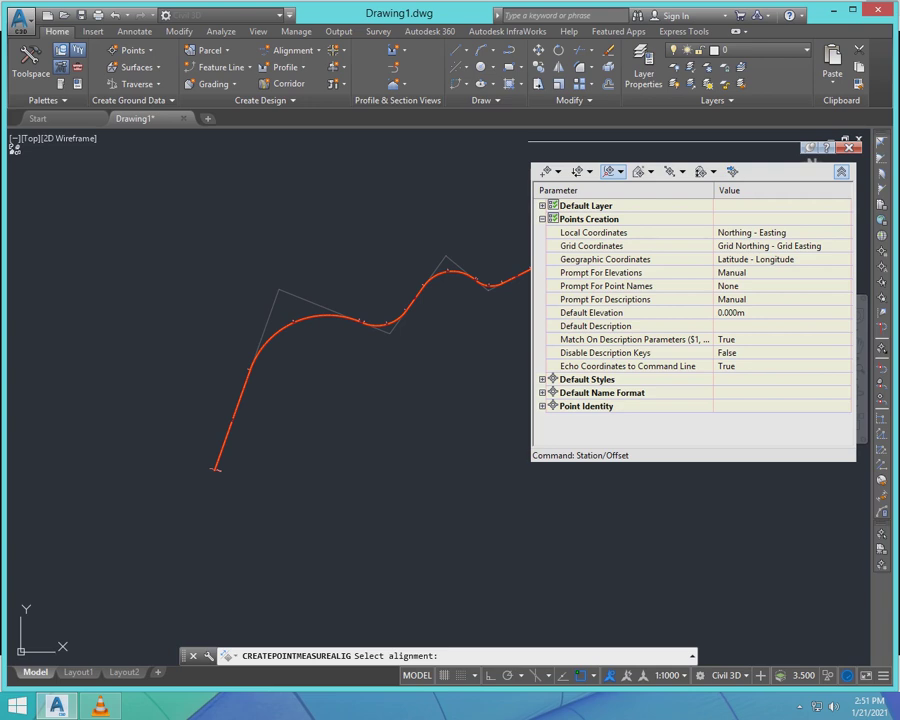
click(846, 272)
key(Return)
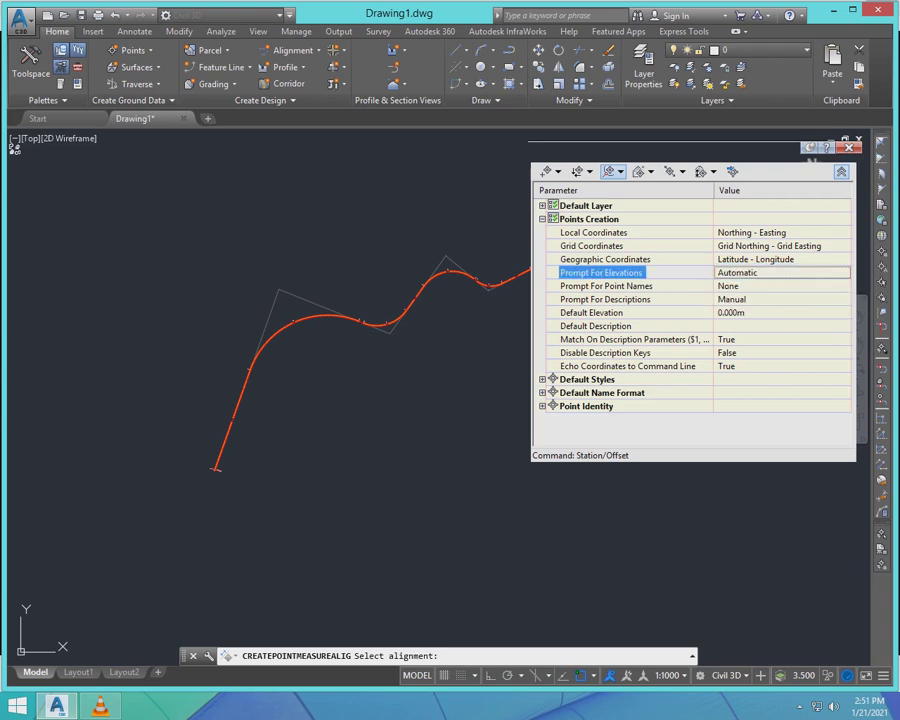
- Set the prompt for descriptions to Automatic and collapse the point creation settings
click(782, 299)
click(845, 299)
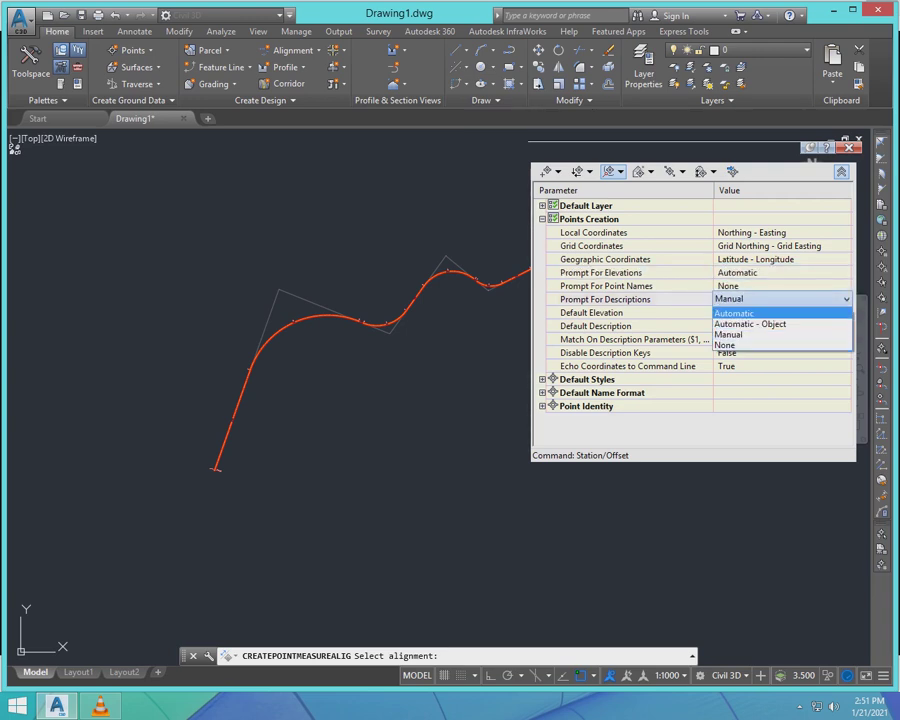
click(742, 313)
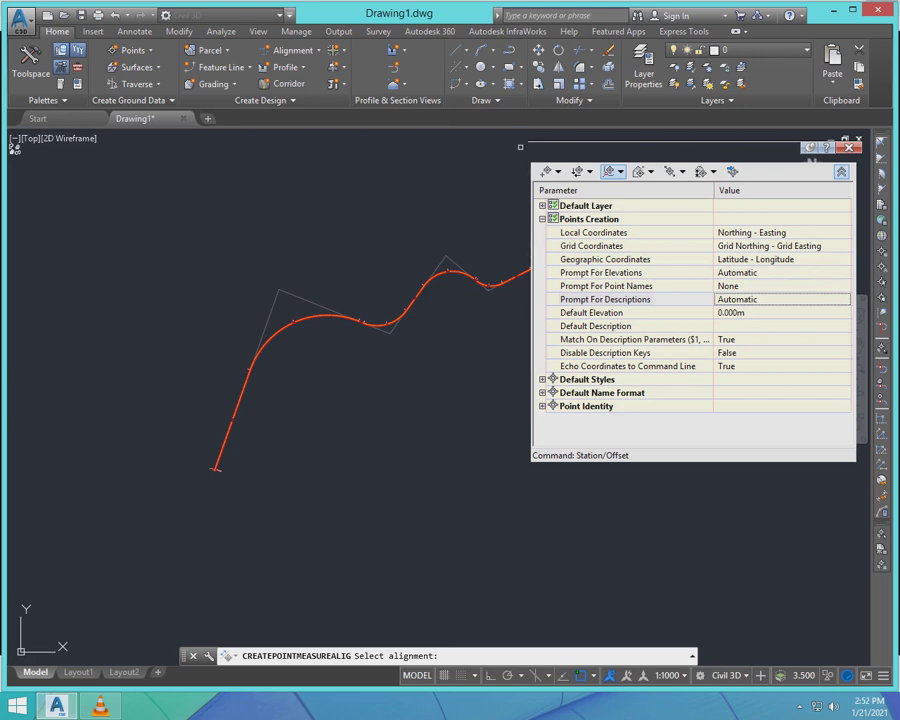
click(841, 172)
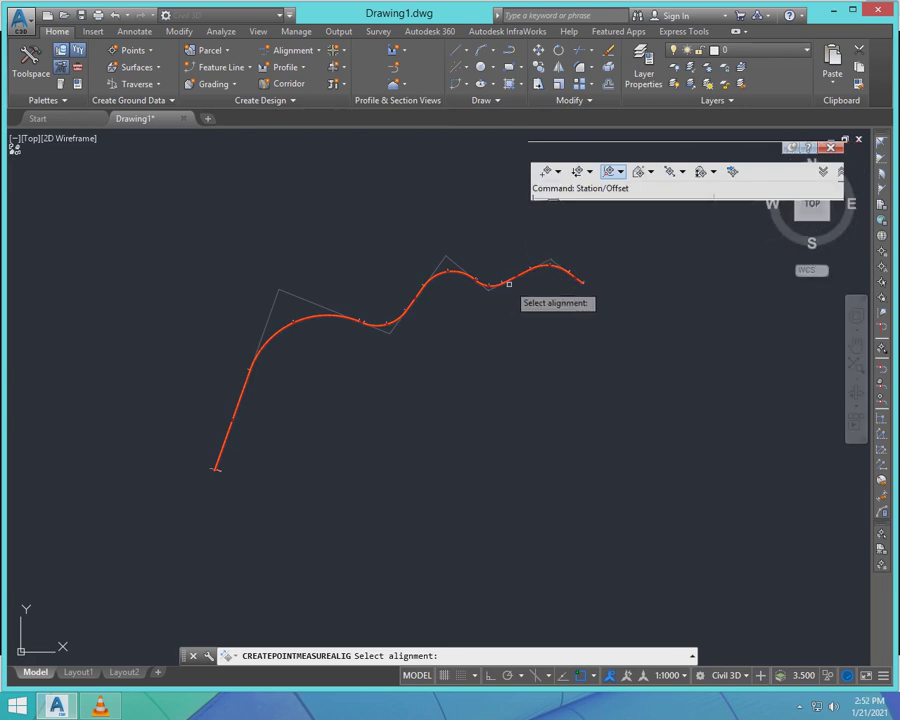
- Create points along the green centerline alignment from station 0+000.00 to 5+667.08 at offset 0 and a 20 m interval
scroll(210, 455, up, 6)
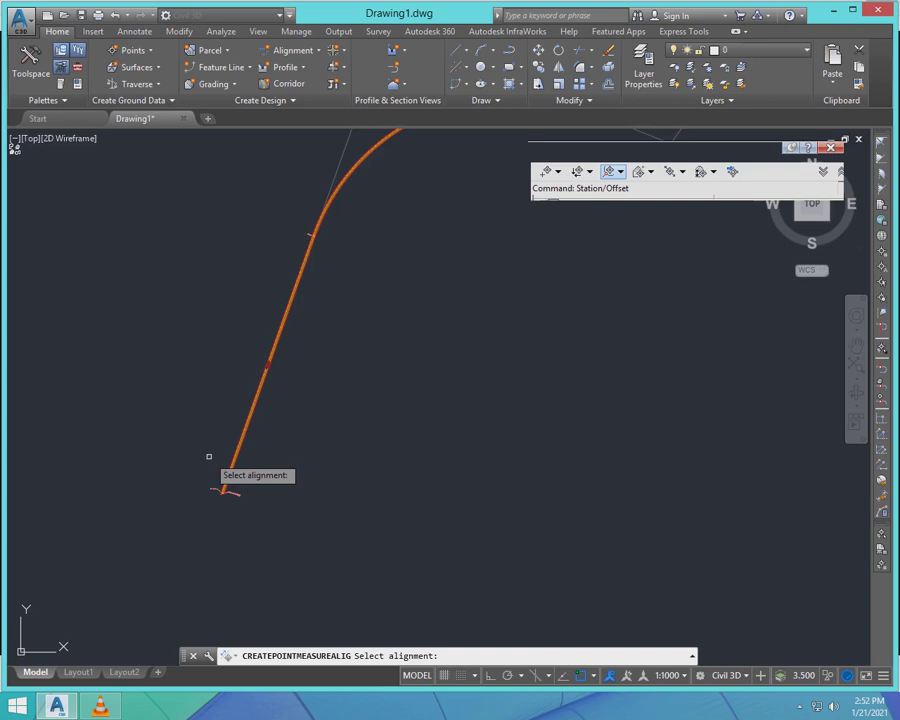
scroll(290, 372, down, 5)
scroll(264, 530, up, 6)
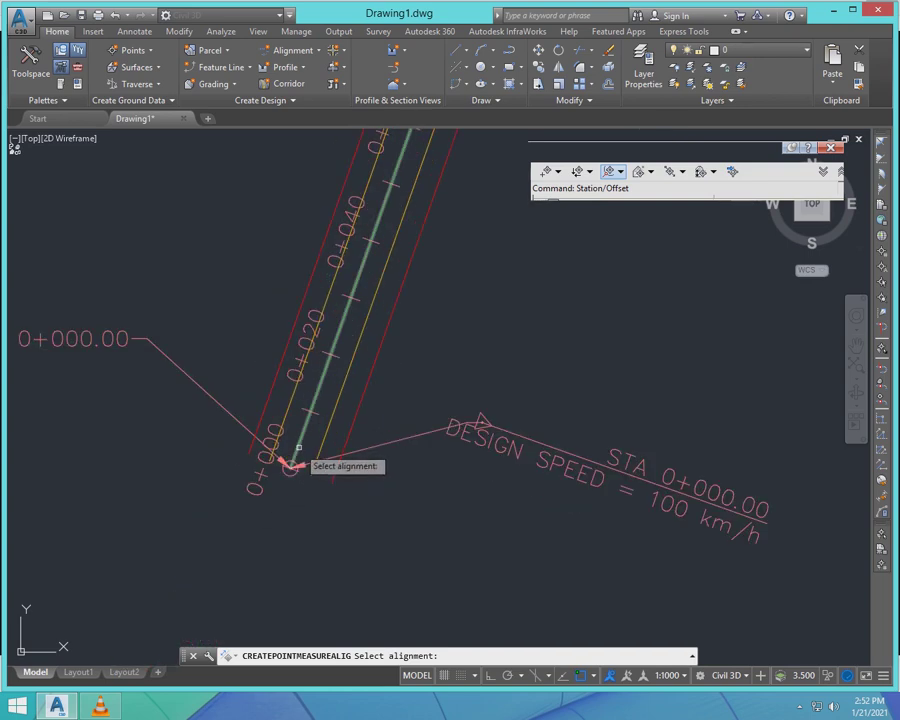
click(298, 449)
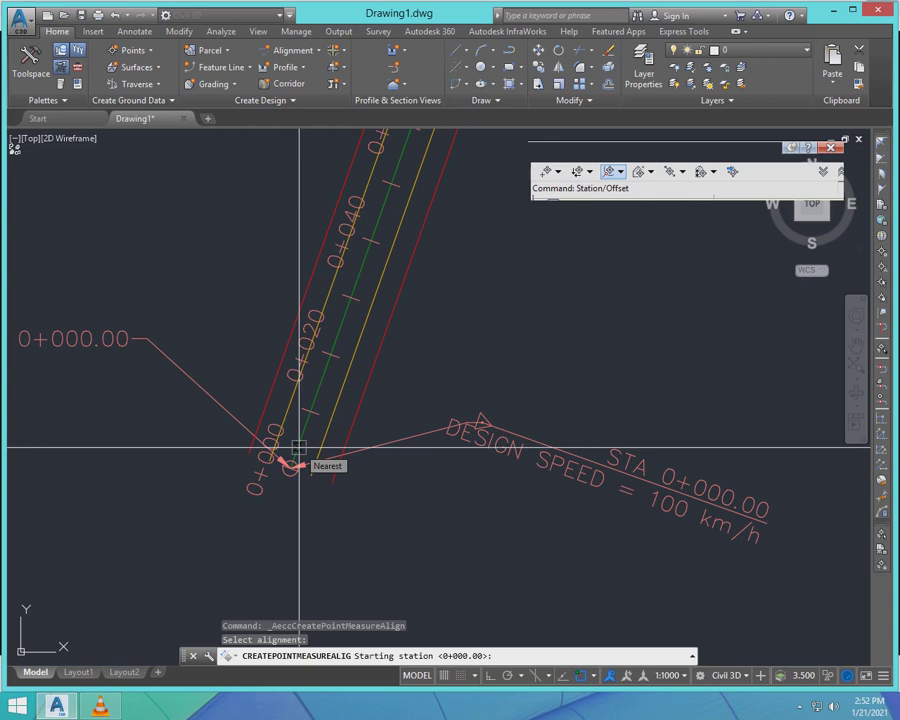
key(Return)
key(Return)
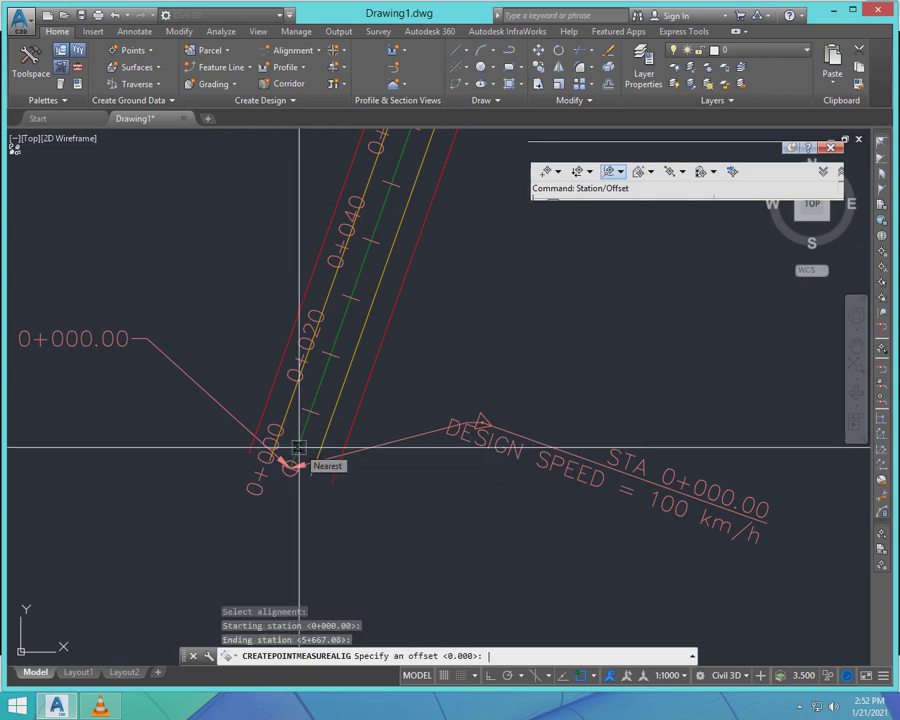
key(Return)
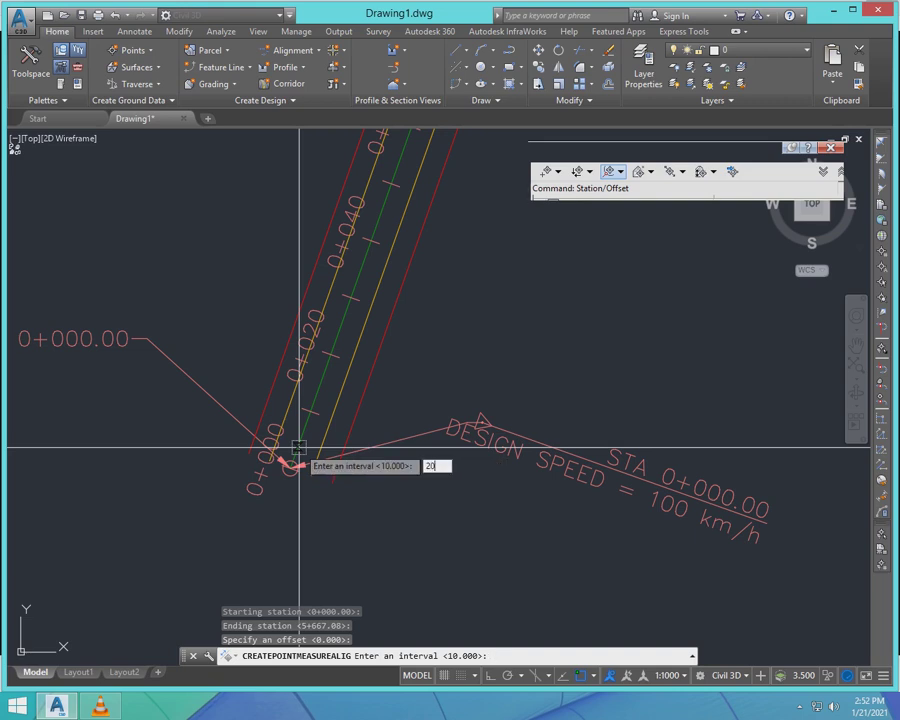
key(Return)
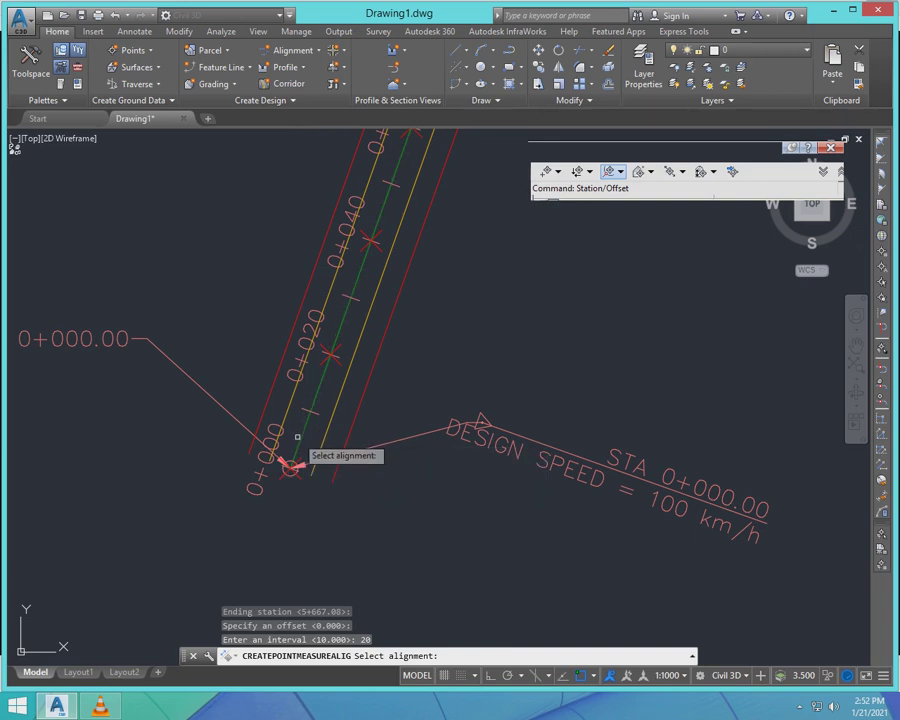
- Create points along the full centerline alignment at an offset of 7.70 m and a 20 m interval
click(300, 437)
key(Return)
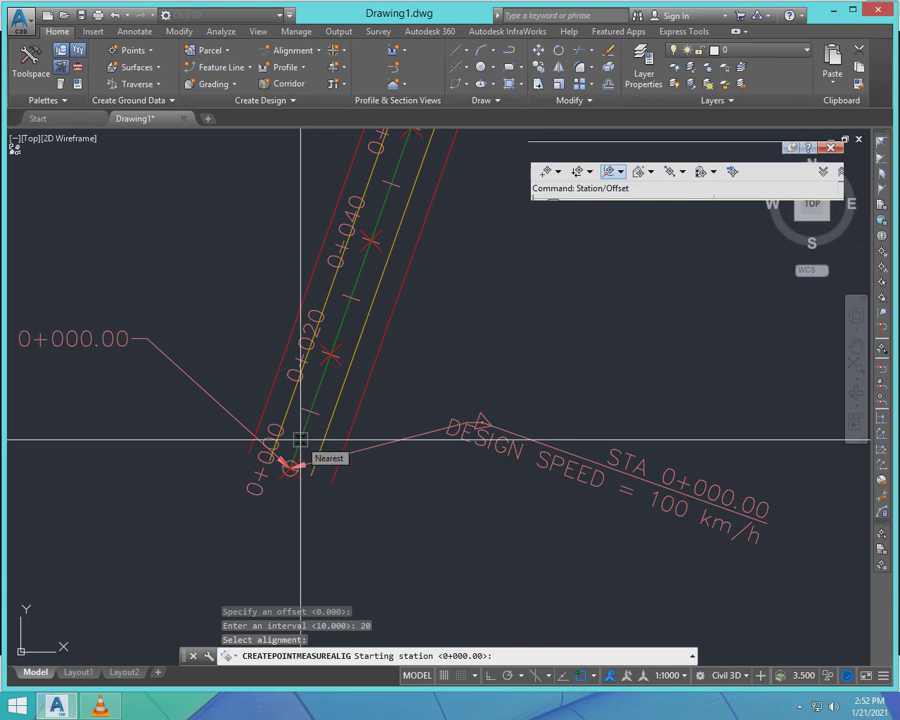
key(Return)
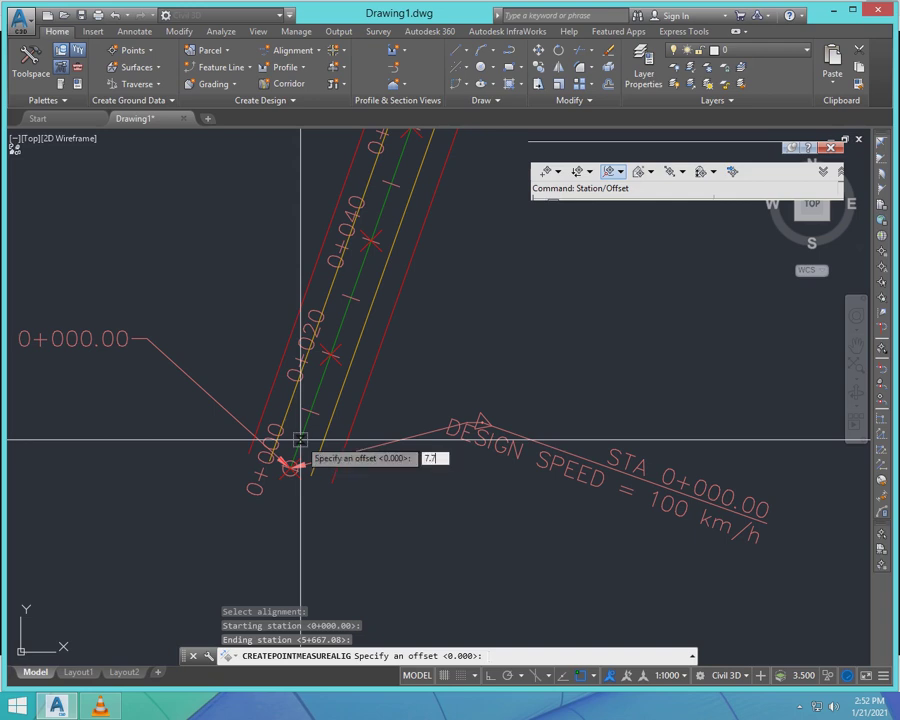
text(7.70)
key(Return)
key(Return)
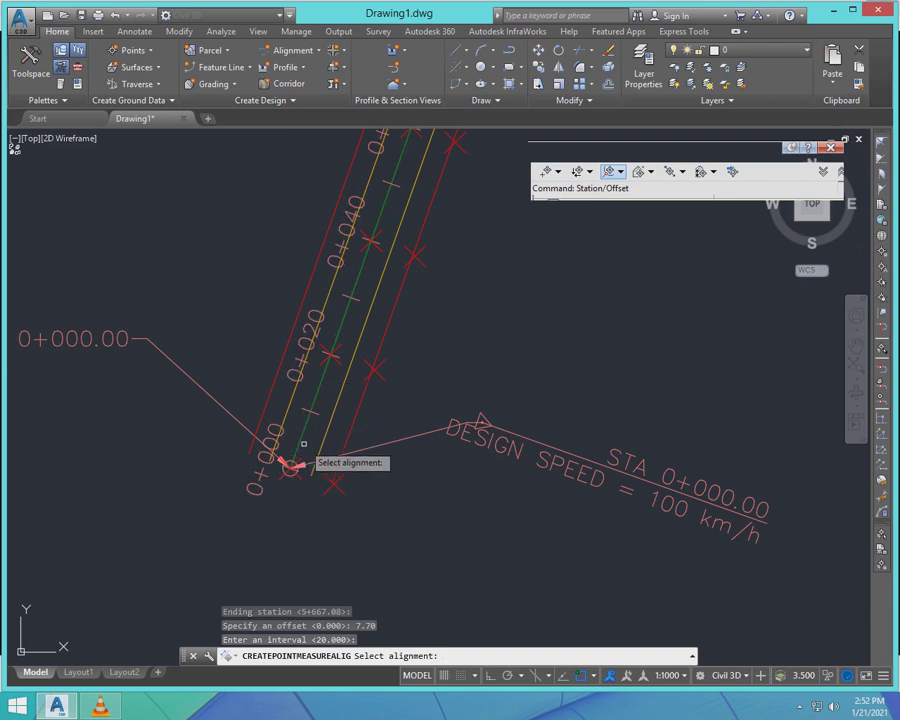
- Create points along the full centerline alignment at an offset of -7.70 m and a 20 m interval, and end the command
click(299, 437)
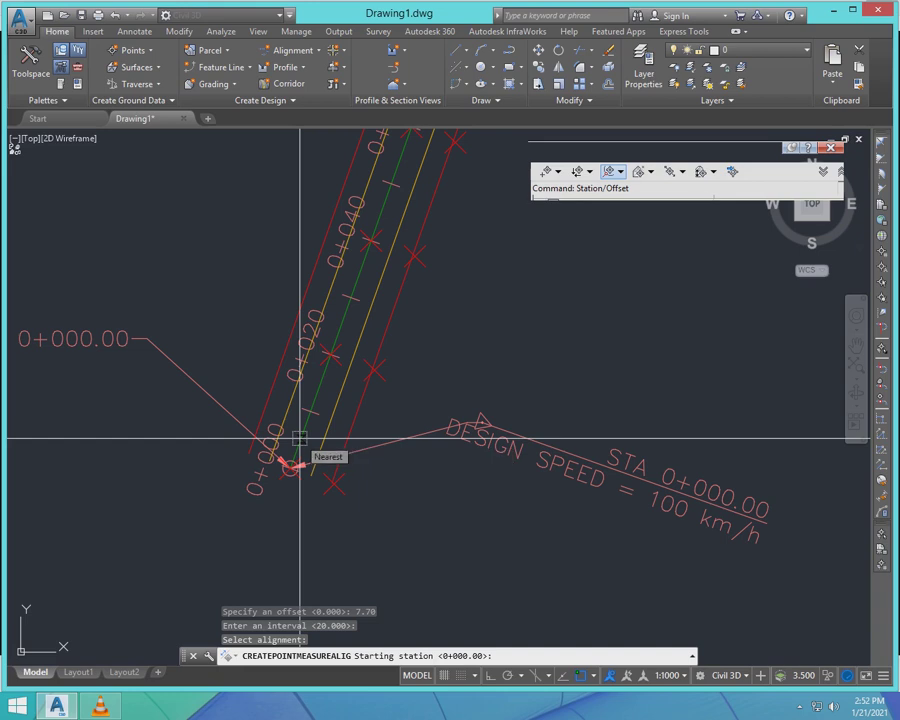
key(Return)
key(Return)
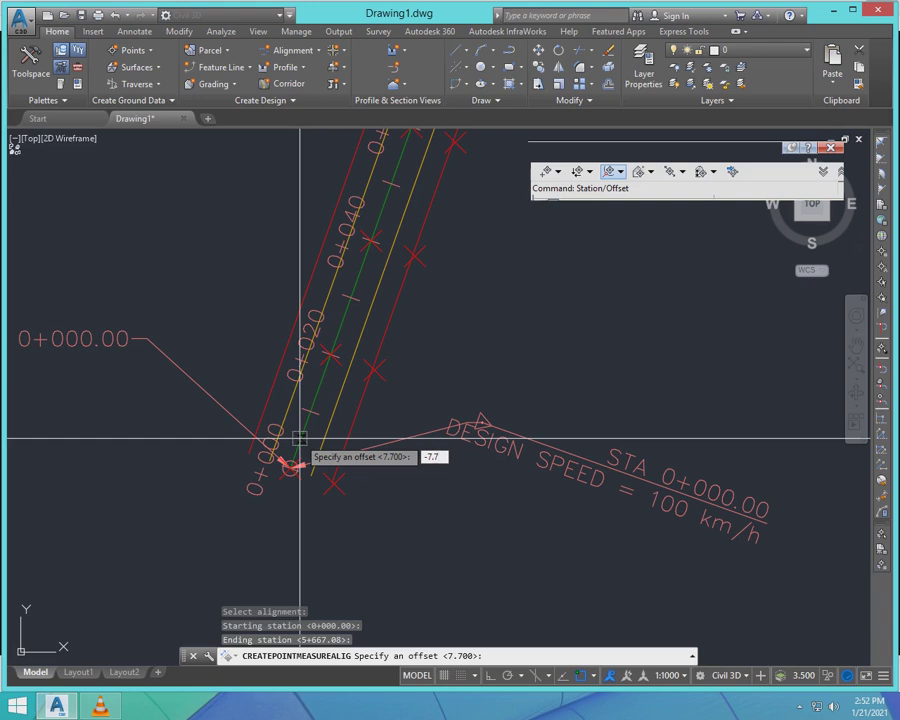
key(Return)
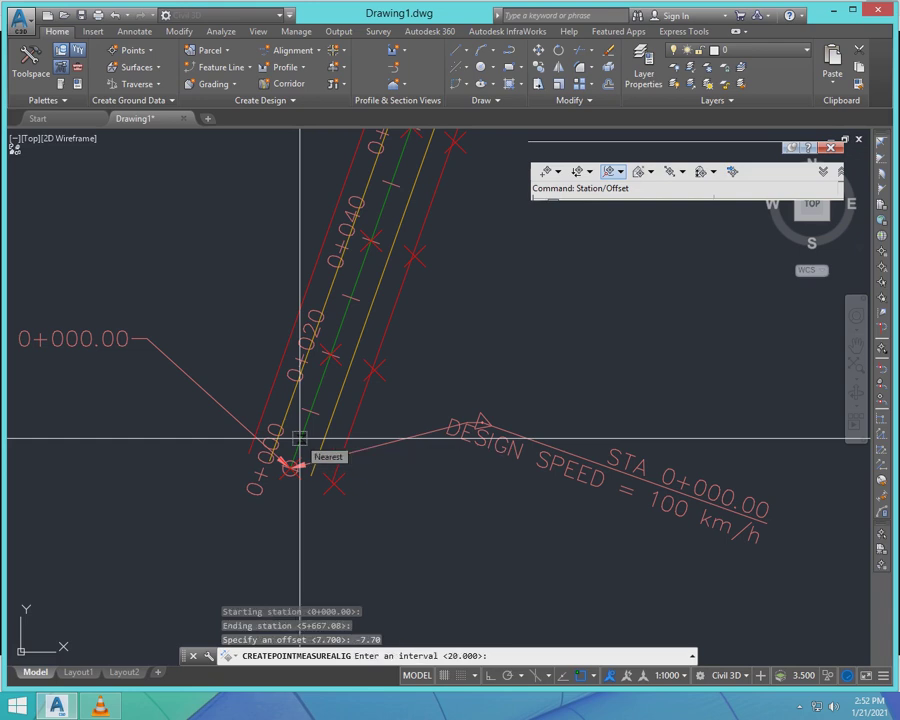
key(Return)
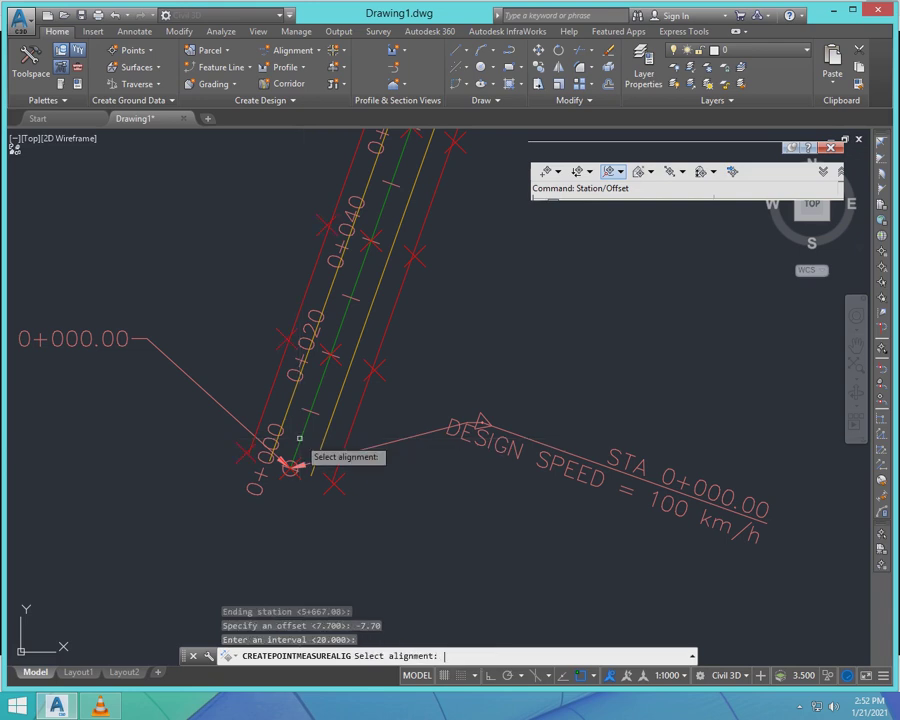
key(Return)
- Select the whole road with its labels and points, and limit the object properties to the Cogo points
scroll(265, 429, down, 5)
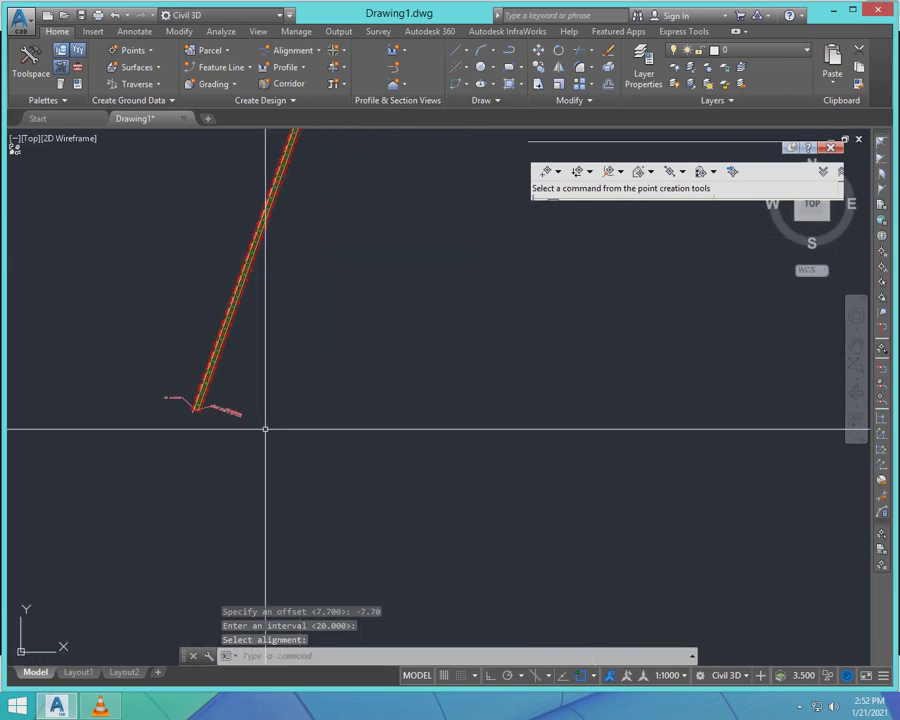
scroll(298, 412, down, 7)
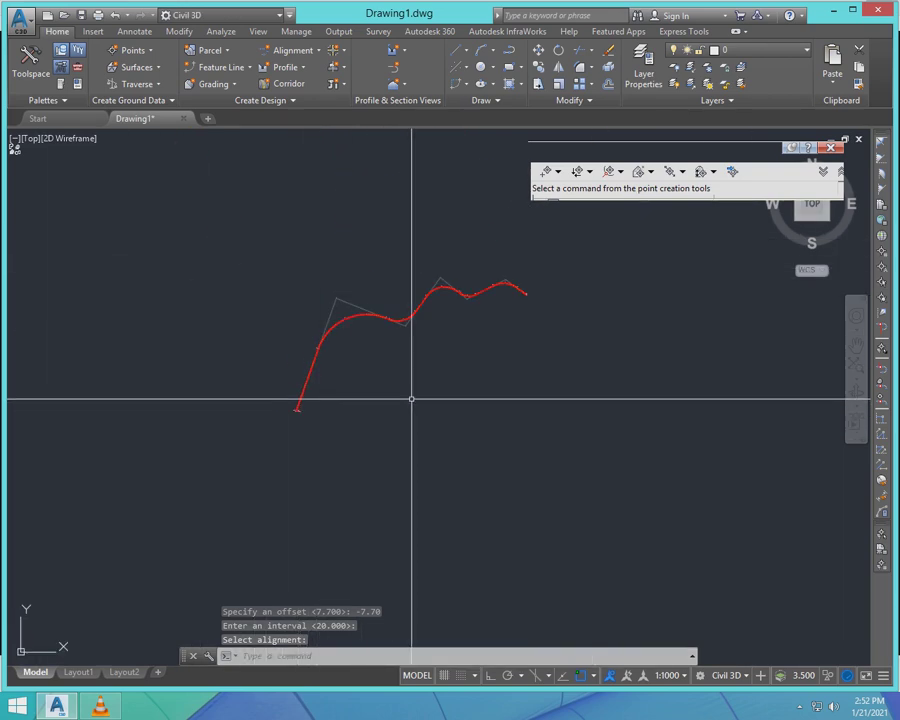
scroll(328, 344, up, 12)
scroll(380, 374, up, 2)
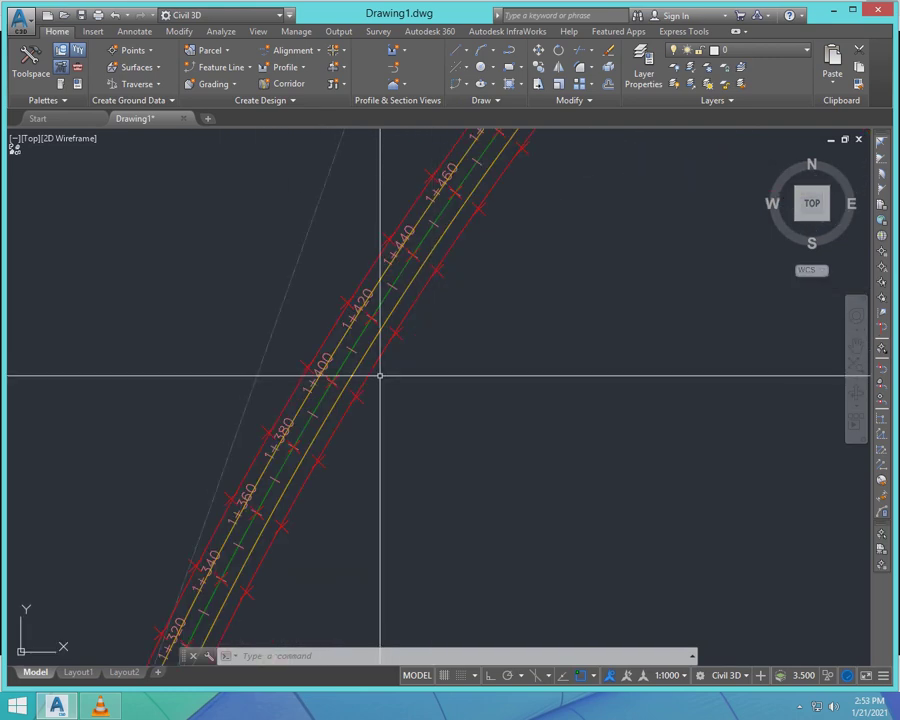
scroll(368, 324, down, 10)
scroll(368, 324, down, 4)
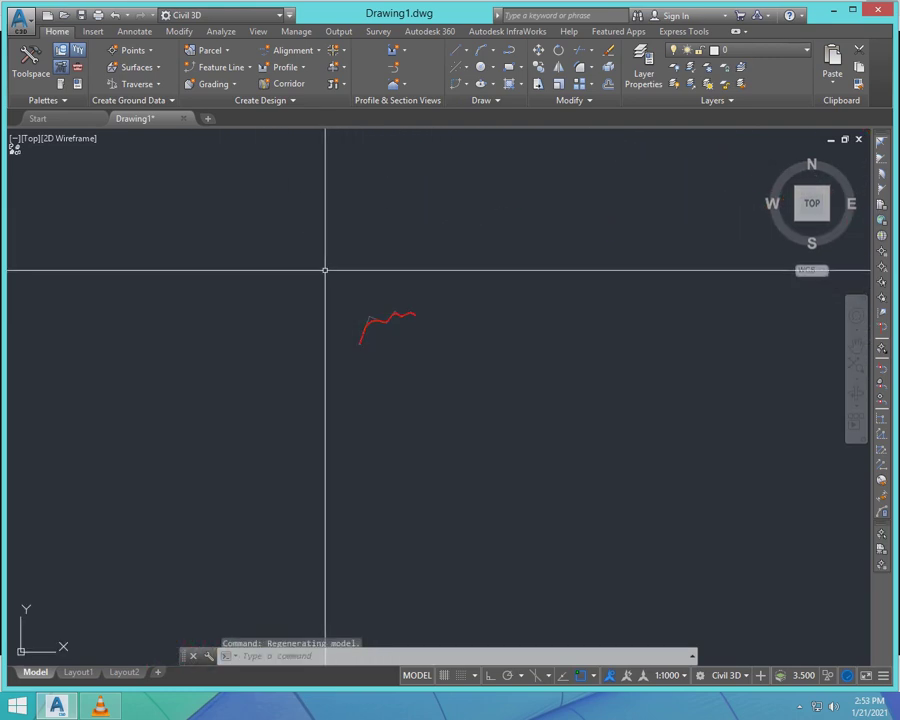
click(313, 253)
click(458, 392)
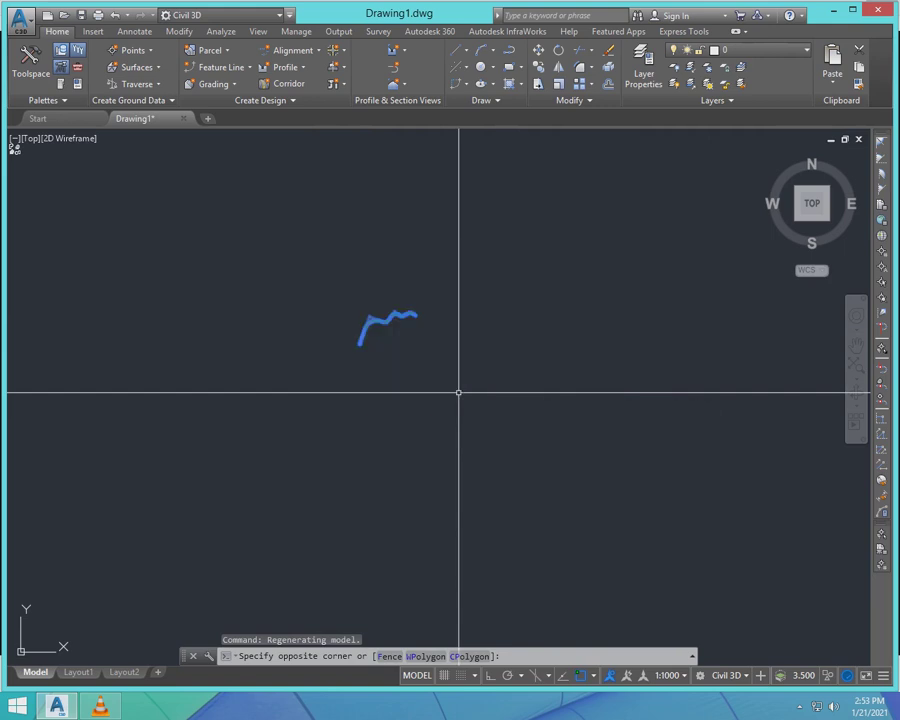
scroll(350, 318, up, 4)
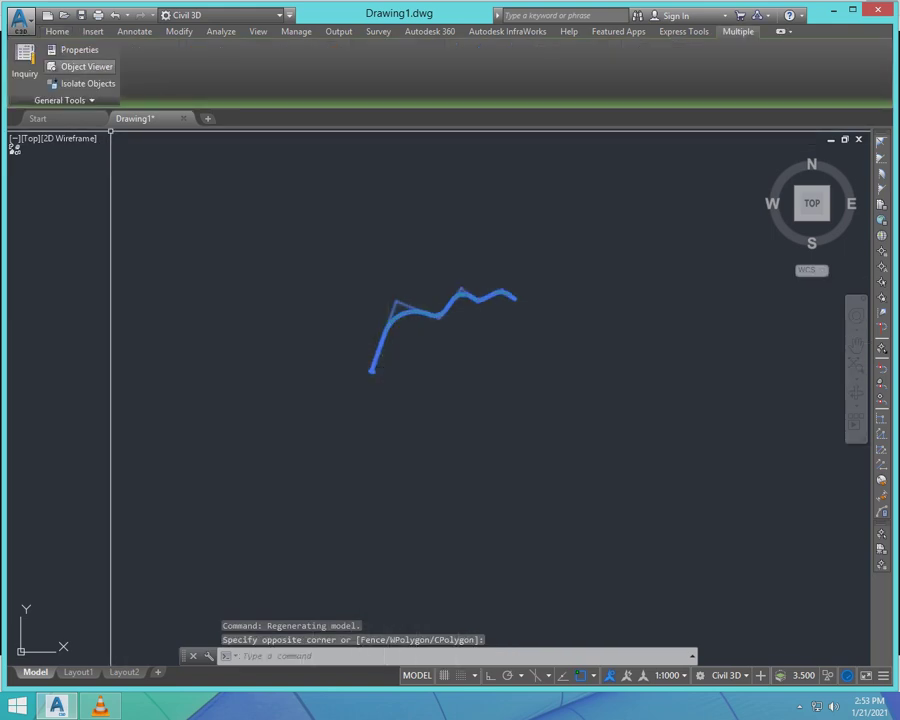
click(75, 50)
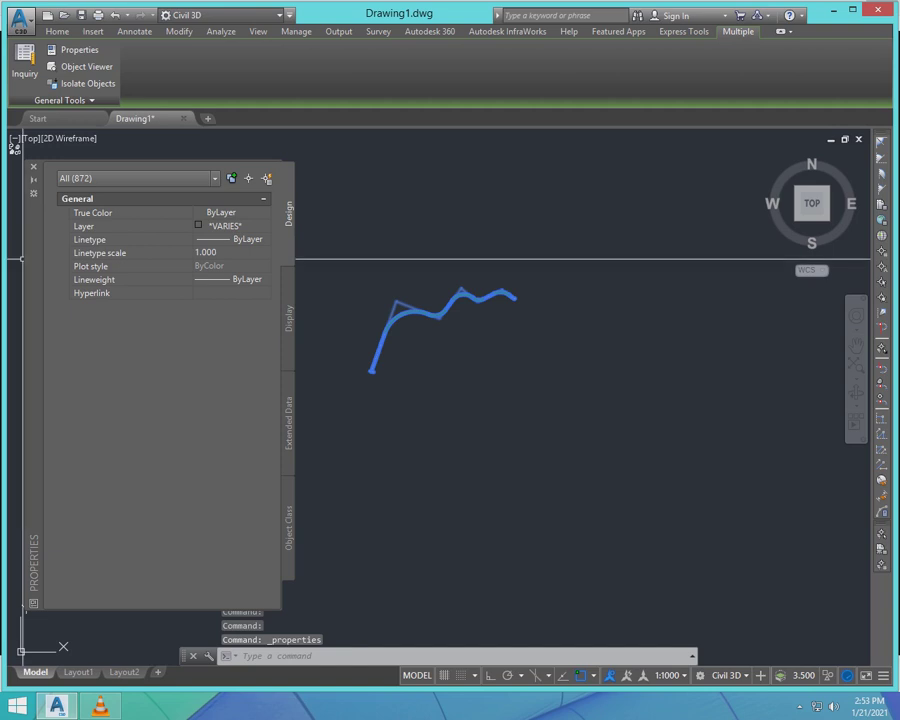
click(214, 178)
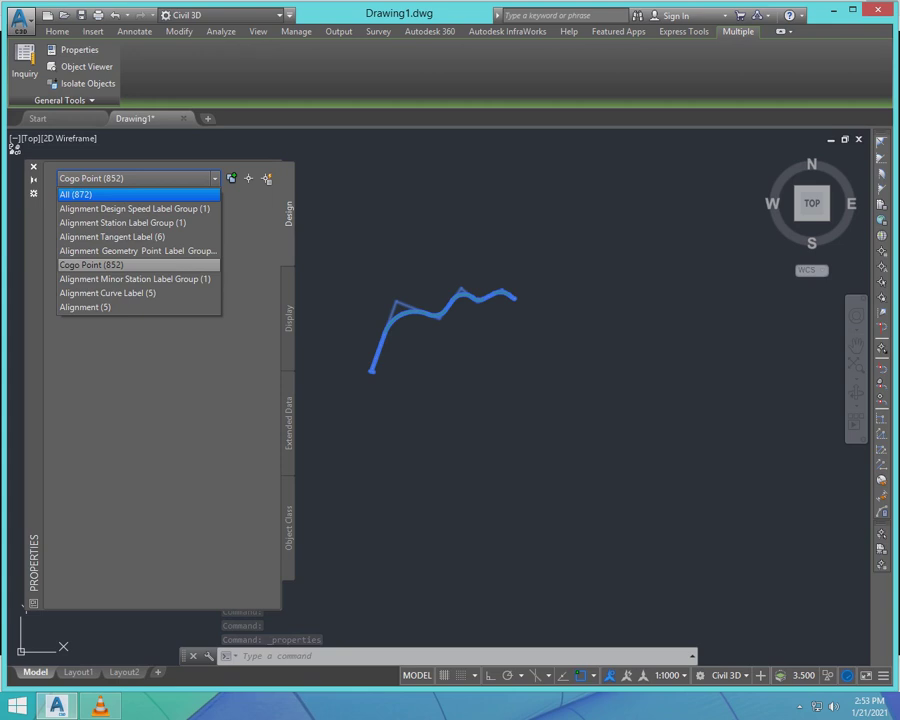
click(90, 265)
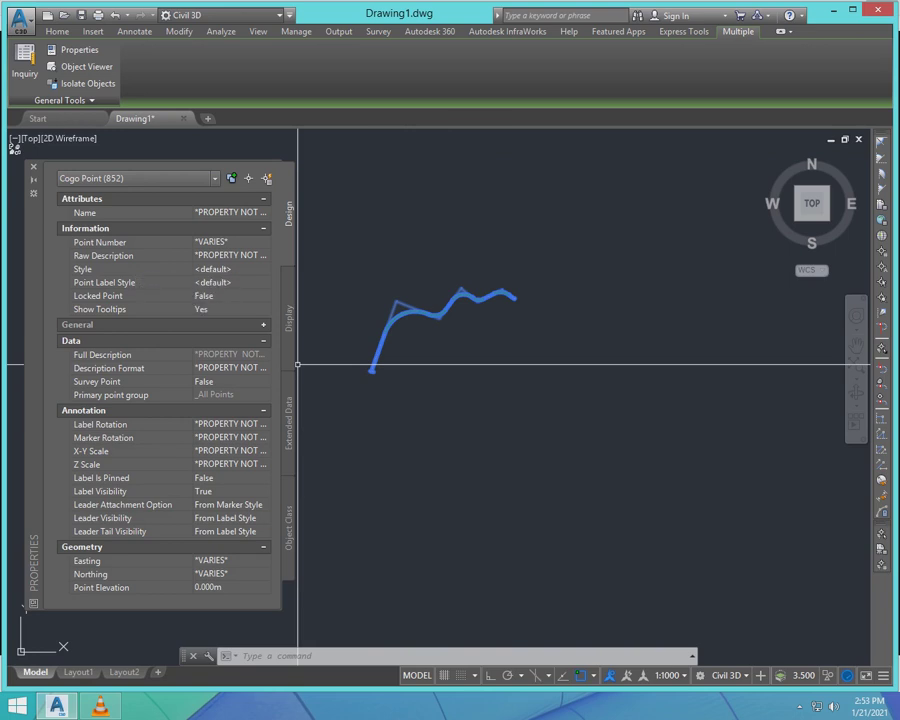
- Set the point label style of all selected Cogo points to Northing and Easting and check the labels along the road
click(230, 282)
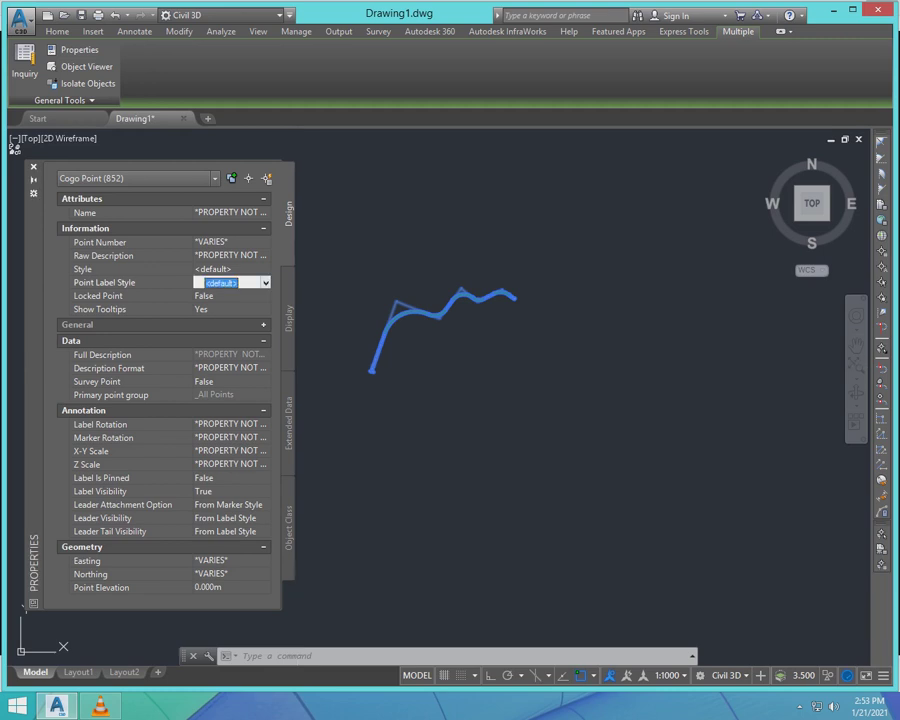
click(265, 283)
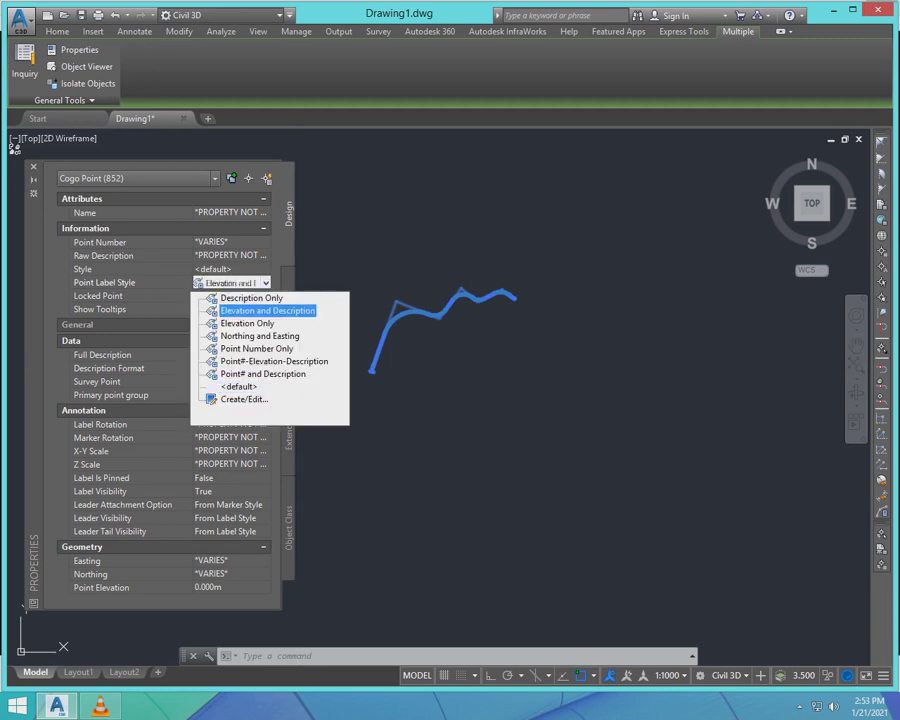
key(Down)
key(Down)
key(Return)
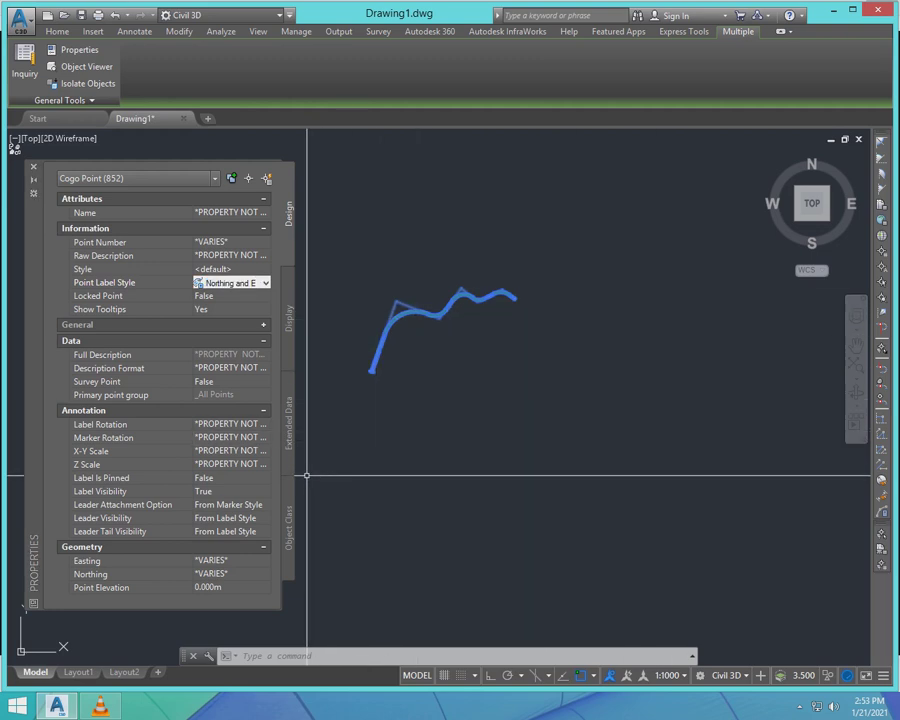
scroll(386, 362, up, 10)
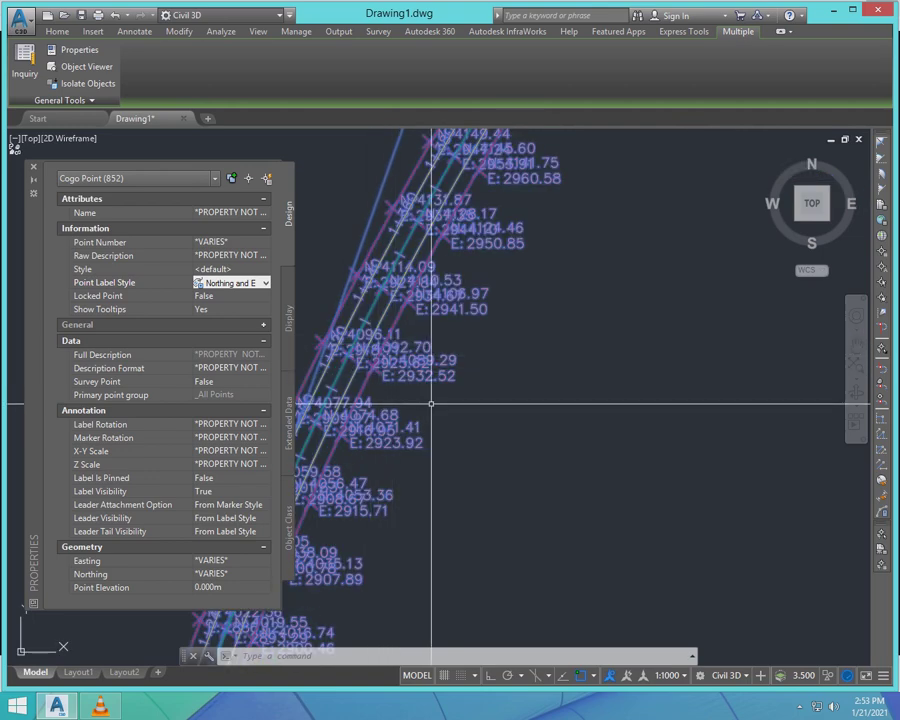
- Check the overlapping coordinate labels, close the object properties and clear the selection of Cogo points
scroll(323, 292, up, 6)
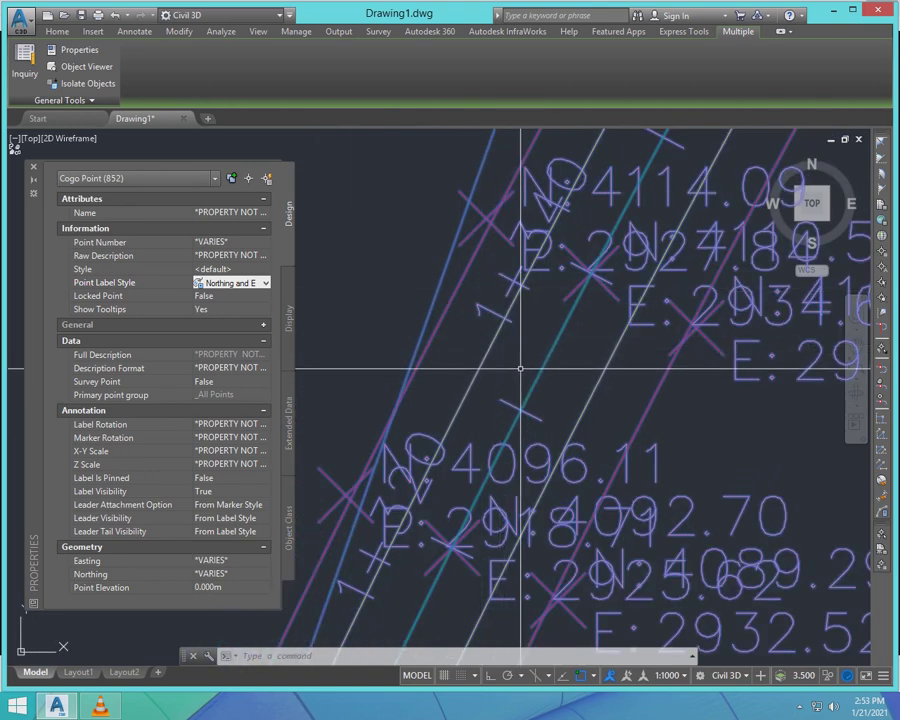
scroll(520, 368, down, 8)
scroll(518, 360, up, 8)
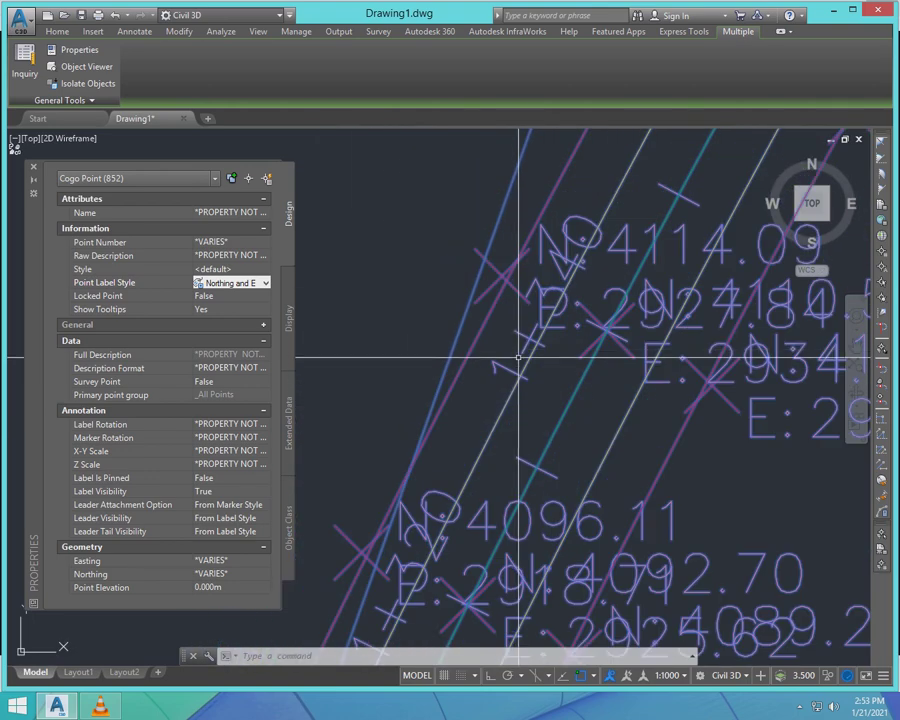
scroll(550, 340, down, 3)
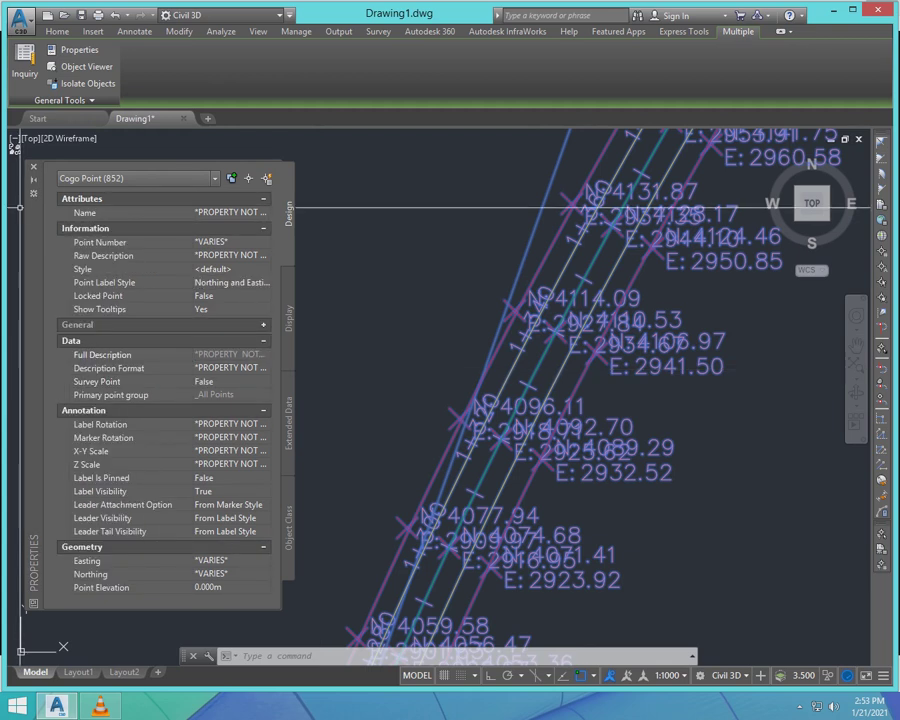
click(33, 167)
scroll(514, 468, down, 9)
key(Escape)
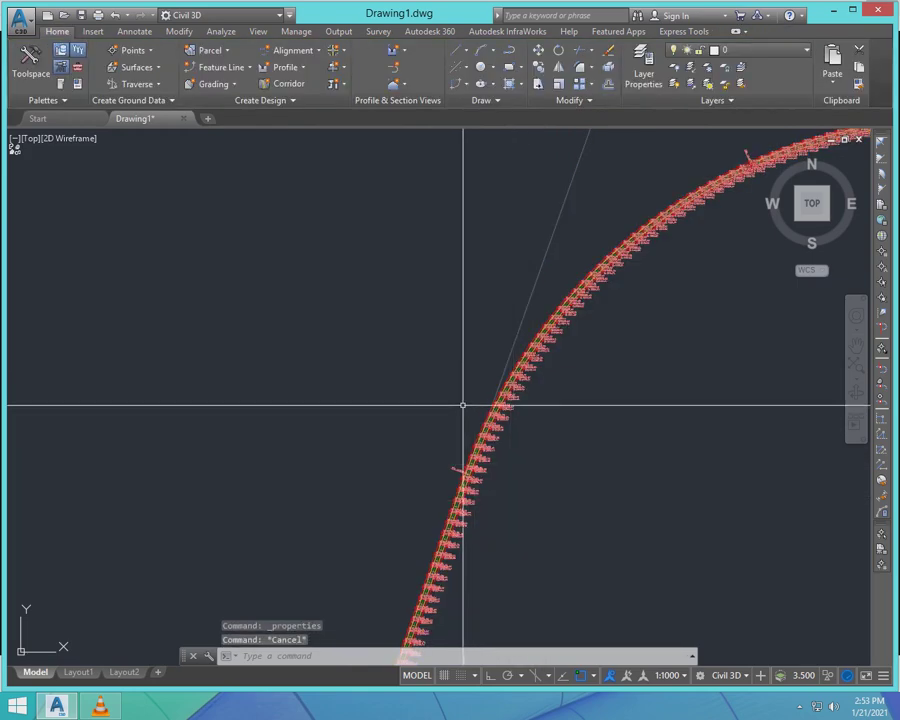
- Move the coordinate label of the right-edge point at station 0+020 out to the right side of the road
scroll(490, 450, up, 3)
scroll(498, 191, down, 5)
scroll(420, 440, up, 2)
scroll(405, 490, up, 5)
click(445, 473)
click(413, 443)
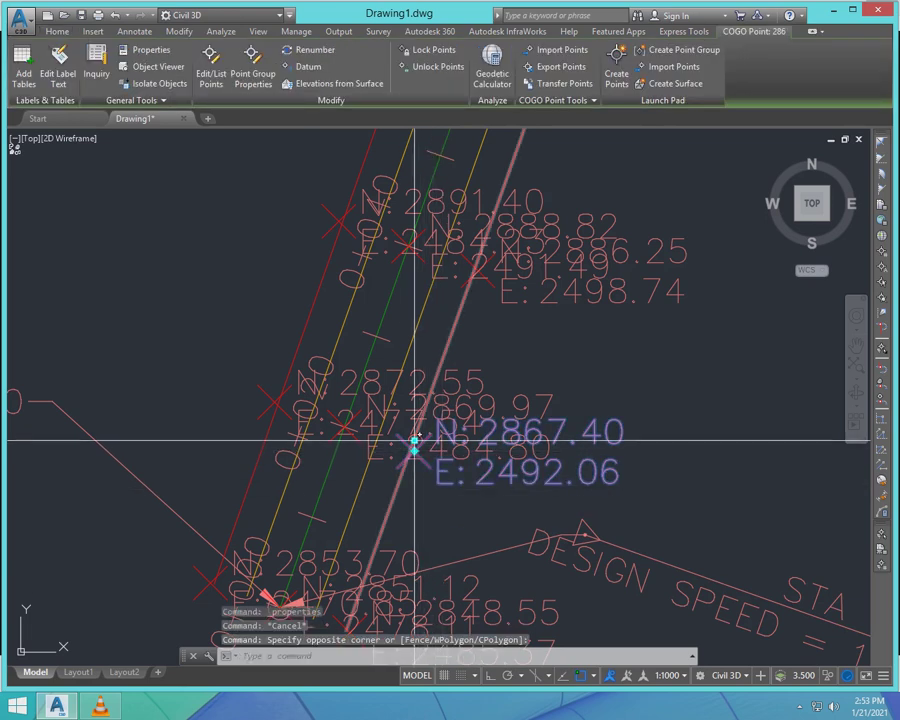
click(413, 441)
click(648, 481)
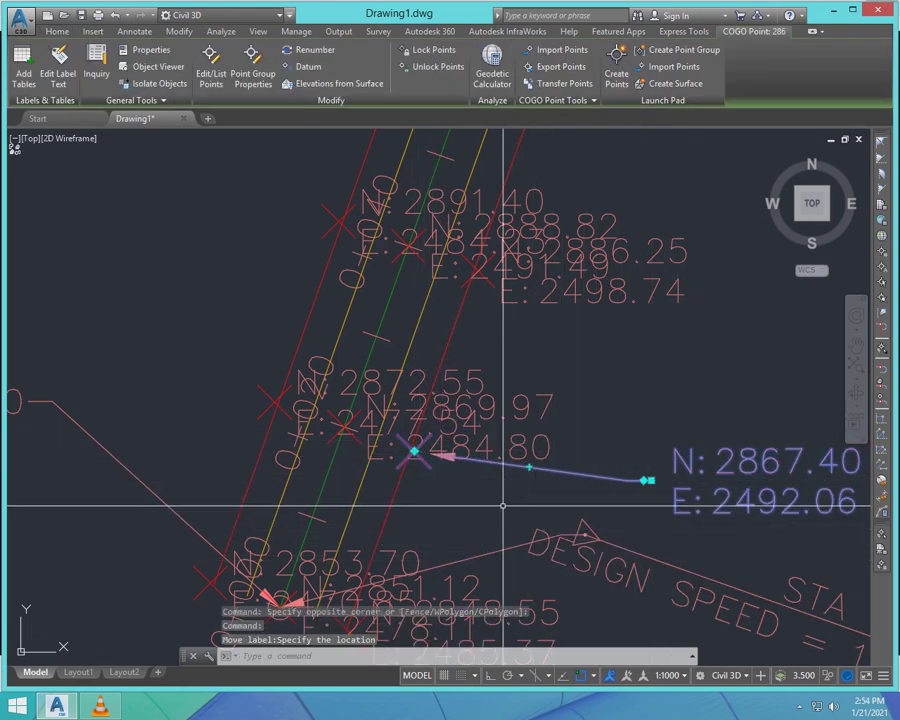
key(Escape)
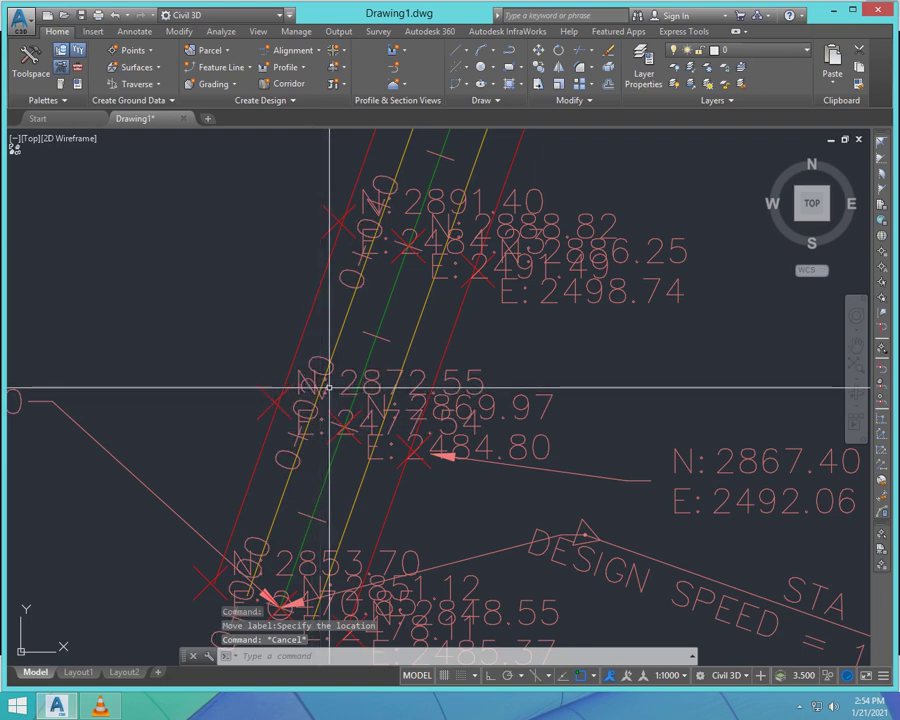
- Move the coordinate label of the left-edge point at station 0+020 up and out to the left side of the road
click(276, 390)
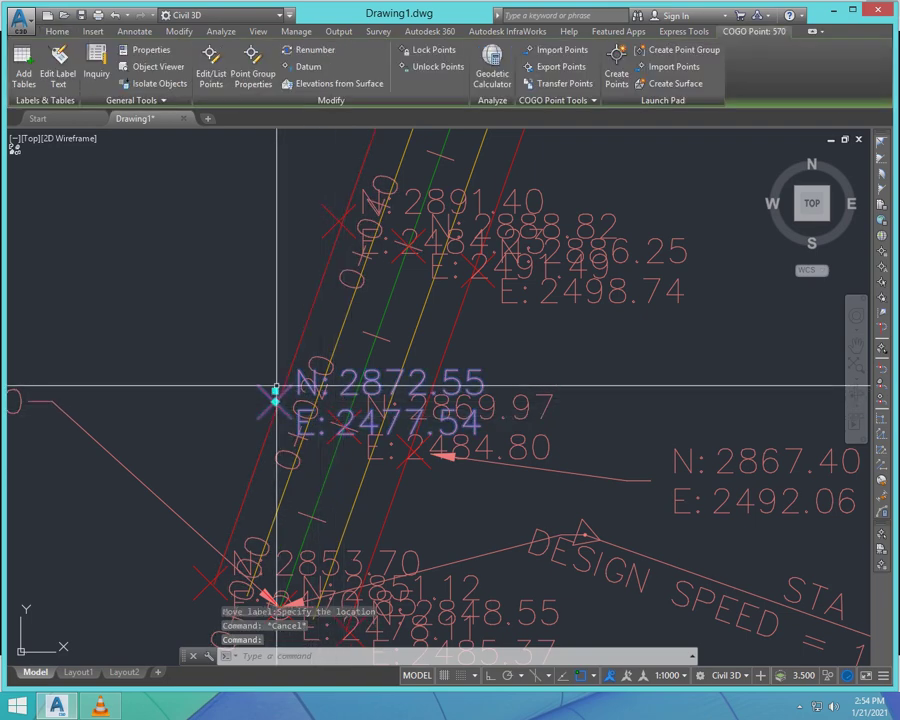
click(276, 392)
scroll(141, 289, down, 5)
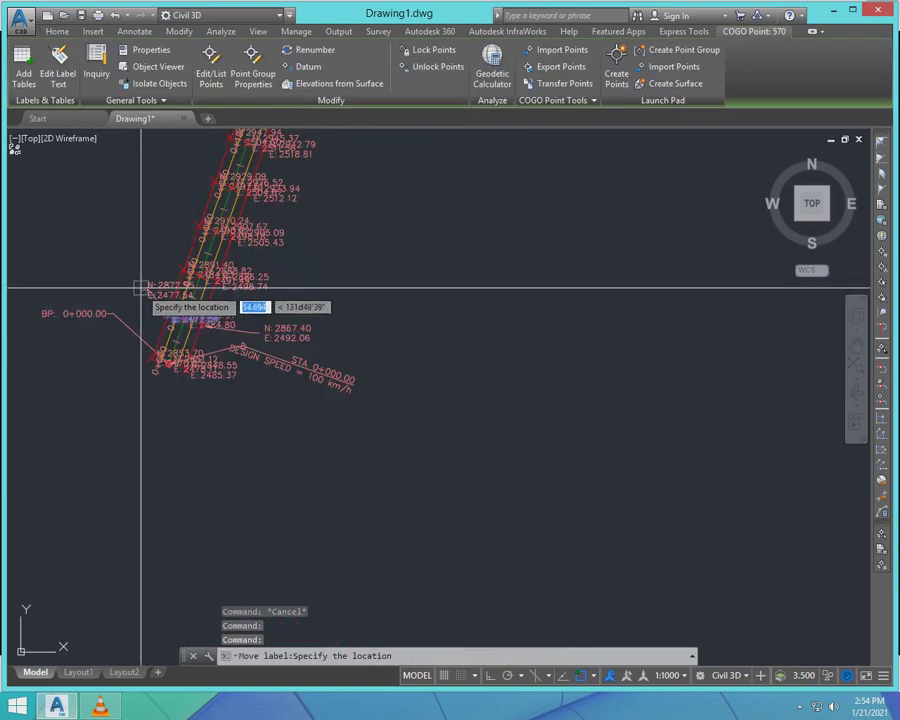
scroll(141, 289, up, 5)
click(55, 270)
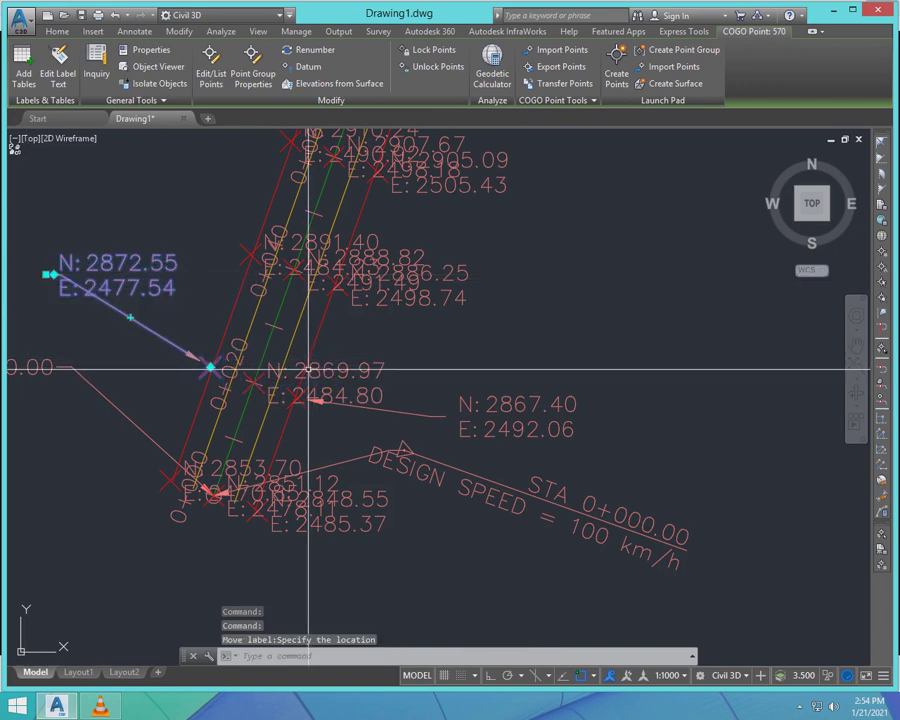
key(Escape)
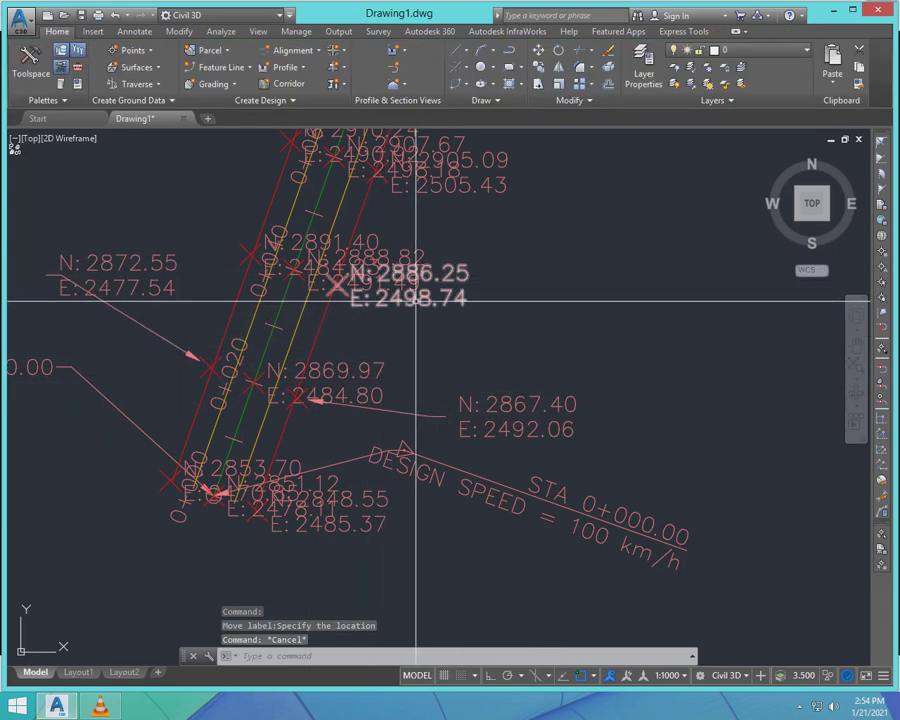
- Try moving the right-edge point at station 0+040 itself off the road, and undo the move
click(416, 299)
click(338, 285)
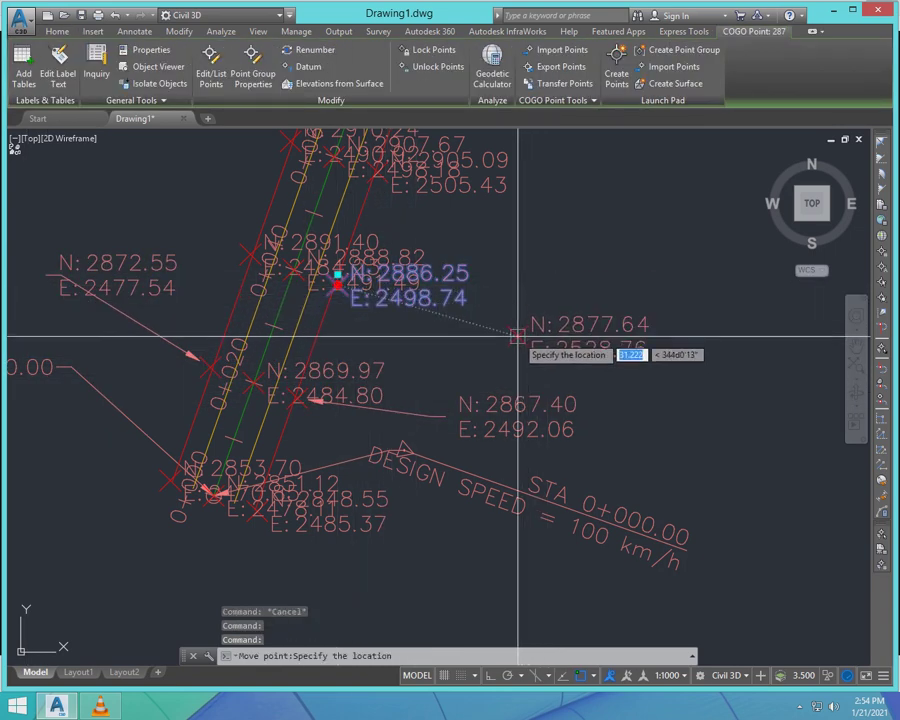
click(524, 330)
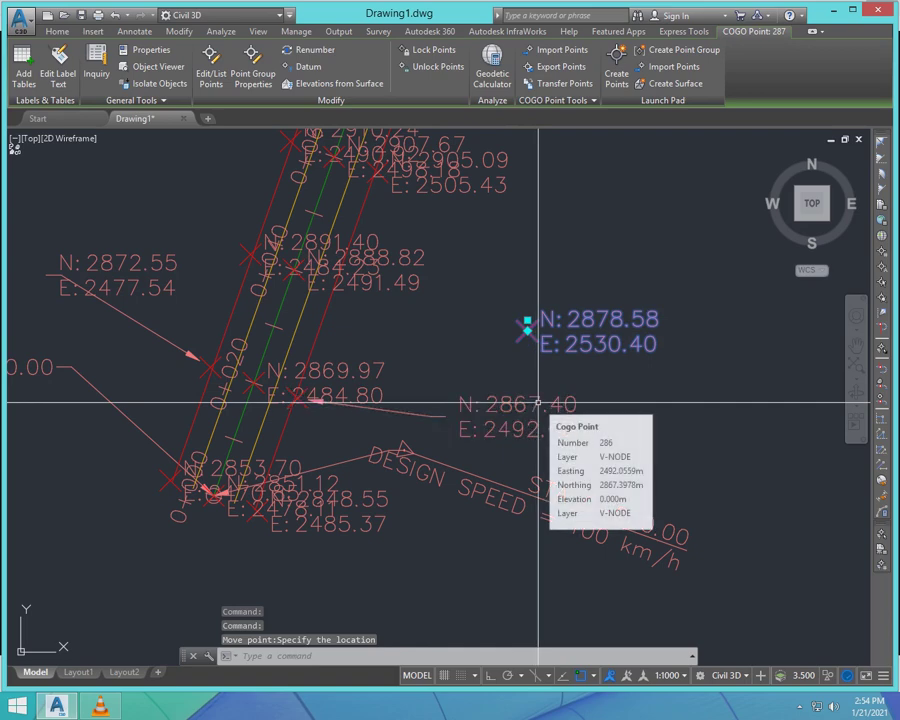
key(ctrl+z)
- Move only the coordinate label of the right-edge point at station 0+040 down and out to the right of the road
scroll(318, 348, up, 8)
click(318, 345)
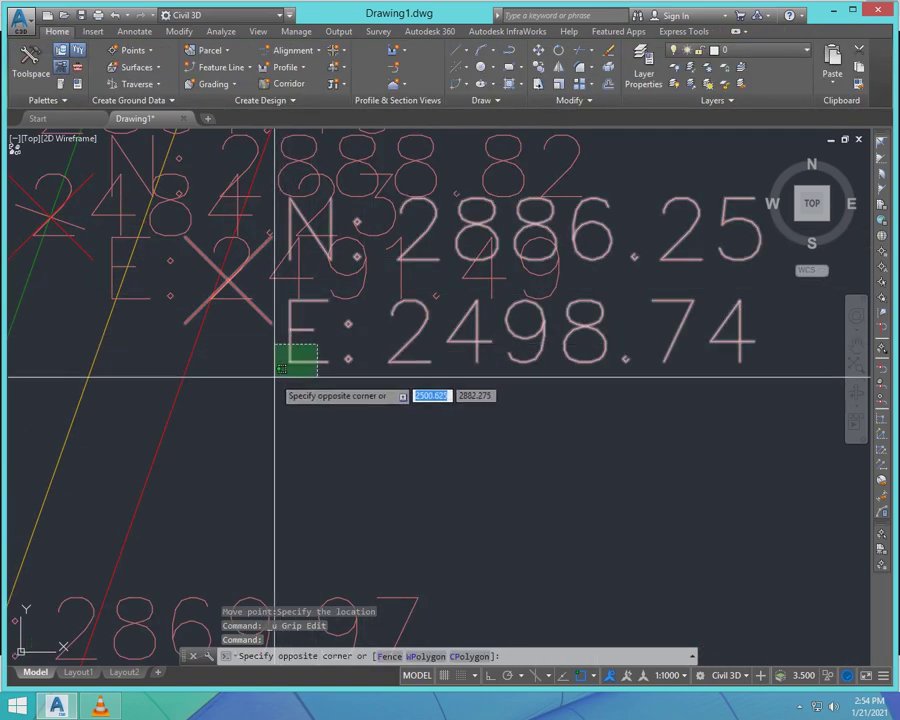
click(275, 378)
click(229, 269)
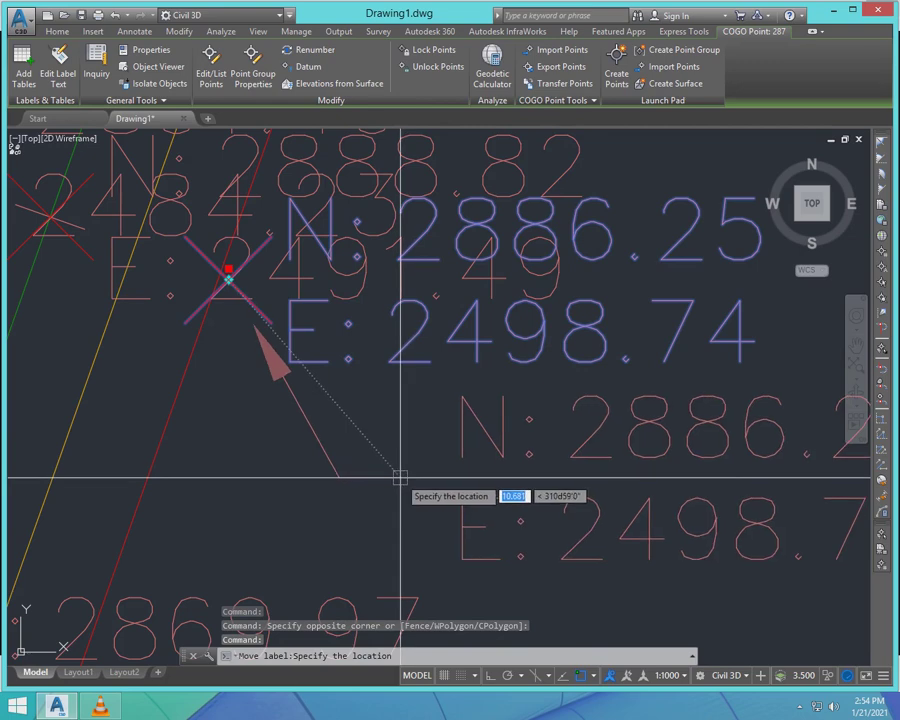
scroll(400, 478, down, 3)
click(494, 421)
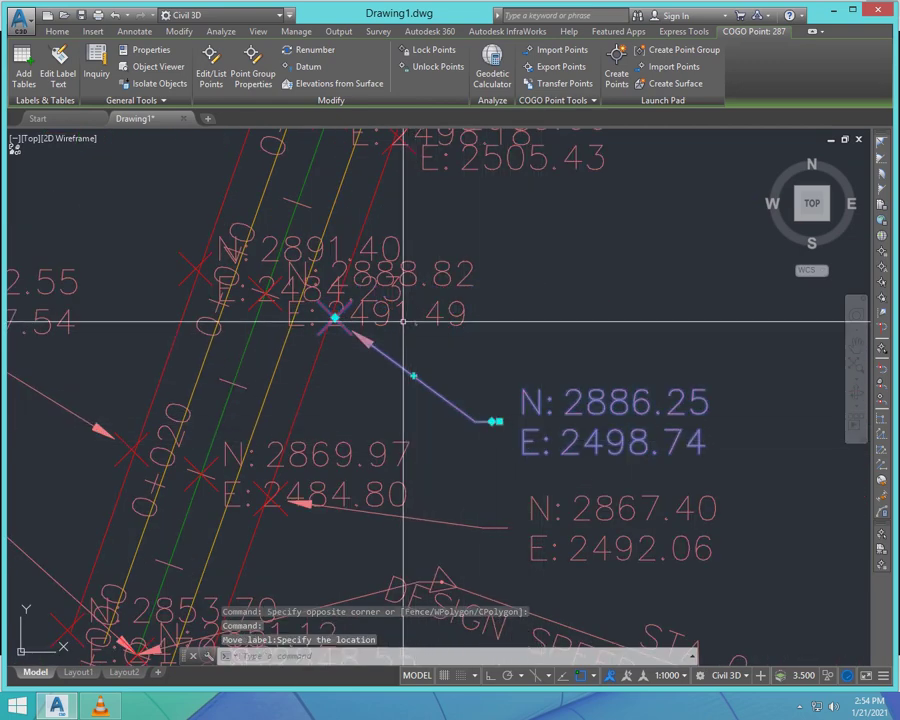
- Move the coordinate label of the centerline point at station 0+040 to the right of the road, above the right-edge label
scroll(403, 324, down, 2)
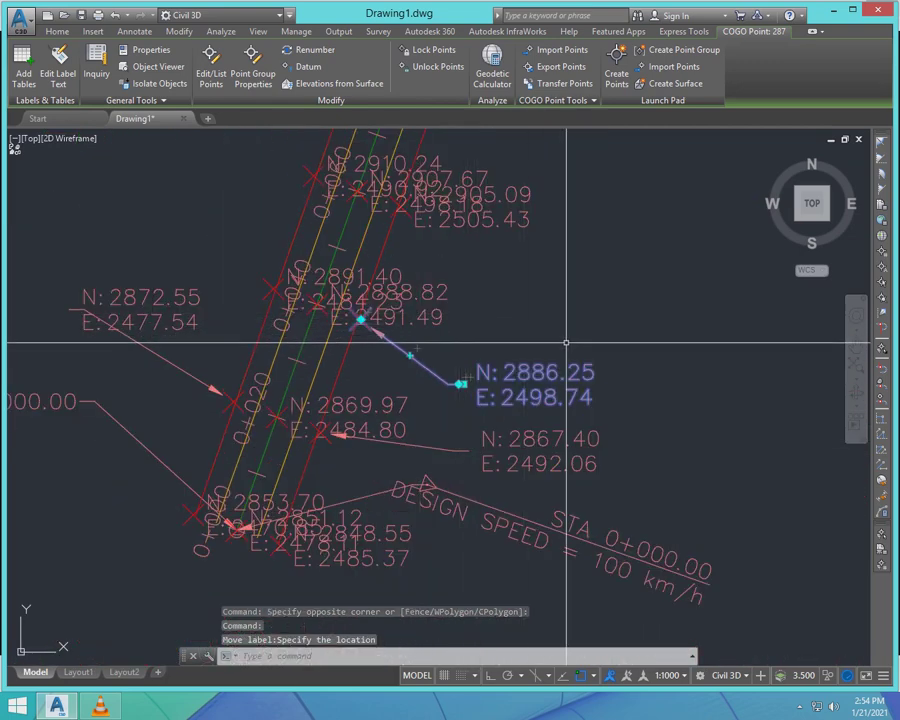
click(423, 325)
click(318, 293)
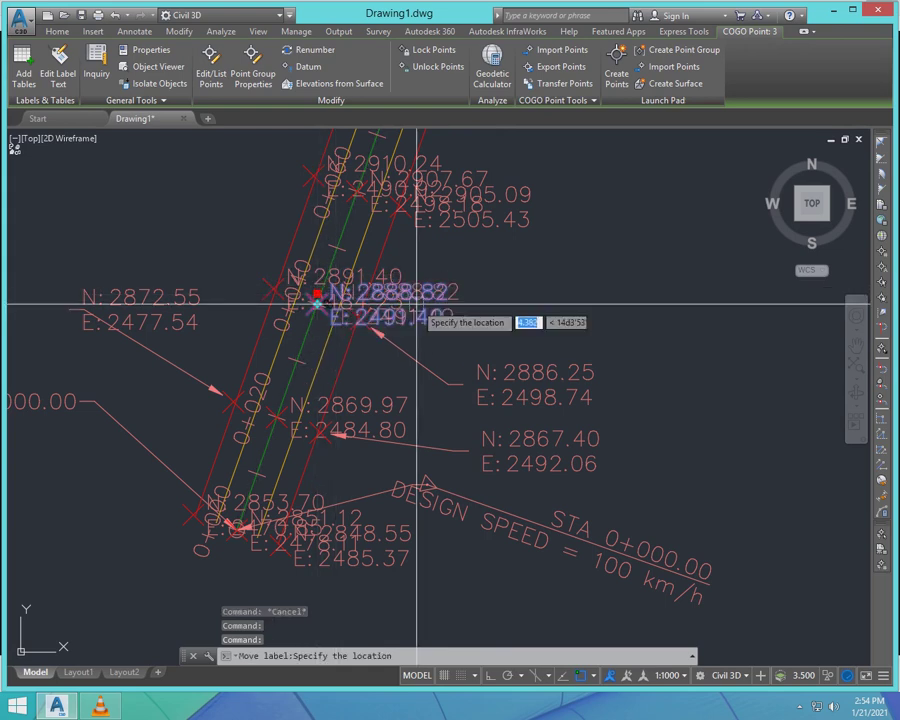
click(480, 330)
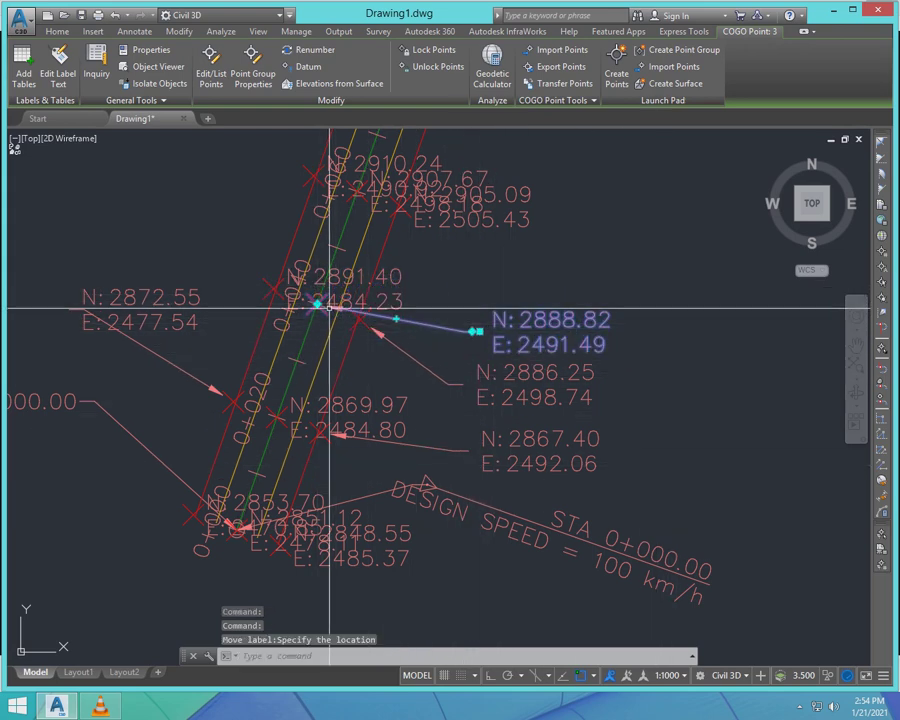
key(Escape)
- Move the coordinate label of the left-edge point at station 0+040 up and out to the left of the road
click(321, 272)
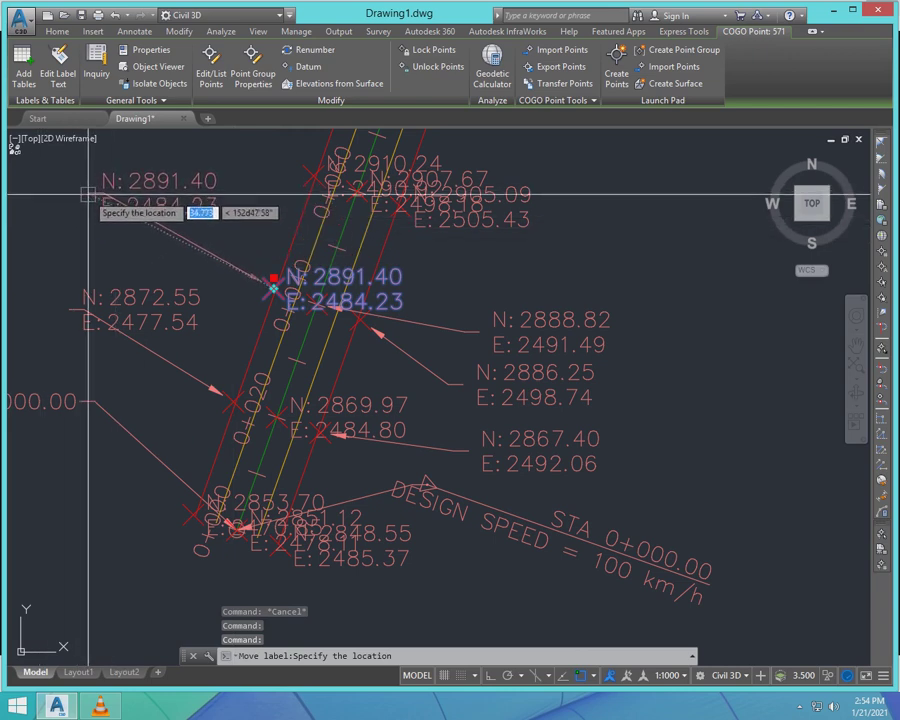
click(146, 163)
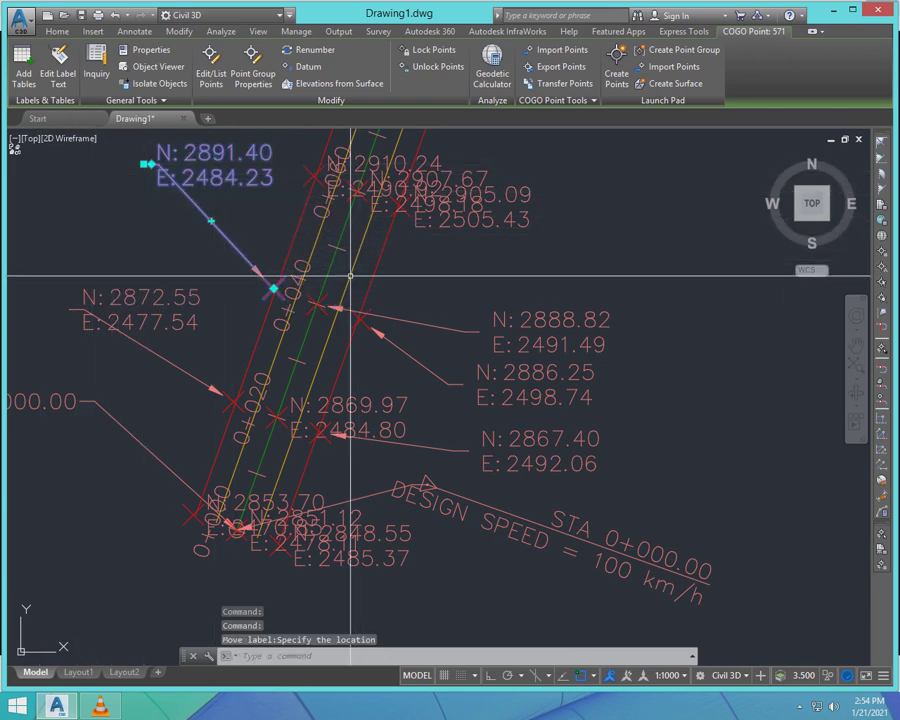
scroll(362, 326, down, 2)
key(Escape)
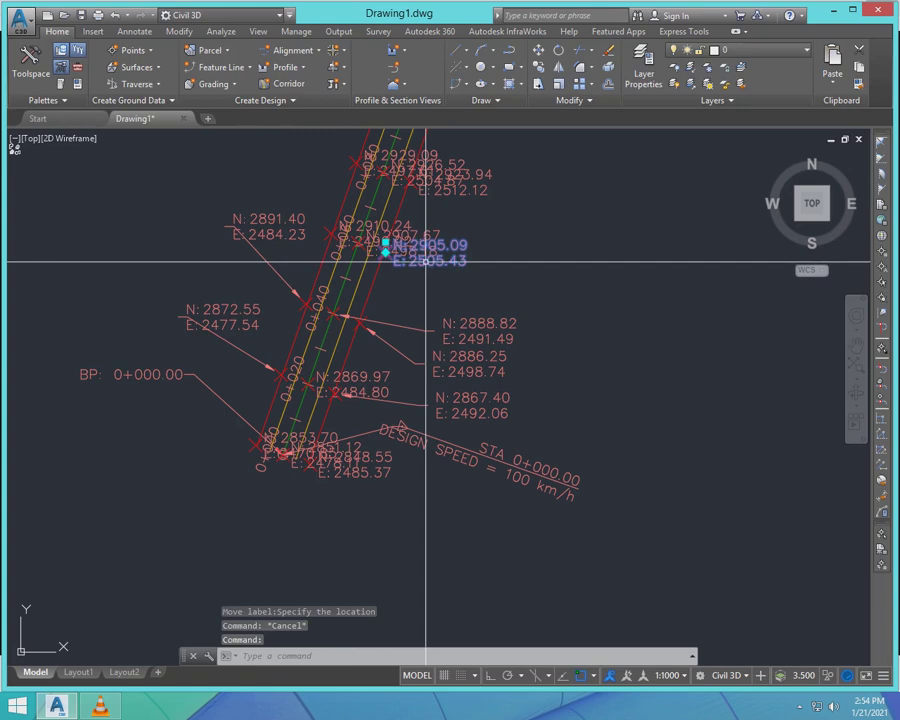
- Move the coordinate label of the right-edge point at station 0+060 down and out to the right of the road
click(385, 243)
click(385, 243)
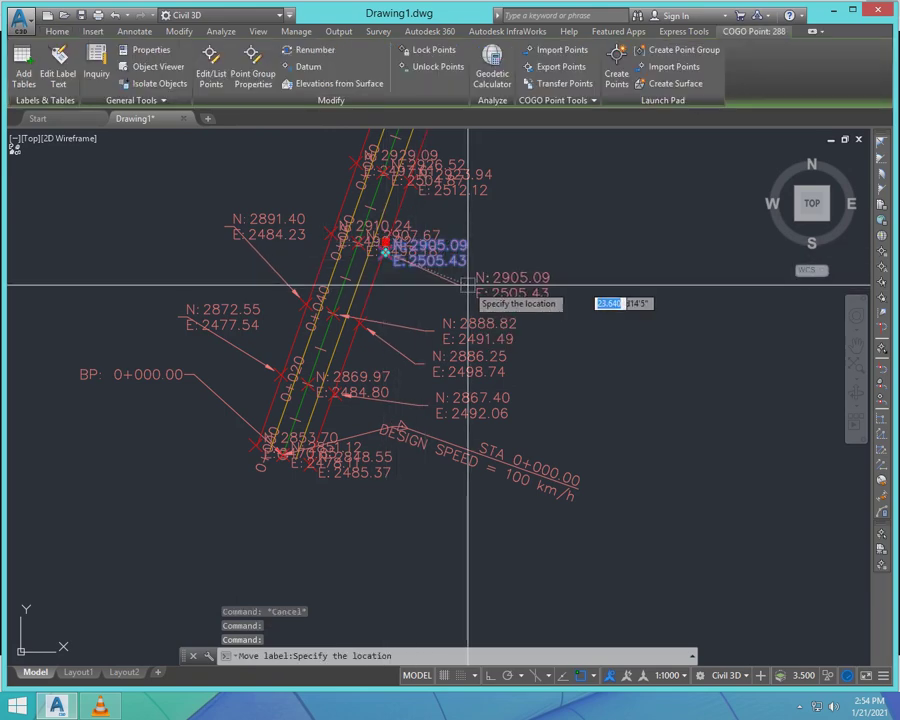
click(458, 296)
scroll(625, 343, down, 2)
scroll(464, 260, up, 2)
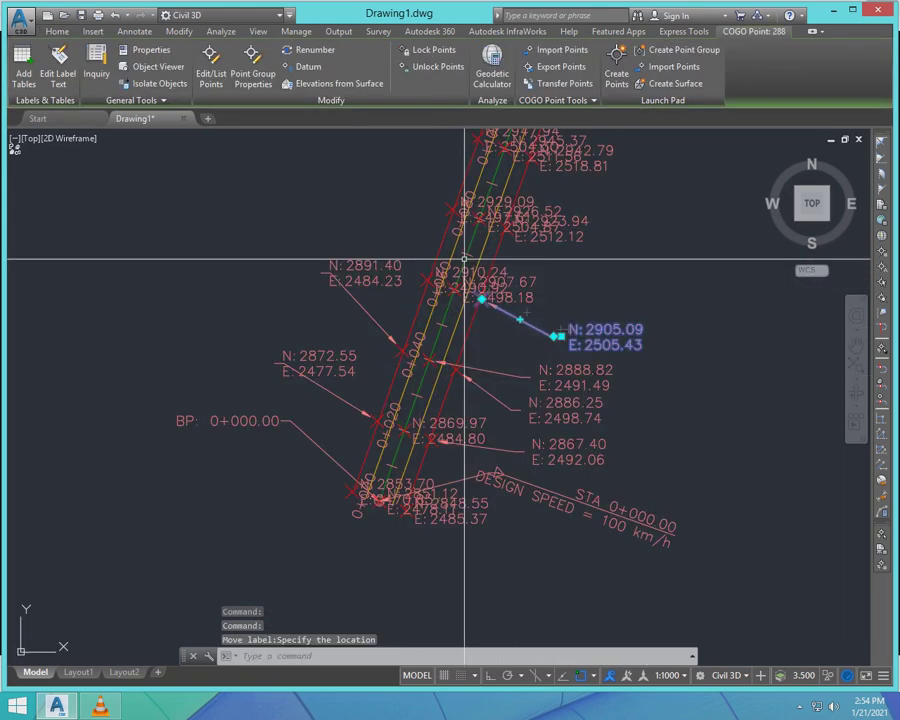
key(Escape)
- Move the coordinate label of the left-edge point at station 0+060 up and out to the left of the road
scroll(466, 288, up, 4)
click(466, 292)
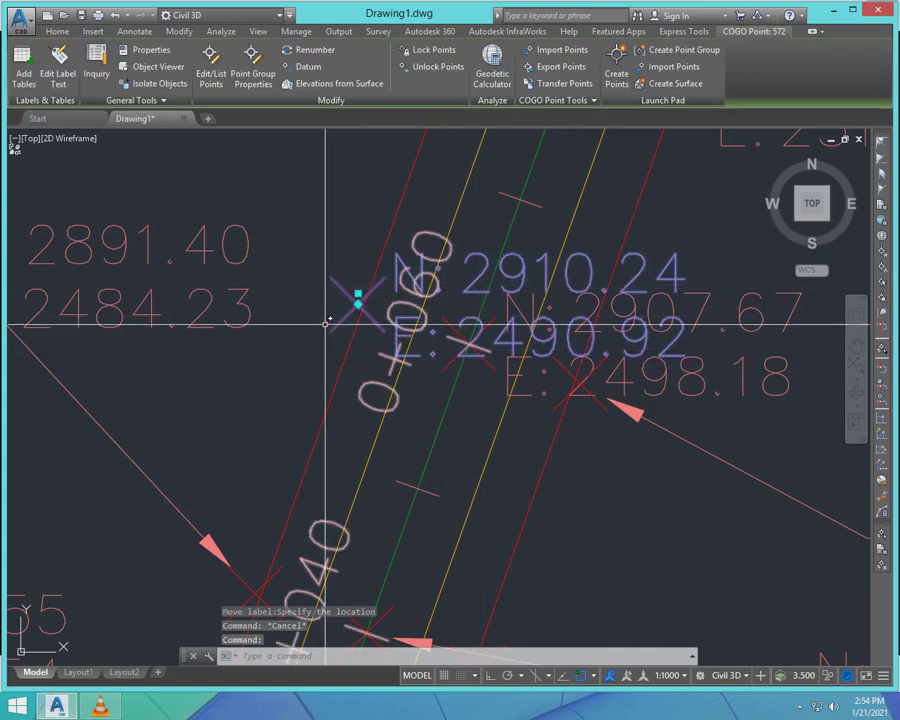
scroll(560, 370, down, 3)
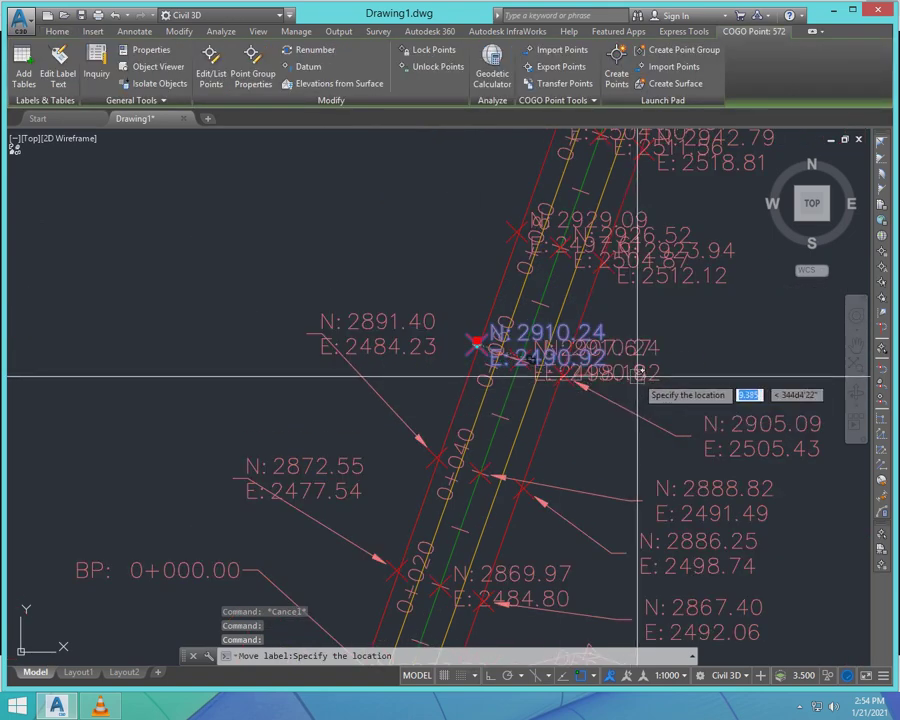
click(314, 187)
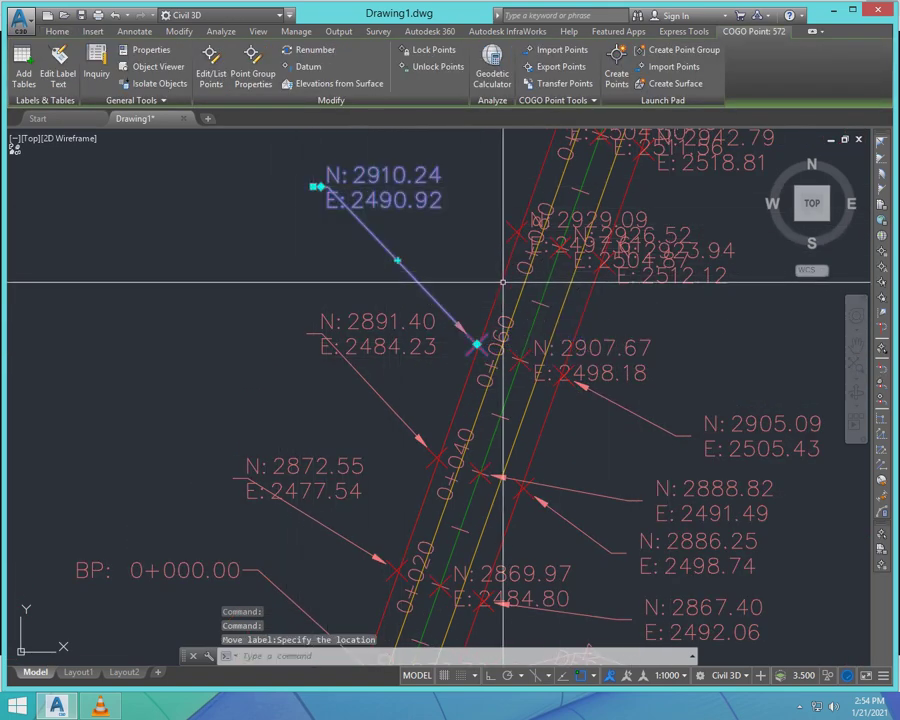
scroll(361, 292, down, 4)
key(Escape)
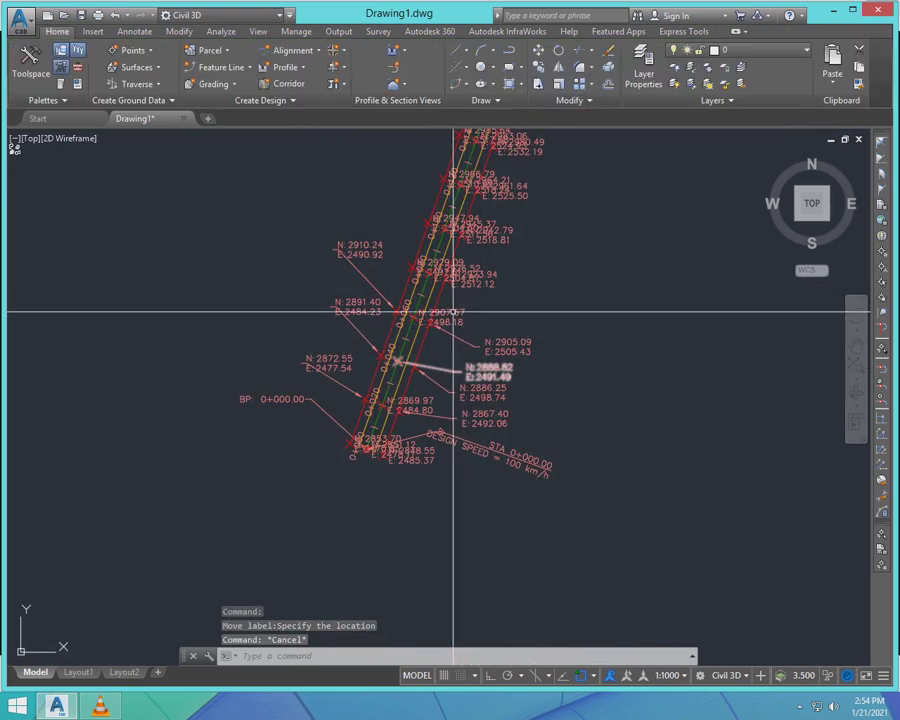
- Move the coordinate label of the centerline point at station 0+060 out to the right, above the right-edge label
click(455, 320)
scroll(428, 292, up, 2)
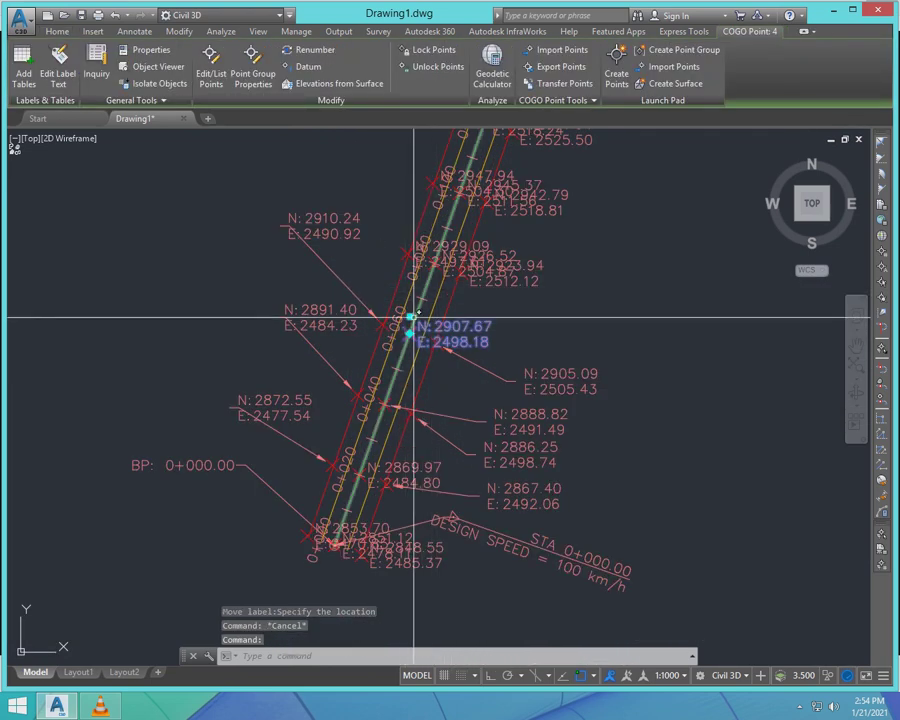
click(409, 318)
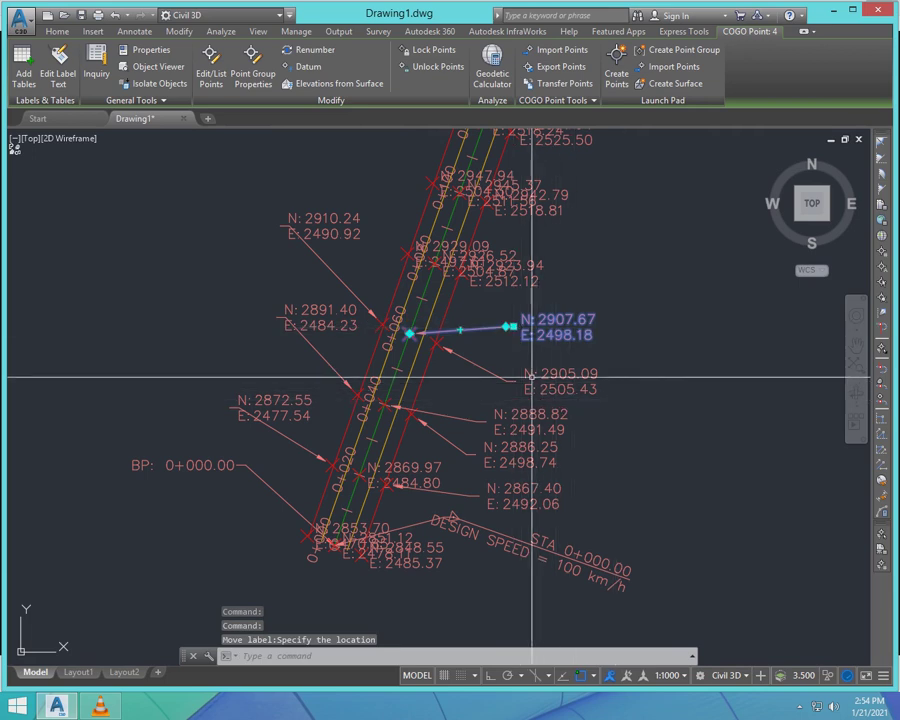
scroll(497, 287, up, 2)
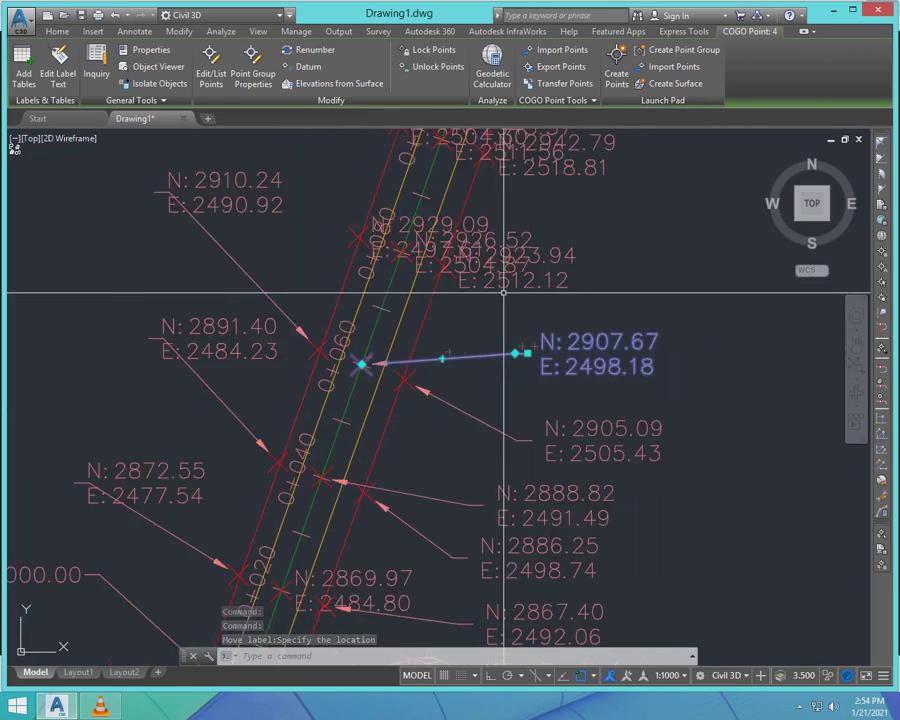
- Move the coordinate label of the right-edge point at station 0+080 out to the right of the road and clear the selection
click(487, 284)
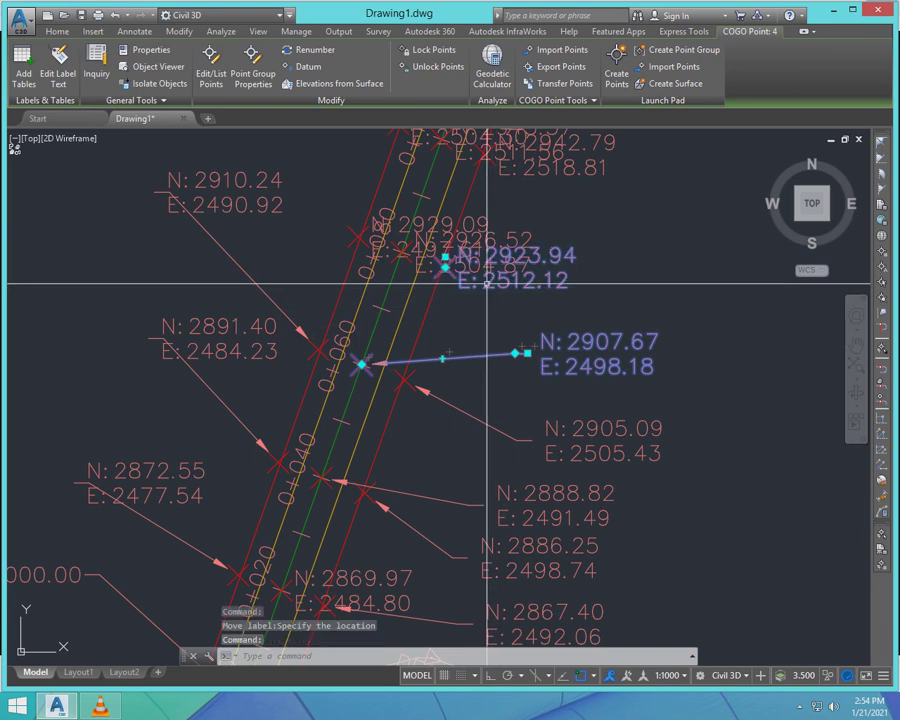
click(444, 258)
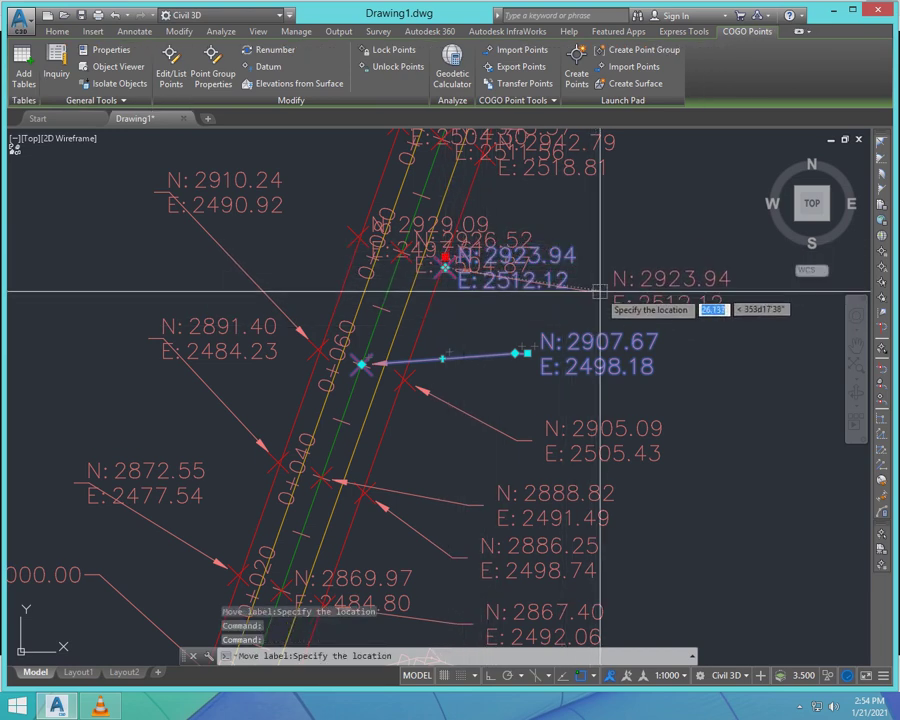
click(602, 262)
key(Escape)
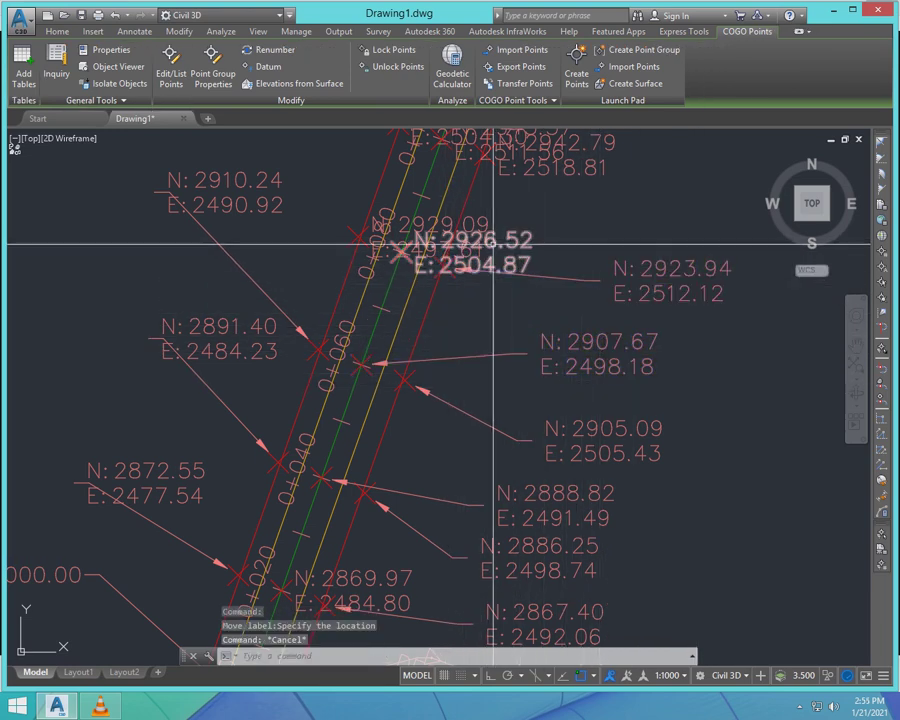
- Move the coordinate label of the centerline point at station 0+080 out to the right of the road, above the right-edge label
click(403, 243)
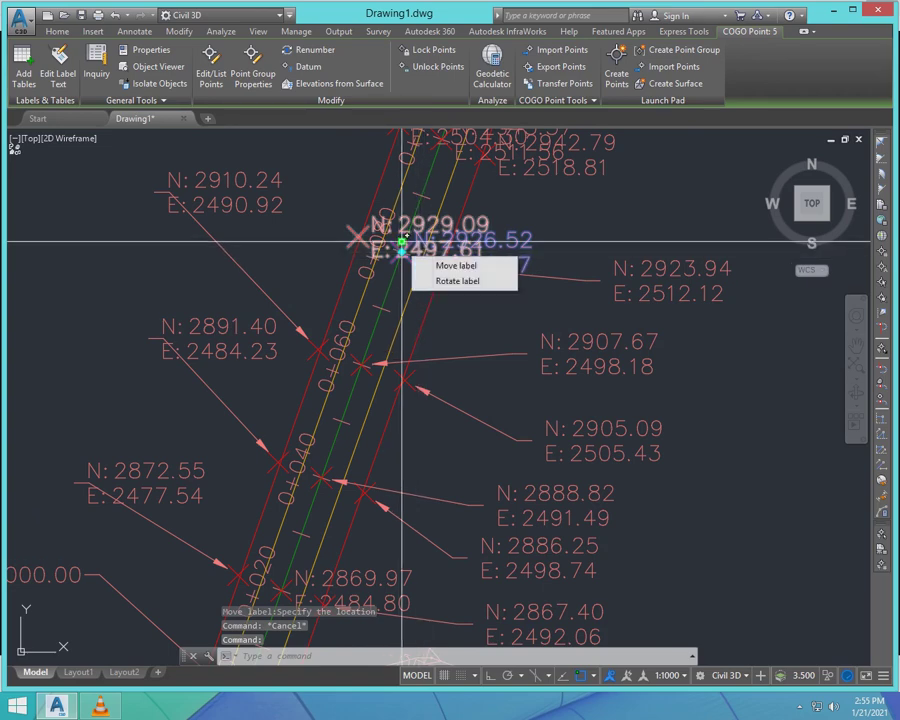
click(456, 265)
scroll(540, 250, down, 4)
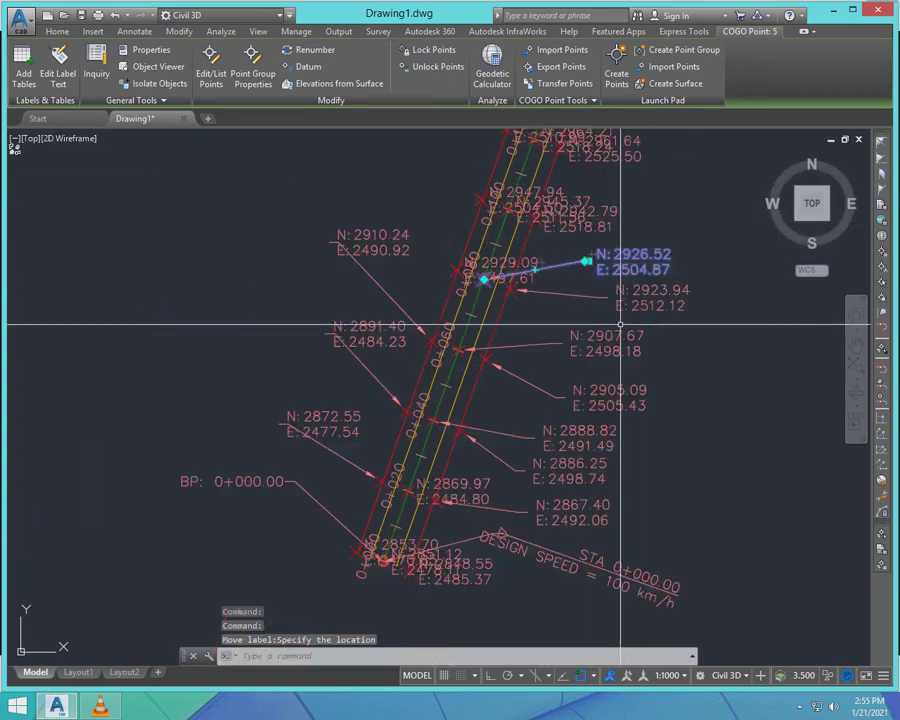
scroll(522, 265, up, 6)
key(Escape)
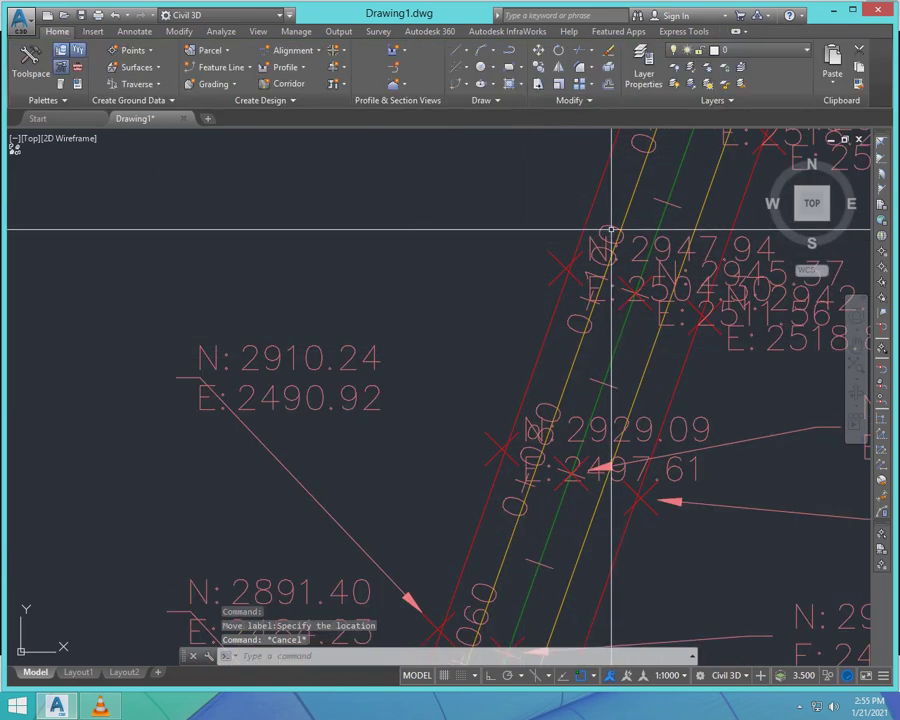
- Move the coordinate label of the left-edge point at station 0+100 up and out to the left of the road
click(611, 226)
key(Escape)
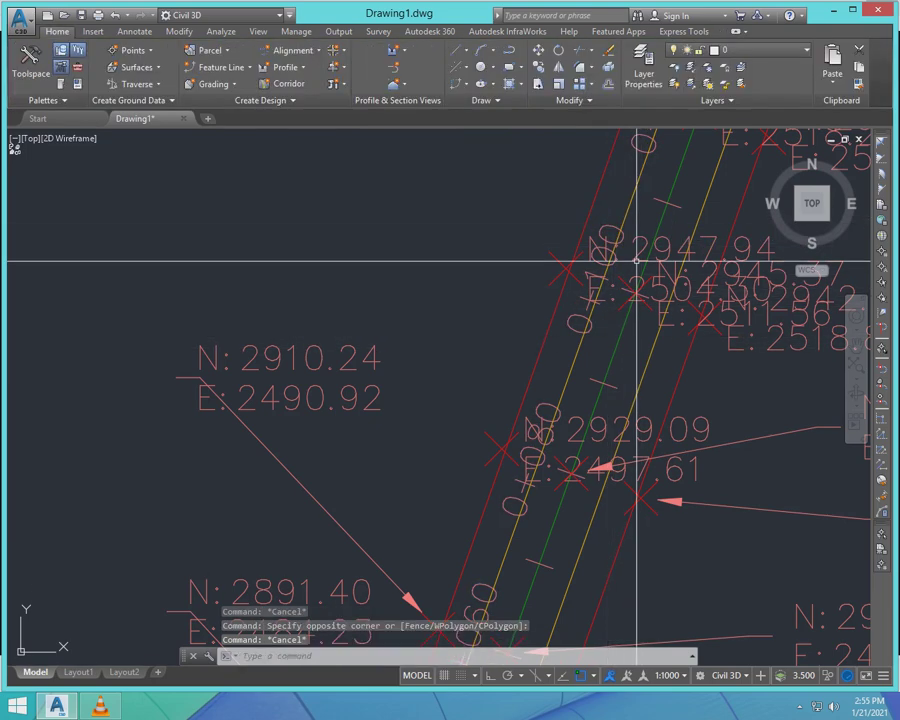
click(634, 256)
click(566, 260)
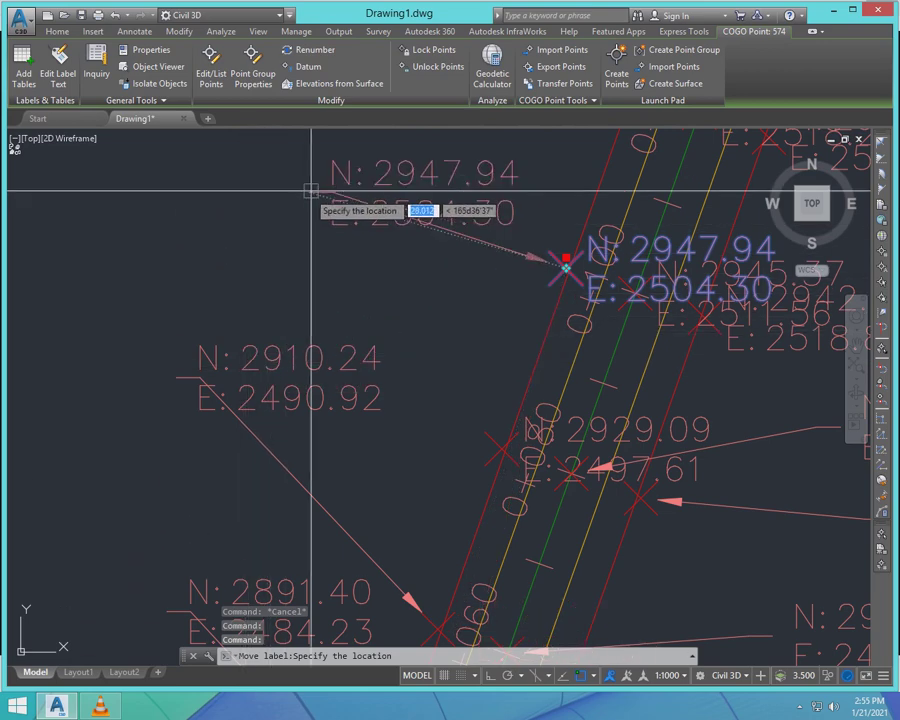
scroll(296, 296, down, 7)
scroll(300, 224, up, 6)
click(314, 220)
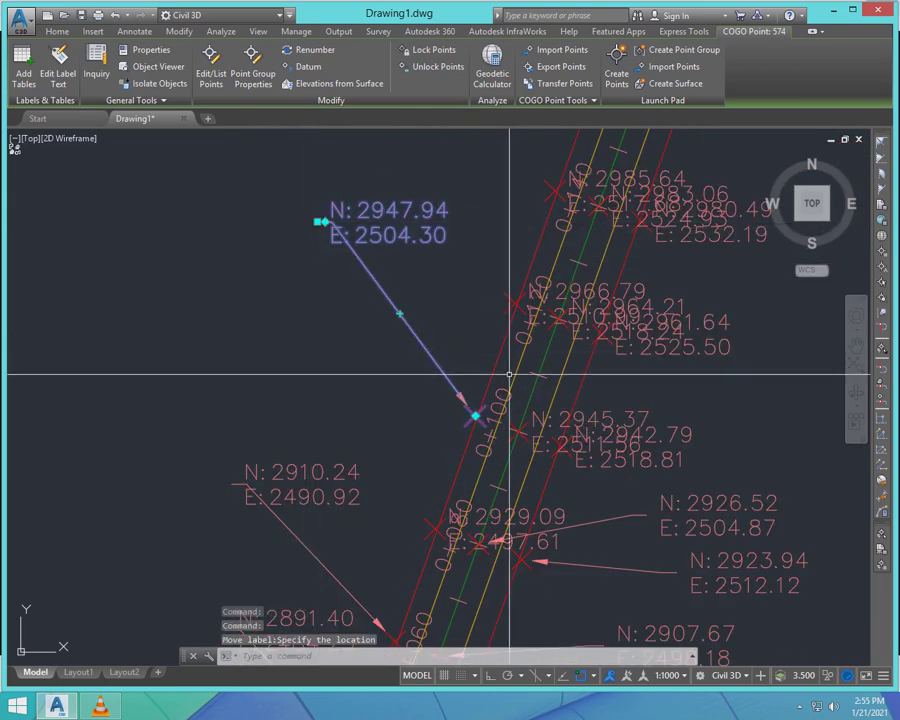
scroll(536, 320, down, 2)
key(Escape)
- Move the coordinate label of the right-edge point at station 0+100 straight out to the right of the road
scroll(539, 418, down, 5)
scroll(518, 422, up, 5)
click(480, 383)
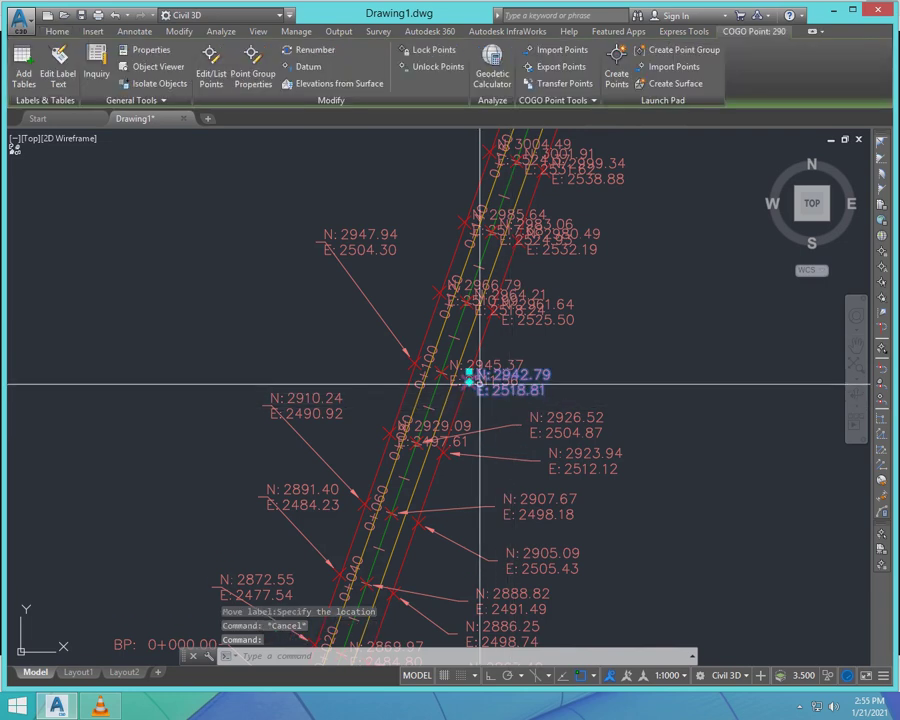
click(470, 380)
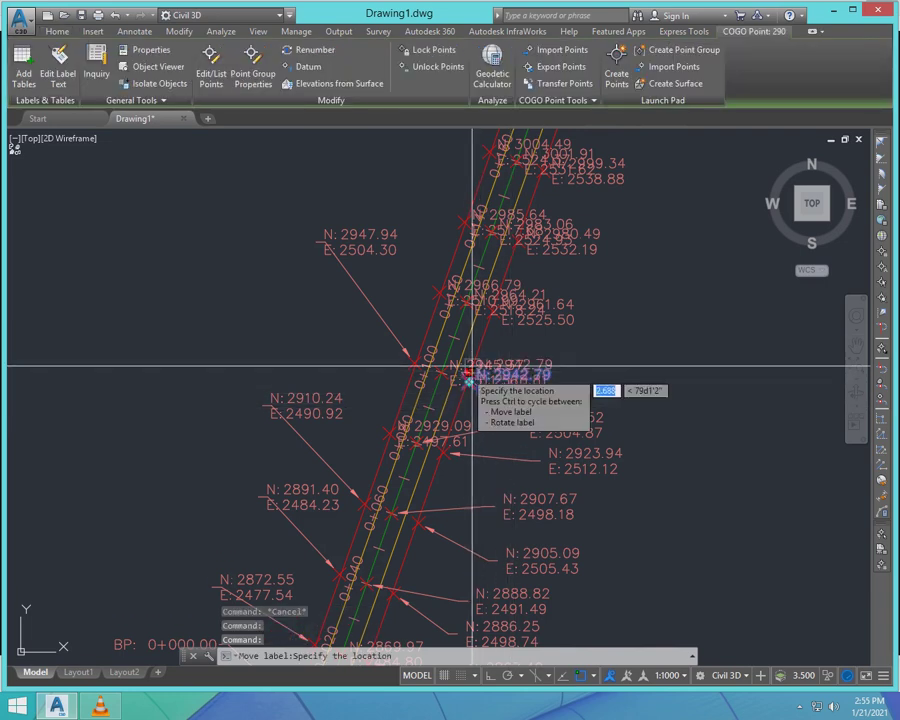
click(575, 380)
key(Escape)
- Move the coordinate label of the centerline point at station 0+100 out to the right, above the right-edge label
click(444, 364)
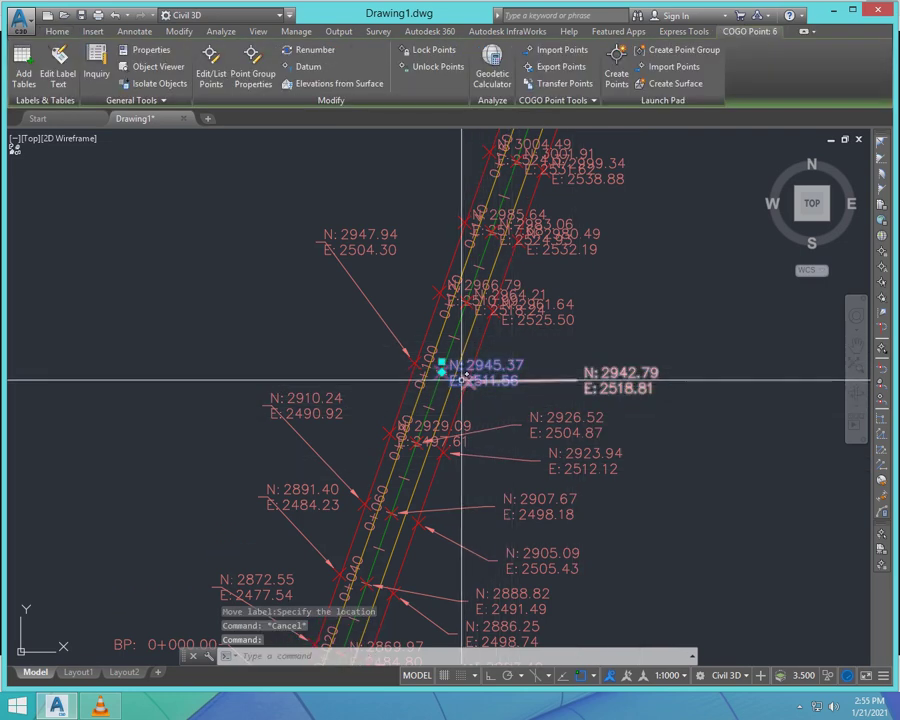
click(442, 362)
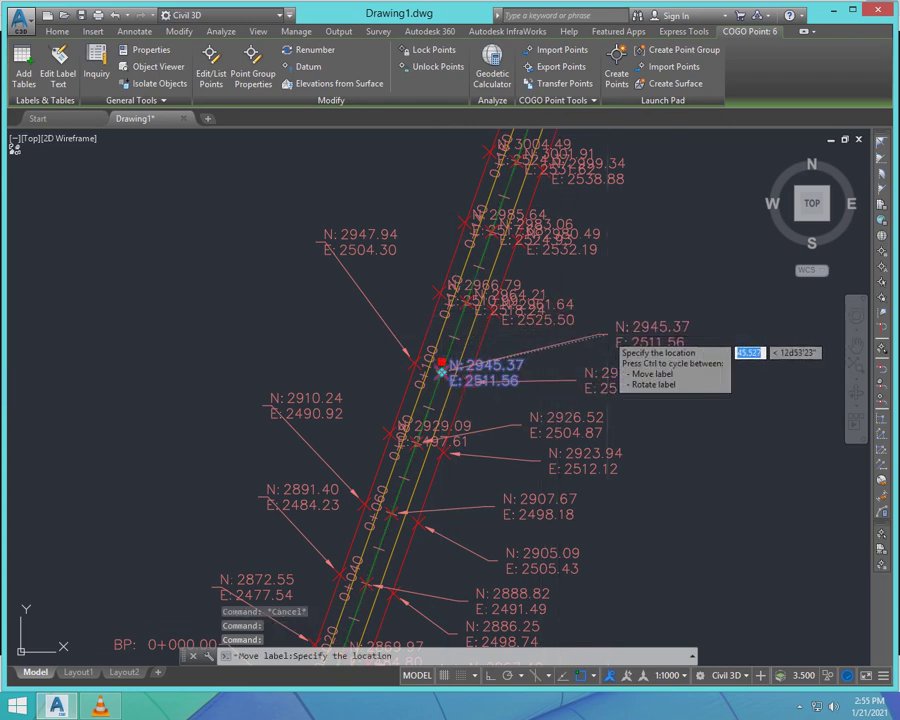
scroll(471, 375, down, 2)
scroll(481, 343, down, 2)
scroll(516, 351, up, 3)
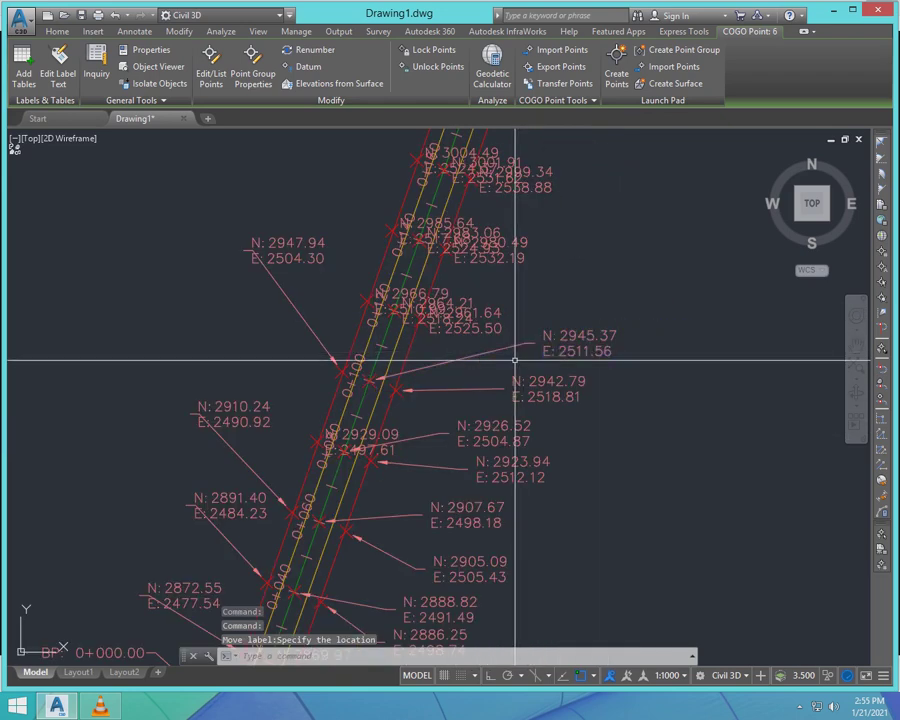
key(Escape)
- Move the coordinate label of the right-edge point at station 0+120 slightly up and out to the right of the road
click(440, 313)
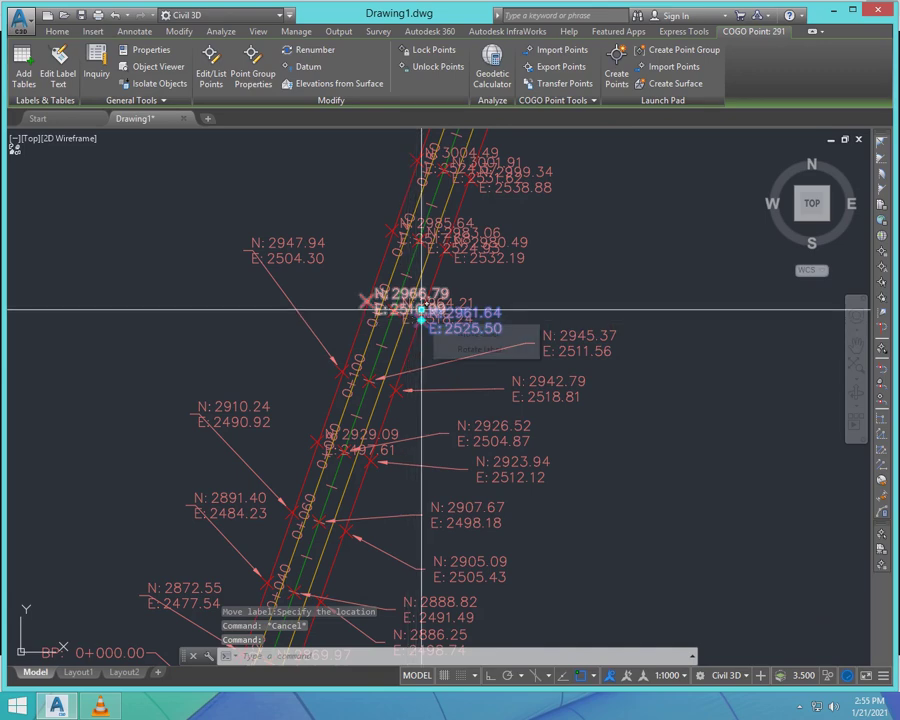
click(421, 312)
click(549, 300)
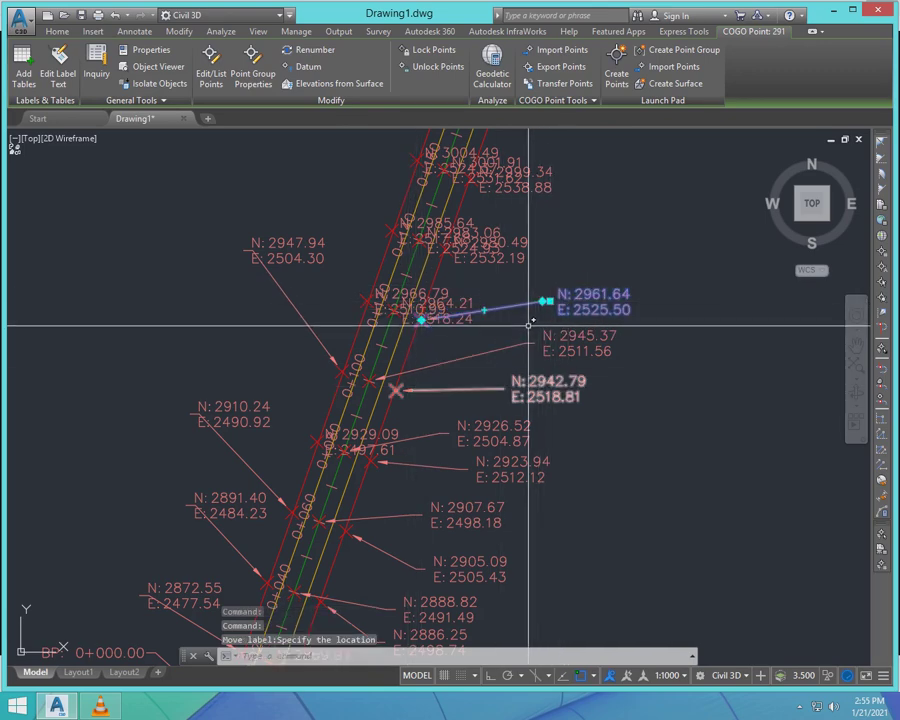
scroll(528, 325, up, 4)
scroll(543, 338, down, 2)
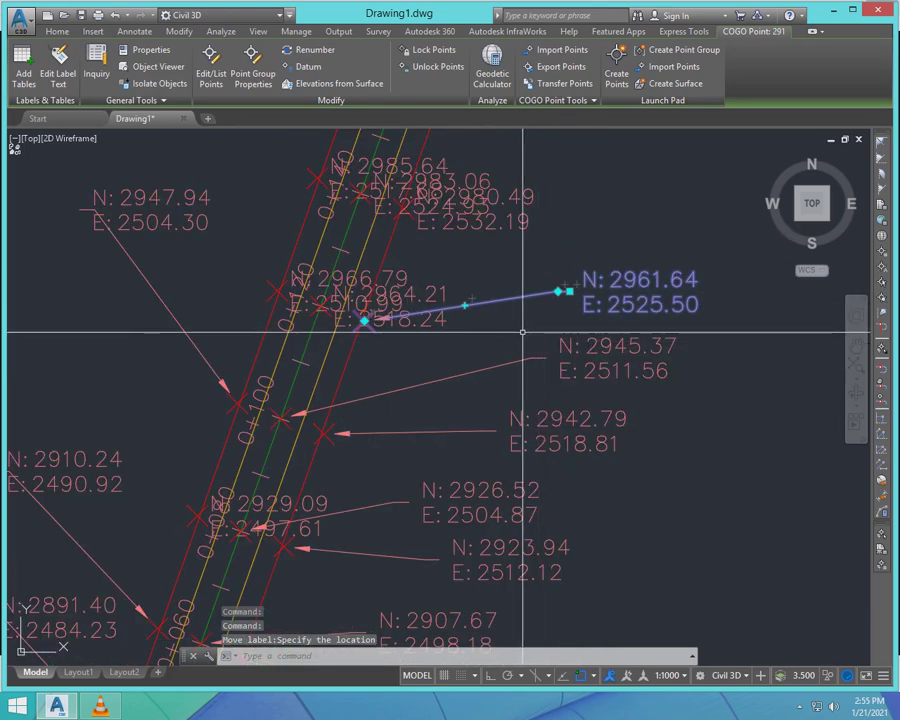
scroll(530, 320, down, 3)
key(Escape)
- Move the coordinate label of the left-edge point at station 0+120 up and out to the left of the road
scroll(416, 356, up, 5)
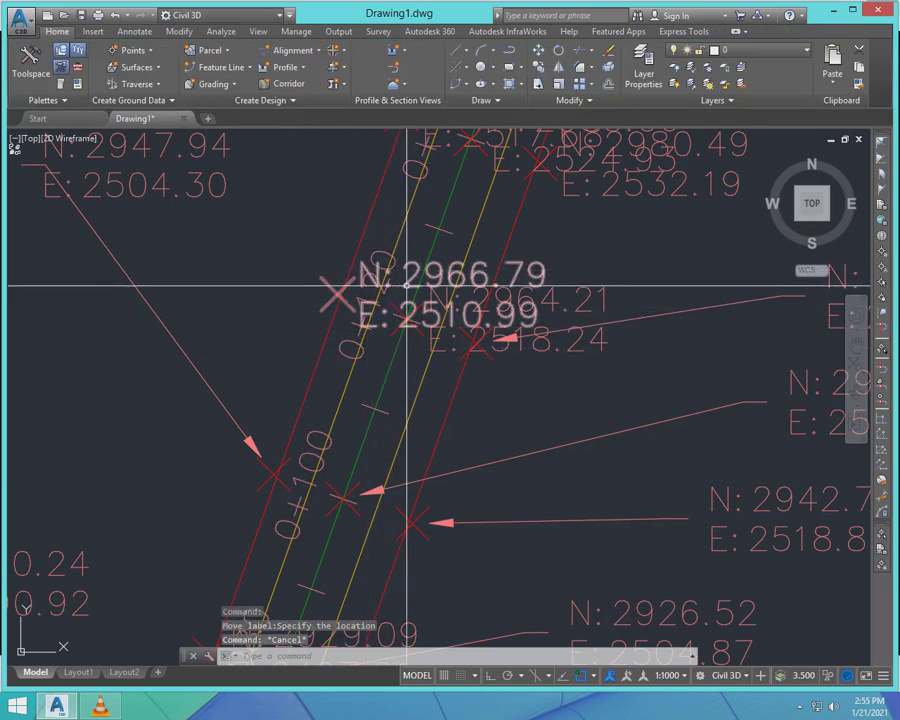
click(338, 288)
click(338, 288)
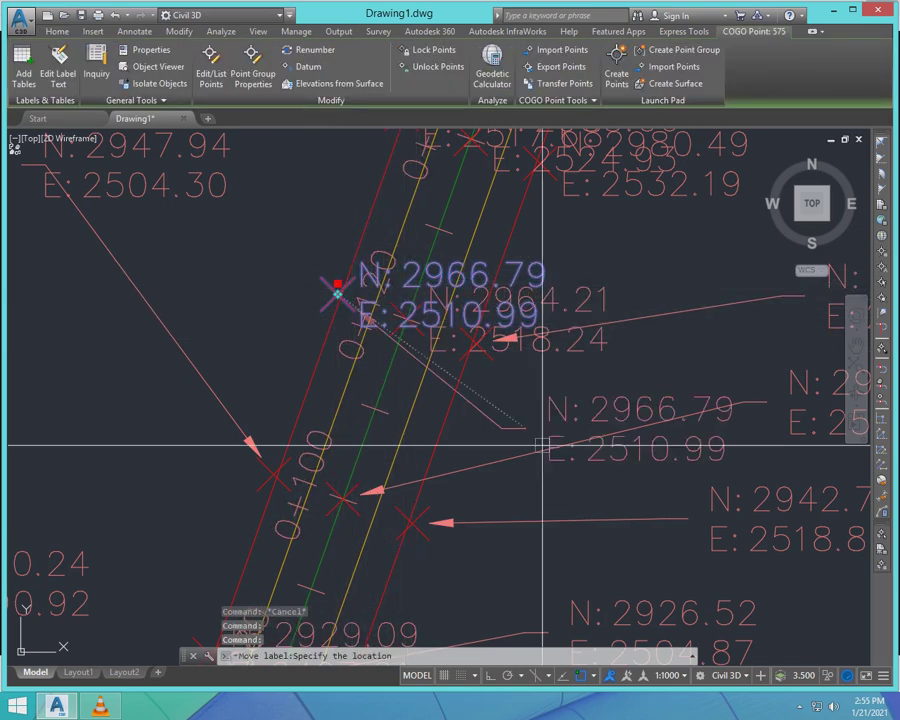
scroll(500, 408, down, 3)
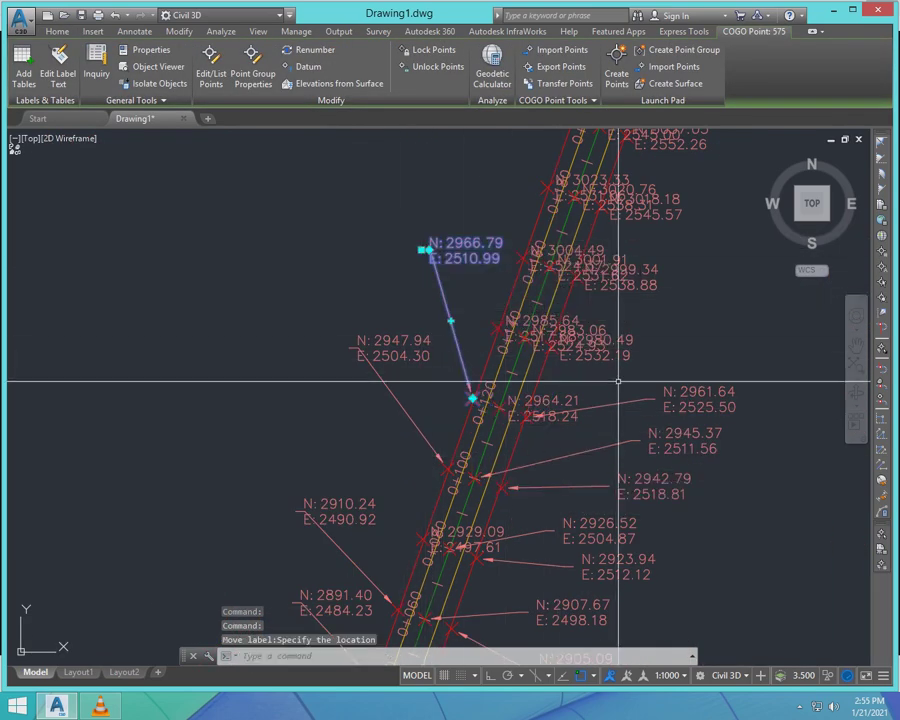
key(Escape)
- Move the coordinate label of the centerline point at station 0+120 out to the right, above the right-edge label
scroll(537, 420, up, 3)
click(443, 381)
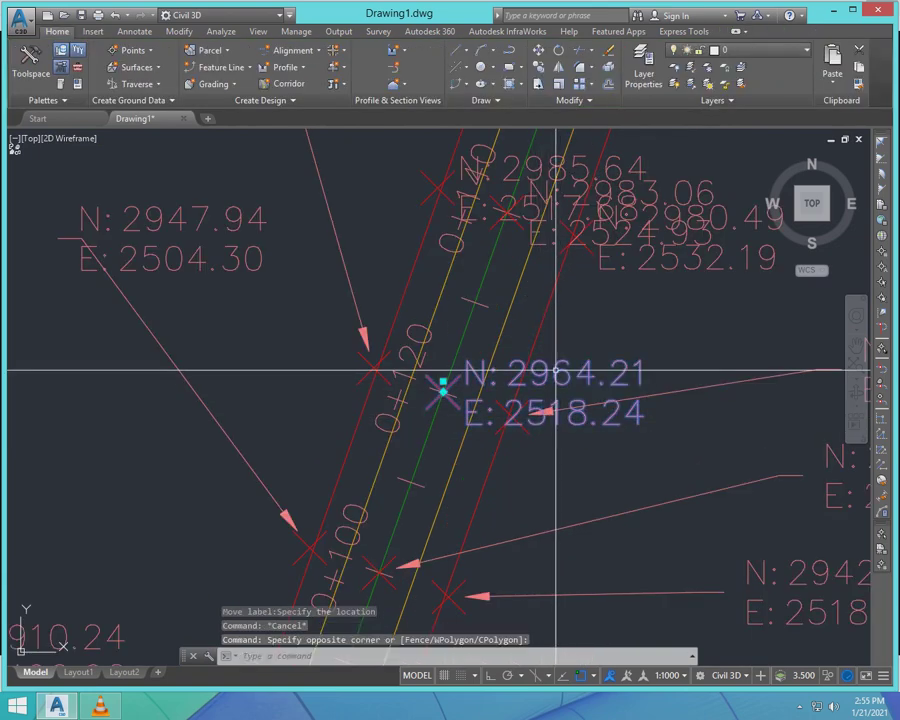
click(443, 381)
scroll(380, 414, down, 2)
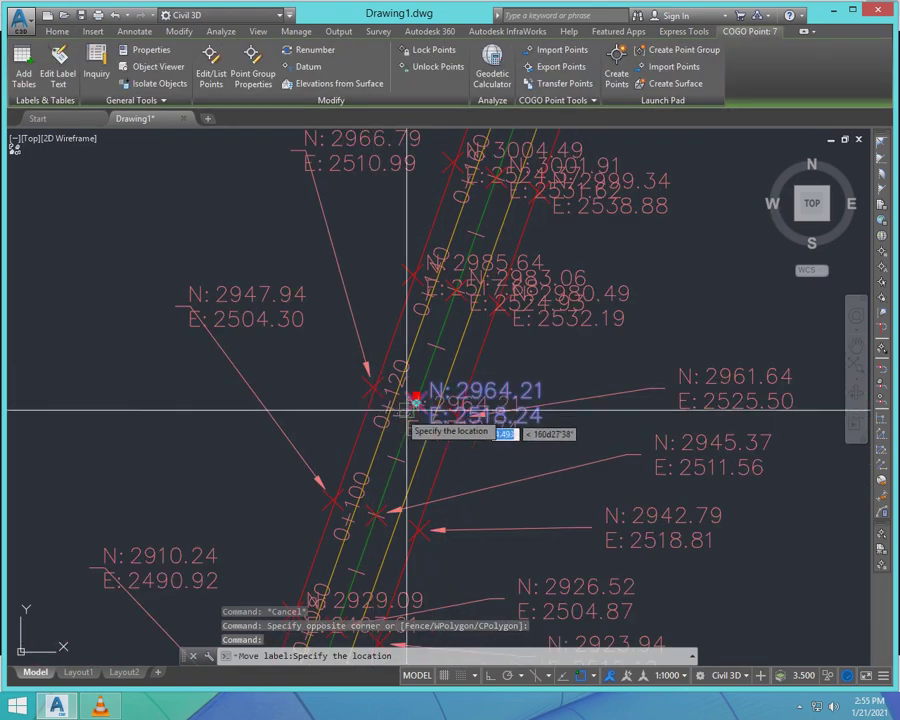
click(668, 330)
scroll(489, 384, down, 2)
scroll(489, 384, down, 3)
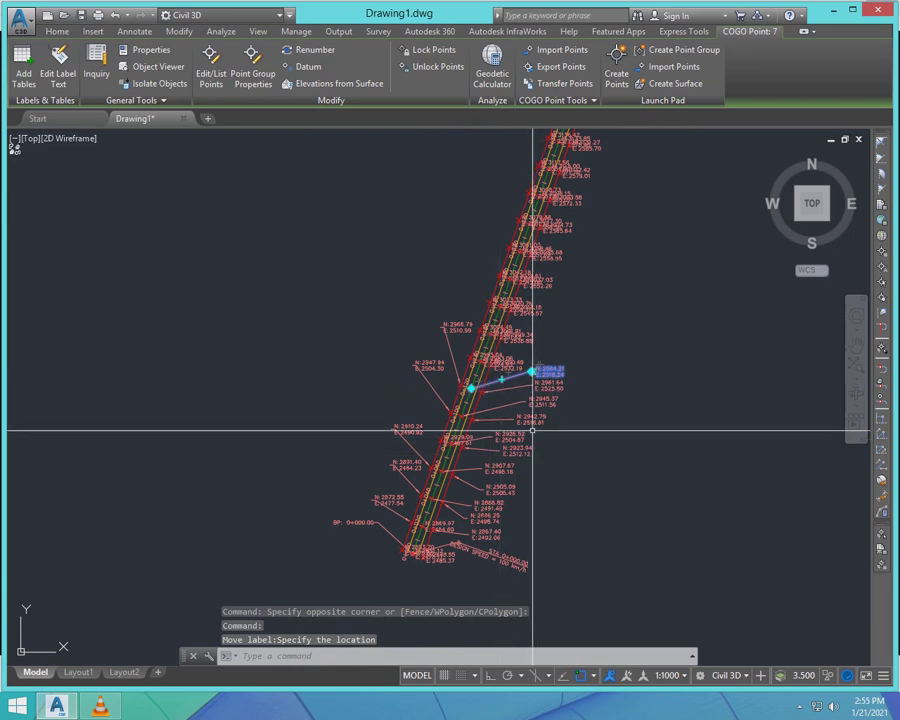
key(Escape)
- Move the coordinate label of the left-edge point at station 0+140 up and out to the left of the road
scroll(501, 358, up, 5)
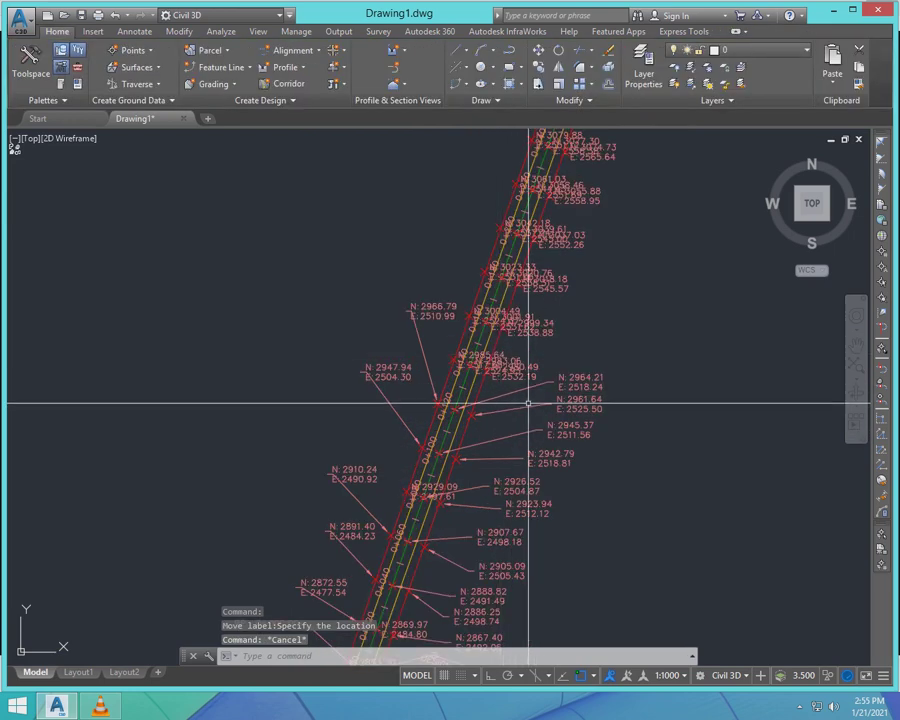
click(488, 299)
click(409, 320)
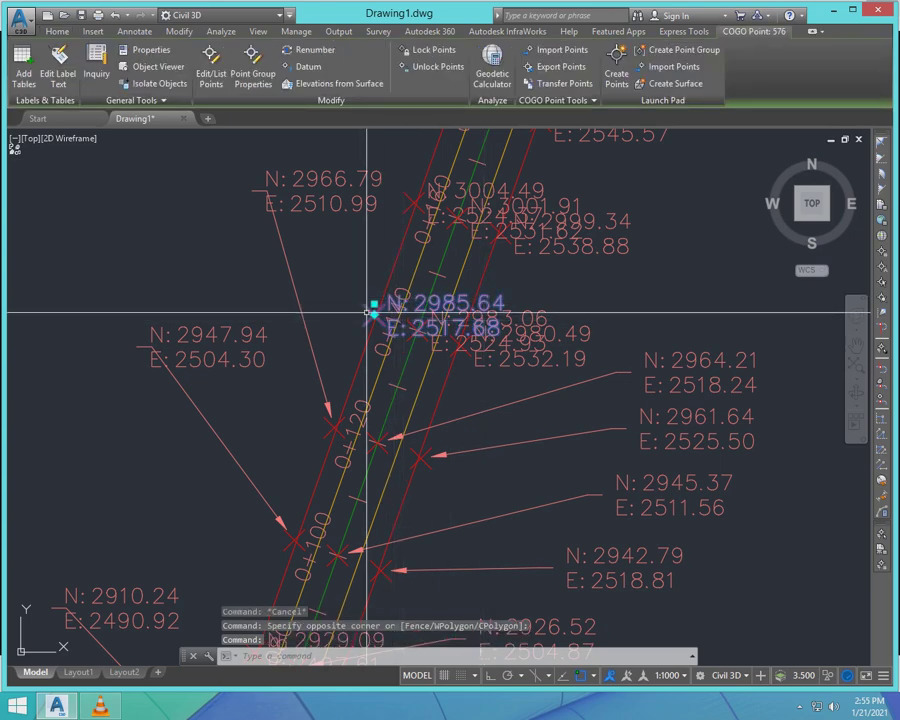
click(375, 304)
scroll(376, 308, down, 5)
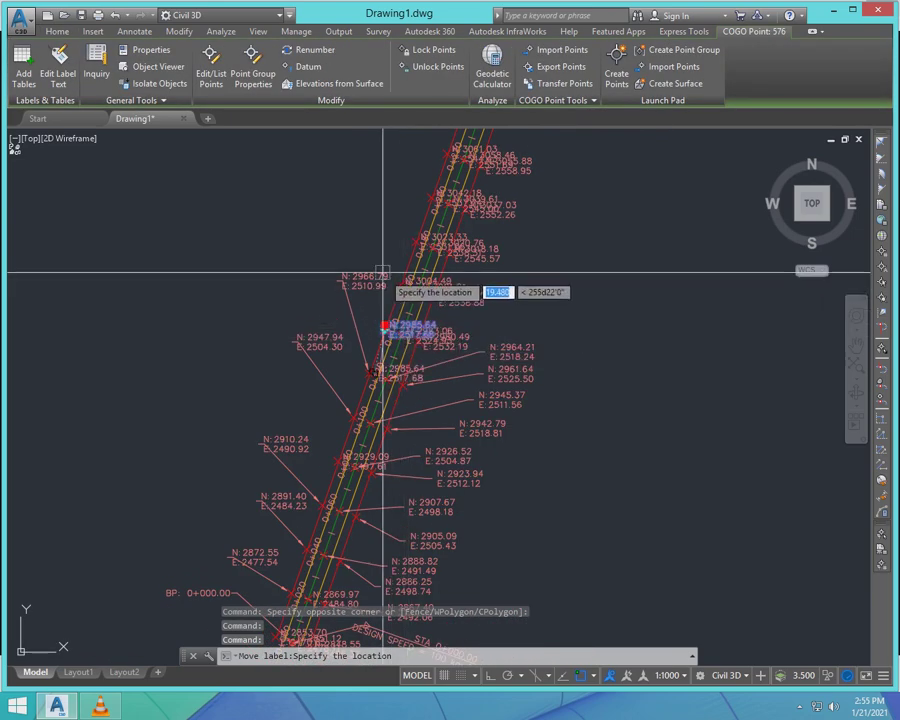
scroll(368, 290, up, 4)
scroll(350, 206, down, 1)
click(310, 205)
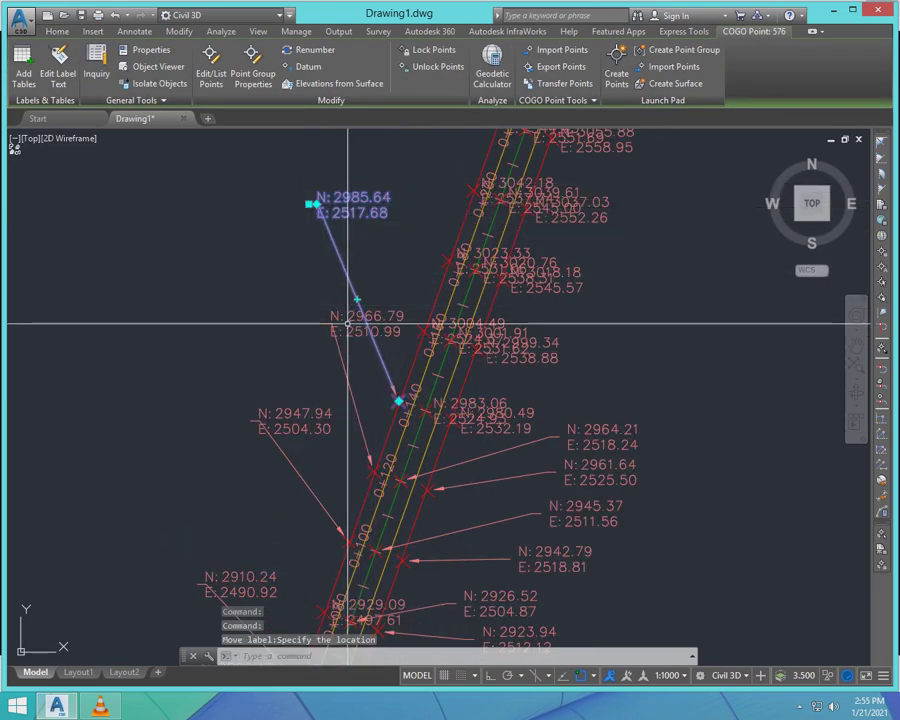
- Stretch the leader of the left-edge label at station 0+120 outward and shift its text farther left from the road
click(348, 325)
click(330, 323)
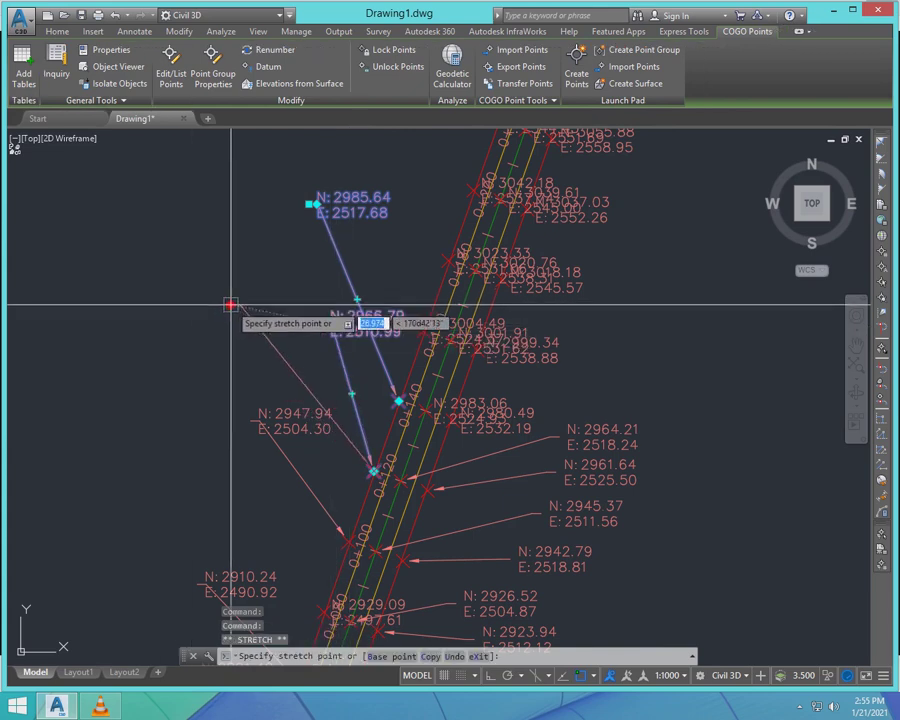
click(268, 292)
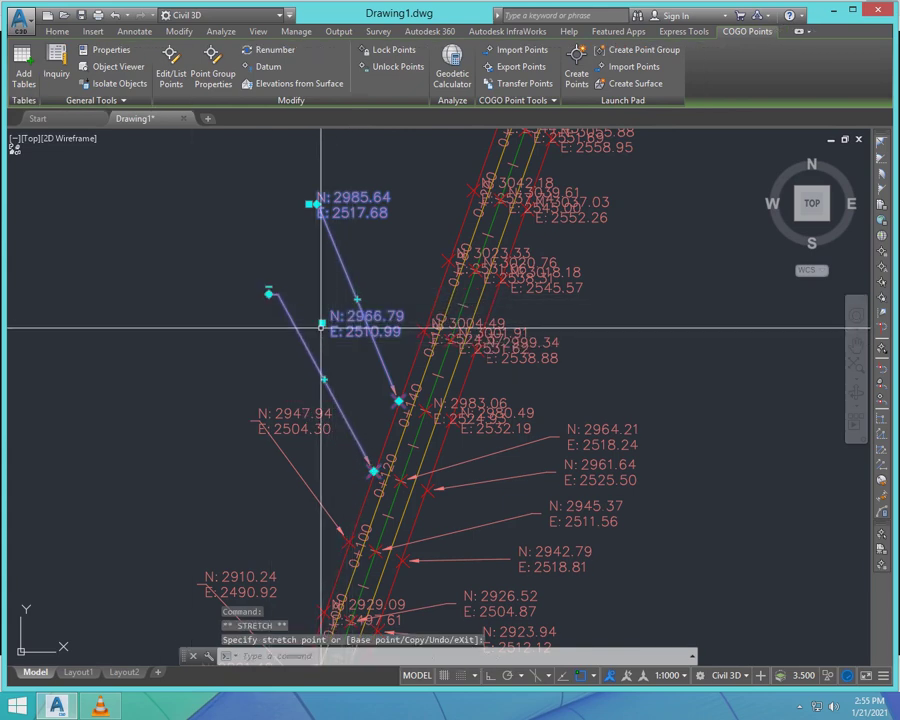
click(321, 326)
click(238, 305)
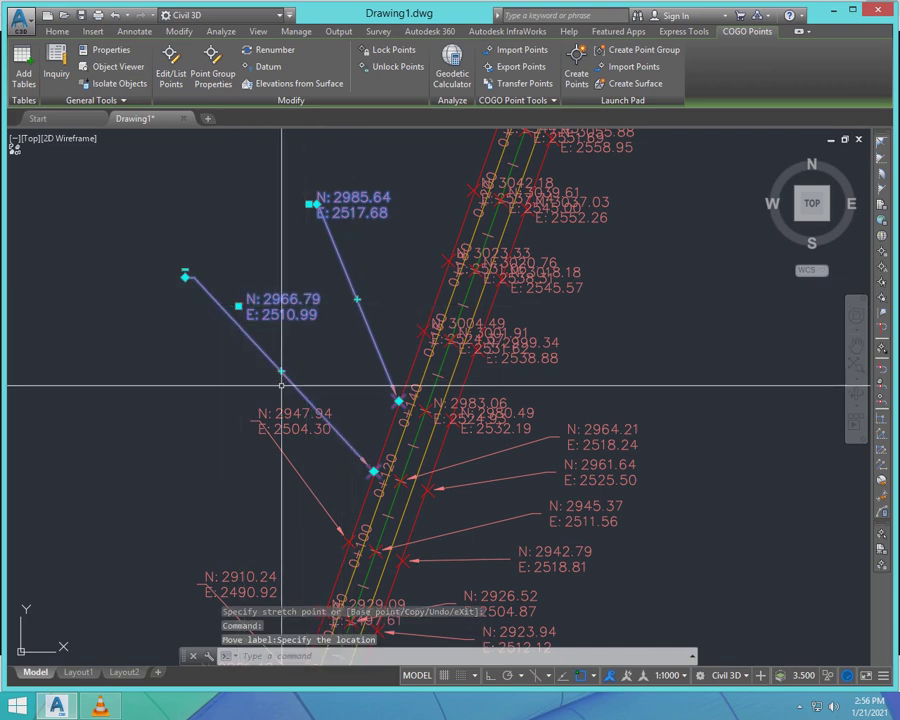
key(Escape)
- Stretch the leader of the left-edge label at station 0+120 so that it lands on the right side of the text
click(257, 348)
click(208, 307)
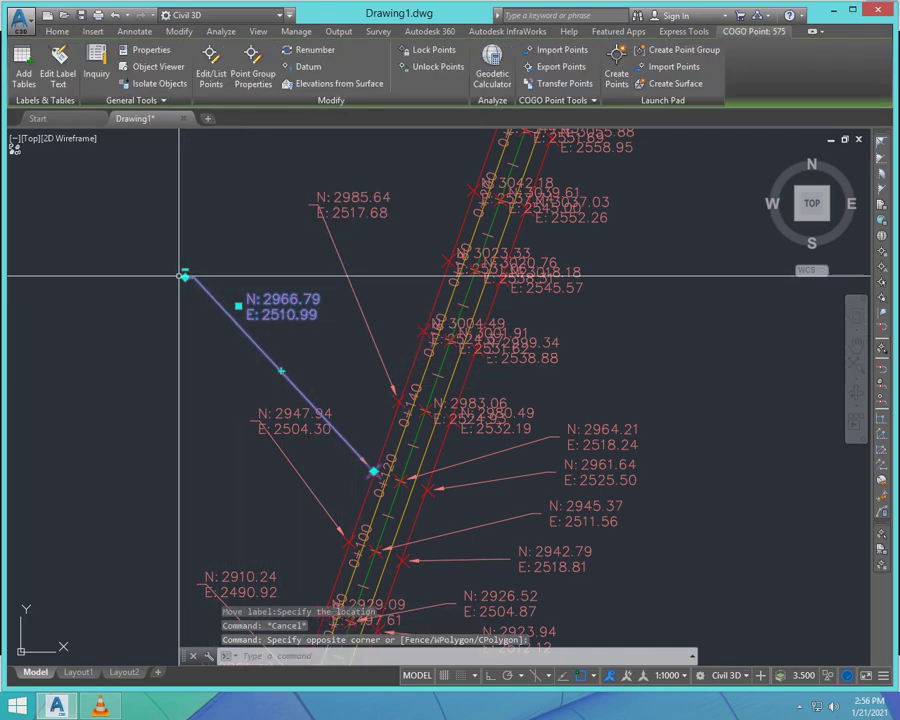
click(184, 275)
scroll(340, 296, up, 3)
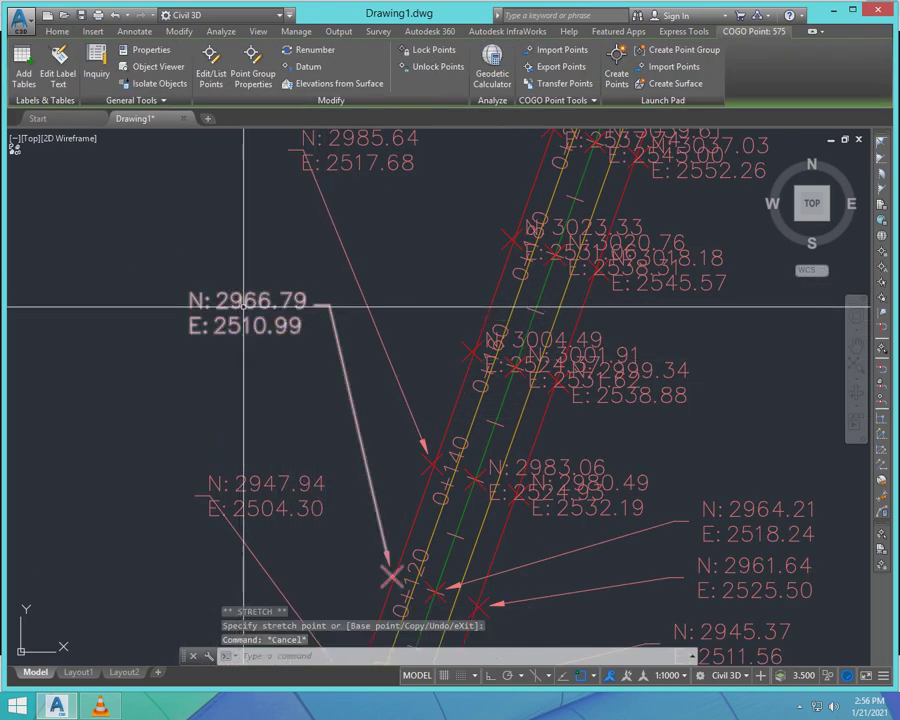
scroll(240, 305, down, 4)
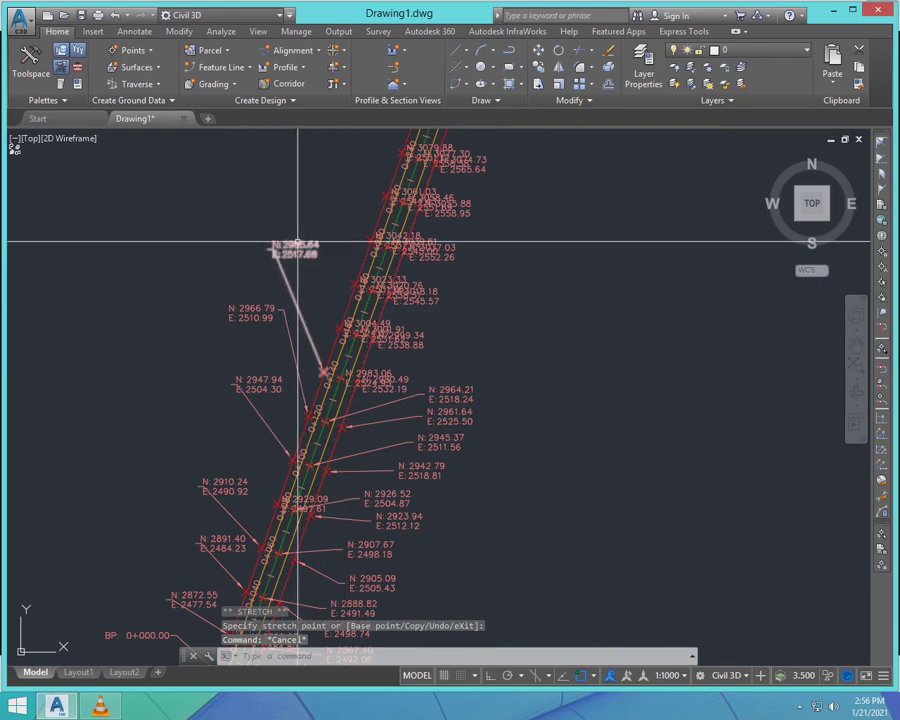
- Move the left-edge coordinate label at station 0+140 down and closer to the road
scroll(297, 242, up, 2)
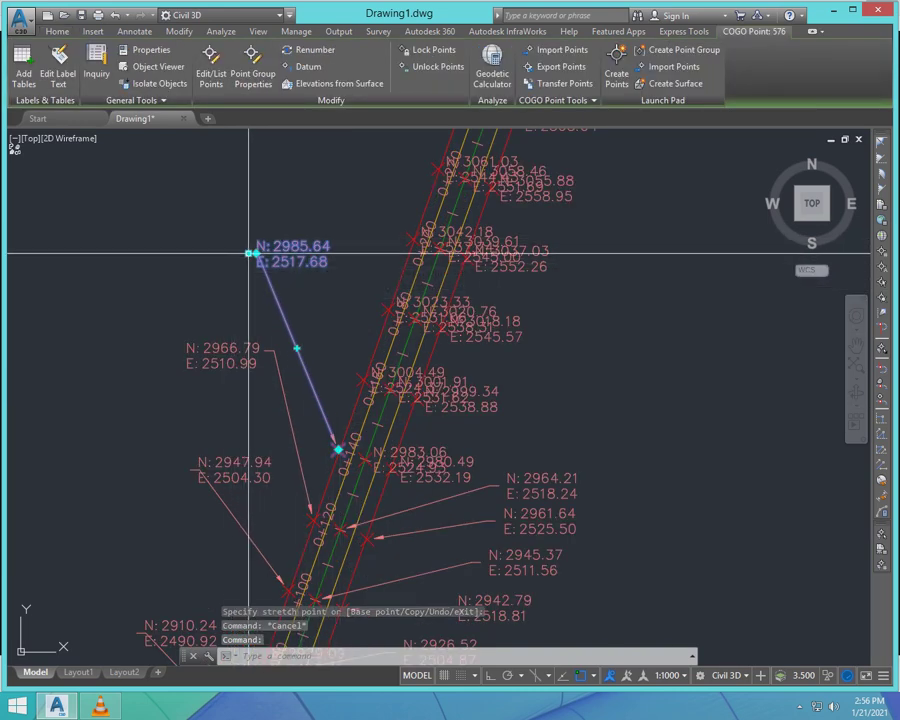
click(287, 300)
key(Escape)
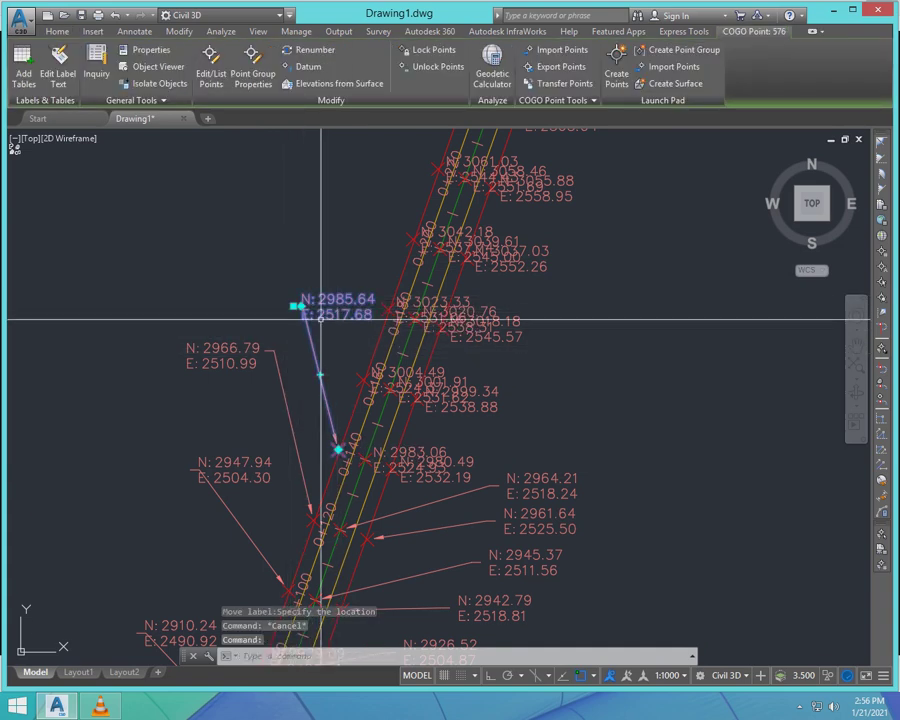
- Stretch the leader of the left-edge label at station 0+140 outward and shift its text up and farther left from the road
click(294, 306)
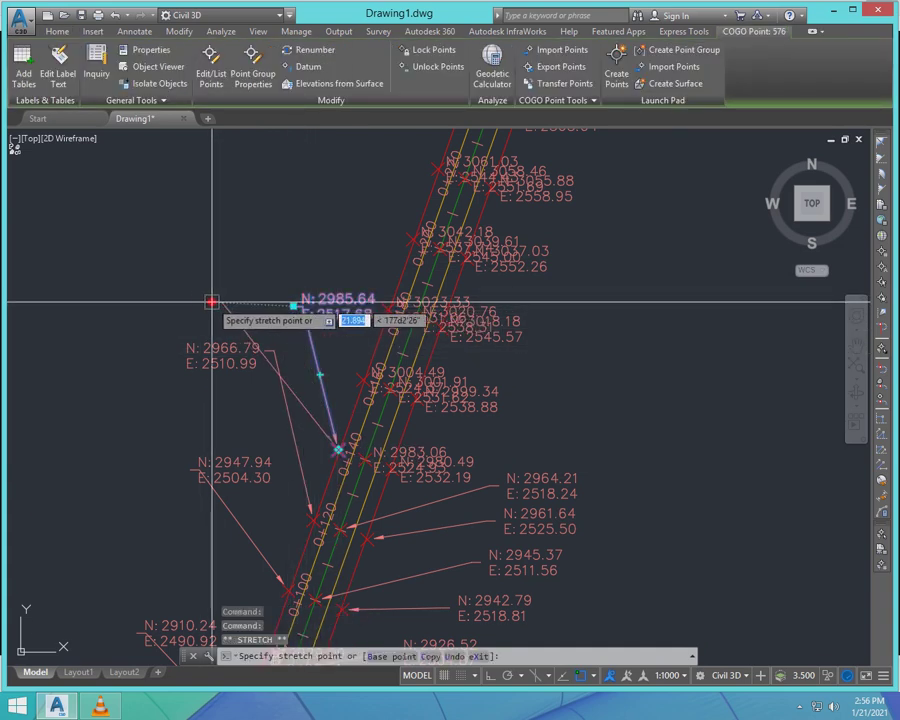
click(211, 300)
click(293, 306)
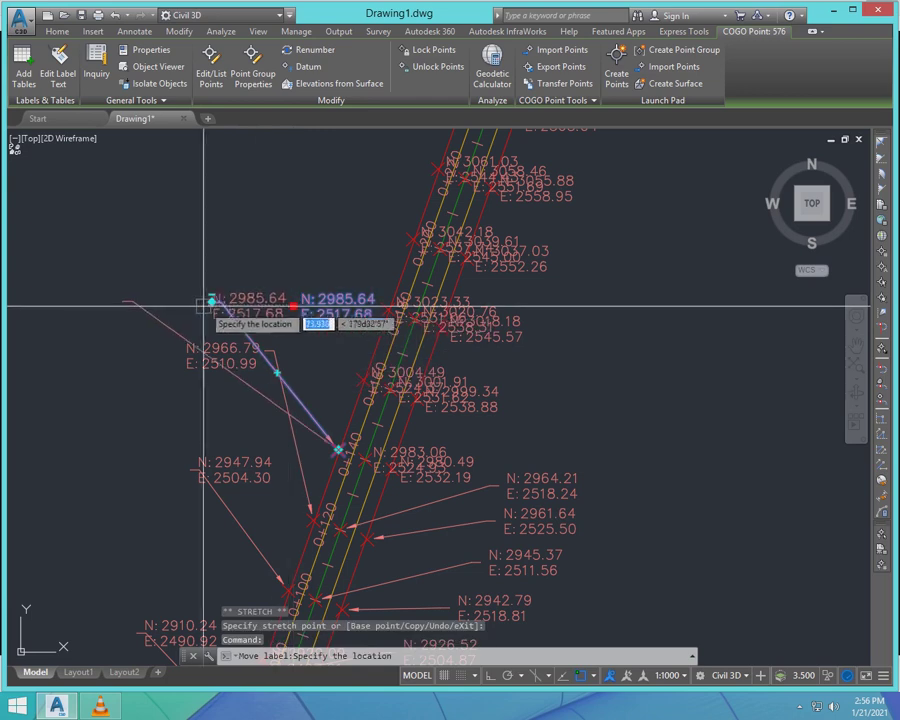
click(222, 300)
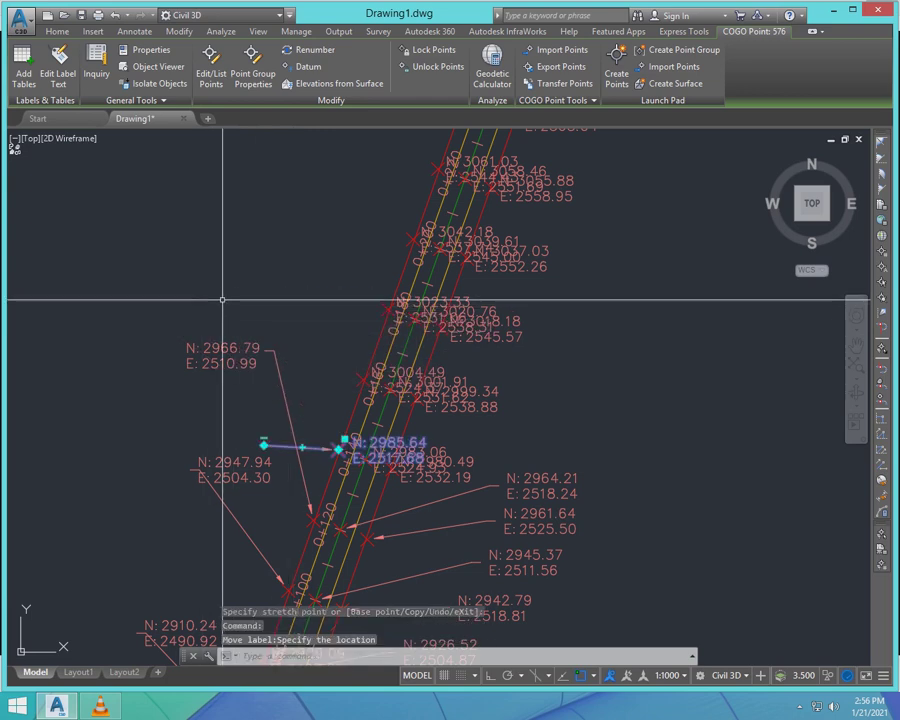
click(344, 439)
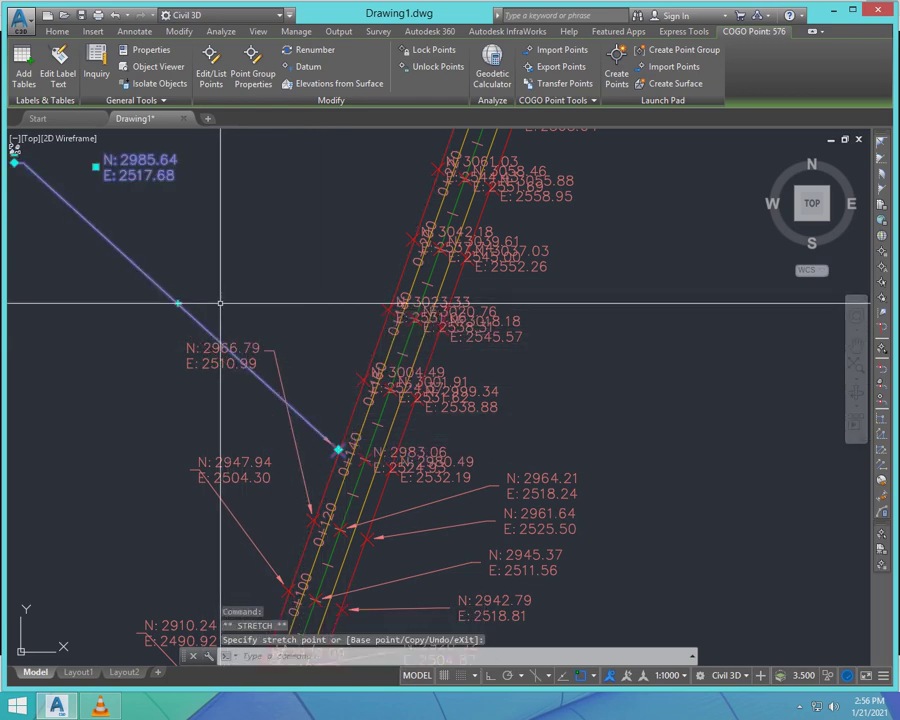
key(Escape)
- Pull the leader end of the left-edge label at station 0+140 toward the road and move its text down above the 0+120 label
scroll(269, 352, down, 3)
click(269, 352)
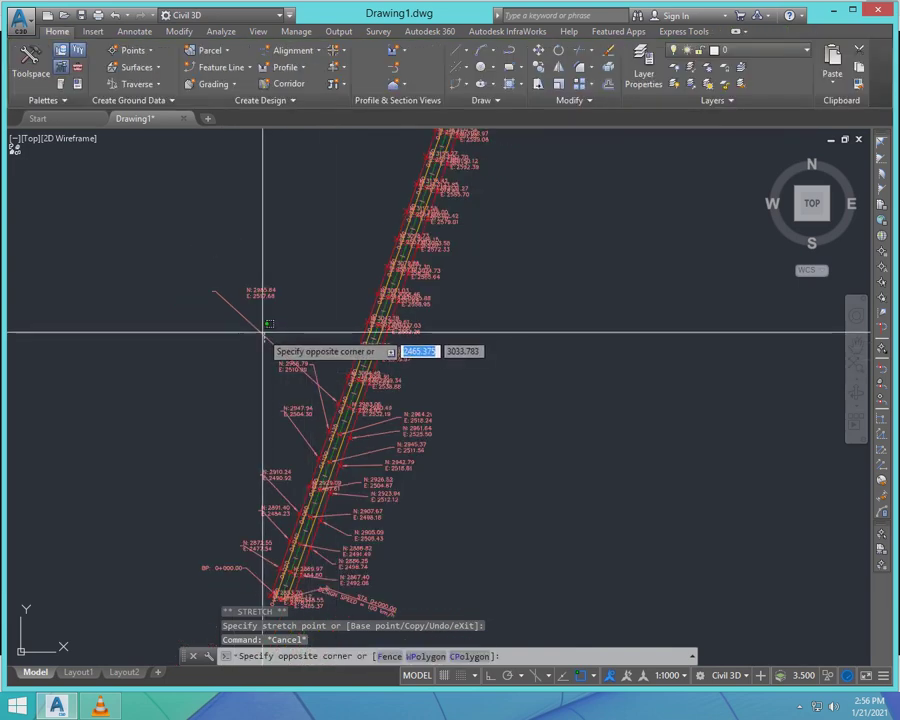
click(211, 290)
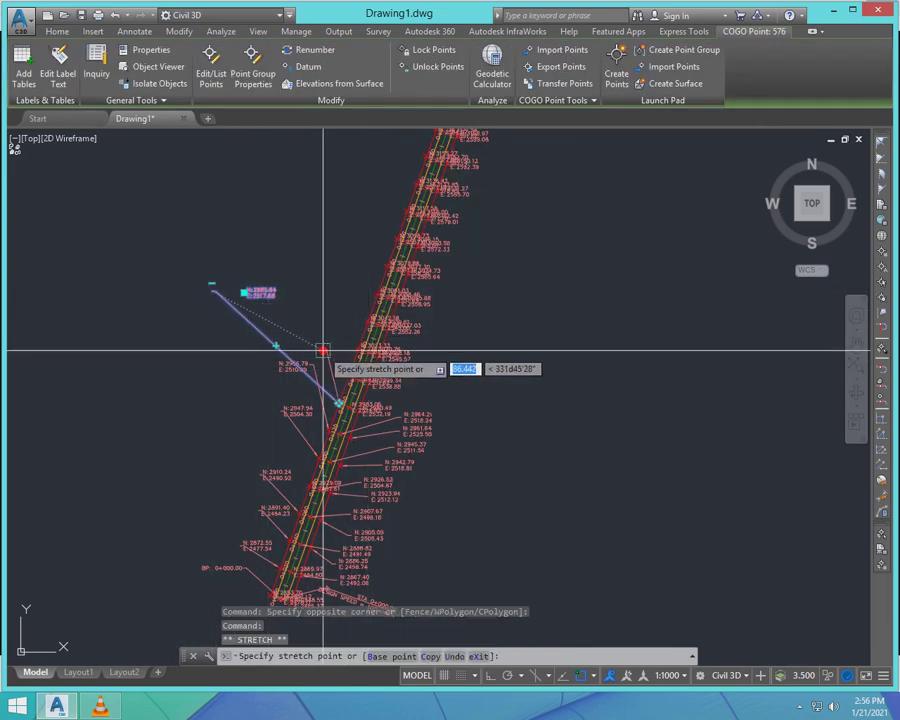
key(Escape)
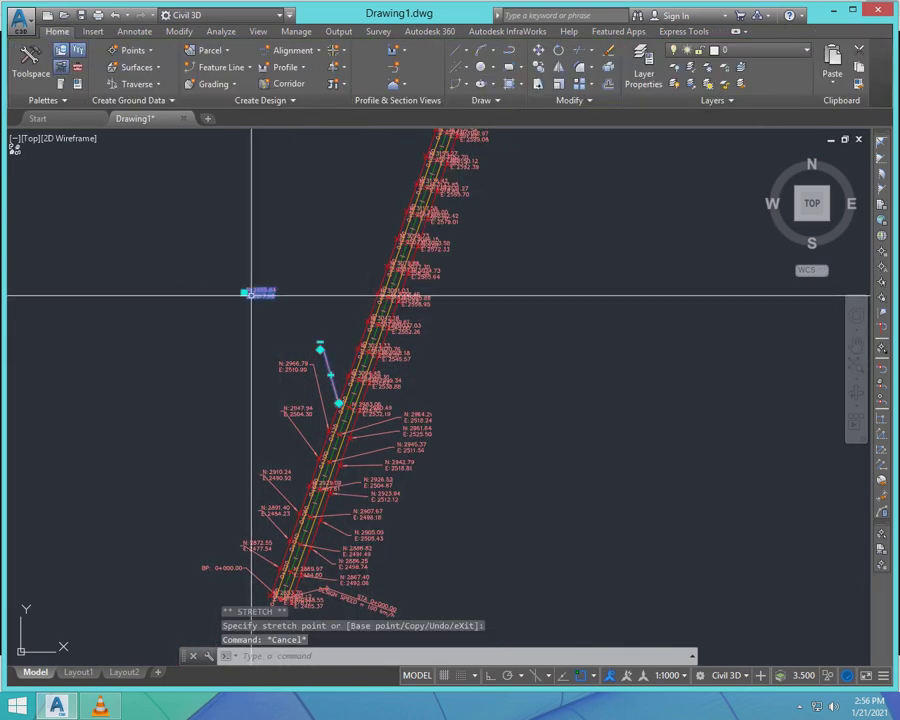
click(248, 292)
click(246, 292)
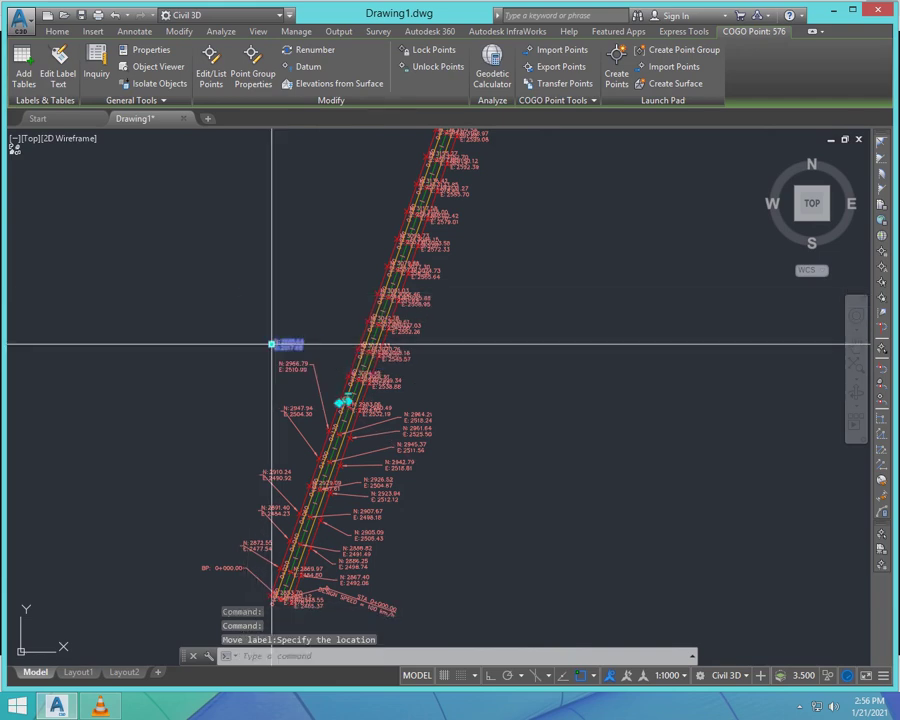
- Stretch the leader of the left-edge label at station 0+140 so that it lands on the right side of the text
scroll(324, 413, up, 6)
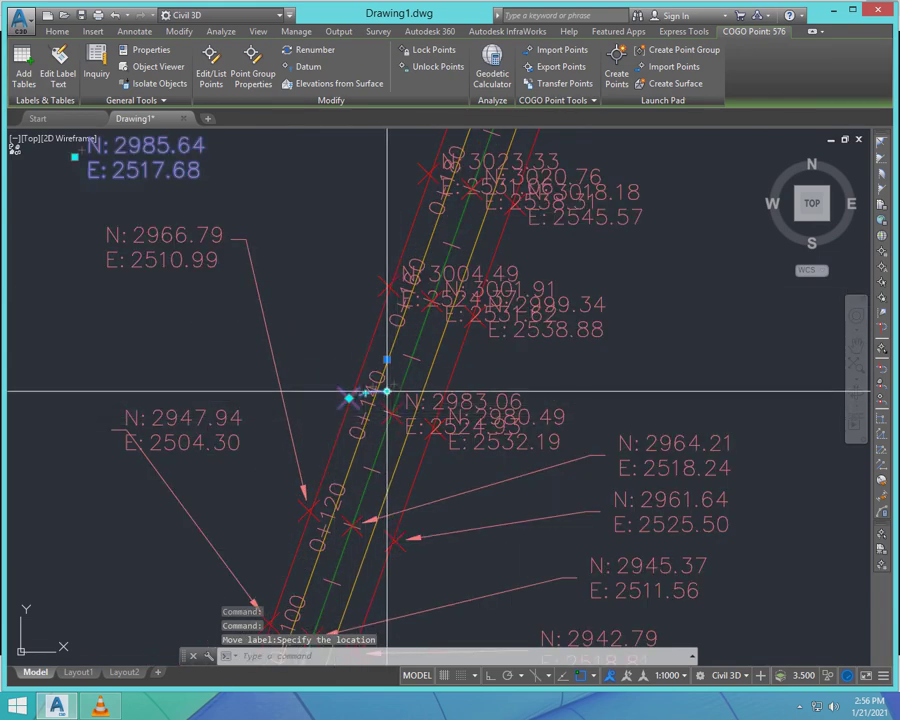
click(257, 228)
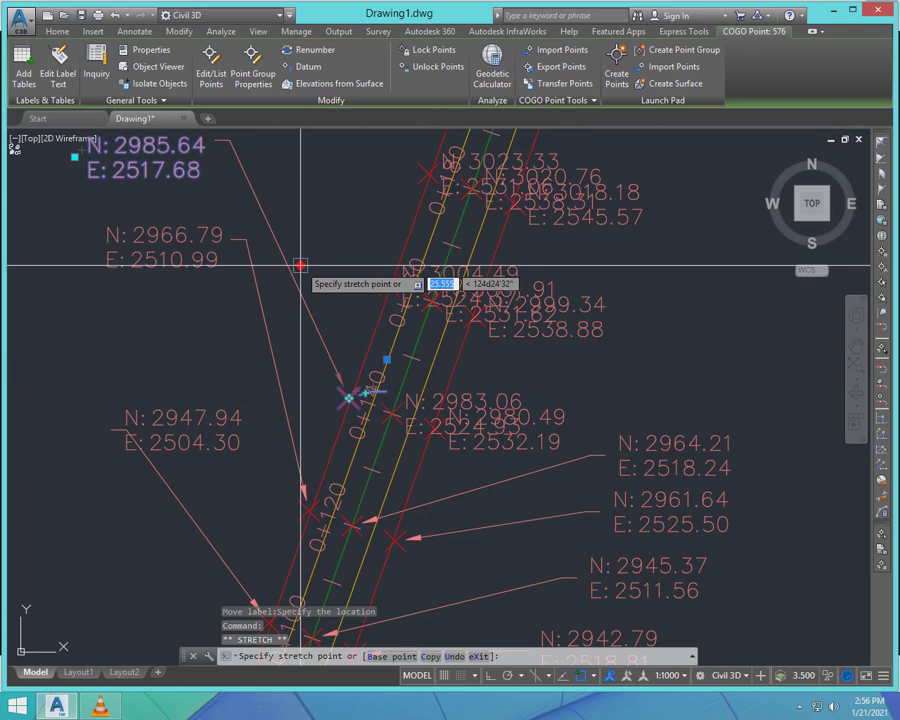
scroll(305, 285, down, 4)
key(Escape)
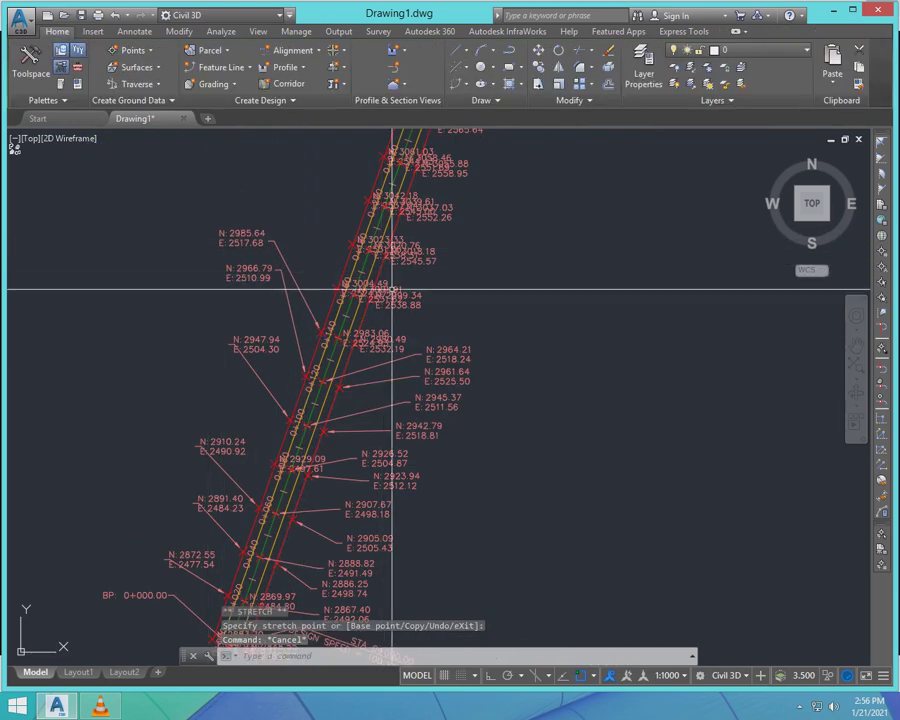
- Move the right-edge coordinate label at station 0+140 out to the right of the road, above the 0+120 labels
scroll(331, 366, up, 4)
scroll(390, 356, down, 2)
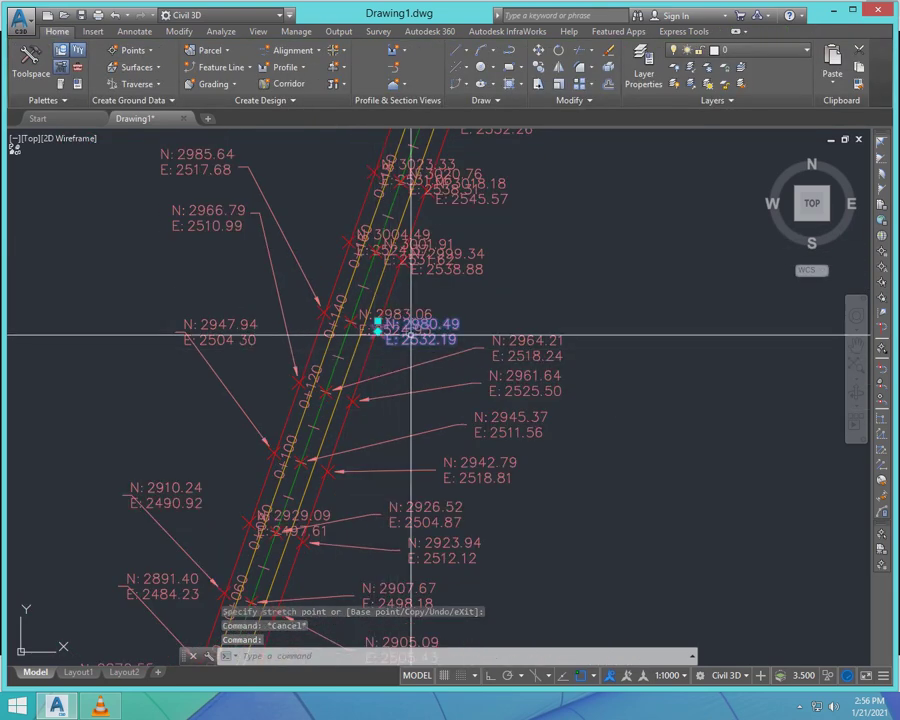
click(378, 326)
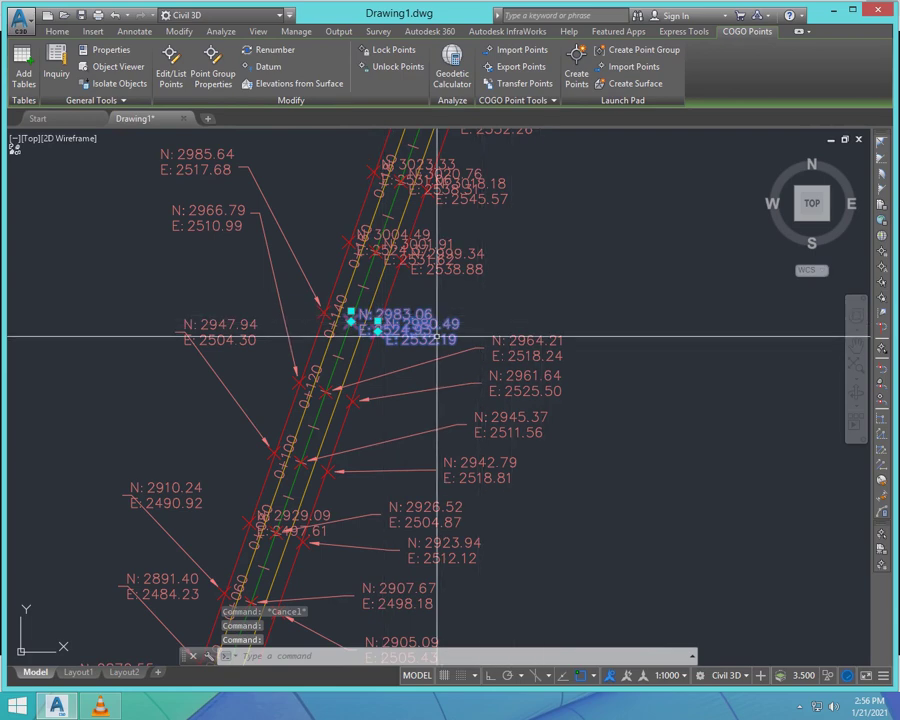
key(Escape)
click(376, 330)
click(378, 318)
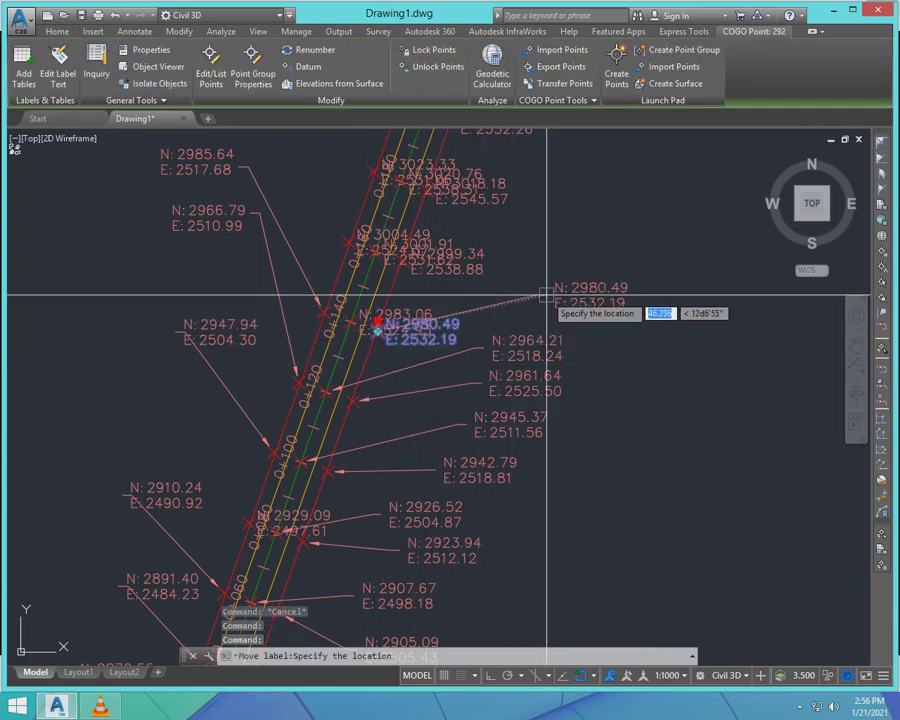
scroll(421, 296, down, 3)
scroll(412, 308, up, 5)
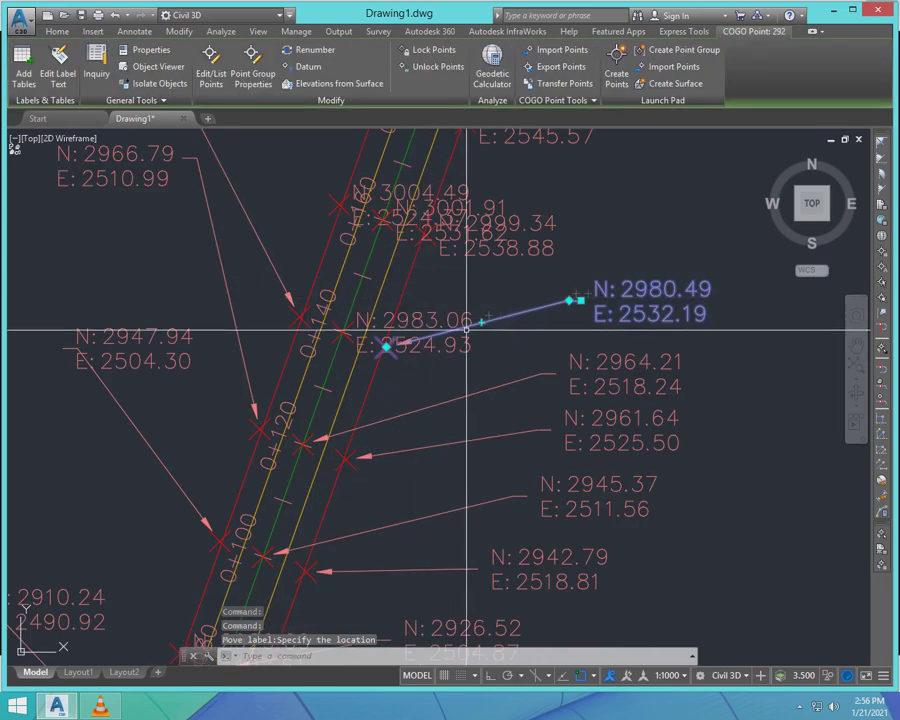
key(Escape)
- Move the centerline coordinate label at station 0+140 to the right of the road, just above the right-edge label of that station
click(343, 323)
mouse_move(343, 323)
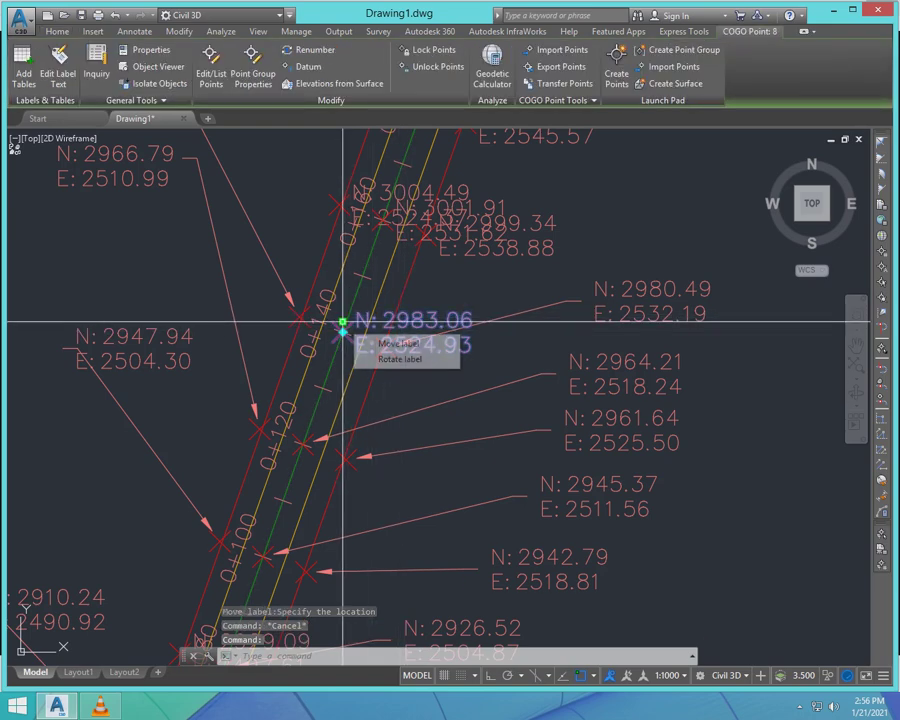
scroll(492, 352, down, 3)
scroll(527, 336, up, 3)
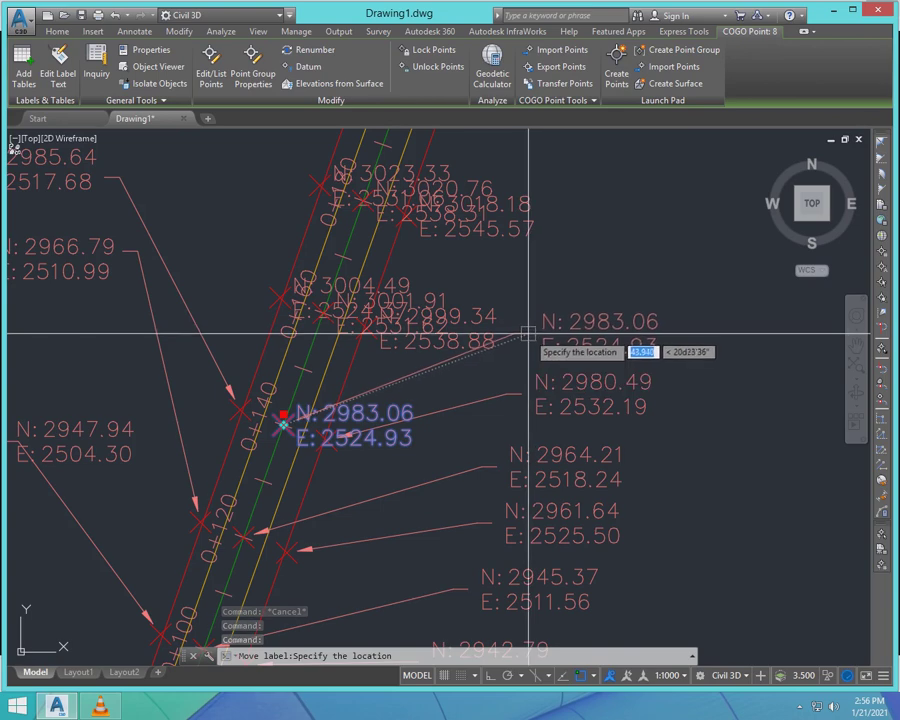
click(528, 333)
- Move the right-edge coordinate label at station 0+160 to the right of the road, above the 0+140 centerline label
click(376, 328)
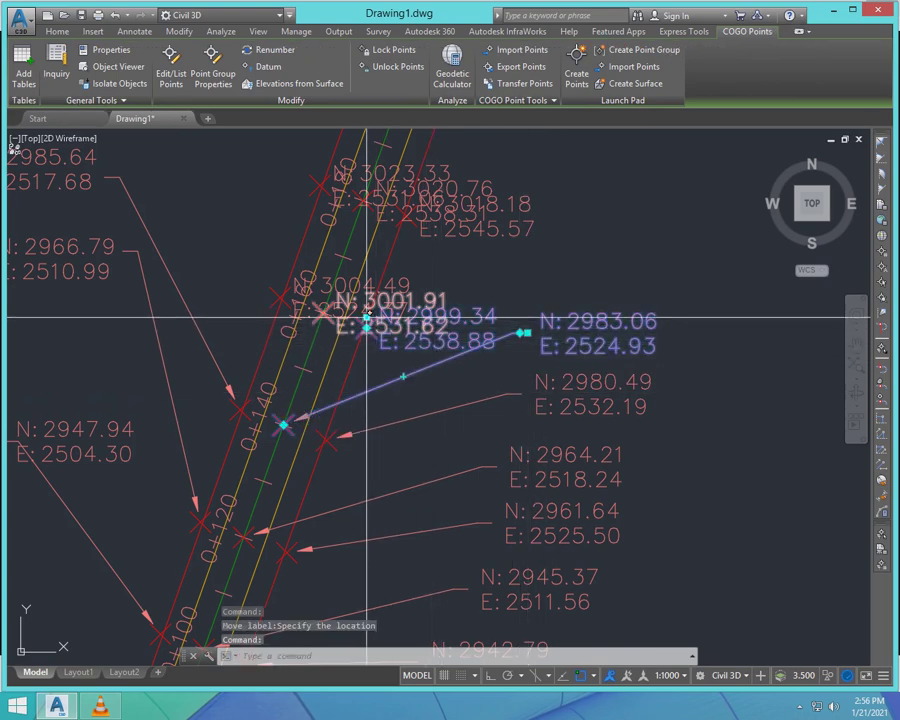
click(367, 314)
click(545, 285)
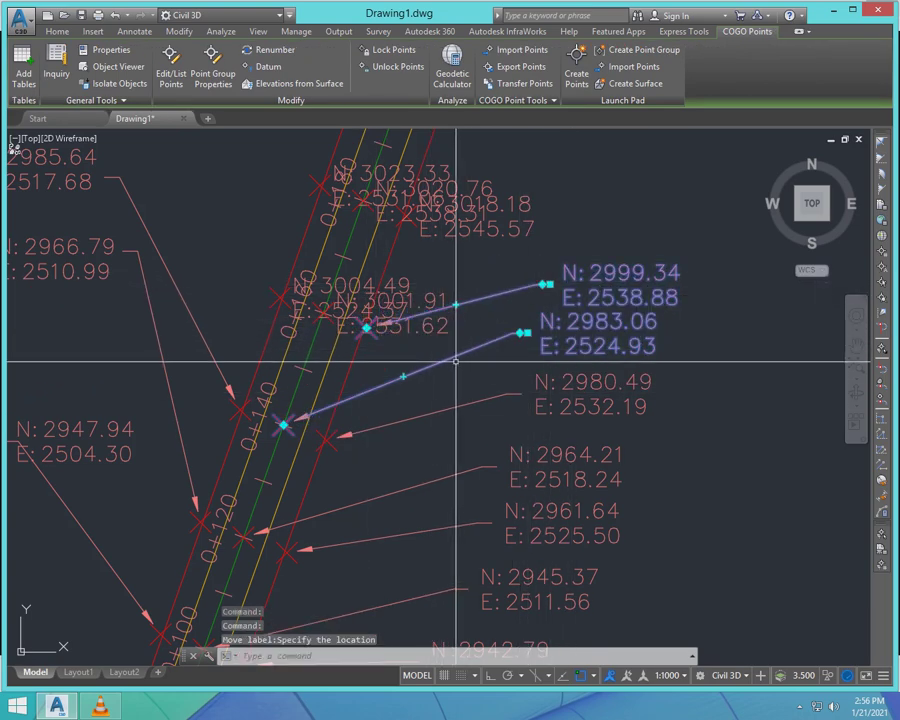
- Move the centerline coordinate label at station 0+160 to the right of the road, above the right-edge label of that station
scroll(456, 360, down, 3)
scroll(484, 311, up, 5)
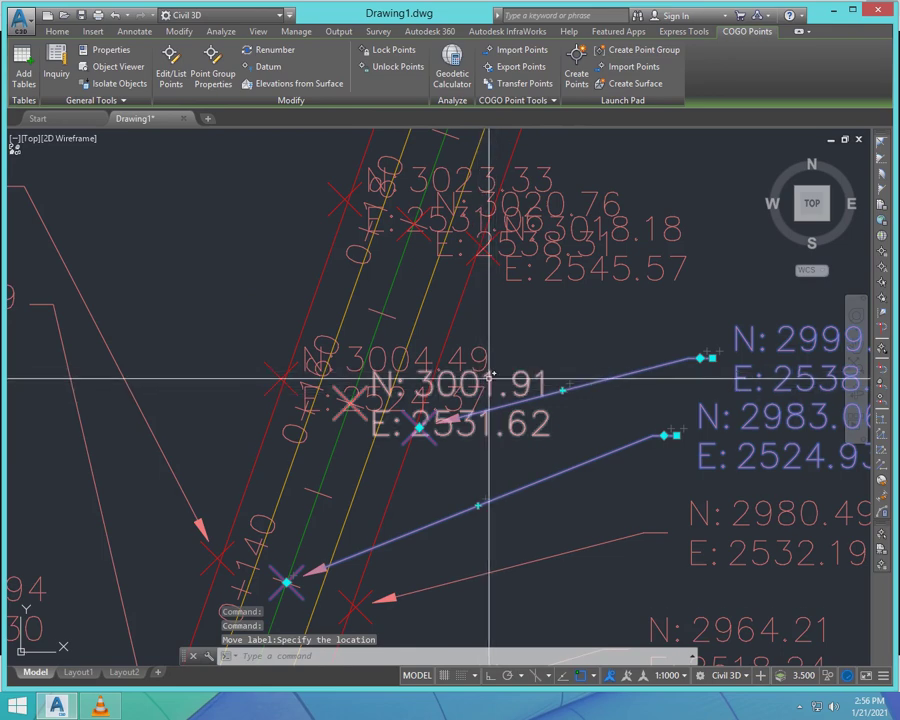
click(350, 393)
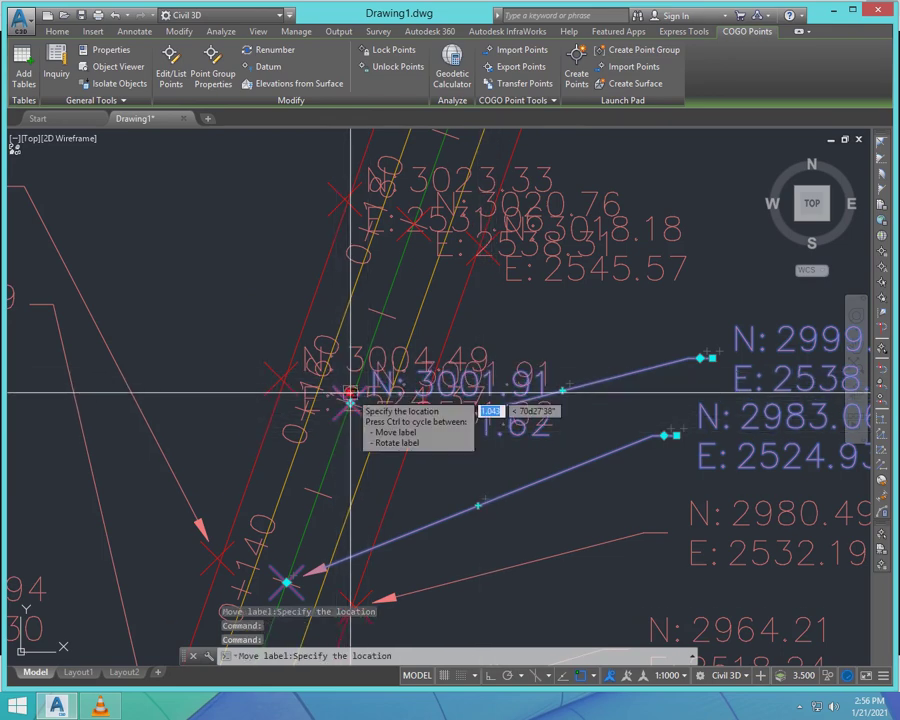
scroll(345, 400, down, 3)
scroll(476, 367, up, 4)
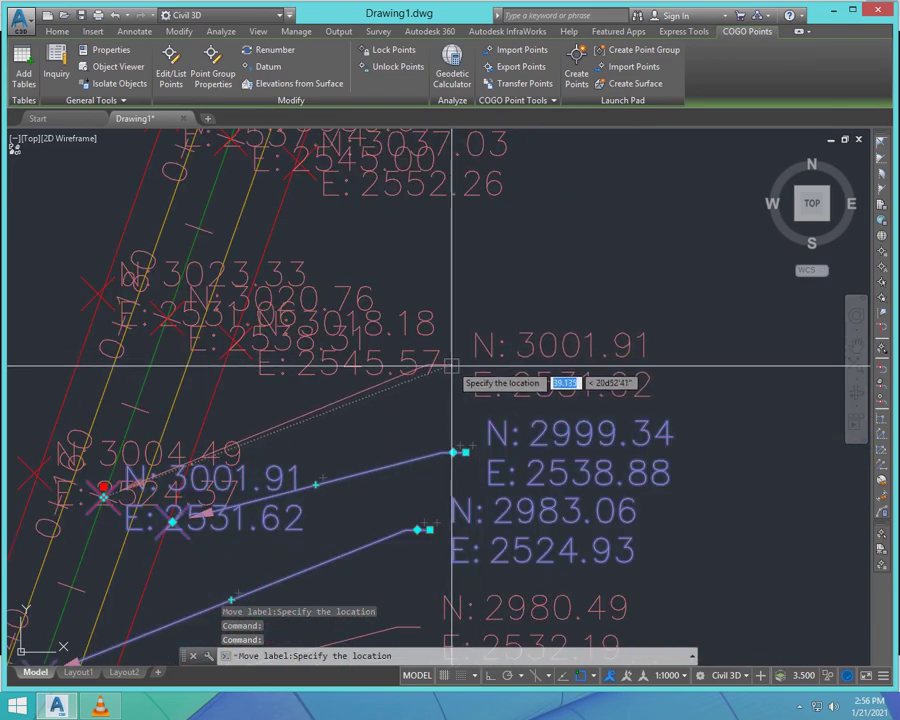
click(450, 371)
scroll(495, 366, down, 5)
scroll(496, 365, up, 3)
key(Escape)
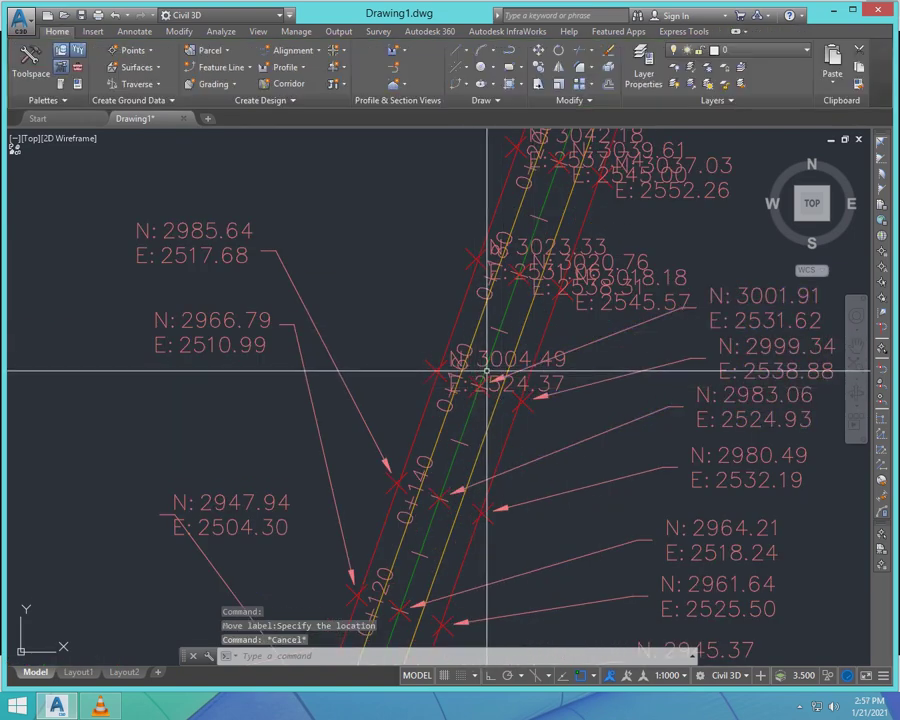
- Move the left-edge coordinate label at station 0+160 up and out to the left of the road
click(461, 376)
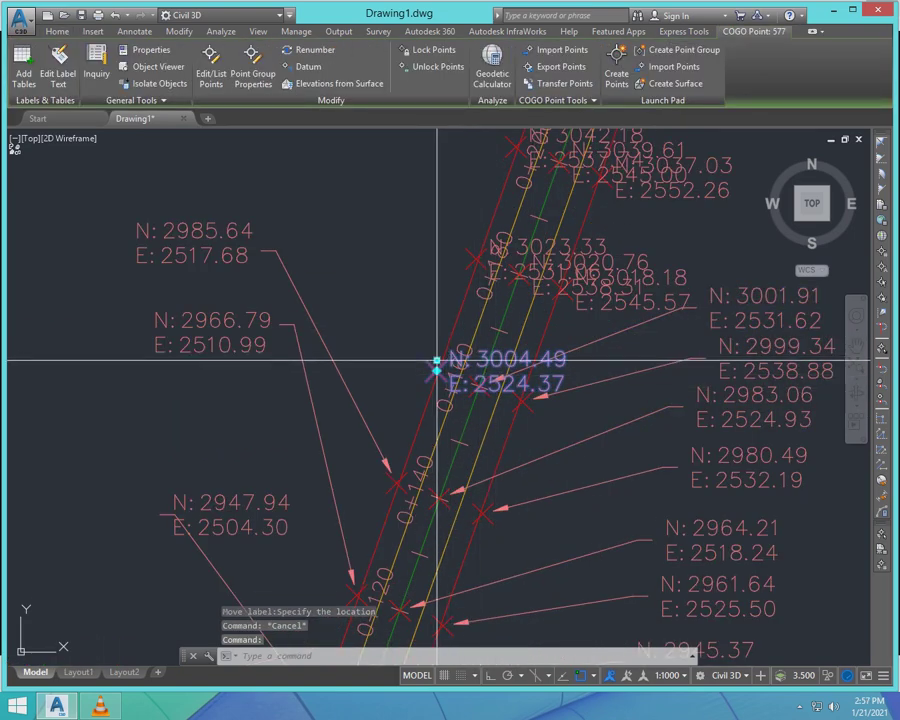
click(437, 361)
scroll(410, 262, down, 4)
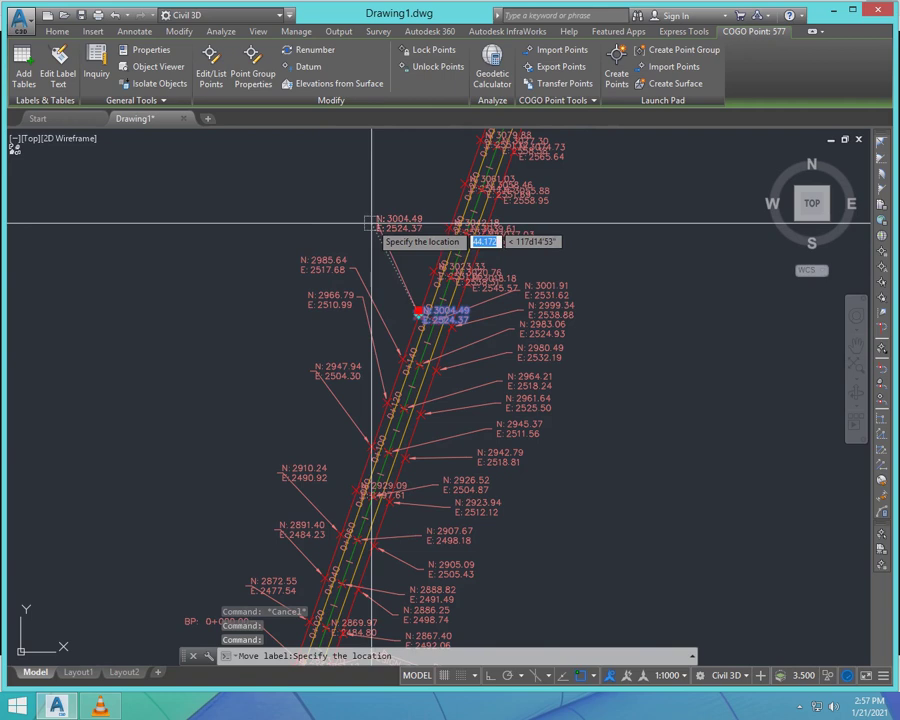
click(364, 247)
key(Escape)
- Stretch the leader of the left-edge label at station 0+160 and shift its text farther left, above the 0+140 label
click(364, 245)
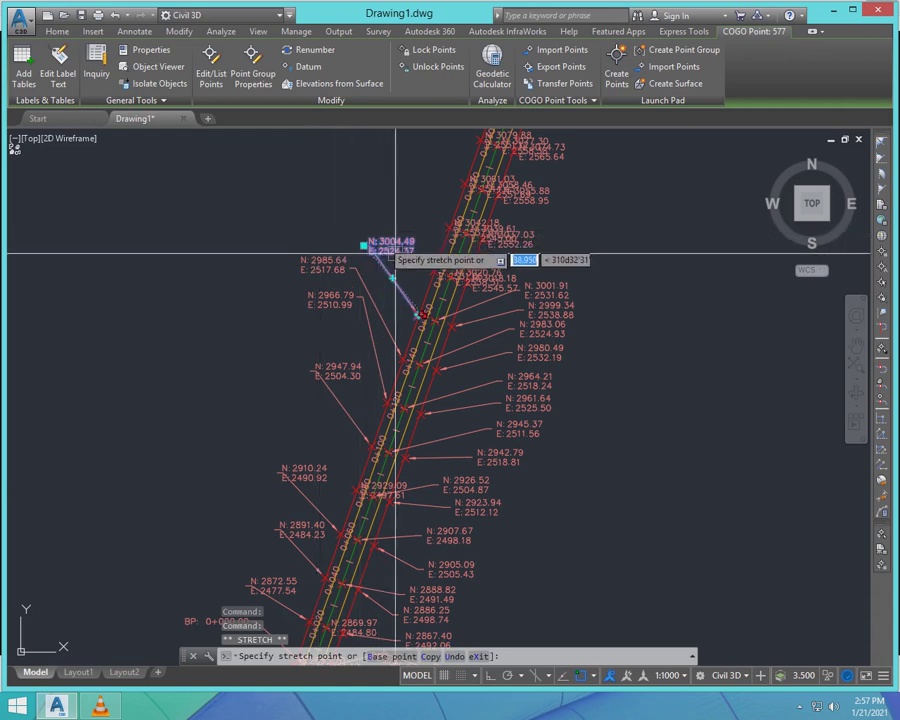
click(372, 272)
click(364, 245)
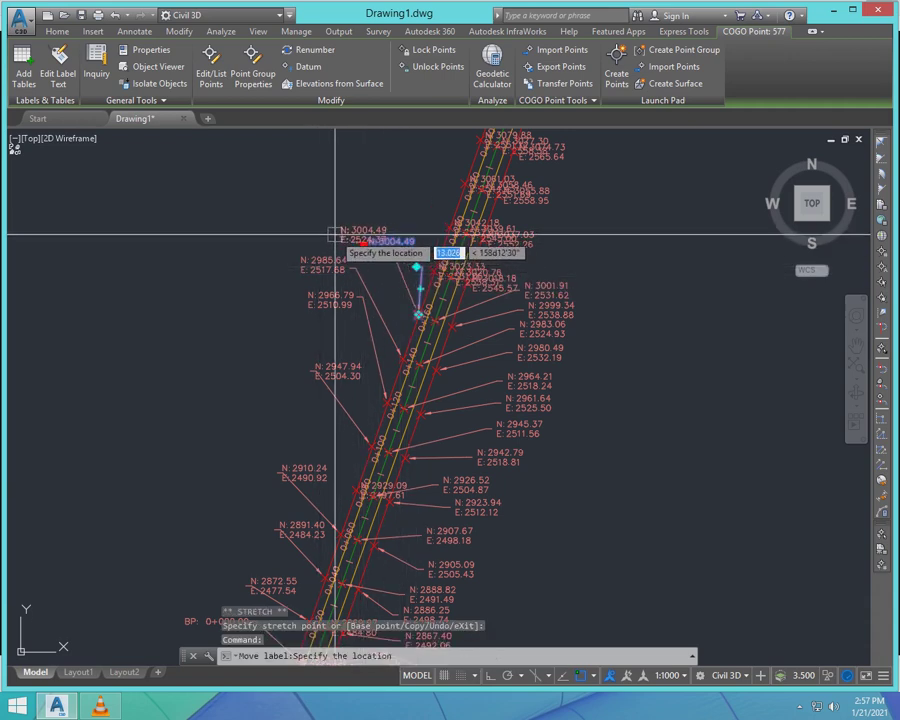
click(302, 237)
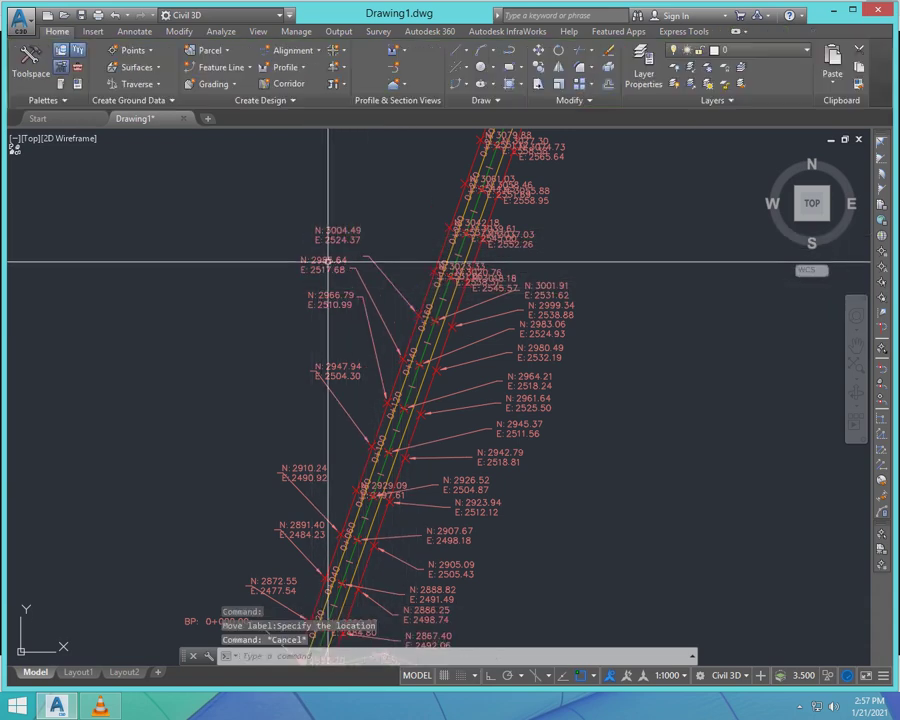
key(Escape)
- Lower the left-edge label at station 0+160 to just above the 0+140 label and end its leader at the right of the text
scroll(330, 237, up, 2)
click(308, 236)
scroll(305, 222, up, 2)
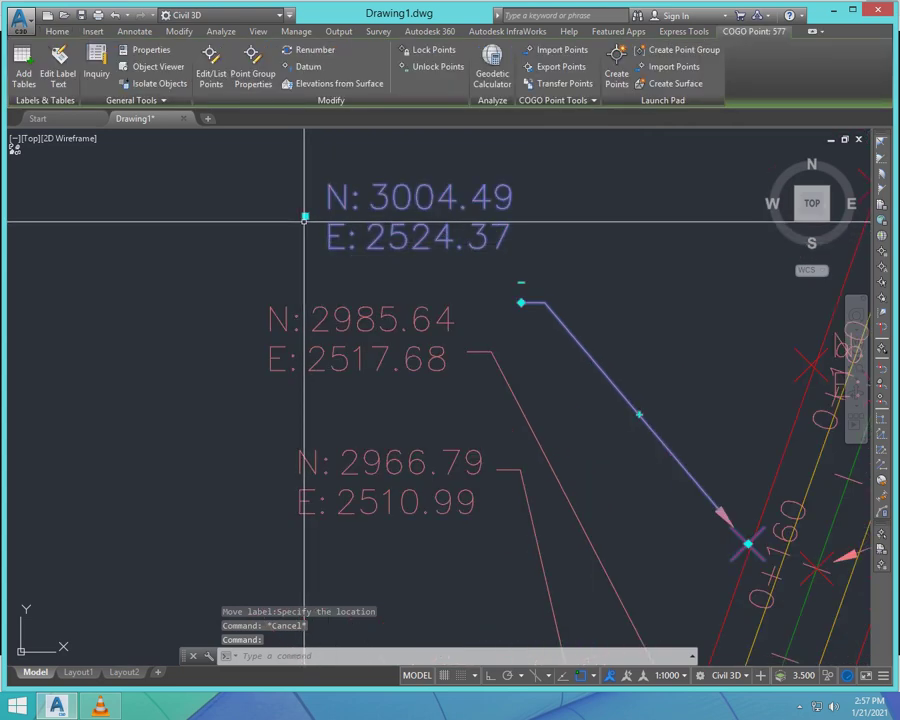
click(305, 218)
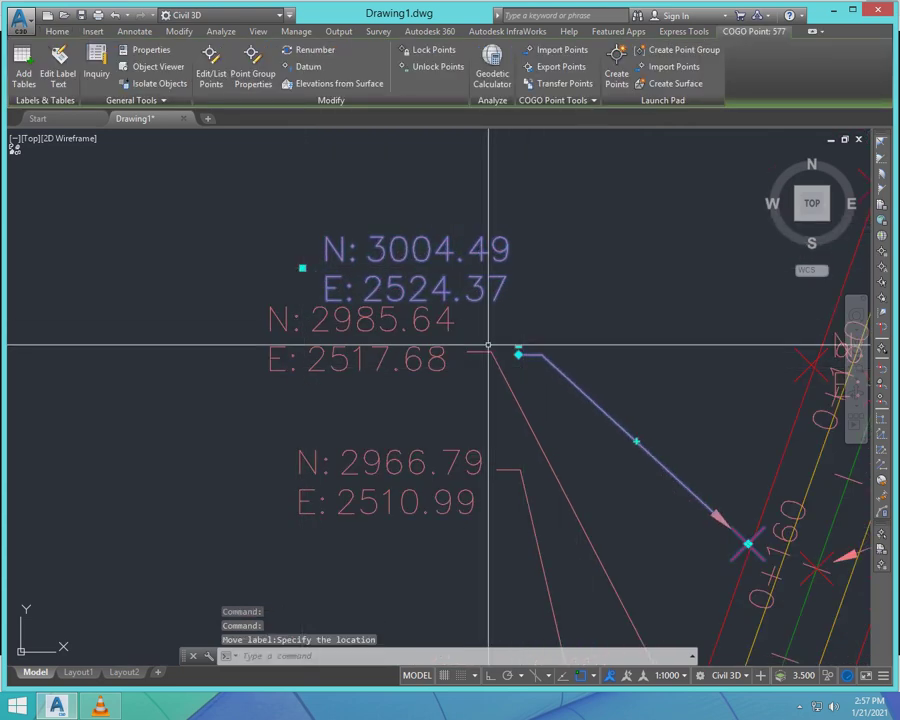
click(518, 354)
click(507, 276)
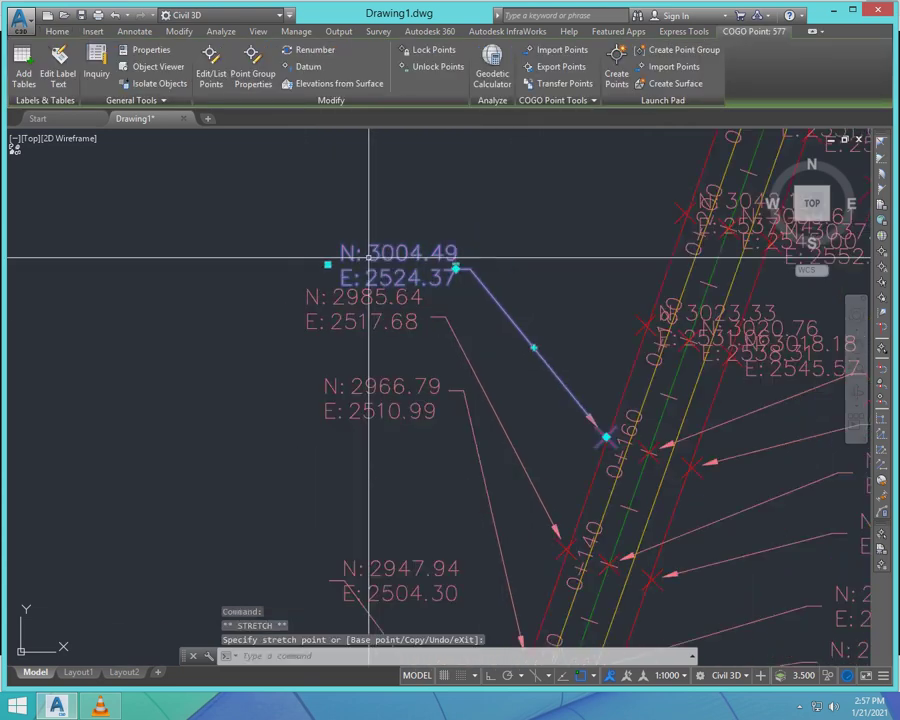
key(Escape)
- Move the right-edge coordinate label at station 0+180 to the right of the road, above the 0+160 centerline label
scroll(490, 330, down, 5)
scroll(466, 330, up, 4)
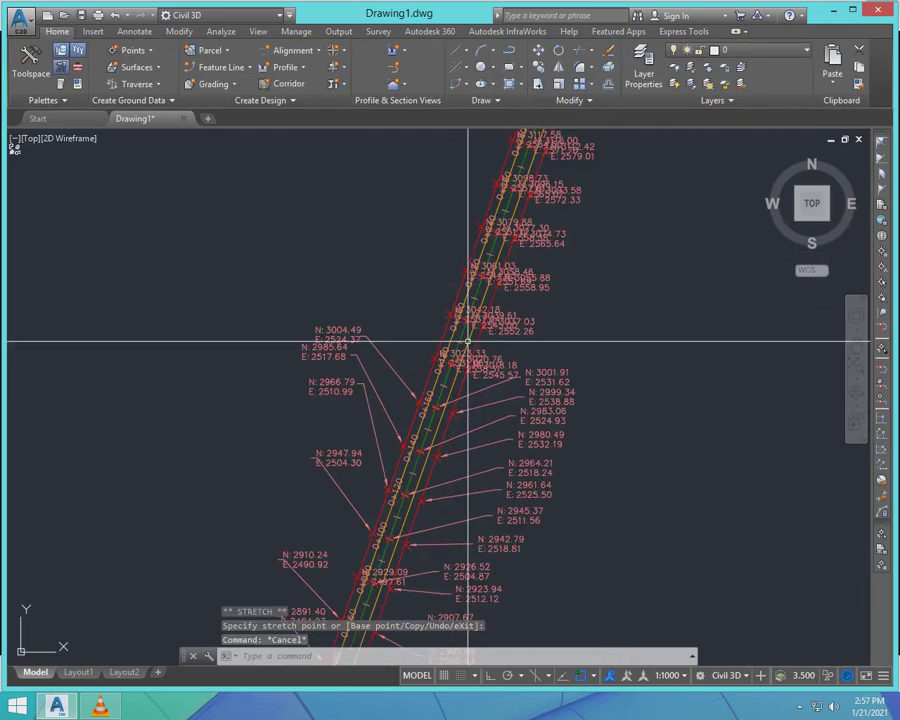
scroll(510, 330, down, 3)
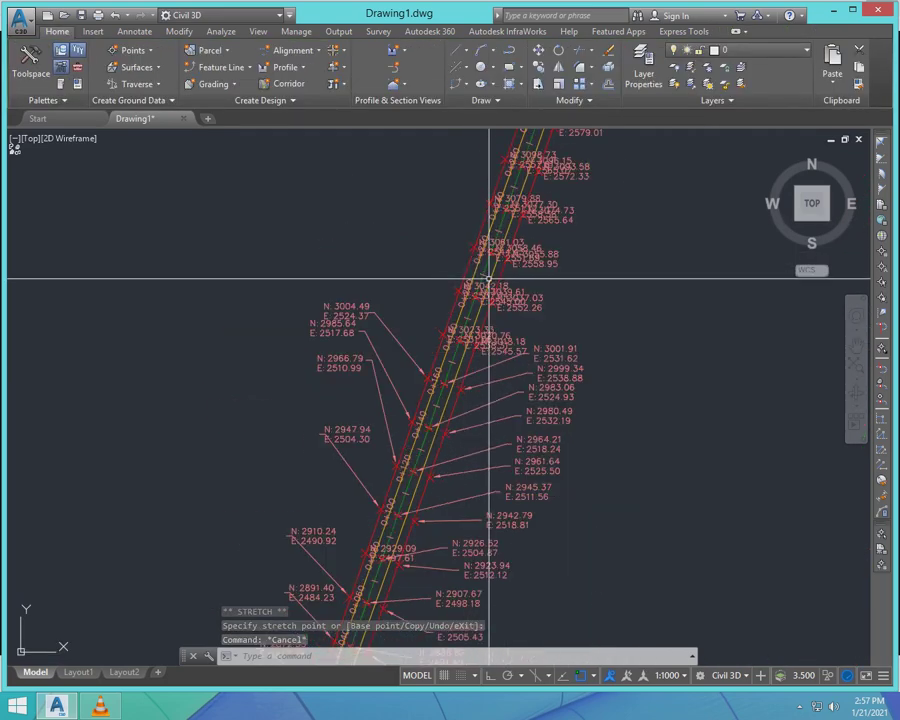
scroll(528, 375, up, 3)
click(489, 337)
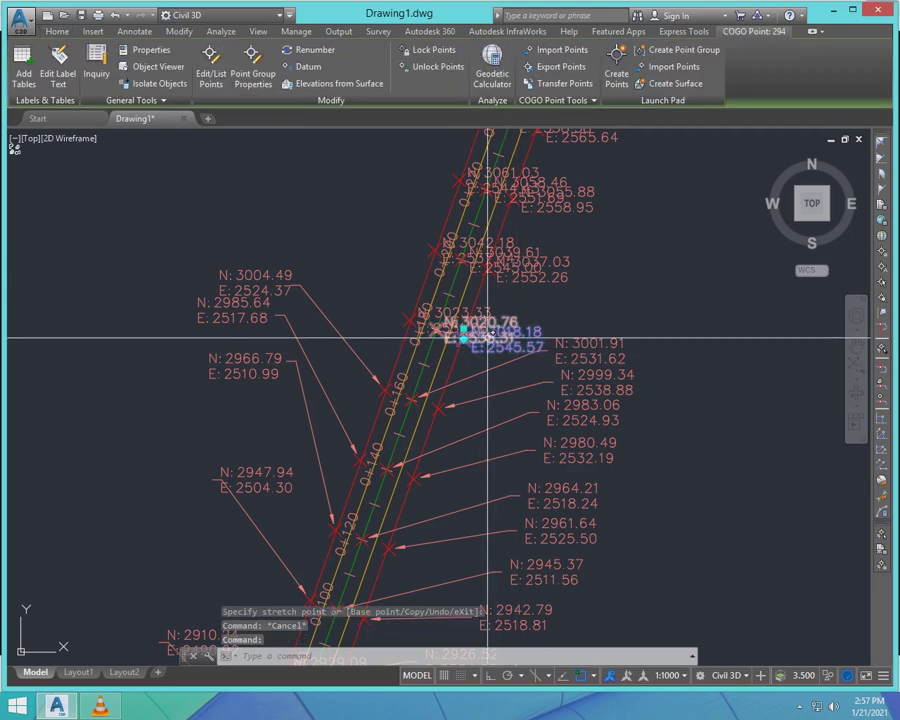
click(465, 329)
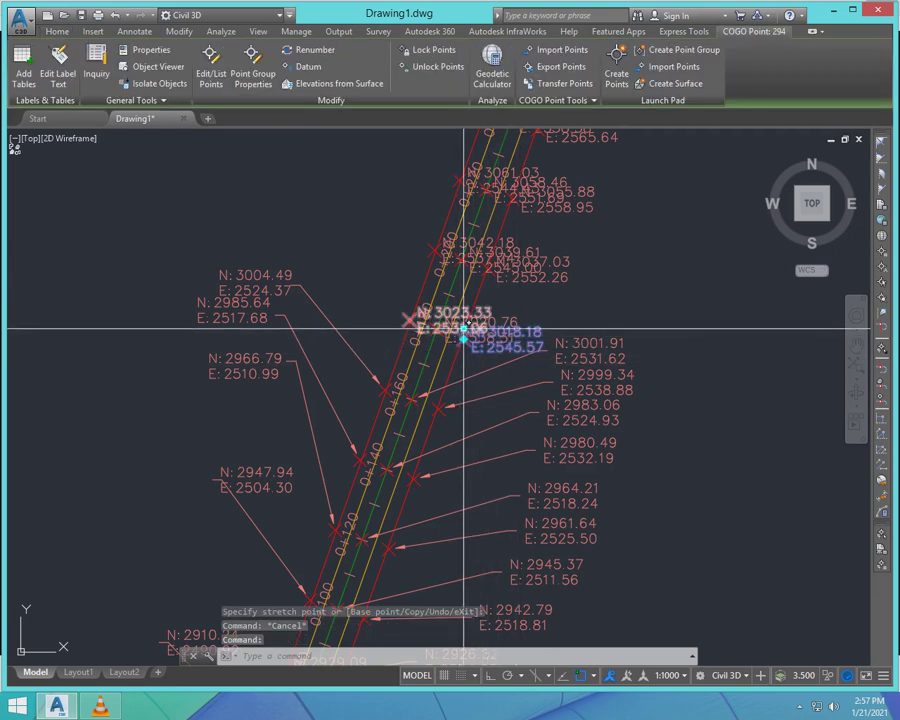
click(567, 313)
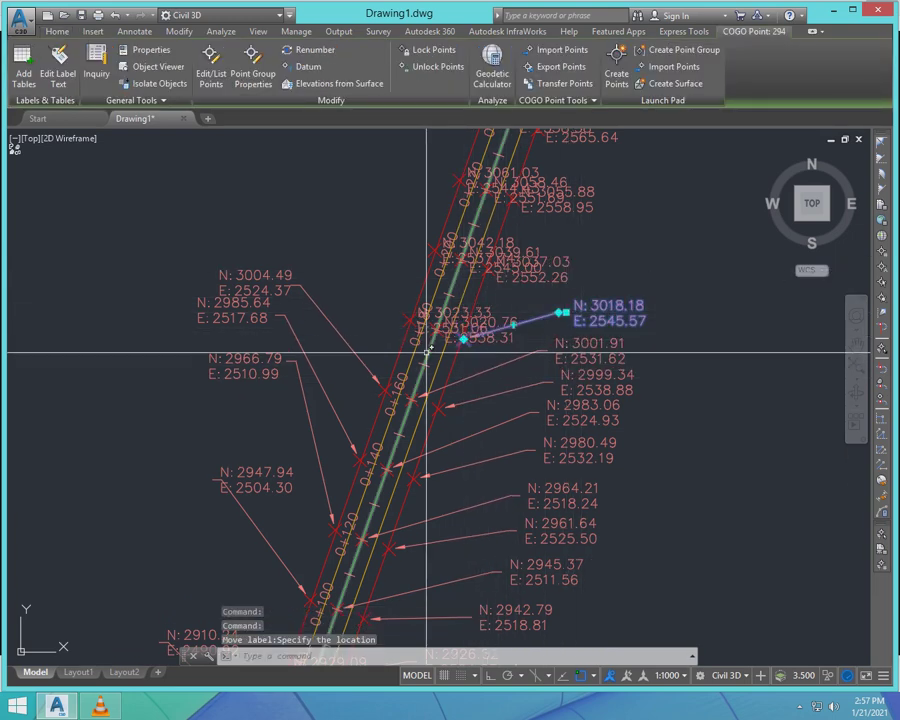
key(Escape)
- Move the left-edge coordinate label at station 0+180 up and out to the left of the road
scroll(455, 320, up, 2)
click(450, 303)
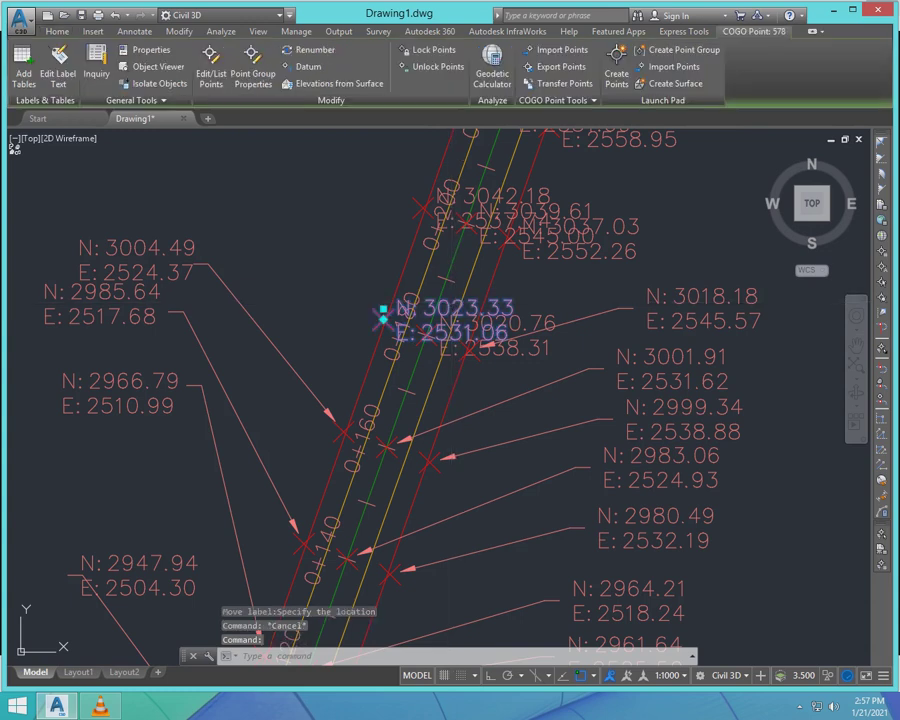
click(383, 310)
scroll(348, 252, down, 2)
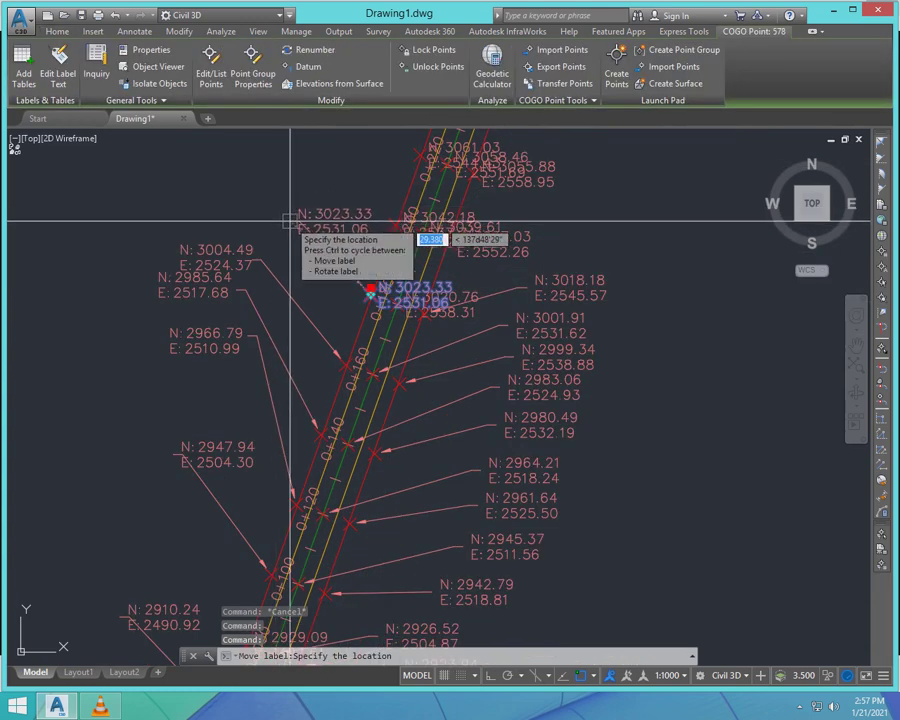
click(291, 220)
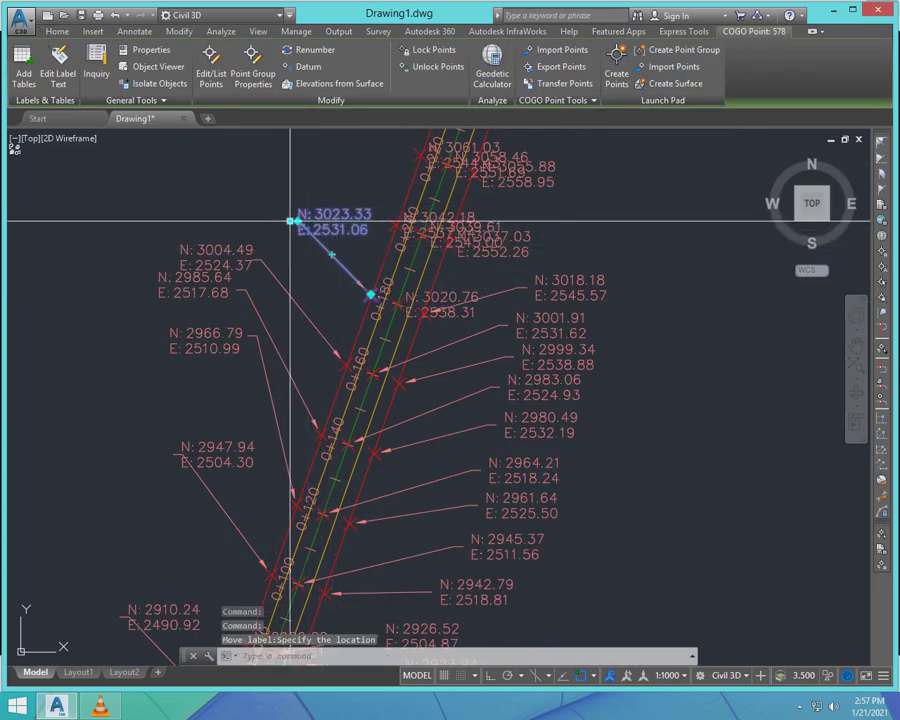
- Shift the left-edge label at station 0+180 much farther left and stretch its leader end past the right of the text
click(291, 220)
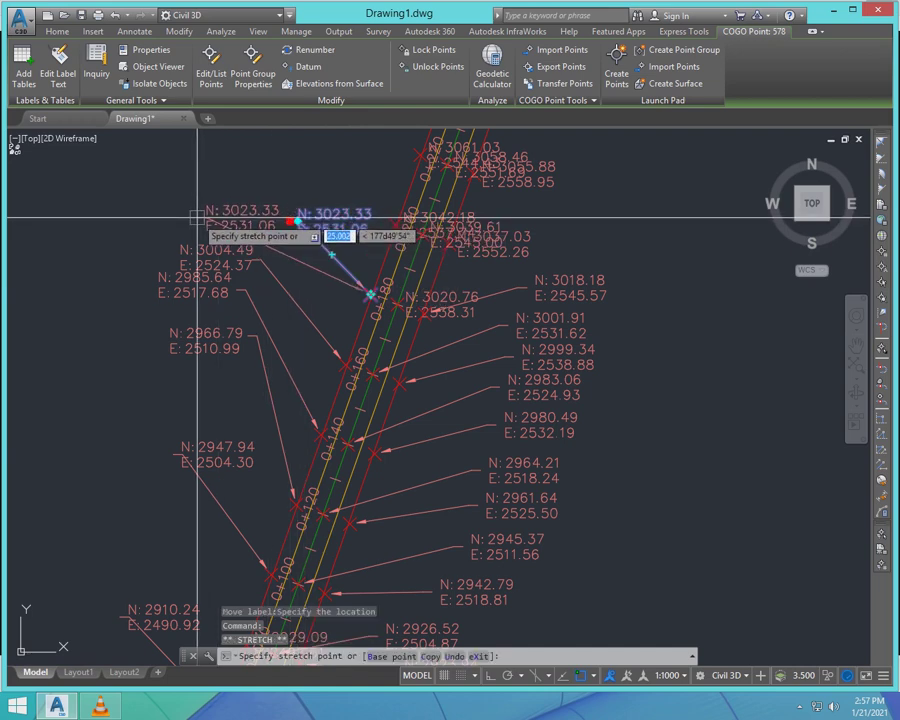
click(107, 213)
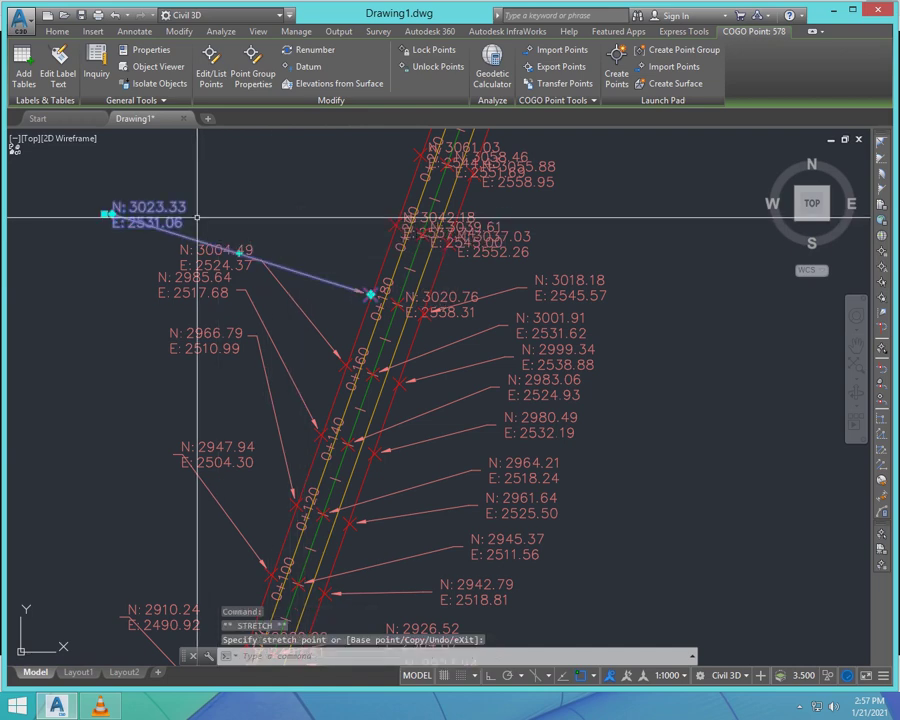
click(107, 214)
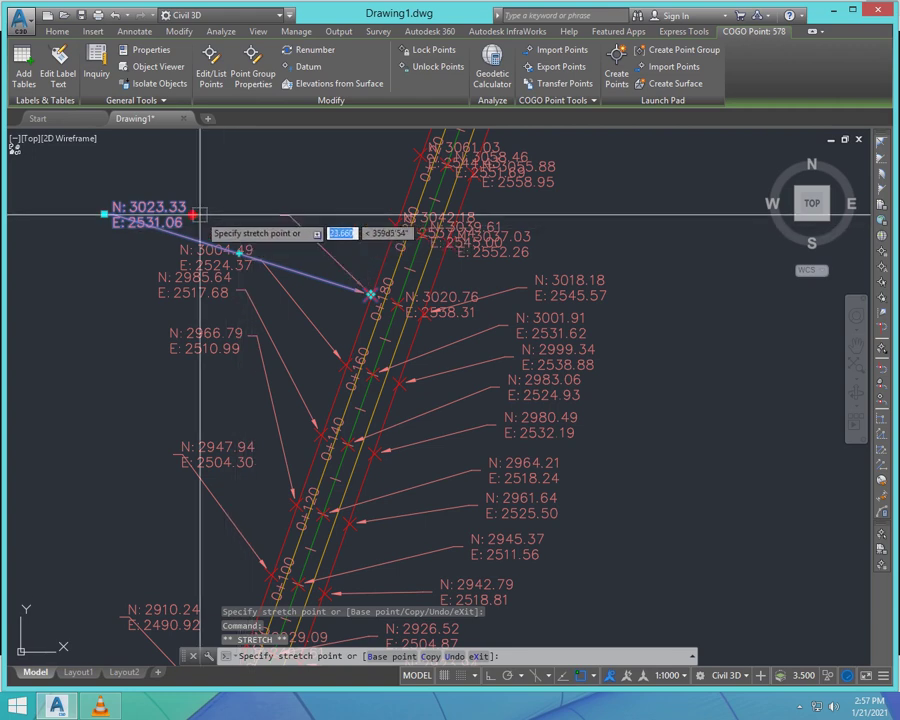
key(Escape)
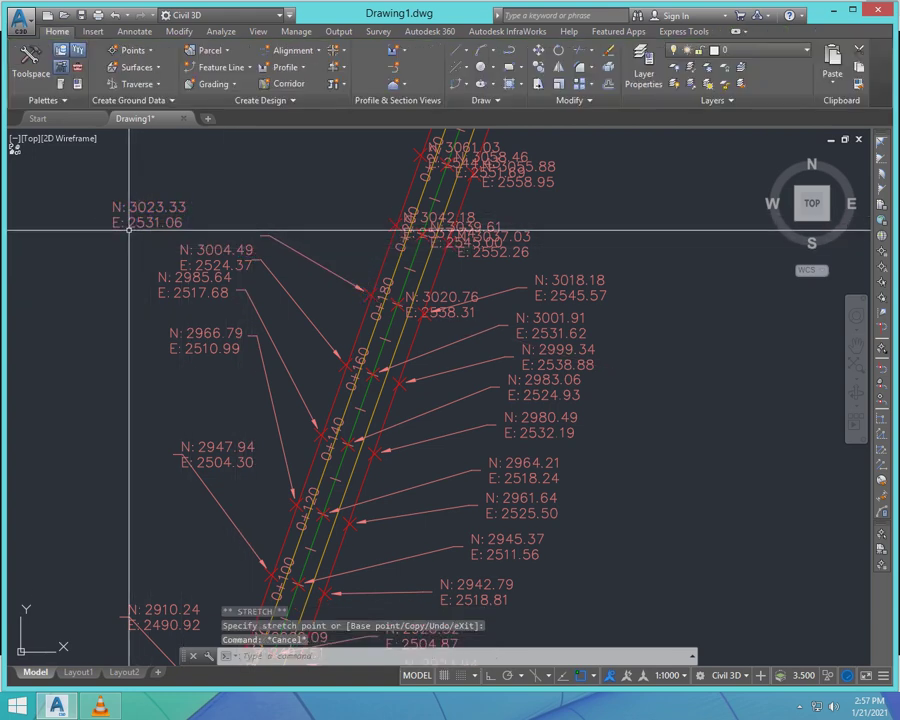
- Shorten the leader of the left-edge label at station 0+180 toward its point
click(112, 214)
click(104, 214)
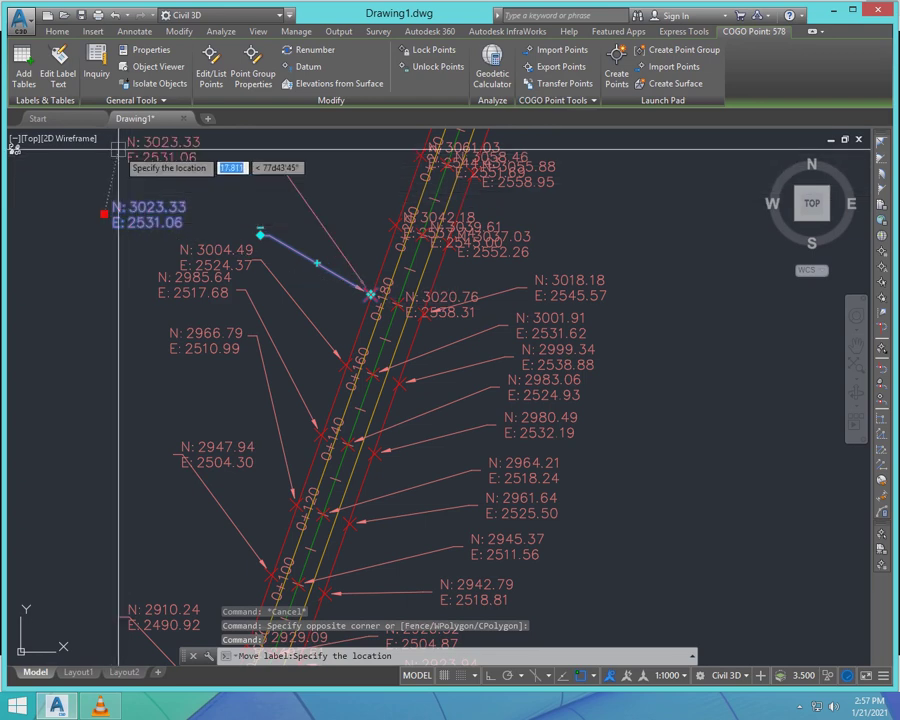
key(Escape)
key(Escape)
click(300, 256)
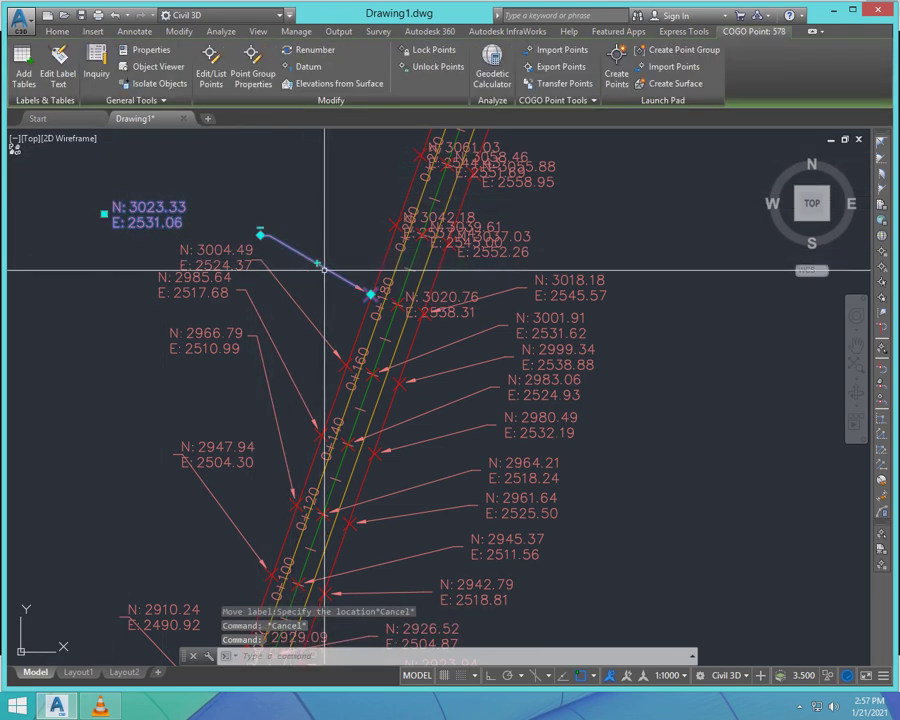
click(260, 236)
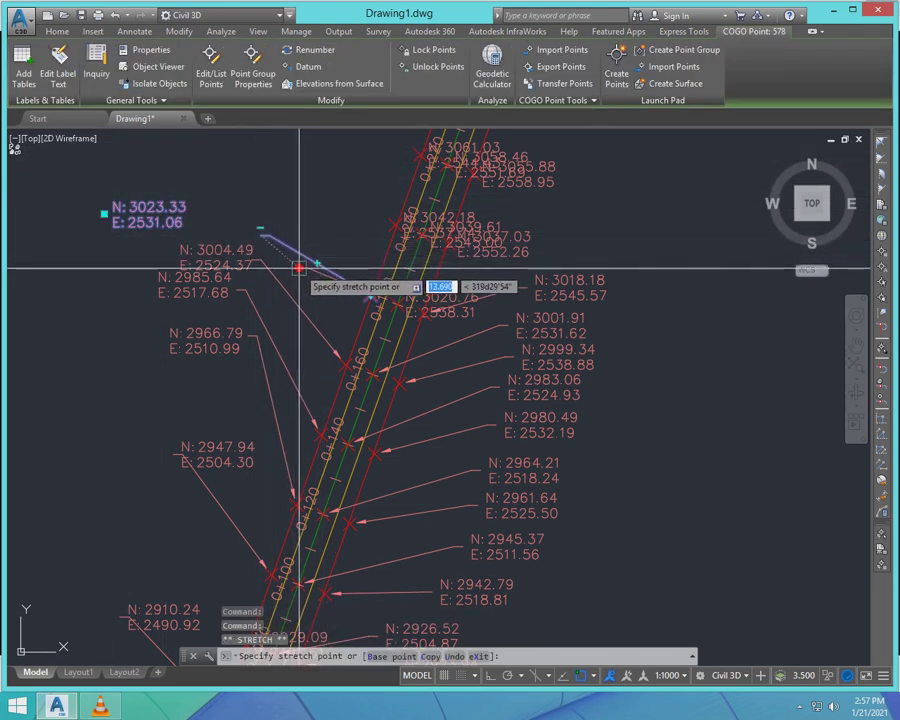
click(110, 213)
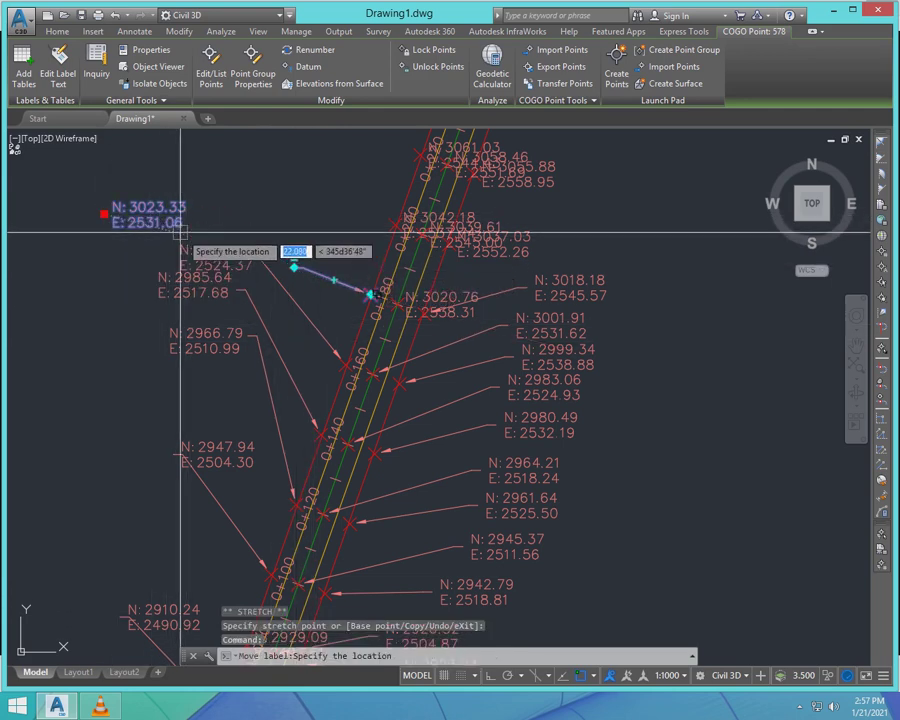
key(Escape)
key(Escape)
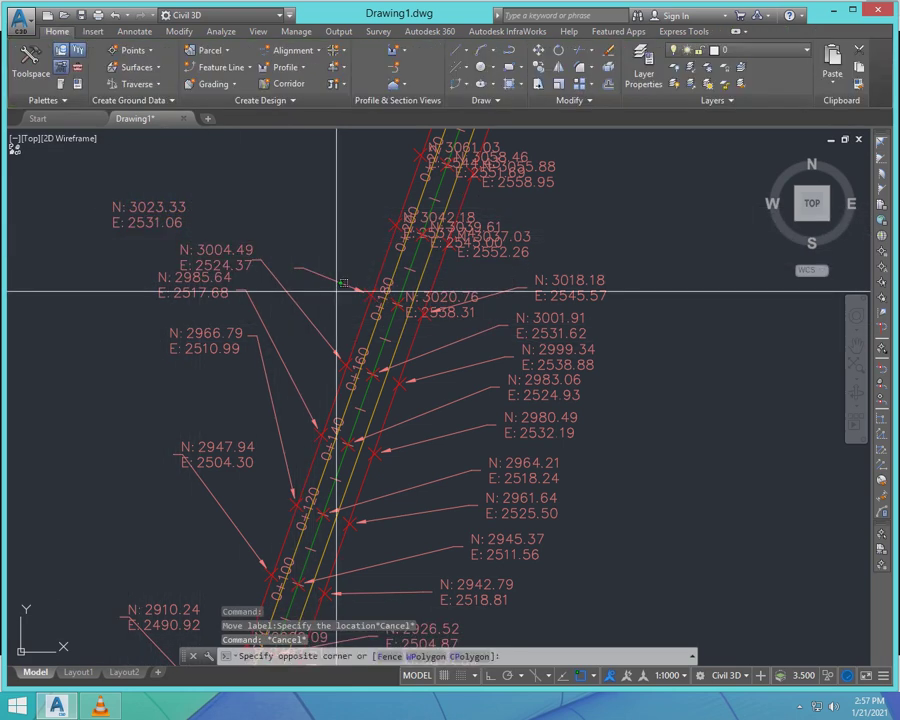
- Move the left-edge label at station 0+180 back toward the road, just above the left-edge 0+160 label
click(310, 289)
click(280, 238)
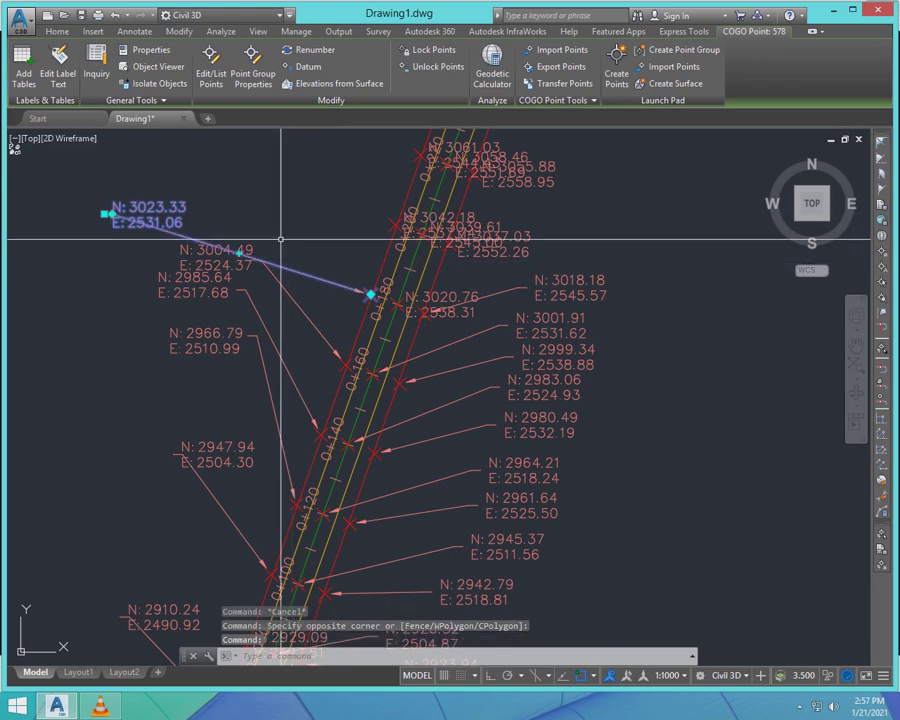
key(Escape)
click(106, 214)
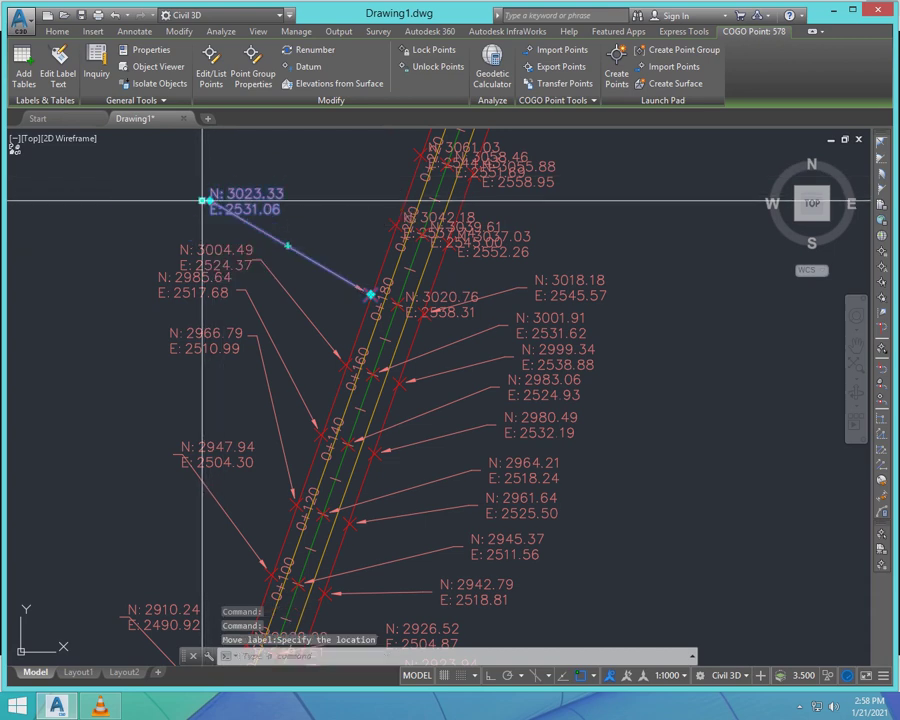
click(203, 200)
key(Escape)
- Stretch the leader of the left-edge label at station 0+180 so it ends at the right of the text
click(172, 195)
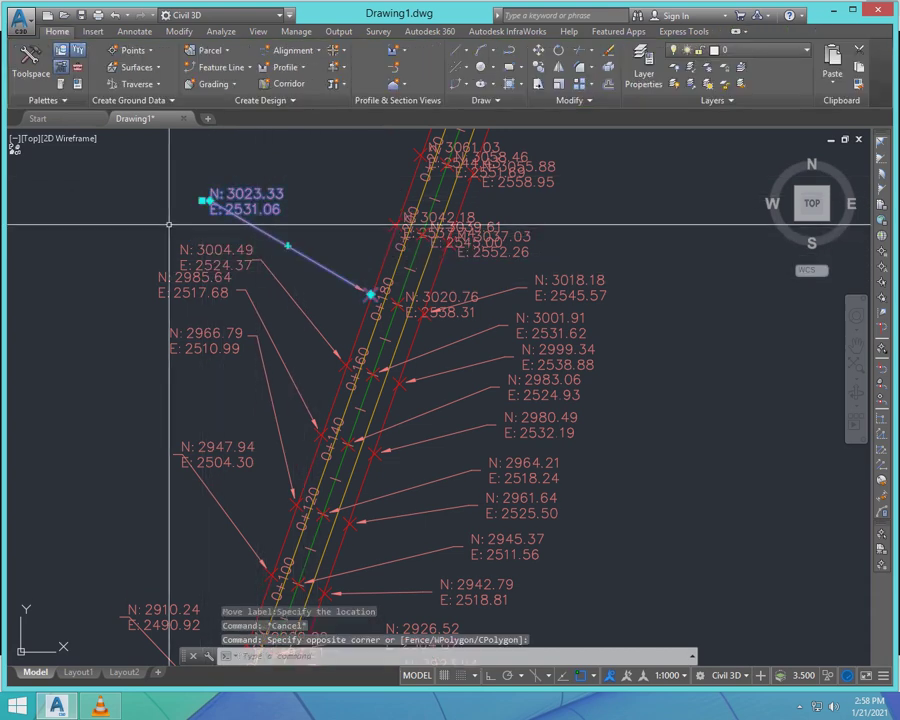
click(197, 207)
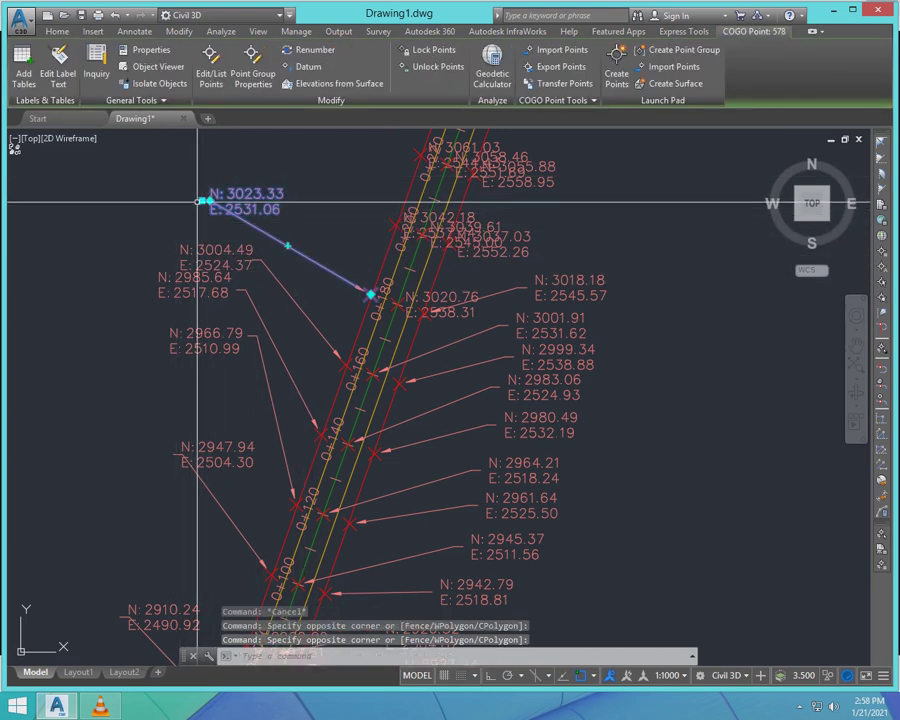
click(203, 200)
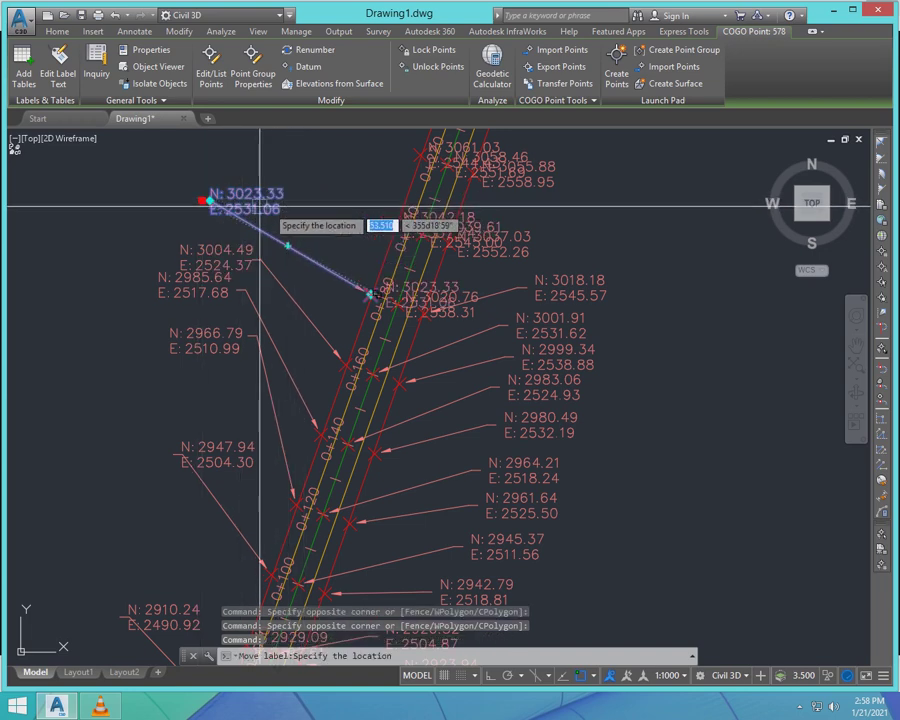
key(Escape)
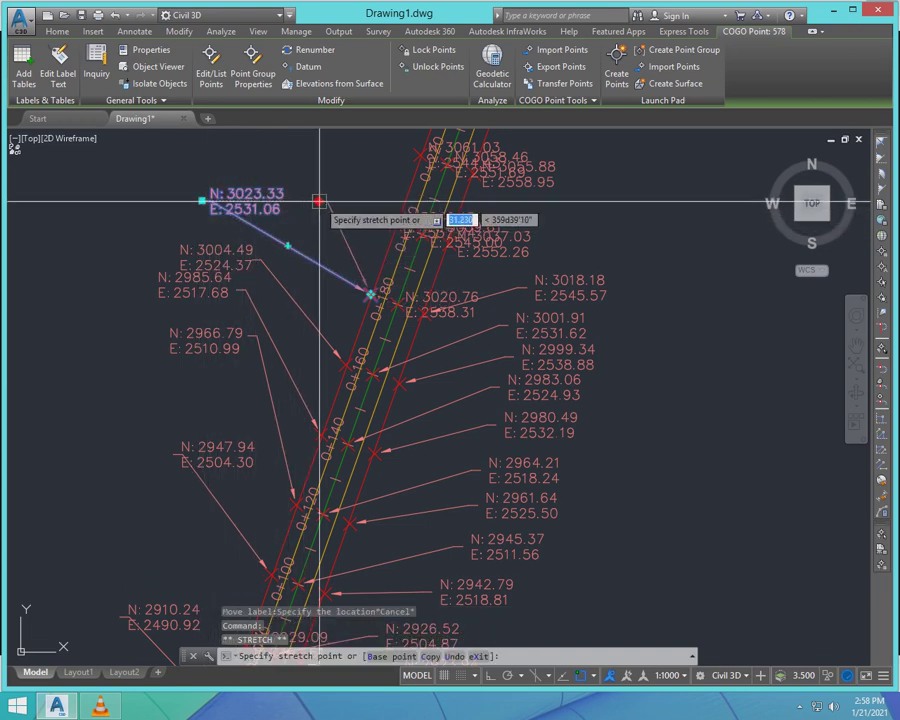
scroll(308, 205, up, 2)
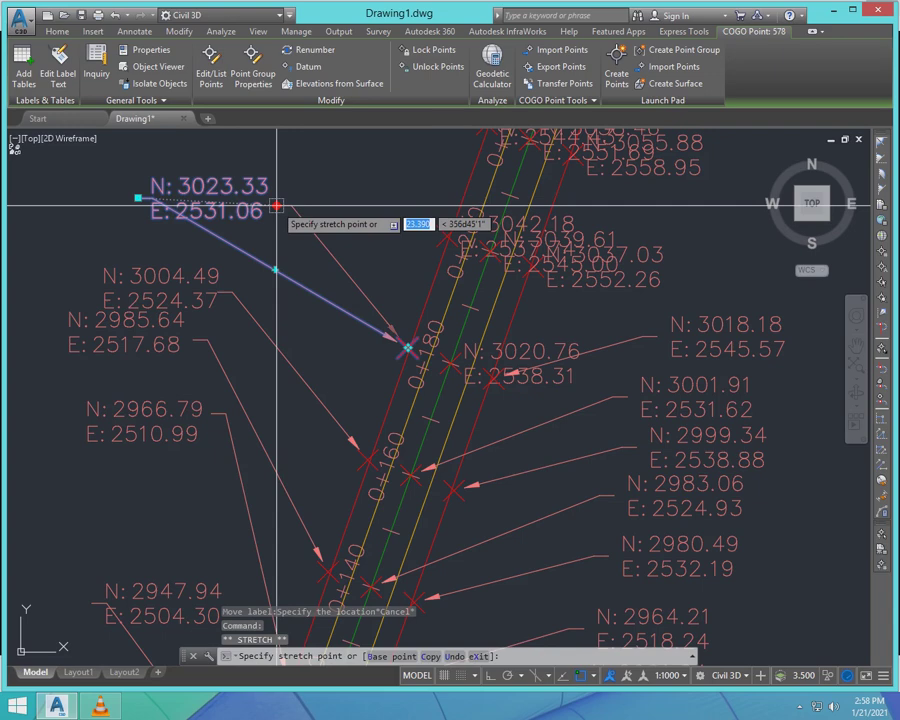
key(Escape)
key(Escape)
- Move the right-edge coordinate label at station 0+200 to the right of the road, above the right-edge 0+180 label
scroll(260, 220, down, 4)
scroll(277, 228, down, 2)
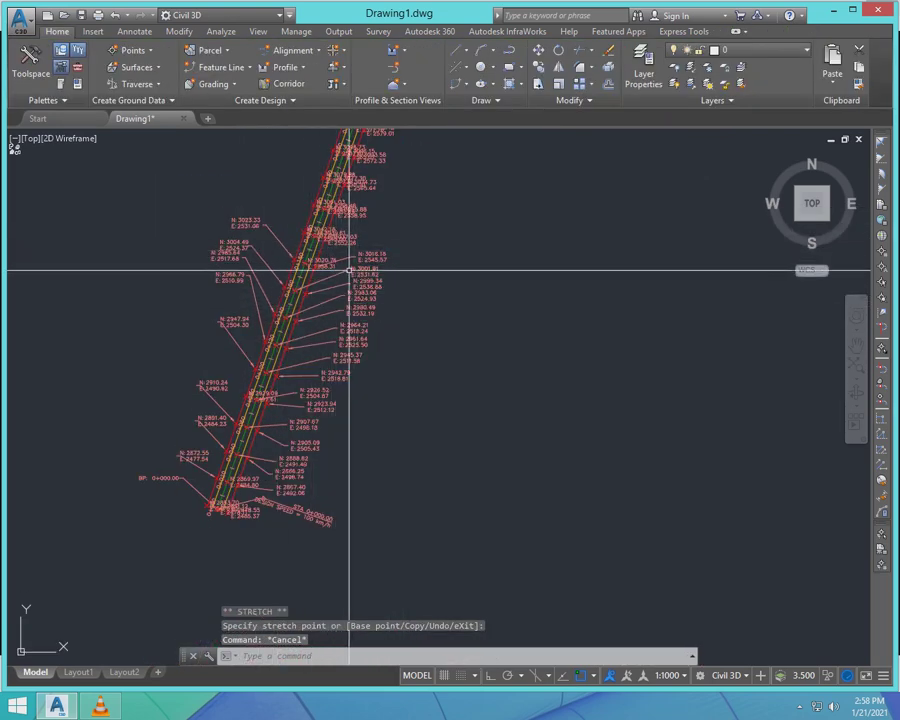
scroll(344, 249, up, 4)
click(344, 218)
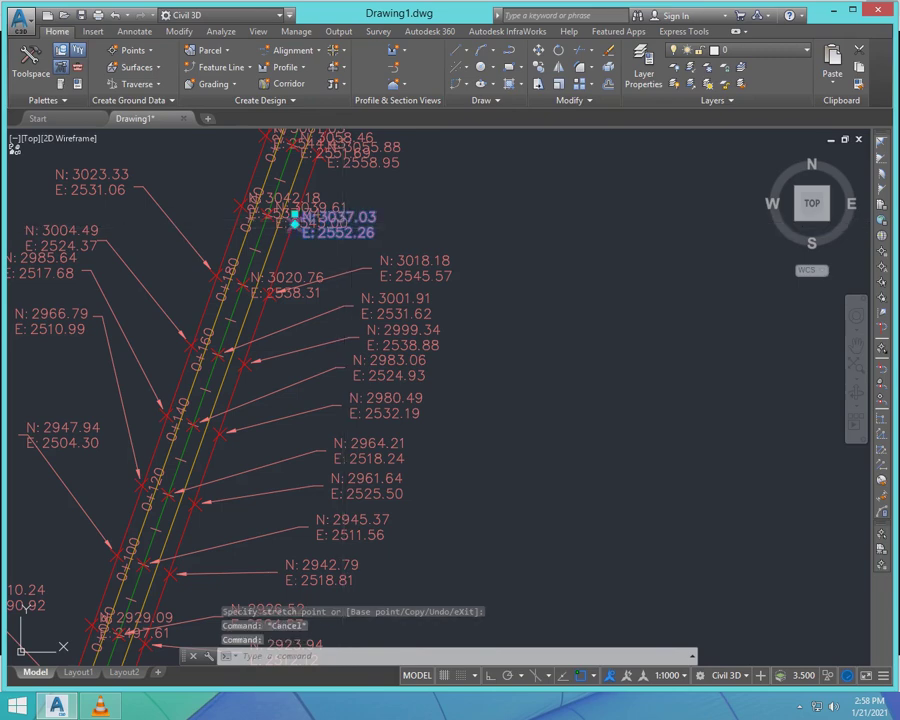
click(294, 215)
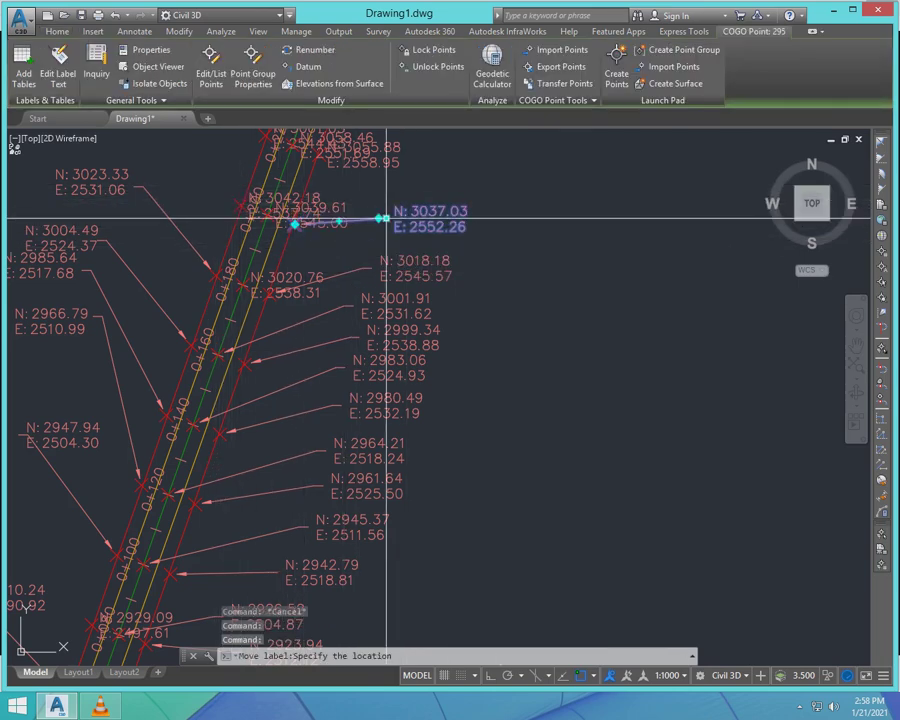
- Move the left-edge coordinate label at station 0+200 to the left of the road, above the left-edge 0+180 label
scroll(394, 257, down, 5)
scroll(428, 321, up, 6)
scroll(428, 322, up, 2)
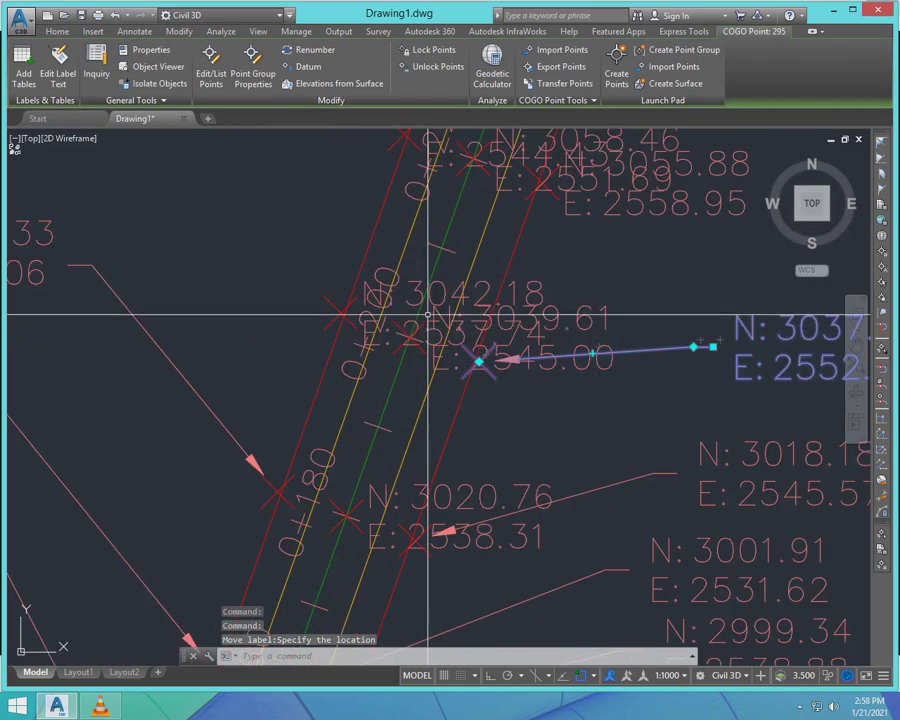
click(421, 286)
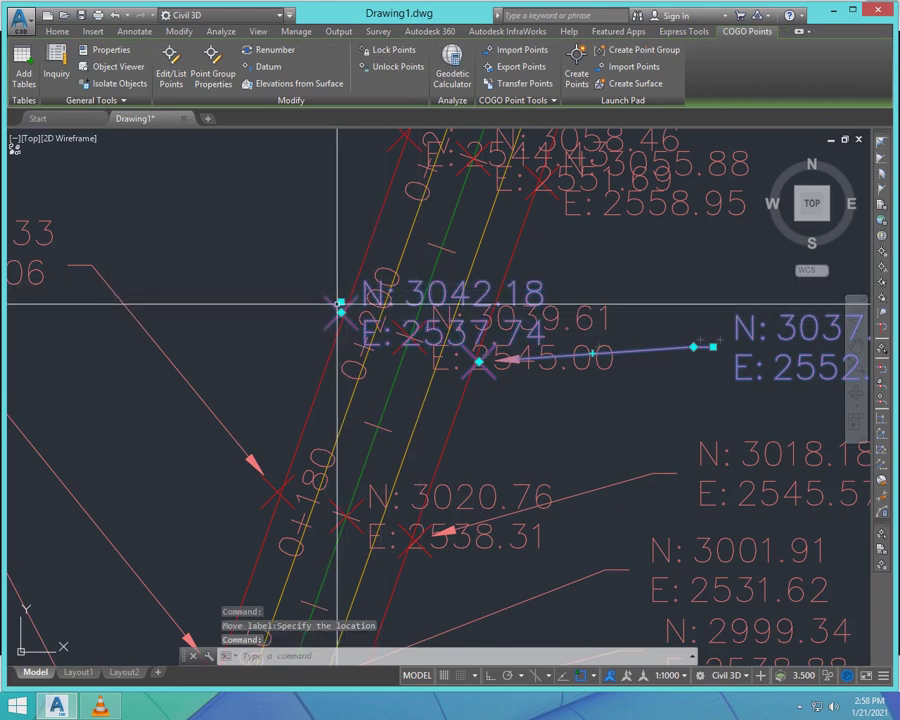
click(340, 301)
scroll(137, 211, down, 2)
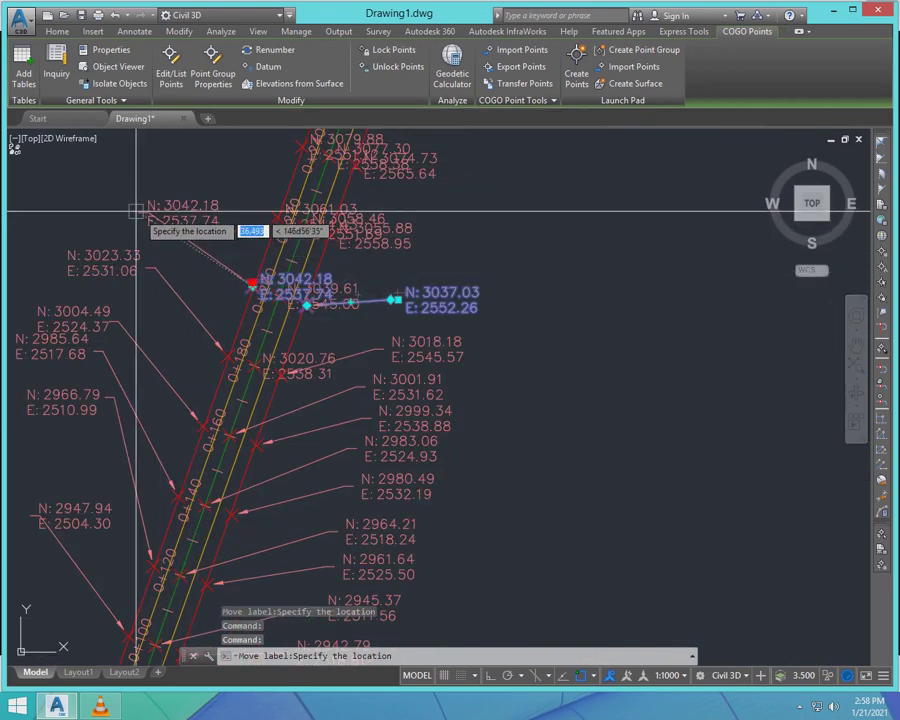
scroll(137, 211, up, 4)
click(166, 238)
scroll(238, 266, down, 1)
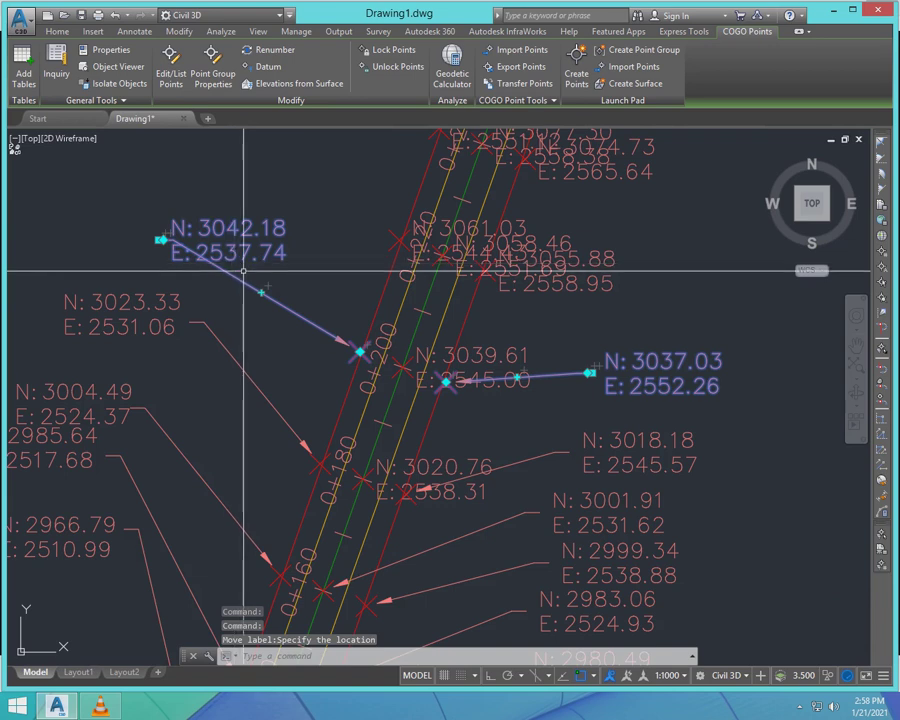
- Try to stretch the leader of the left-edge label at station 0+200 and undo the grip edit
click(360, 352)
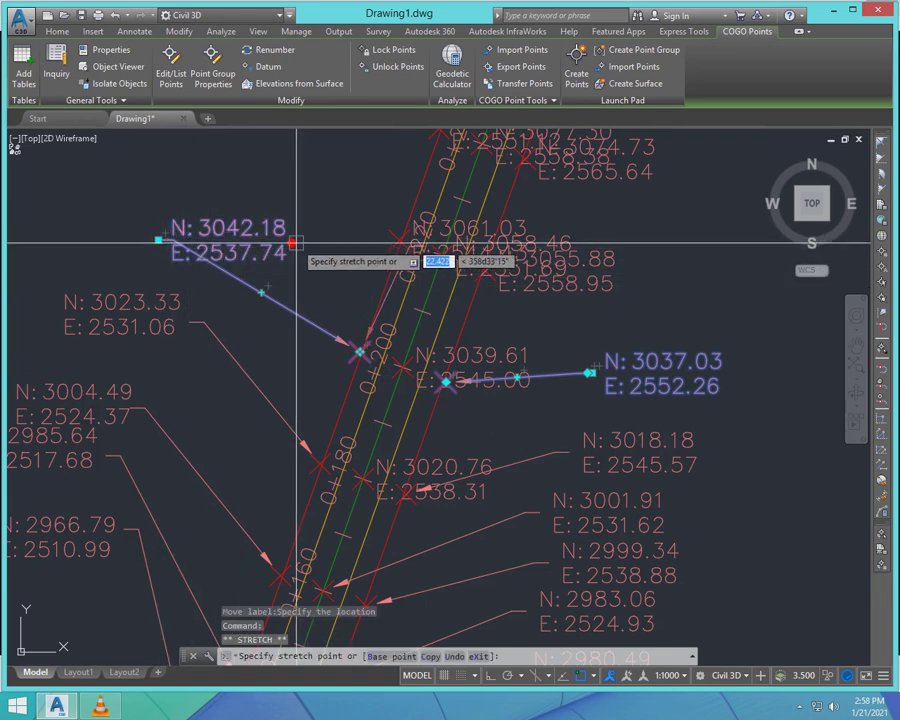
click(223, 240)
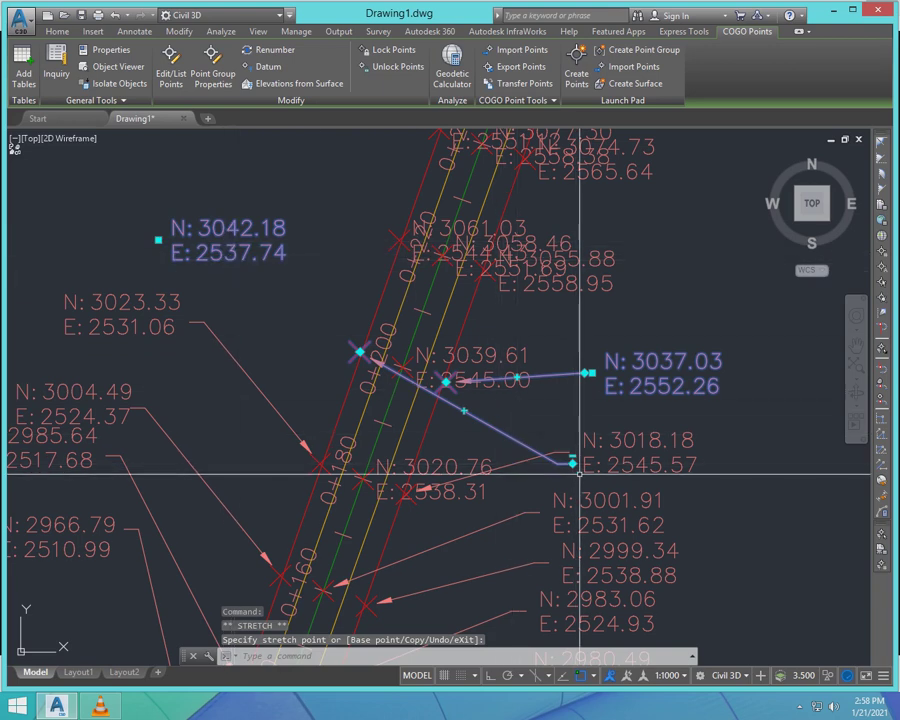
key(ctrl+z)
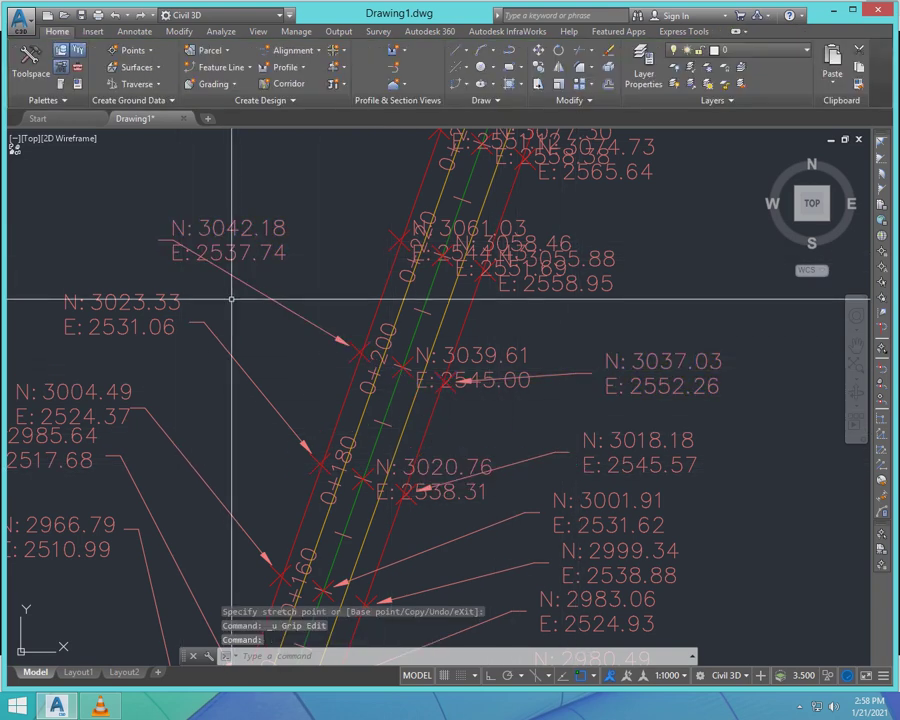
- Stretch the leader of the left-edge label at station 0+200 so it ends at the right of the text
click(162, 243)
scroll(167, 241, up, 4)
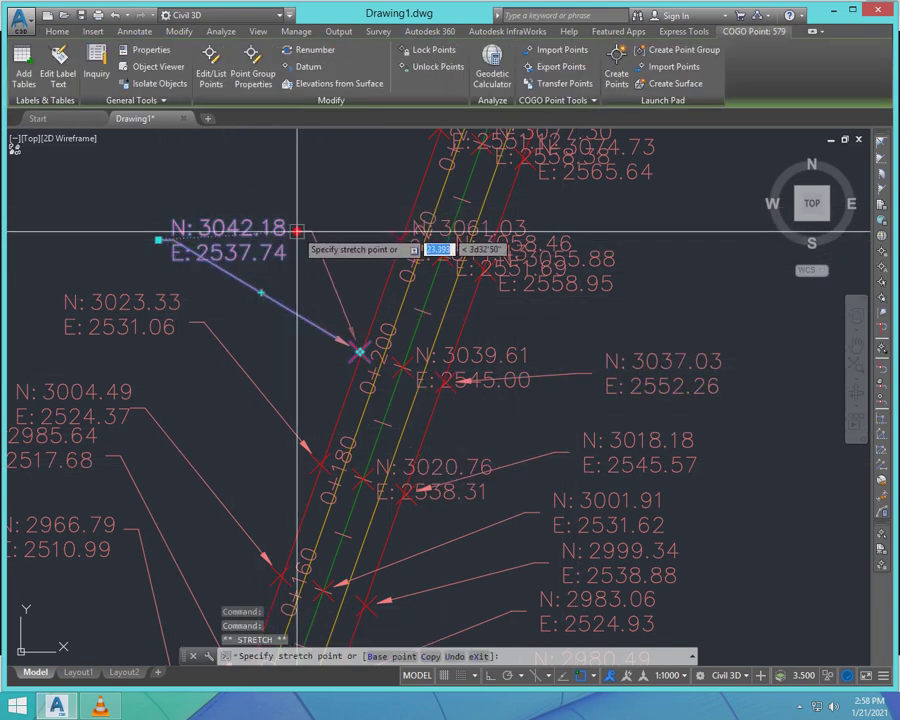
key(Escape)
scroll(309, 275, down, 5)
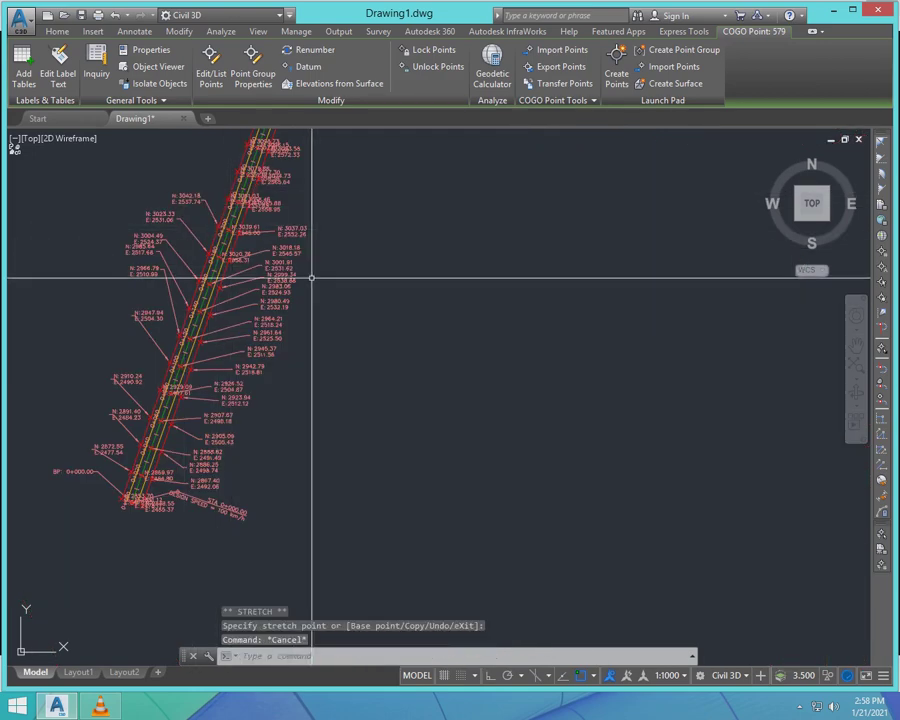
- Move the centerline coordinate label at station 0+200 to the right of the road, above the right-edge 0+200 label
scroll(206, 180, up, 4)
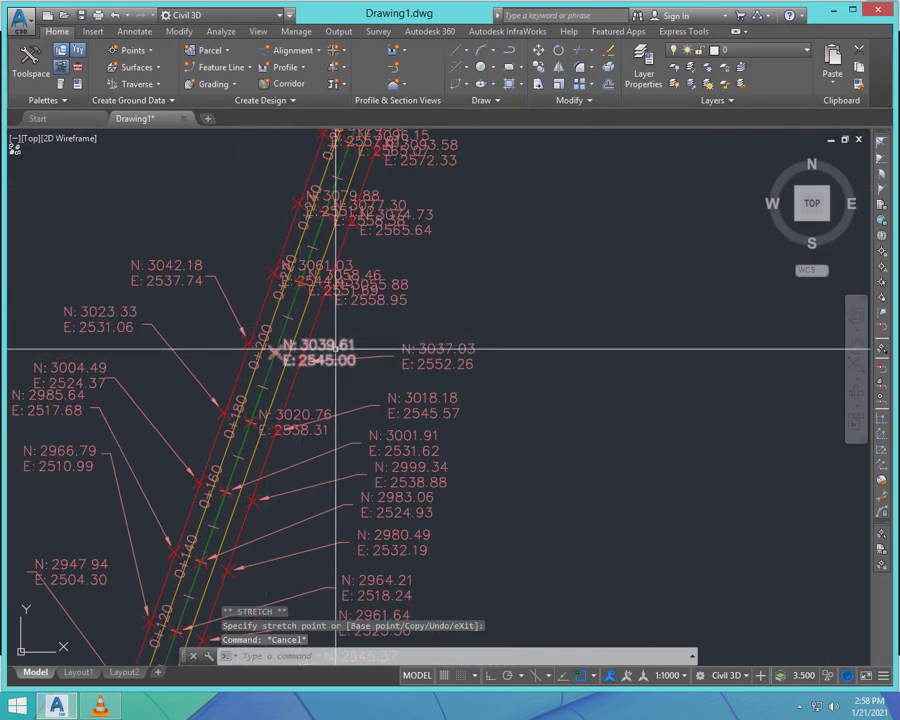
click(300, 356)
click(276, 344)
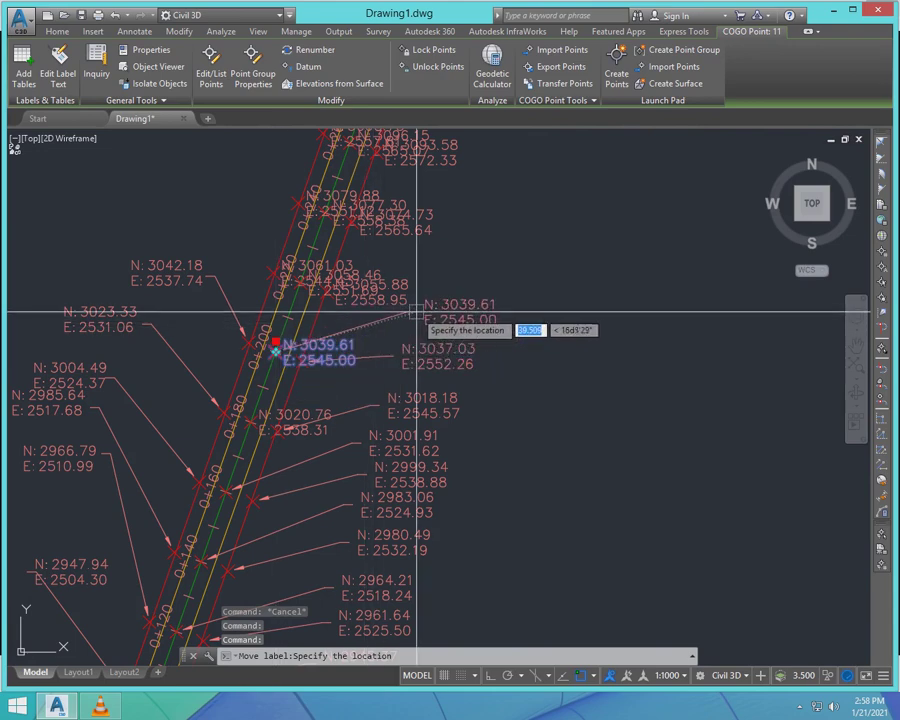
scroll(380, 330, up, 3)
click(370, 332)
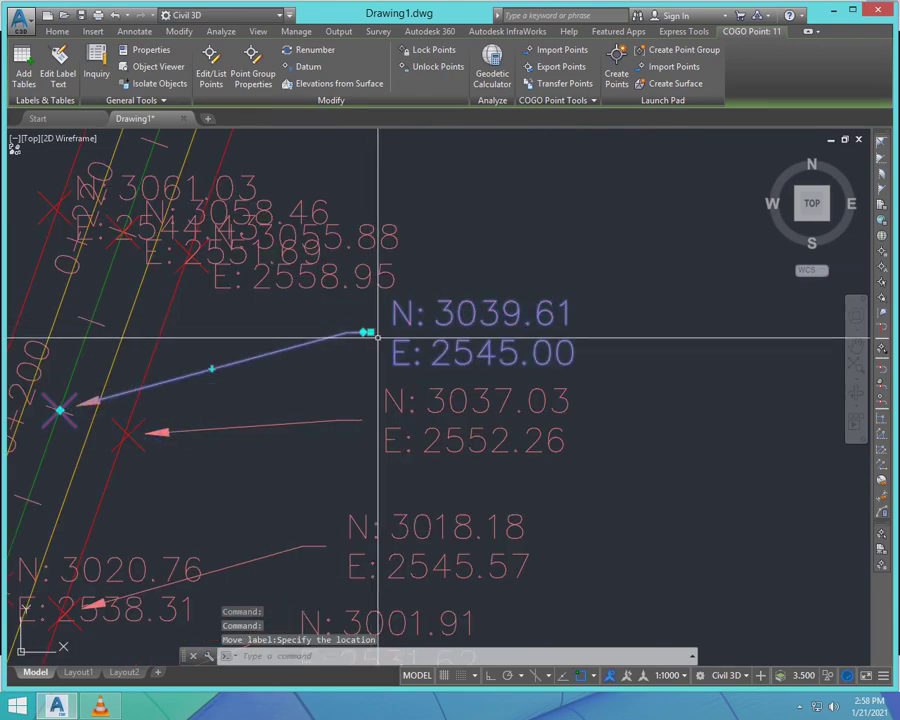
scroll(430, 296, down, 8)
- Move the right-edge coordinate label at station 0+220 to the right of the road, above the centerline 0+200 label
scroll(433, 350, up, 7)
click(433, 350)
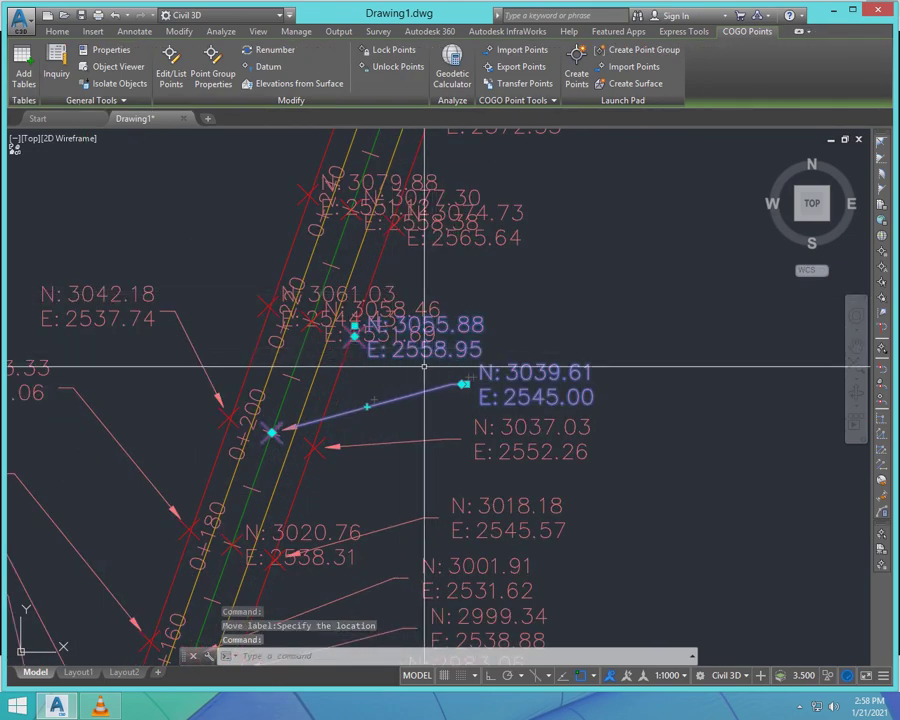
click(355, 325)
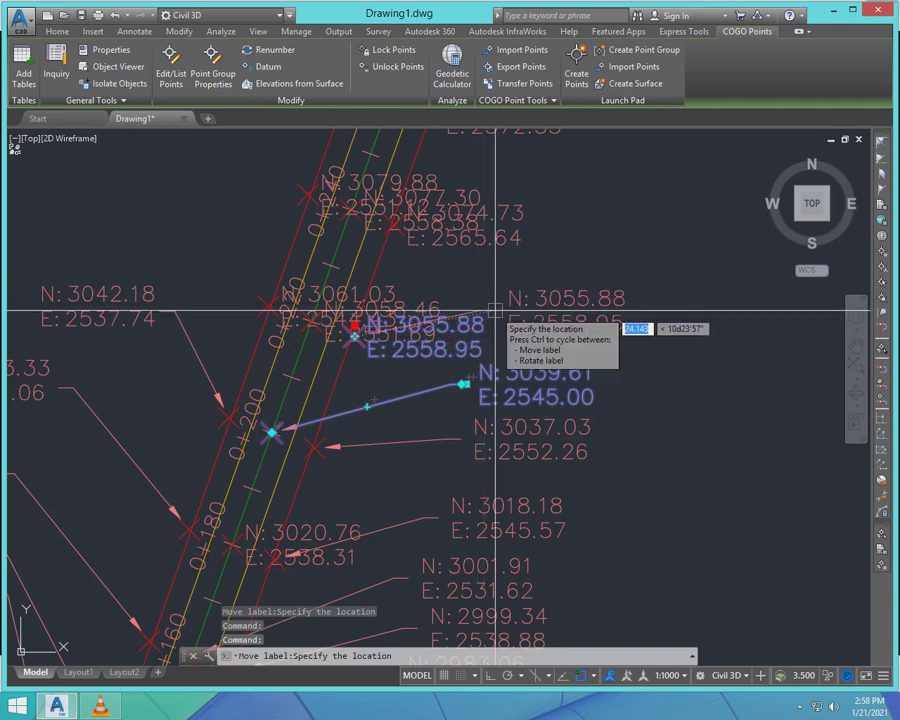
key(Escape)
scroll(480, 305, down, 3)
scroll(376, 295, up, 5)
key(Escape)
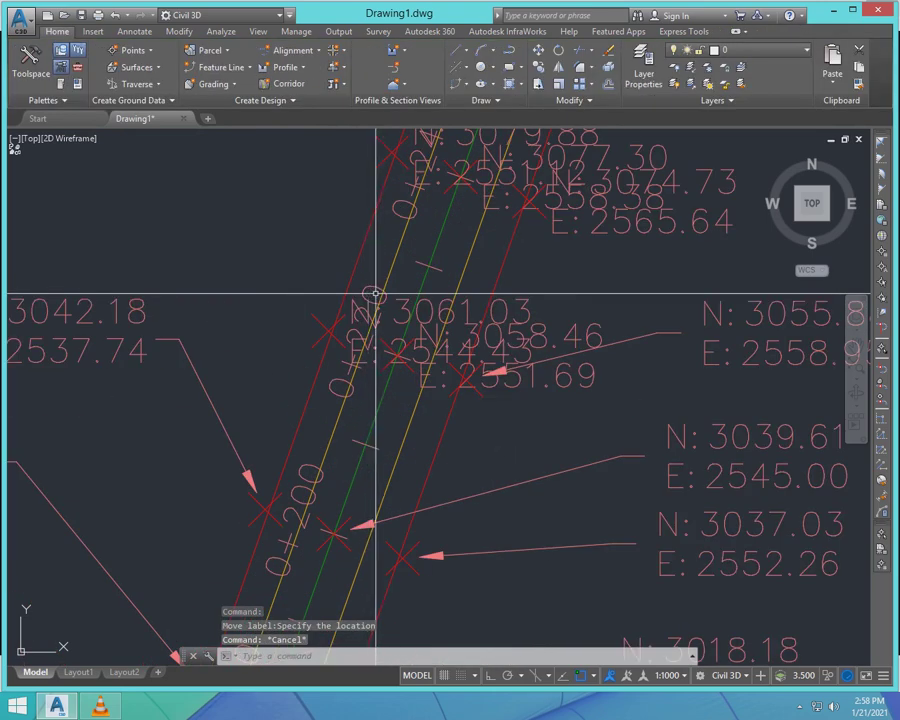
- Move the left-edge coordinate label at station 0+220 to the left of the road, above the left-edge 0+200 label
click(327, 317)
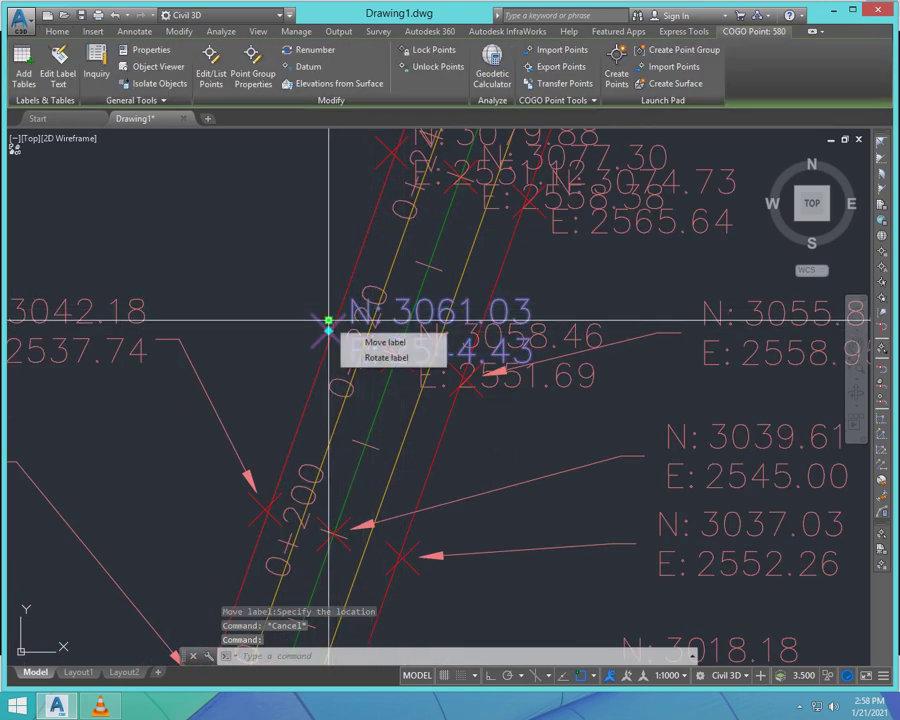
click(327, 317)
scroll(417, 355, down, 2)
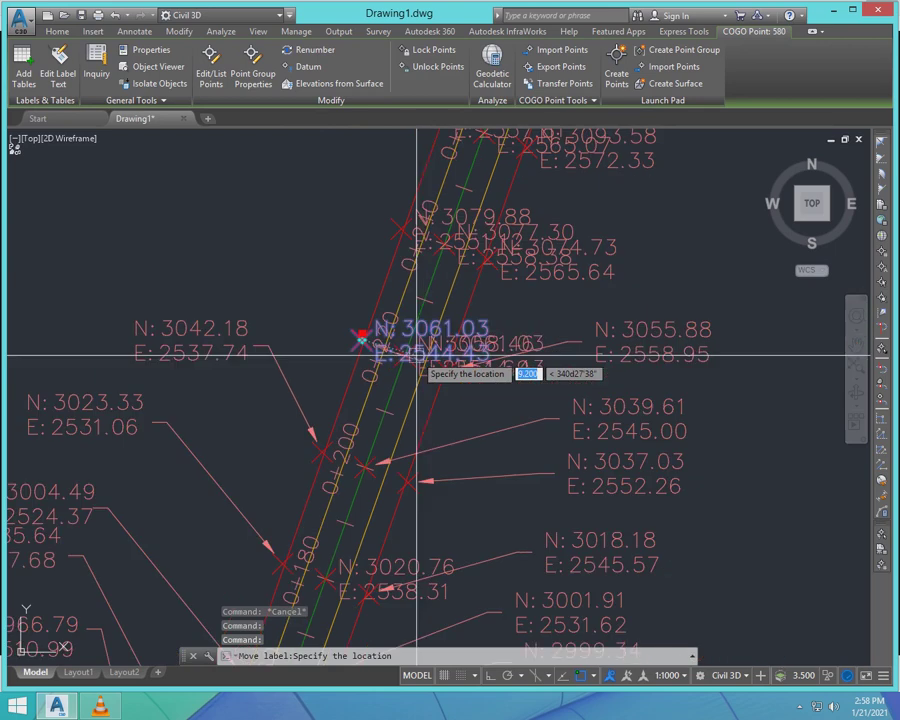
click(161, 280)
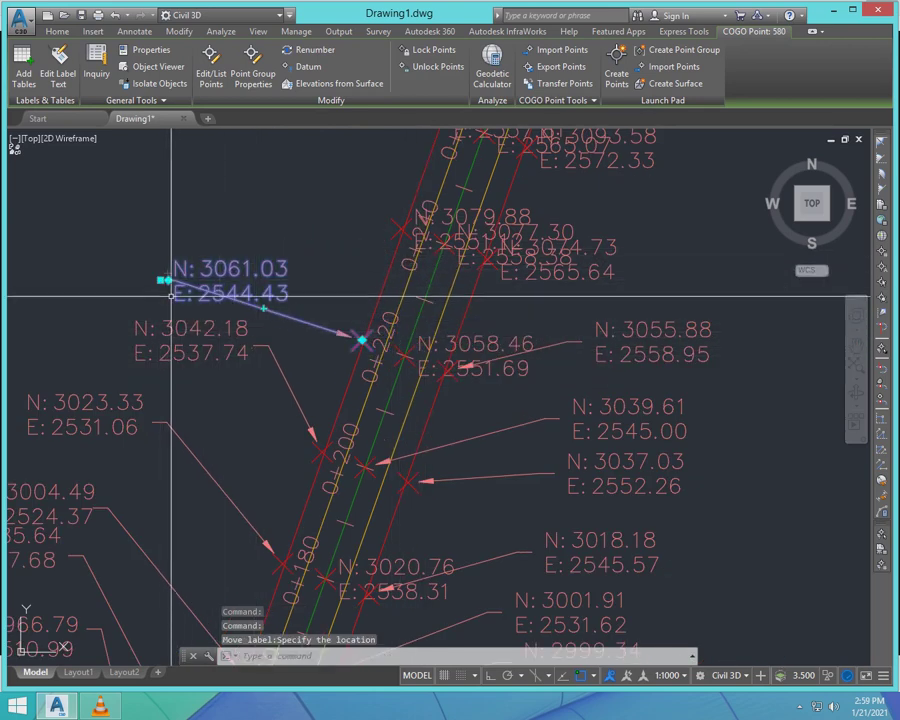
- Turn object snap off and stretch the leader of the left-edge label at station 0+220 to end at the right of the text
scroll(255, 285, up, 2)
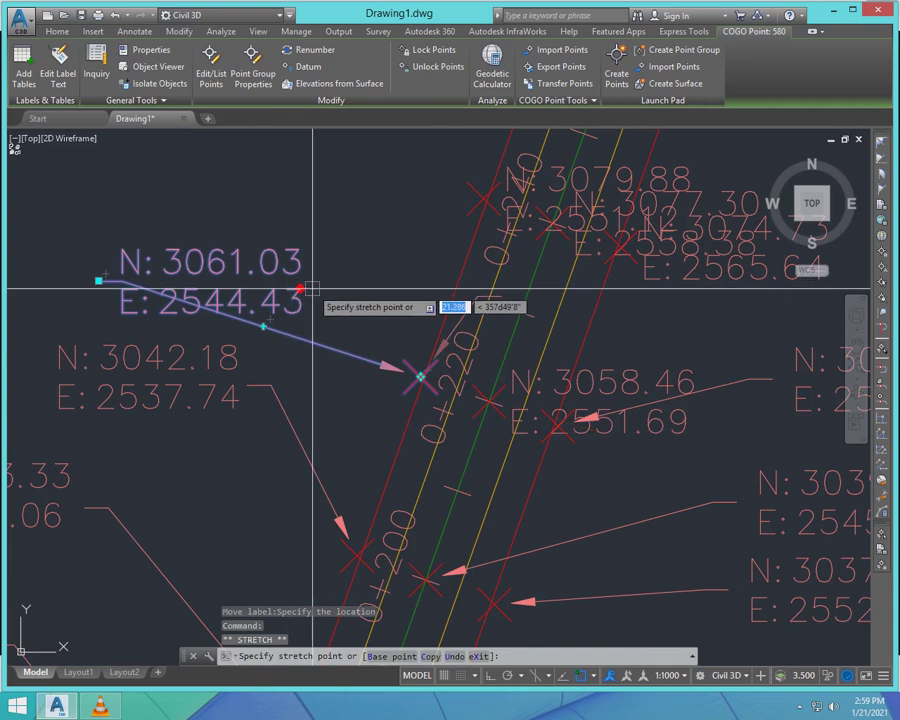
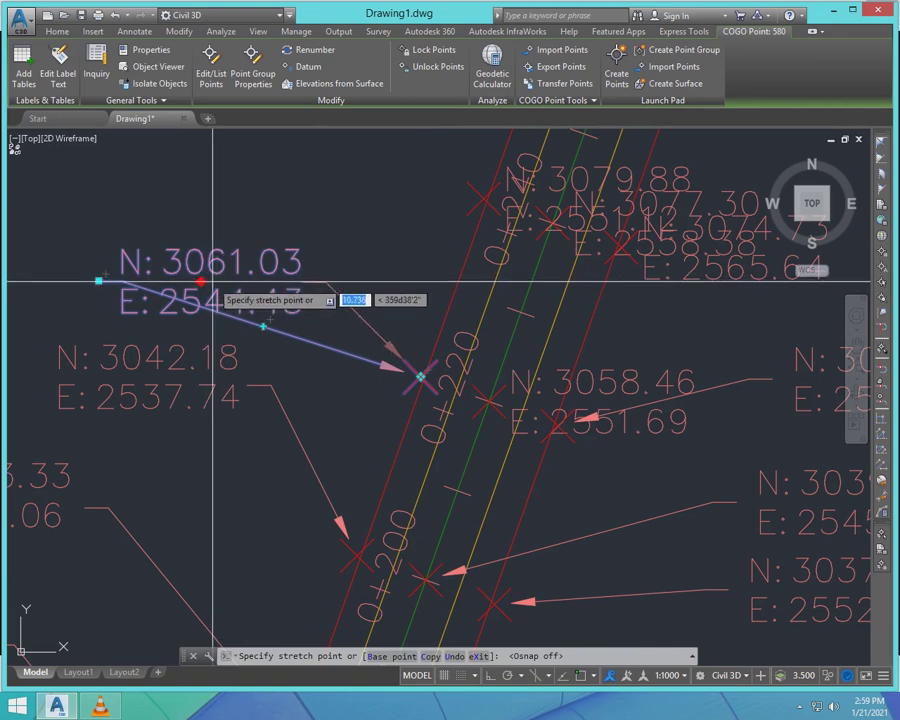
scroll(212, 284, down, 4)
key(Escape)
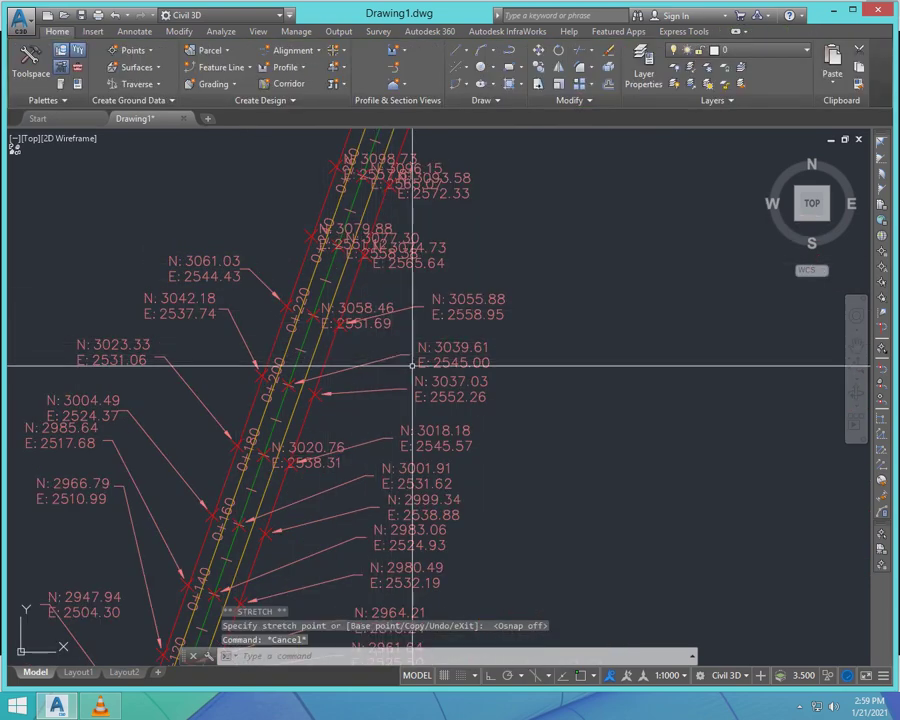
- Move the centerline coordinate label at station 0+220 to the right of the road, above the right-edge 0+220 label
scroll(366, 308, down, 2)
scroll(377, 309, up, 4)
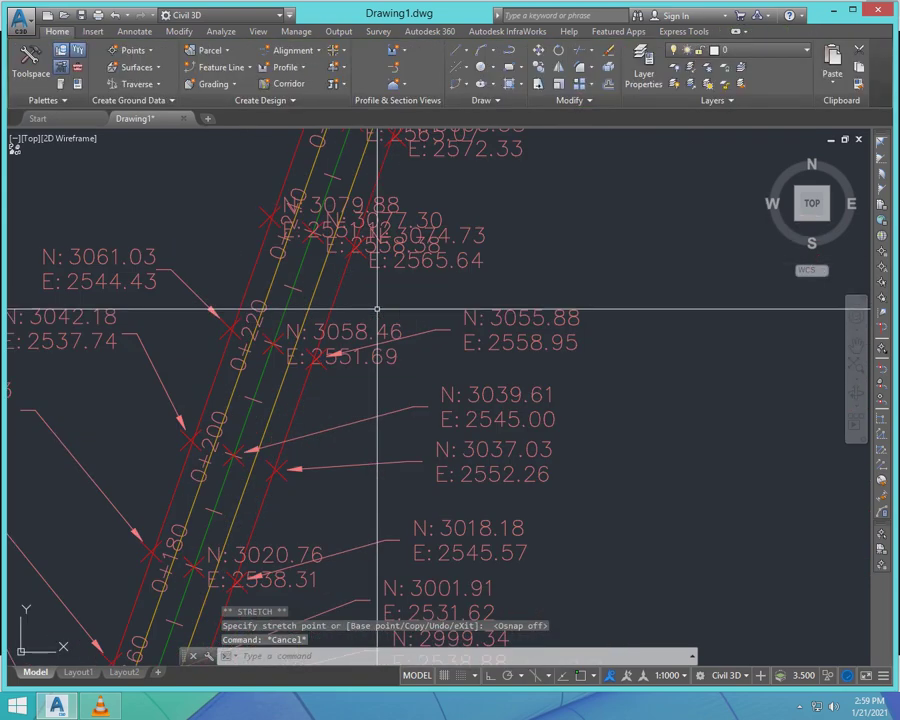
click(300, 331)
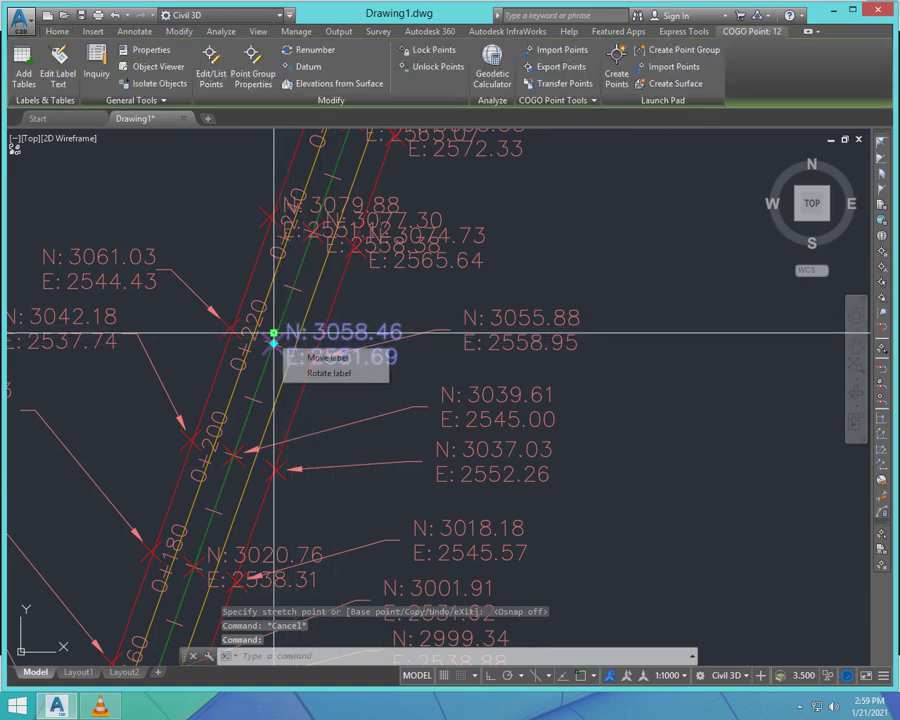
click(327, 357)
scroll(392, 297, up, 5)
scroll(362, 297, down, 3)
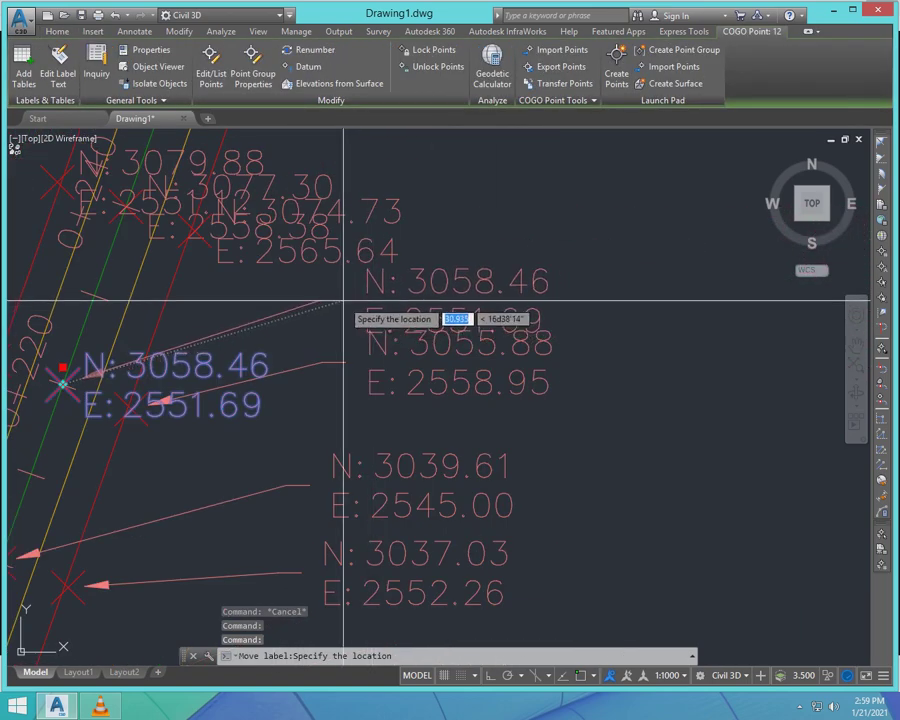
click(363, 288)
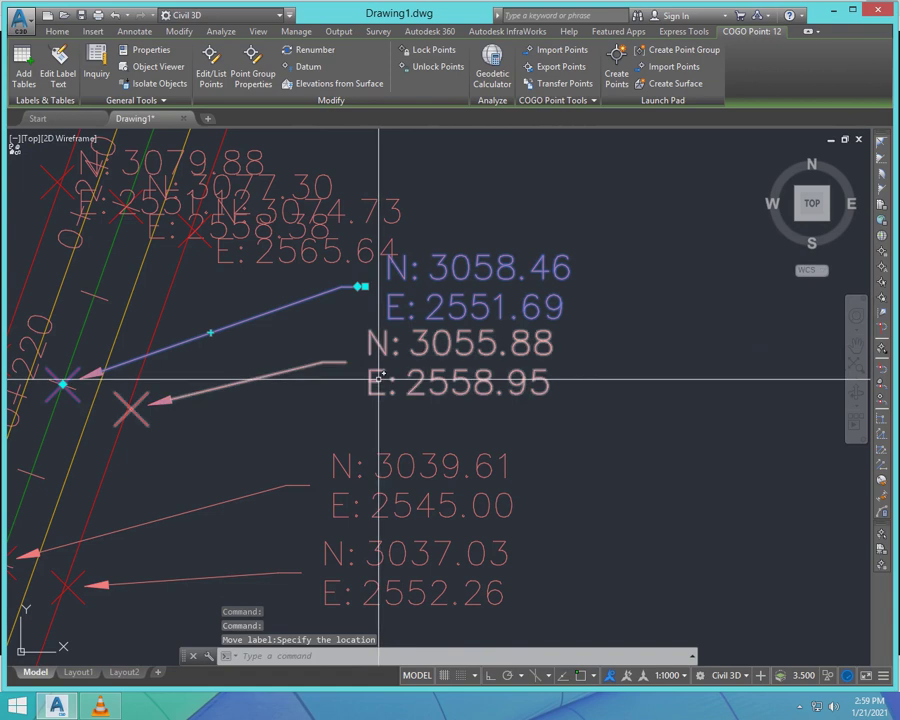
- Shift the right-edge label at station 0+220 down toward the road and the centerline 0+220 label farther right to separate them
click(352, 364)
click(345, 361)
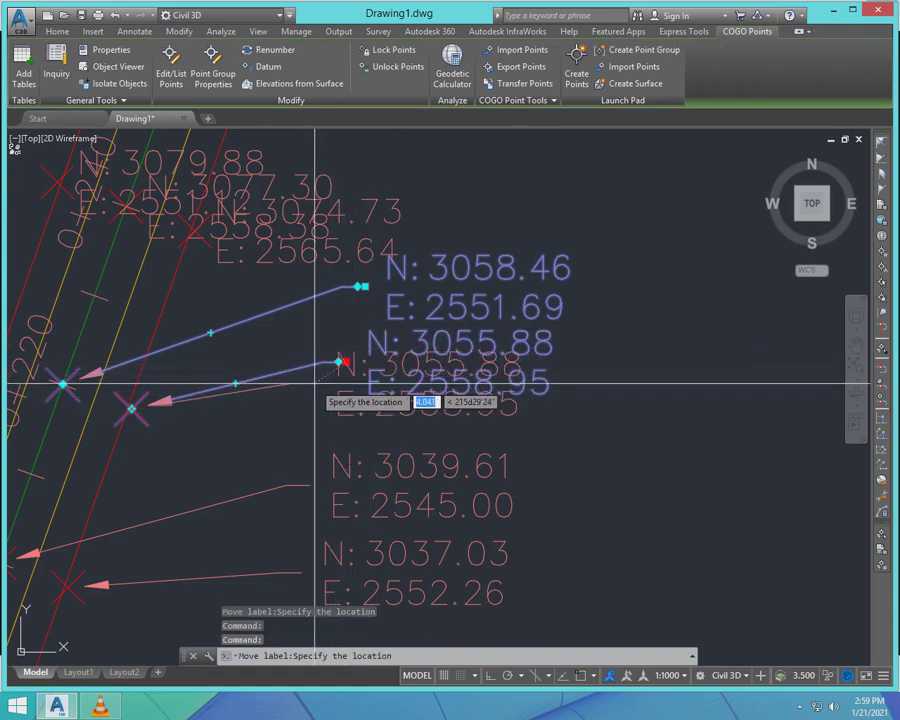
click(366, 288)
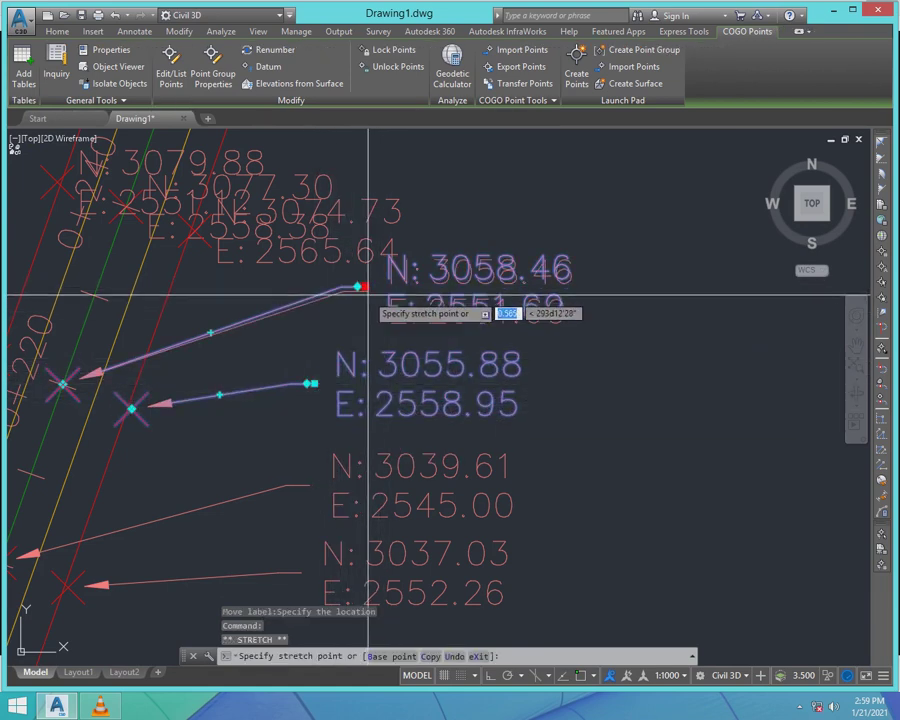
scroll(498, 270, down, 4)
scroll(498, 270, up, 4)
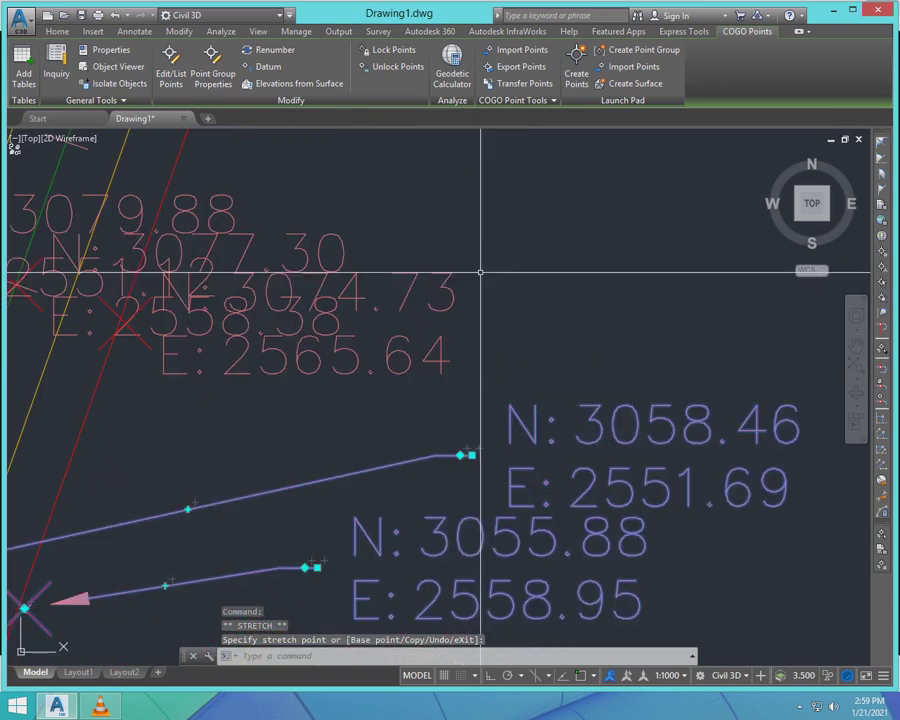
scroll(472, 455, down, 5)
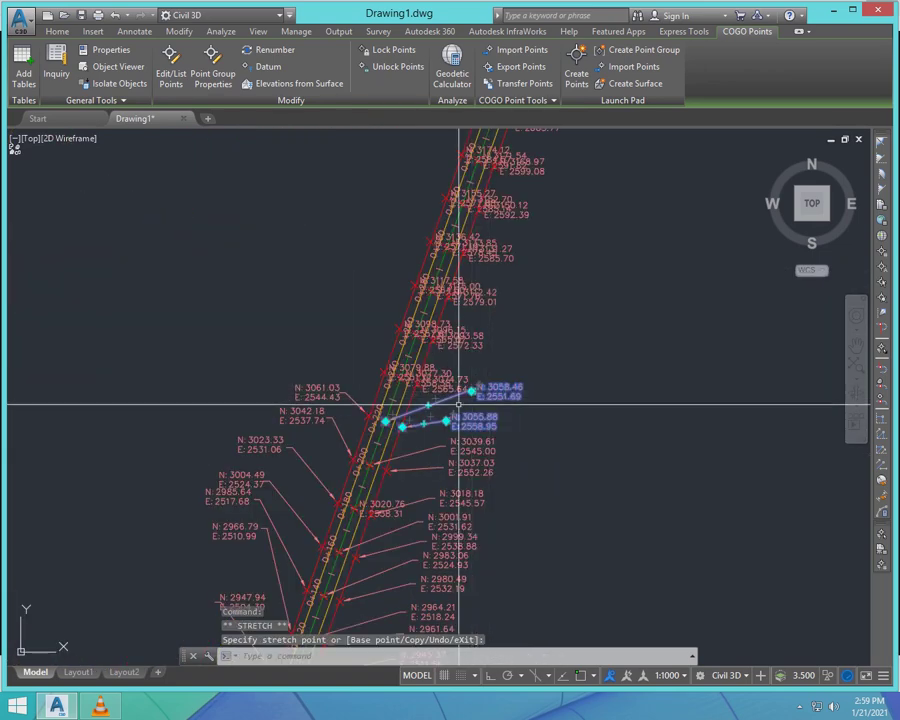
key(Escape)
- Move the left-edge coordinate label at station 0+240 to the left of the road, above the left-edge 0+220 label
scroll(376, 350, up, 4)
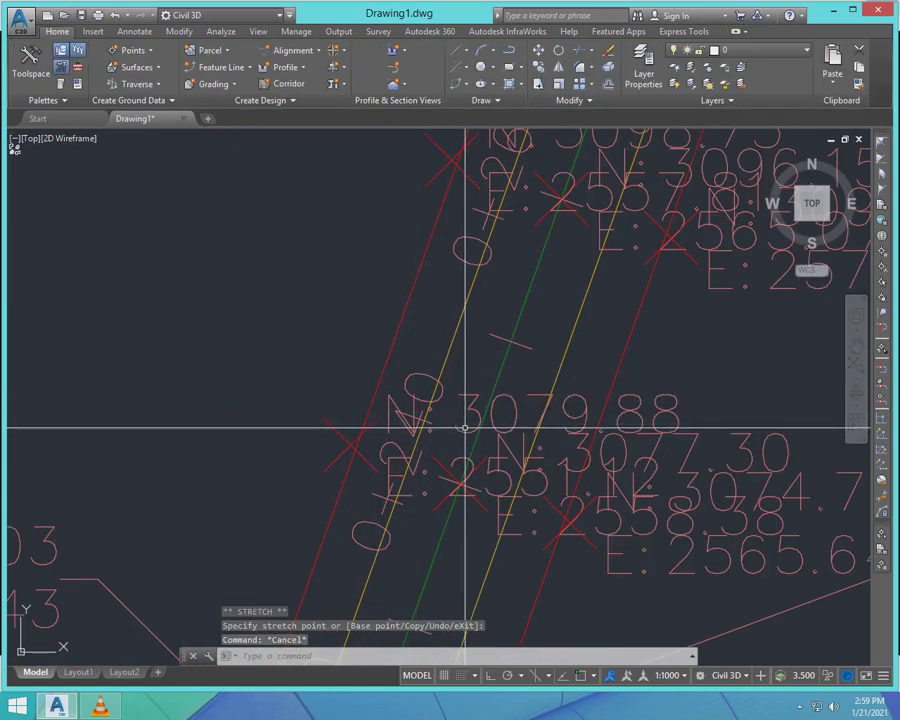
click(351, 437)
click(351, 443)
scroll(372, 398, down, 5)
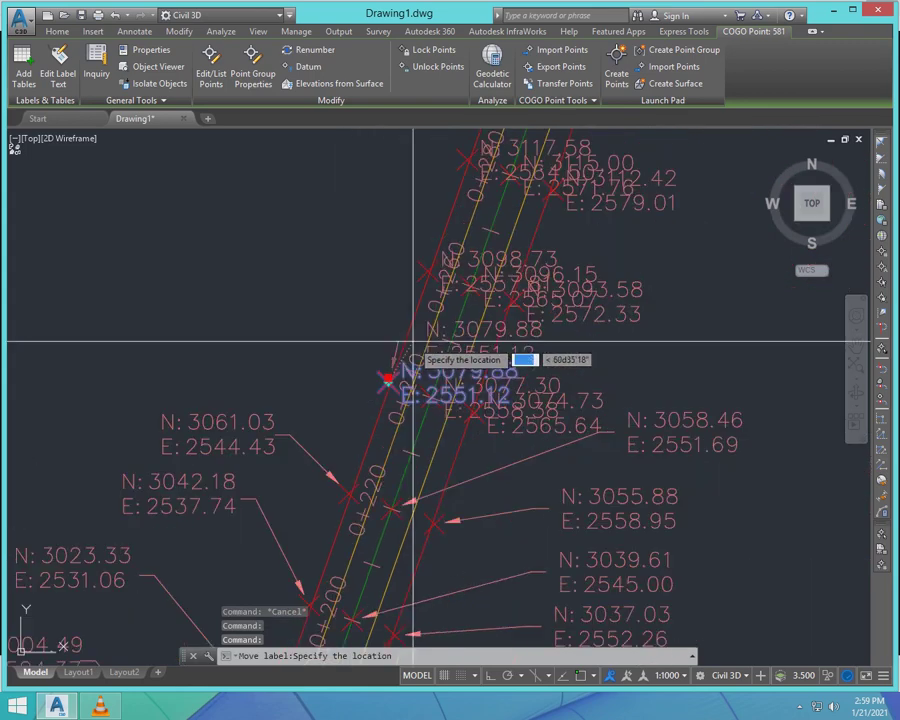
click(186, 343)
- Stretch the leader of the left-edge label at station 0+240 so it ends at the right of the text
click(186, 343)
scroll(312, 334, up, 4)
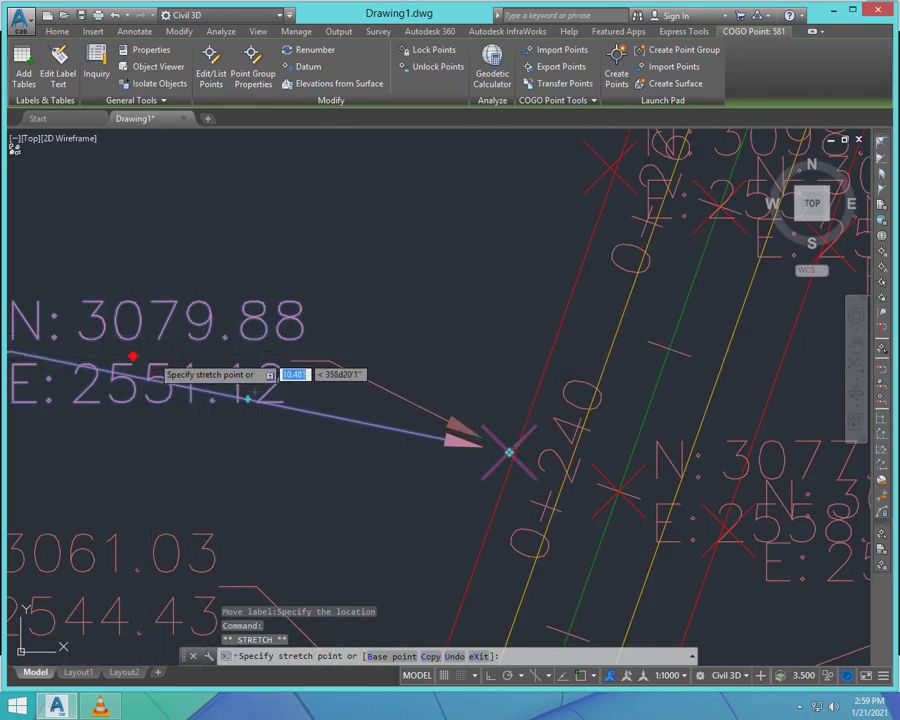
scroll(153, 355, down, 4)
key(Escape)
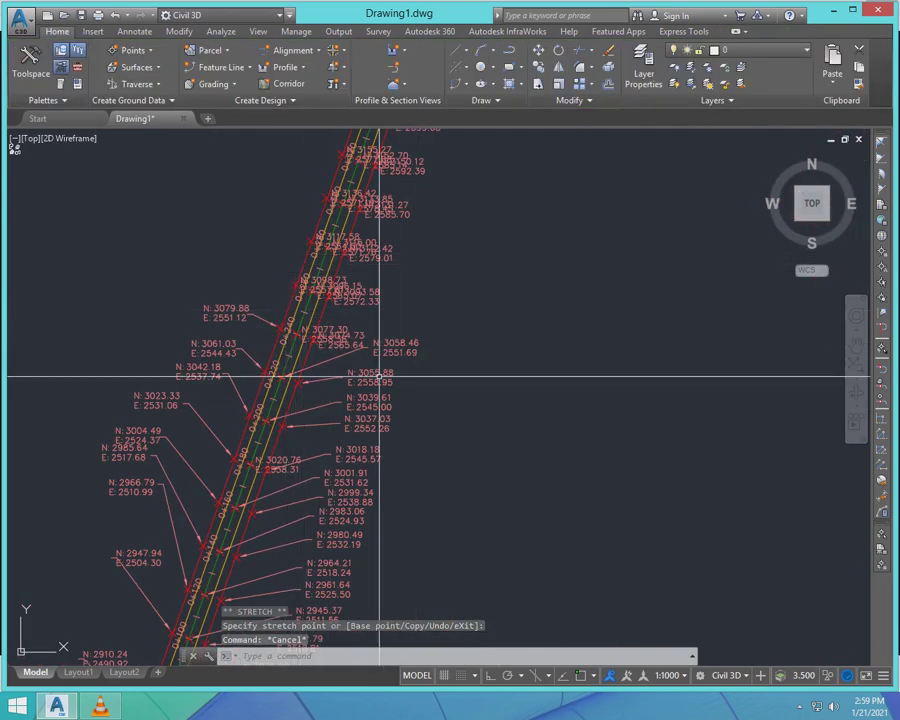
- Shift the centerline coordinate label at station 0+220 slightly down and left, closer to the right-edge 0+220 label
scroll(432, 348, up, 8)
scroll(391, 356, up, 2)
click(340, 276)
click(329, 255)
click(320, 267)
click(308, 264)
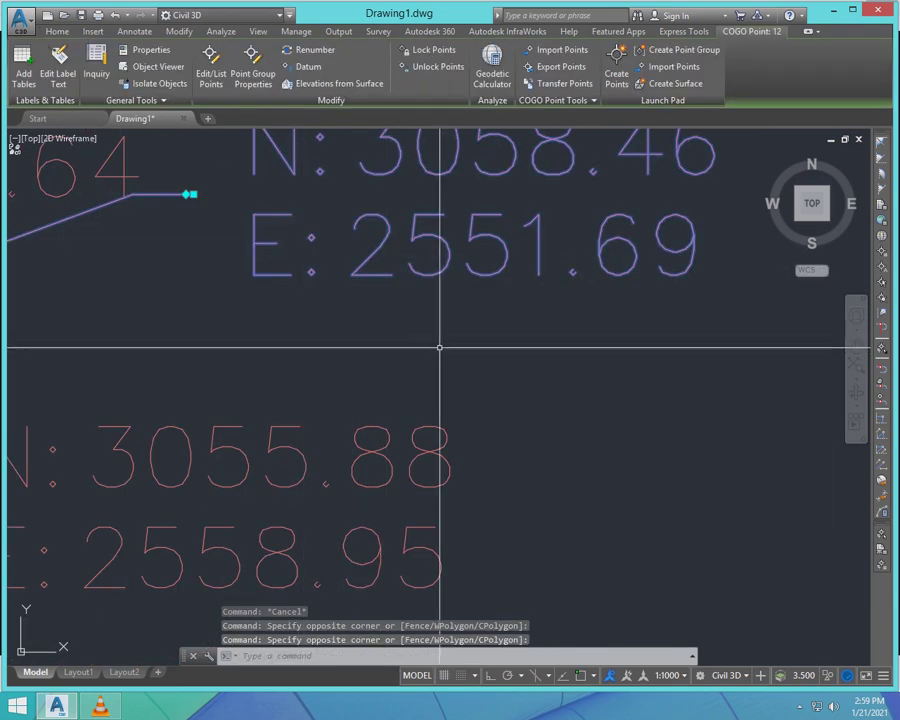
scroll(291, 241, down, 3)
scroll(297, 237, up, 3)
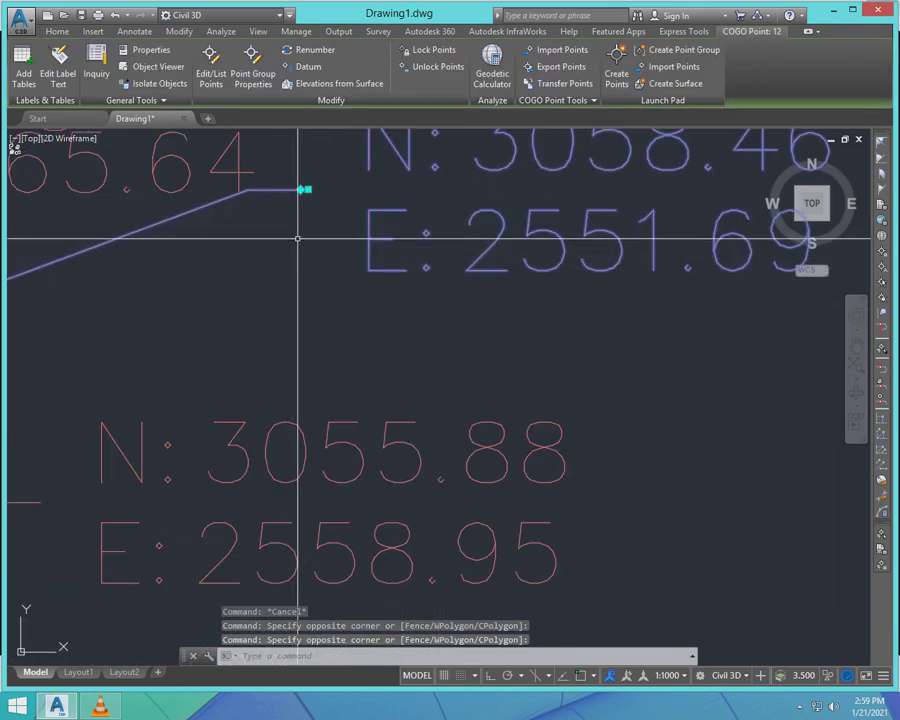
click(308, 188)
scroll(335, 327, down, 4)
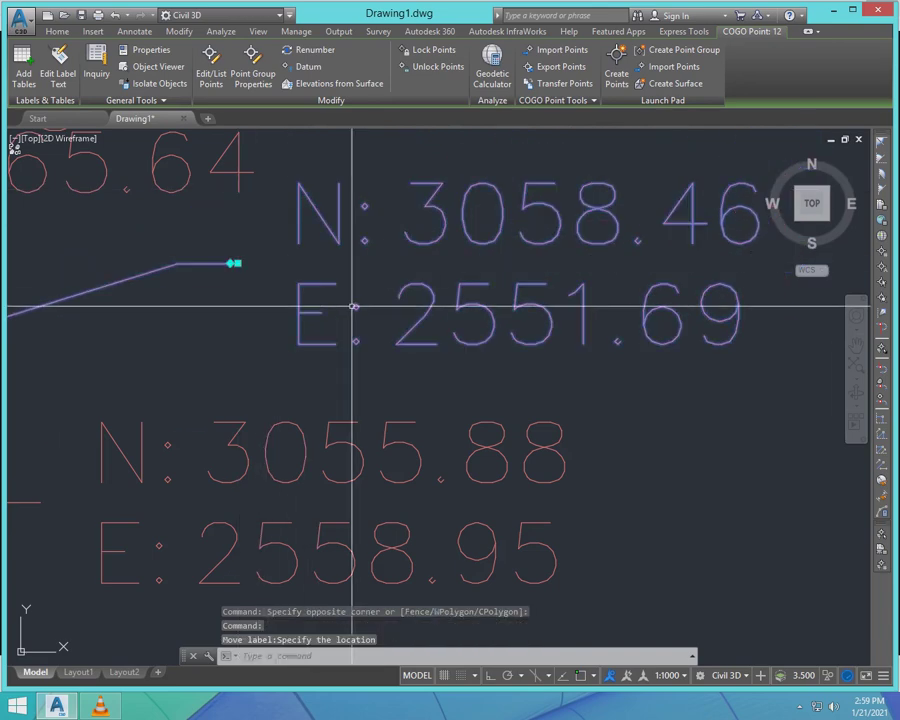
click(466, 287)
key(Escape)
- Move the right-edge coordinate label at station 0+240 to the right of the road, above the centerline 0+220 label
click(290, 260)
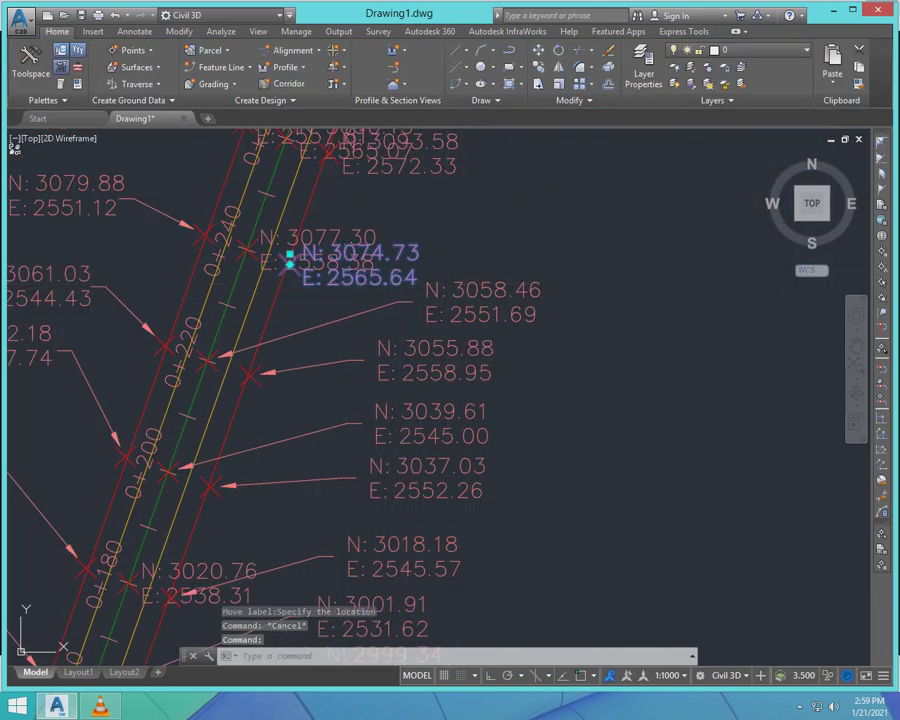
click(290, 255)
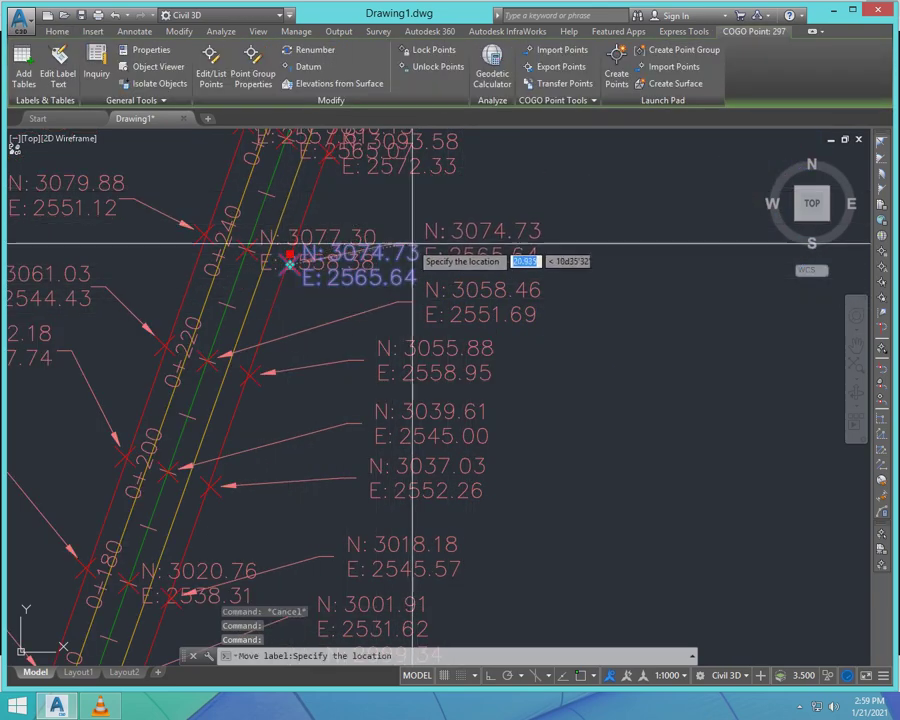
click(414, 238)
scroll(460, 304, down, 4)
scroll(396, 266, up, 6)
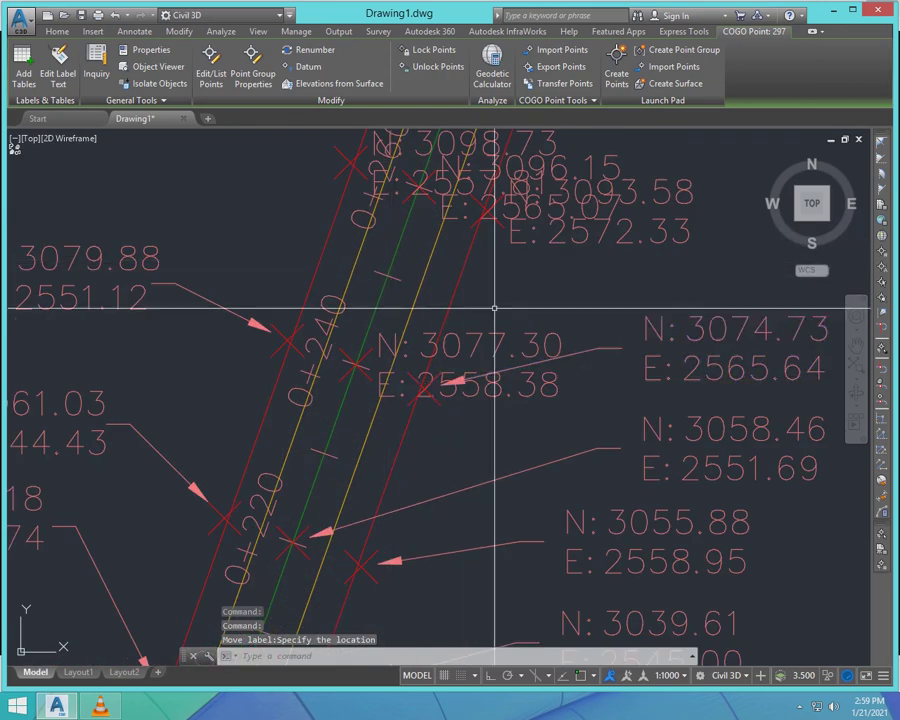
key(Escape)
- Move the left-edge coordinate label at station 0+260 to the left of the road, above the left-edge 0+240 label
scroll(461, 304, down, 2)
scroll(458, 195, up, 4)
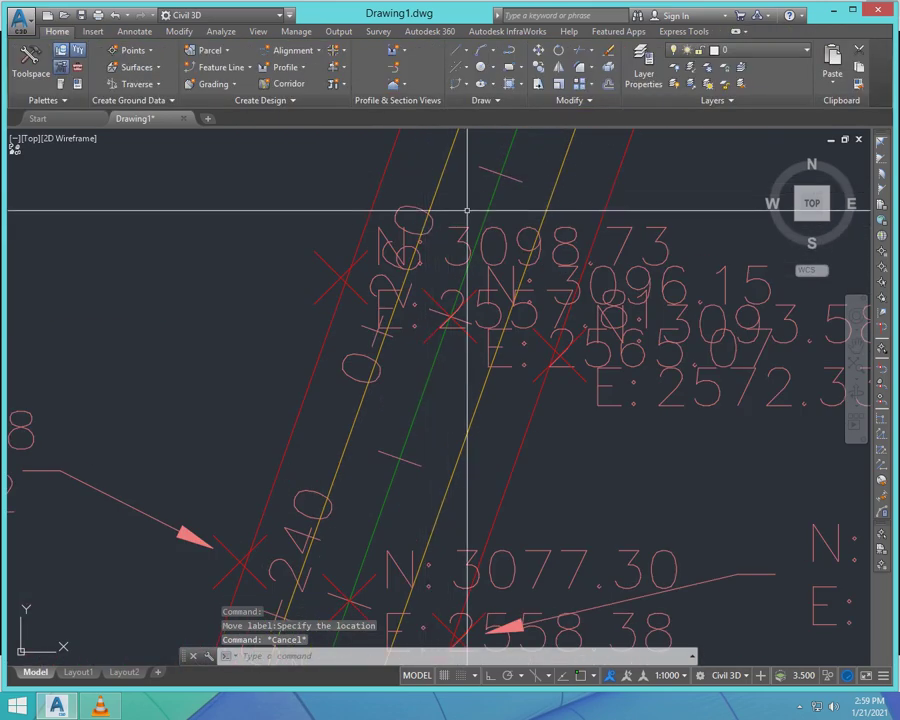
click(318, 303)
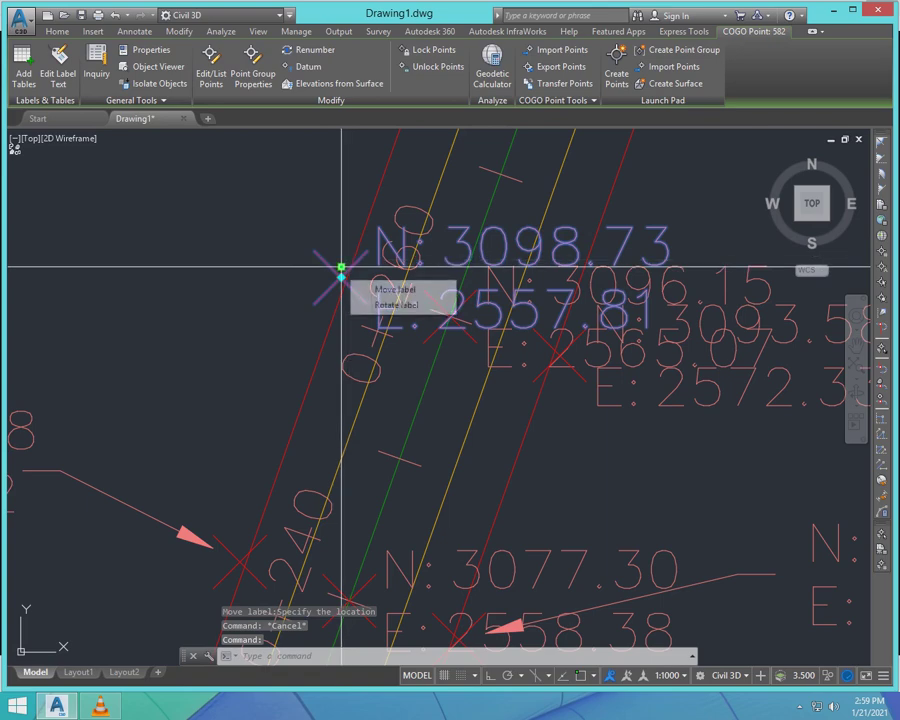
click(341, 268)
scroll(560, 400, down, 3)
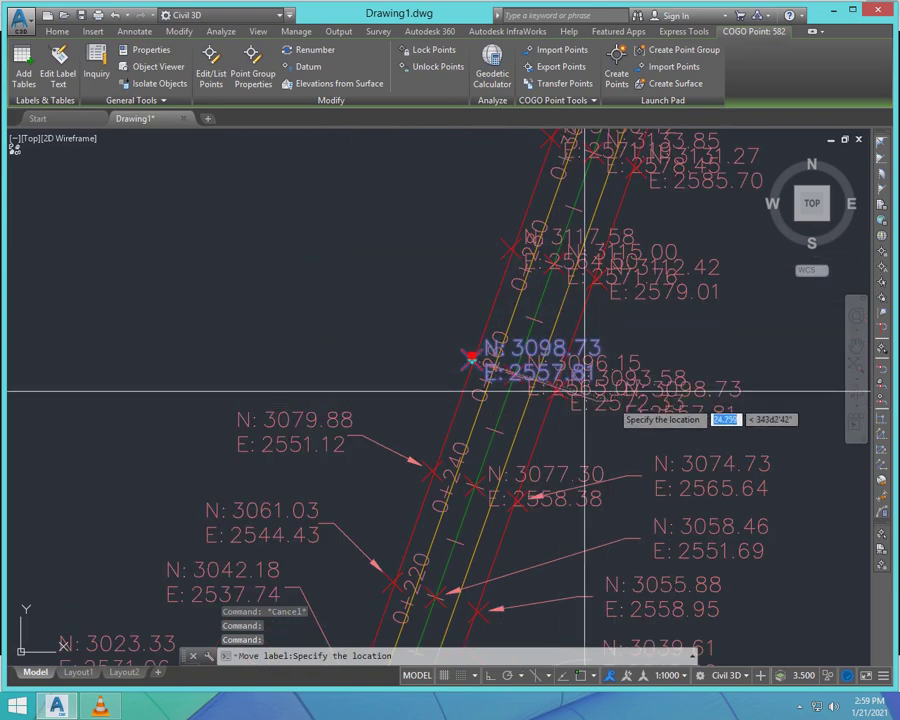
click(243, 356)
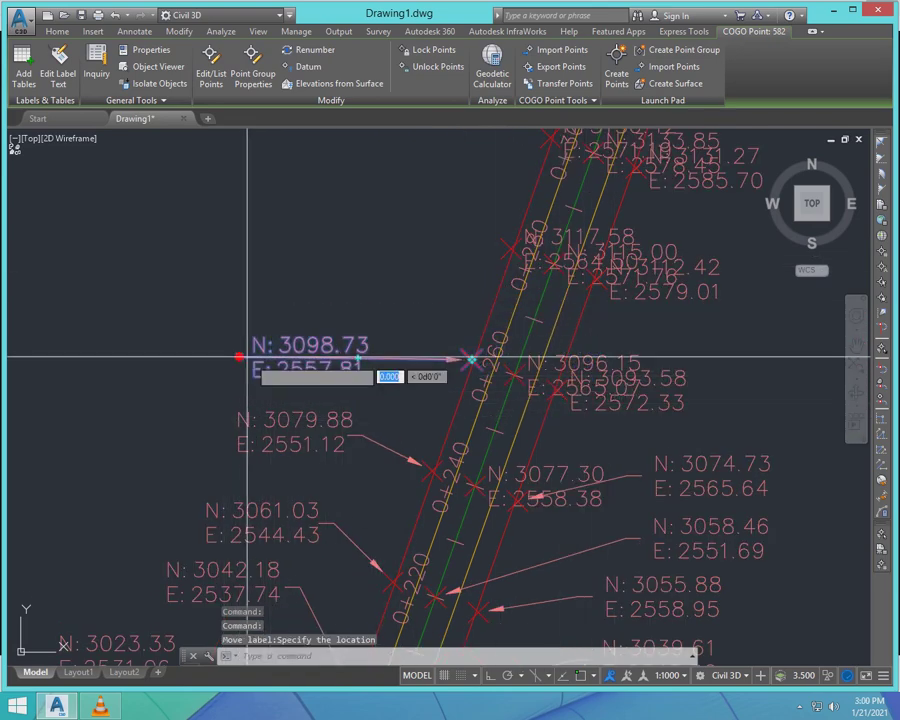
- Stretch the leader of the left-edge label at station 0+260 so it ends at the right of the text
scroll(382, 366, up, 4)
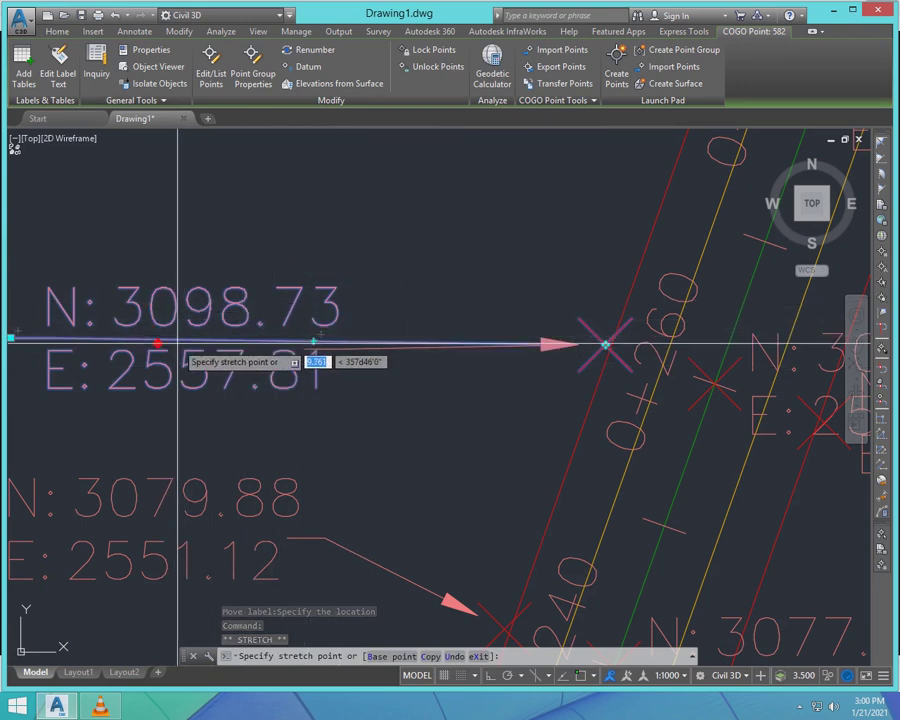
key(Escape)
scroll(200, 350, down, 4)
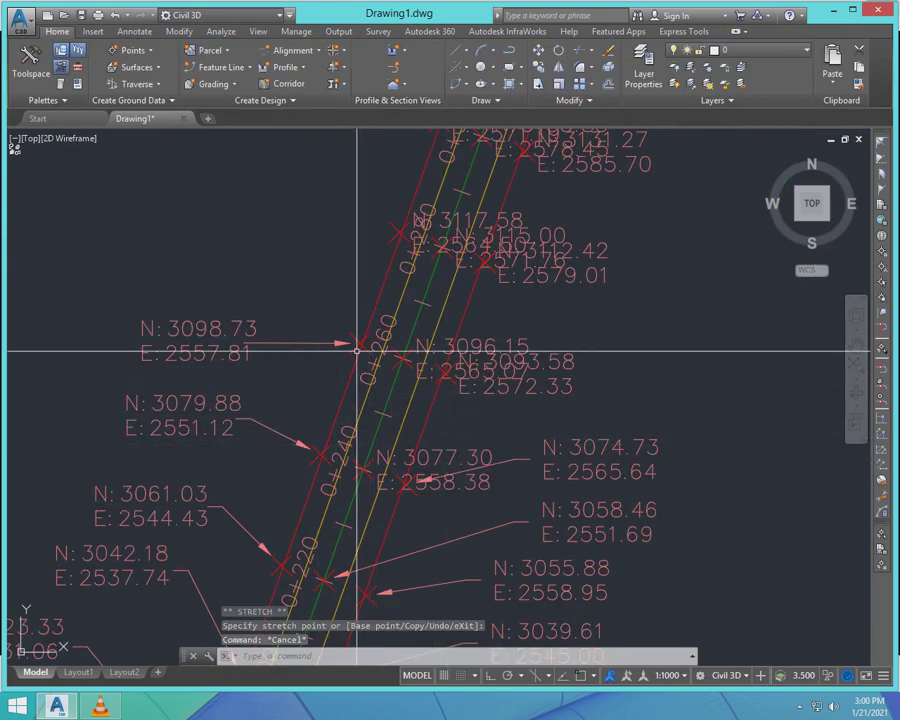
- Move the right-edge and centerline coordinate labels at station 0+260 to the right of the road, placing the centerline label above the right-edge one
scroll(442, 360, up, 2)
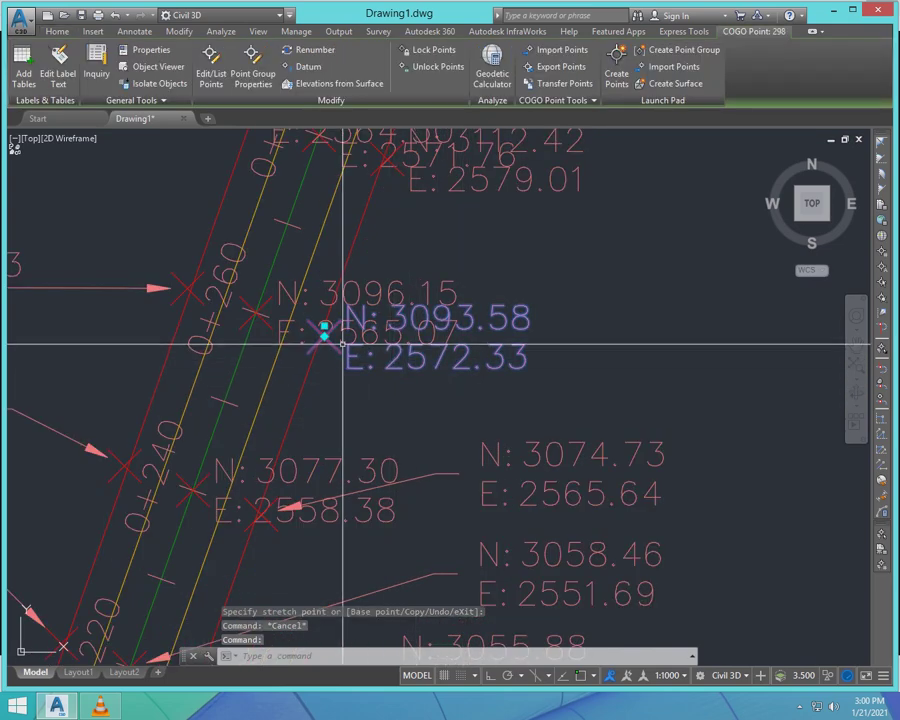
click(324, 326)
click(564, 375)
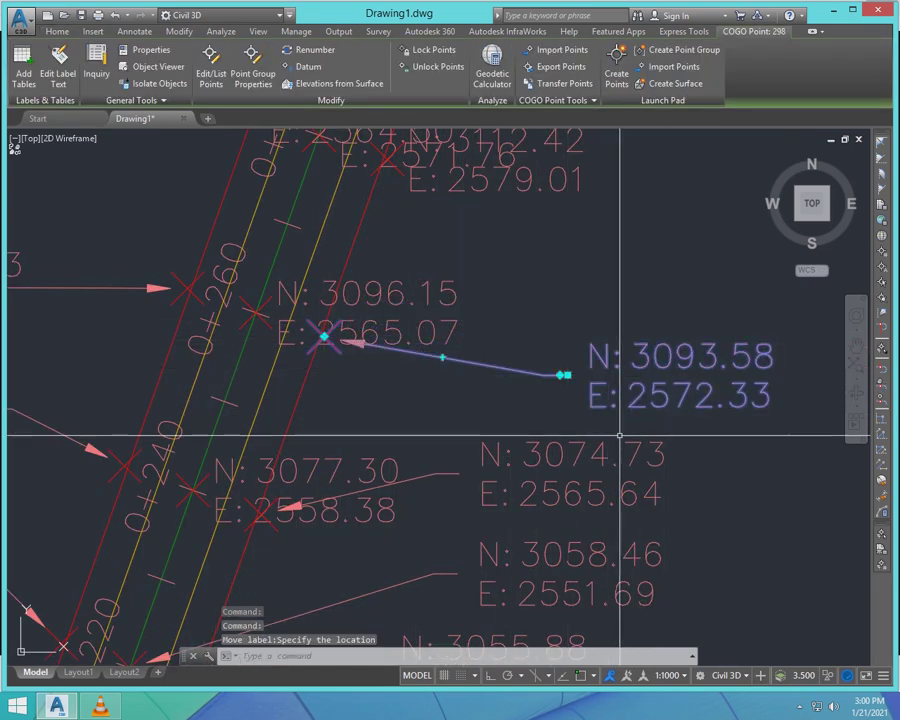
click(296, 309)
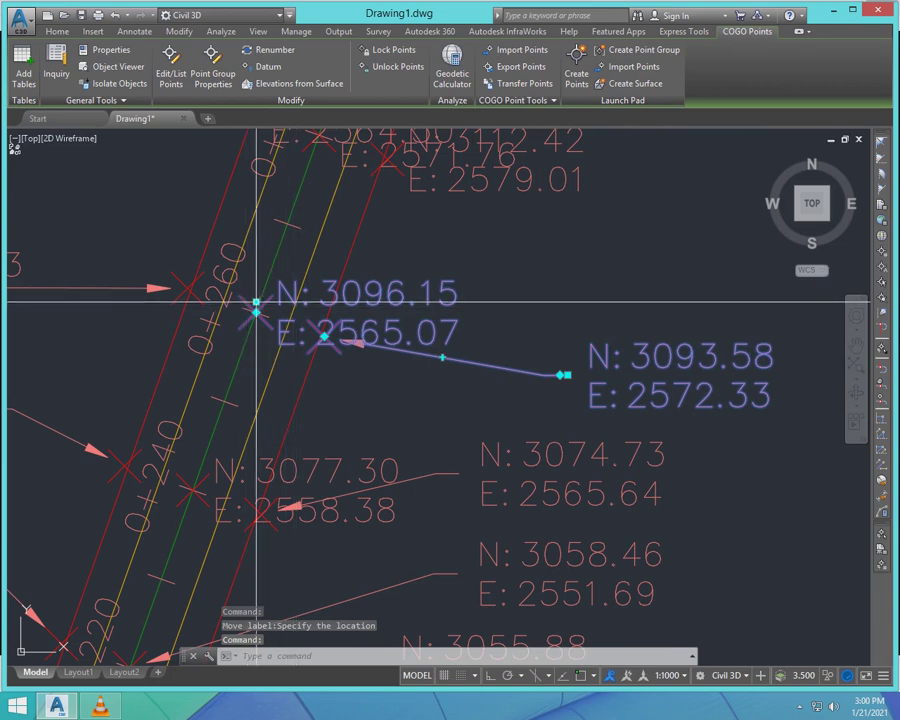
click(254, 302)
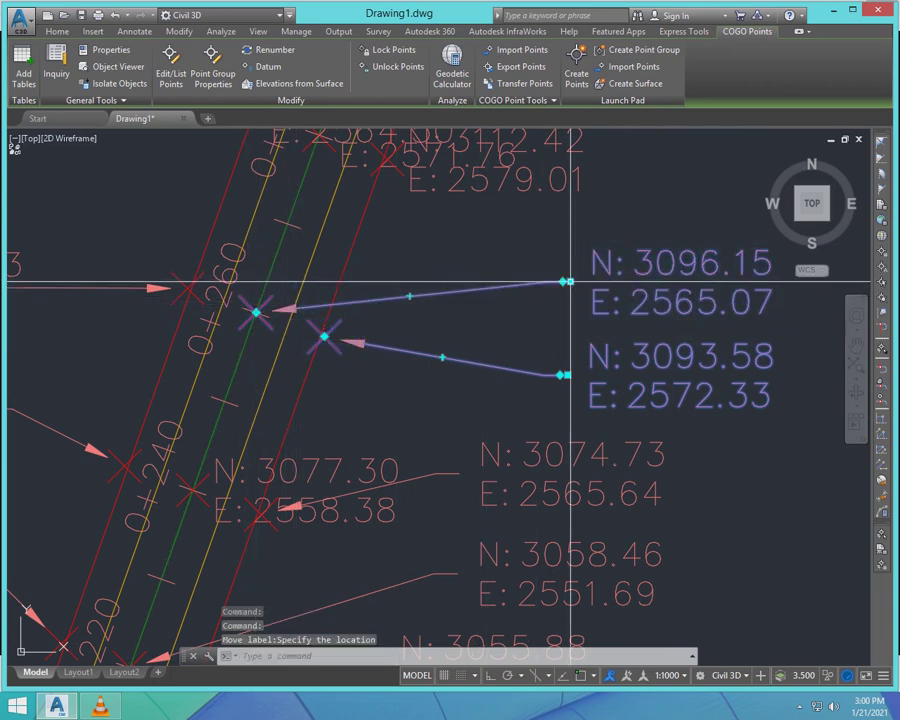
- Move the right-edge coordinate label at station 0+280 to the right of the road, above the centerline 0+260 label
scroll(399, 348, down, 4)
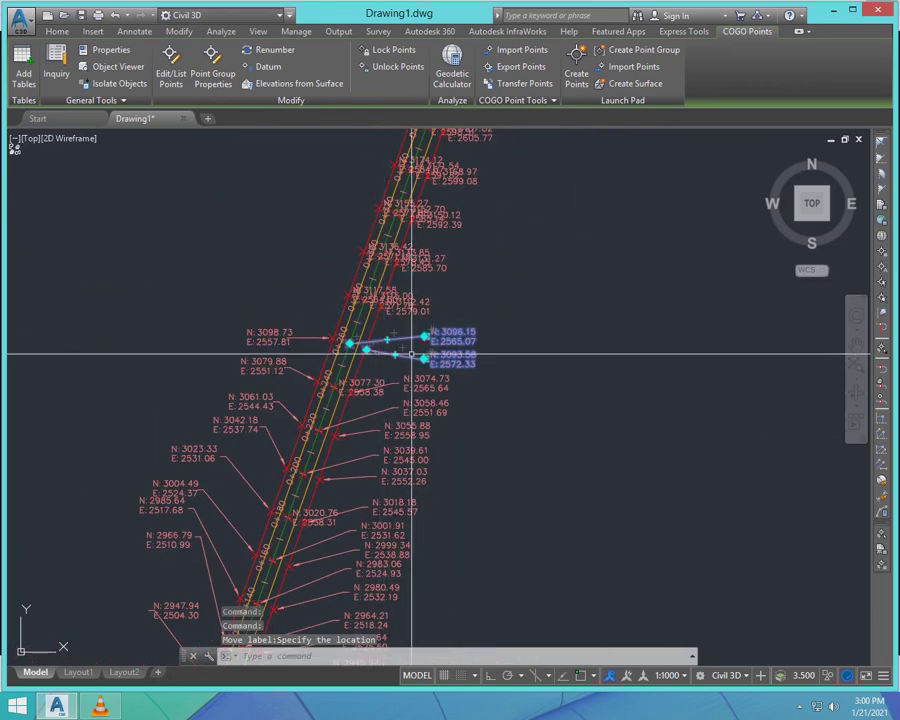
scroll(380, 281, up, 2)
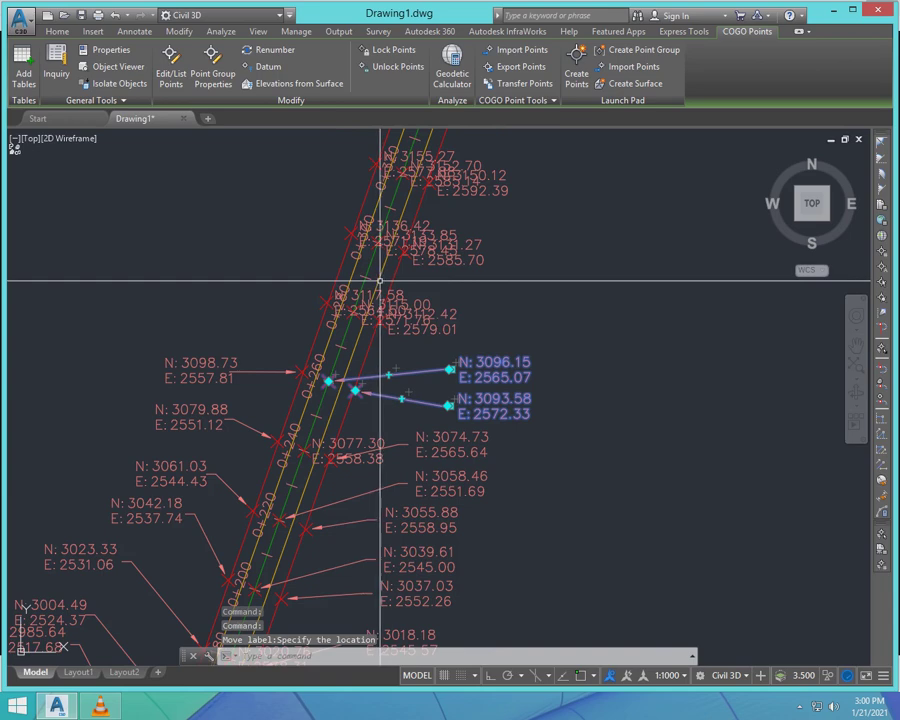
click(408, 341)
scroll(374, 318, up, 4)
click(388, 295)
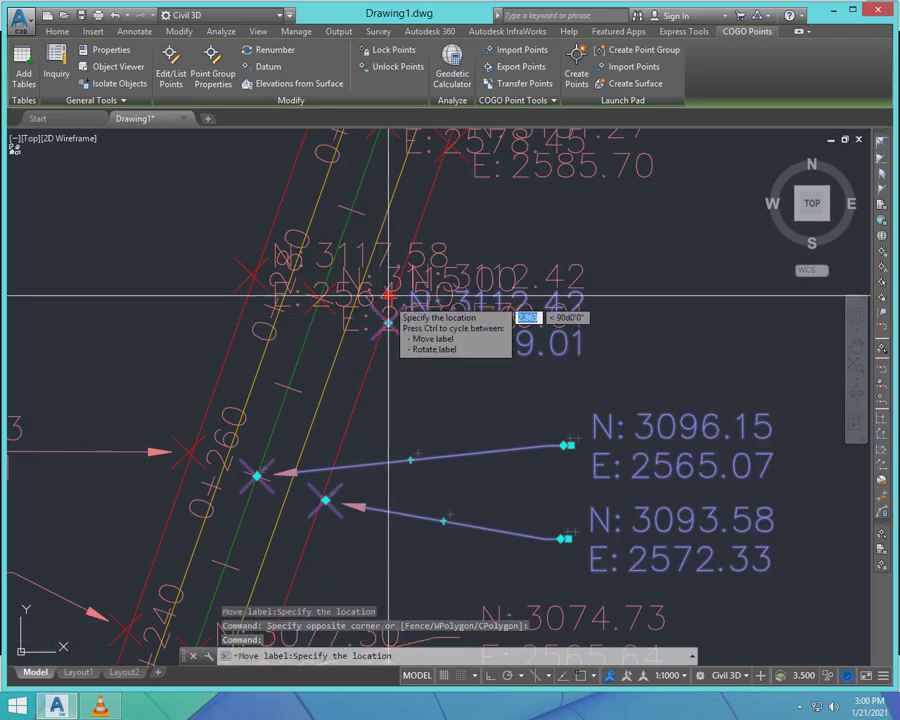
scroll(392, 305, down, 4)
scroll(398, 314, up, 4)
click(396, 317)
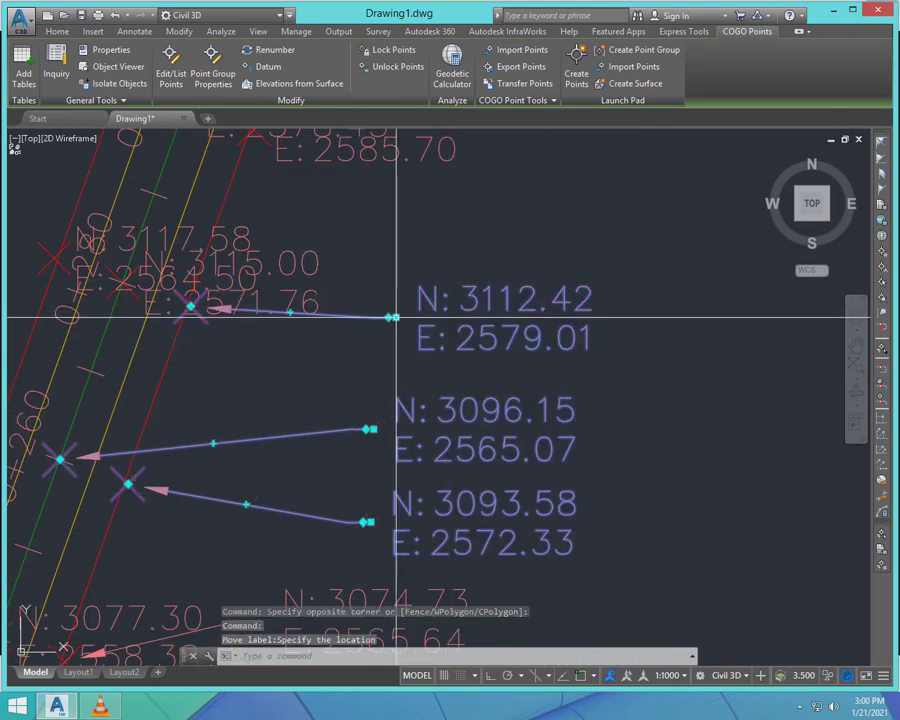
scroll(491, 360, down, 4)
scroll(412, 362, up, 4)
key(Escape)
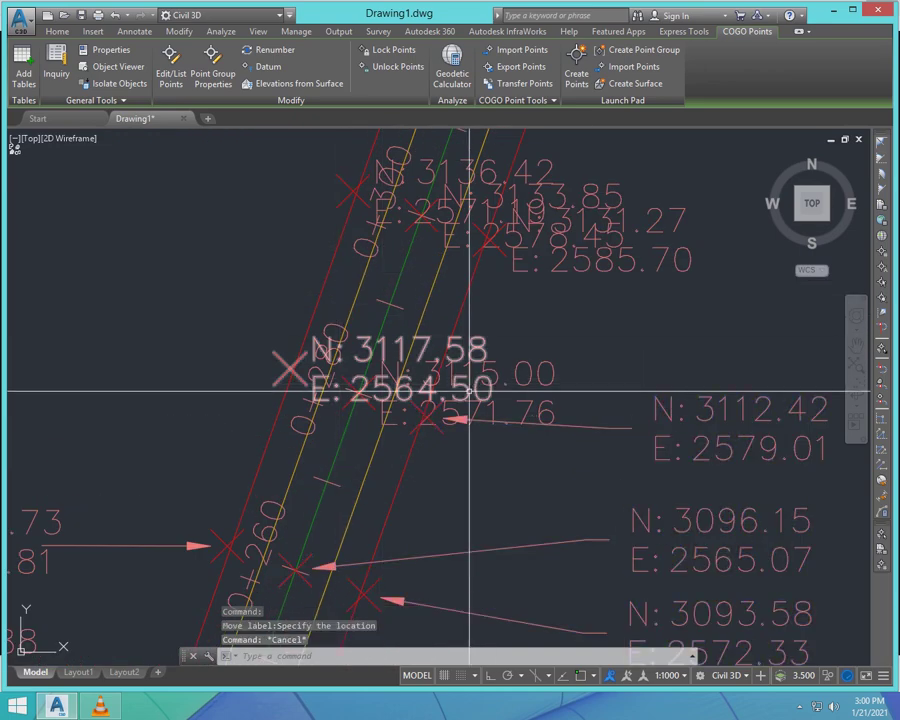
- Move the left-edge coordinate label at station 0+280 to the left of the road, above the left-edge 0+260 label
click(290, 362)
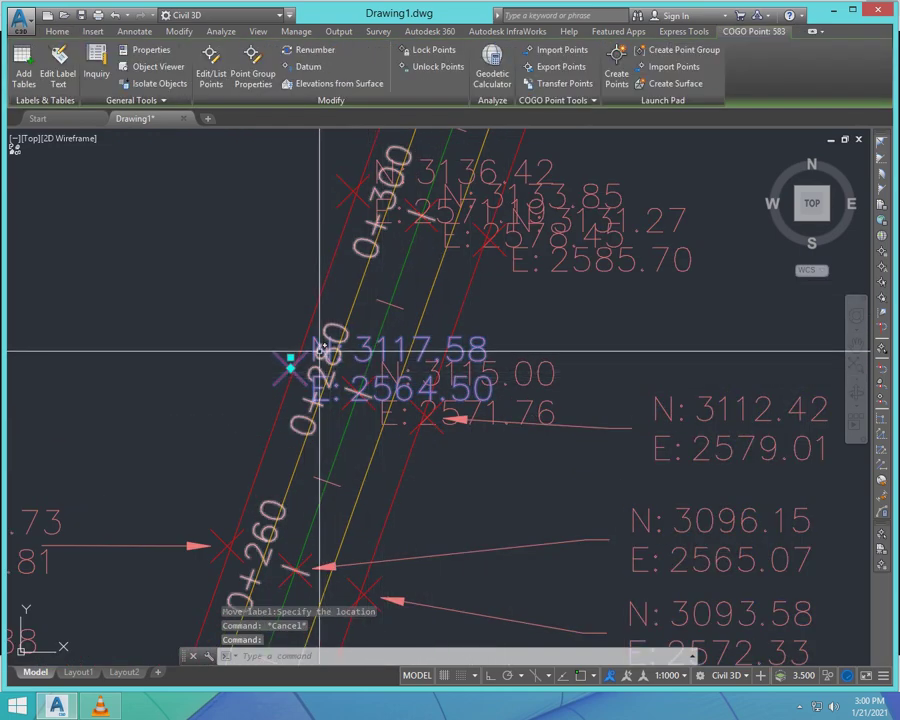
scroll(290, 362, down, 4)
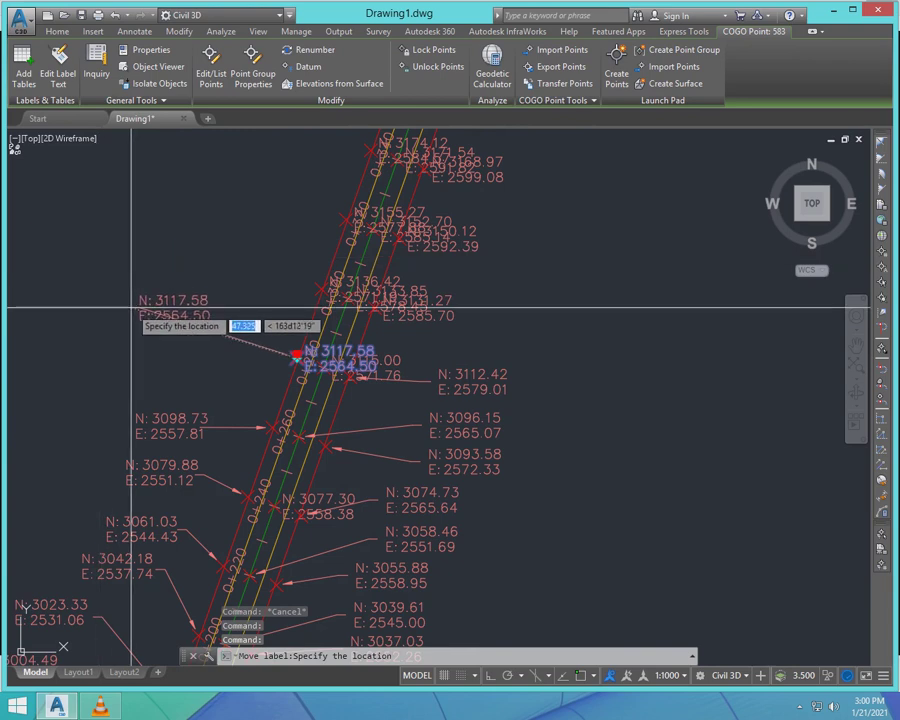
click(151, 366)
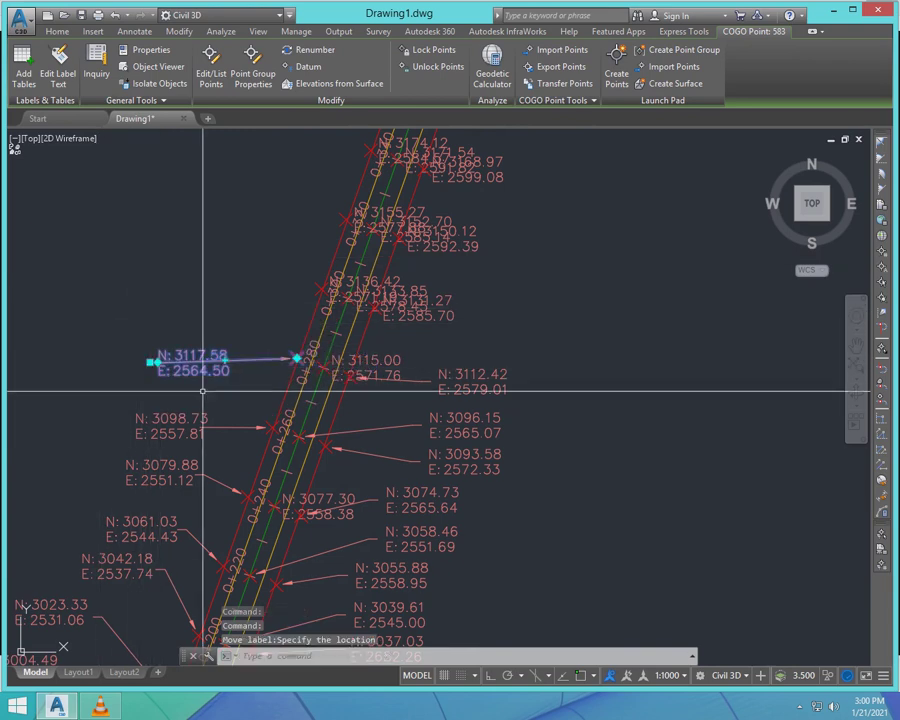
- Stretch the leader of the left-edge label at station 0+280 so it ends at the right of the text
click(158, 366)
scroll(165, 370, up, 5)
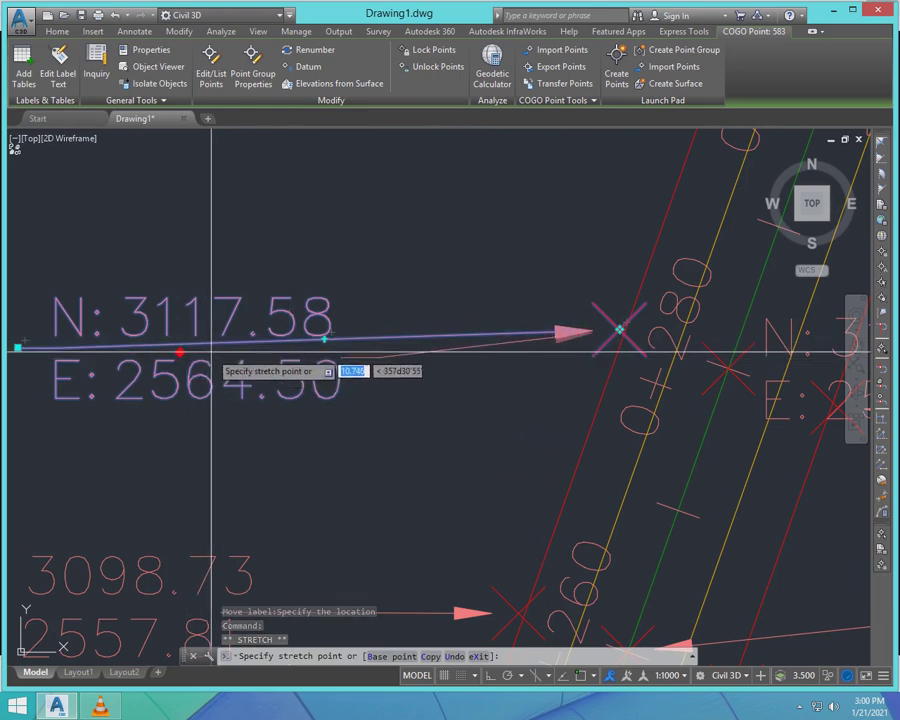
scroll(390, 368, down, 6)
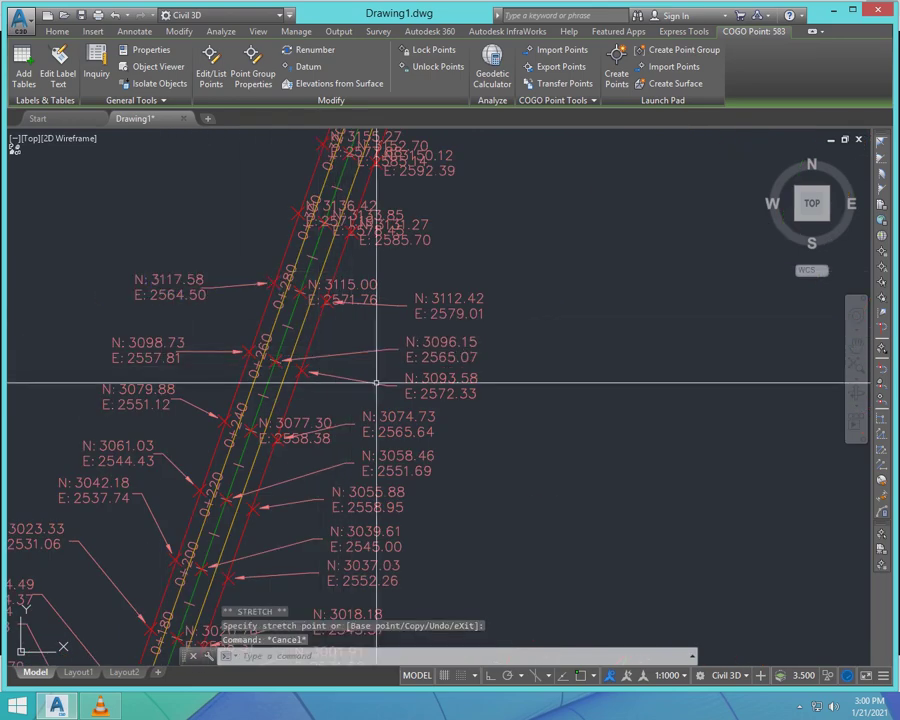
key(Escape)
- Move the centerline coordinate label at station 0+280 to the right of the road, directly above the right-edge 0+280 label
scroll(390, 312, up, 5)
click(349, 341)
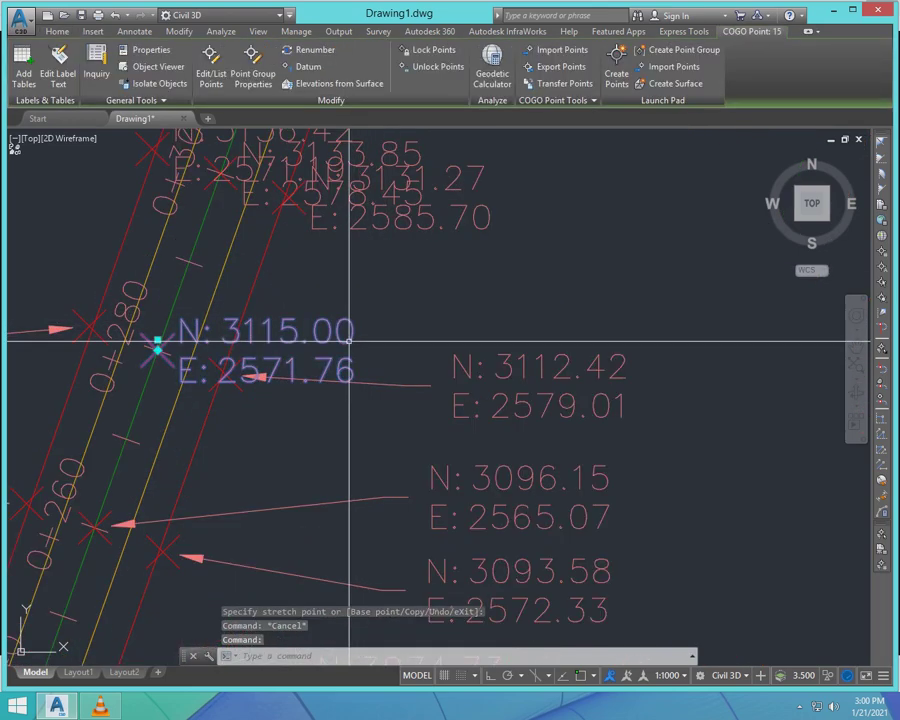
click(158, 341)
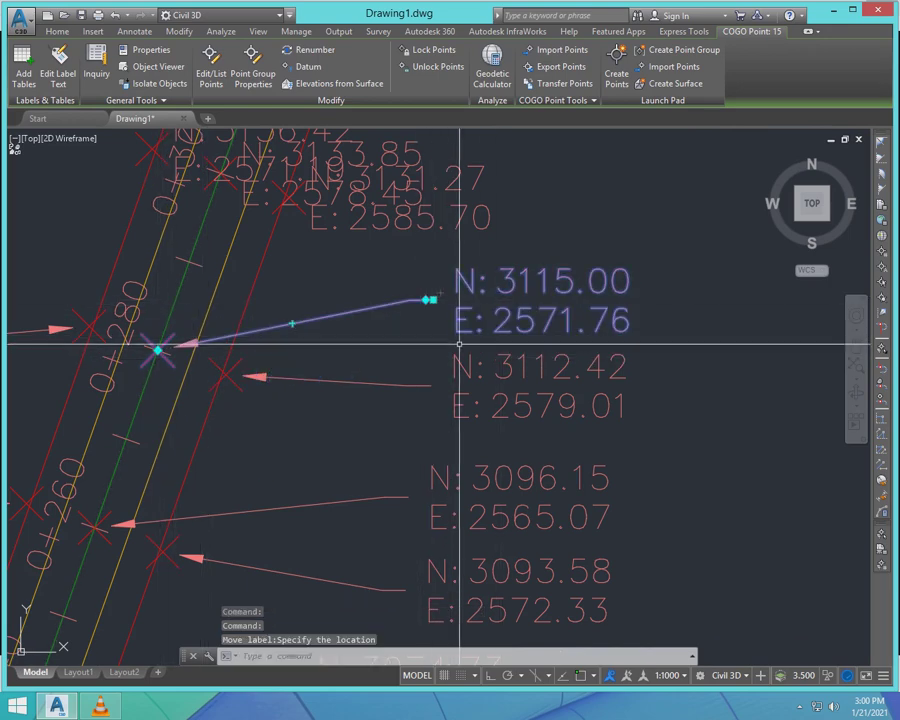
- Move the right-edge coordinate label at station 0+300 to the right of the road, above the centerline 0+280 label
scroll(459, 343, down, 5)
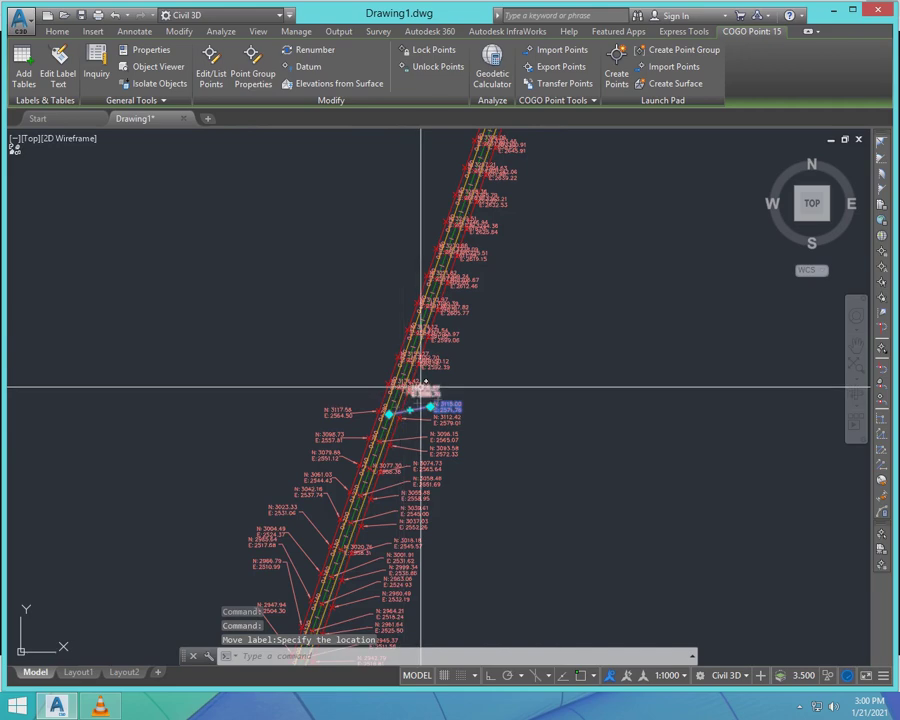
scroll(421, 387, up, 6)
click(416, 442)
click(386, 432)
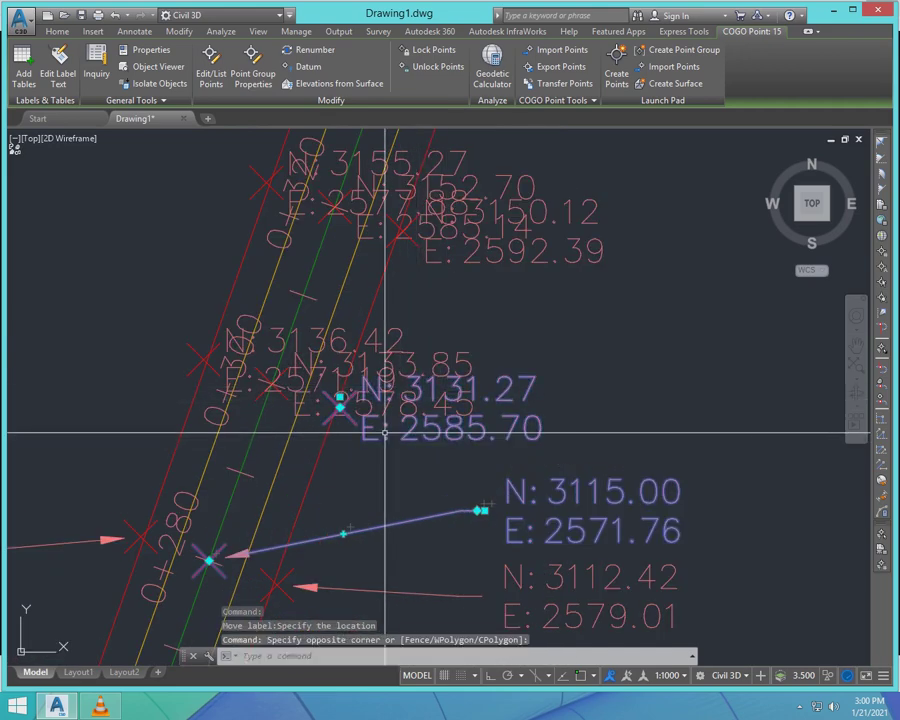
click(340, 398)
click(553, 400)
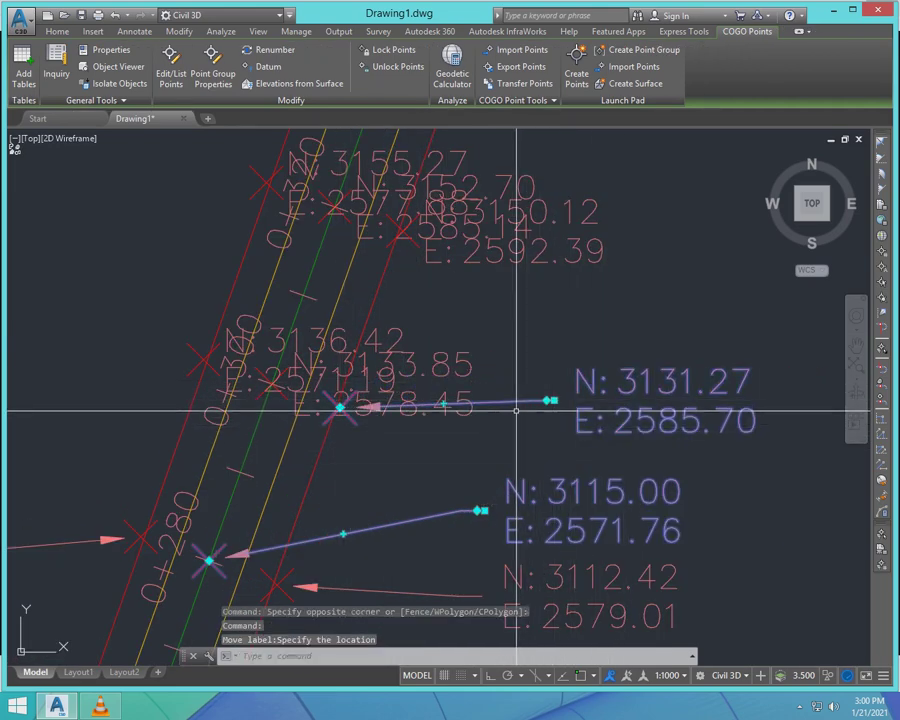
key(Escape)
- Move the left-edge coordinate label at station 0+300 to the left of the road, above the left-edge 0+280 label
scroll(481, 391, down, 2)
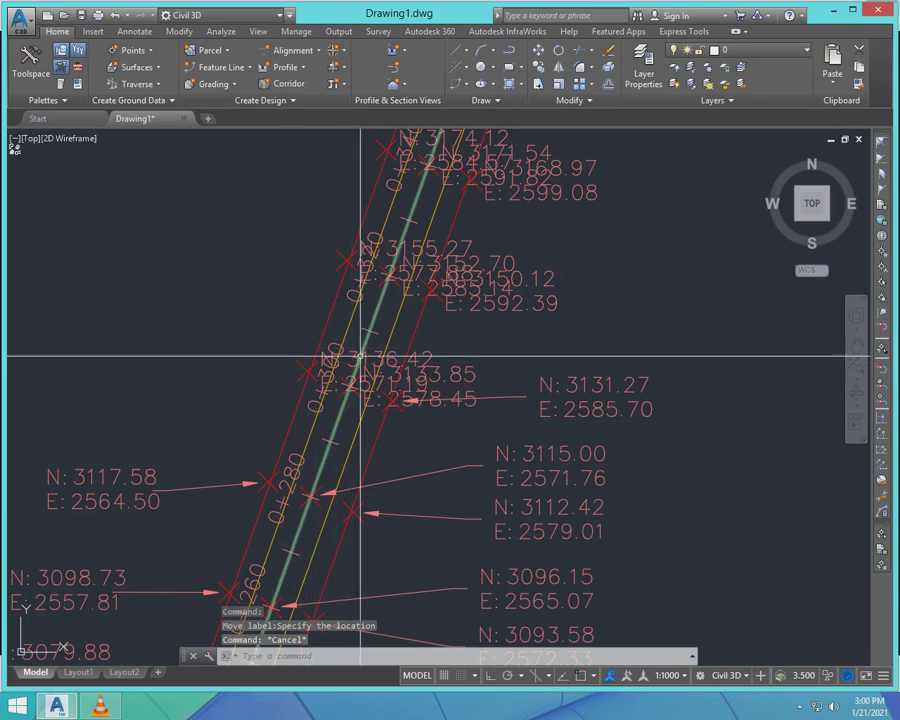
click(346, 373)
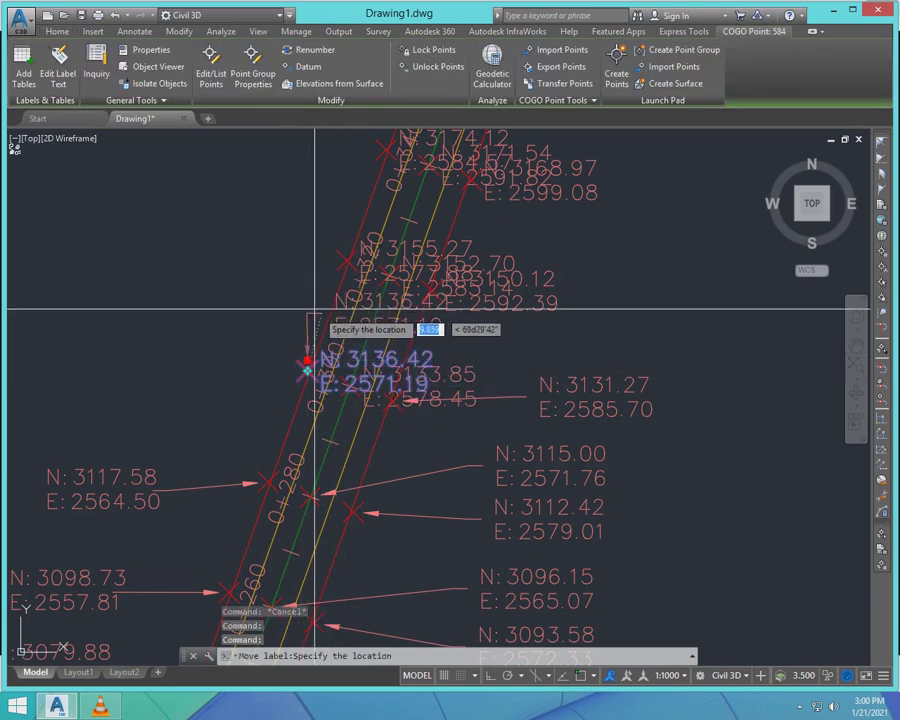
scroll(305, 320, down, 10)
scroll(241, 350, up, 10)
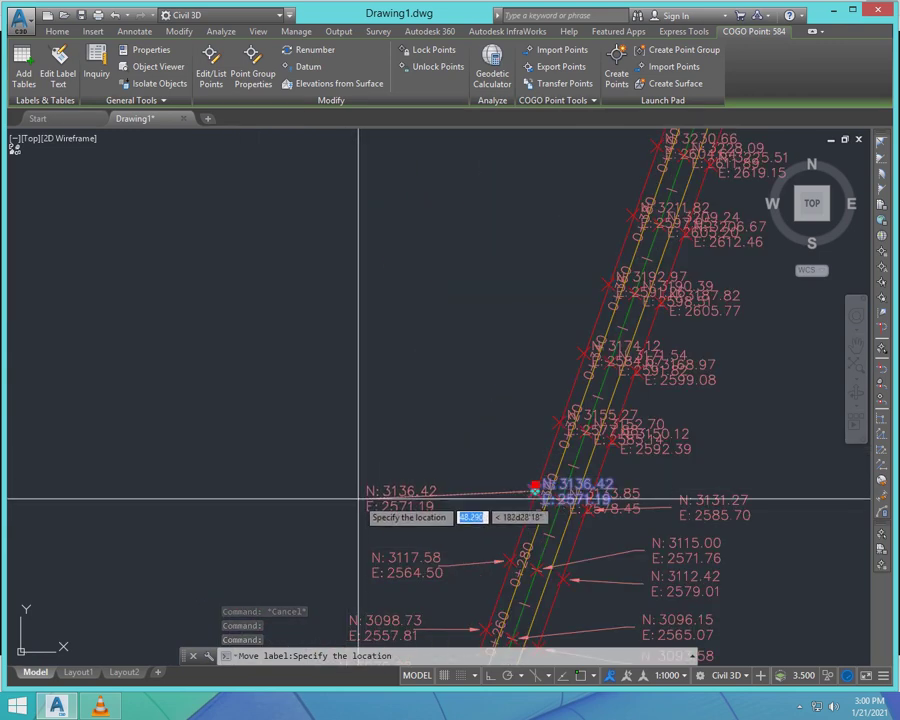
click(367, 493)
- Try to stretch the leader of the left-edge label at station 0+300 toward the road, and undo the stretch
scroll(387, 509, up, 5)
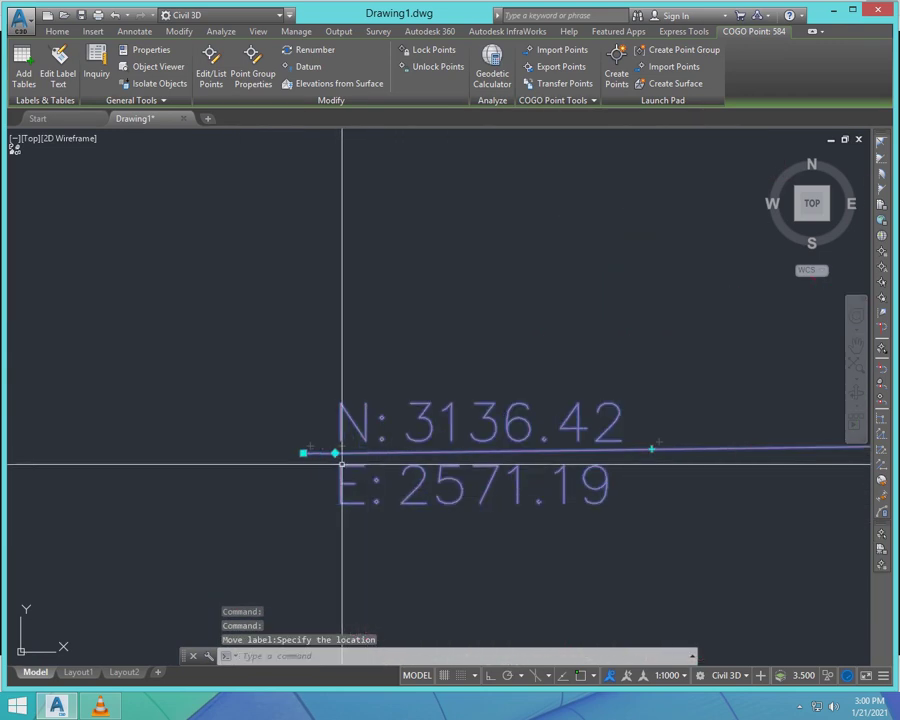
click(335, 453)
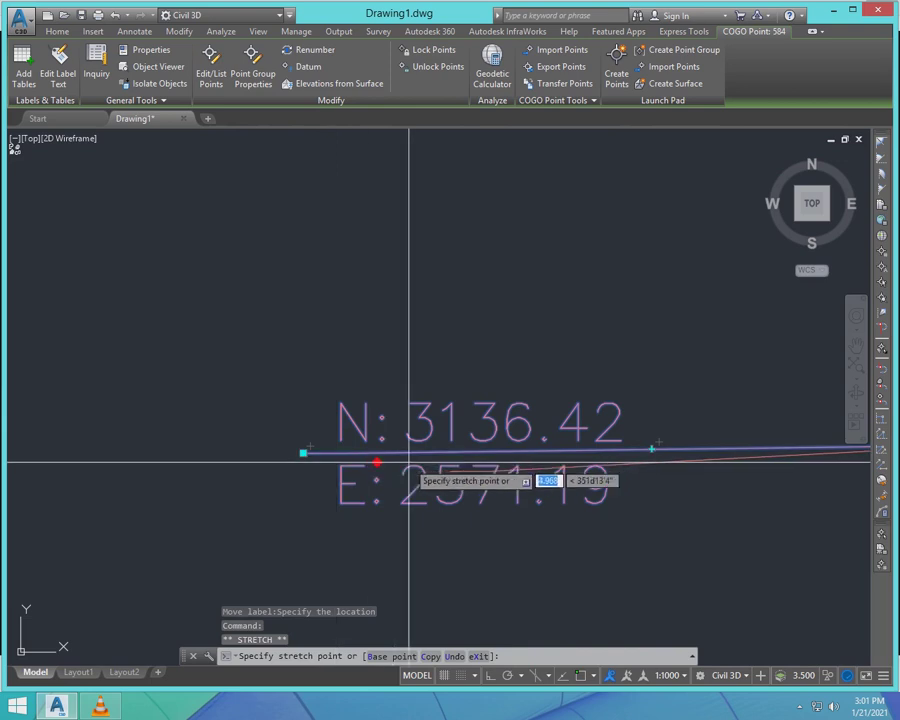
scroll(290, 462, down, 3)
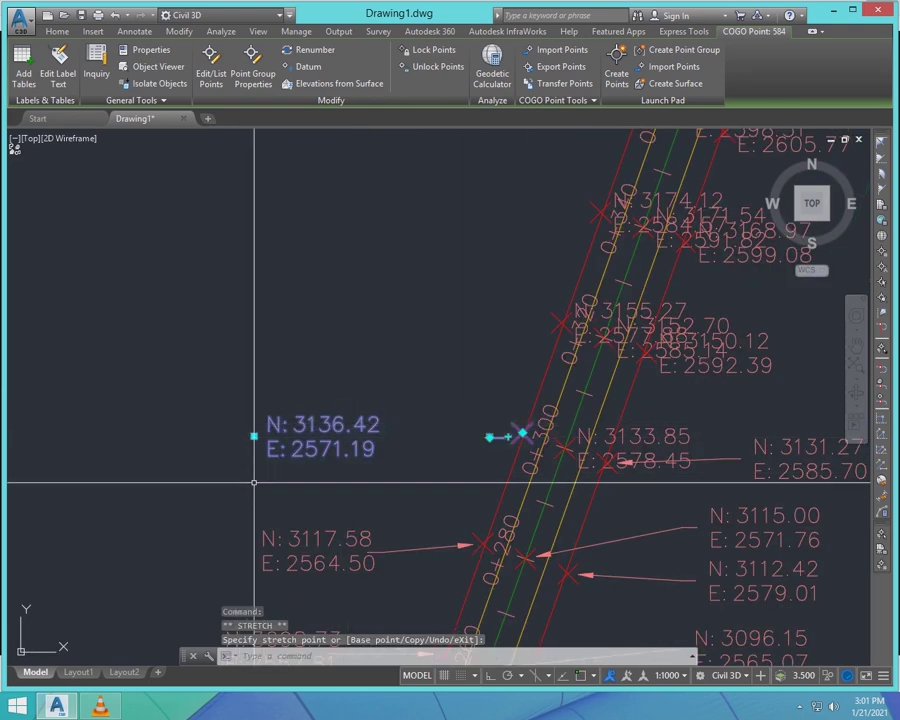
key(ctrl+z)
key(ctrl+z)
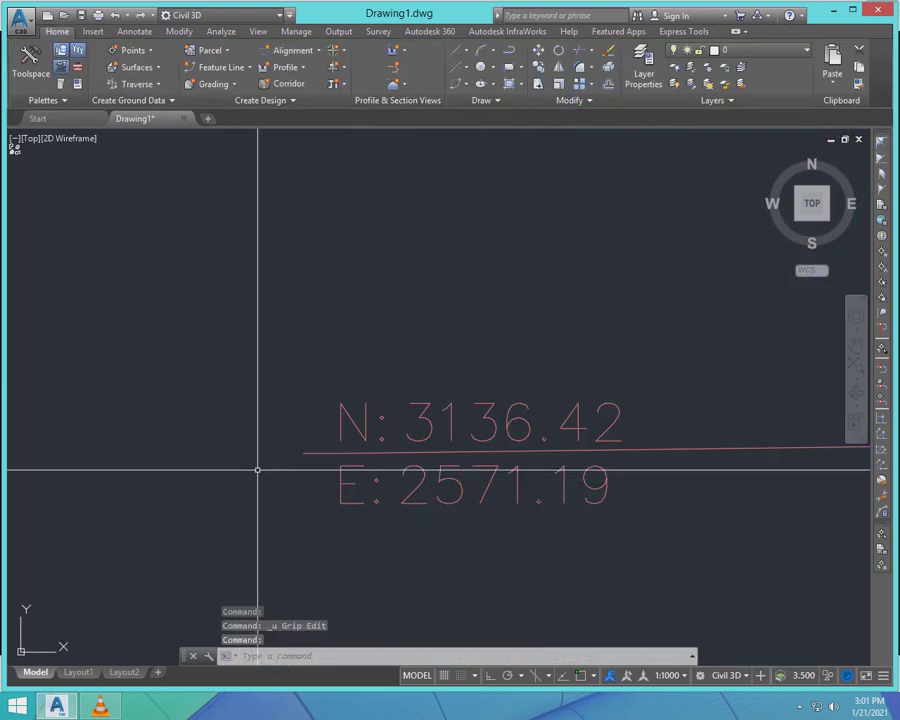
- Stretch the leader of the left-edge label at station 0+300 so it ends at the right of the text
click(340, 455)
middle_drag(367, 533, 283, 478)
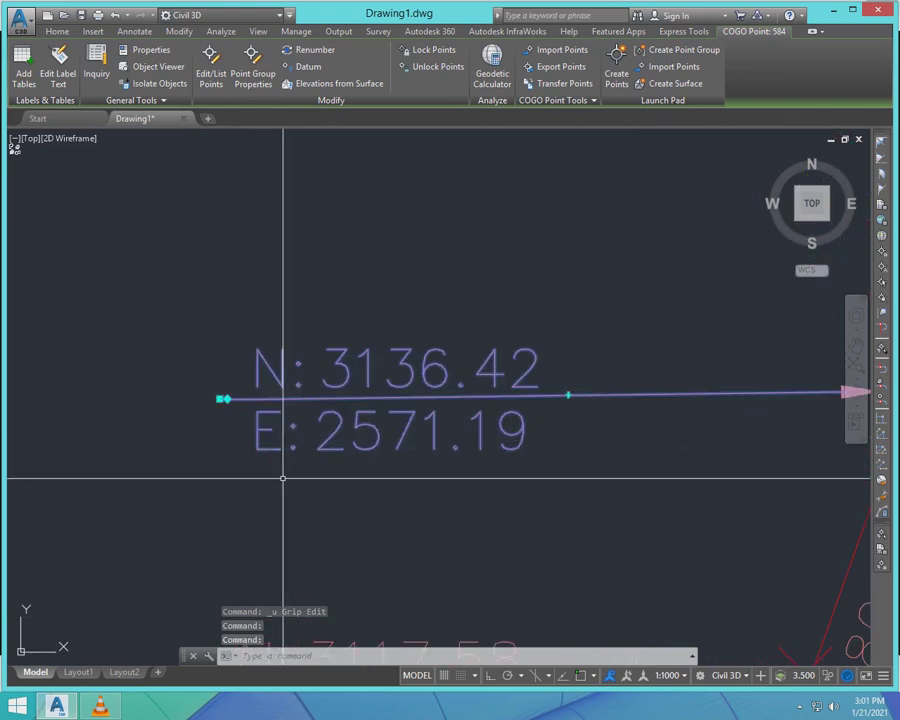
click(223, 399)
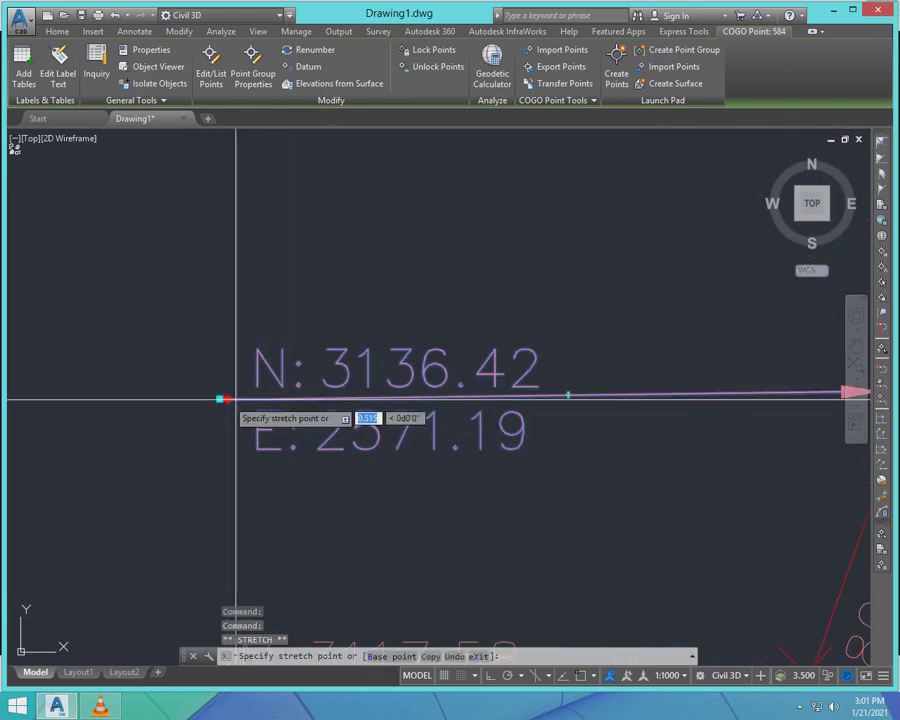
click(544, 400)
scroll(442, 341, down, 5)
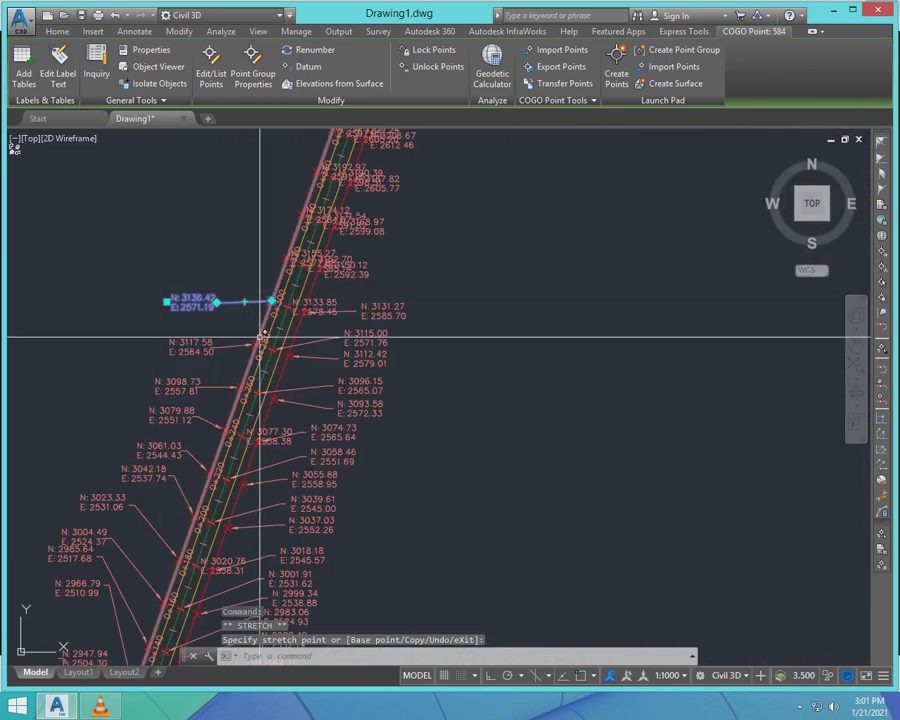
- Move the centerline coordinate label at station 0+300 to the right of the road, above the right-edge 0+300 label
scroll(362, 350, down, 4)
key(Escape)
scroll(366, 330, up, 6)
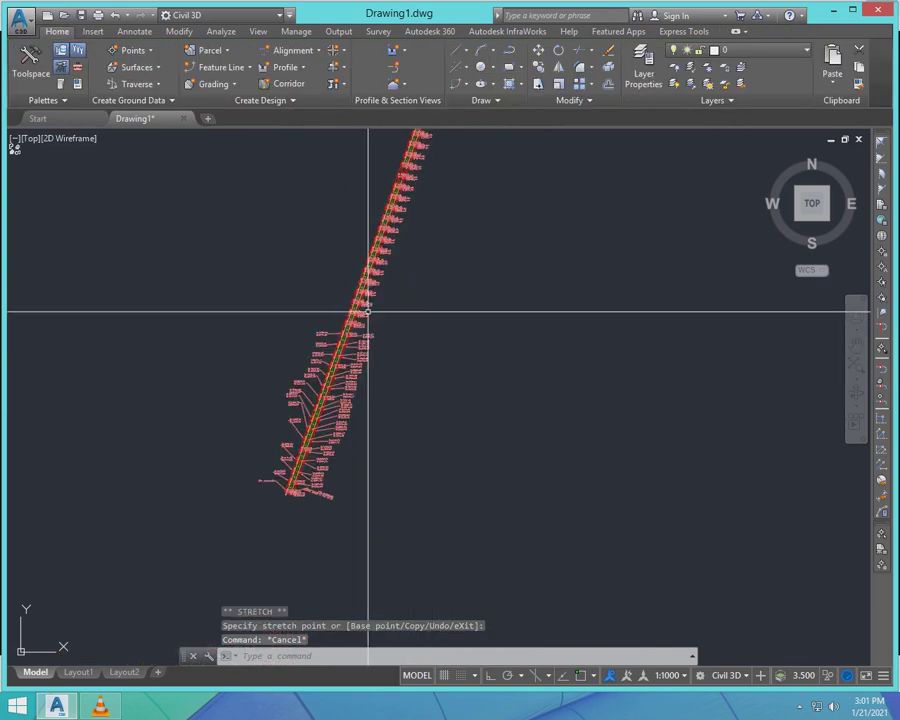
click(200, 305)
scroll(227, 267, up, 4)
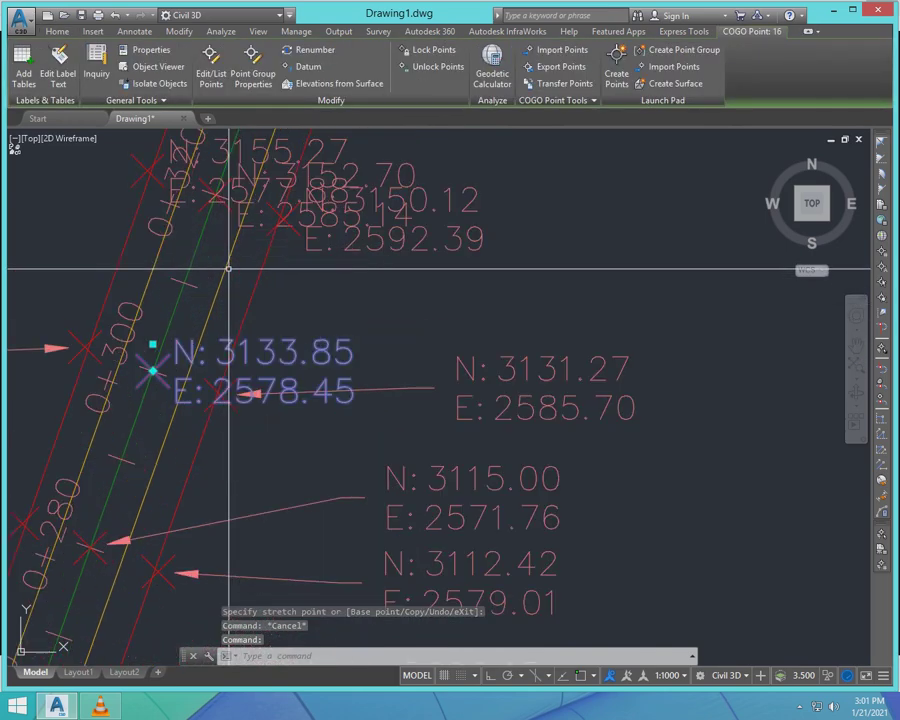
click(150, 345)
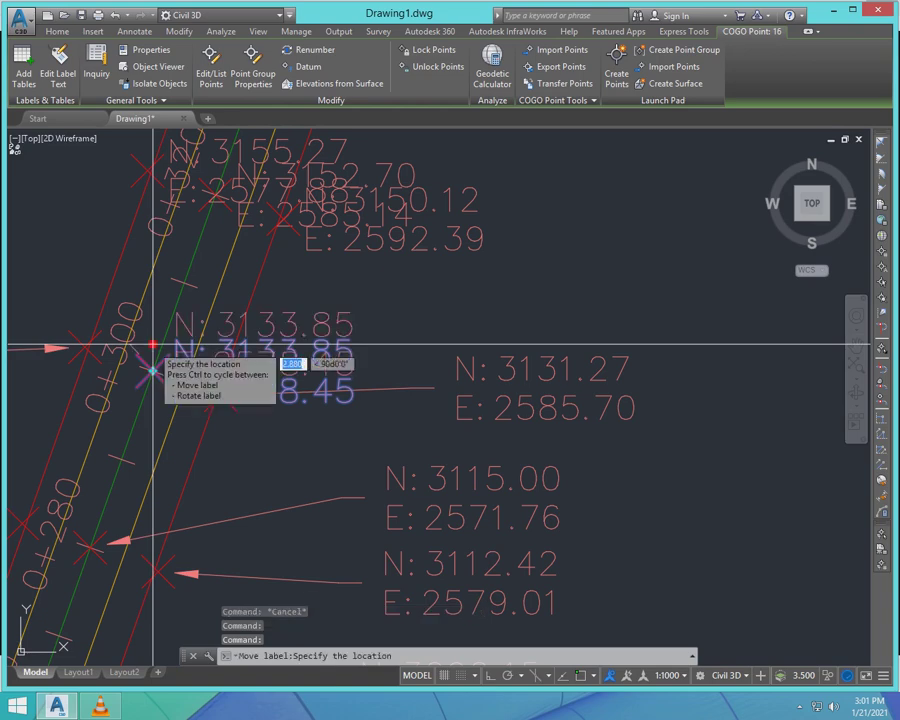
scroll(438, 297, down, 7)
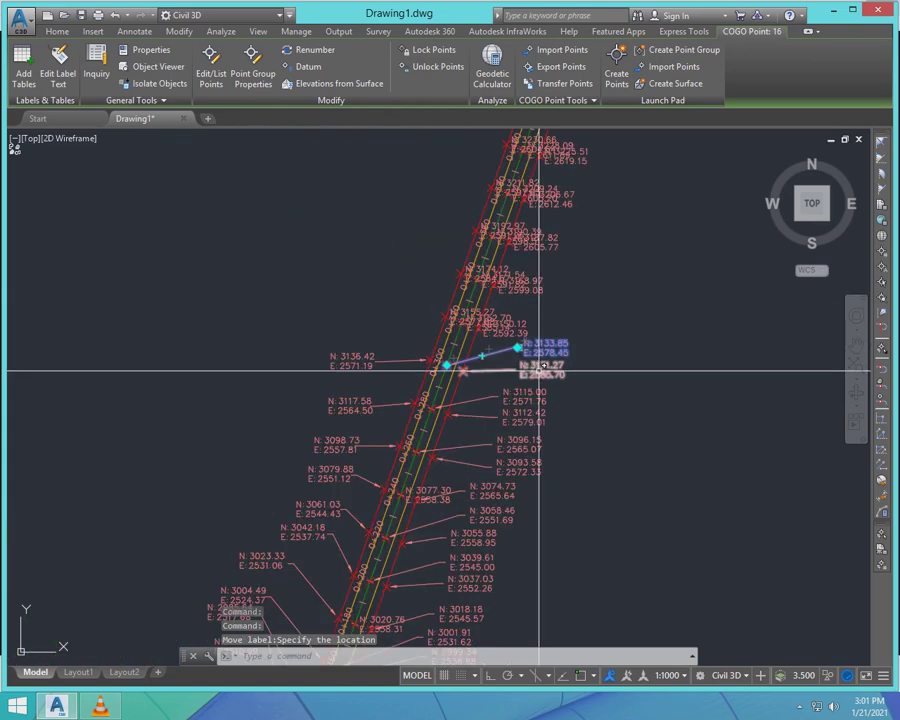
- Move the right-edge coordinate label at station 0+320 to the right of the road, above the centerline 0+300 label
scroll(480, 318, up, 6)
click(550, 365)
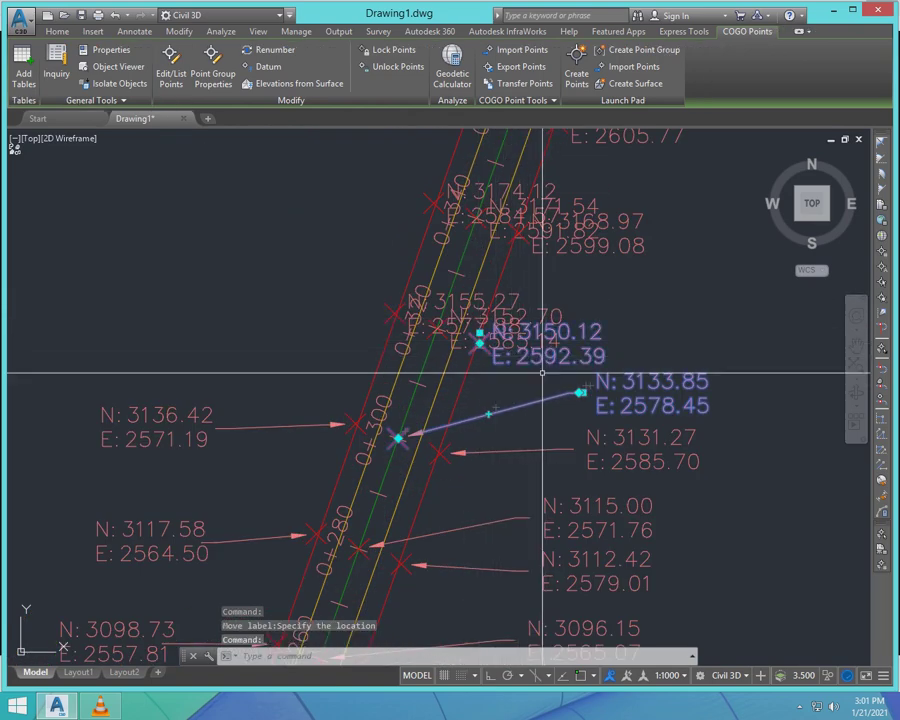
click(480, 333)
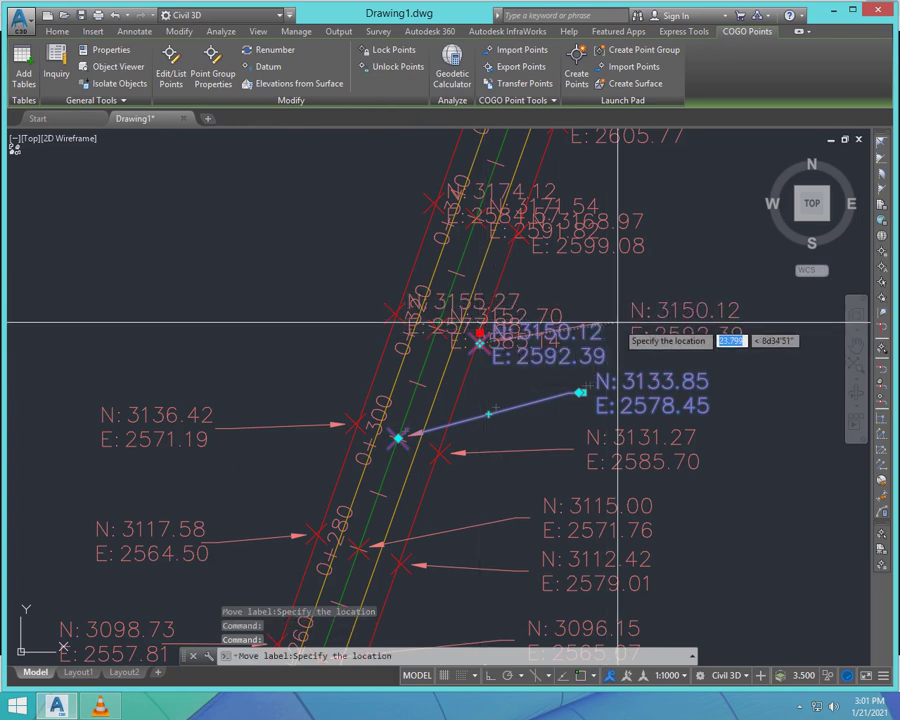
click(607, 317)
scroll(611, 385, down, 5)
scroll(597, 364, up, 8)
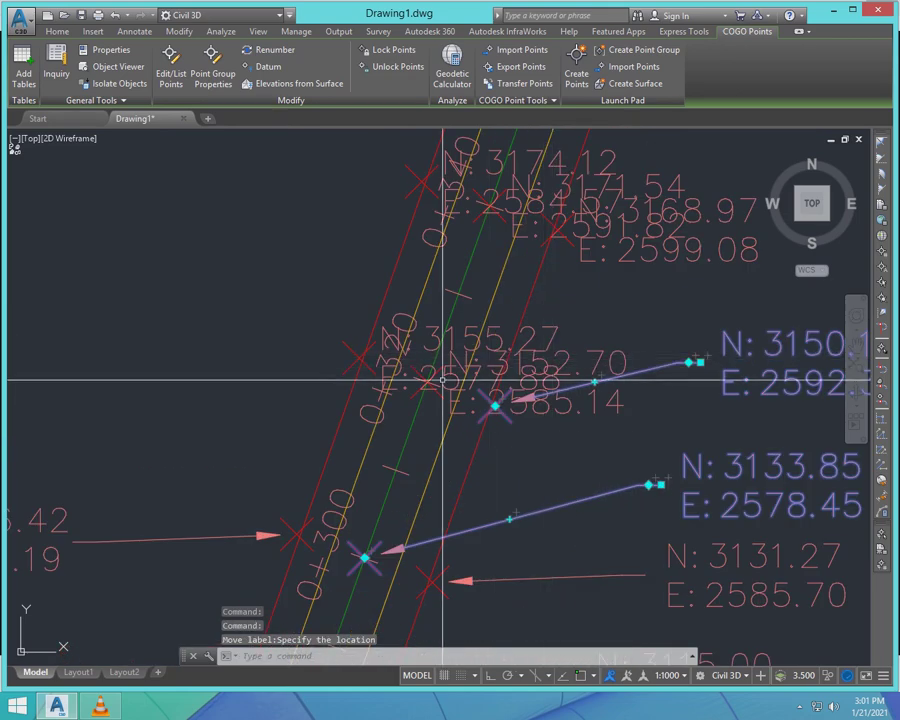
key(Escape)
- Move the left-edge coordinate label at station 0+320 to the left of the road, above the left-edge 0+300 label
click(386, 331)
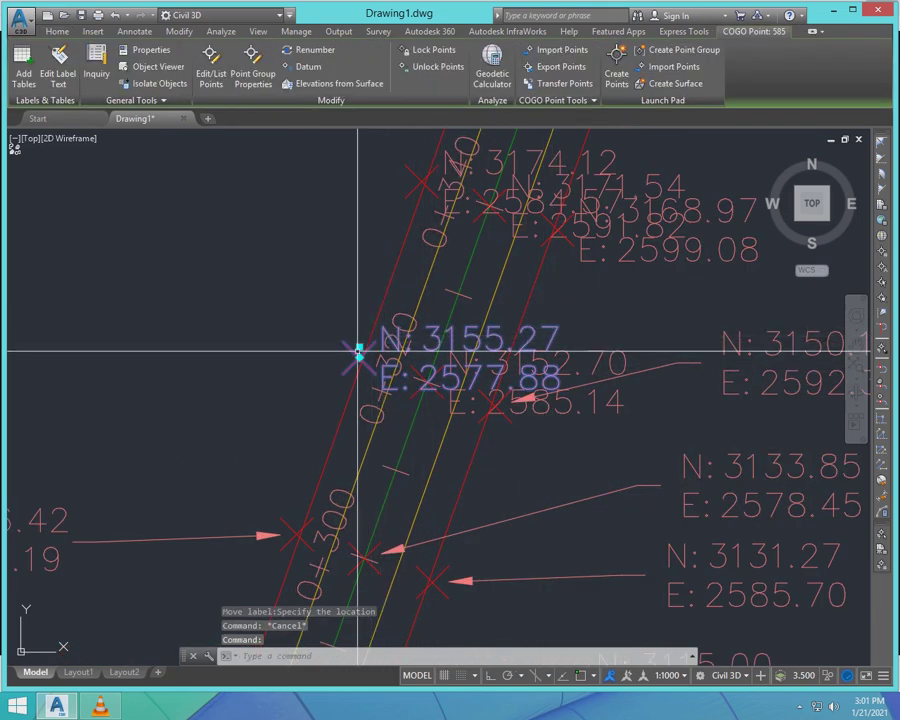
click(360, 355)
scroll(627, 473, down, 4)
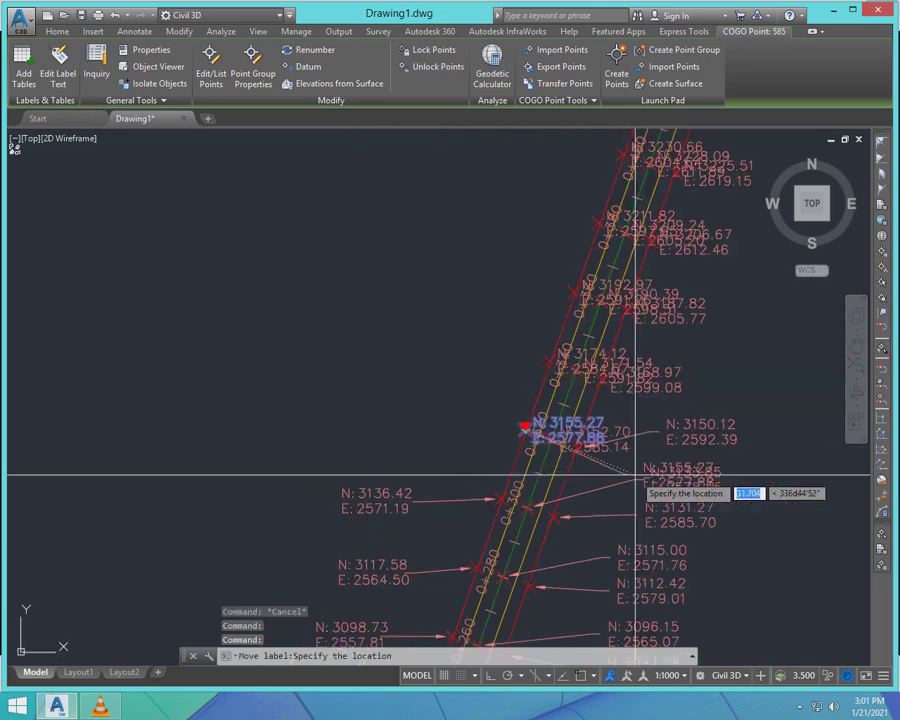
click(406, 423)
- Stretch the leader of the left-edge label at station 0+320 so it ends at the right of the text
scroll(432, 449, up, 5)
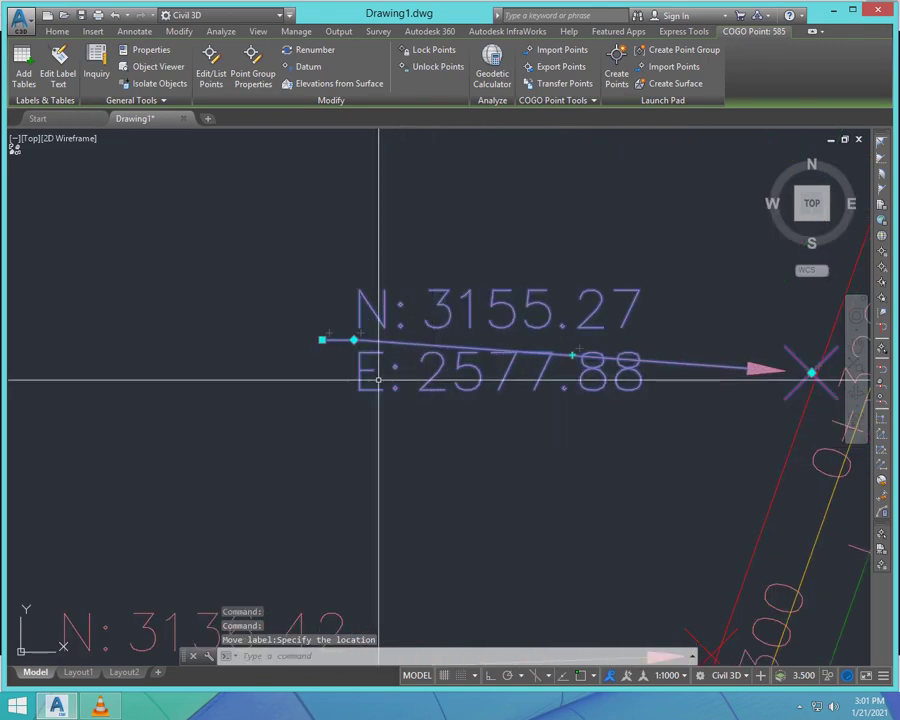
click(354, 340)
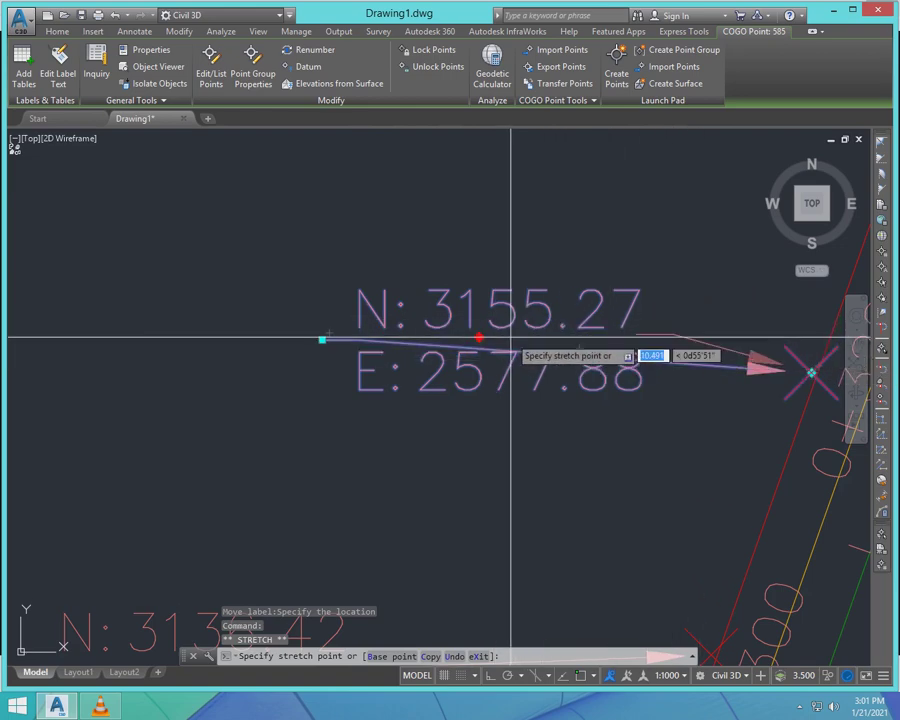
scroll(217, 338, down, 5)
key(Escape)
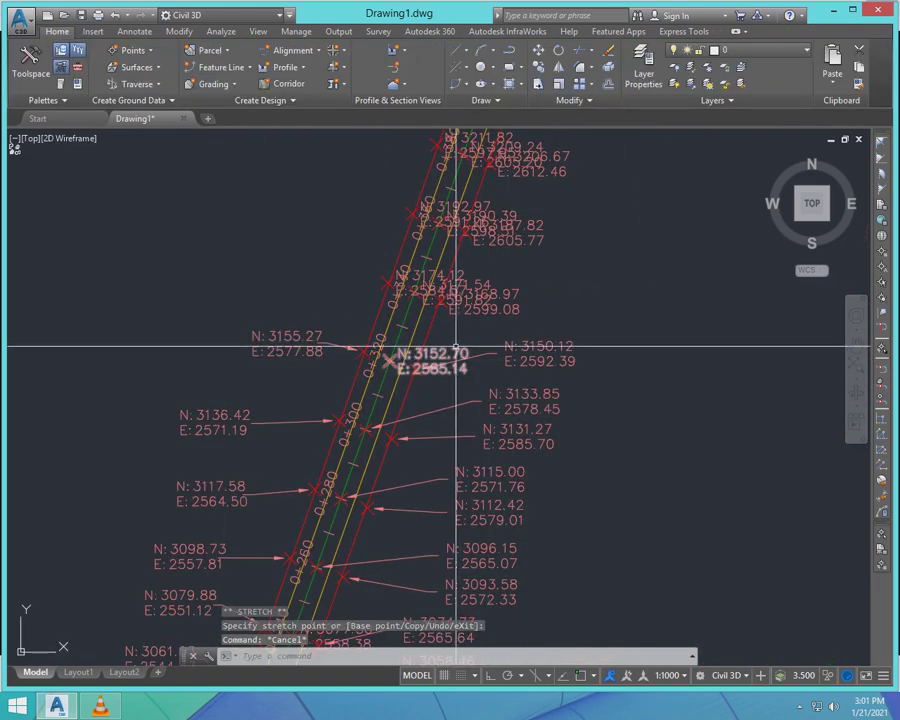
- Shift the right-edge label at station 0+320 slightly down and toward the road, keeping it above the centerline 0+300 label
scroll(477, 338, up, 2)
scroll(460, 441, up, 3)
click(484, 410)
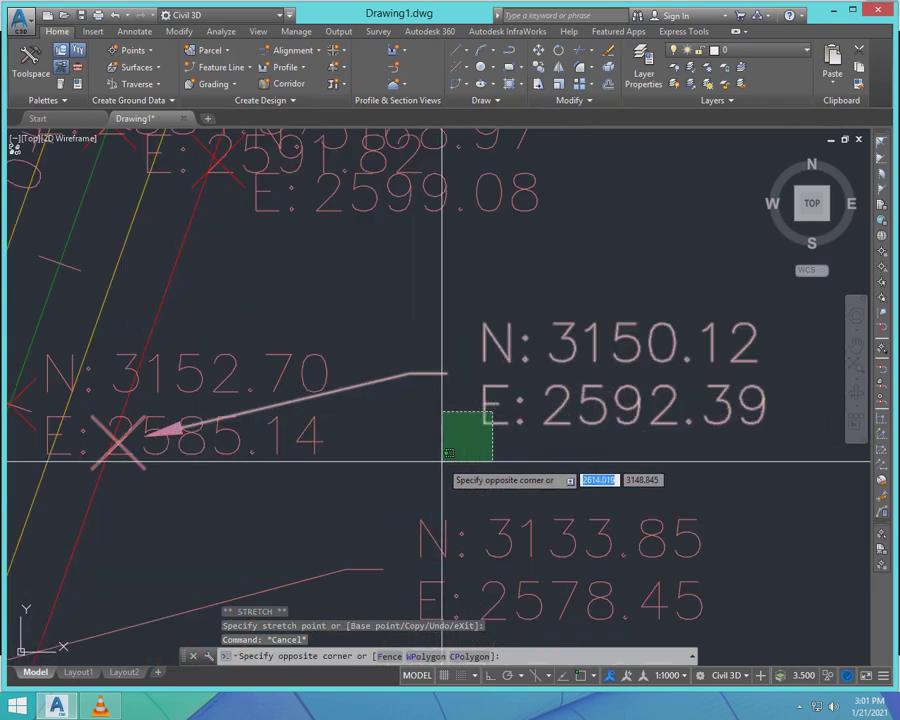
click(438, 376)
click(500, 397)
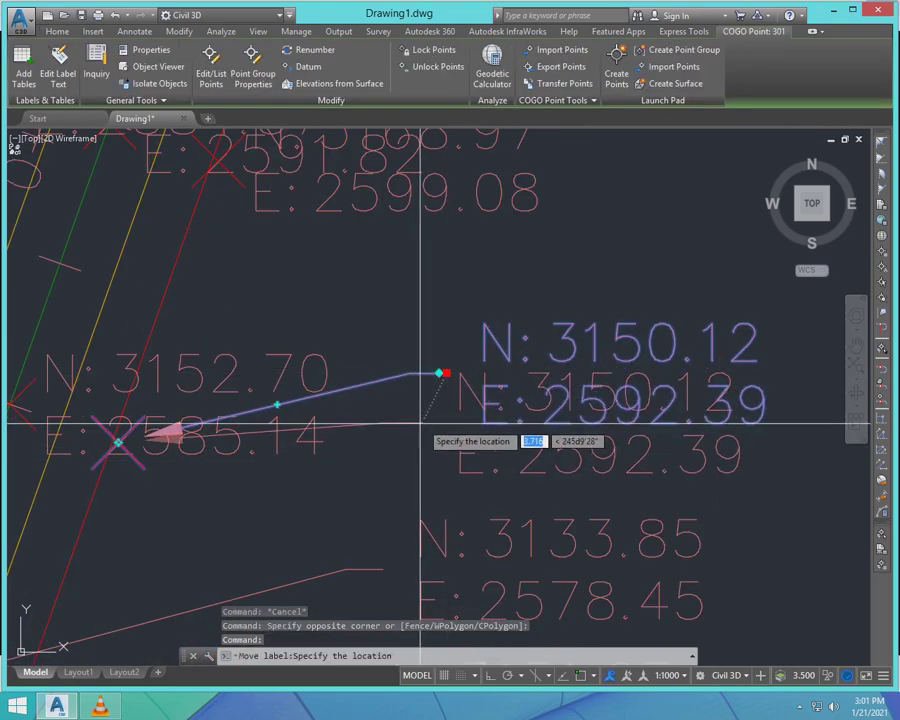
scroll(400, 416, down, 4)
key(Escape)
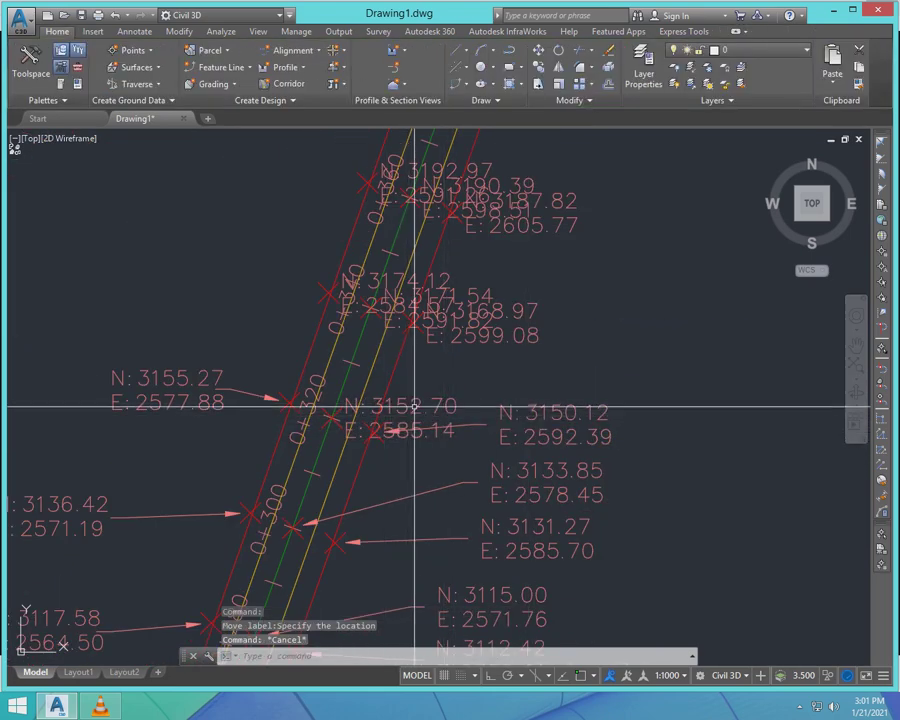
- Move the centerline coordinate label at station 0+320 to the right of the road, above the right-edge 0+320 label
click(343, 444)
click(333, 408)
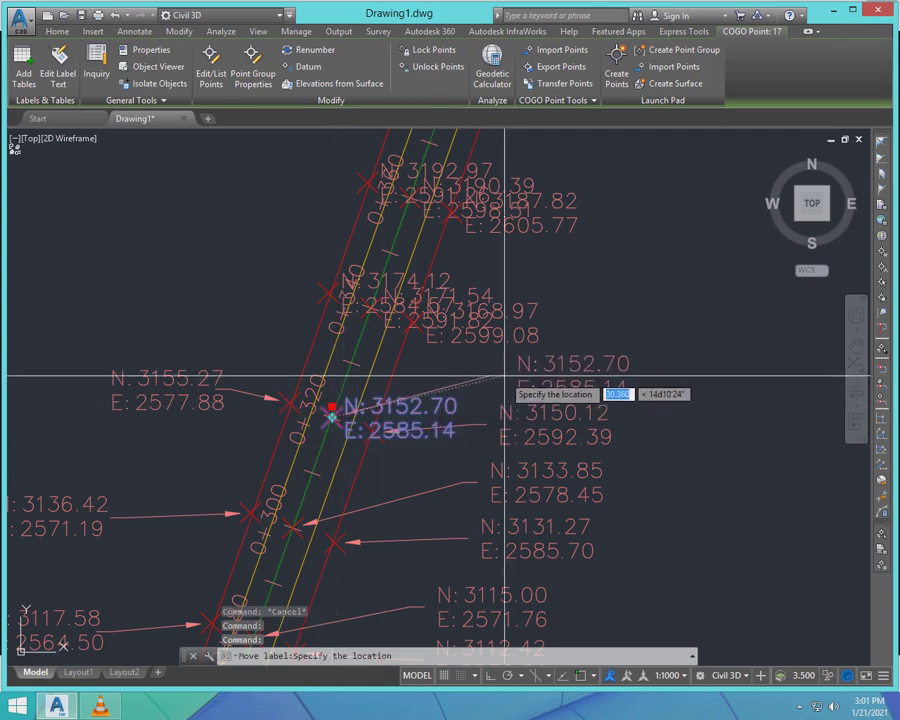
scroll(496, 384, up, 3)
scroll(500, 400, down, 5)
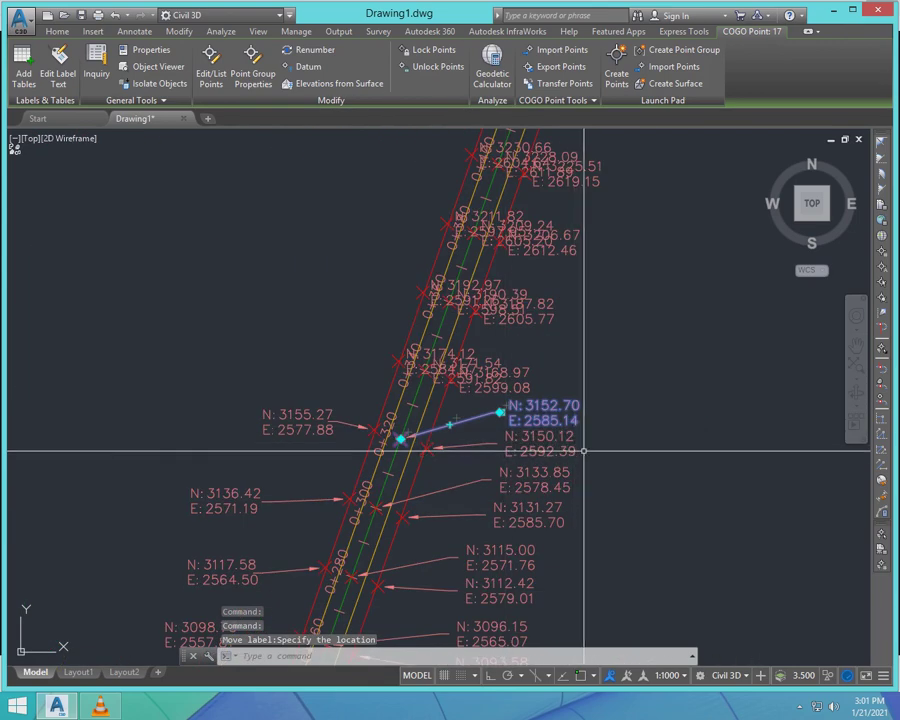
- Move the N: 3174.12, E: 2584.57 point label off the road into the clear area on the west side
key(Escape)
scroll(404, 418, down, 6)
scroll(406, 423, up, 8)
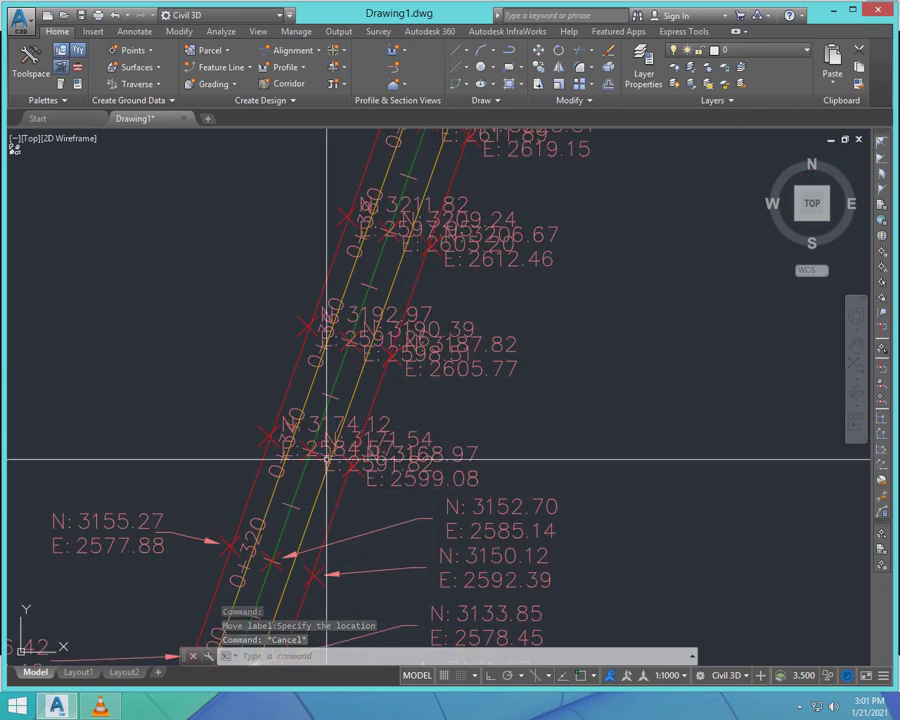
click(305, 423)
key(Escape)
click(263, 417)
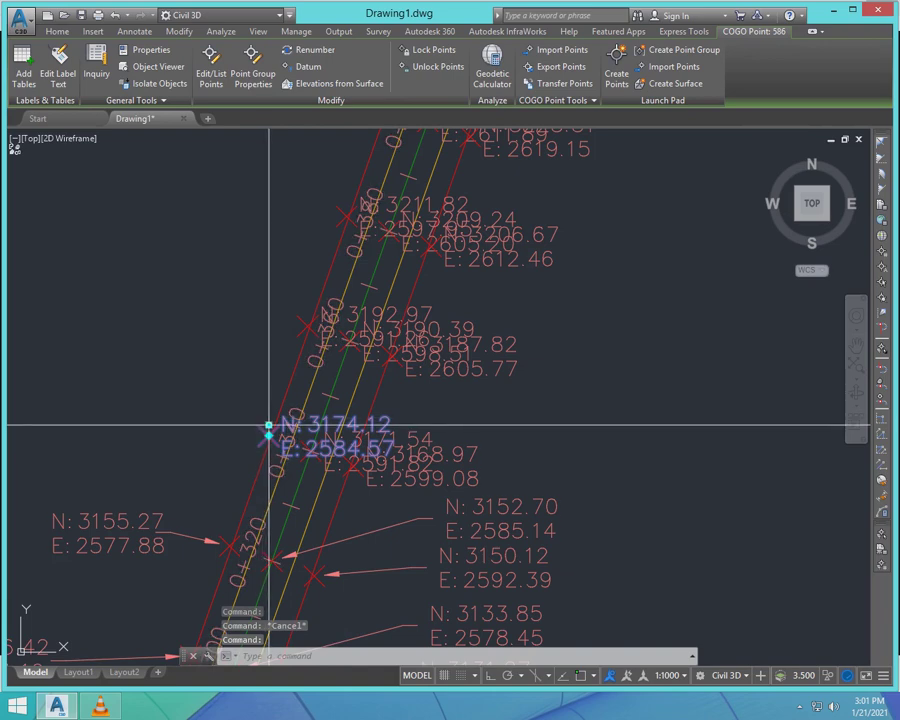
click(269, 425)
scroll(269, 425, down, 3)
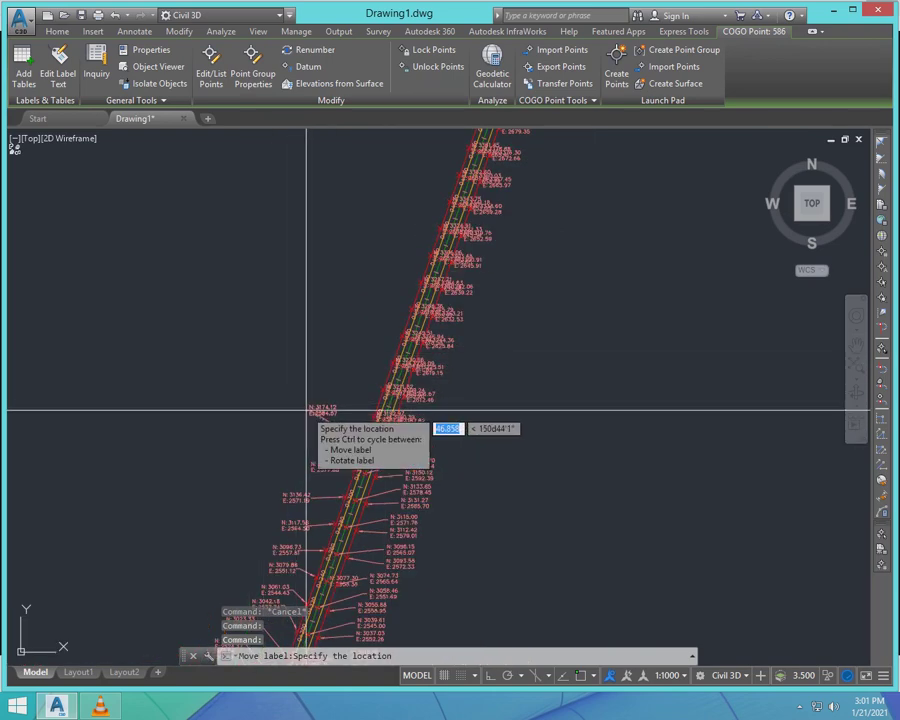
scroll(305, 410, up, 4)
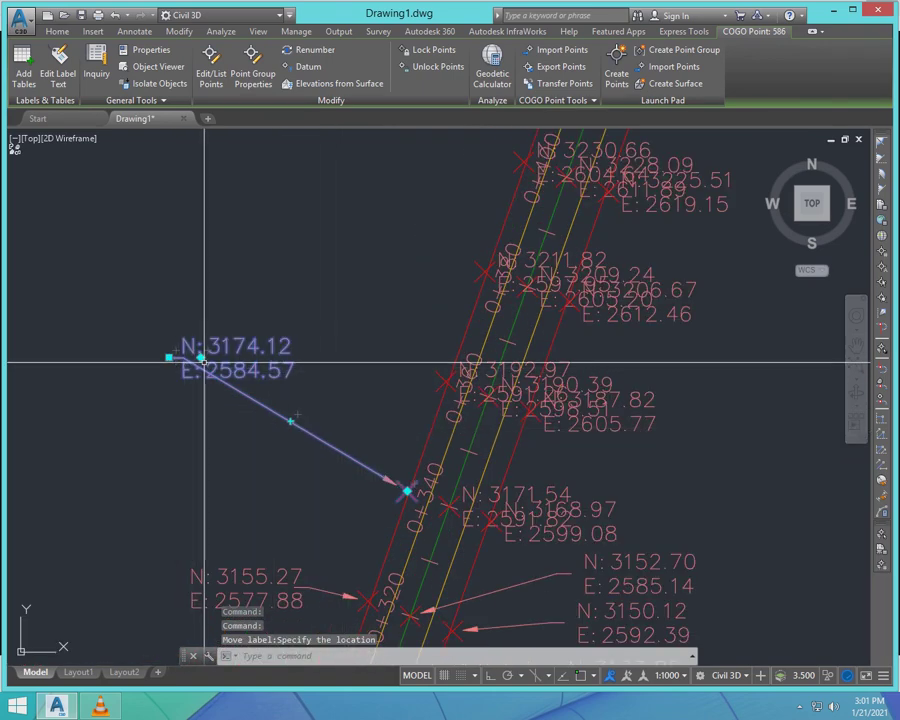
- Stretch the leader of the N: 3174.12 label so it attaches at the end of the text facing the road
click(170, 357)
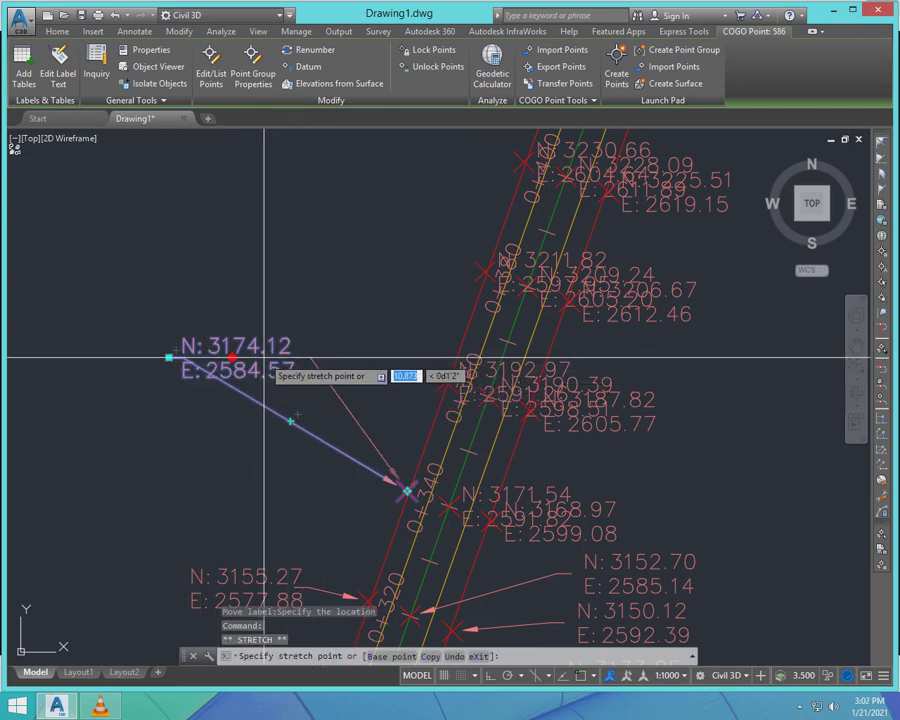
scroll(260, 420, down, 4)
key(Escape)
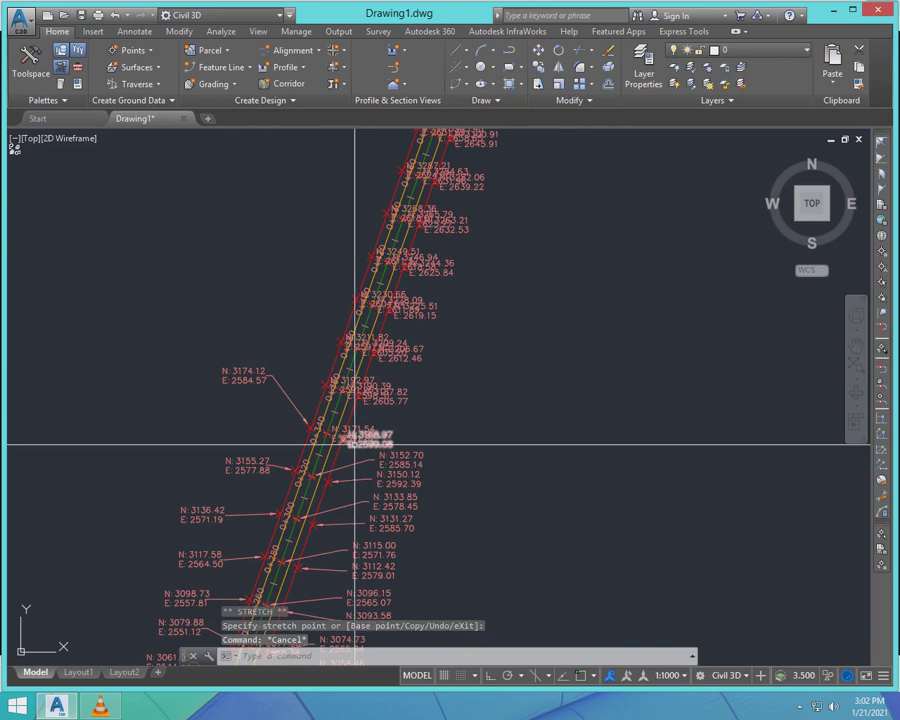
- Move the N: 3168.97, E: 2599.08 point label to the east side of the road, above the N: 3152.70 label
scroll(370, 440, up, 4)
click(283, 410)
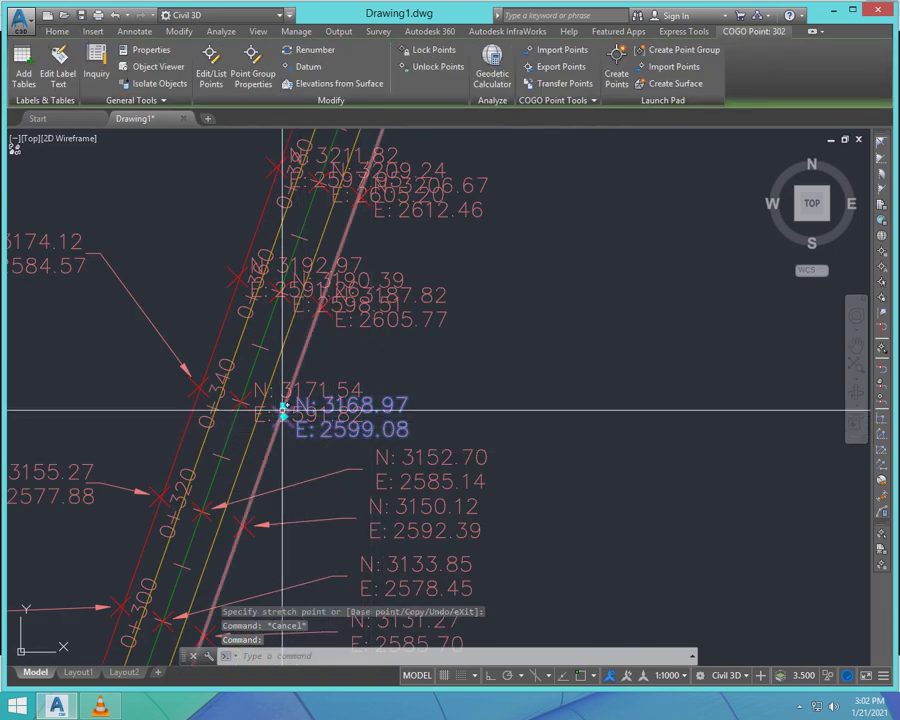
click(283, 410)
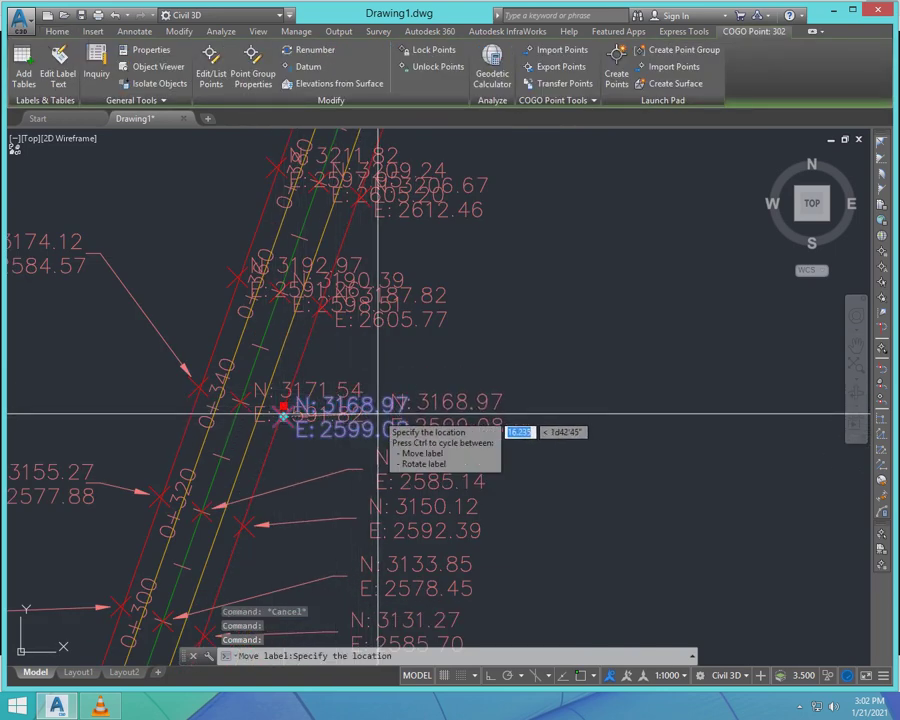
key(Escape)
- Move the N: 3171.54, E: 2591.82 point label to the east side of the road, just above the N: 3168.97 label
click(268, 390)
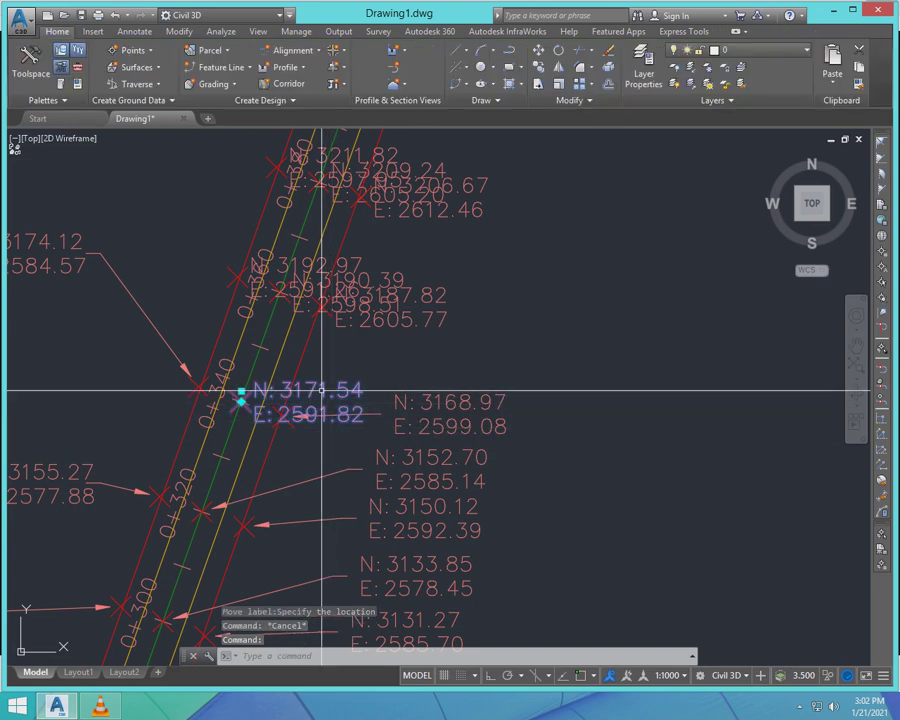
click(241, 393)
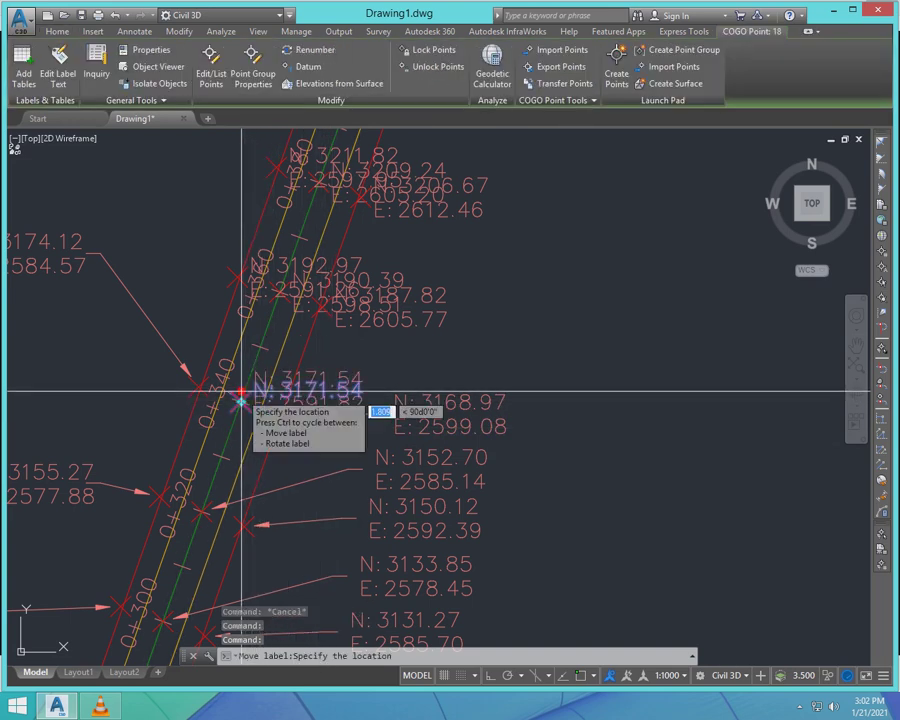
click(382, 362)
scroll(559, 527, down, 5)
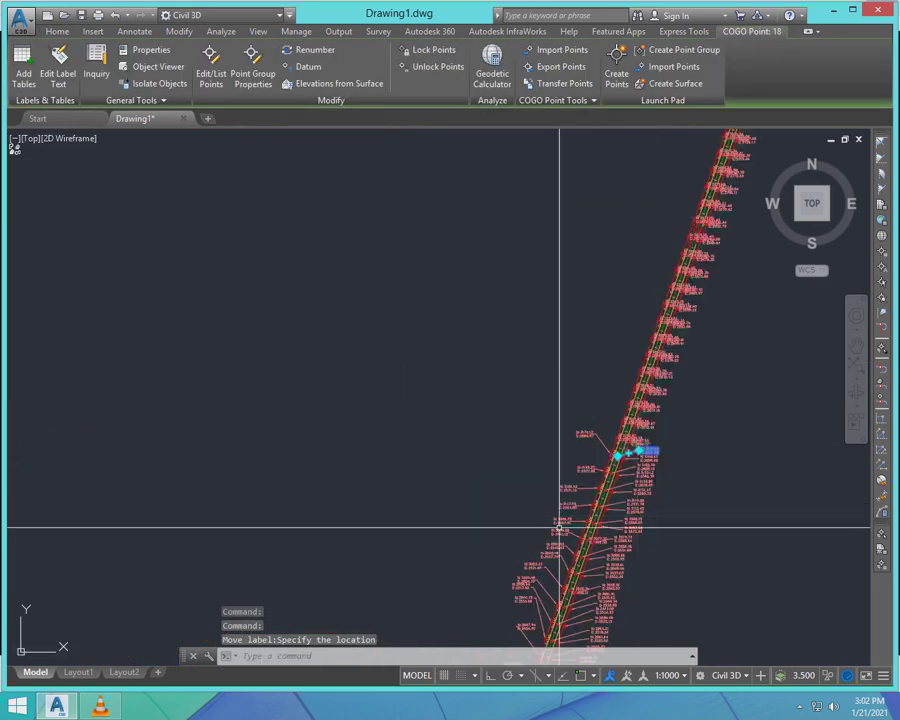
scroll(500, 432, down, 2)
key(Escape)
- Examine the coordinate labels from the whole alignment down to its starting stretch for any still overlapping the road
scroll(394, 518, down, 3)
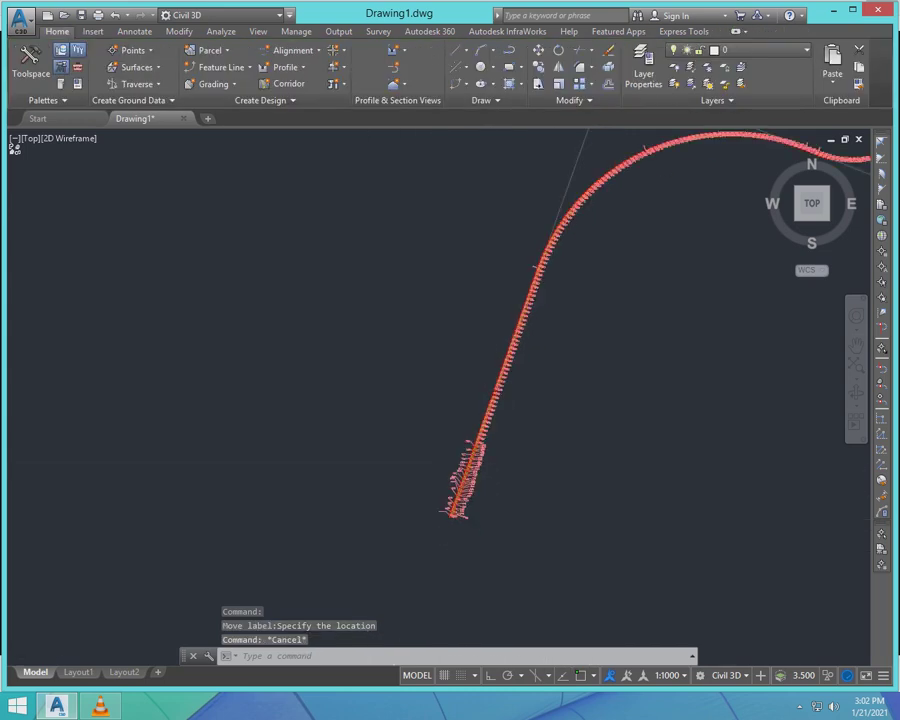
scroll(474, 440, down, 5)
scroll(412, 433, up, 3)
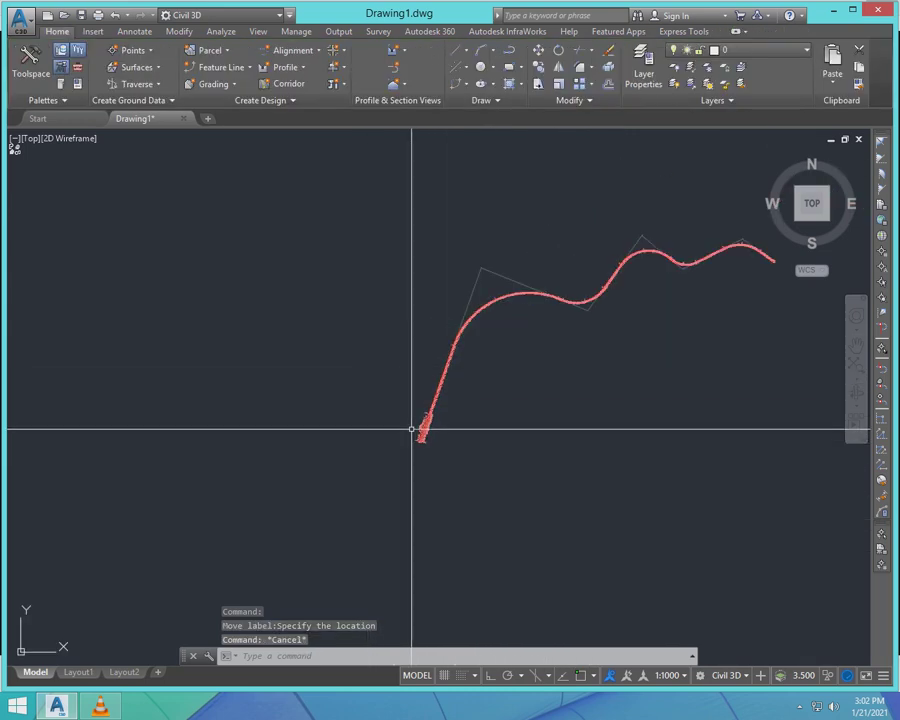
scroll(428, 432, up, 5)
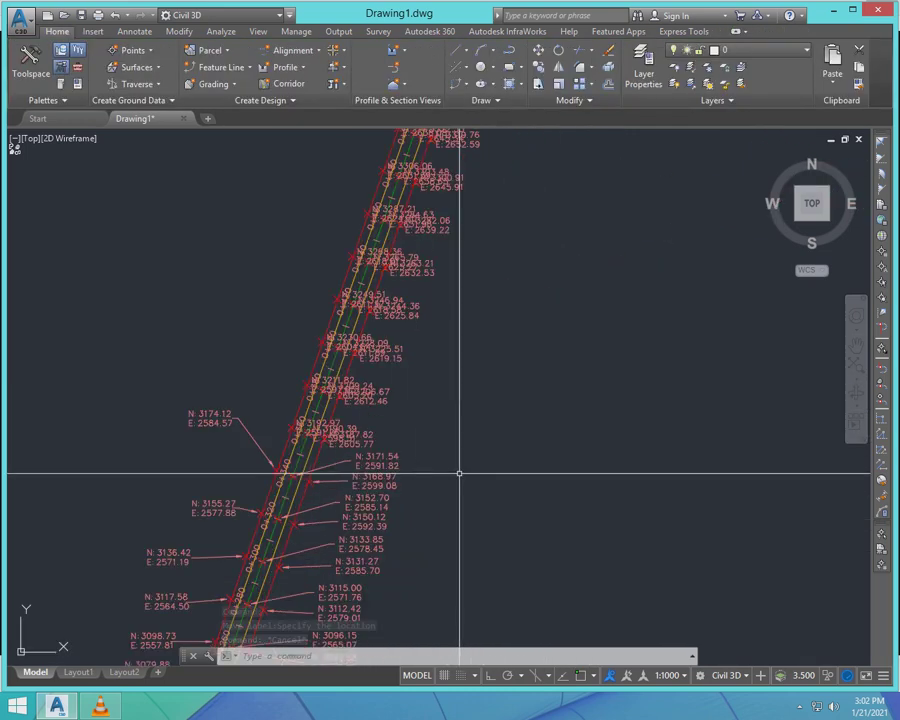
scroll(303, 550, down, 3)
scroll(303, 572, up, 5)
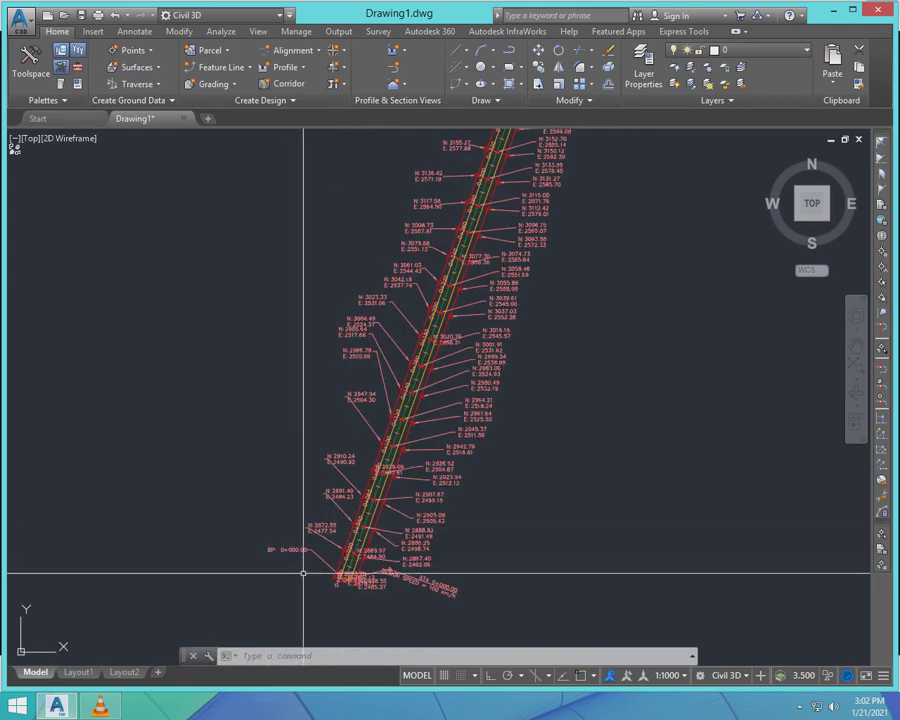
scroll(494, 279, up, 3)
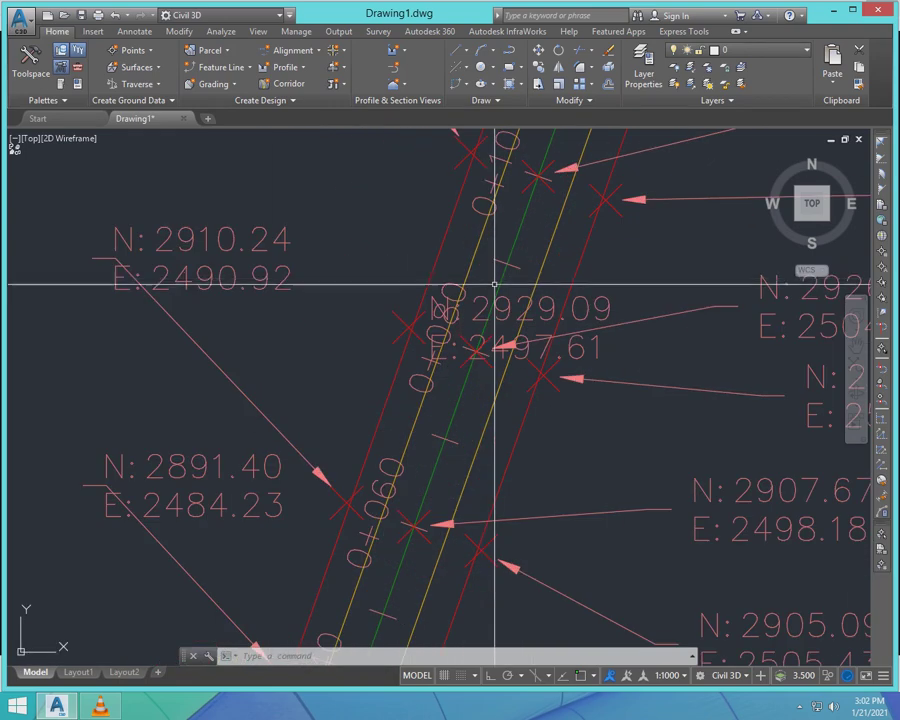
click(484, 323)
click(484, 323)
click(501, 318)
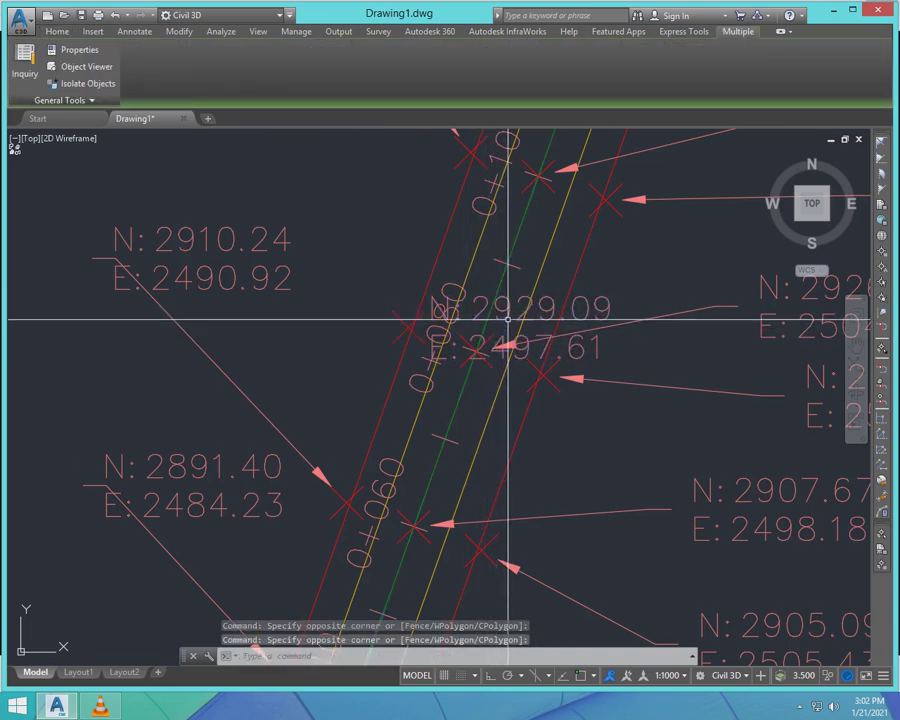
key(Escape)
- Move the N: 2929.09, E: 2497.61 label west of the road and stretch its leader to attach at the text's road-facing end
click(408, 318)
scroll(480, 380, down, 3)
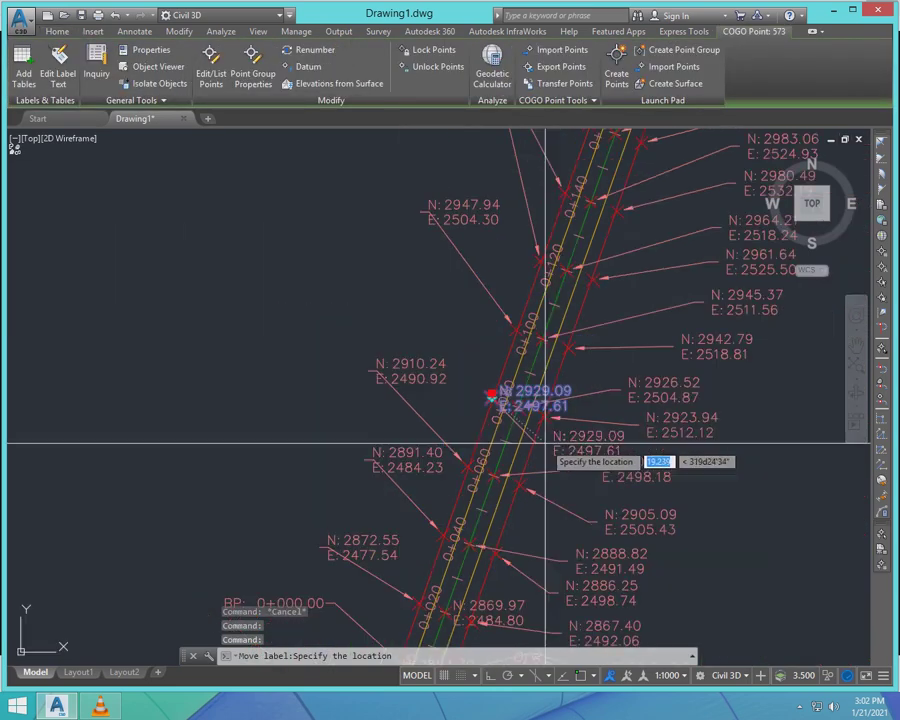
scroll(418, 318, up, 4)
click(418, 317)
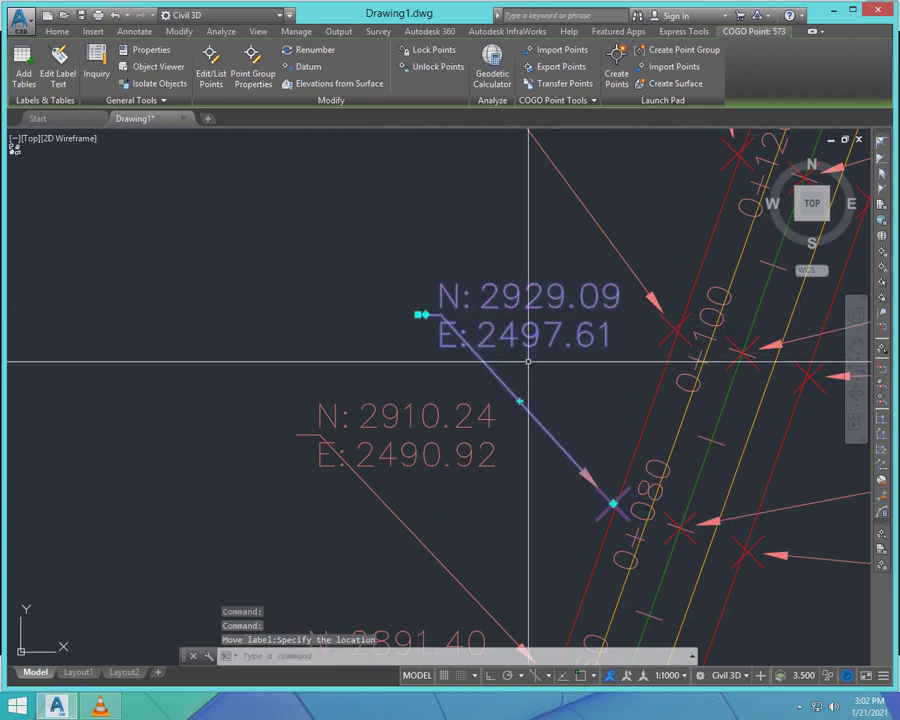
click(418, 315)
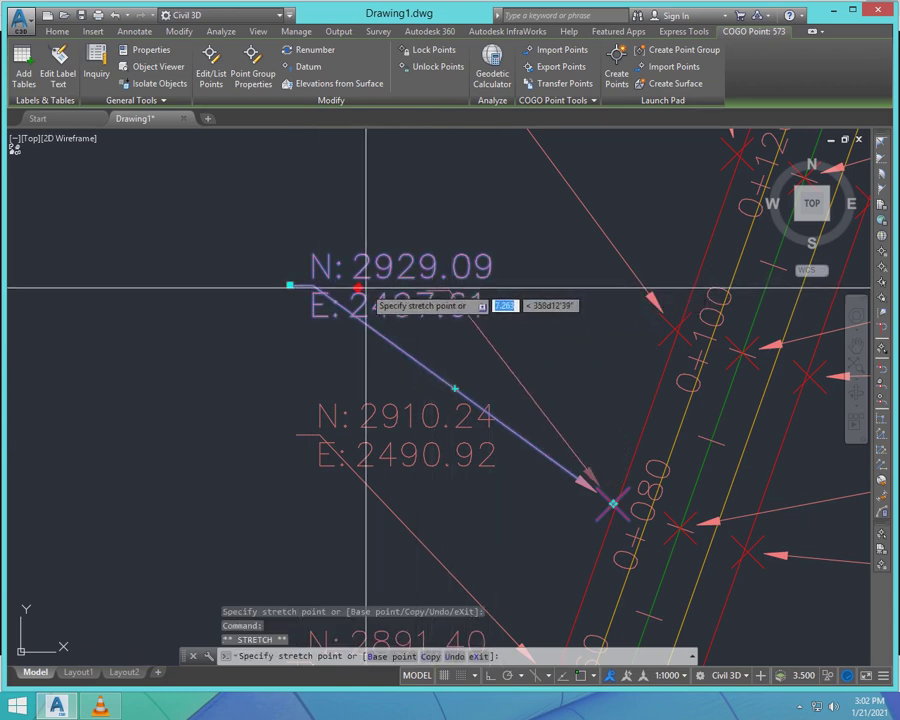
key(Escape)
- Move the N: 2848.55, E: 2485.37 label clear of the overlapping text, into the empty area below the start of the alignment
scroll(387, 286, down, 6)
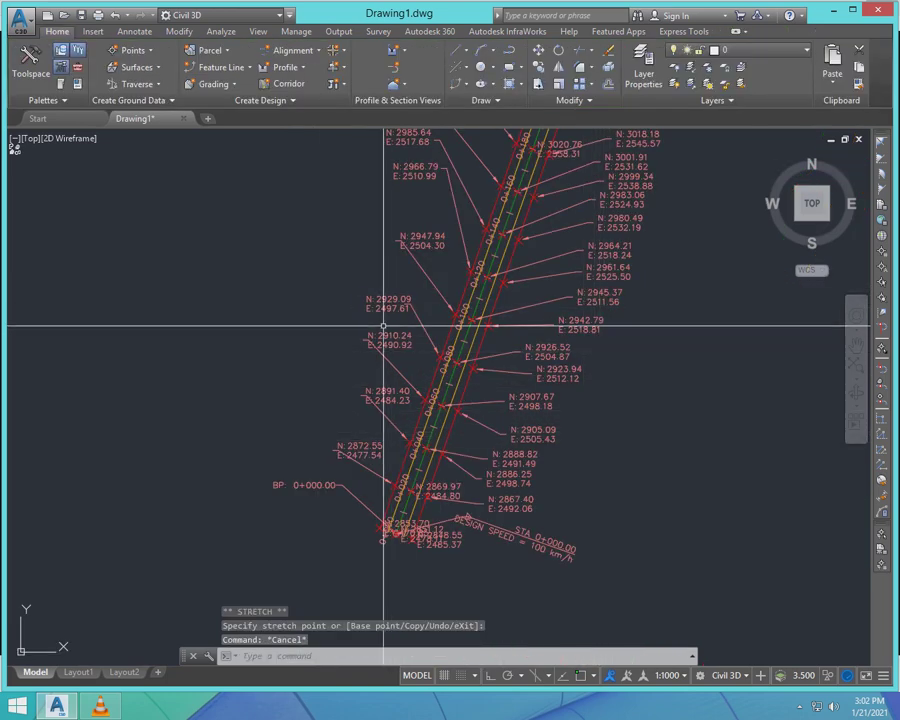
scroll(384, 412, down, 1)
scroll(402, 464, up, 5)
click(350, 400)
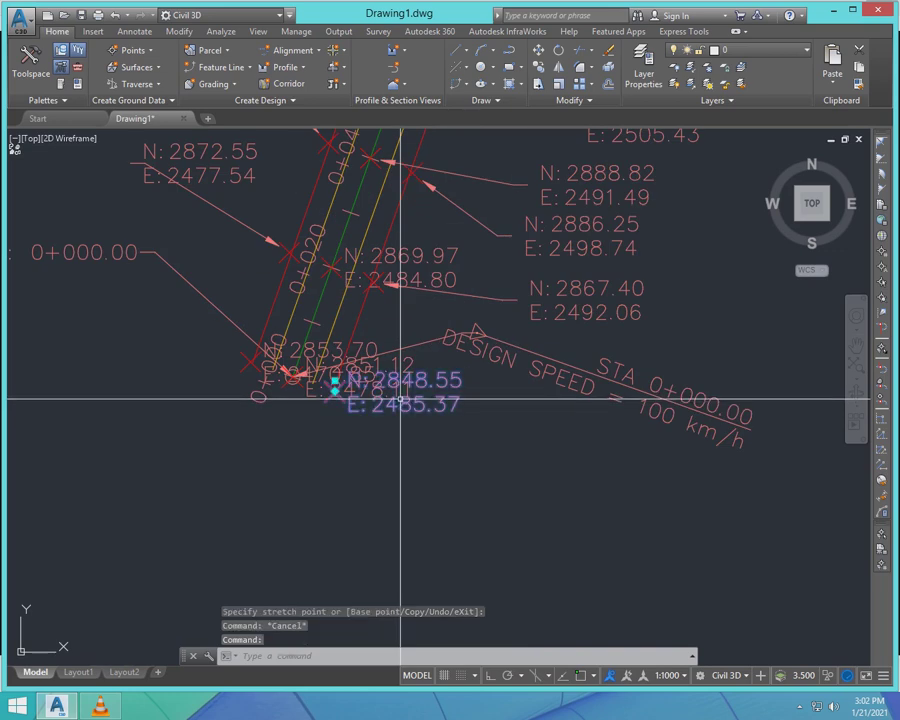
click(335, 380)
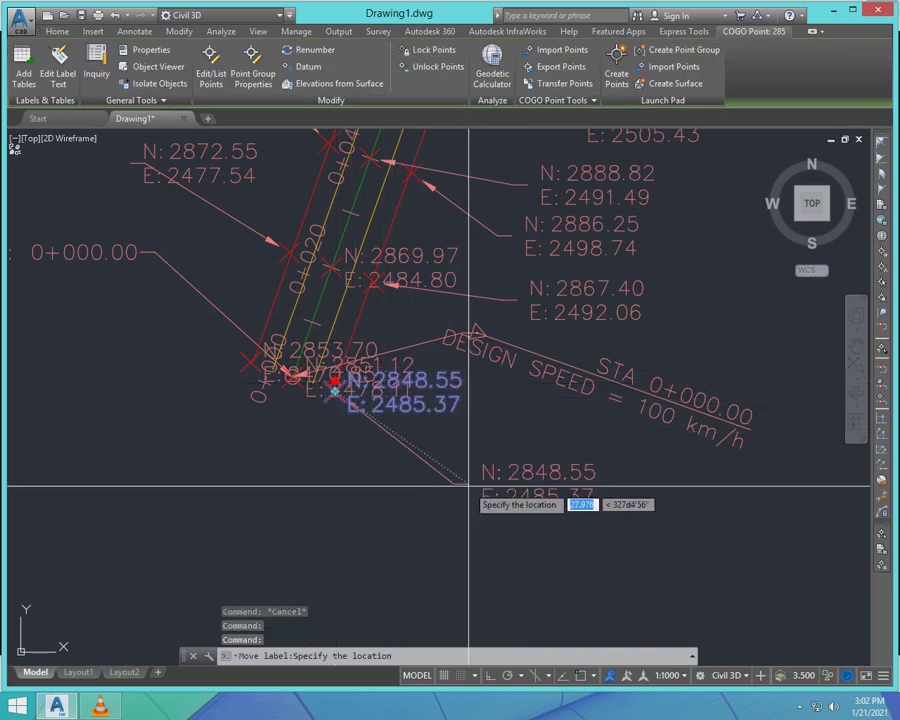
click(488, 494)
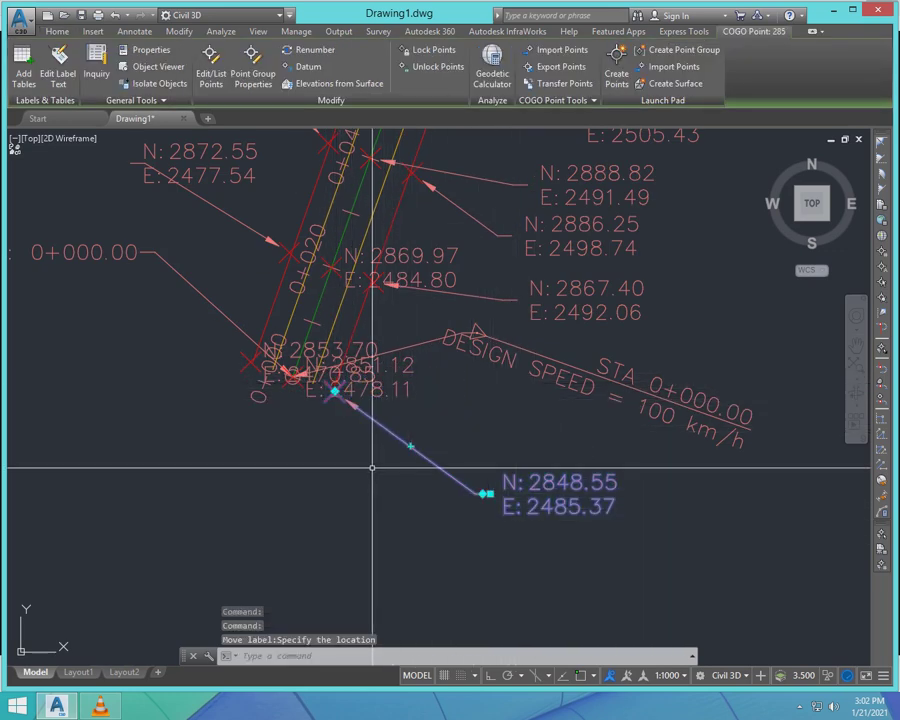
key(Escape)
click(518, 512)
click(492, 545)
click(485, 489)
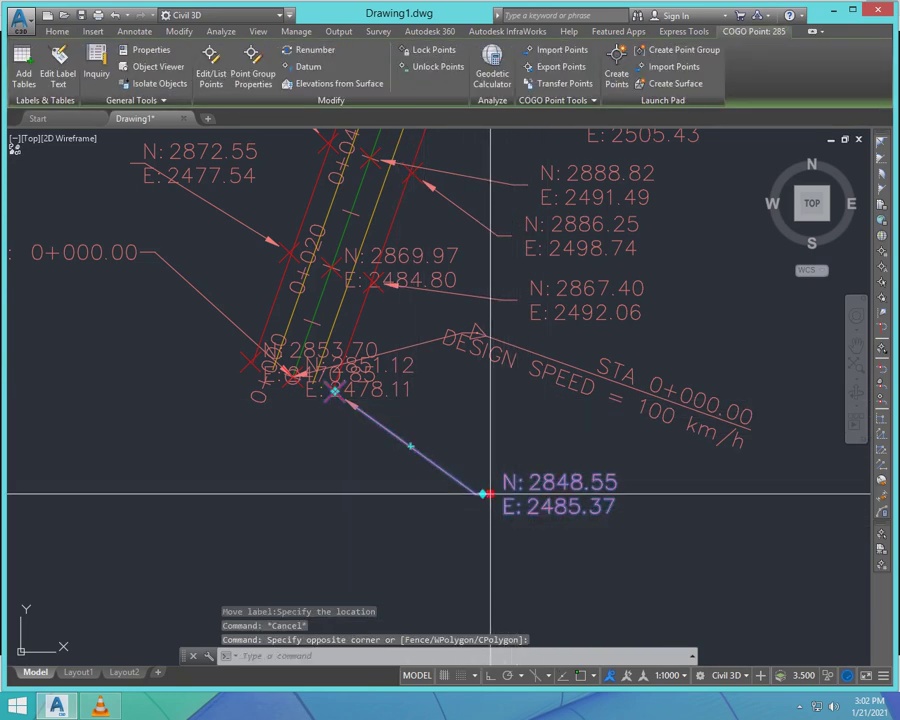
click(443, 524)
key(Escape)
- Move the N: 2851.12, E: 2478.11 point label below the alignment start, under the N: 2848.55 label
click(292, 371)
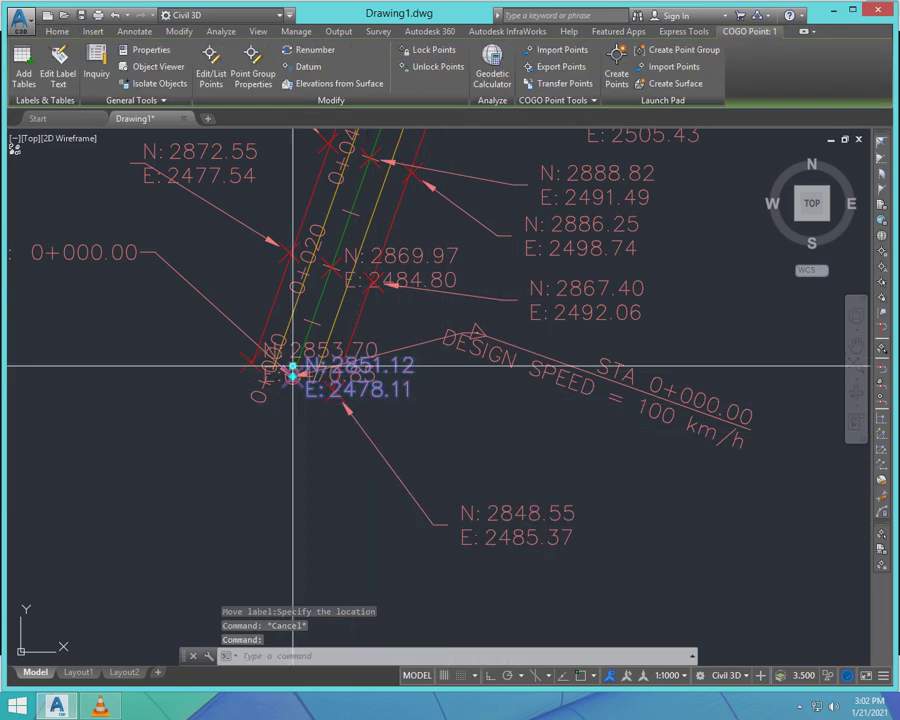
click(390, 590)
key(Escape)
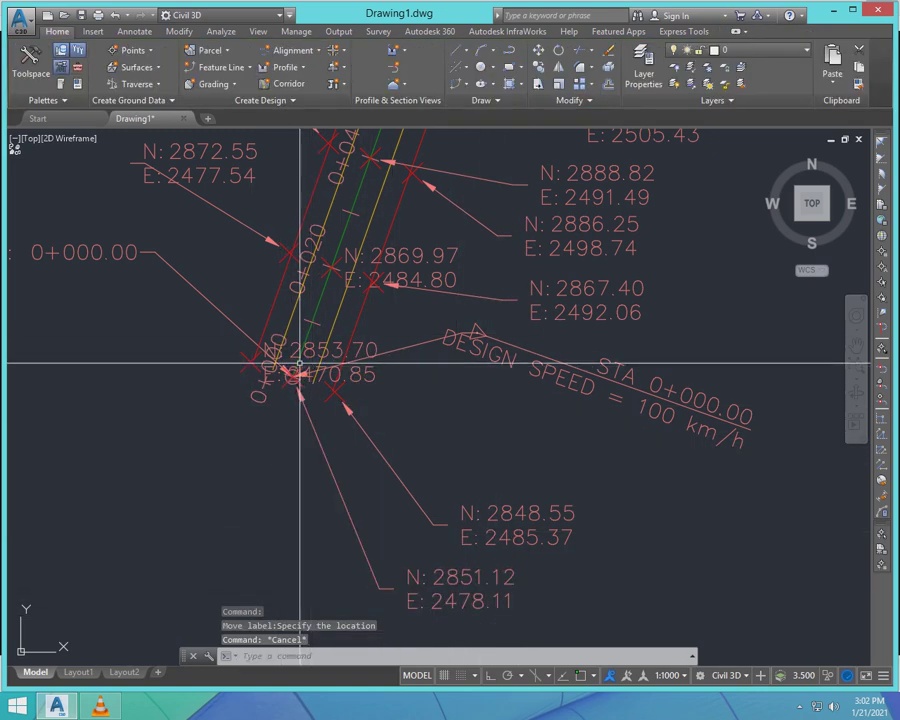
- Move the N: 2853.70, E: 2470.85 label west of the alignment start, below the BP label, and stretch its leader to the text's road-facing end
click(250, 352)
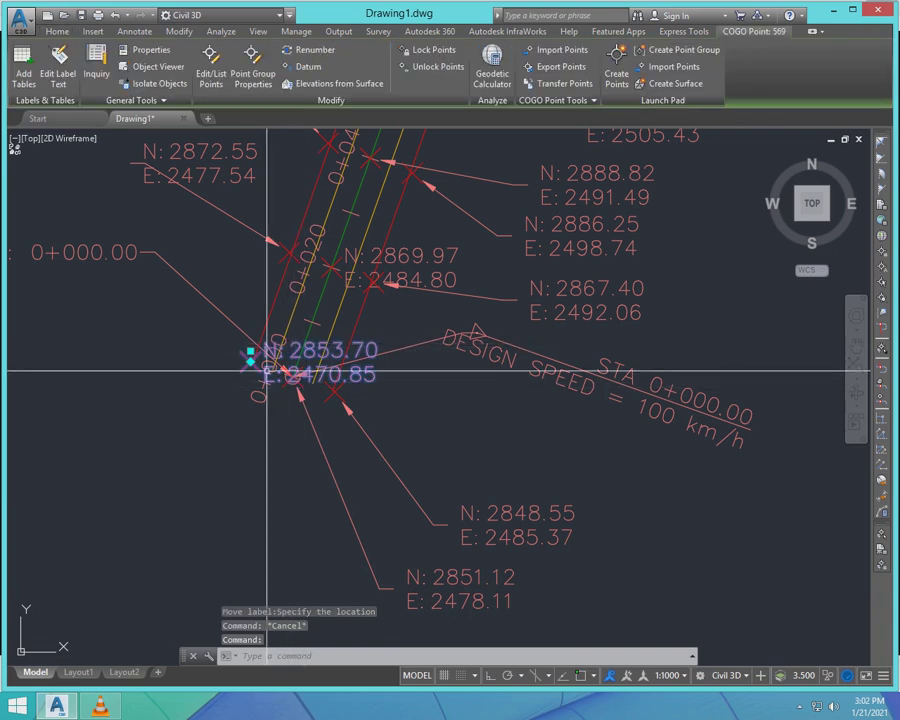
click(250, 356)
scroll(390, 310, down, 2)
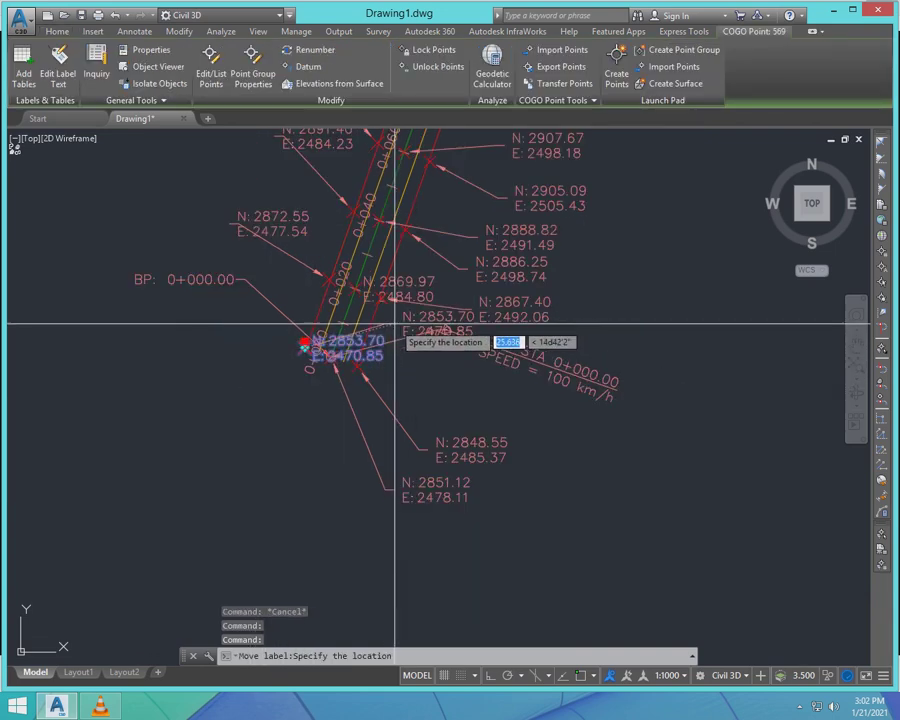
click(150, 337)
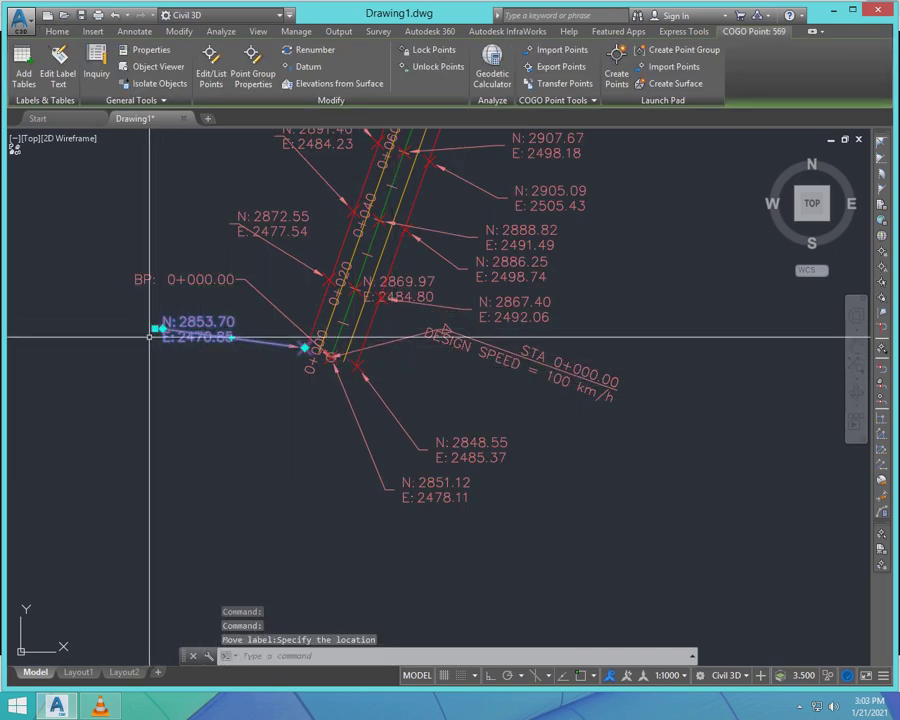
click(213, 324)
scroll(210, 332, up, 2)
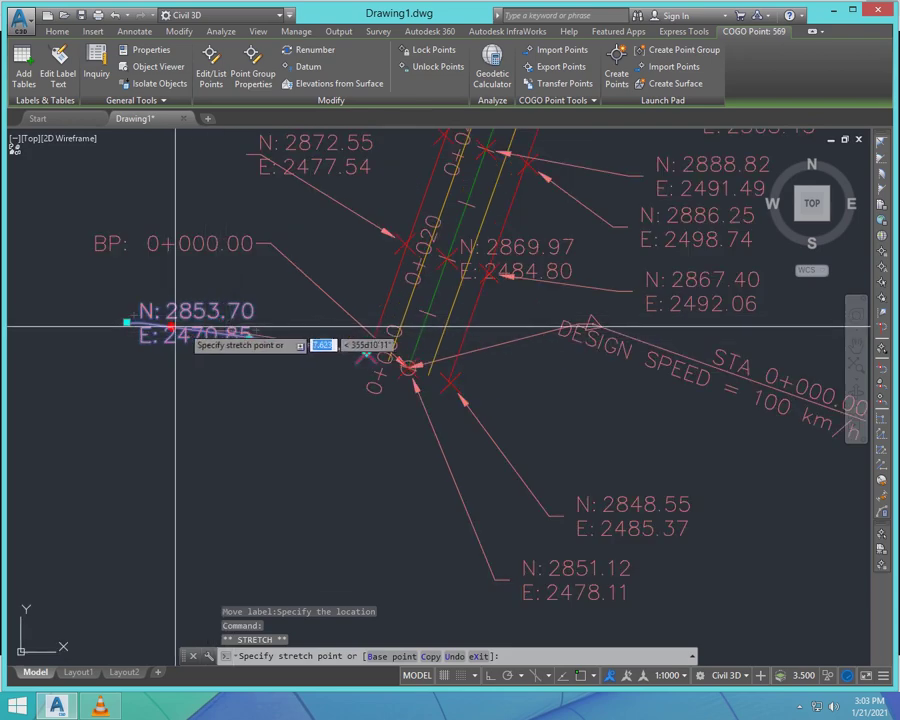
scroll(307, 388, down, 3)
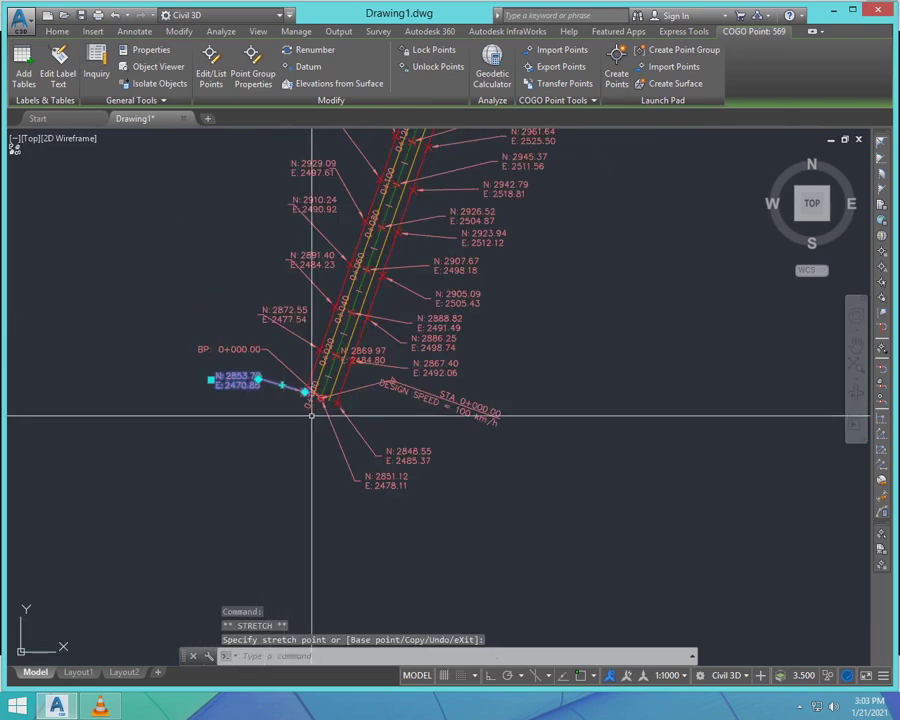
key(Escape)
- Examine the coordinate labels from the alignment start up to the stretch beyond station 0+340
scroll(301, 418, up, 5)
scroll(400, 444, down, 5)
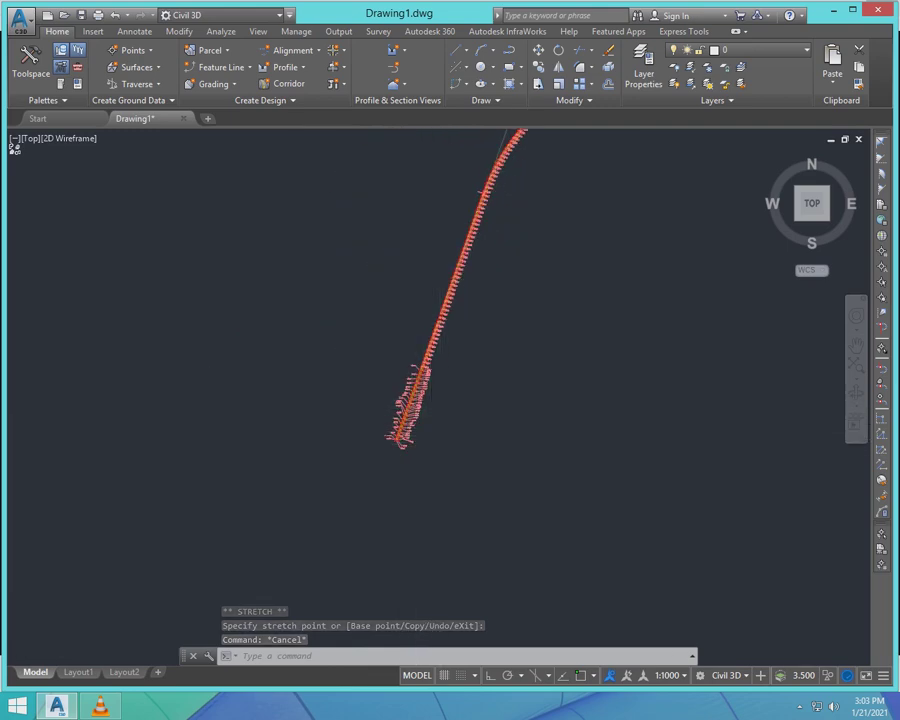
scroll(416, 412, up, 4)
scroll(380, 327, down, 3)
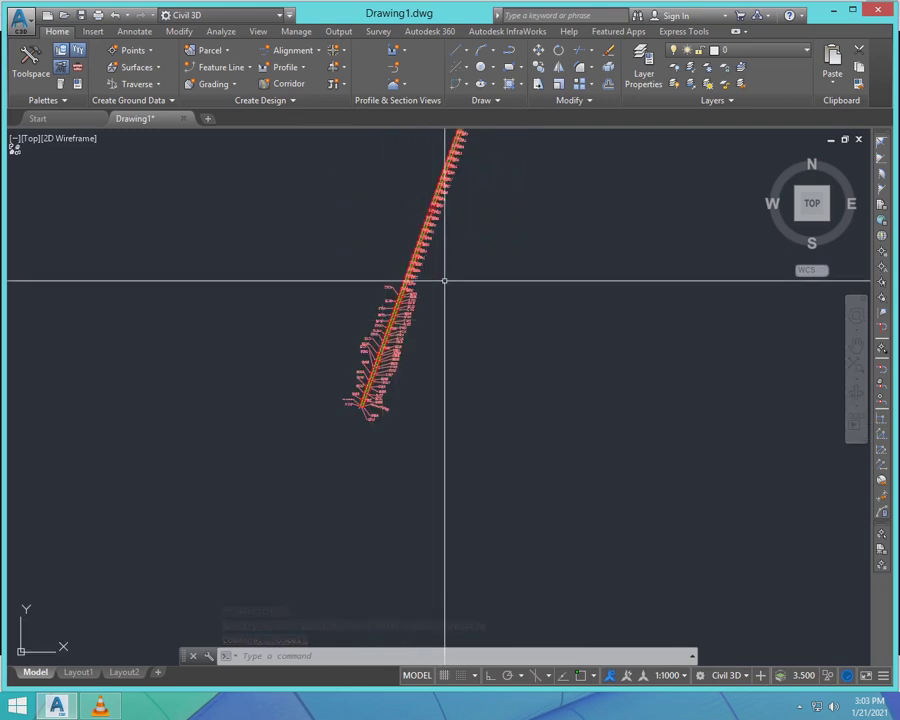
scroll(261, 330, up, 8)
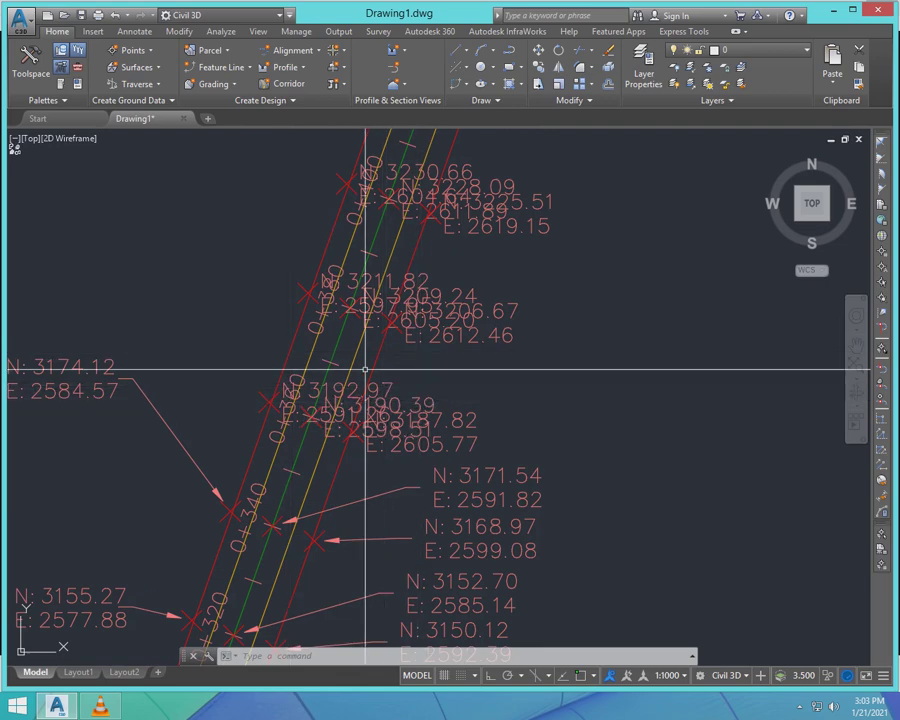
- Switch to Layout1 and draw a sheet rectangle from corner 0,0 to 841,594
scroll(366, 370, down, 7)
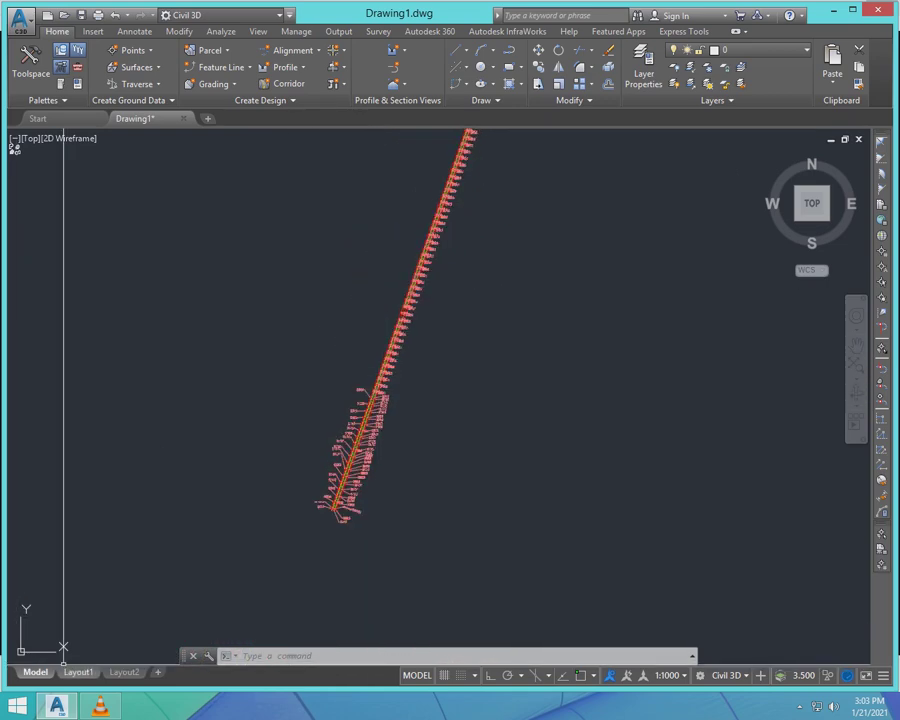
click(78, 672)
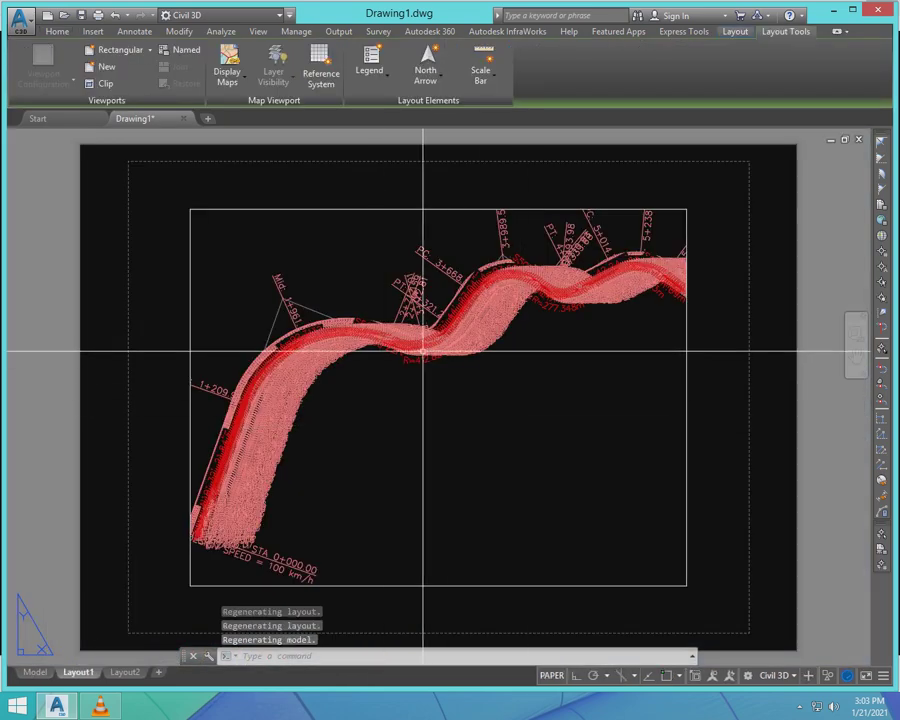
scroll(398, 362, down, 5)
scroll(398, 362, up, 9)
scroll(378, 401, down, 6)
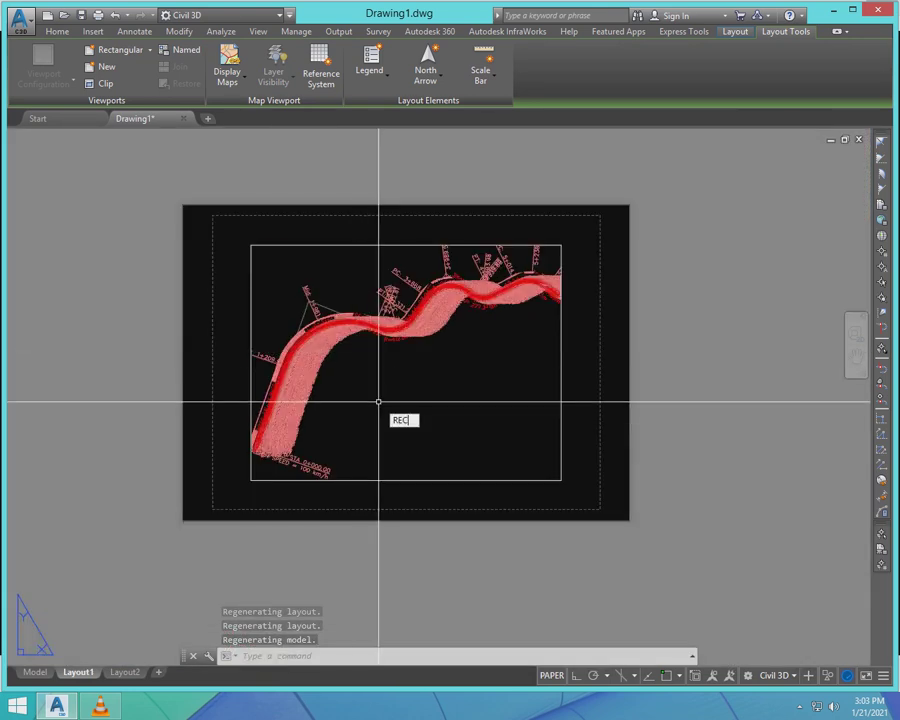
key(Return)
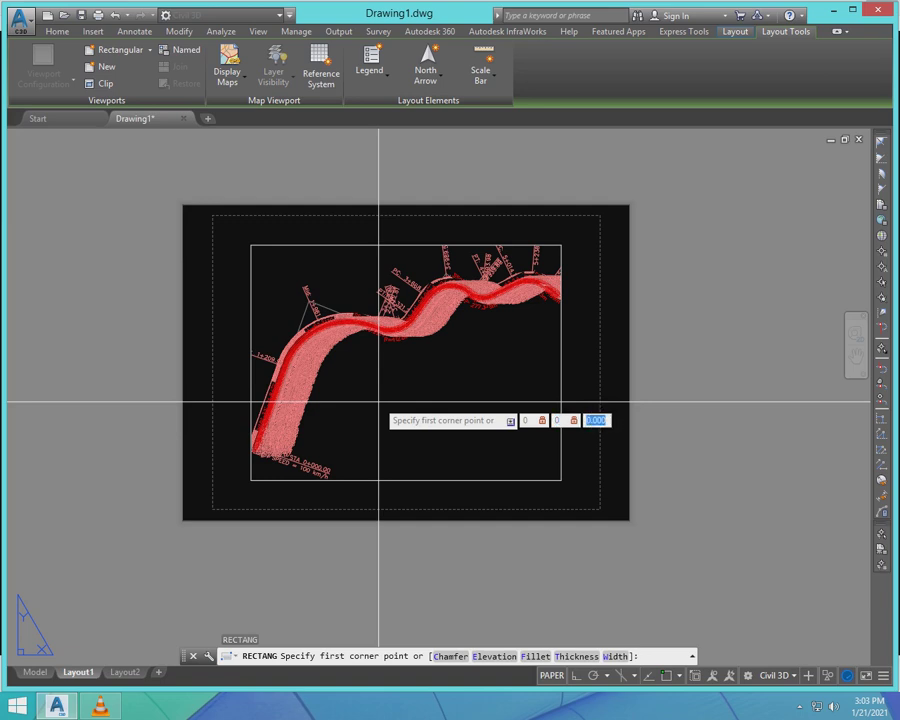
text(0,0)
key(Return)
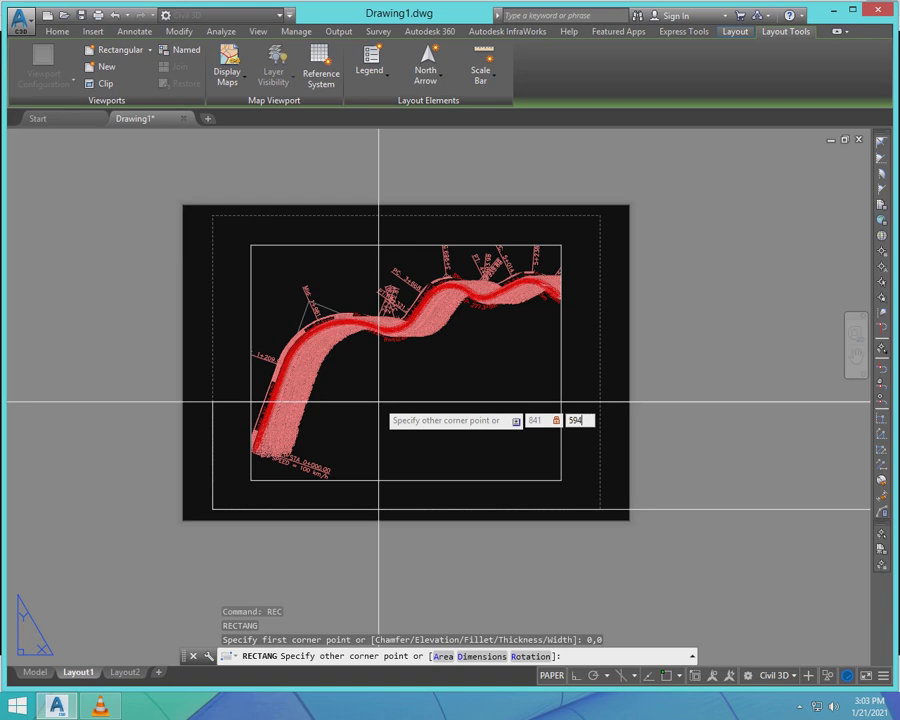
key(Return)
text(z)
key(Return)
scroll(387, 388, down, 4)
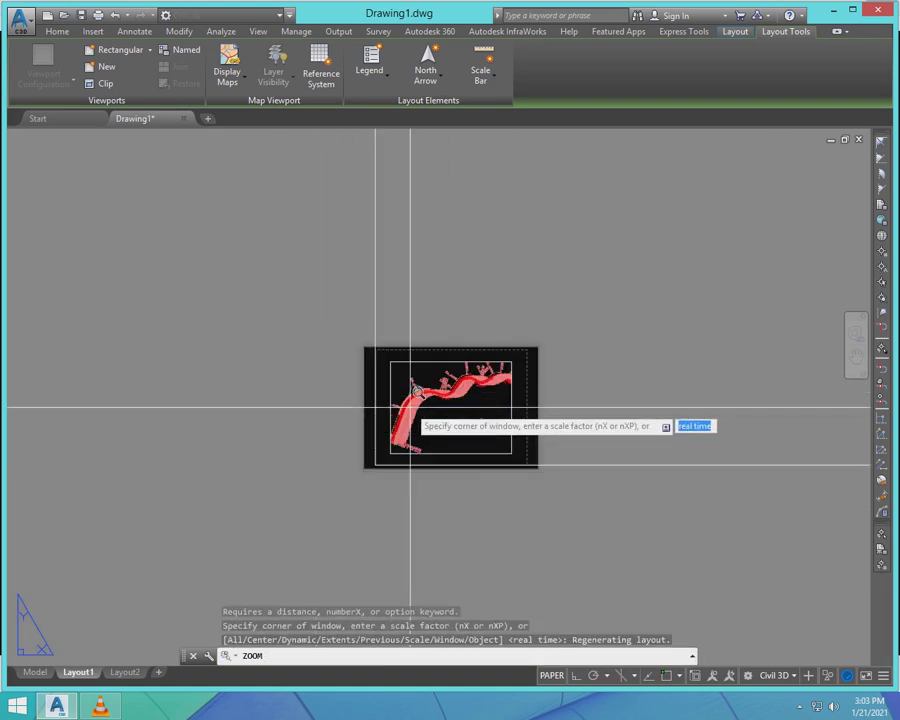
scroll(431, 390, down, 2)
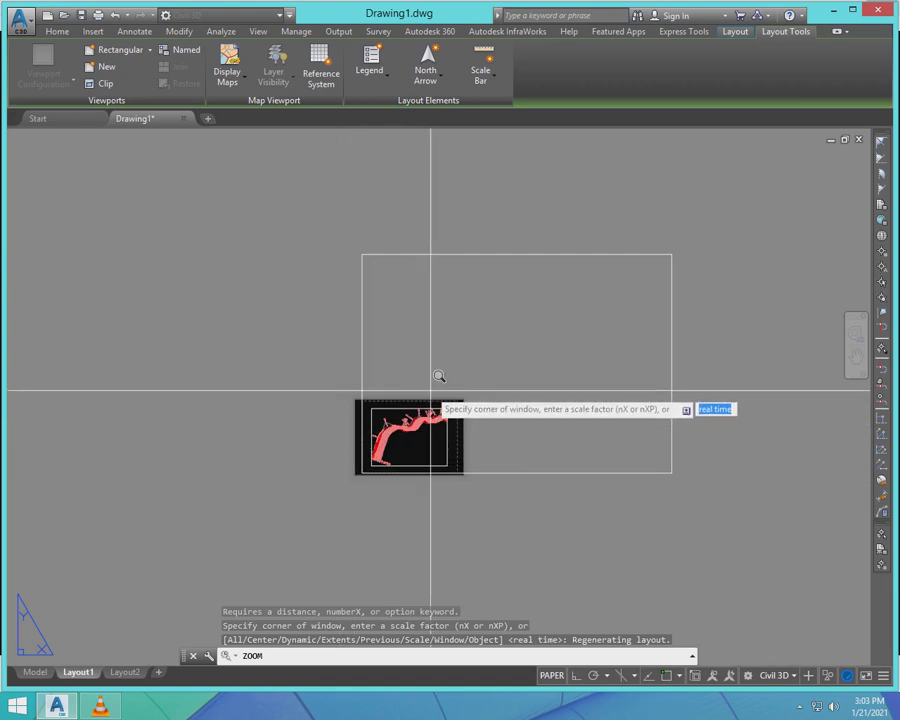
key(Return)
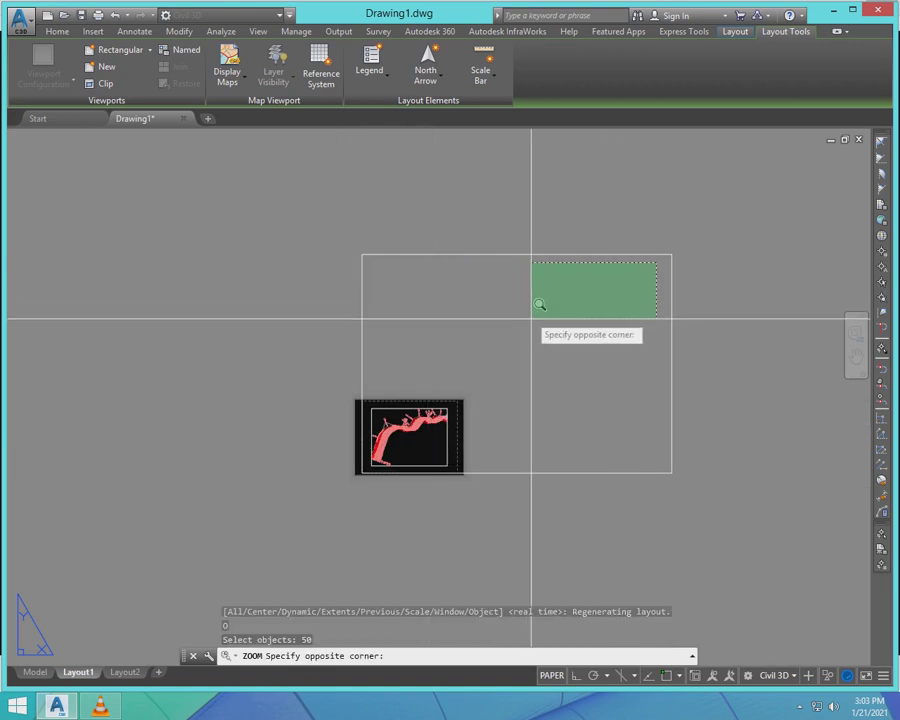
key(Escape)
key(Escape)
- Try offsetting the sheet rectangle 50 units inward and delete the offset copy
text(o)
key(Return)
text(50)
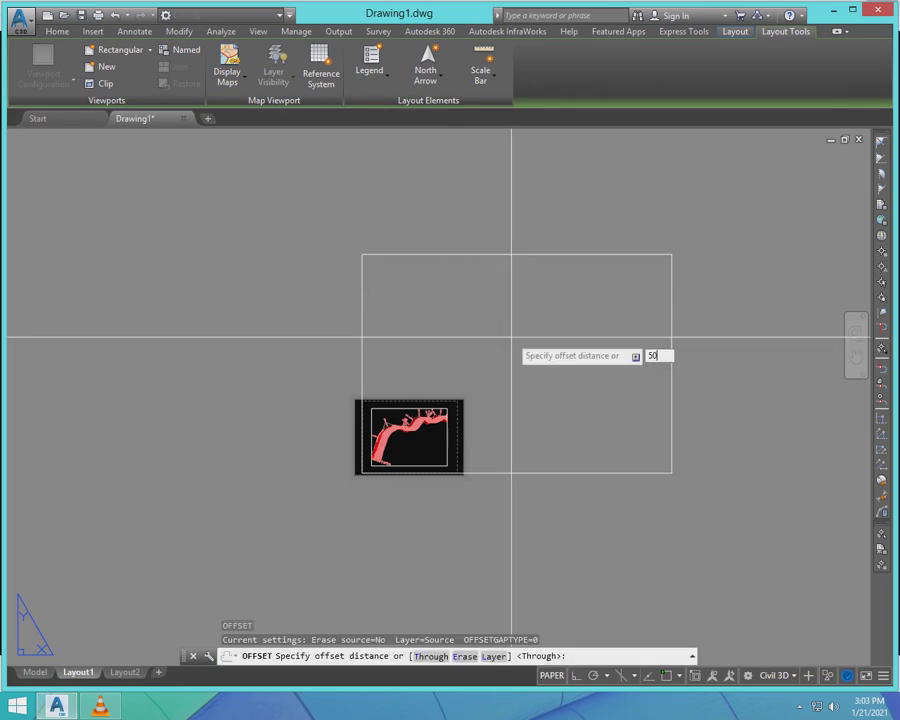
key(Return)
click(422, 258)
click(417, 292)
key(Escape)
click(381, 301)
click(407, 341)
key(Delete)
- Offset the 841 by 594 sheet rectangle 20 units inward as an inner frame
text(o)
key(Return)
text(20)
key(Return)
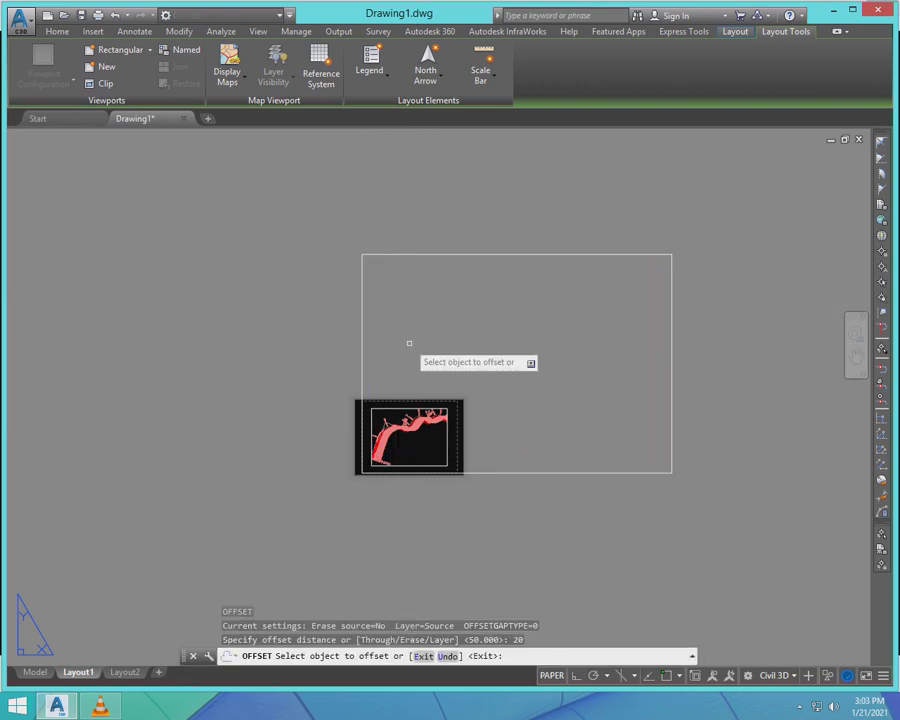
click(387, 254)
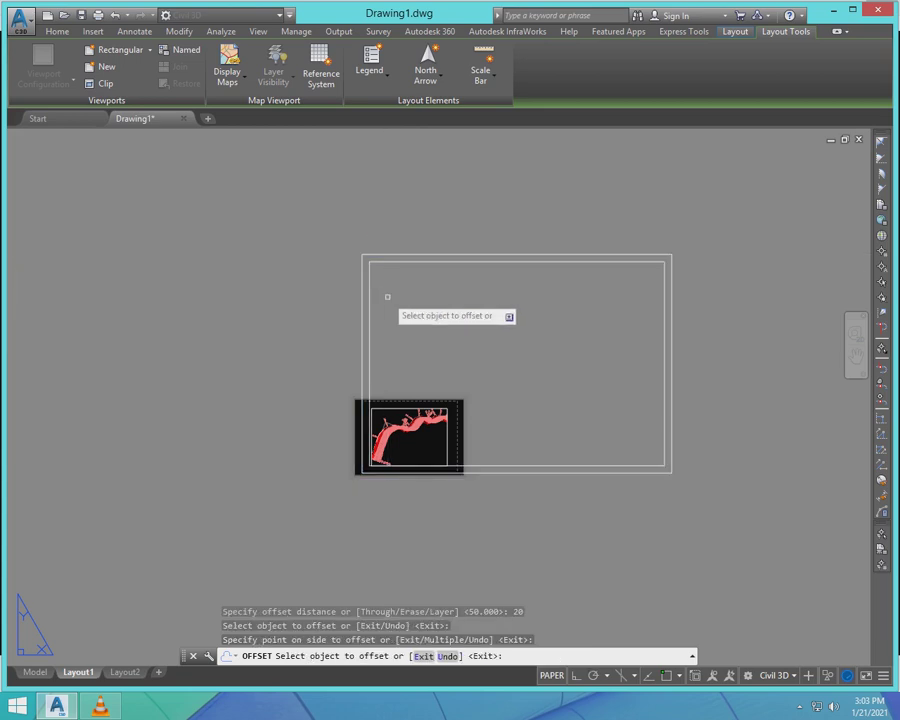
key(Escape)
- Move the viewport so its lower-left corner snaps onto the inner frame's lower-left corner
scroll(440, 443, up, 4)
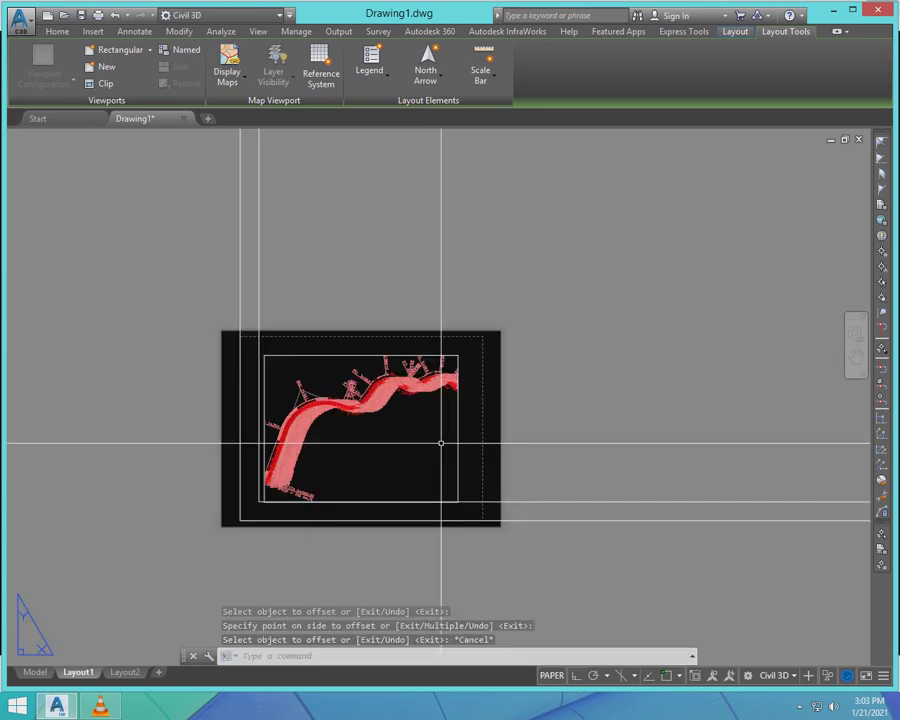
key(Return)
scroll(262, 350, up, 2)
click(311, 381)
click(292, 344)
scroll(380, 323, down, 2)
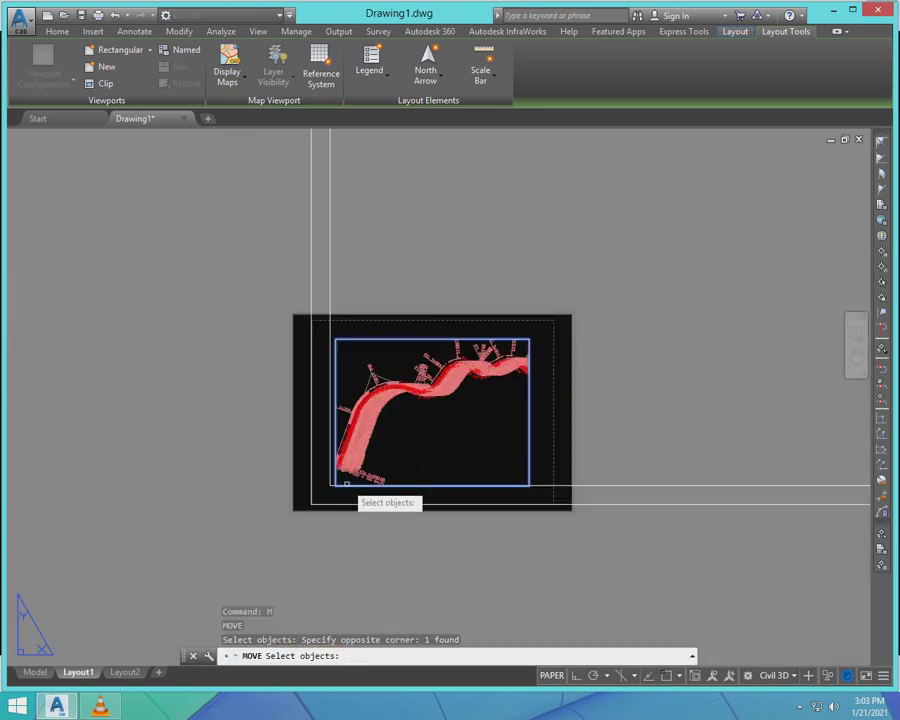
scroll(339, 491, up, 4)
scroll(333, 499, down, 2)
key(Return)
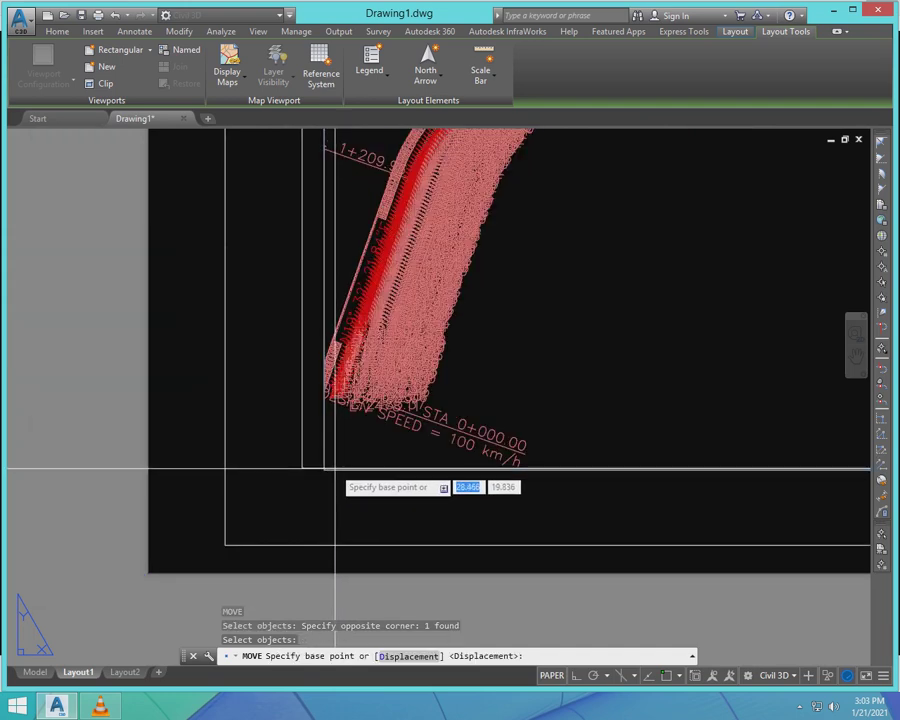
key(F3)
click(302, 467)
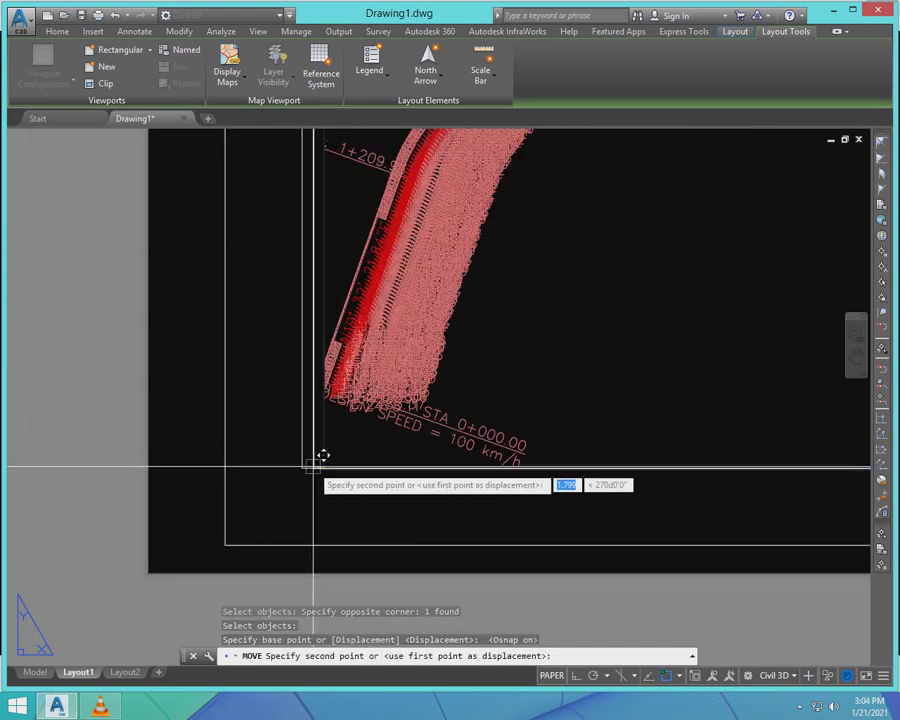
click(304, 466)
scroll(345, 371, down, 3)
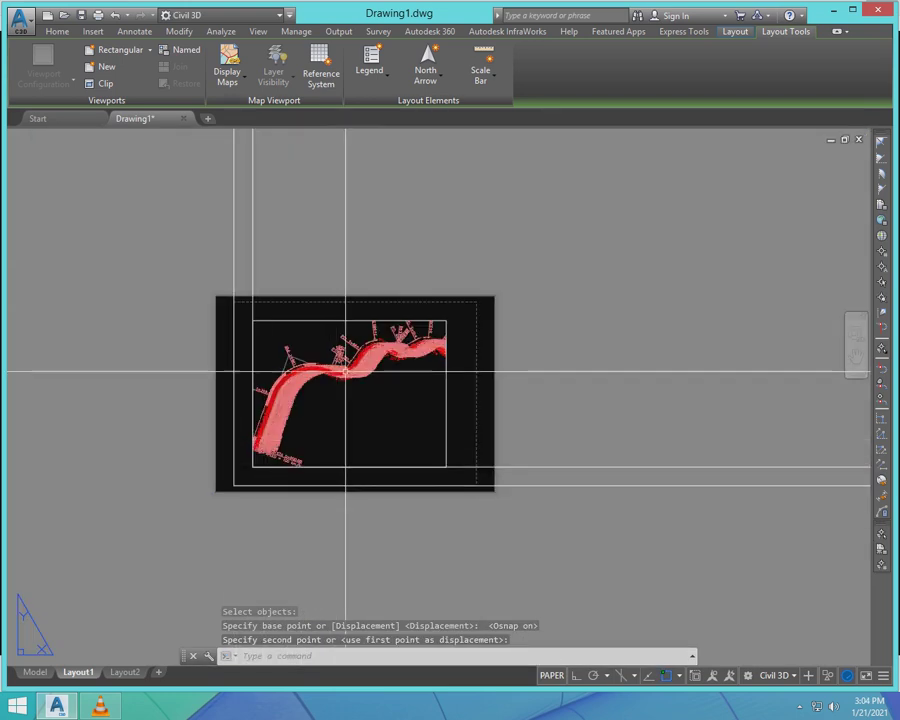
- Try to scale the viewport, then cancel and undo the scaling
click(494, 436)
click(408, 392)
scroll(413, 414, down, 2)
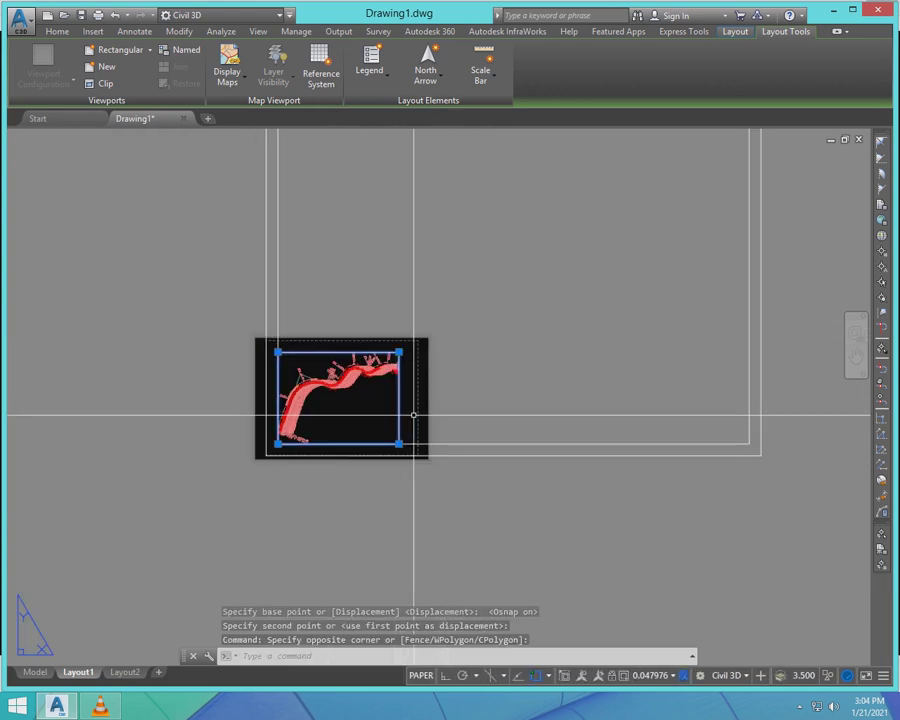
text(sc)
key(Return)
click(395, 392)
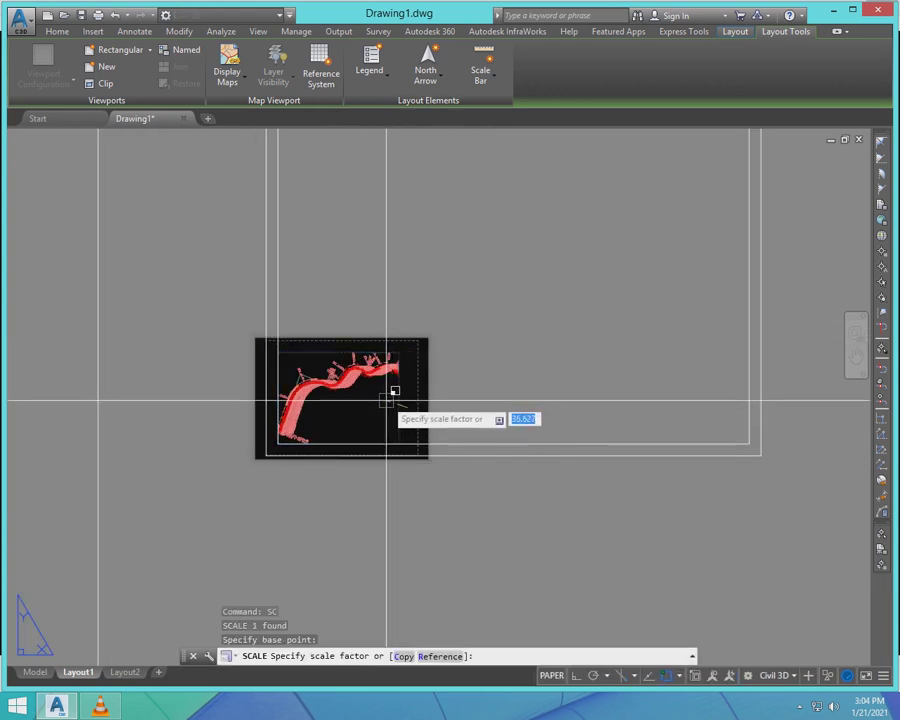
key(Escape)
key(ctrl+z)
- Stretch the viewport's lower-right and upper-right corners to the matching inner frame corners so it fills the frame
click(400, 417)
click(401, 392)
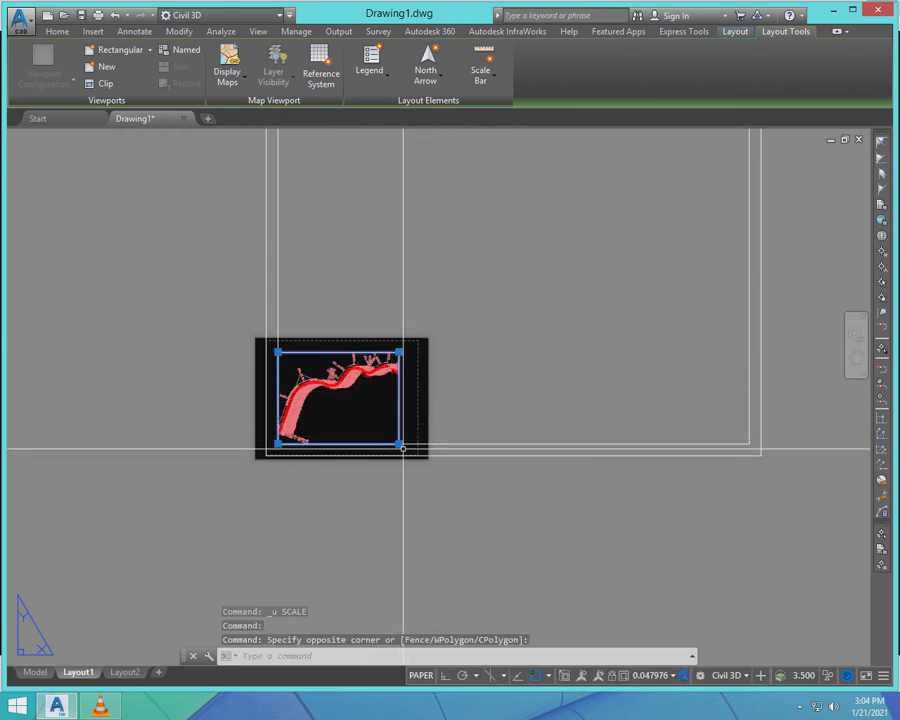
click(399, 443)
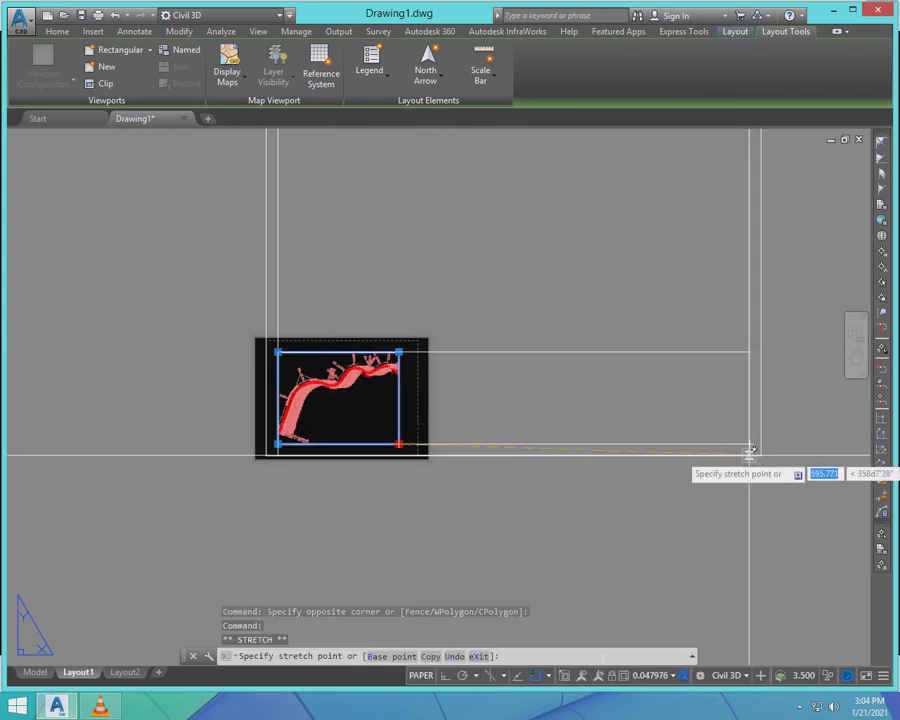
scroll(779, 486, up, 6)
click(660, 314)
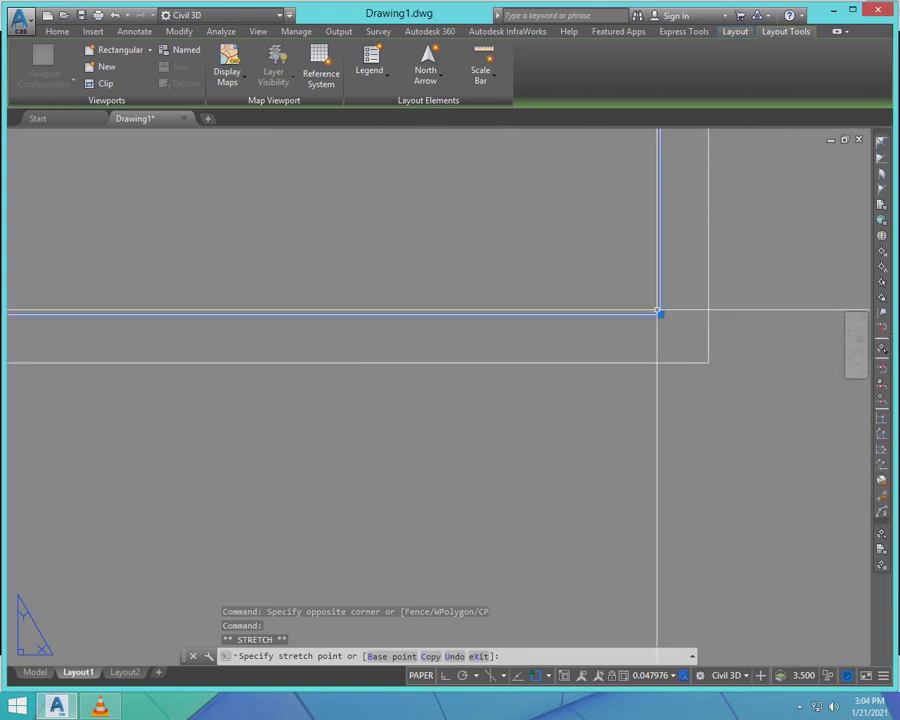
scroll(633, 451, down, 8)
click(638, 374)
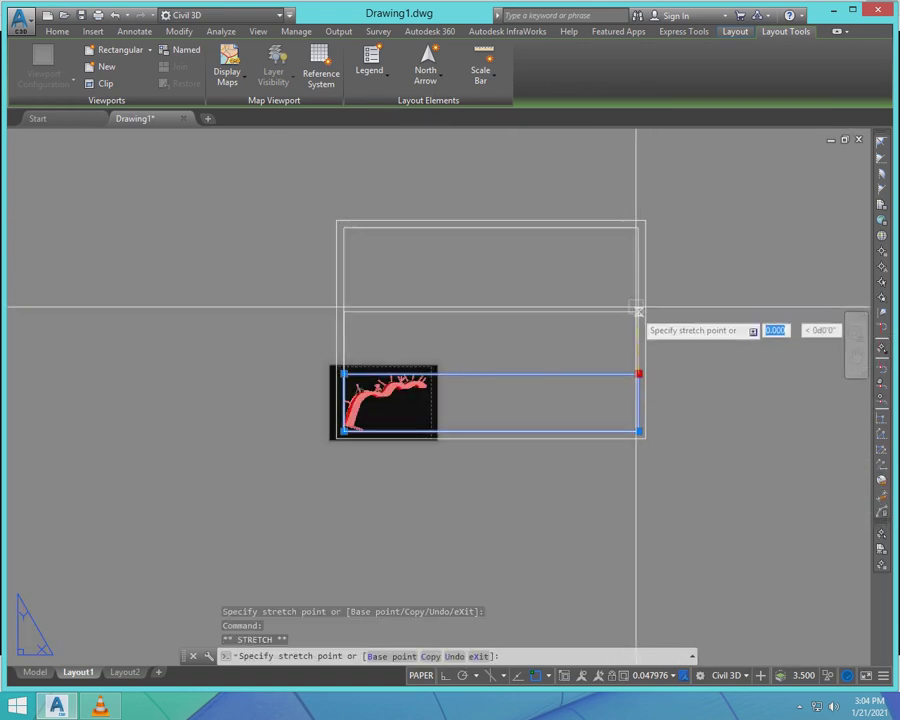
click(638, 228)
key(Escape)
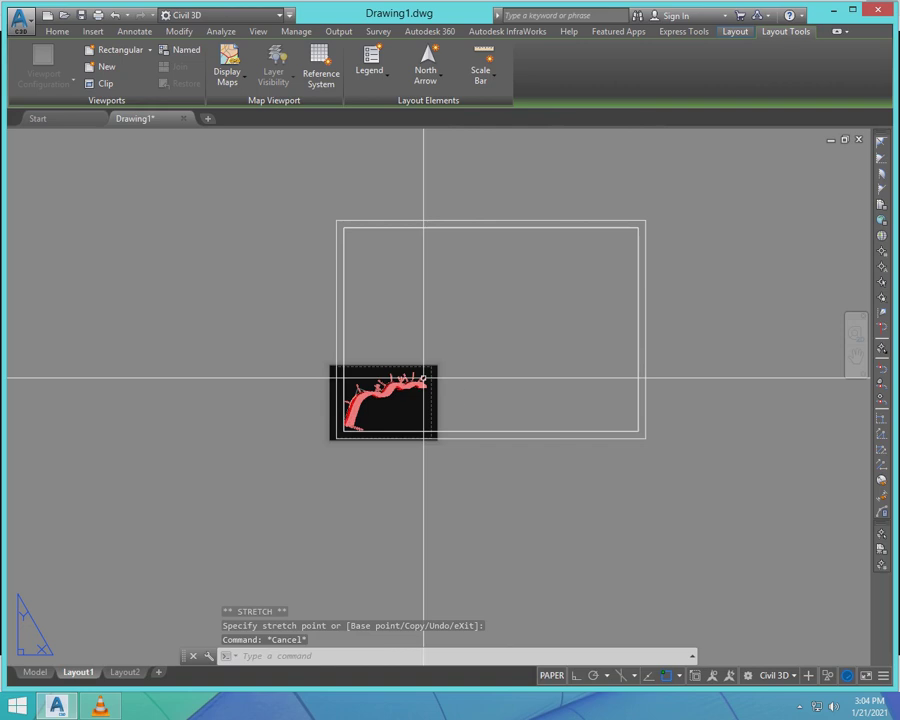
- Activate model space inside the Layout1 viewport and frame the first stretch of the road alignment from station 0+000
text(MS)
key(Return)
scroll(352, 248, up, 3)
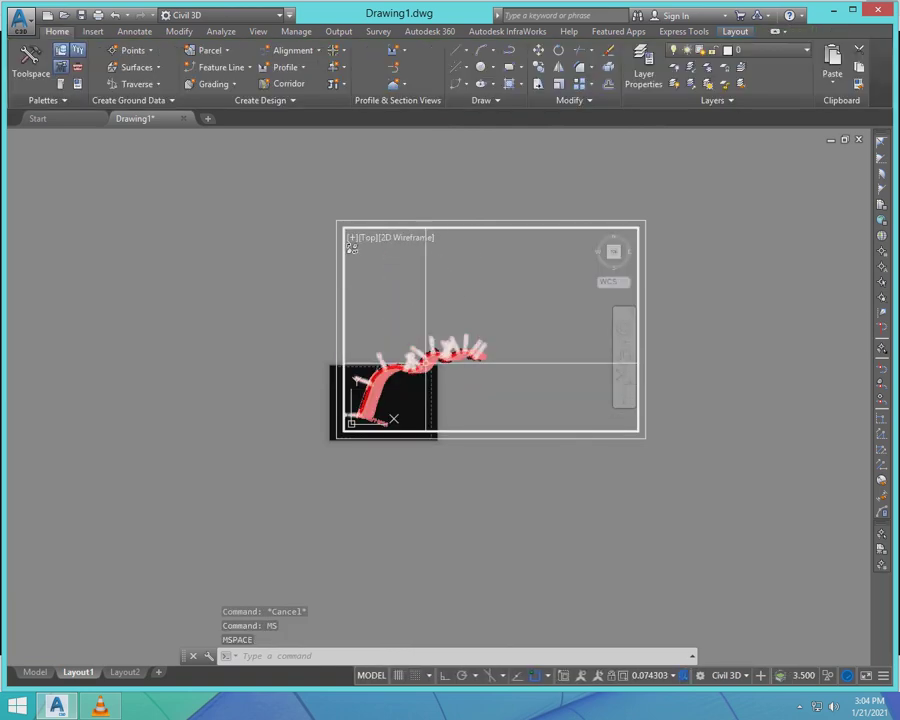
scroll(351, 247, up, 10)
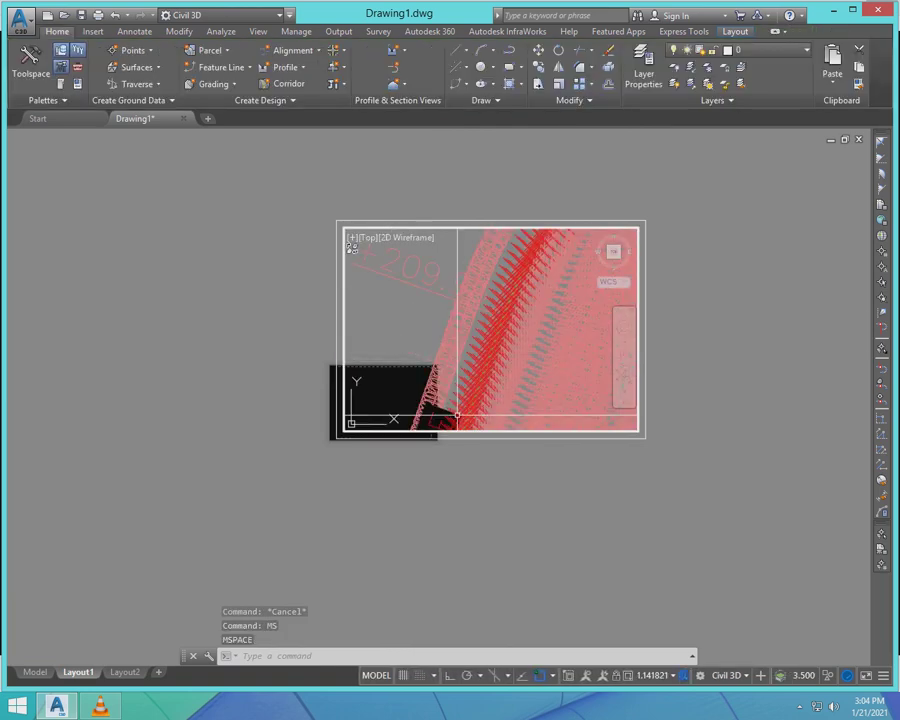
scroll(422, 328, down, 12)
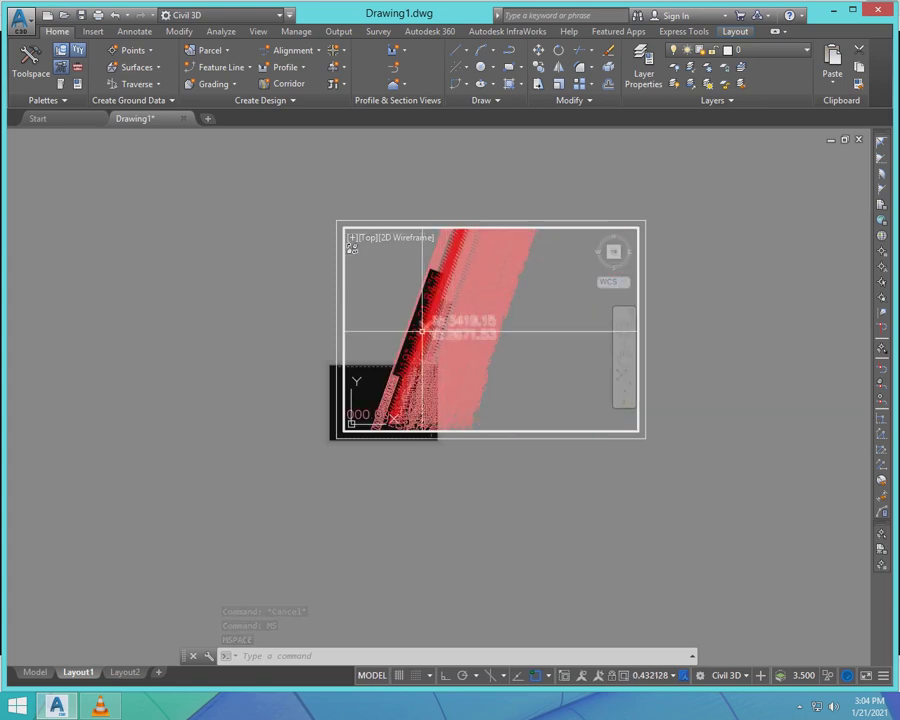
scroll(464, 328, up, 10)
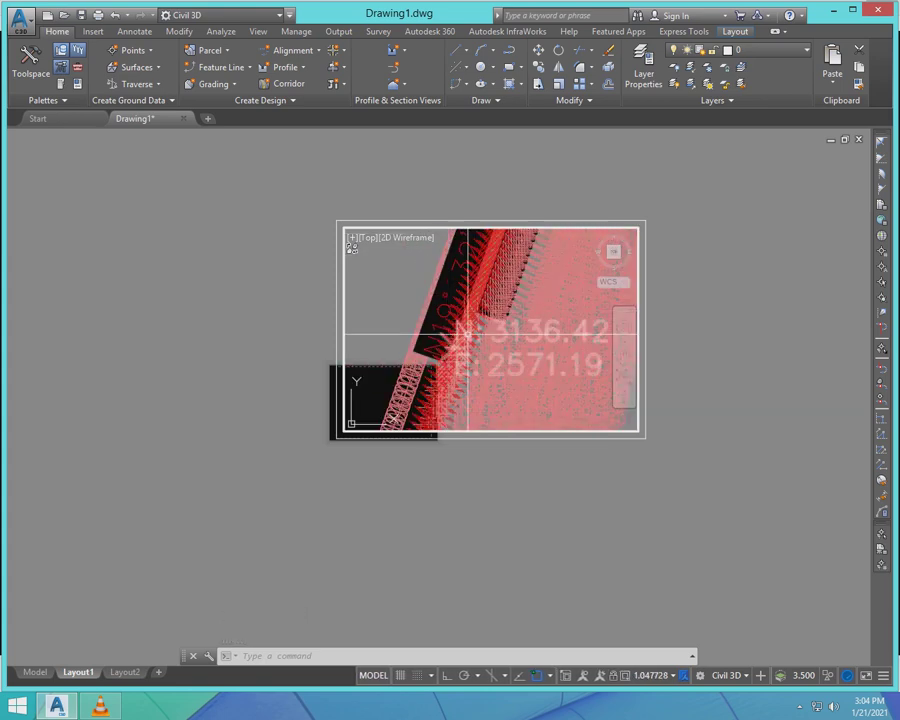
scroll(464, 300, down, 3)
scroll(464, 340, up, 1)
scroll(444, 332, up, 7)
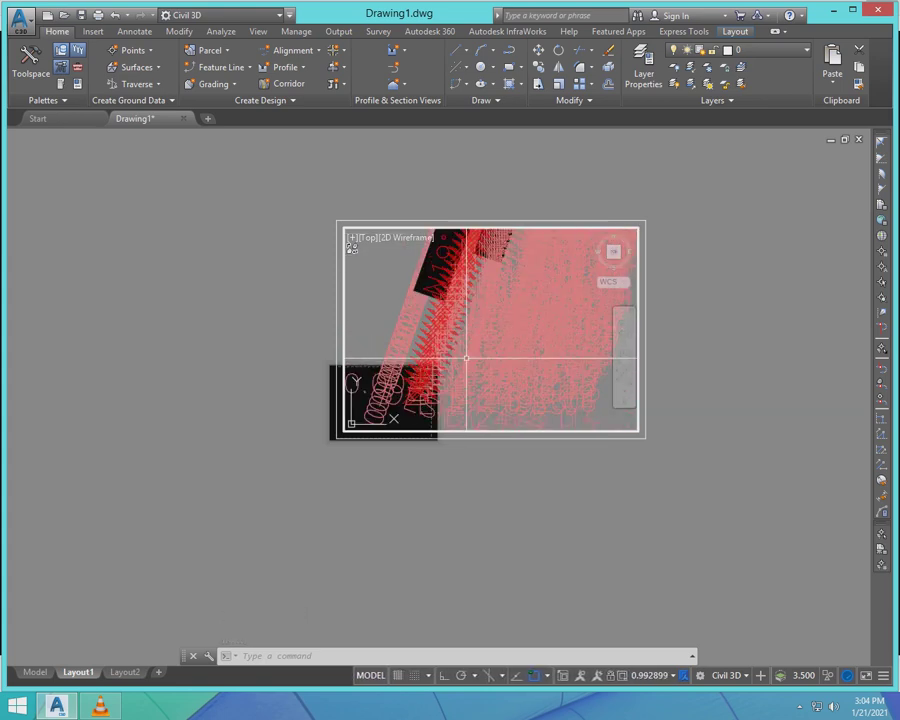
scroll(444, 332, up, 3)
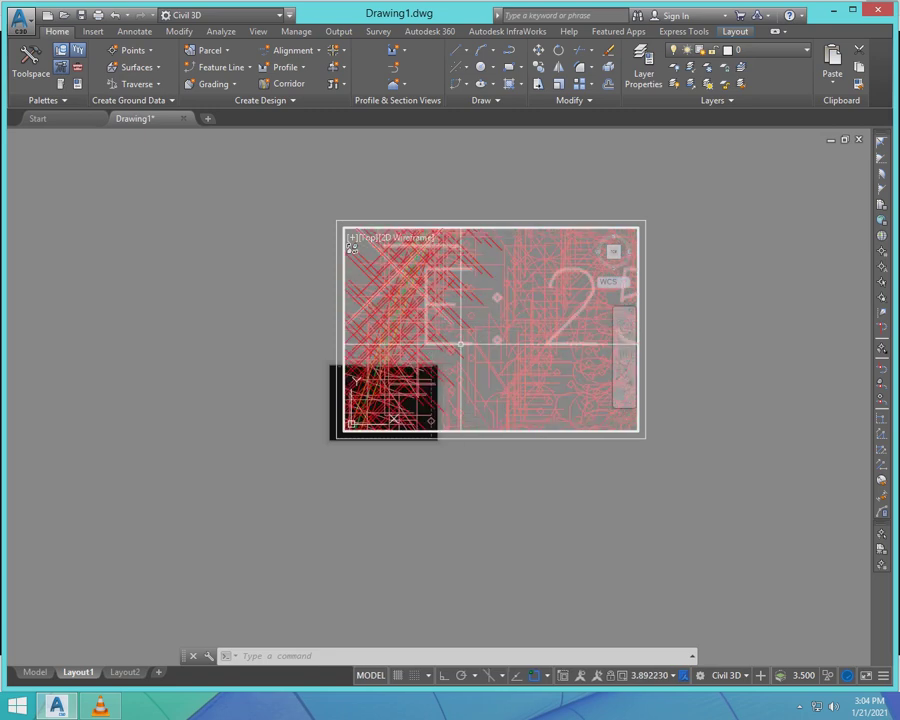
scroll(463, 355, down, 15)
scroll(463, 365, up, 5)
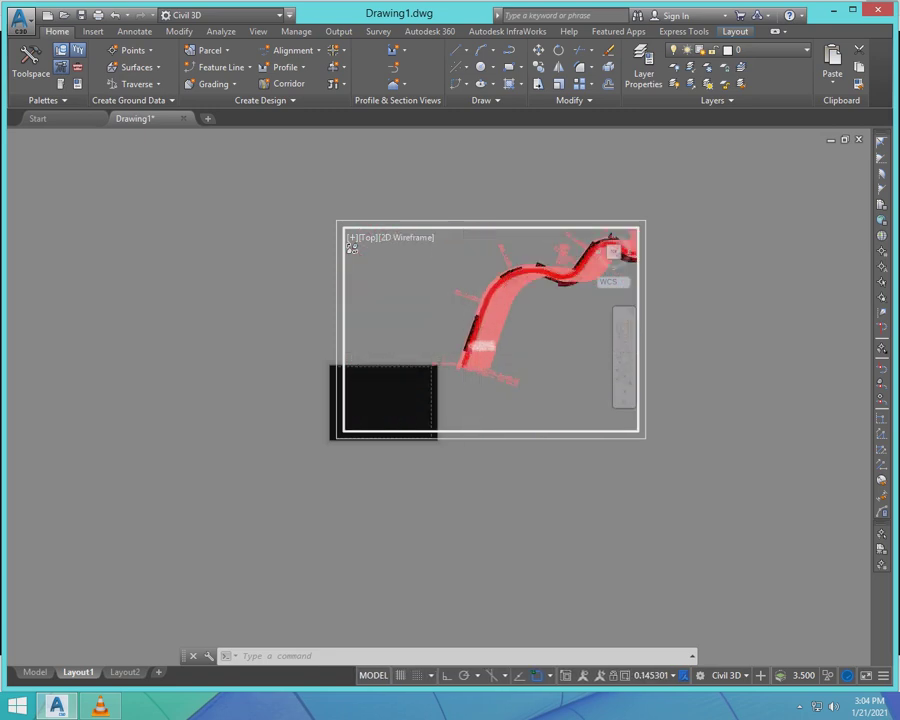
scroll(472, 366, down, 5)
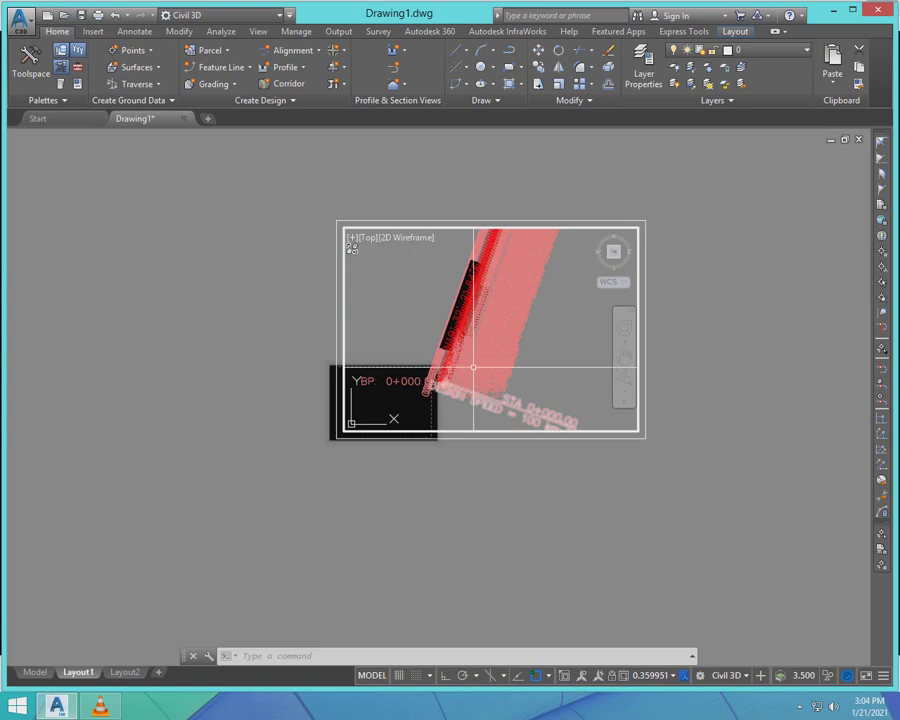
scroll(476, 335, up, 4)
- Pan the alignment's first stretch toward the lower left of the viewport, exit Pan, and return to paper space
text(p)
key(Return)
drag(473, 341, 448, 332)
right_click(449, 367)
click(476, 375)
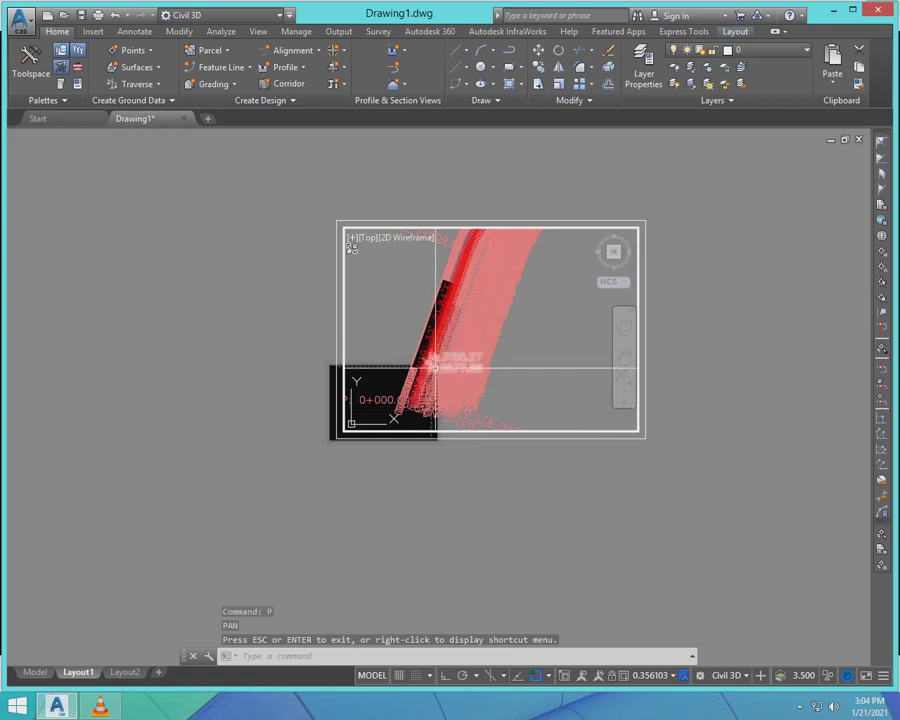
text(ps)
key(Return)
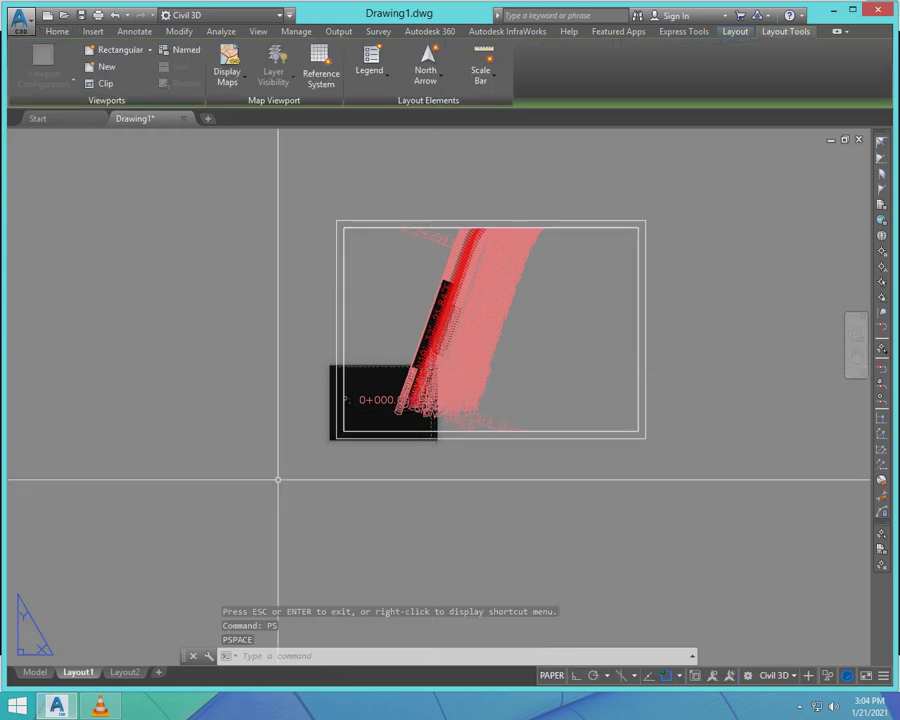
- Return to the model drawing and examine the coordinate labels around the alignment start at station 0+000
click(35, 673)
scroll(329, 500, up, 2)
scroll(333, 470, up, 3)
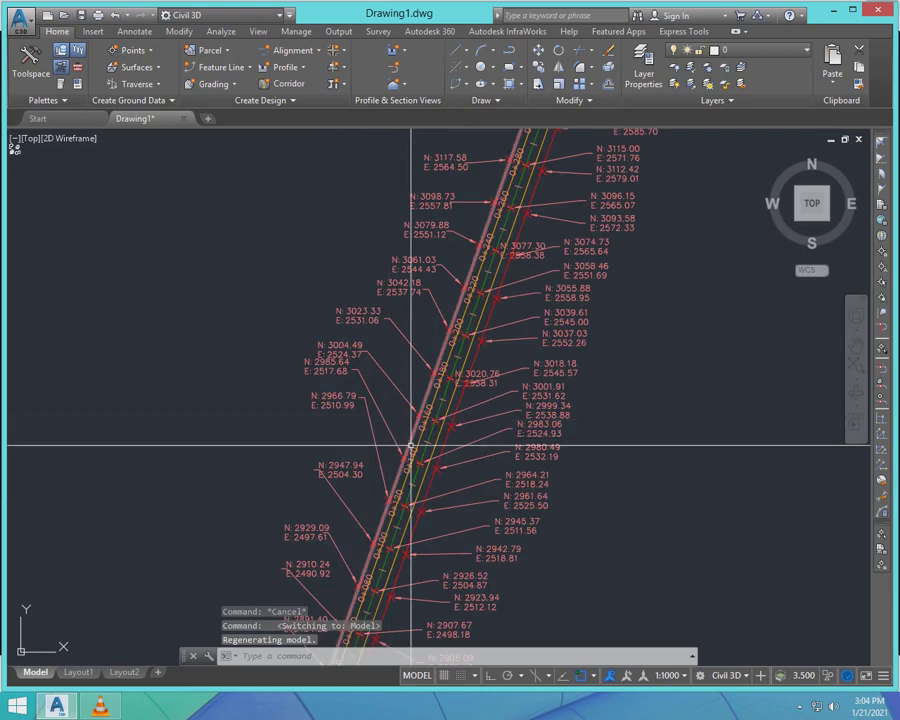
scroll(408, 442, down, 2)
scroll(366, 514, up, 6)
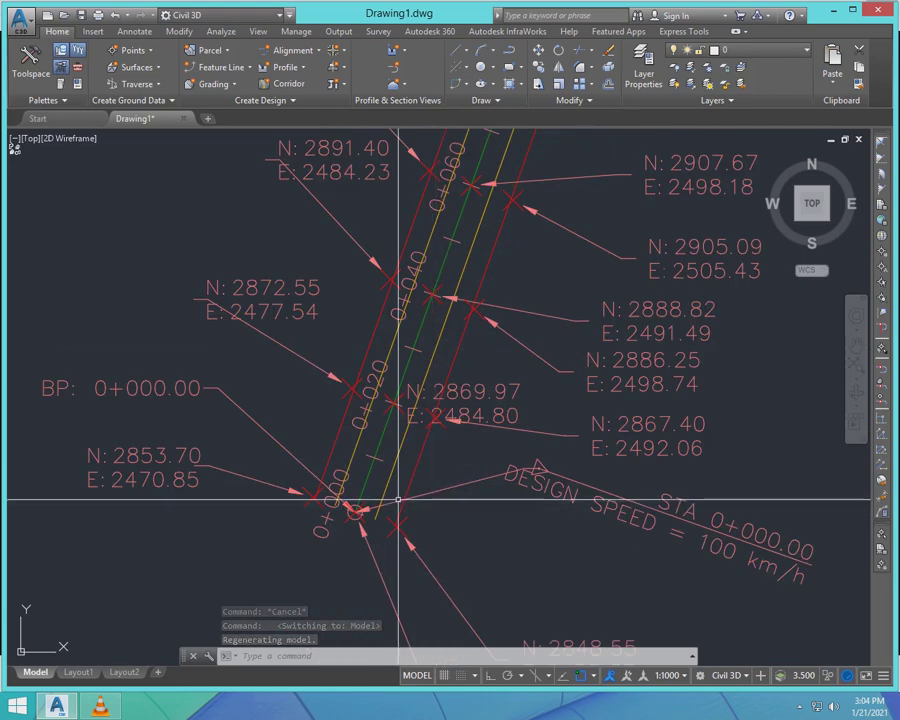
- Edit the alignment's Perpendicular with Tick major station label style, setting the Station component's text height to 1 mm
click(337, 470)
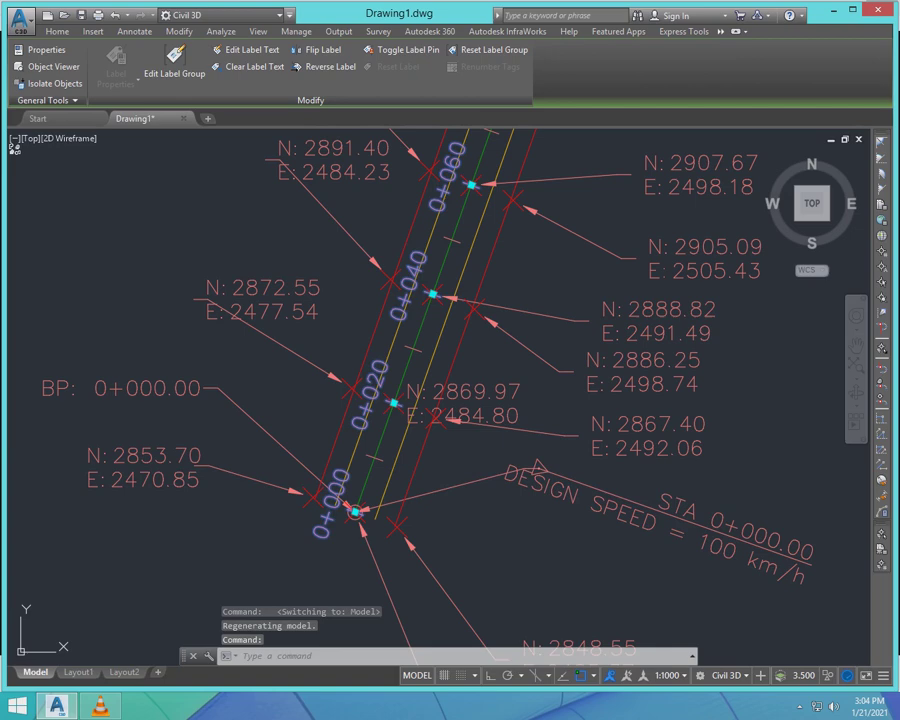
right_click(337, 472)
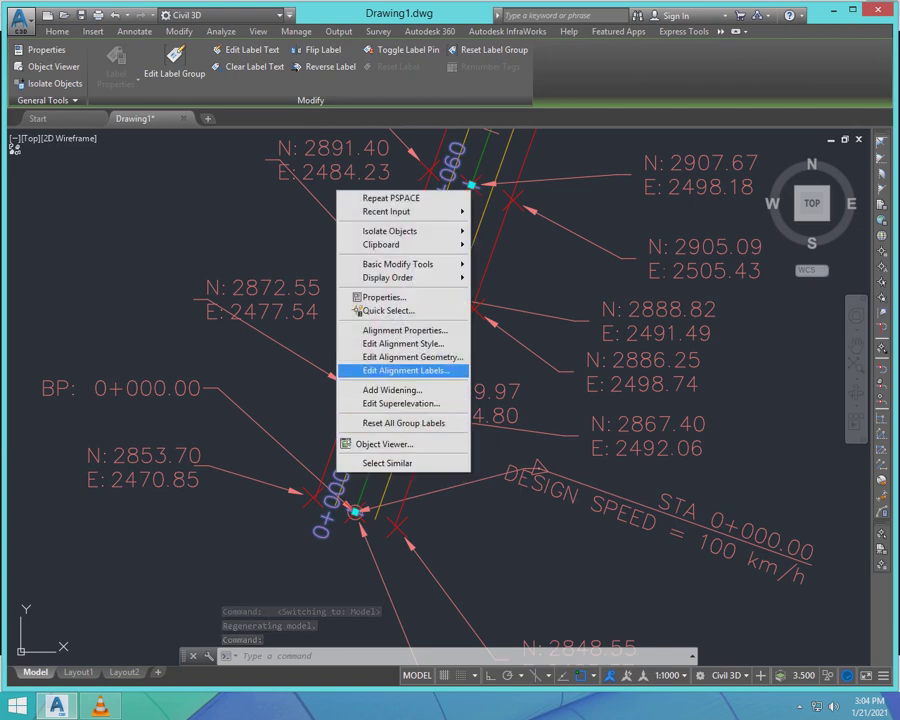
click(405, 370)
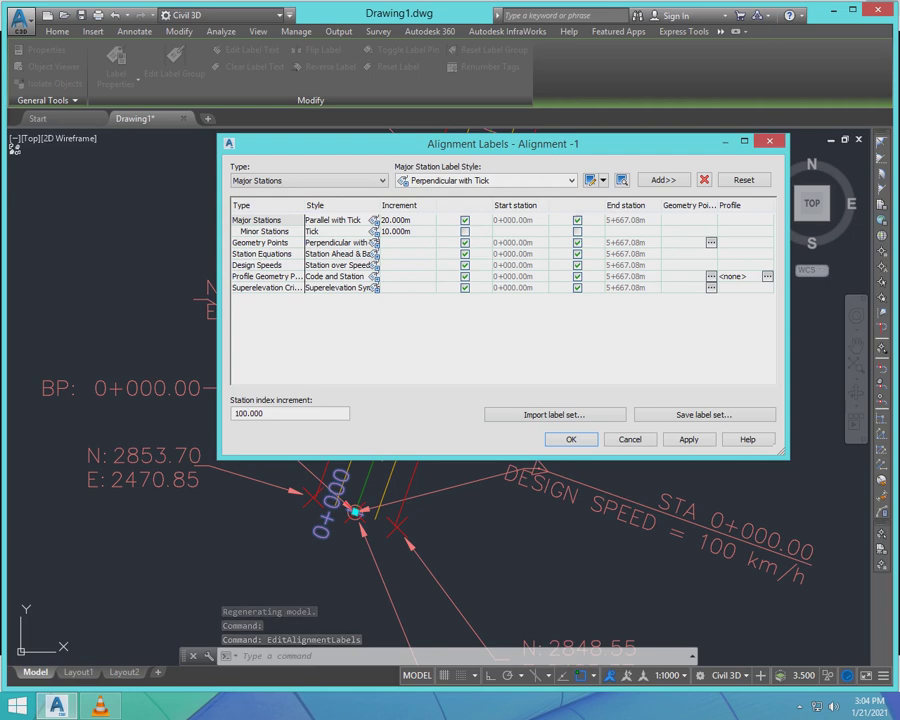
click(590, 180)
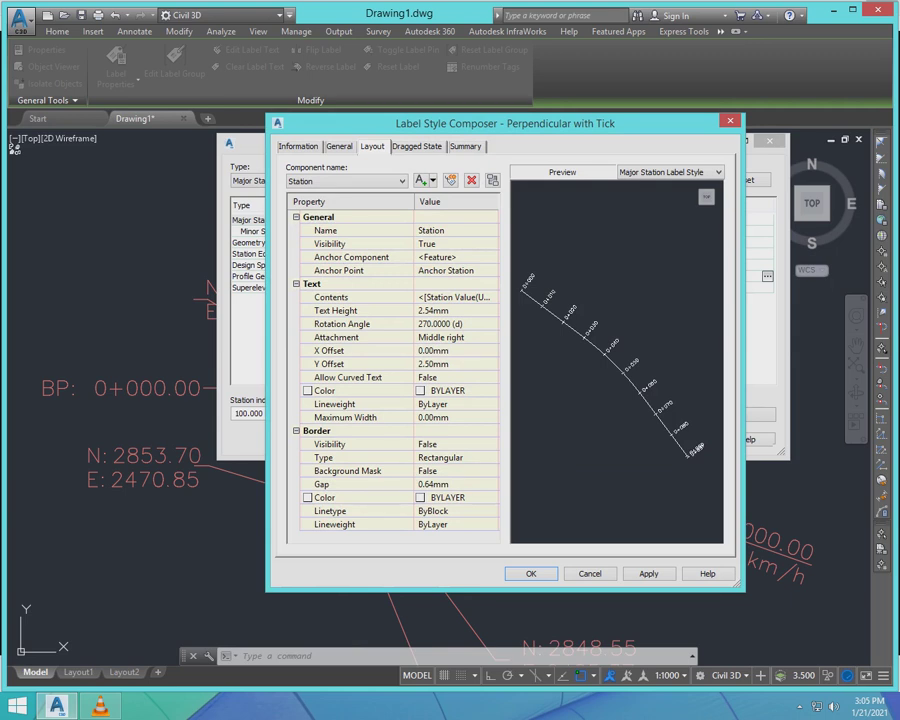
click(450, 311)
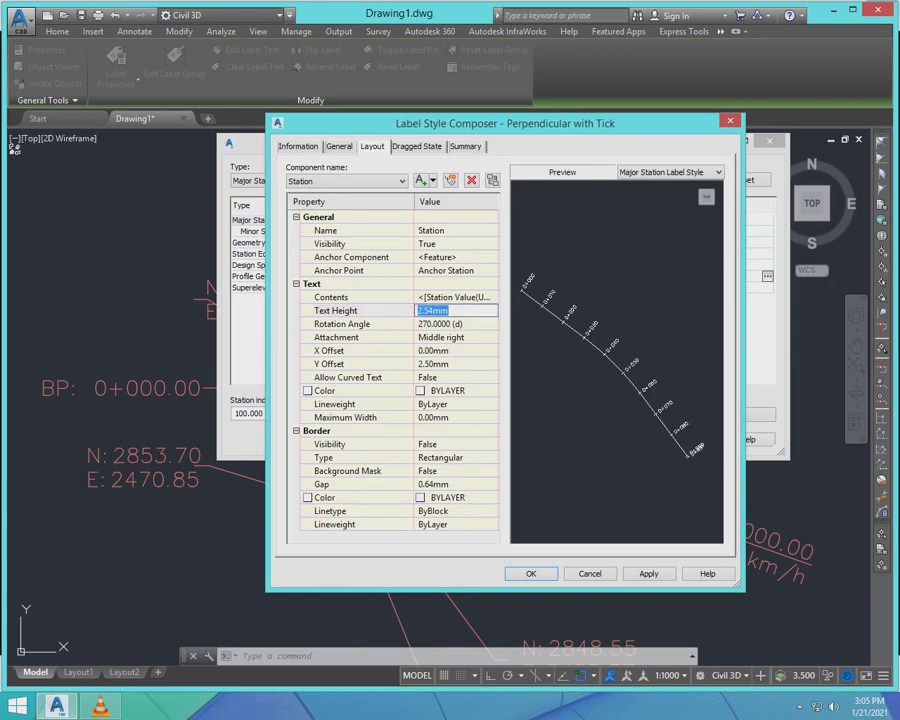
text(1)
key(Return)
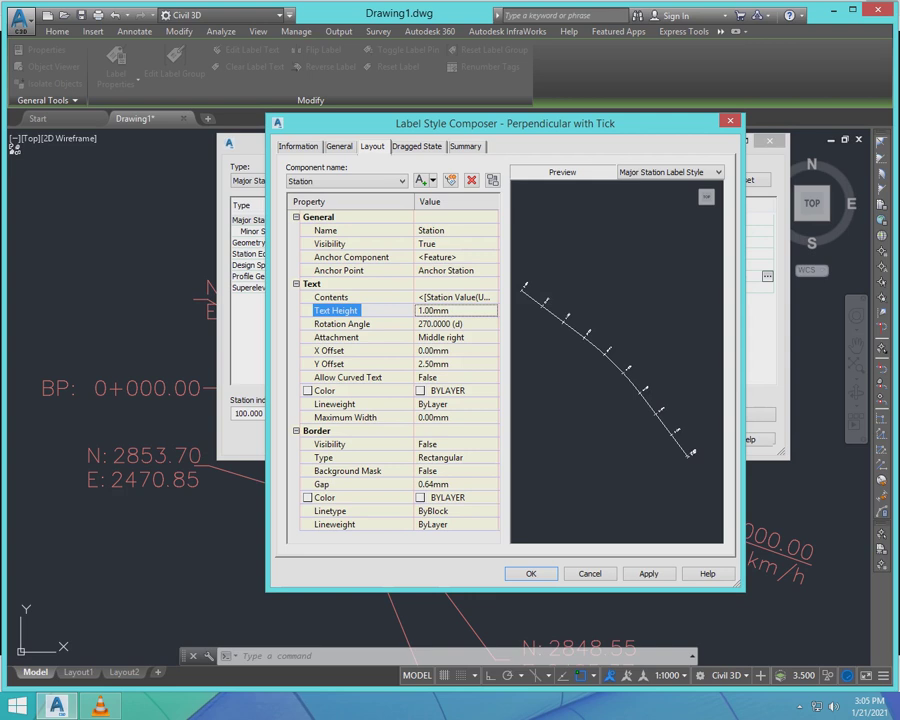
- Set the Station text's rotation angle to 90 degrees and its color to 15, then accept the style and alignment label changes
click(450, 324)
text(90)
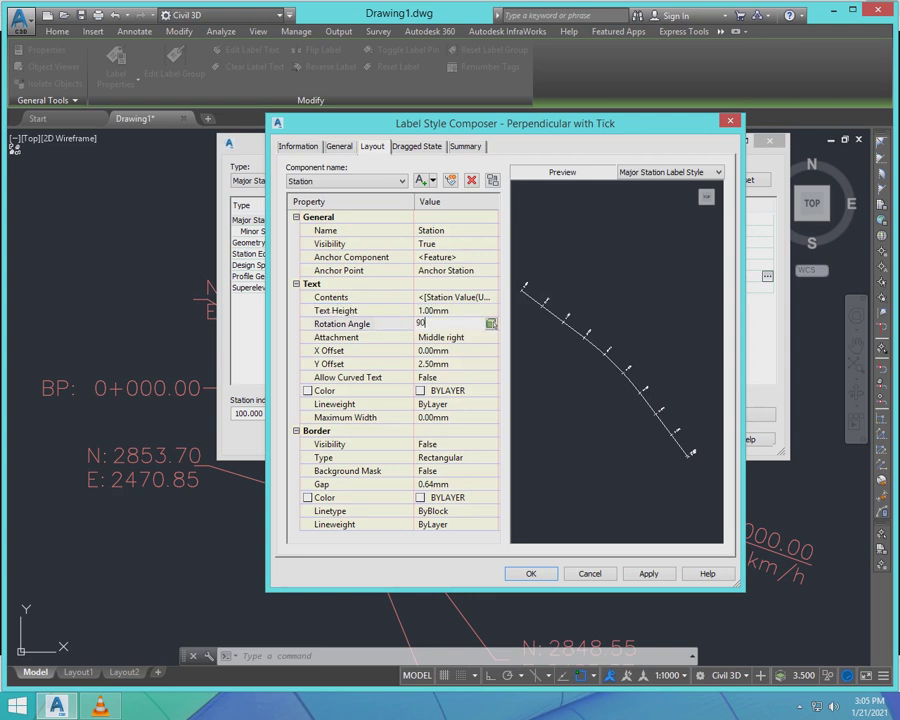
key(Return)
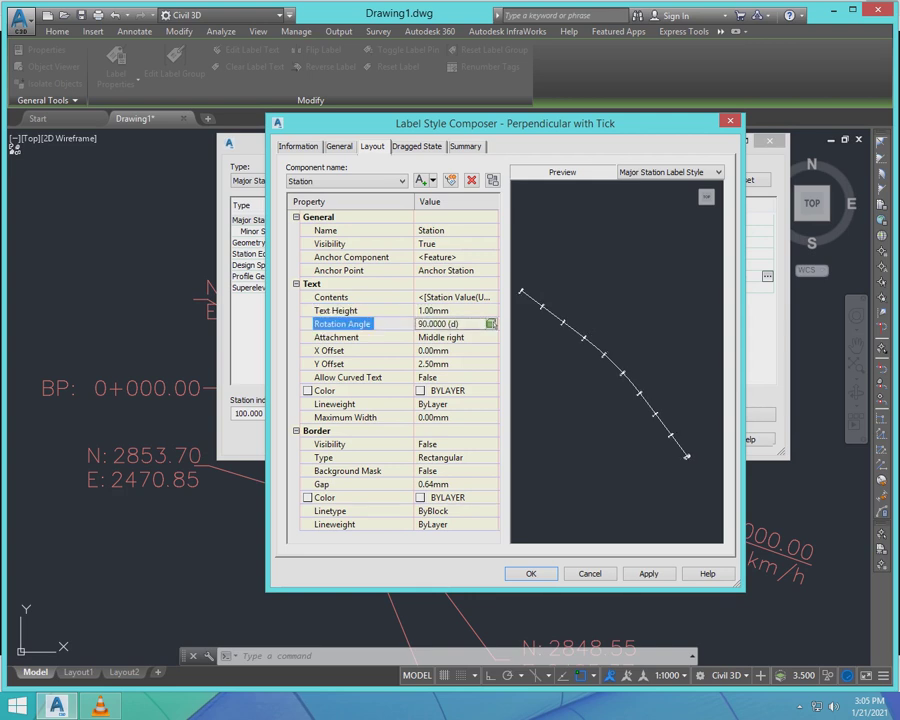
click(491, 391)
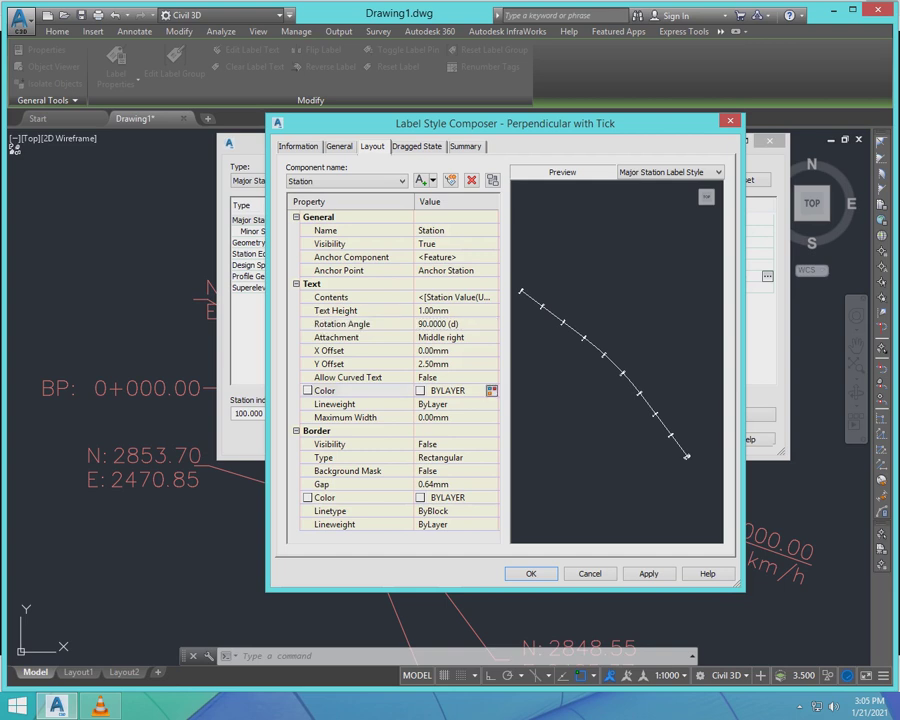
click(491, 391)
text(15)
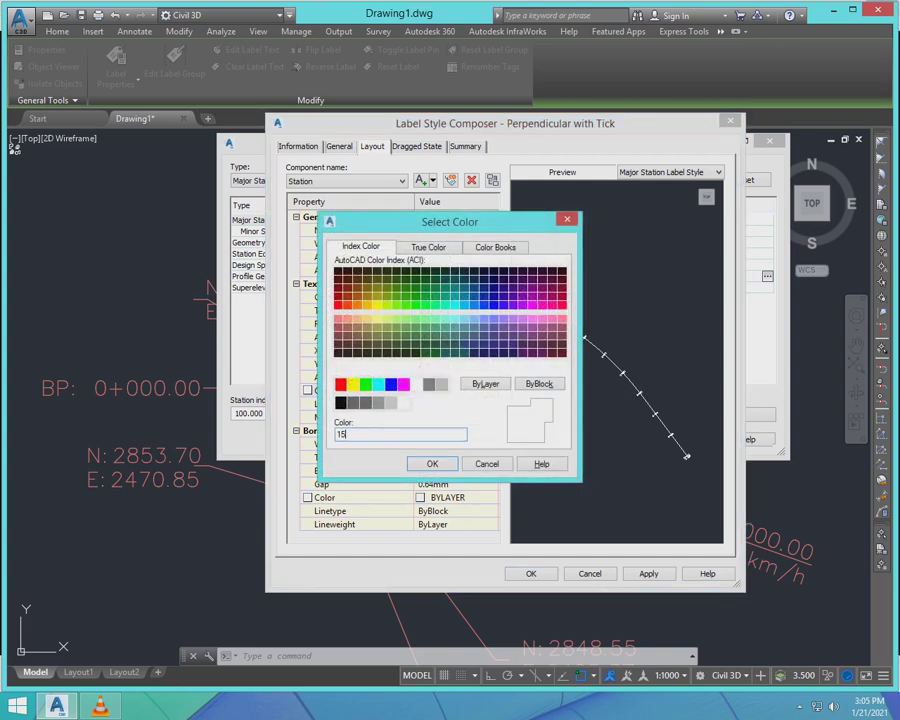
key(Return)
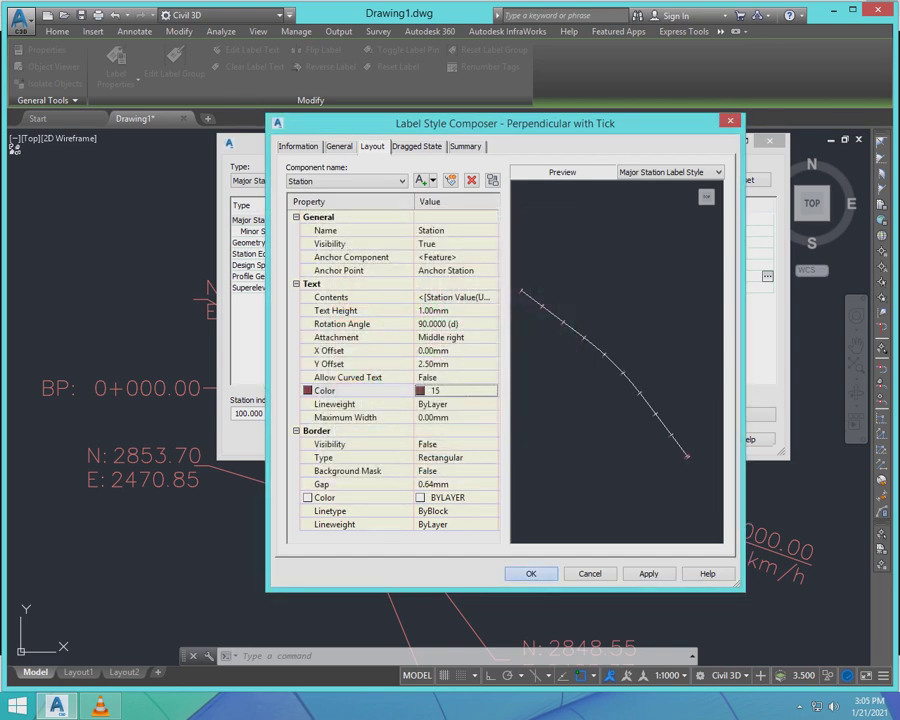
click(531, 574)
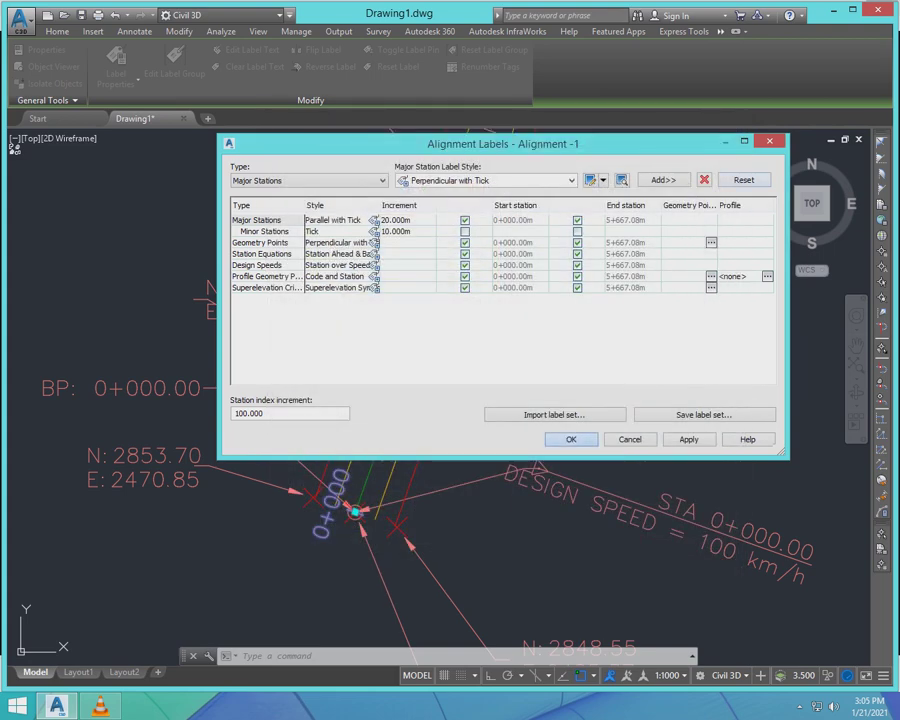
click(571, 439)
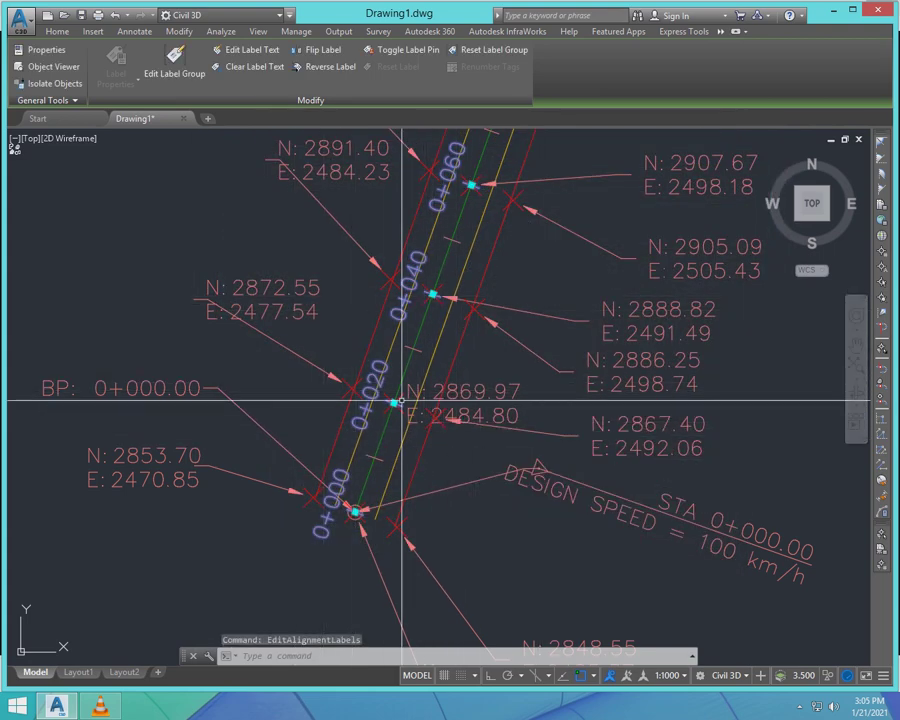
- Edit the alignment's minor station Tick label style, setting the tick's block height to 1 mm
right_click(380, 390)
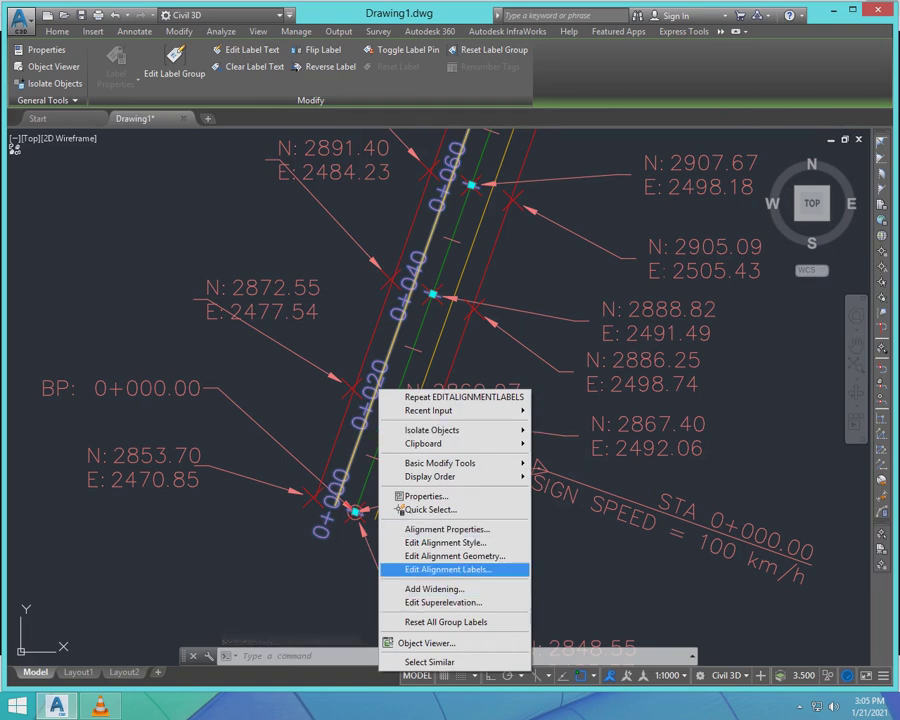
click(450, 569)
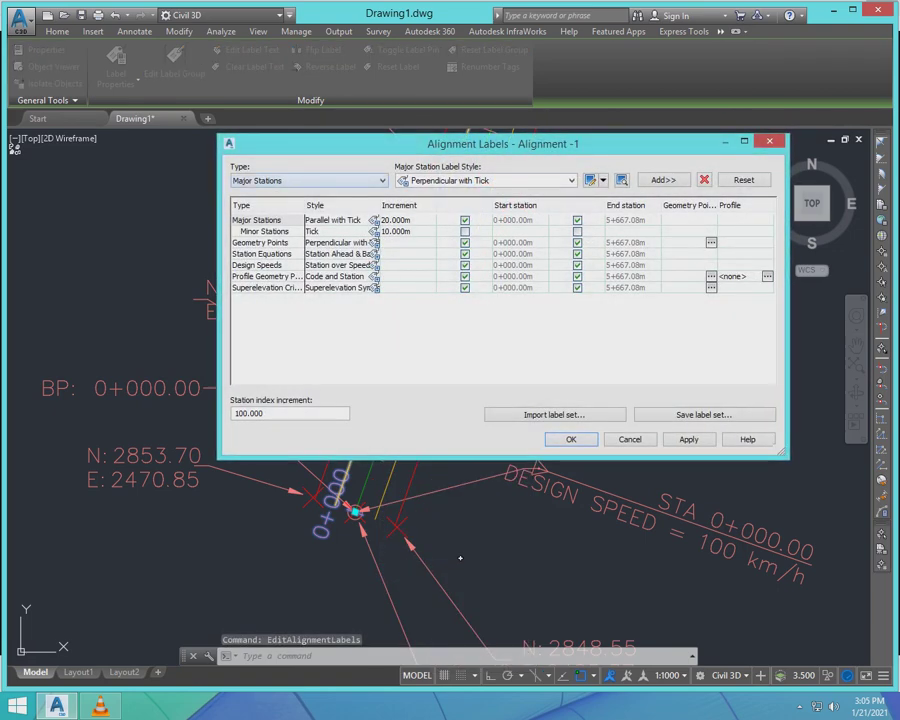
click(309, 181)
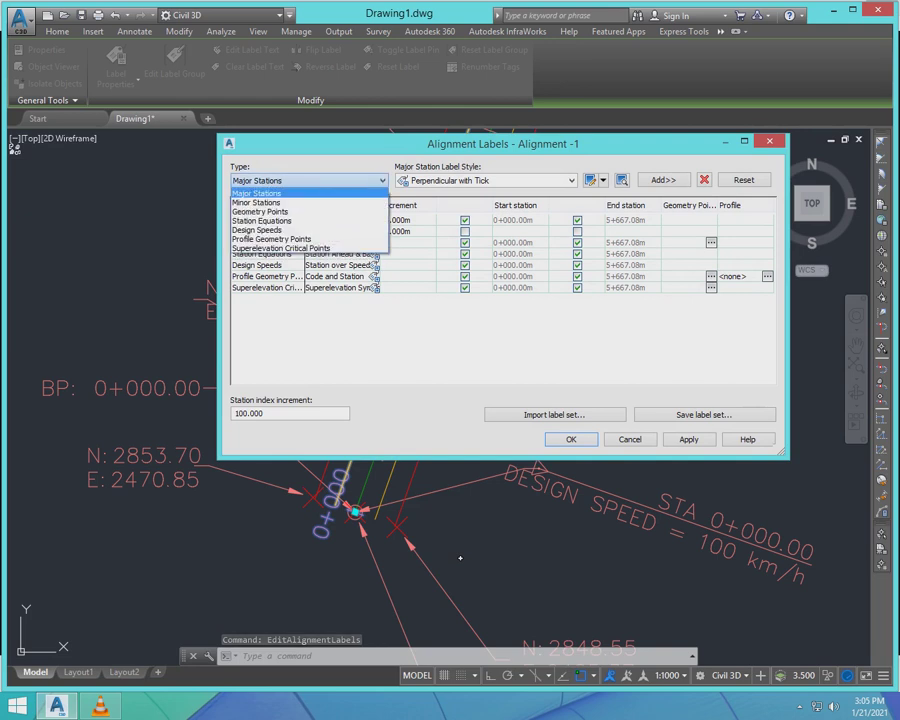
click(290, 202)
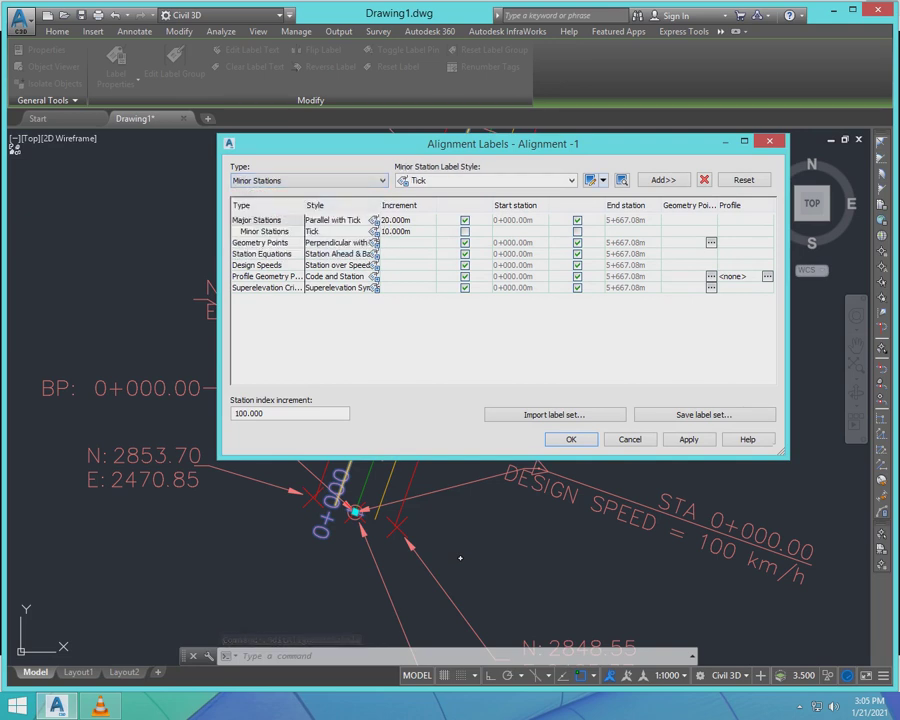
click(591, 180)
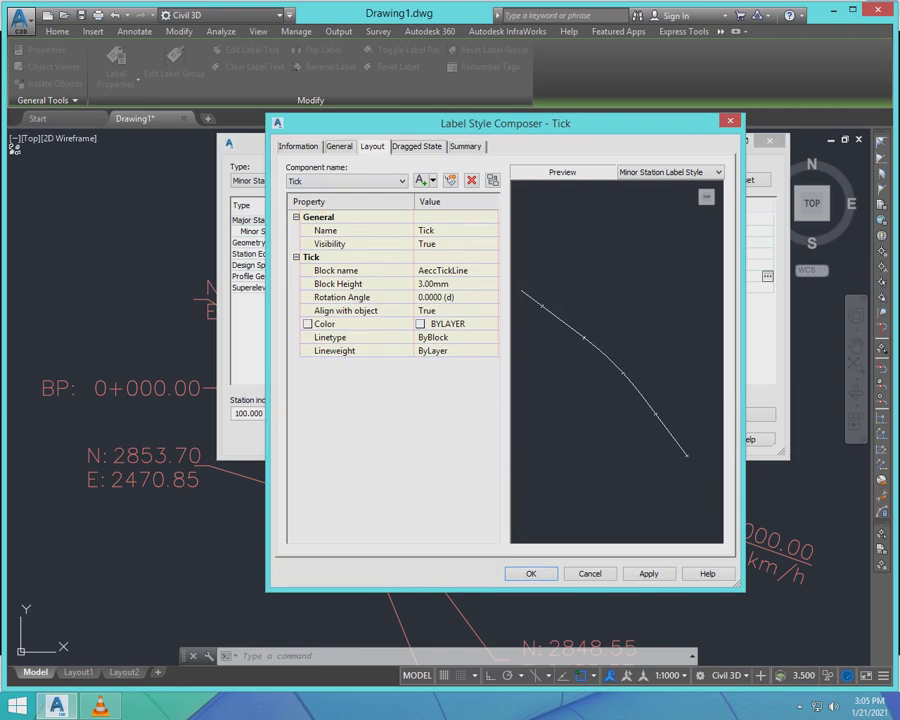
click(339, 147)
click(372, 147)
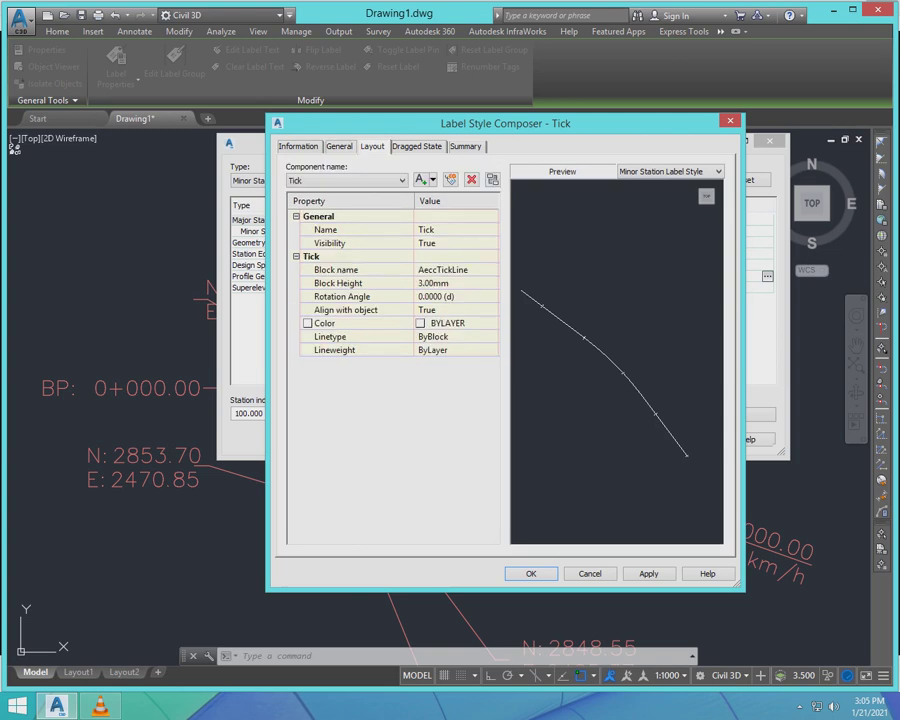
click(434, 283)
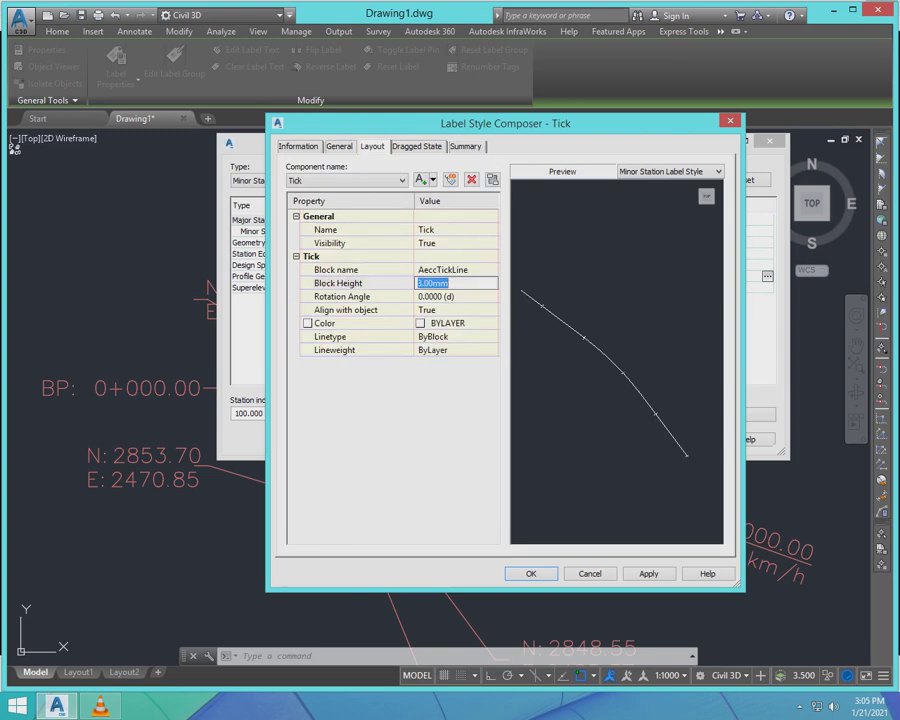
text(1)
key(Return)
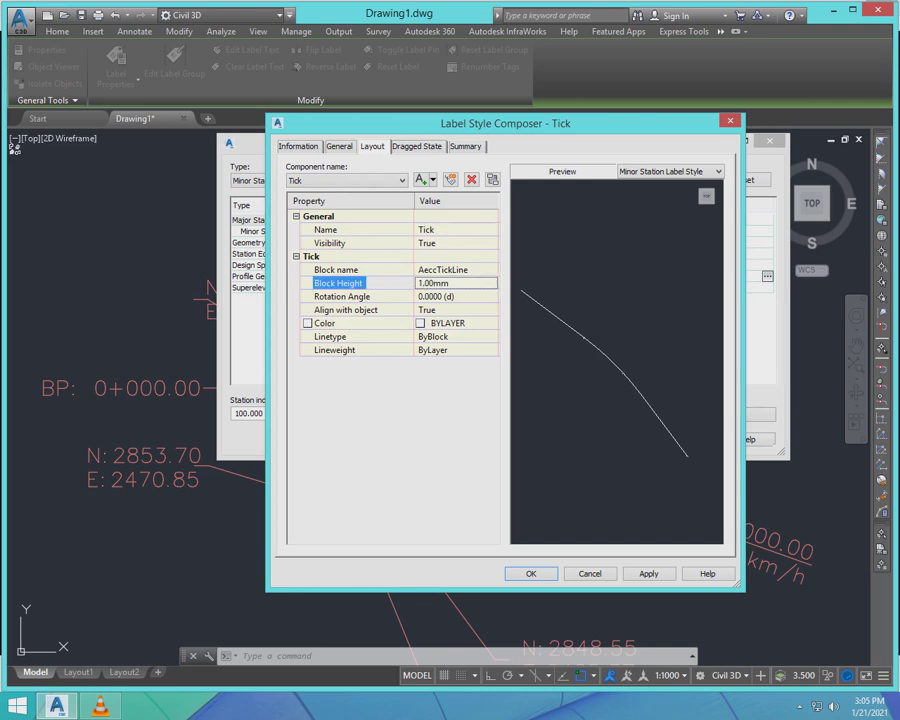
- Change the minor station tick's block height to 2 mm and accept the style and alignment label changes
click(434, 283)
text(2)
key(Return)
click(417, 147)
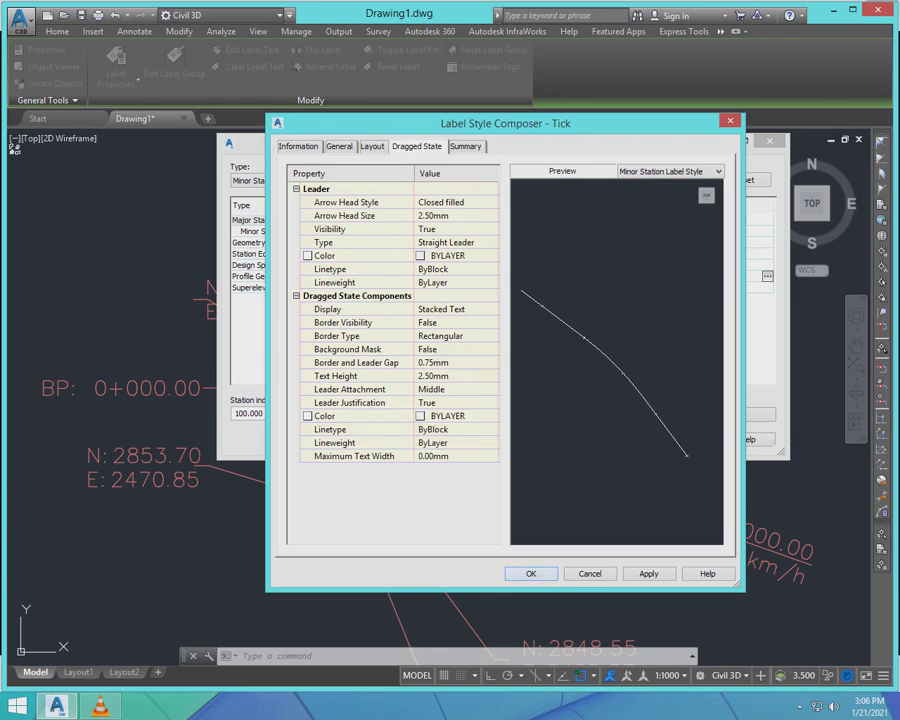
click(531, 574)
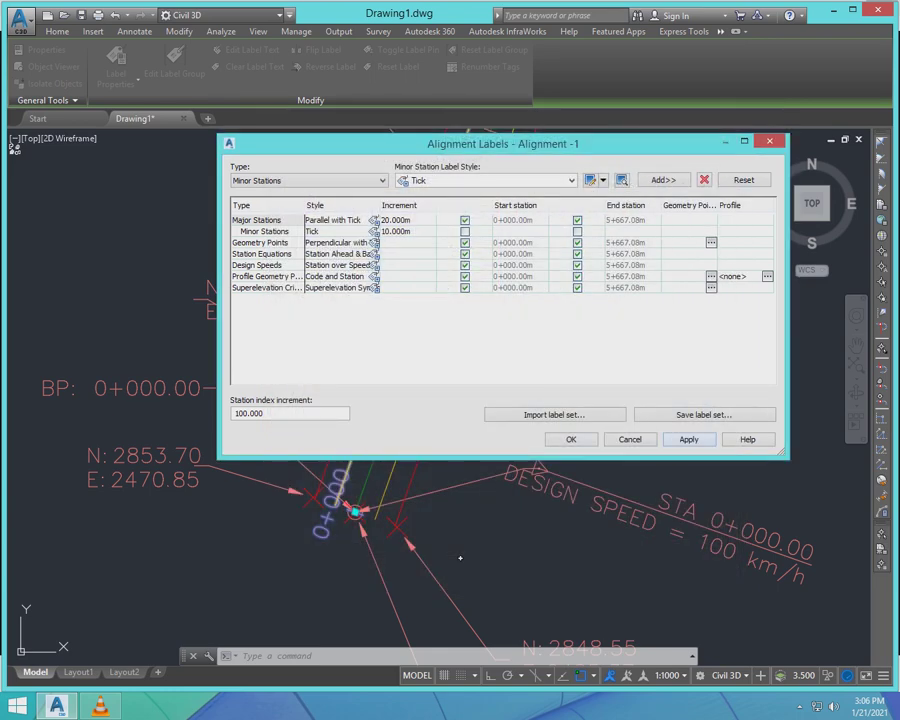
click(571, 439)
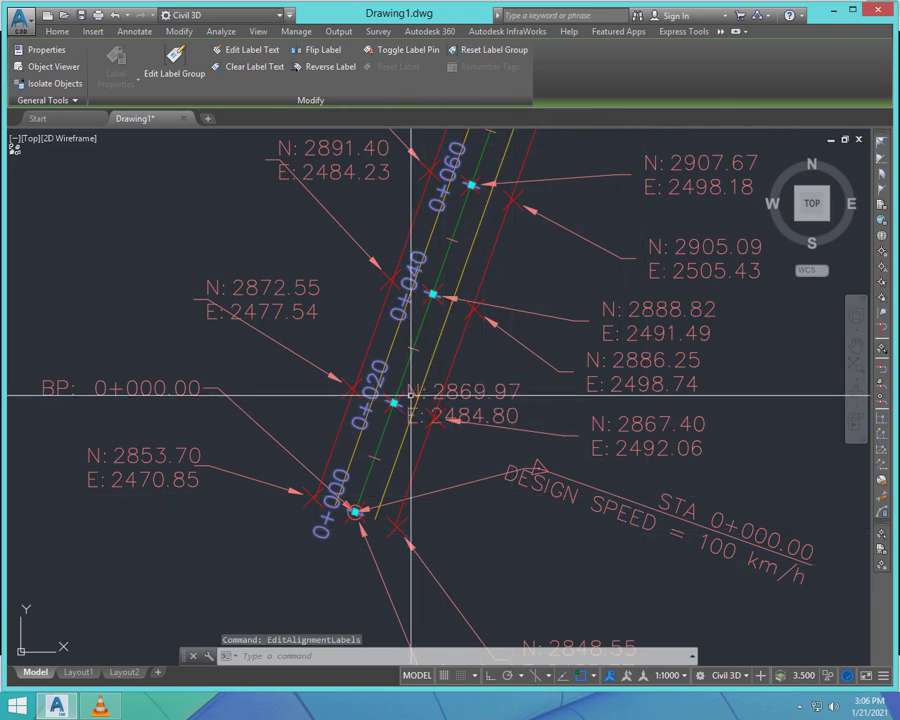
- Move the N: 2869.97 / E: 2484.80 point label off the road to just below the N: 2867.40 label
scroll(398, 410, down, 3)
key(Escape)
key(Escape)
scroll(398, 421, up, 5)
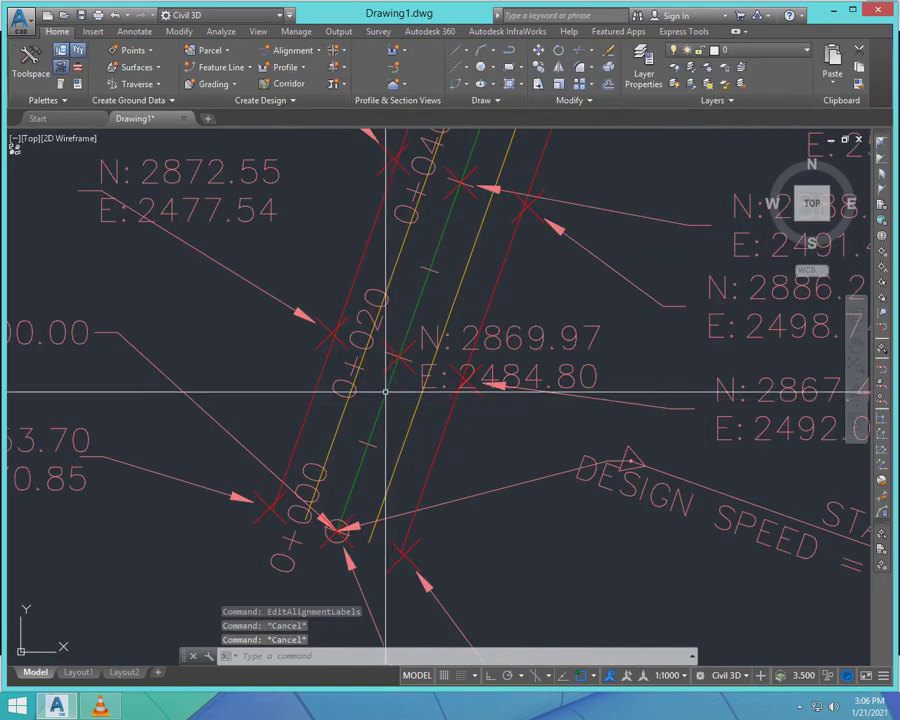
click(400, 354)
click(403, 345)
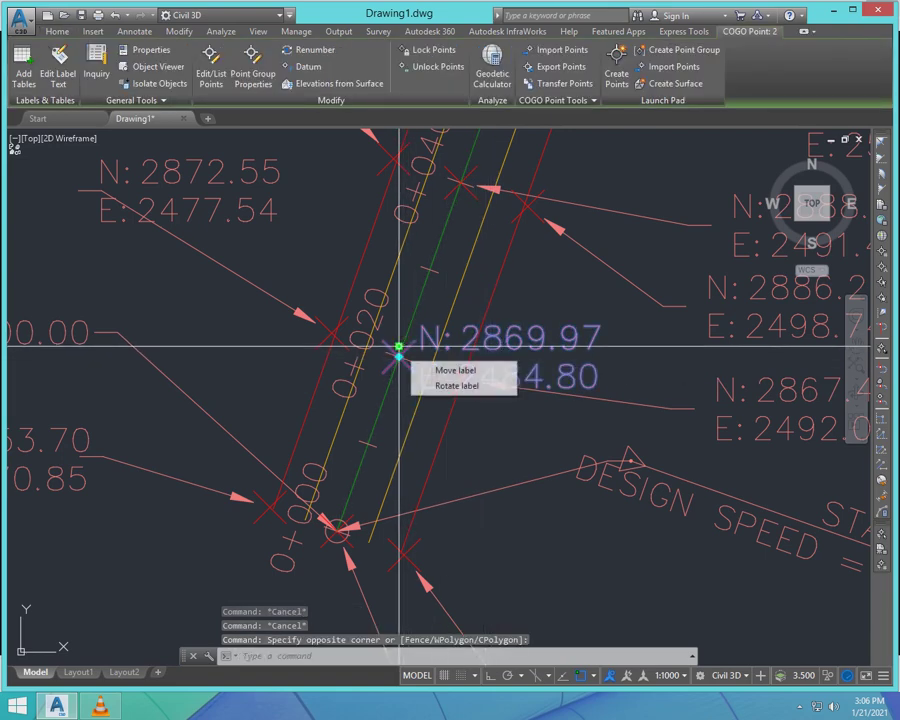
click(400, 346)
scroll(448, 367, down, 5)
scroll(510, 415, up, 5)
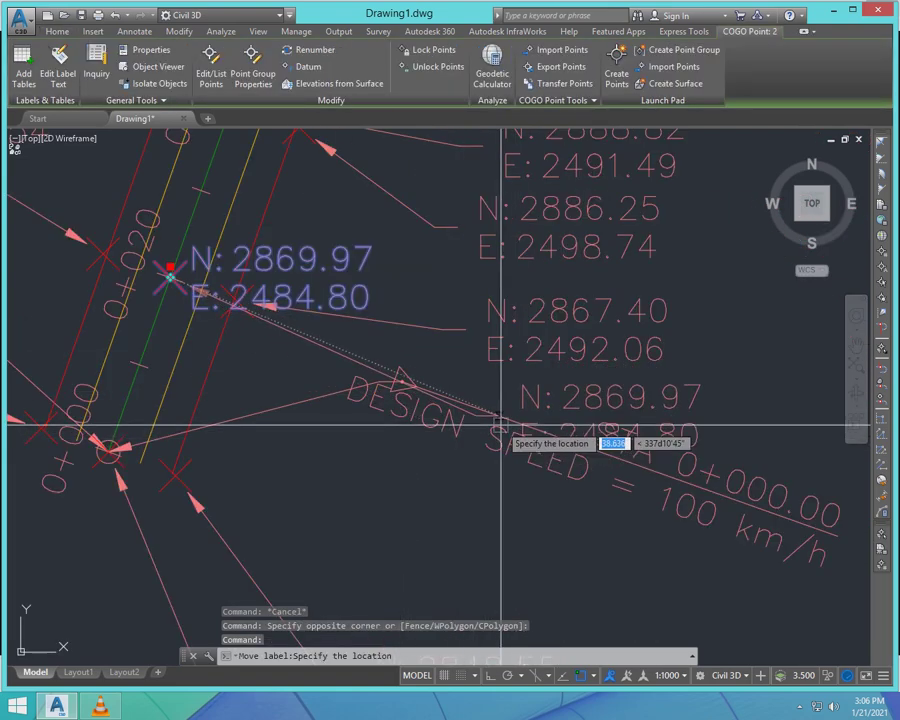
click(498, 417)
key(Escape)
- Move the design speed label at station 0+000 down and to the left, clear of the N: 2869.97 coordinate label
click(668, 488)
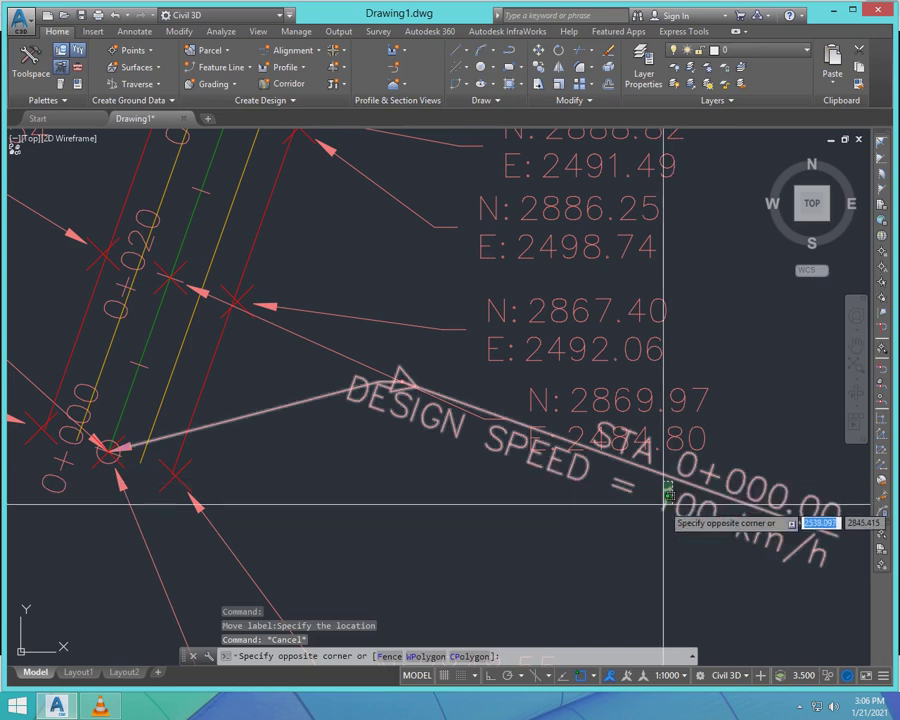
click(331, 488)
click(401, 381)
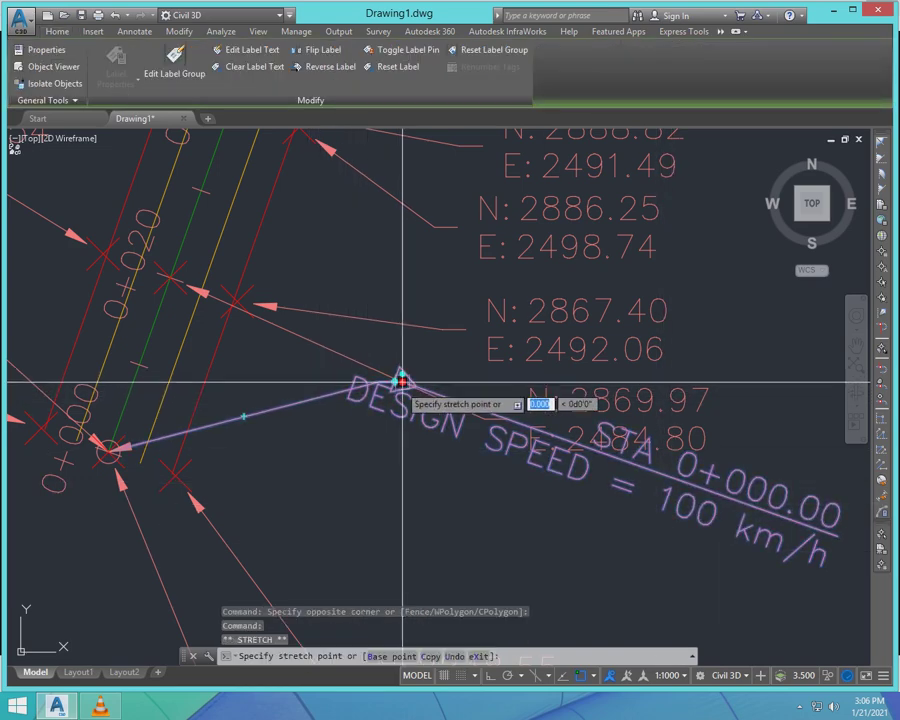
scroll(386, 424, up, 2)
scroll(386, 424, down, 4)
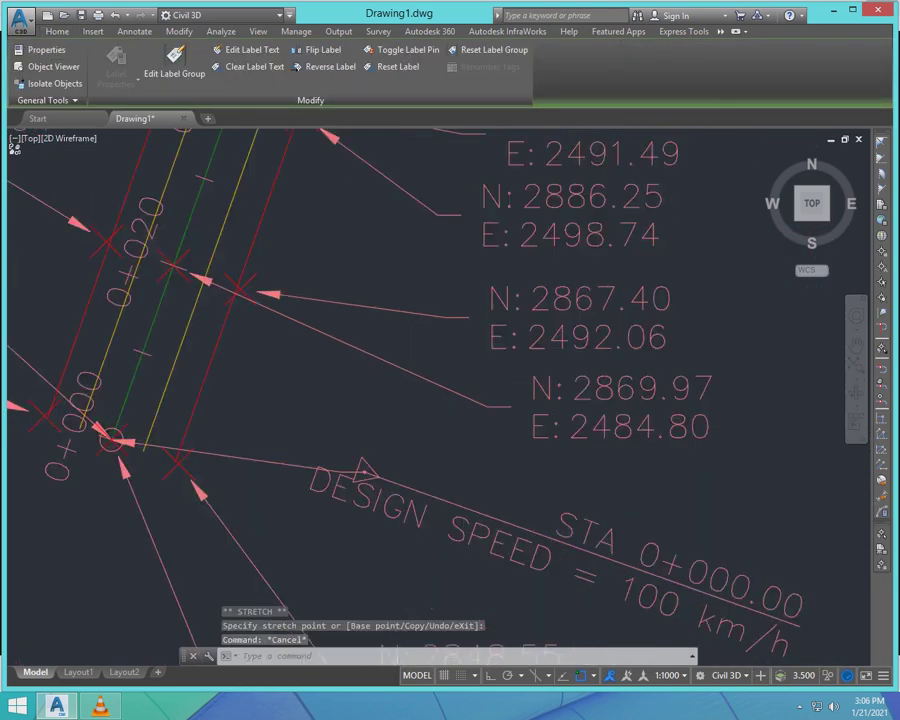
key(Escape)
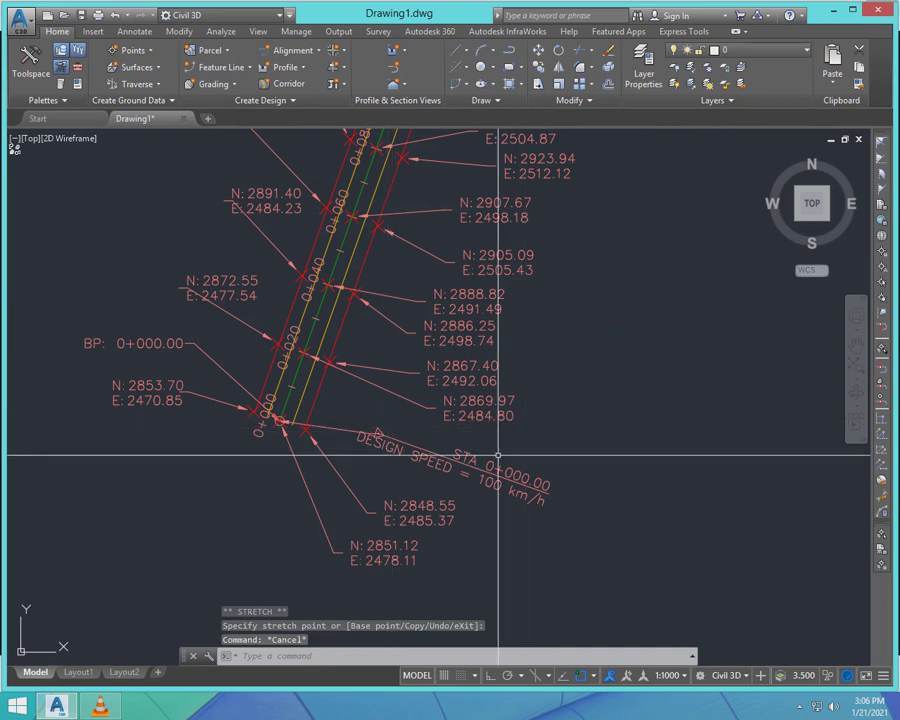
- Edit the Code and Station label style for Alignment -1's profile geometry points, setting the Geometry Point & Station text height to 1 mm
click(291, 342)
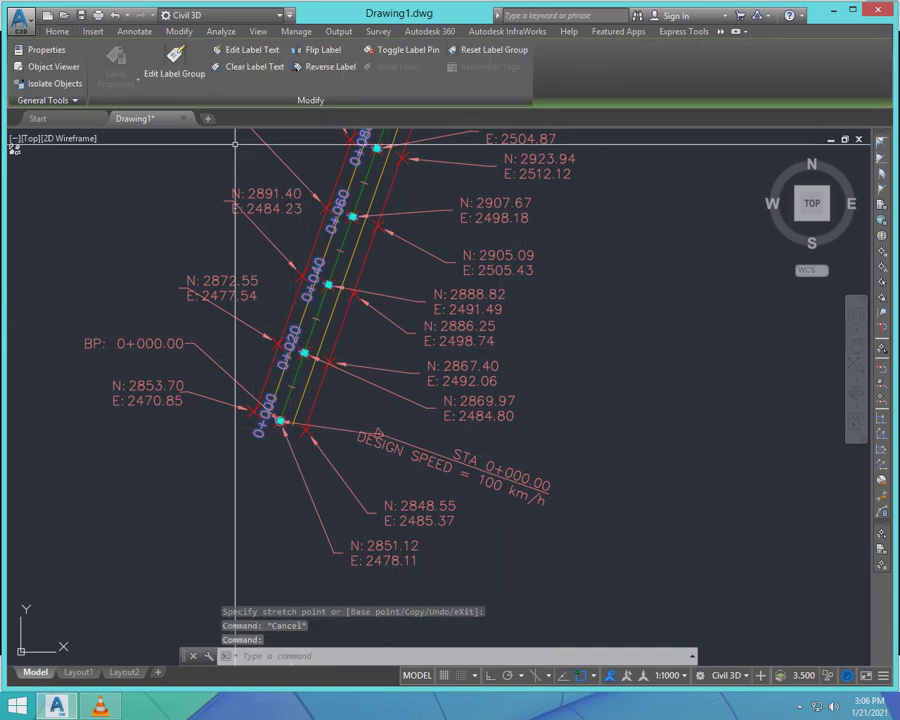
click(174, 62)
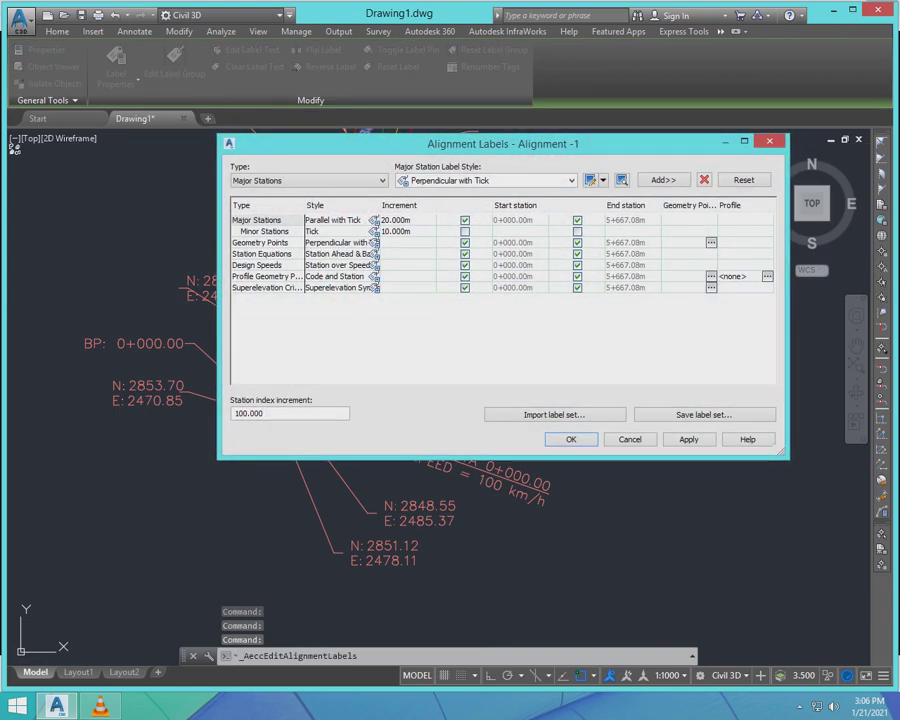
click(373, 276)
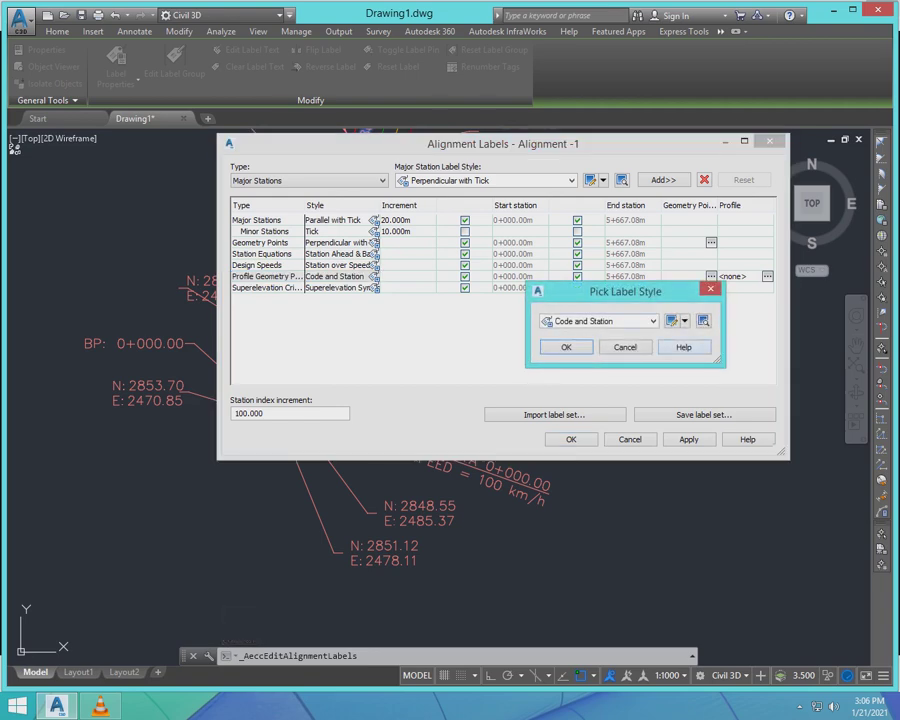
click(672, 321)
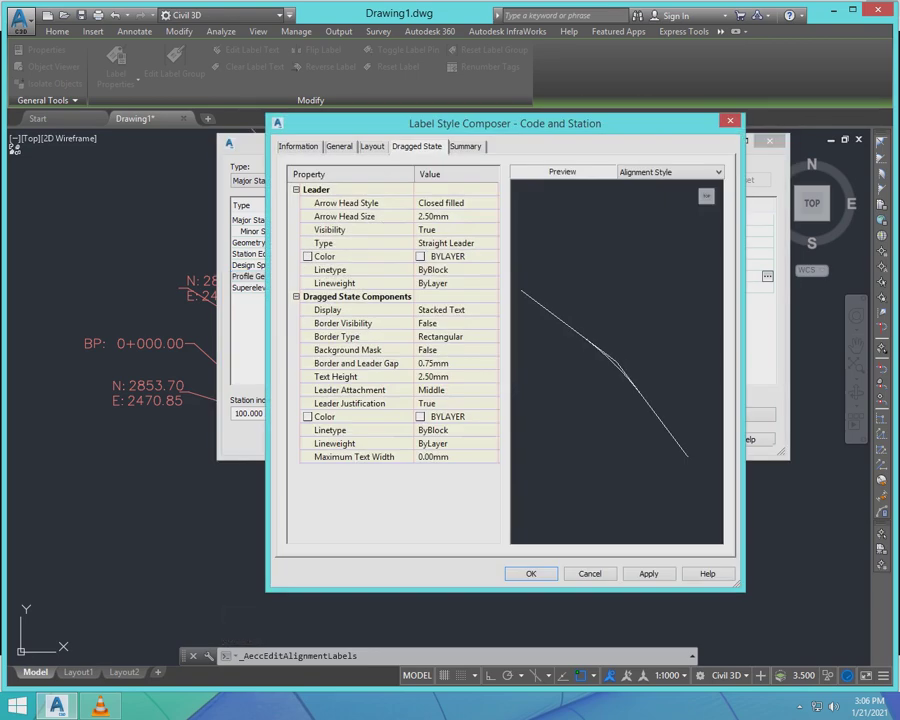
click(372, 147)
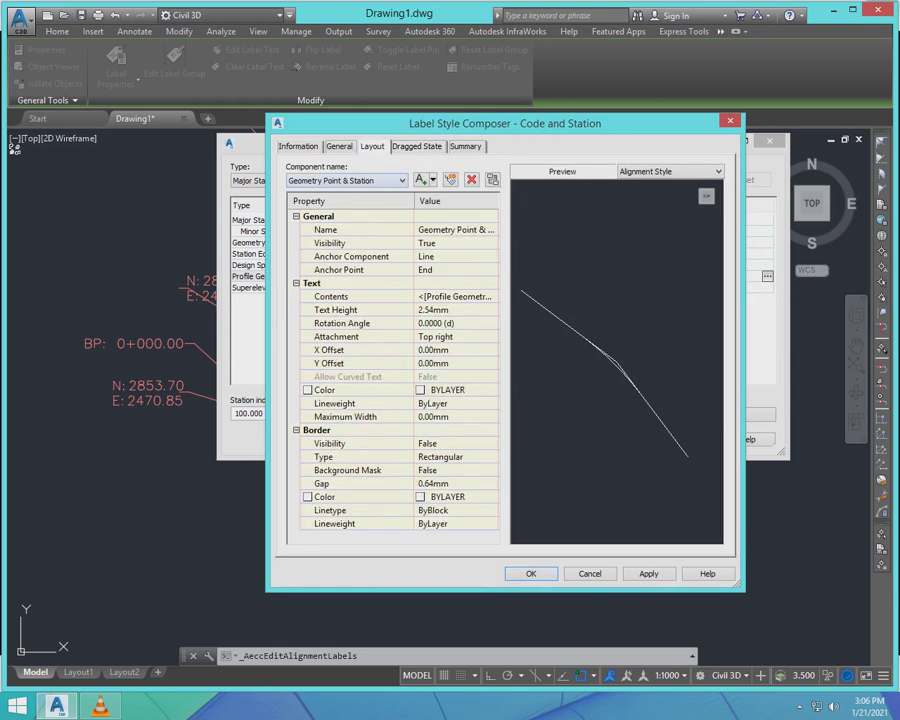
click(392, 181)
click(392, 181)
click(447, 310)
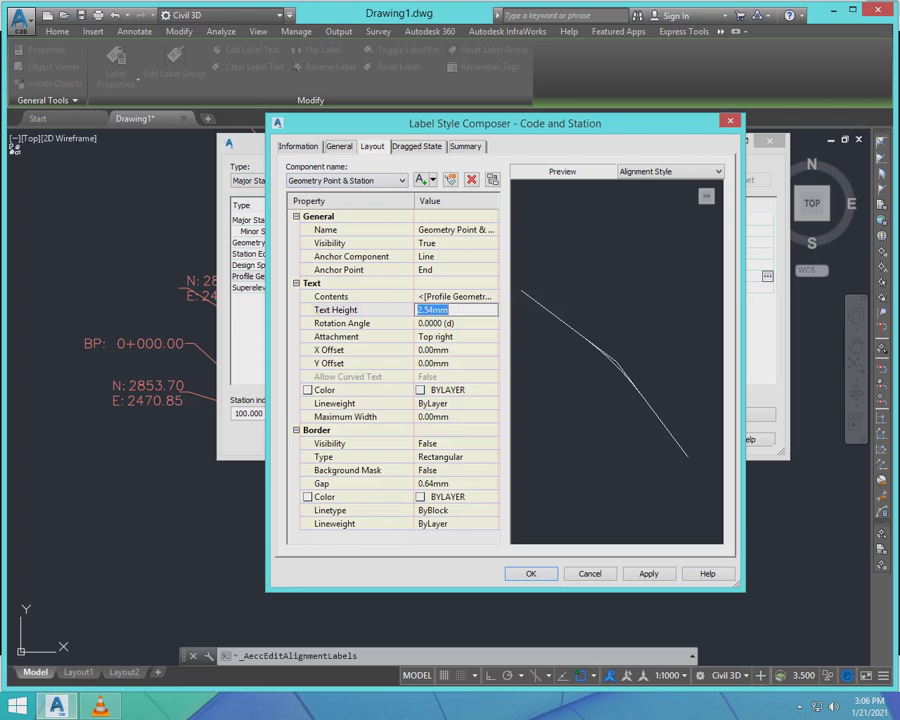
text(1)
key(Return)
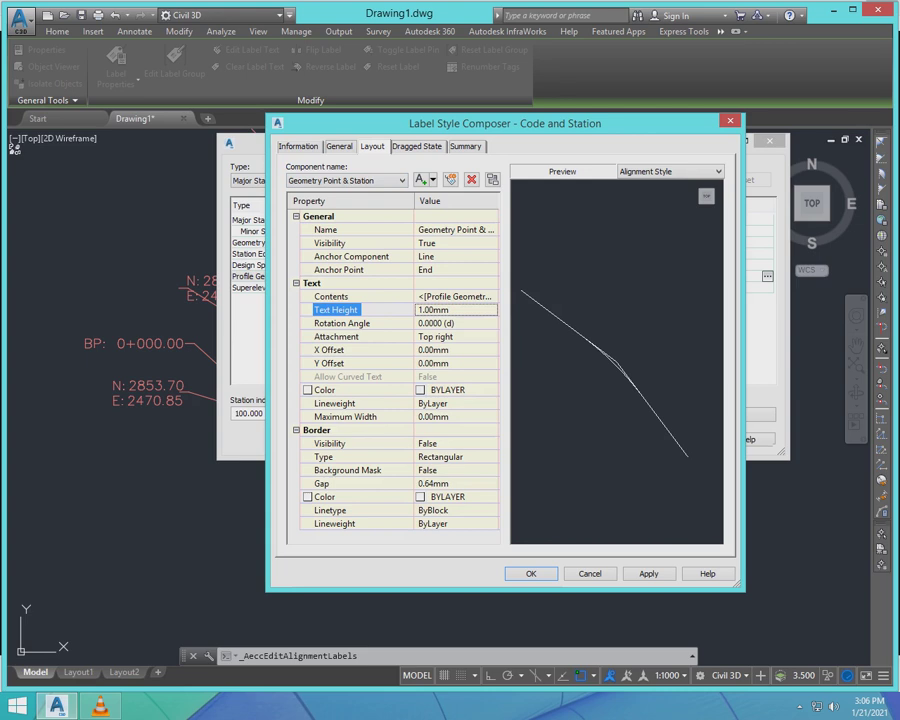
- Review the Line and Marker components of the Code and Station style and accept it along with the Superelevation Symbols style
click(417, 147)
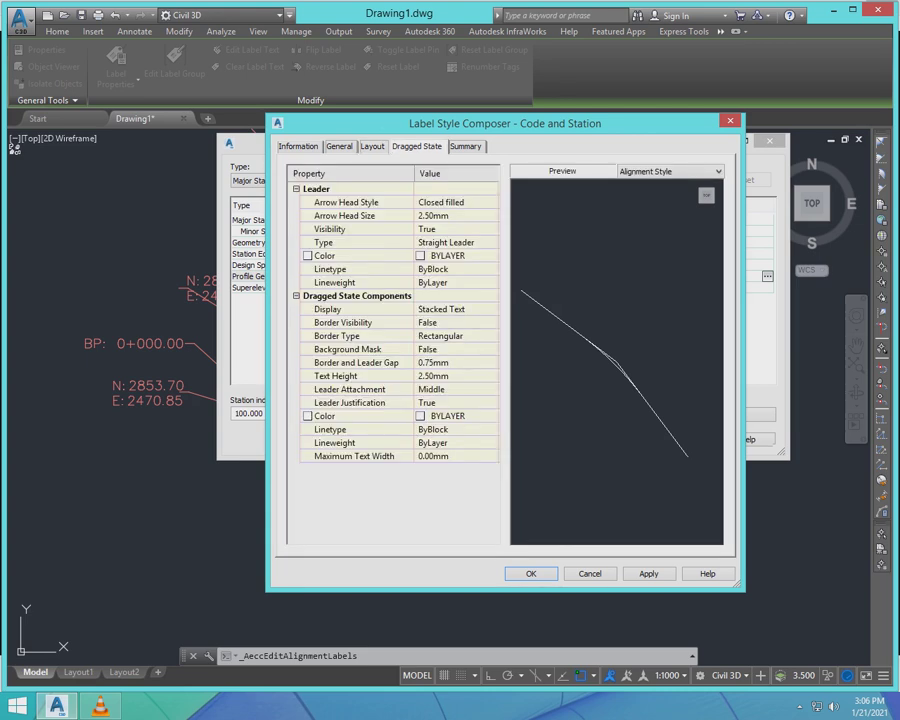
click(339, 147)
click(372, 147)
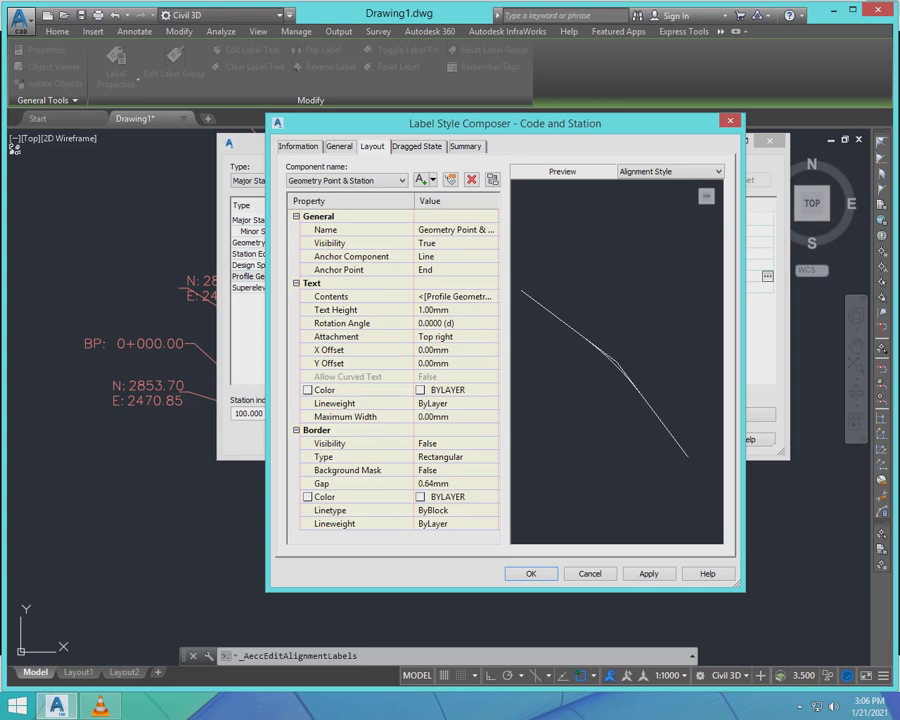
click(347, 181)
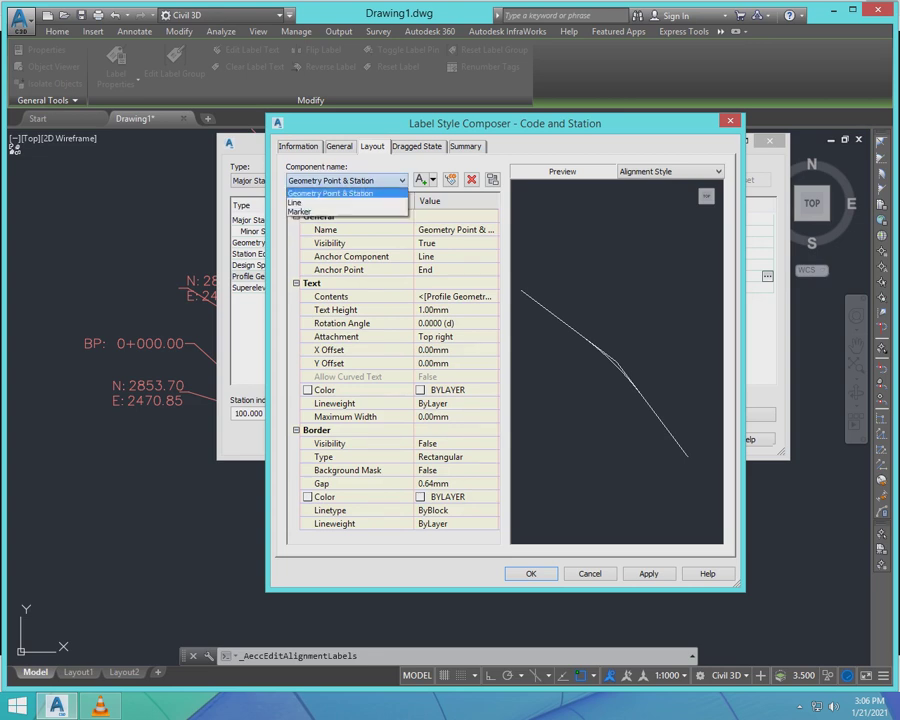
click(320, 202)
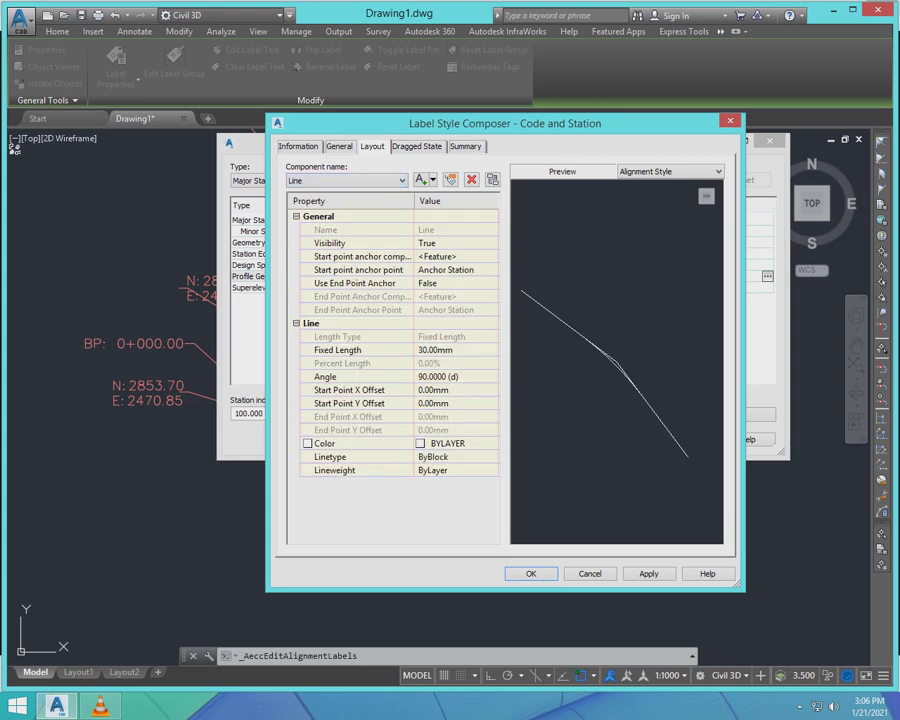
click(347, 181)
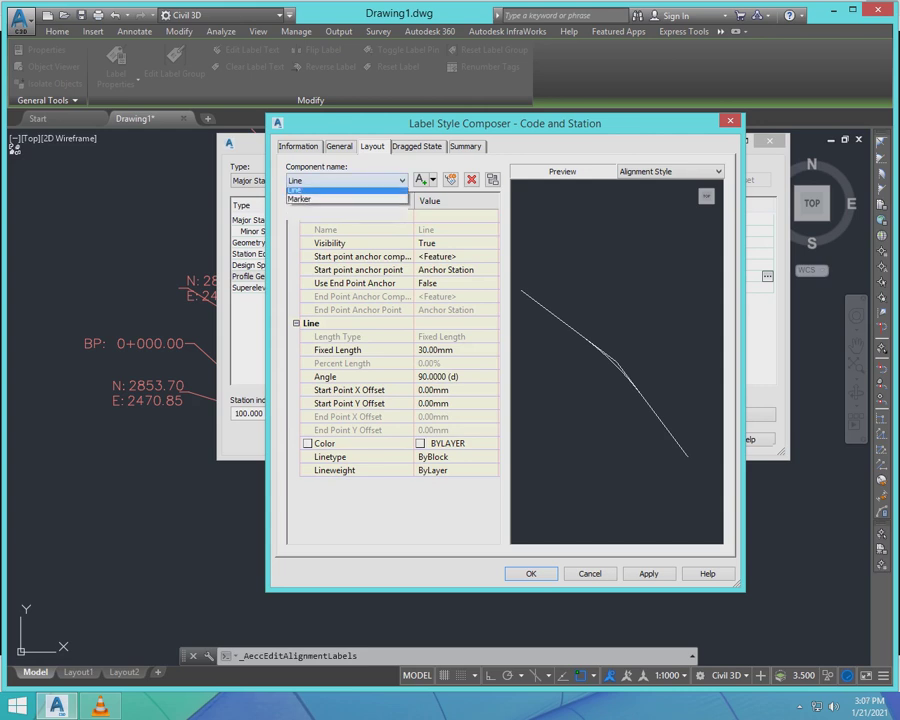
click(300, 211)
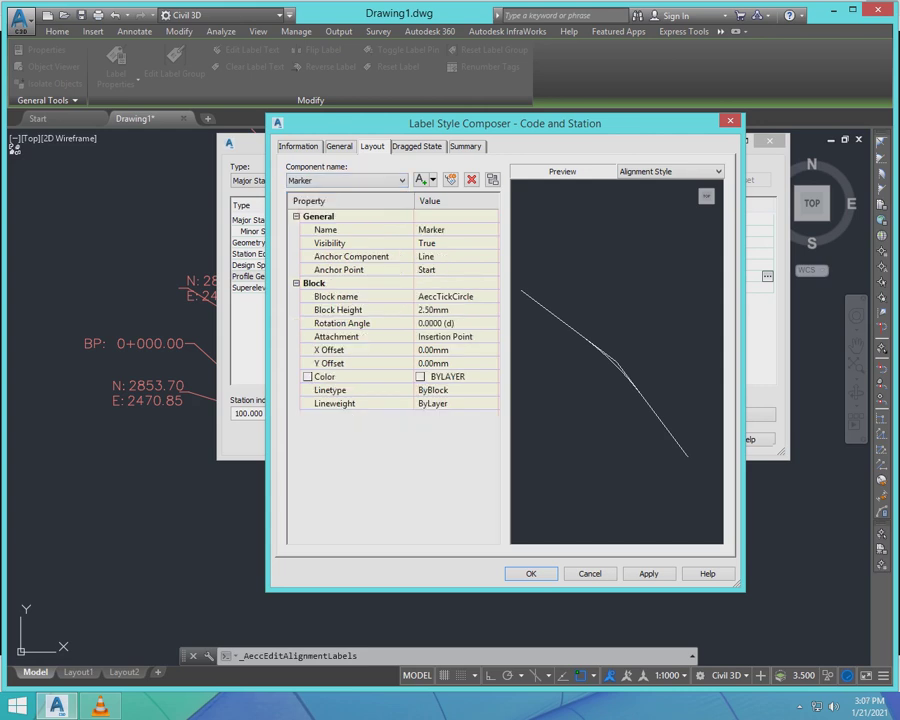
key(Return)
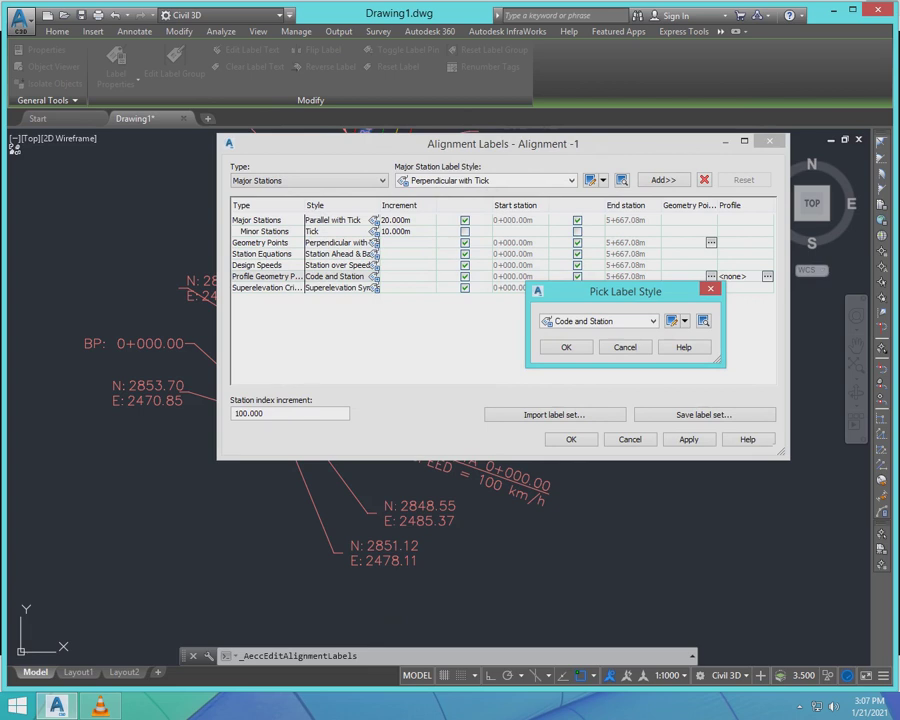
key(Return)
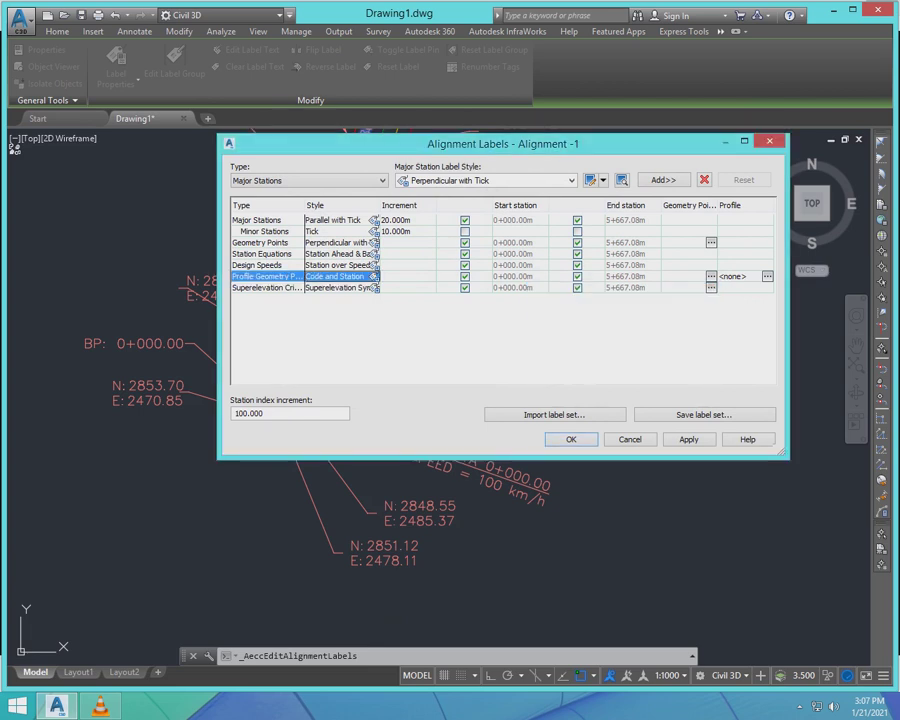
click(375, 288)
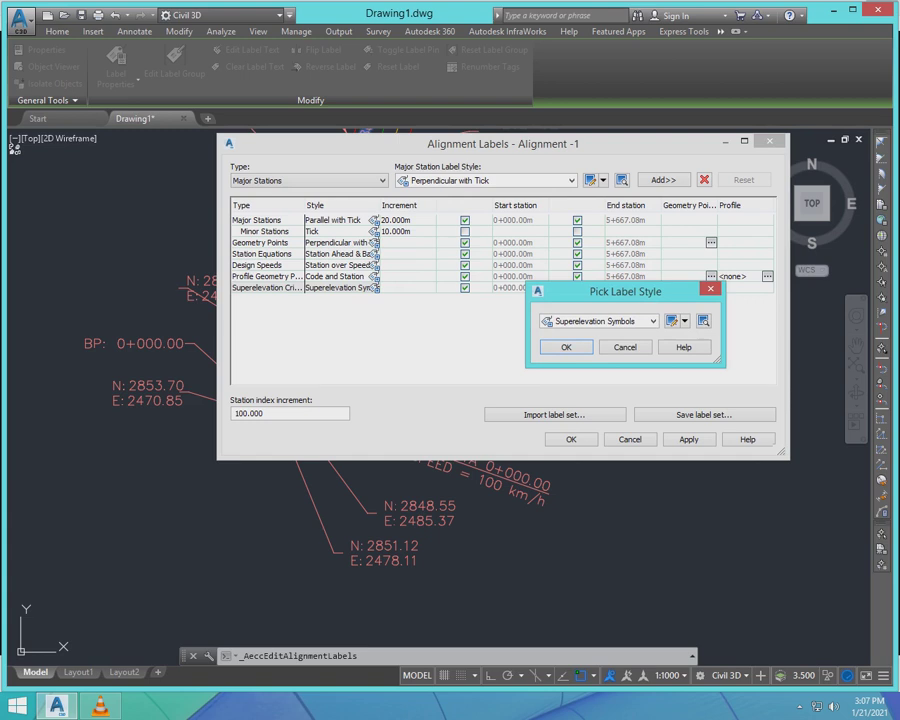
key(Return)
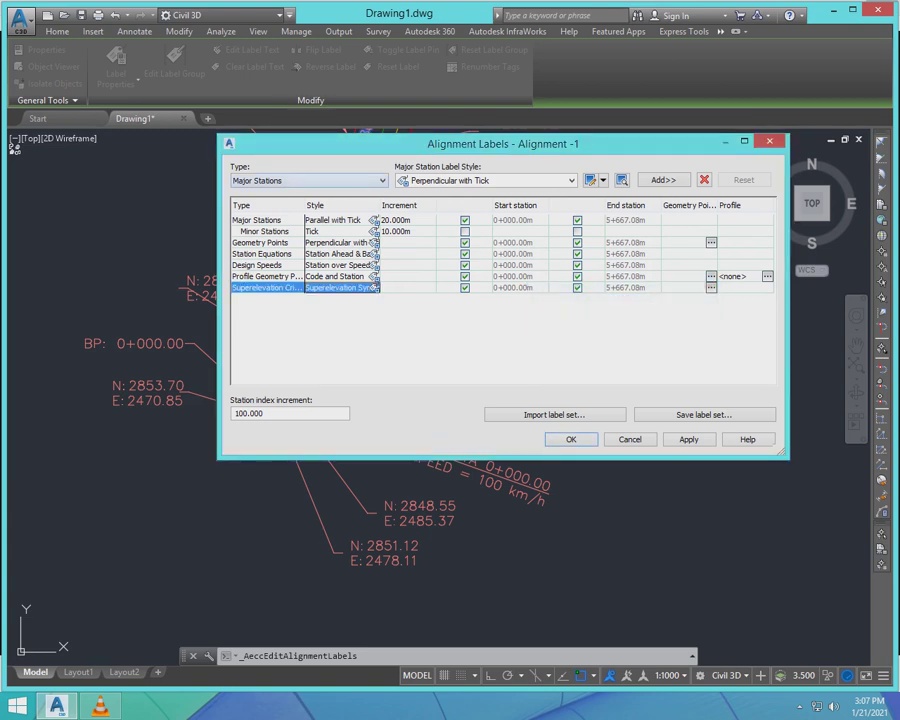
- Edit the Station Ahead & Back label style for station equations, setting the Station Ahead component's text height to 1 mm
click(310, 180)
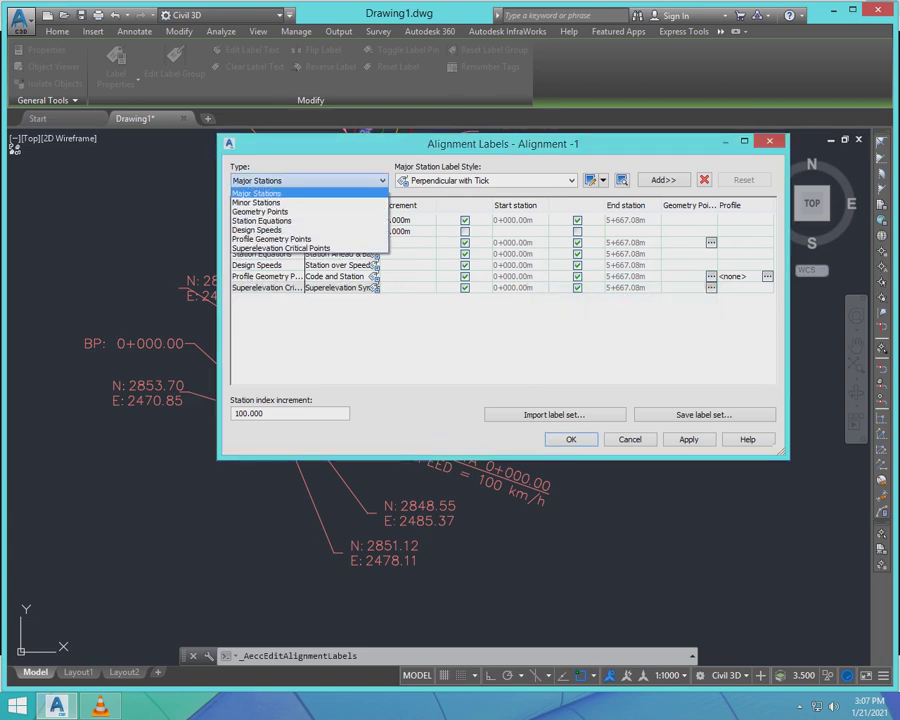
key(Down)
key(Down)
key(Down)
key(Return)
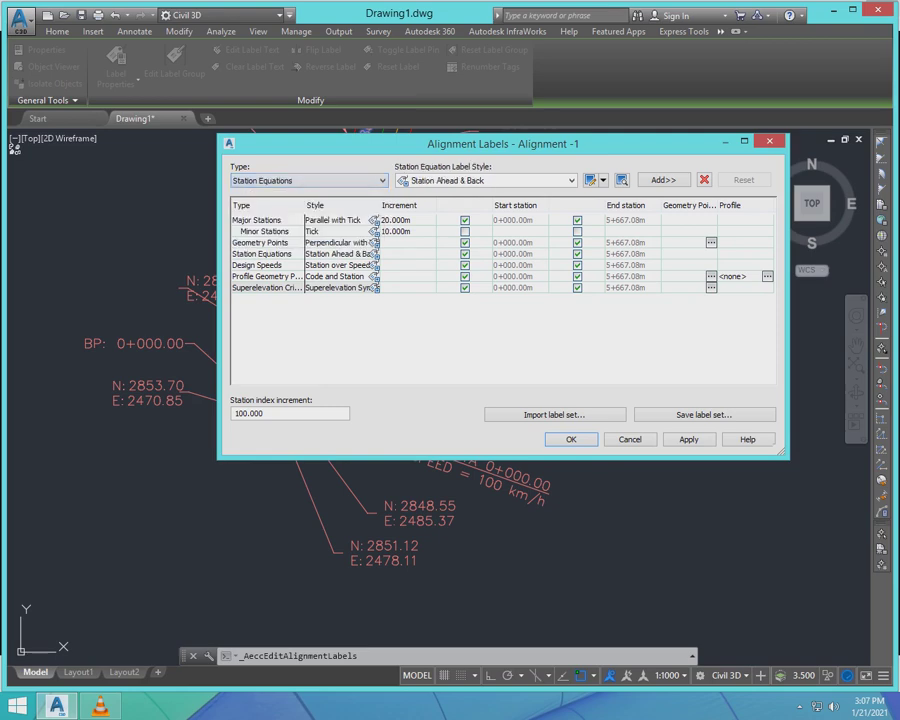
click(591, 180)
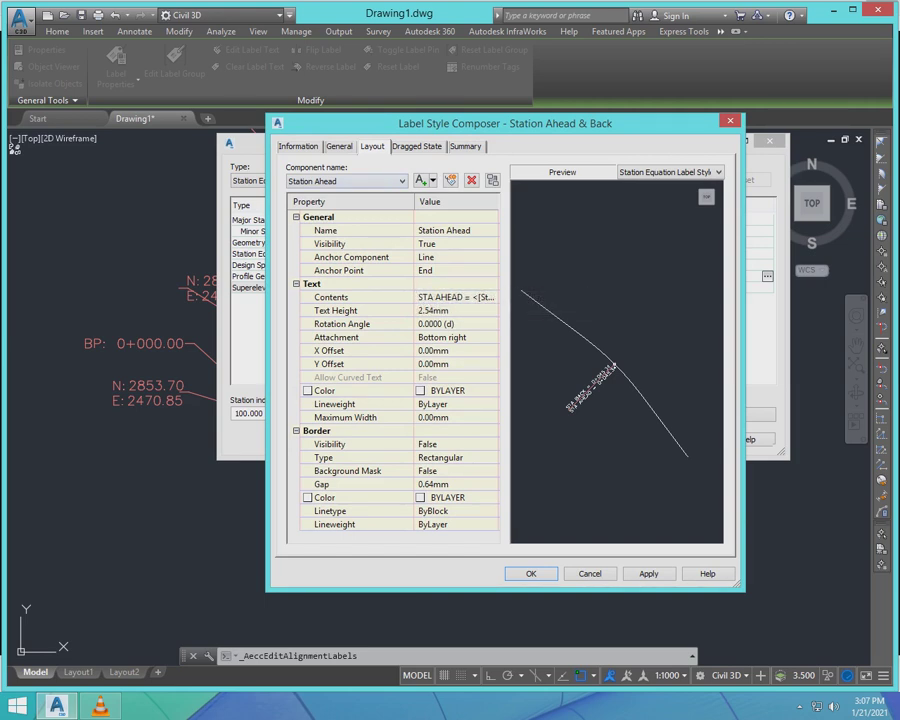
key(ctrl+shift+Tab)
key(ctrl+Tab)
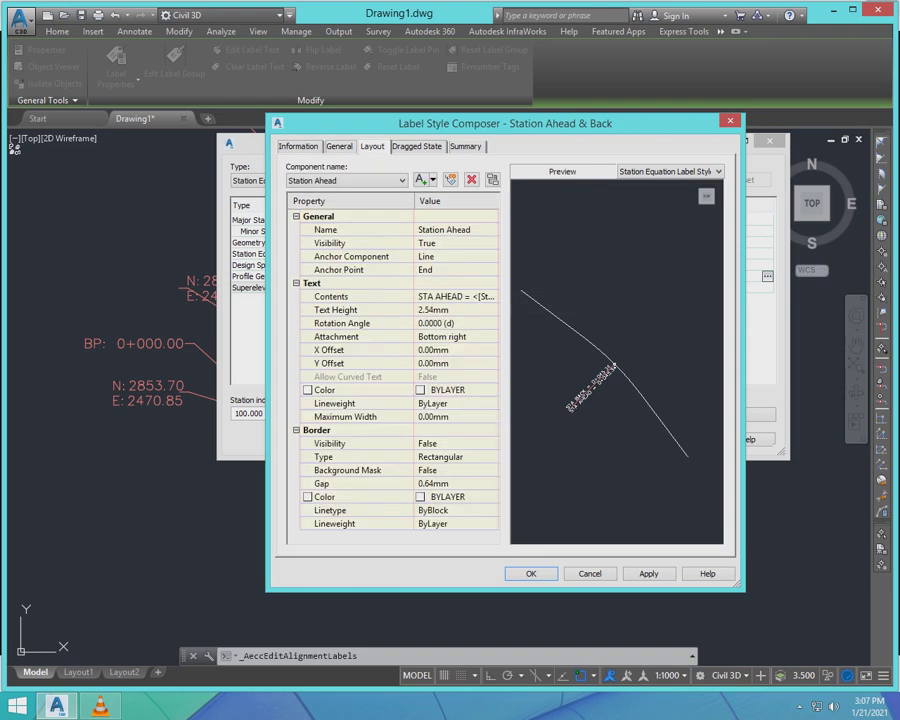
click(456, 310)
text(1)
key(Return)
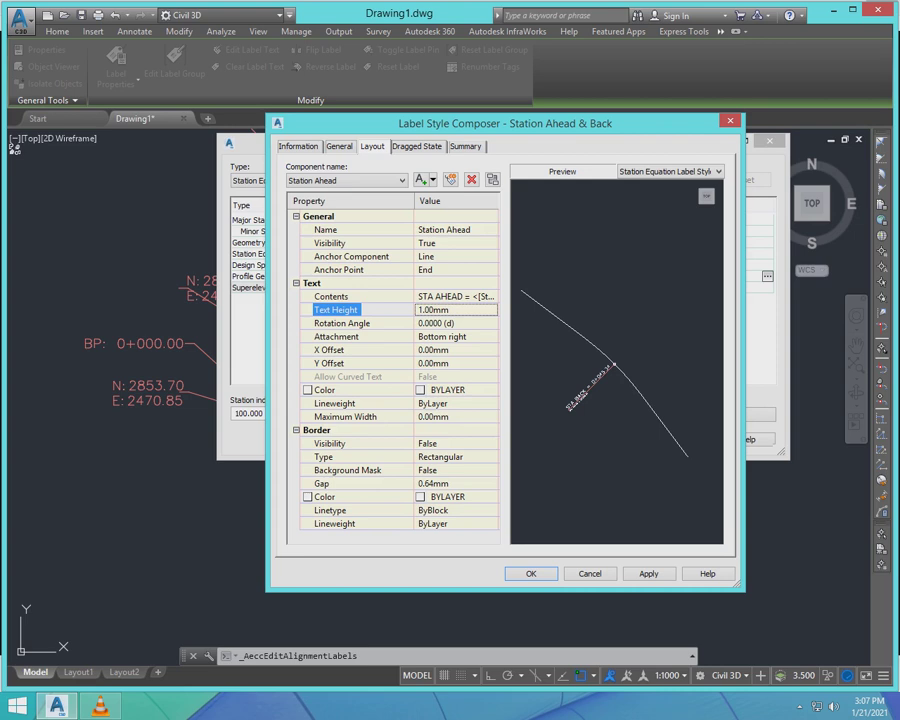
- Set both the text color and the border color of the Station Ahead component to 15
click(465, 390)
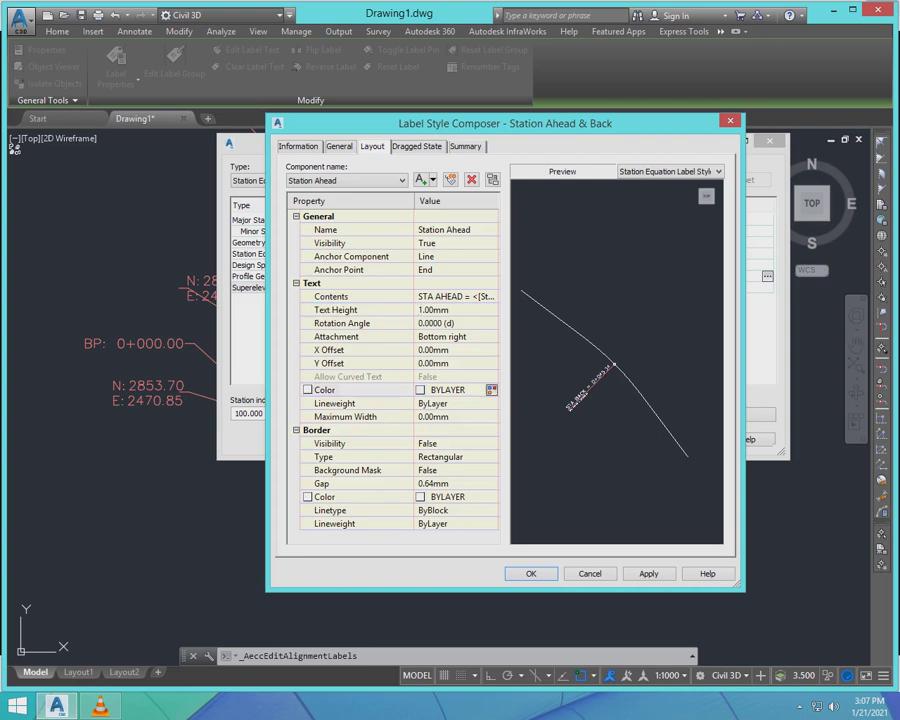
click(491, 390)
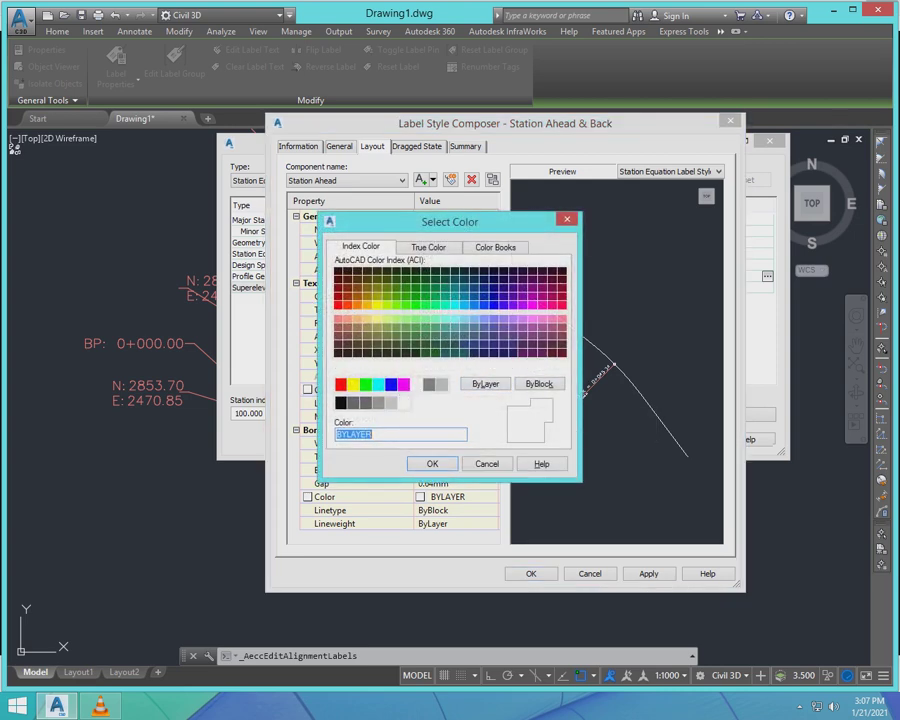
text(15)
key(Return)
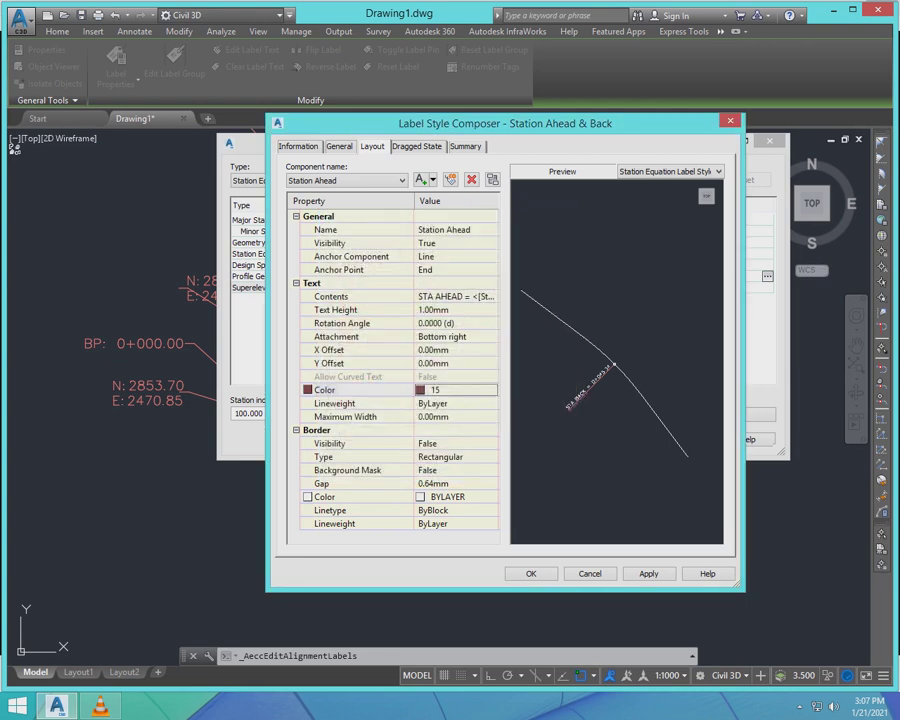
click(456, 497)
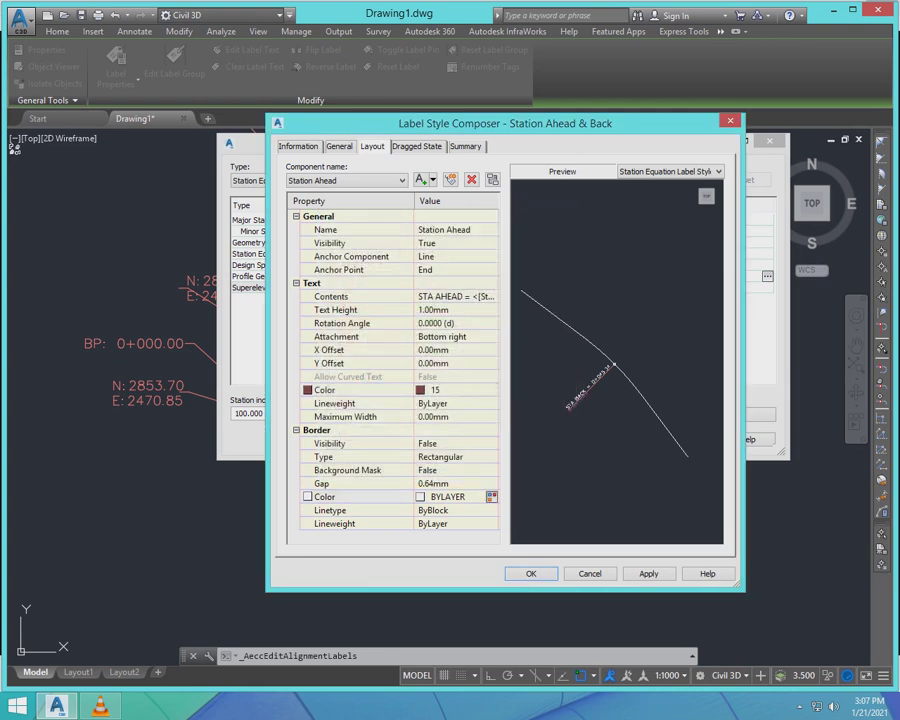
click(456, 510)
click(491, 497)
click(491, 497)
text(15)
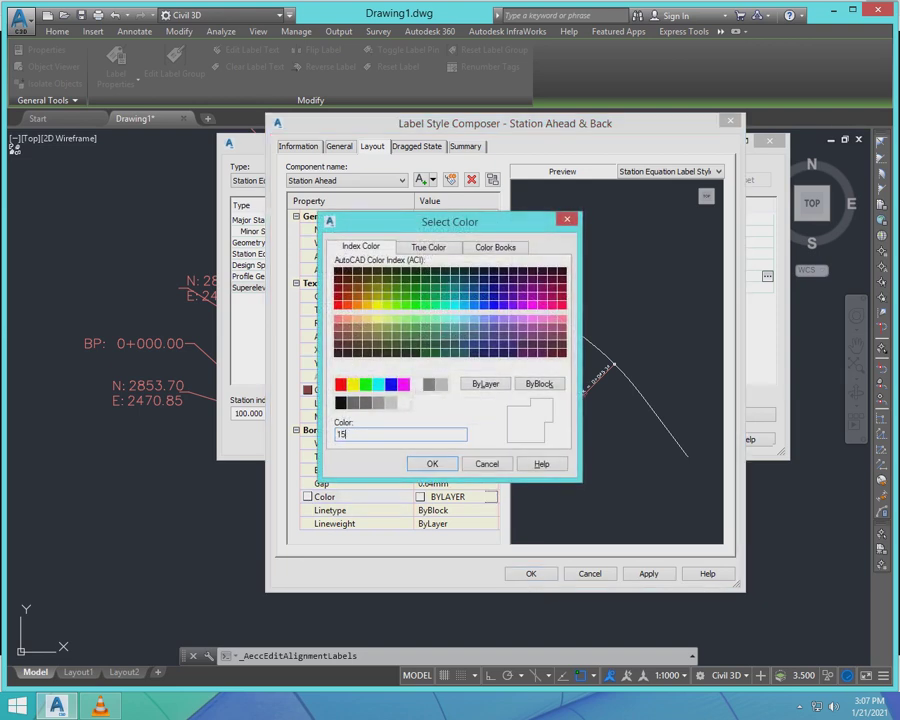
key(Return)
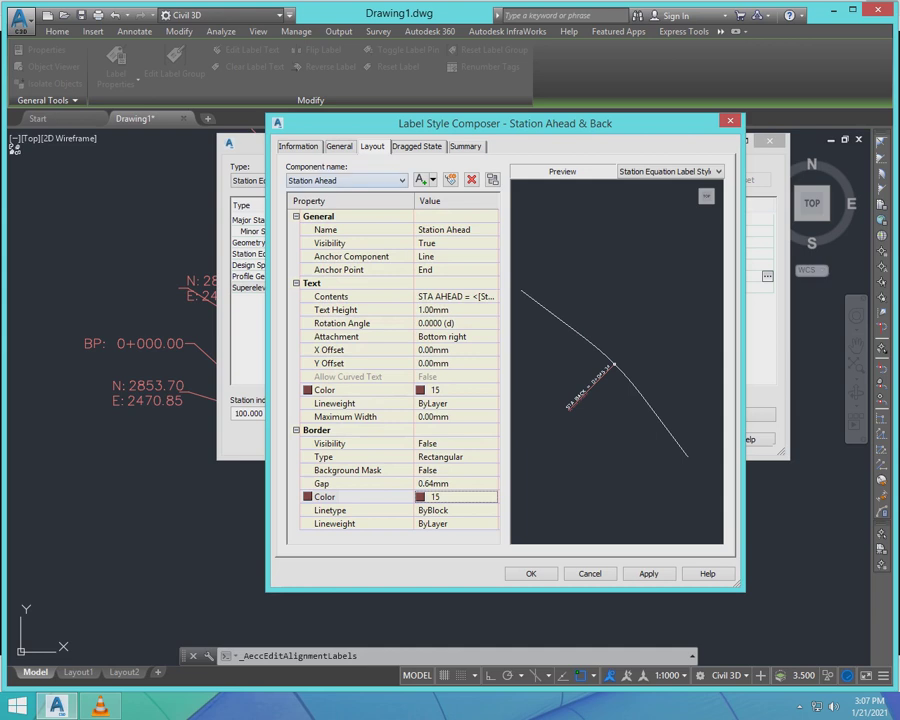
- In the Station Ahead & Back style's dragged state, set the leader arrow head size and the text height to 1 mm
click(417, 147)
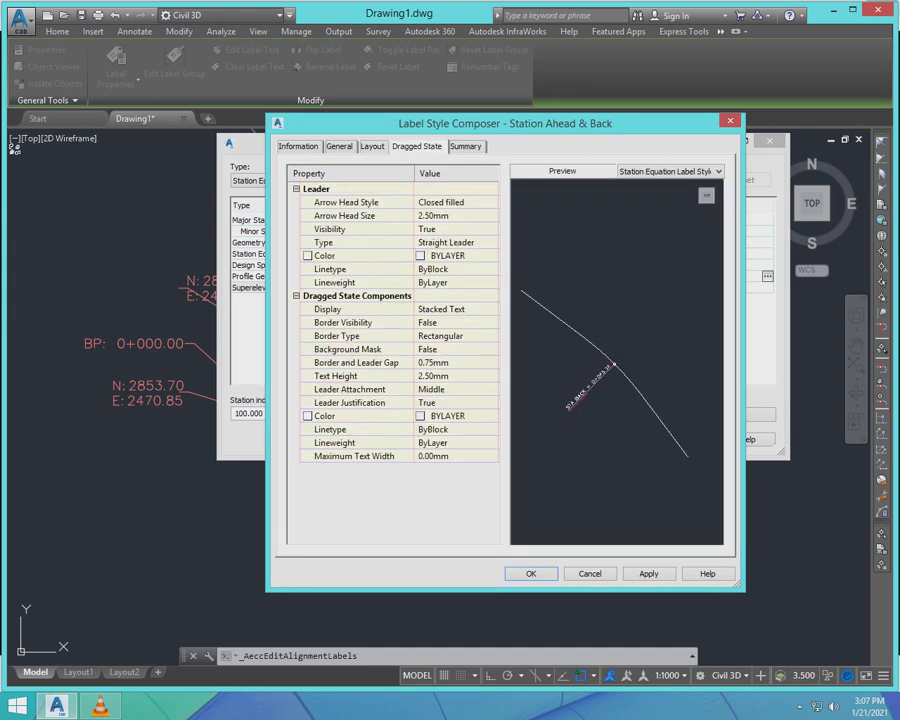
click(440, 216)
text(1)
key(Return)
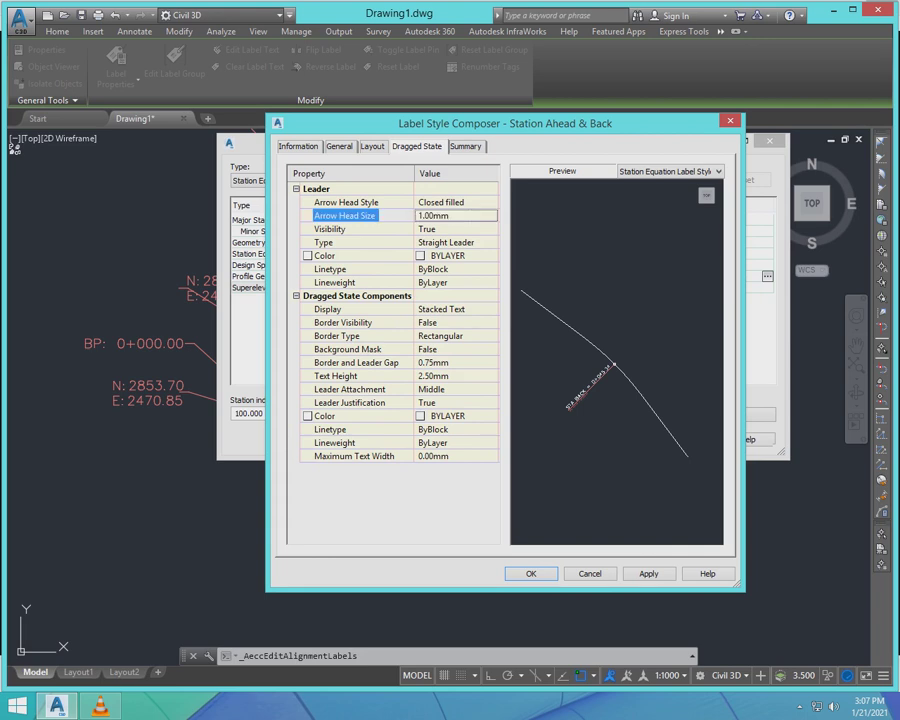
click(440, 376)
text(1)
key(Return)
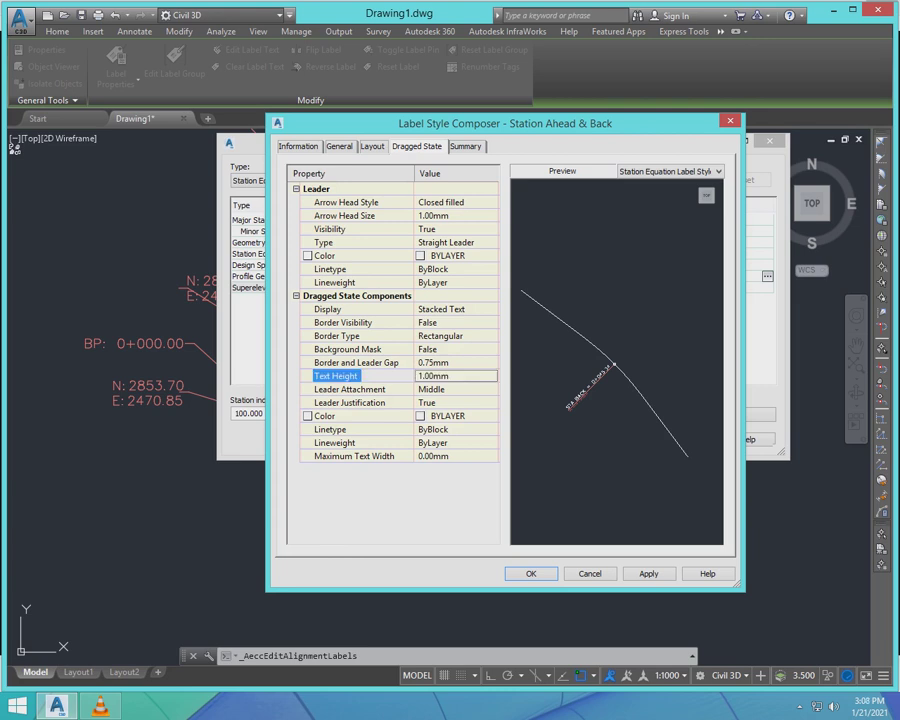
- Set the color of the dragged state components in the Station Ahead & Back style to 15
click(490, 416)
click(490, 416)
text(15)
key(Return)
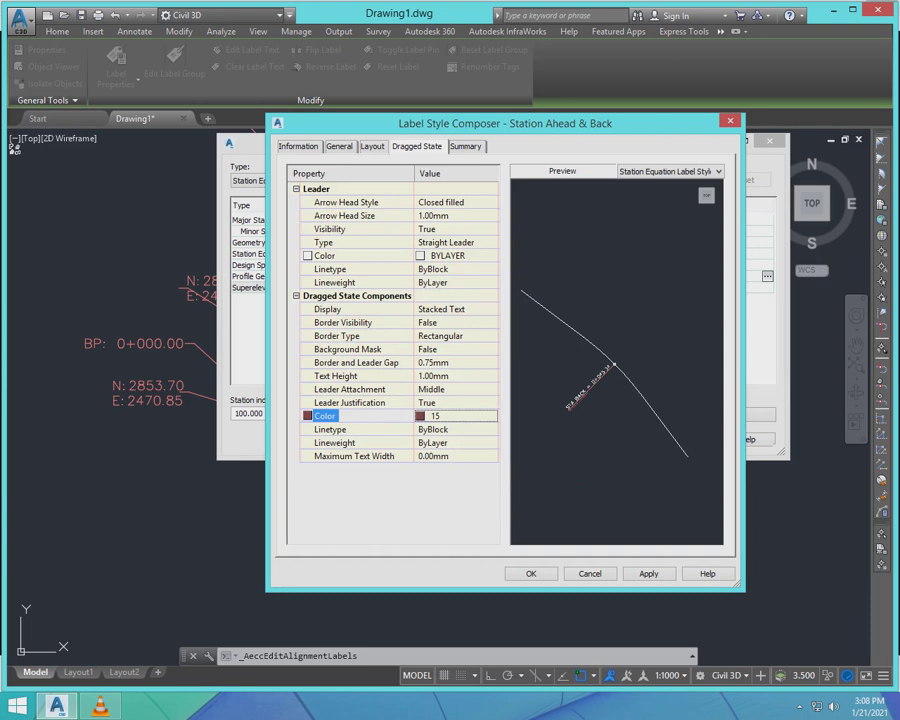
- Set the text height of the Station Back component in the Station Ahead & Back style to 1 mm
click(339, 147)
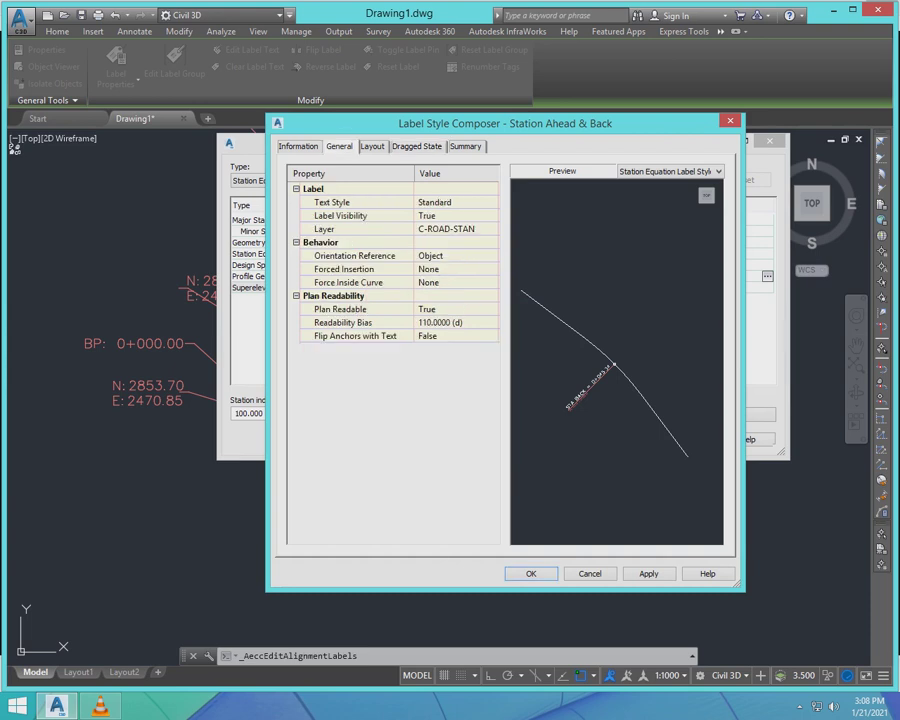
click(372, 147)
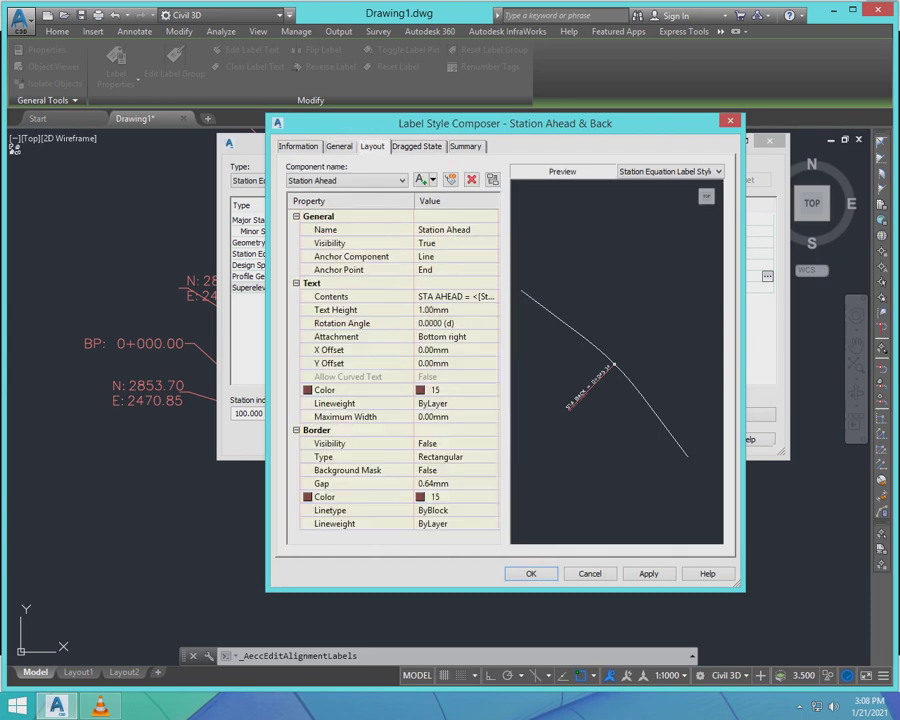
click(402, 180)
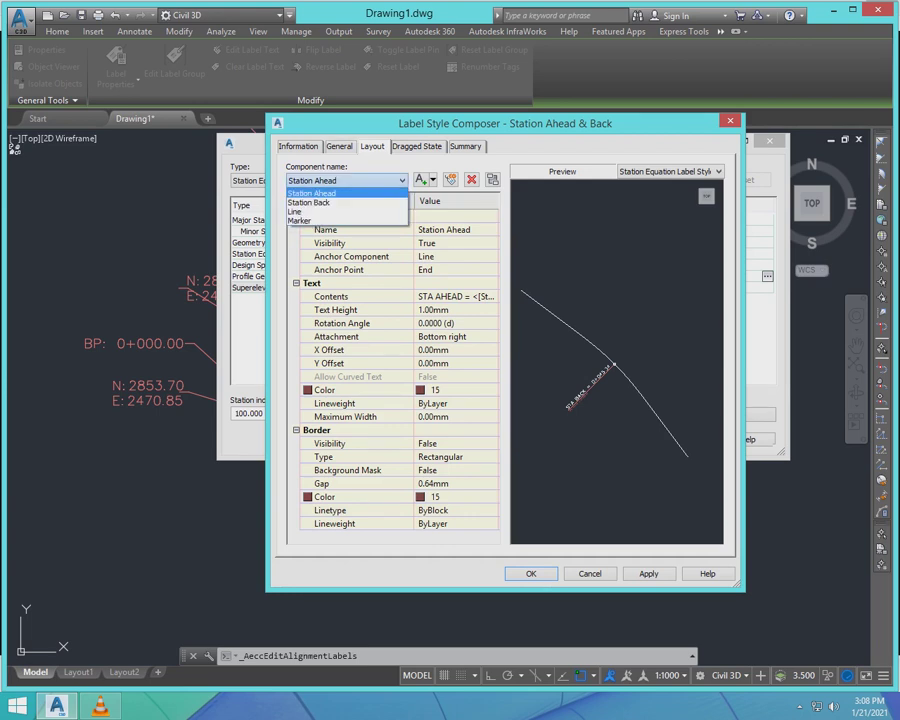
click(315, 203)
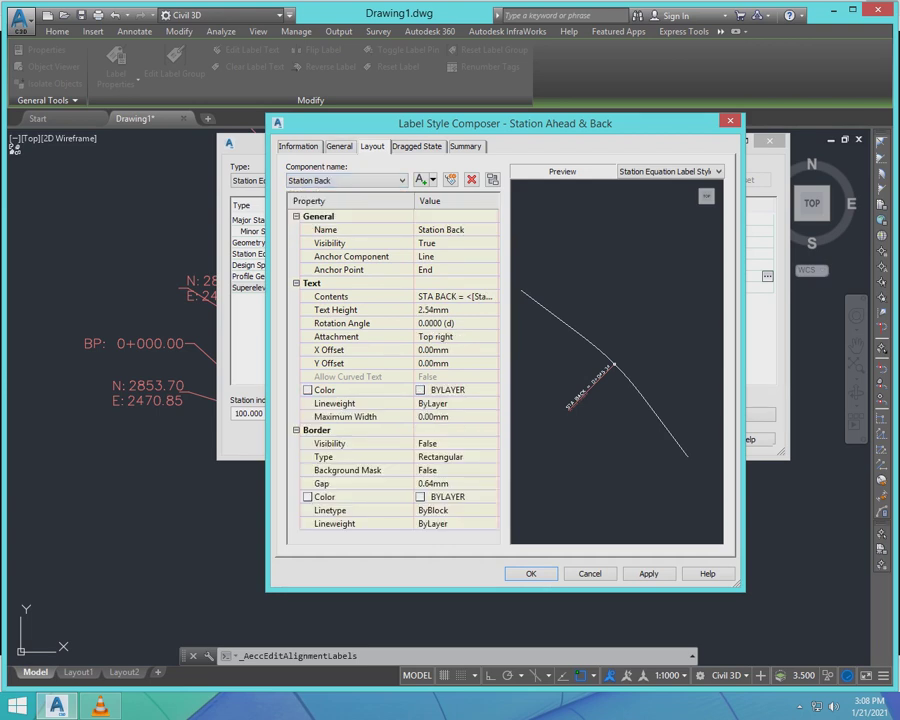
click(446, 310)
key(BackSpace)
text(1)
key(Return)
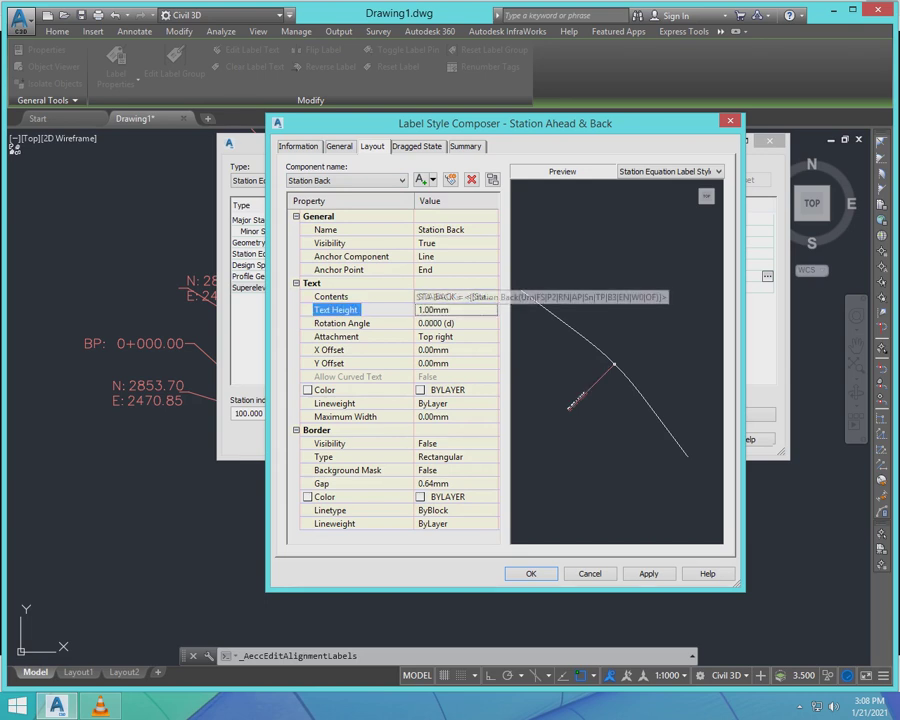
- Set the text color of the Station Back component to 15 and accept the Station Ahead & Back style
click(455, 390)
click(491, 390)
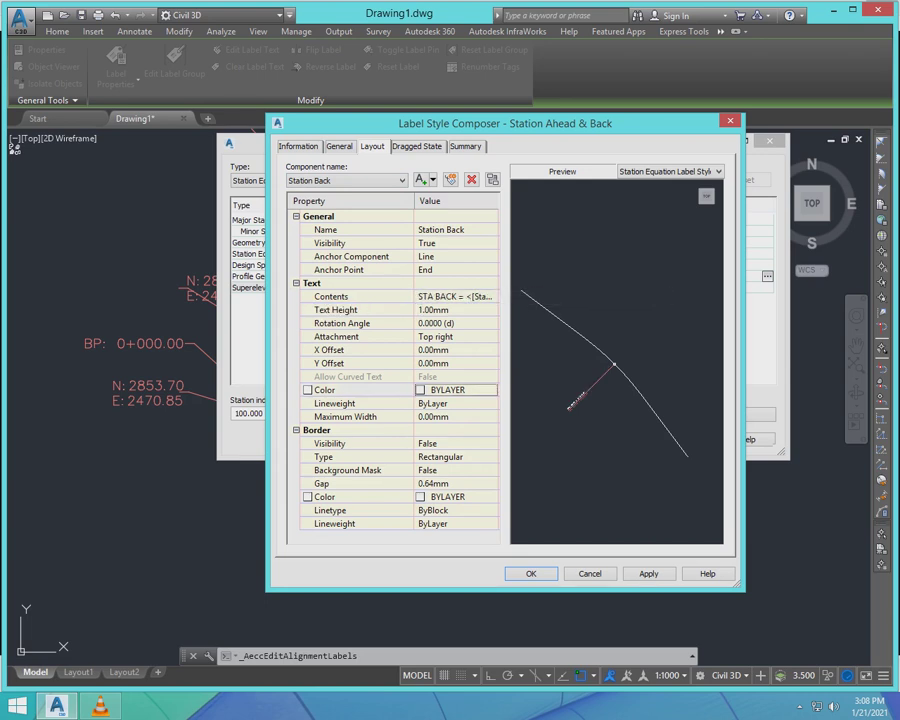
click(490, 390)
click(491, 390)
text(15)
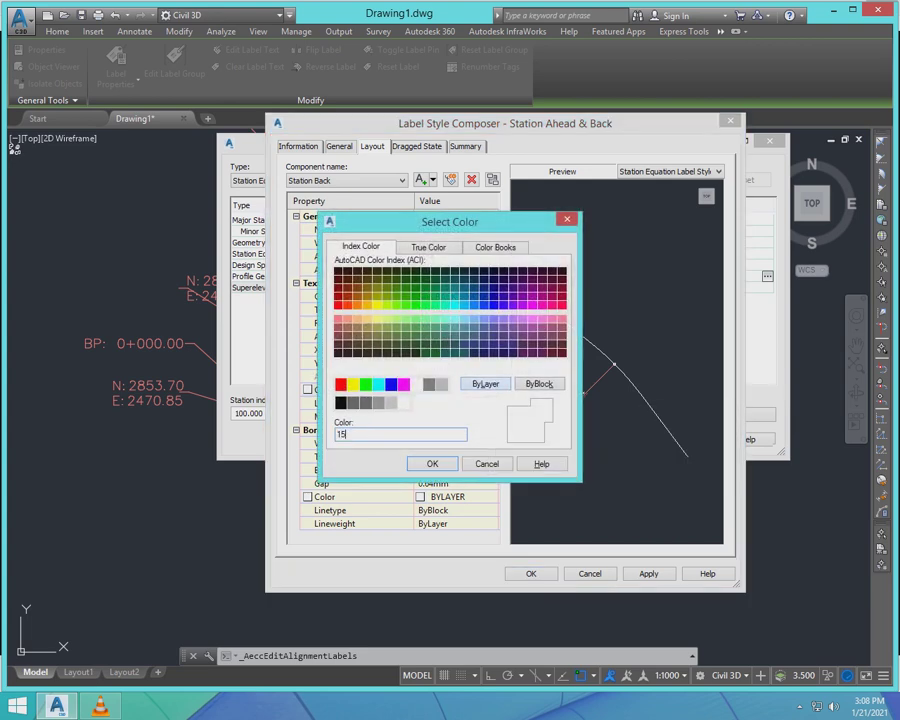
key(Return)
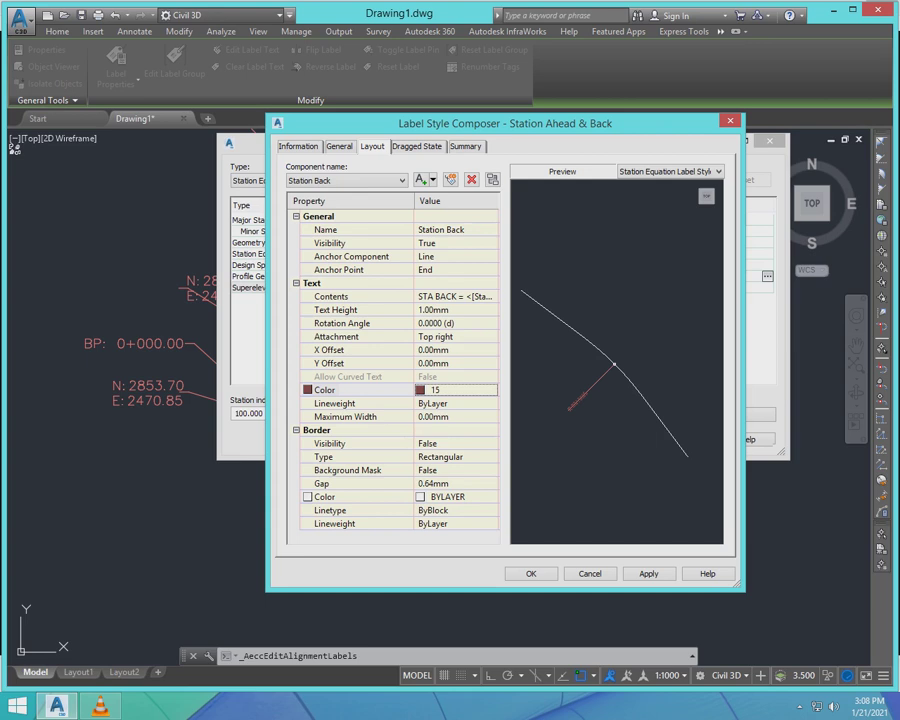
key(Return)
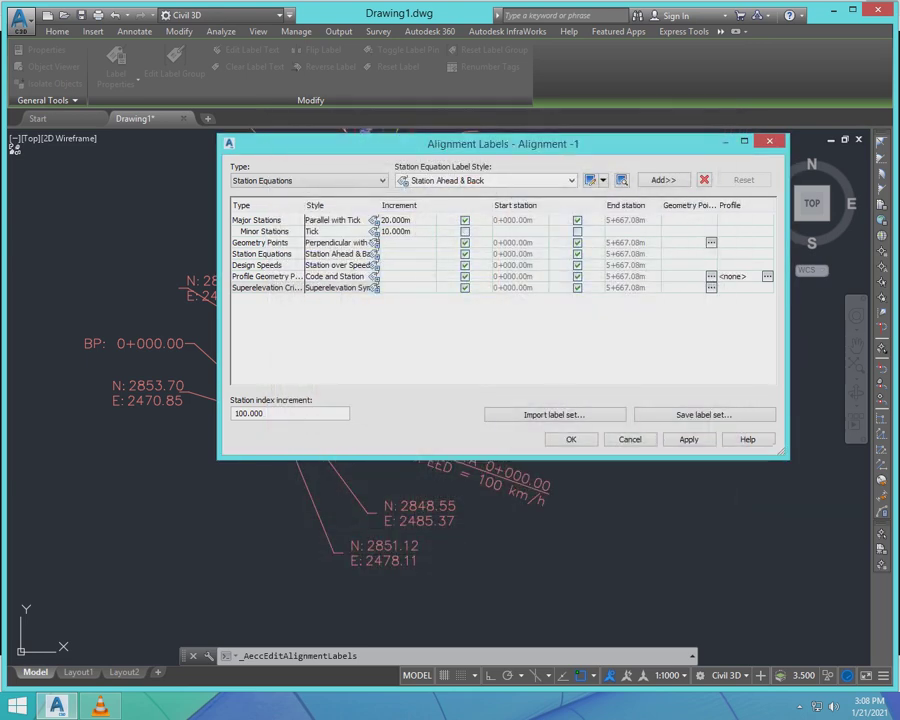
- Edit the geometry points' Perpendicular with Tick and Line style, setting the Geometry Point & Station text height to 1 mm
click(340, 181)
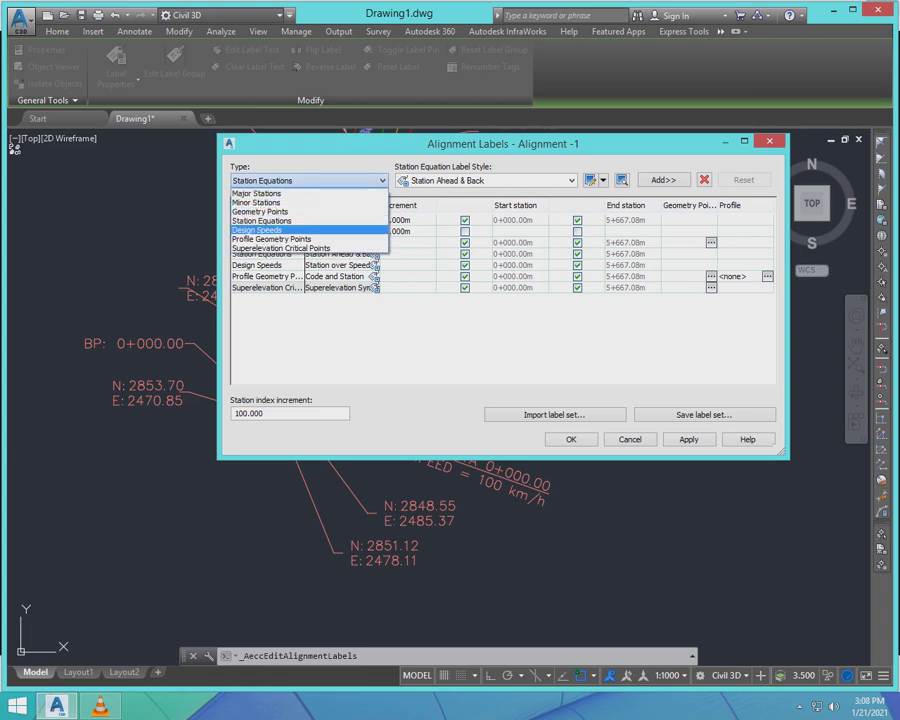
click(262, 211)
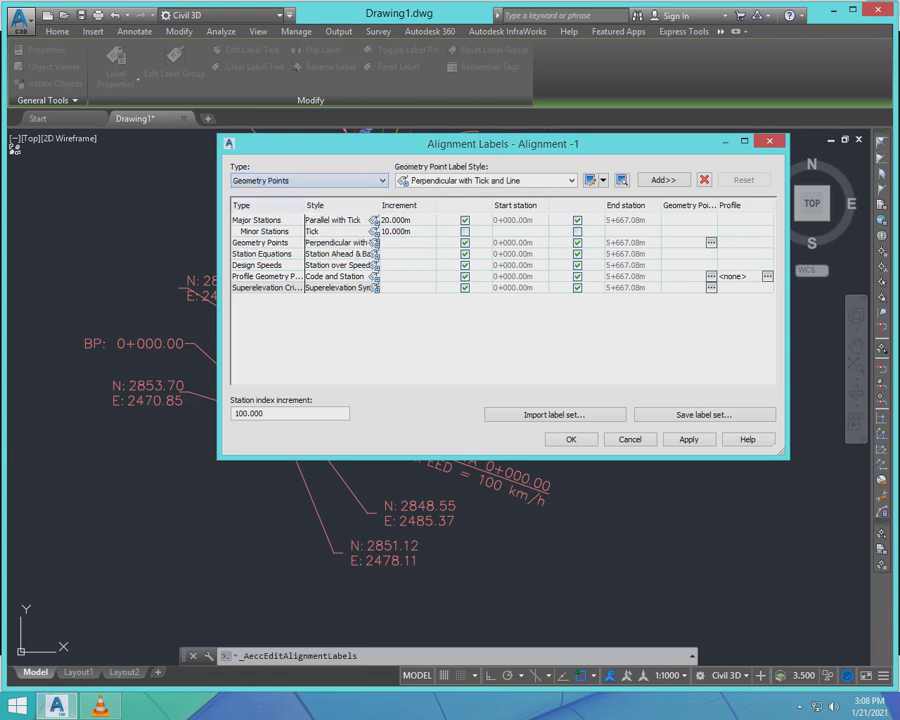
click(590, 180)
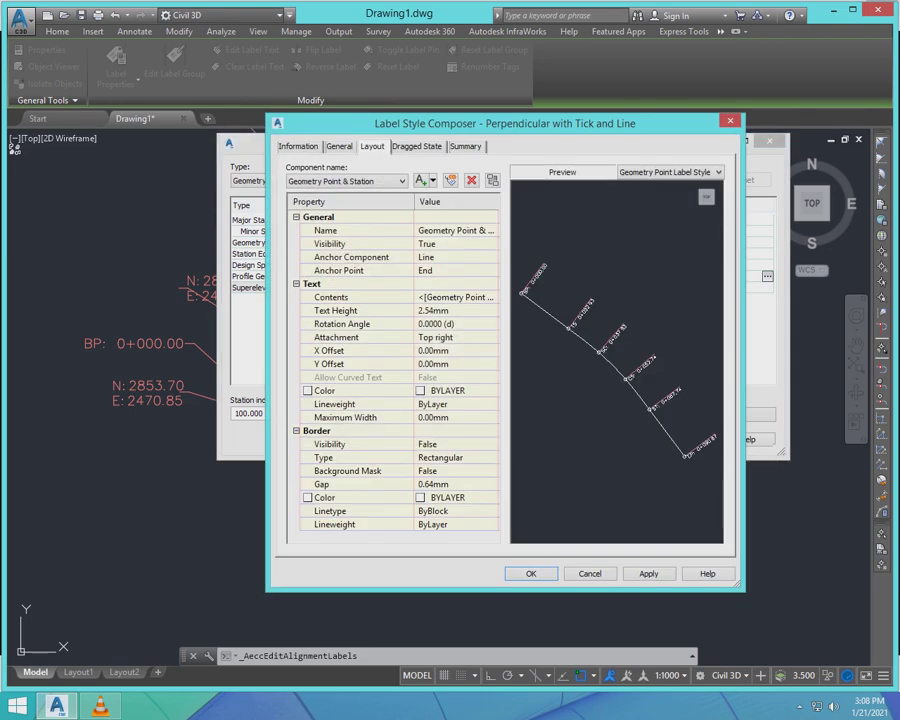
click(447, 311)
text(1)
key(Return)
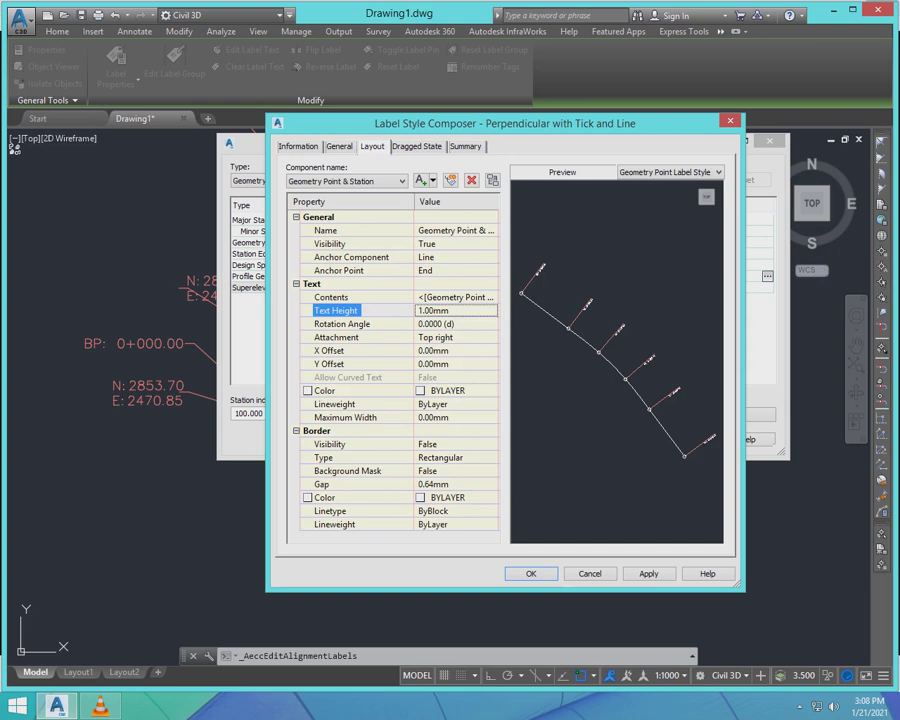
- Set the Geometry Point & Station text color to 15, accept the style, and apply the alignment label settings
click(455, 391)
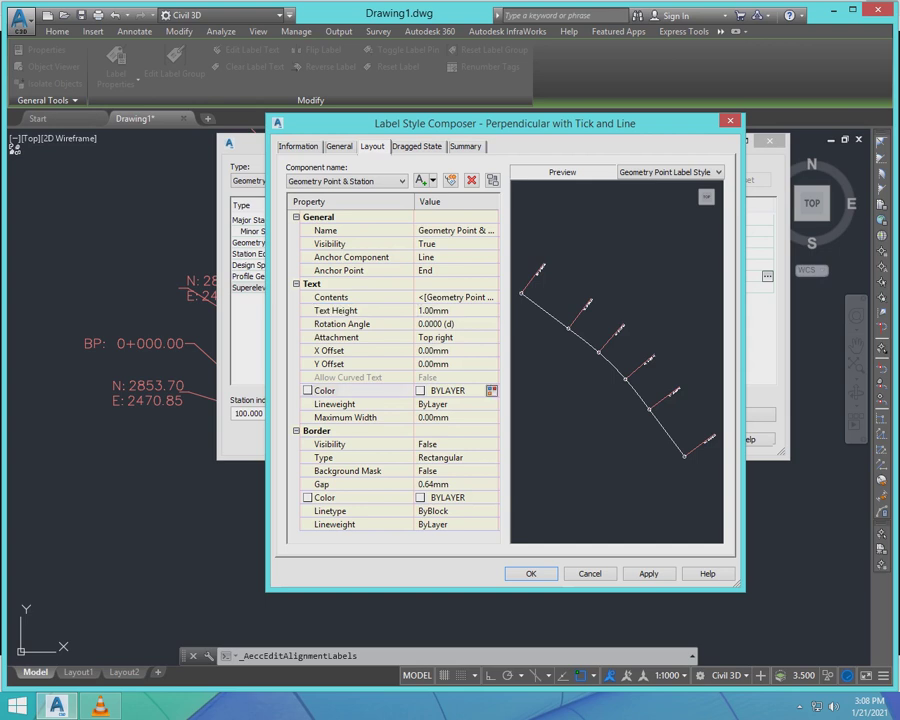
click(491, 390)
text(15)
key(Return)
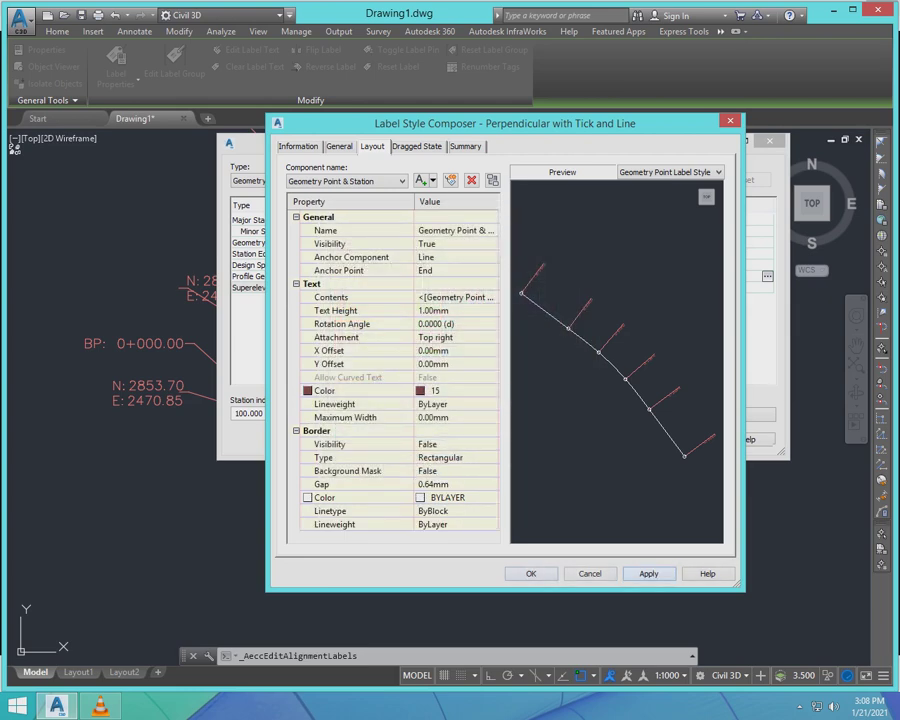
click(531, 573)
click(689, 439)
click(571, 439)
- List the object properties of the 0+000 station label at the start of the alignment
scroll(437, 452, down, 8)
scroll(367, 251, up, 4)
scroll(367, 446, down, 3)
key(Escape)
key(Escape)
scroll(340, 529, up, 5)
scroll(340, 529, up, 5)
text(list)
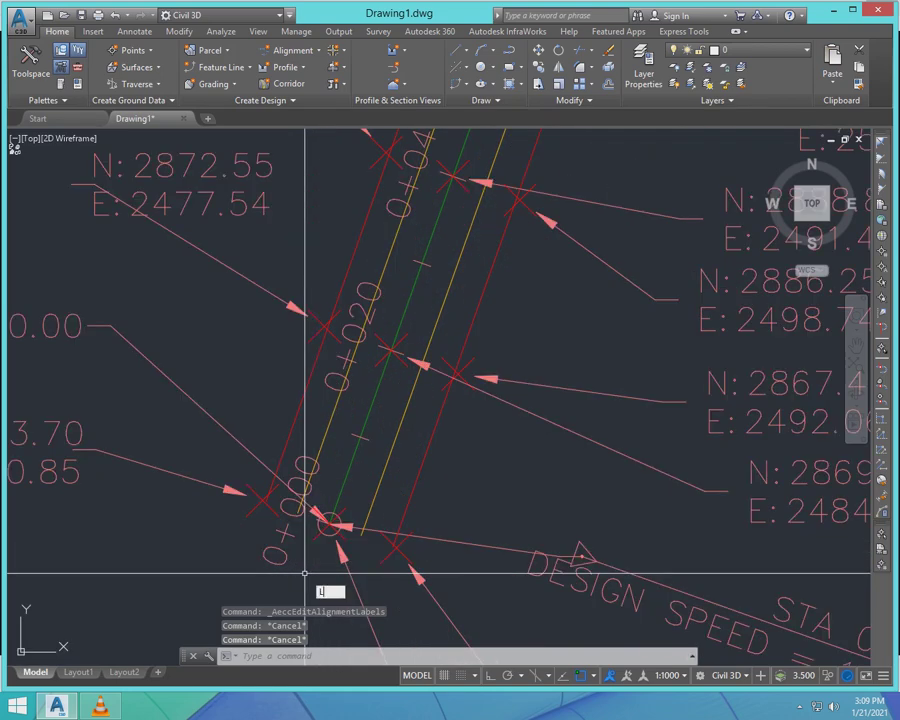
key(Return)
click(288, 546)
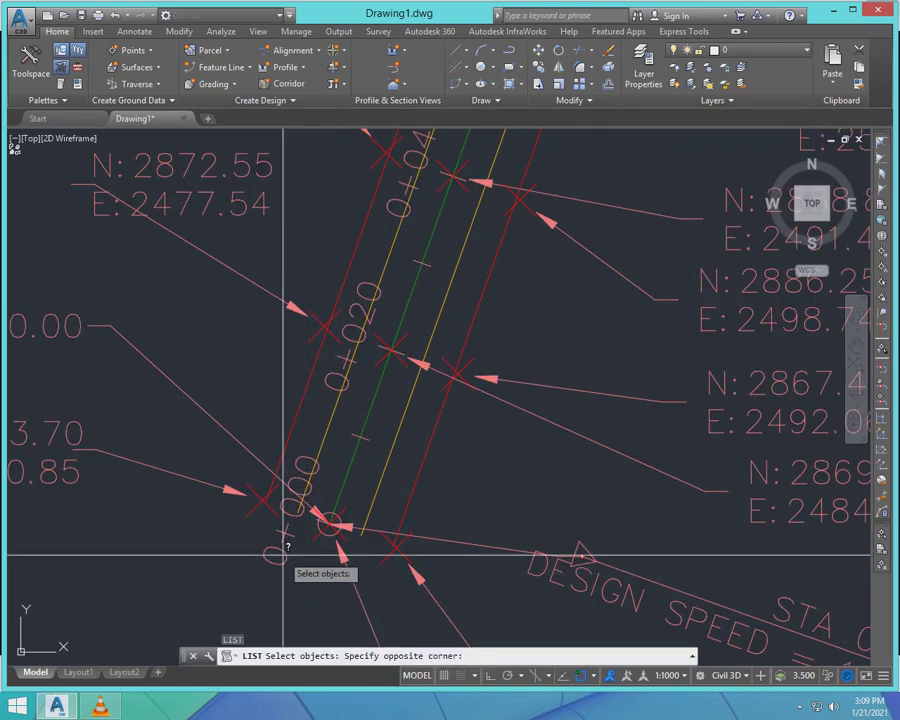
click(274, 544)
click(276, 561)
key(Return)
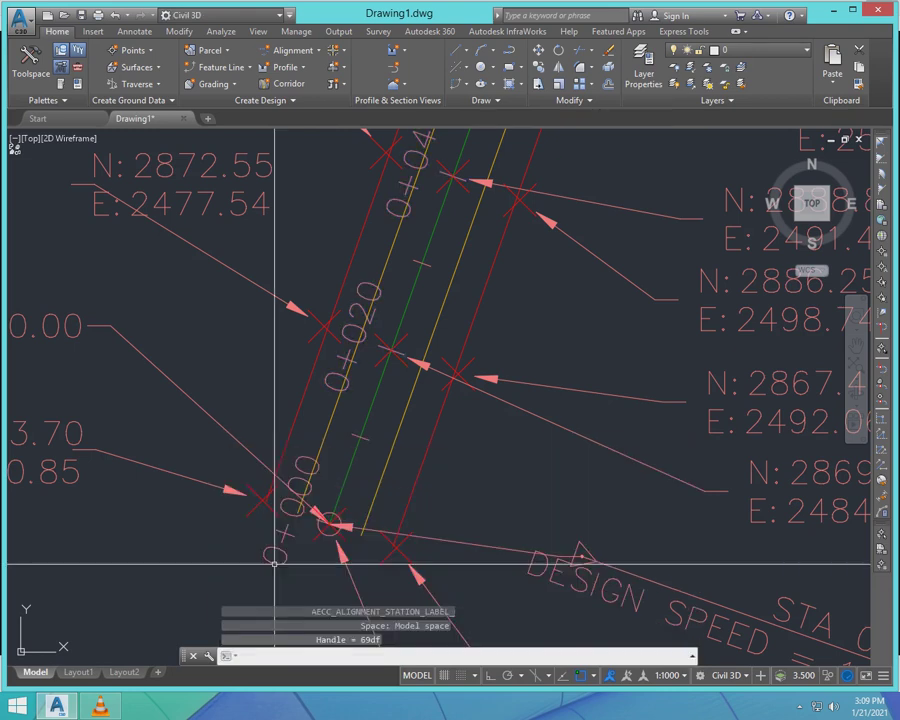
key(Escape)
key(Escape)
- Open the label group of the 0+000 station label for editing with Major Stations as the label type
click(269, 546)
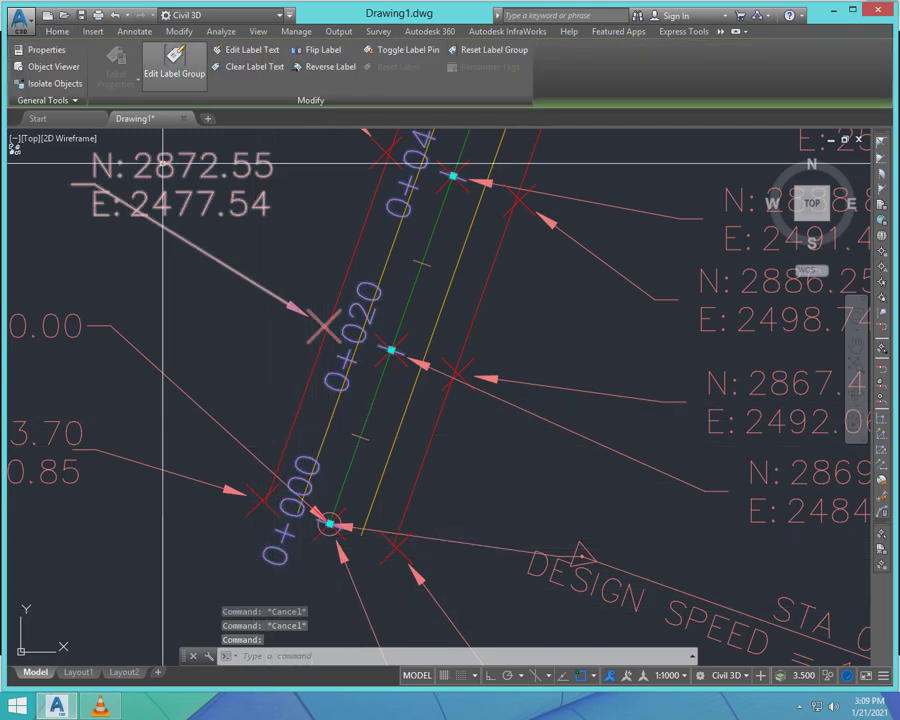
click(175, 62)
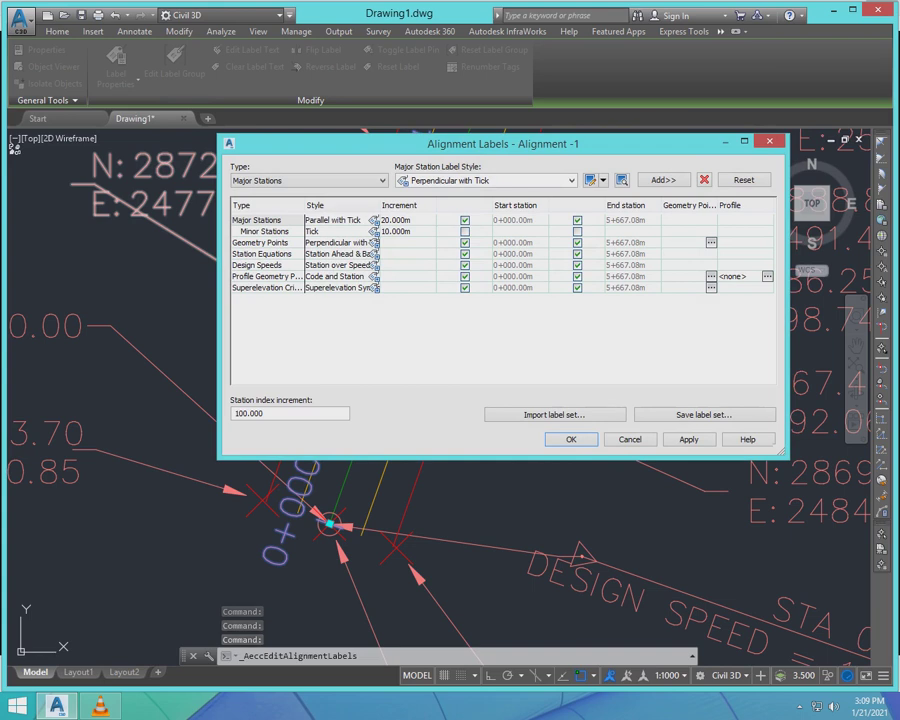
click(381, 180)
click(257, 193)
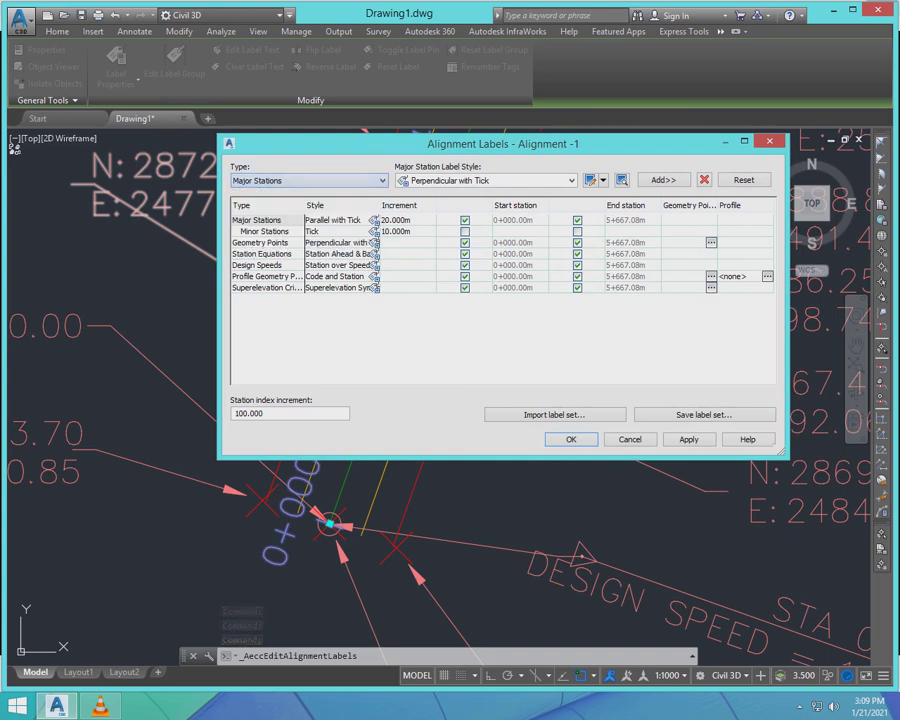
- Try a rotation angle of 0 degrees for the Station component in the Perpendicular with Tick style
click(590, 180)
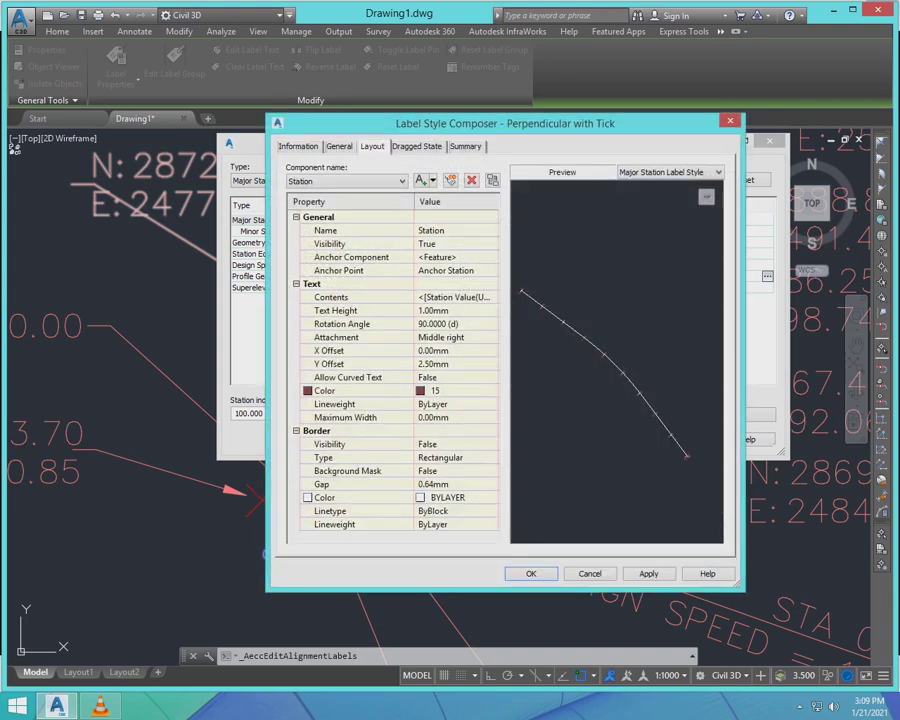
click(339, 147)
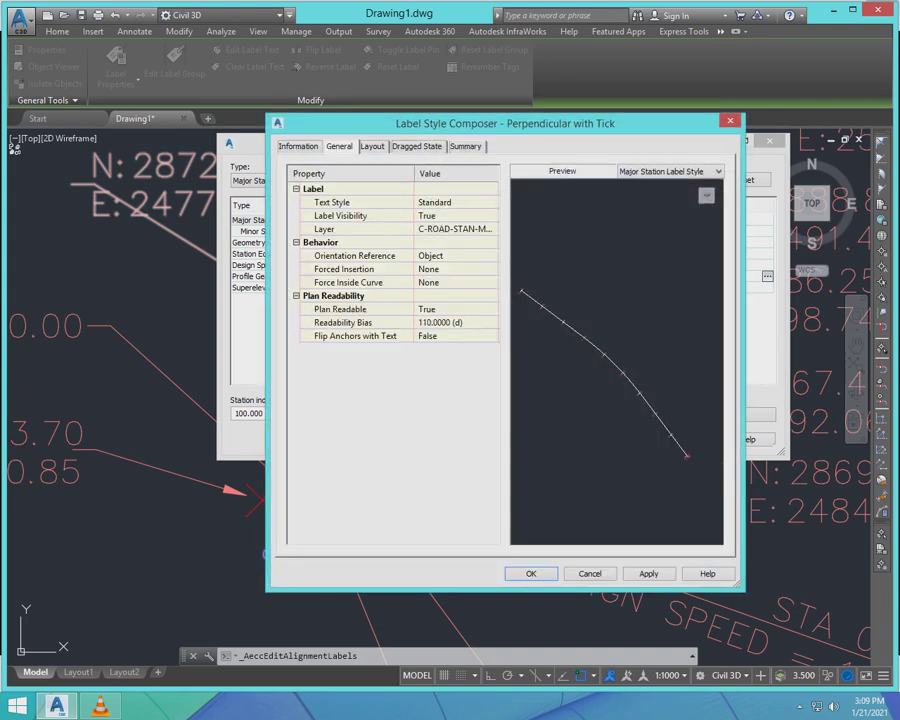
click(372, 147)
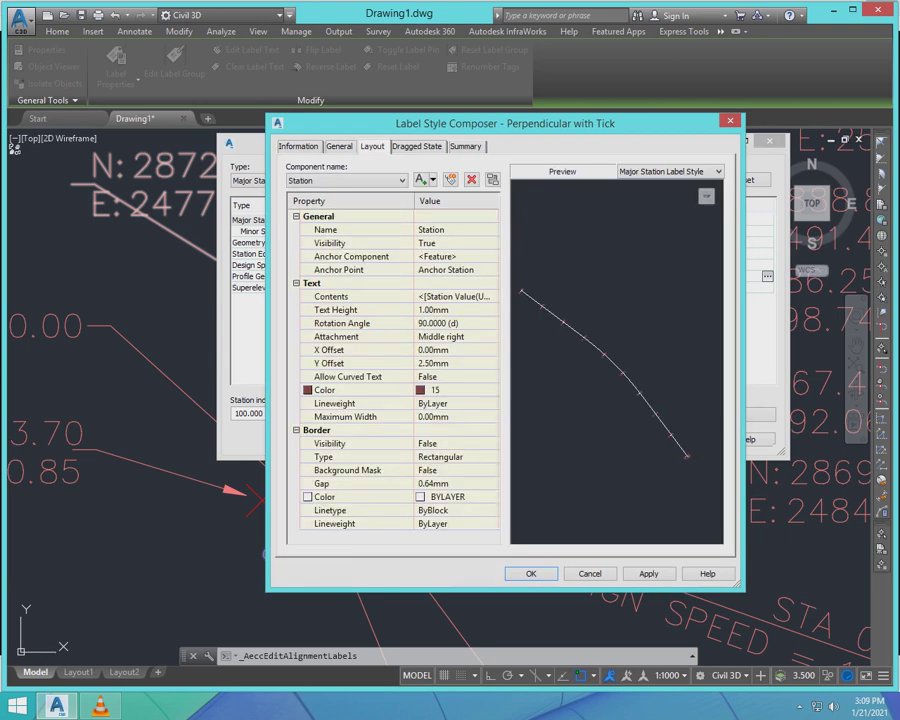
click(492, 322)
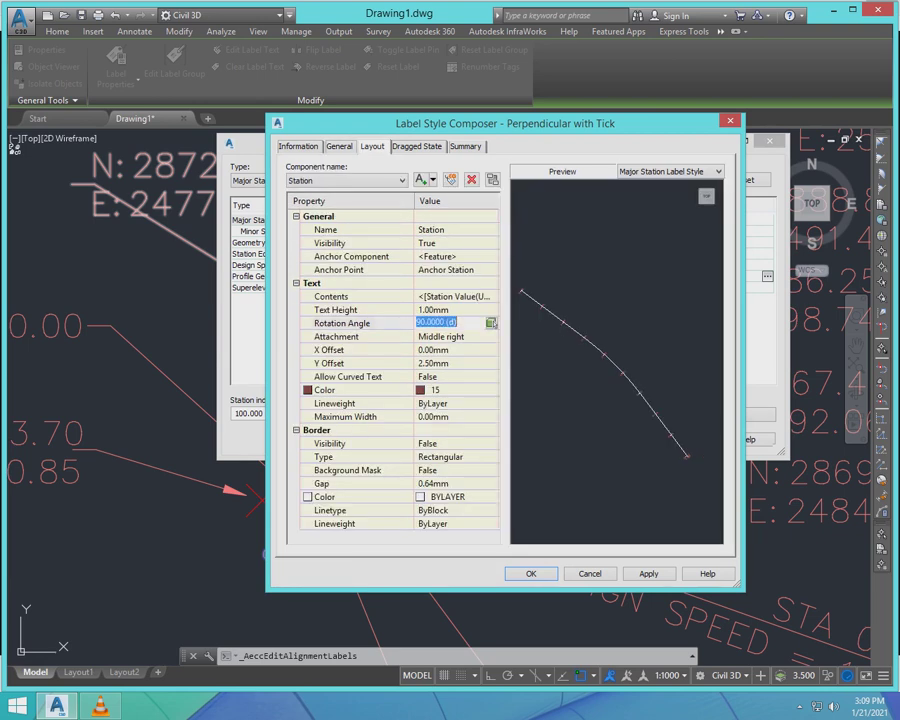
text(0)
key(Return)
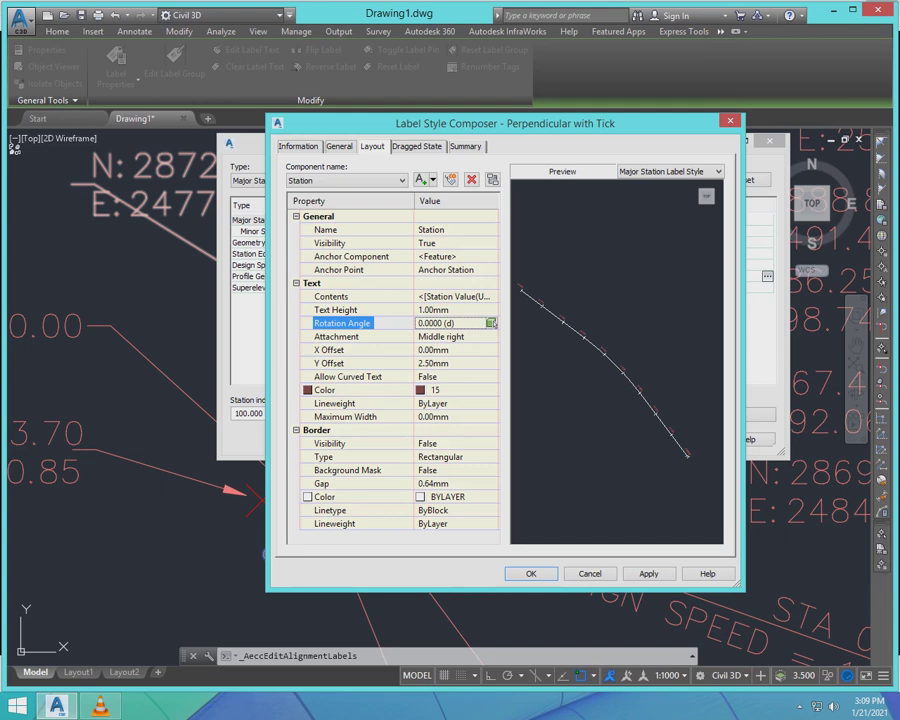
- Set the Station component's rotation angle back to 90 degrees and accept the Perpendicular with Tick style
click(493, 323)
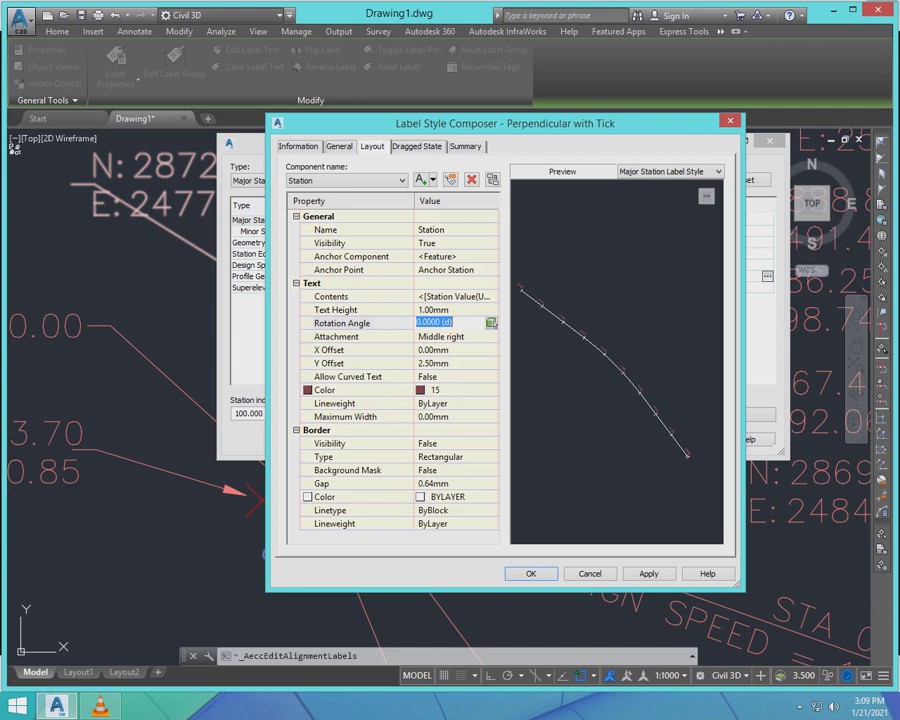
text(90)
key(Return)
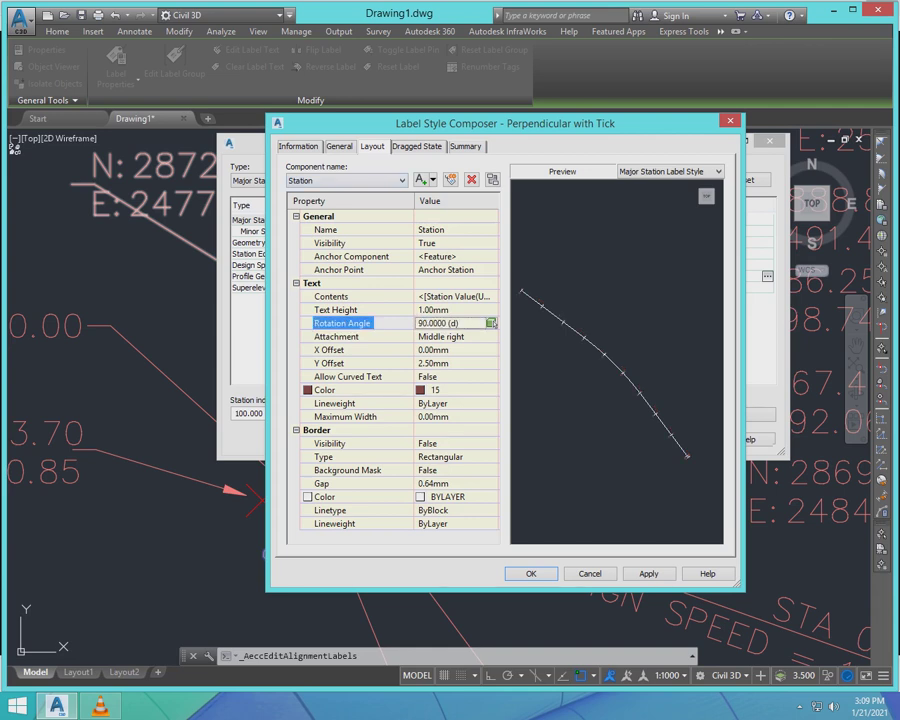
key(Return)
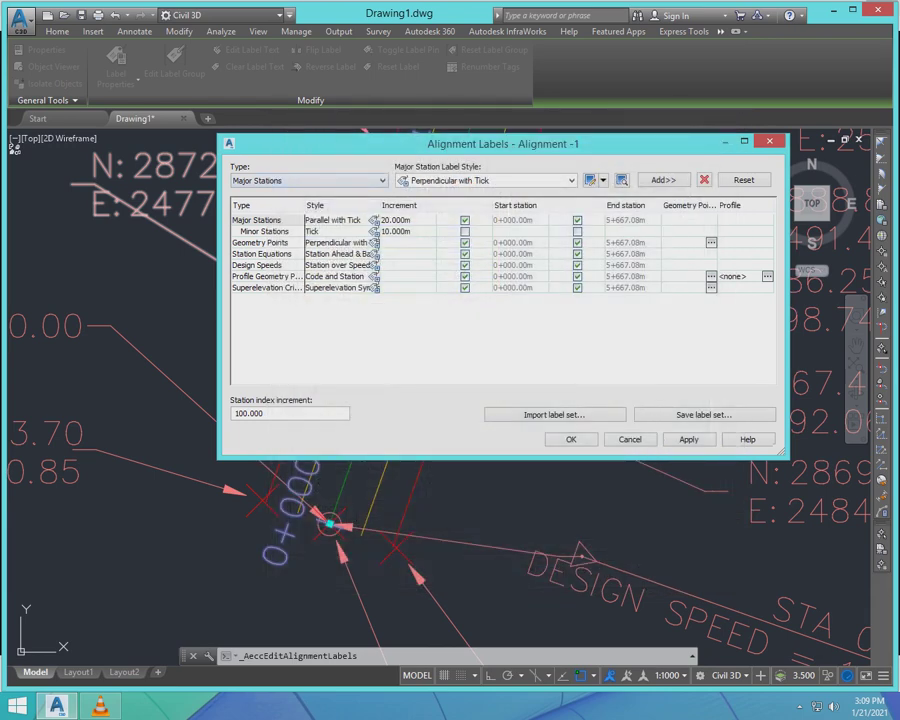
- Edit the minor stations' Tick label style, setting the dragged state text height to 1 mm
click(381, 181)
click(300, 202)
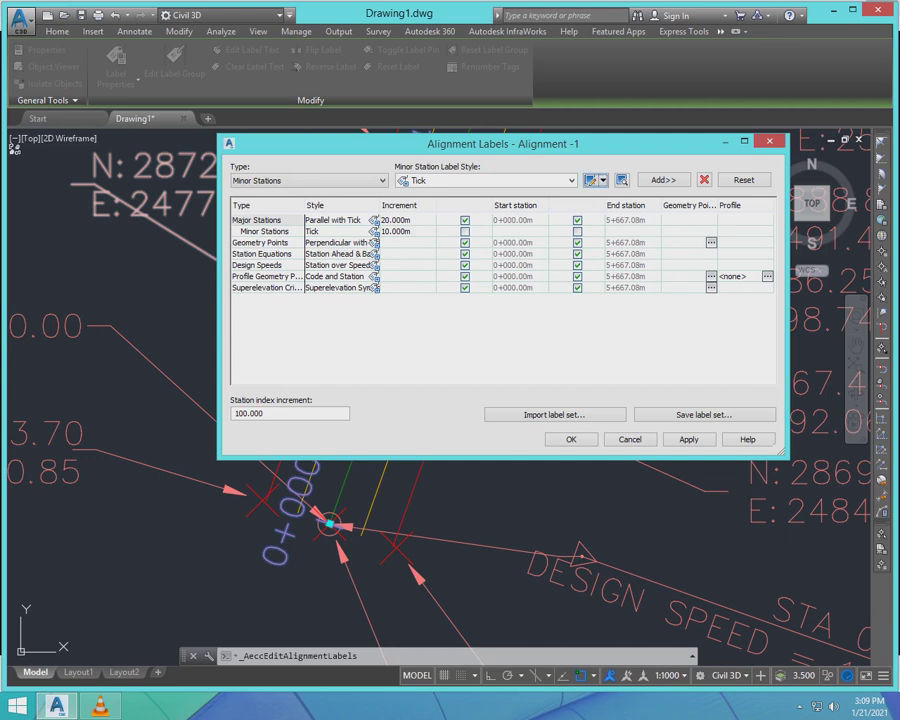
click(590, 180)
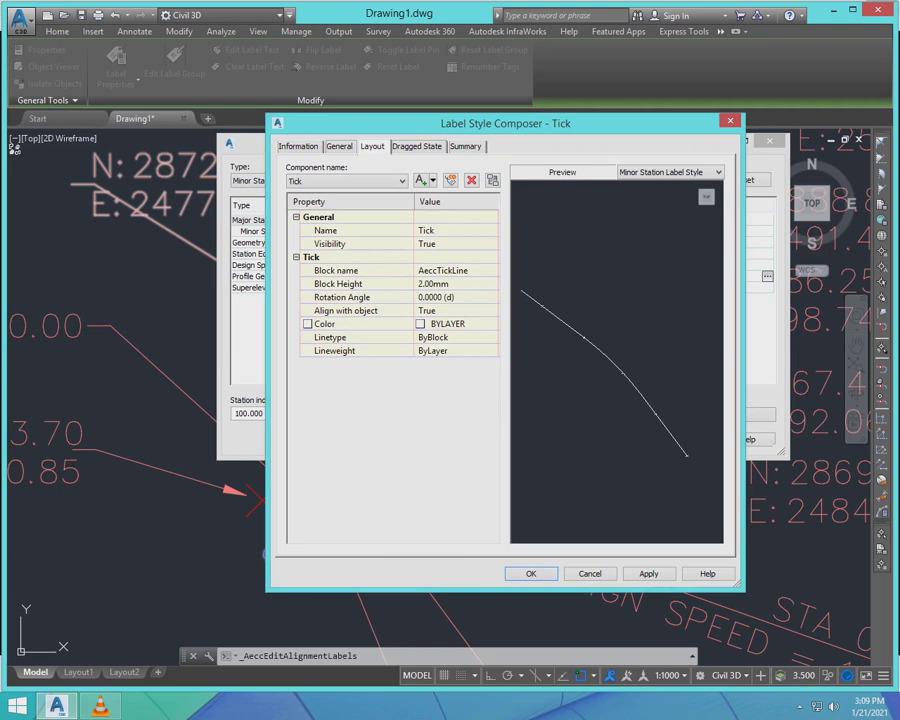
click(339, 147)
click(417, 146)
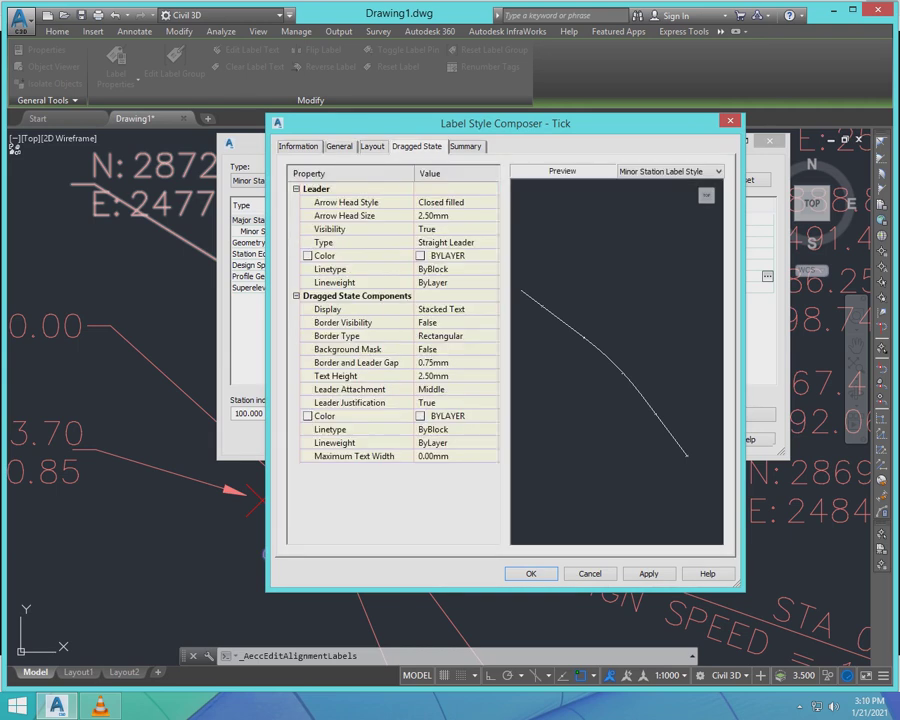
click(434, 376)
text(1)
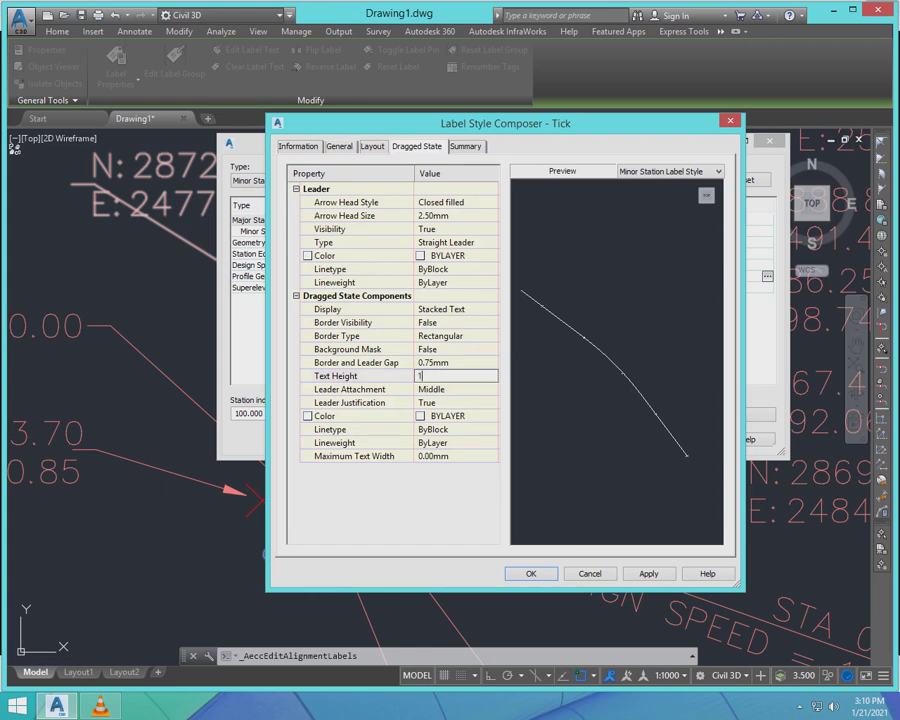
key(Return)
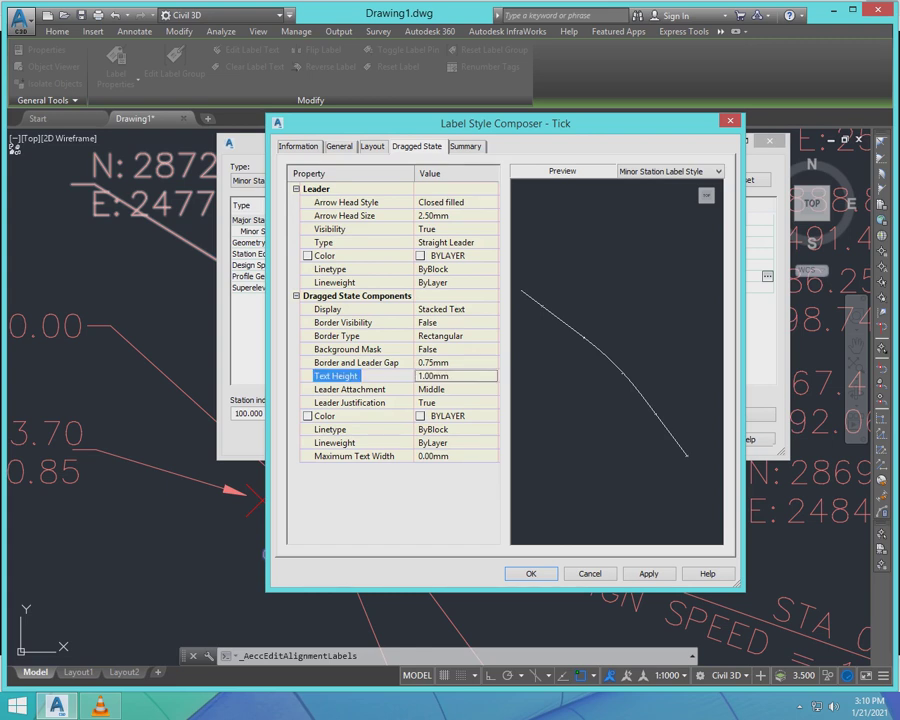
- Set the dragged state components' color to 15 in the Tick style and accept the style
click(448, 416)
click(491, 416)
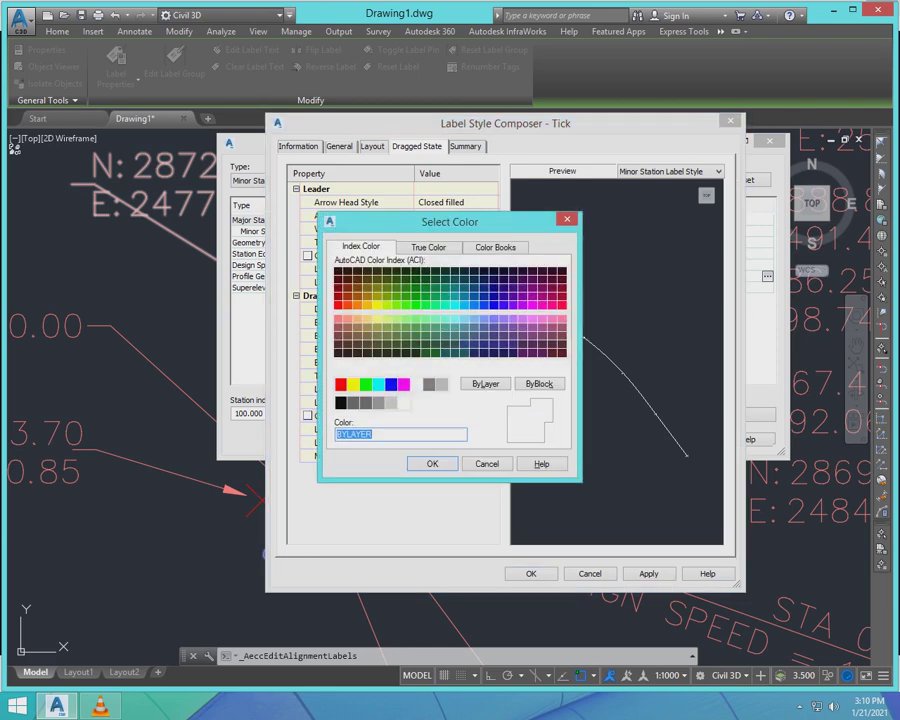
text(15)
key(Return)
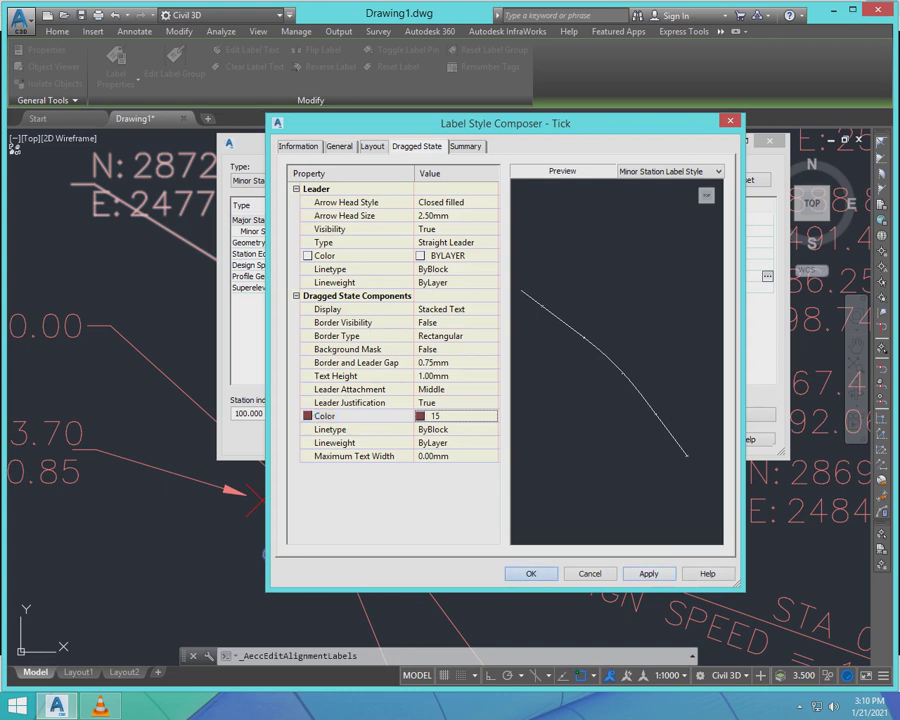
click(531, 574)
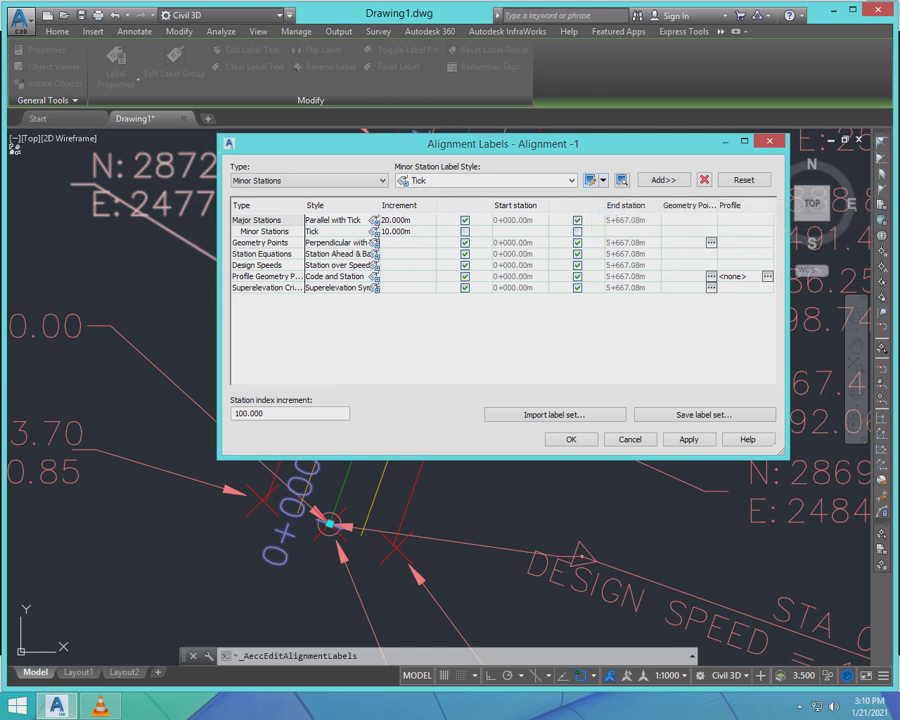
- Edit the profile geometry points' Code and Station style, setting the dragged state leader color to 15
click(381, 181)
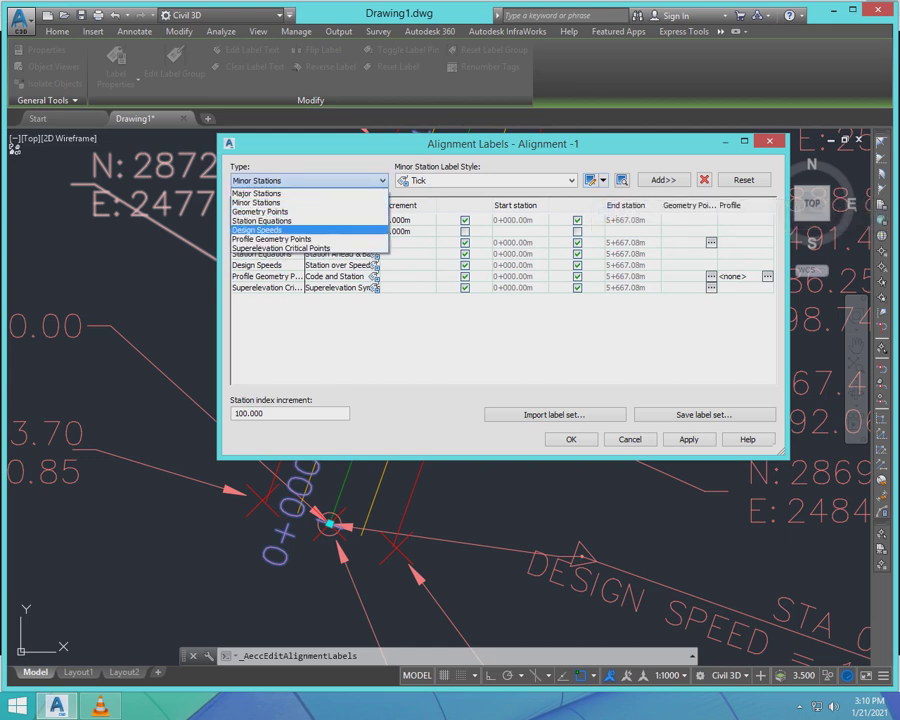
click(272, 239)
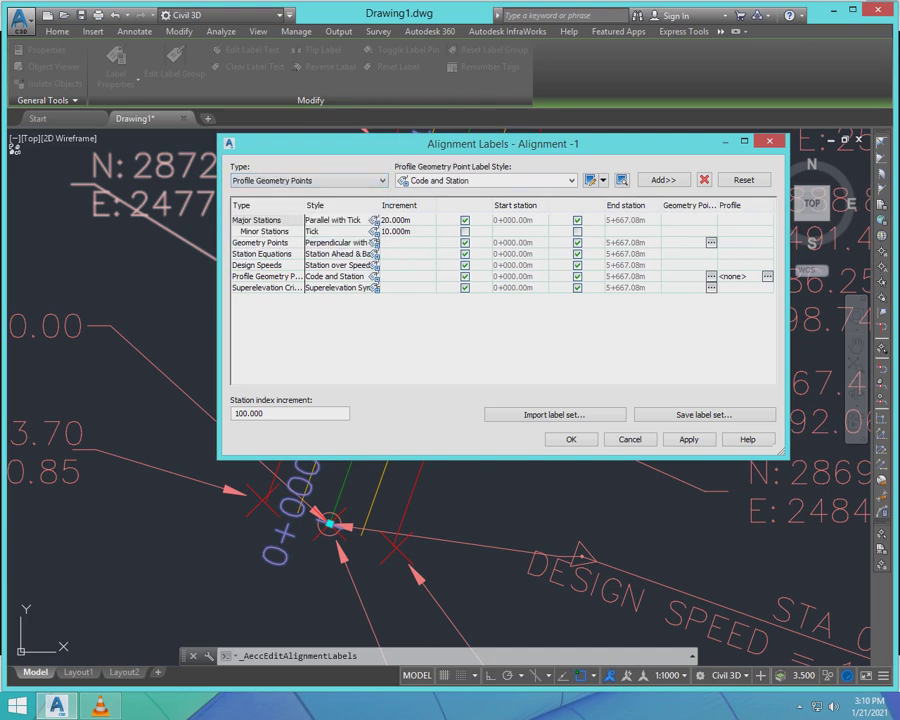
click(591, 181)
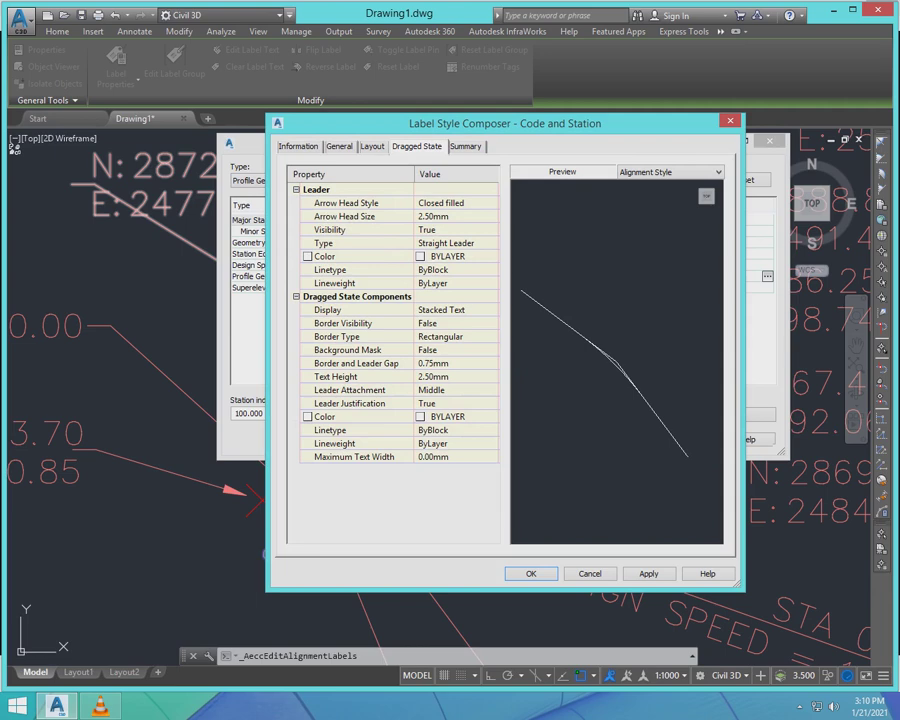
click(450, 257)
click(491, 256)
text(15)
key(Return)
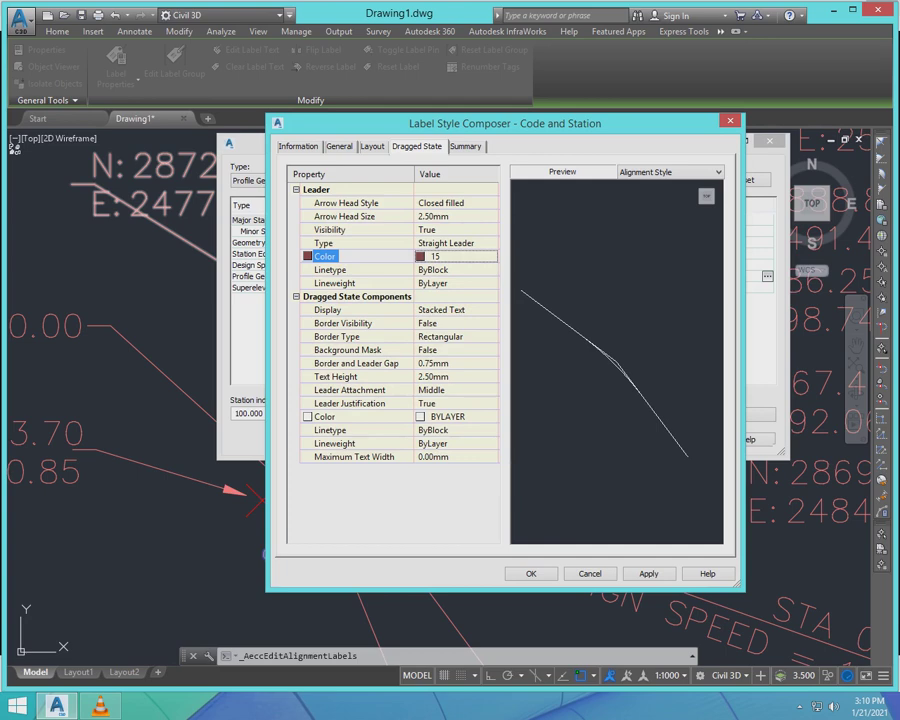
- Set the dragged state components' color to 15 in the Code and Station style and accept the style
click(450, 417)
click(491, 416)
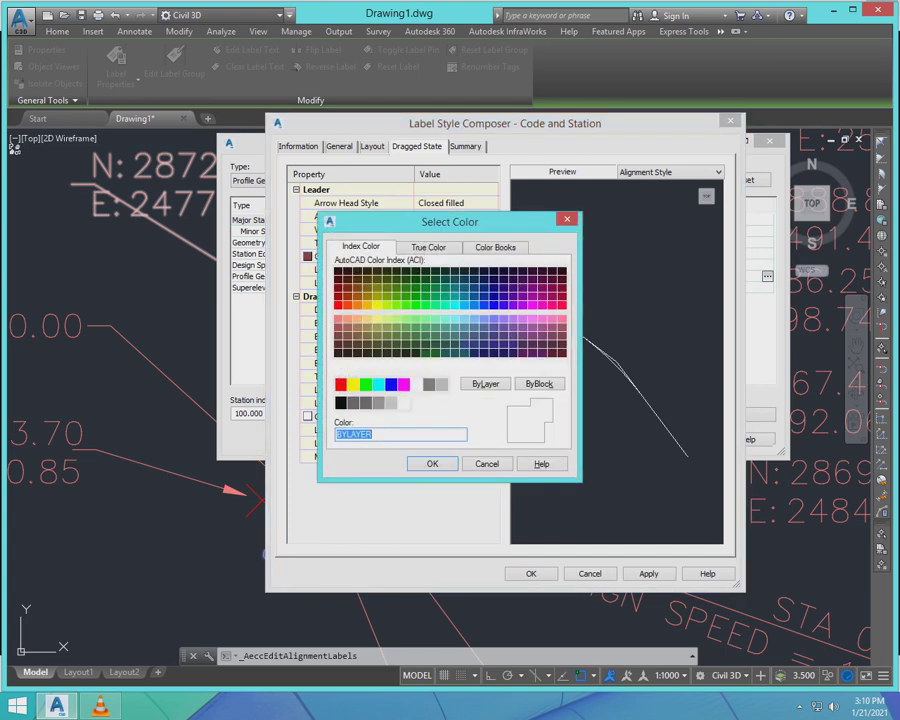
text(15)
key(Return)
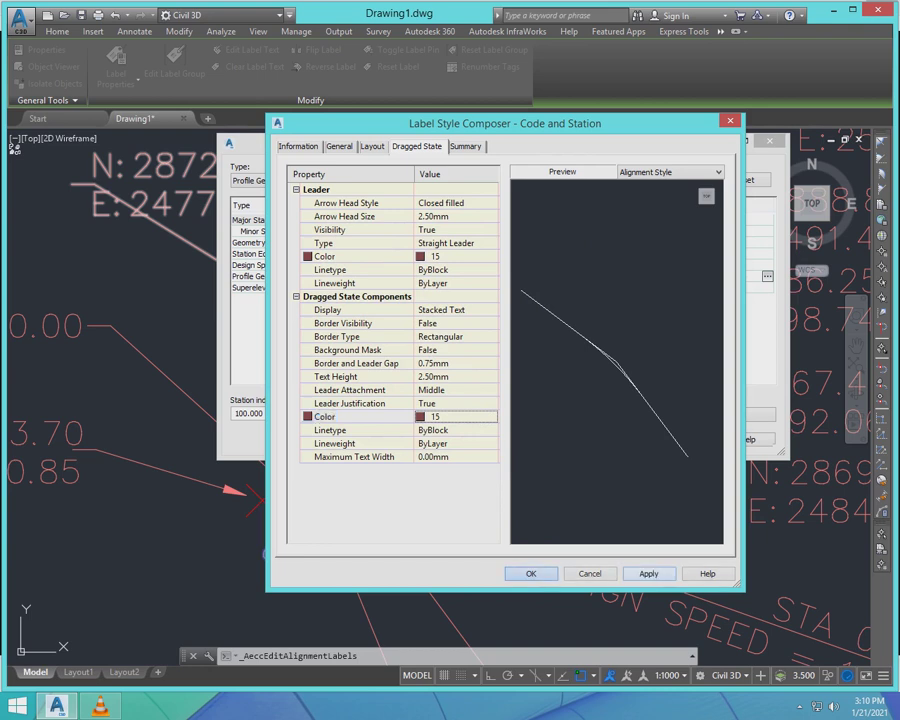
click(531, 573)
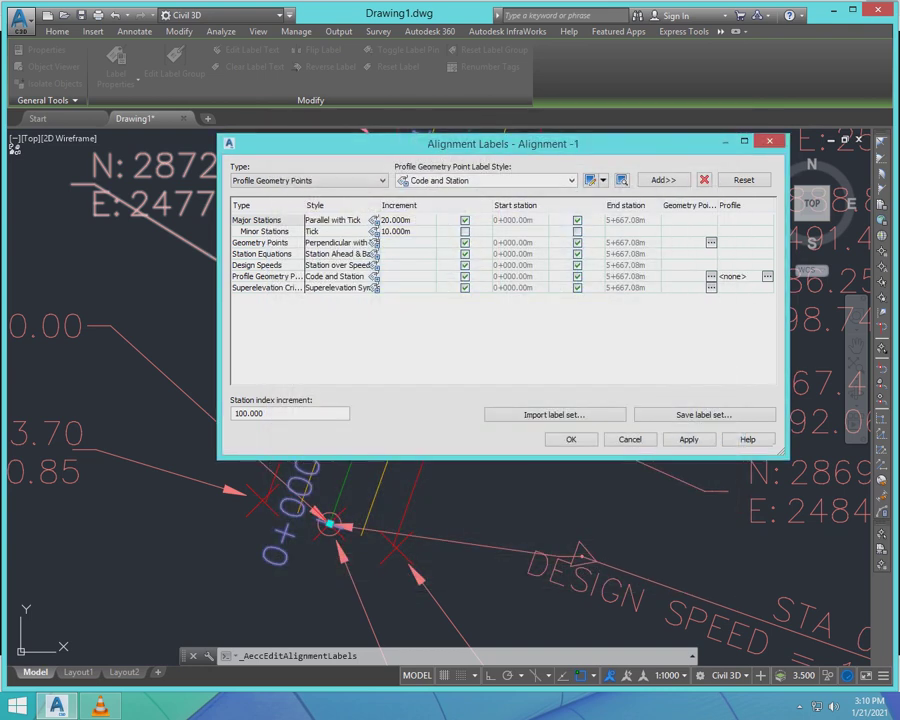
- Accept the alignment label settings with Profile Geometry Points as the type and deselect the station labels
click(308, 180)
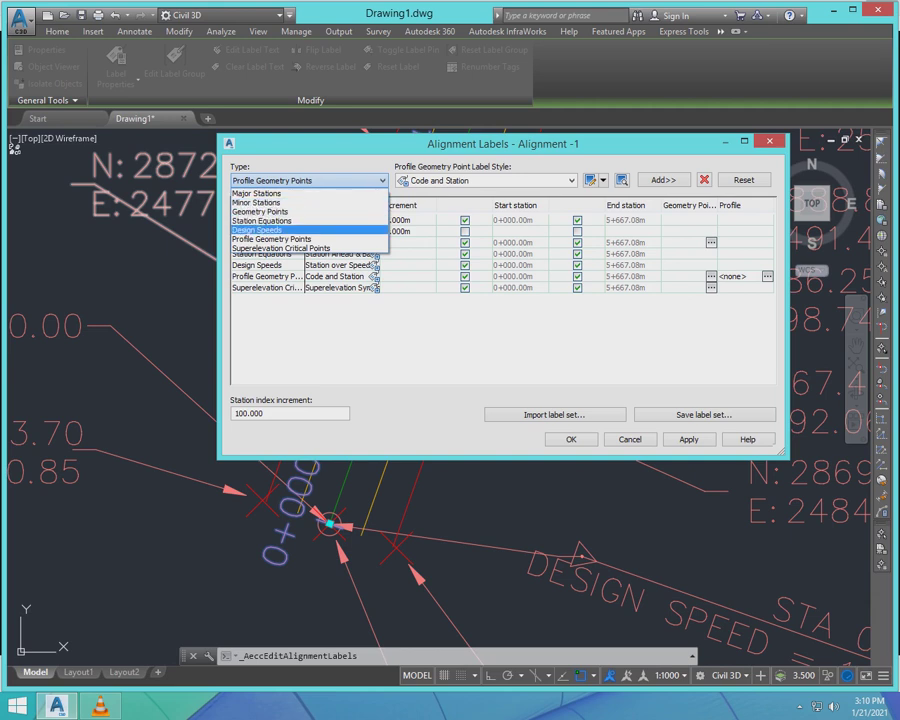
click(290, 239)
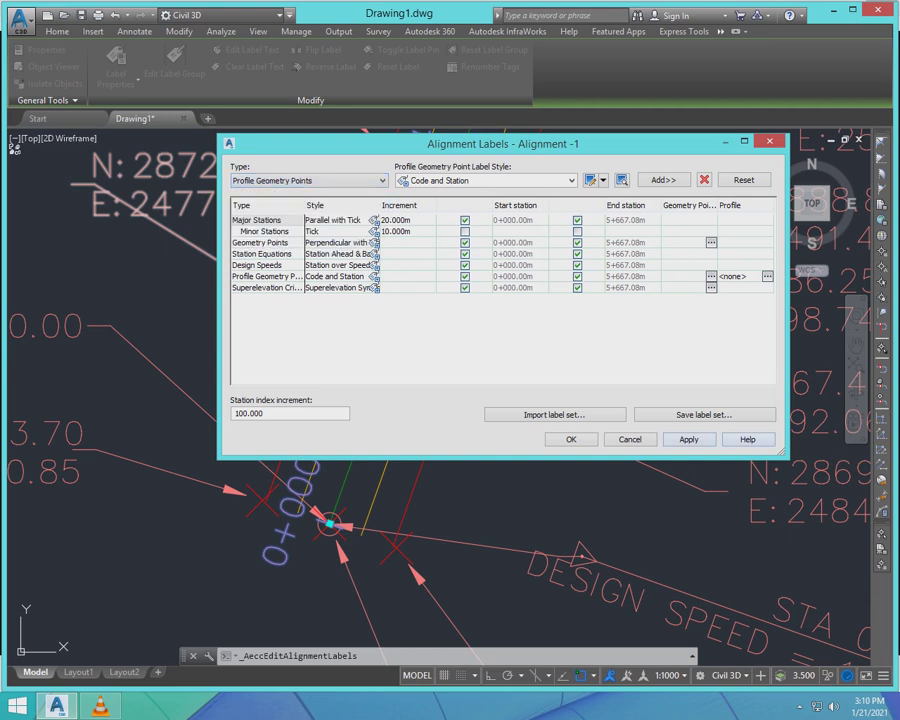
click(571, 439)
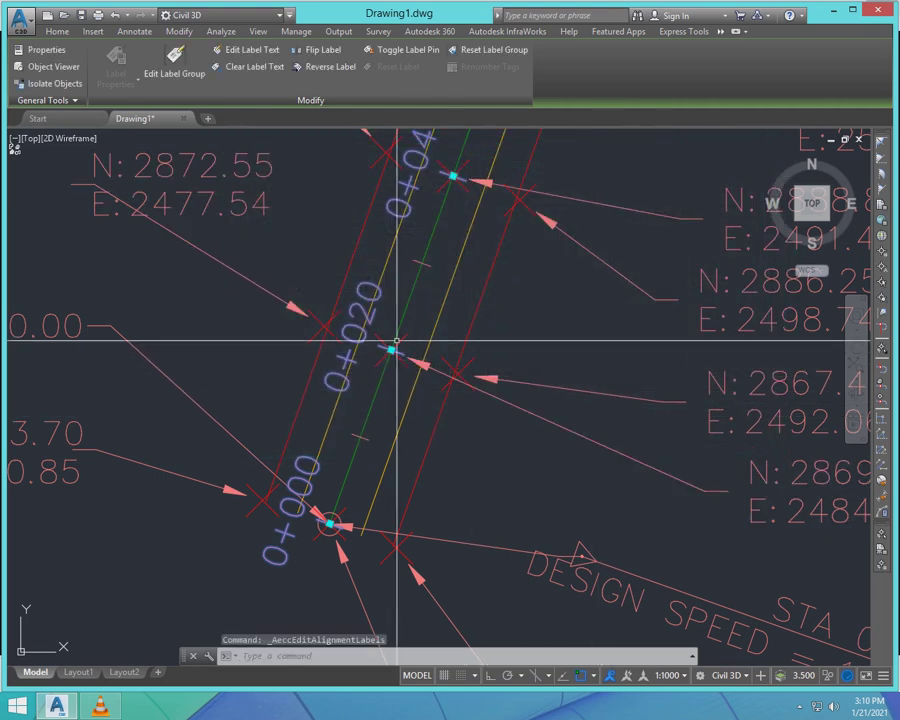
scroll(411, 366, down, 3)
scroll(436, 296, down, 3)
scroll(273, 322, up, 3)
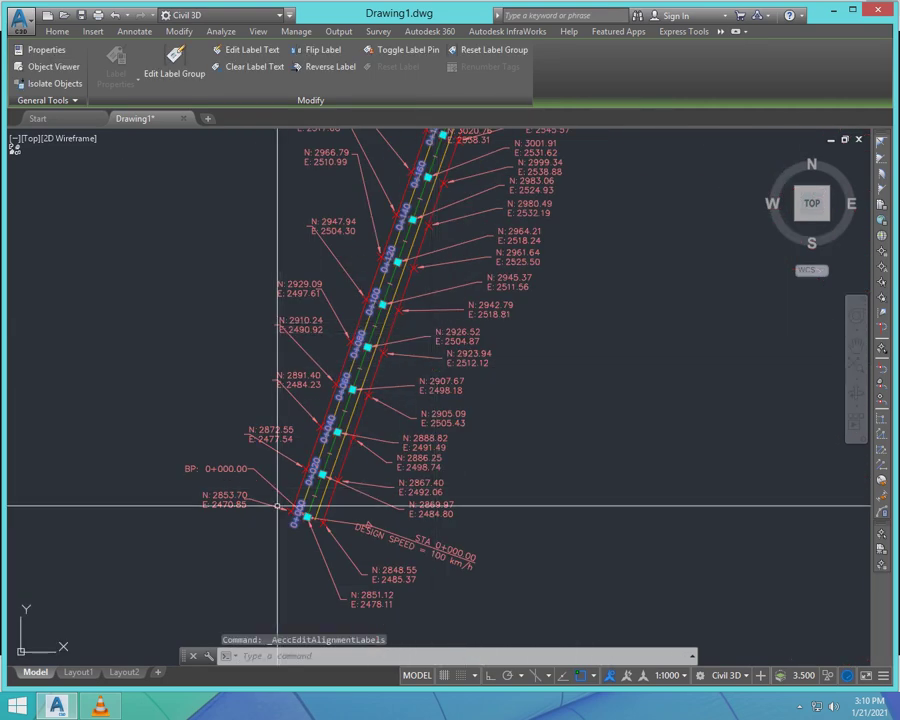
key(Escape)
scroll(289, 526, up, 2)
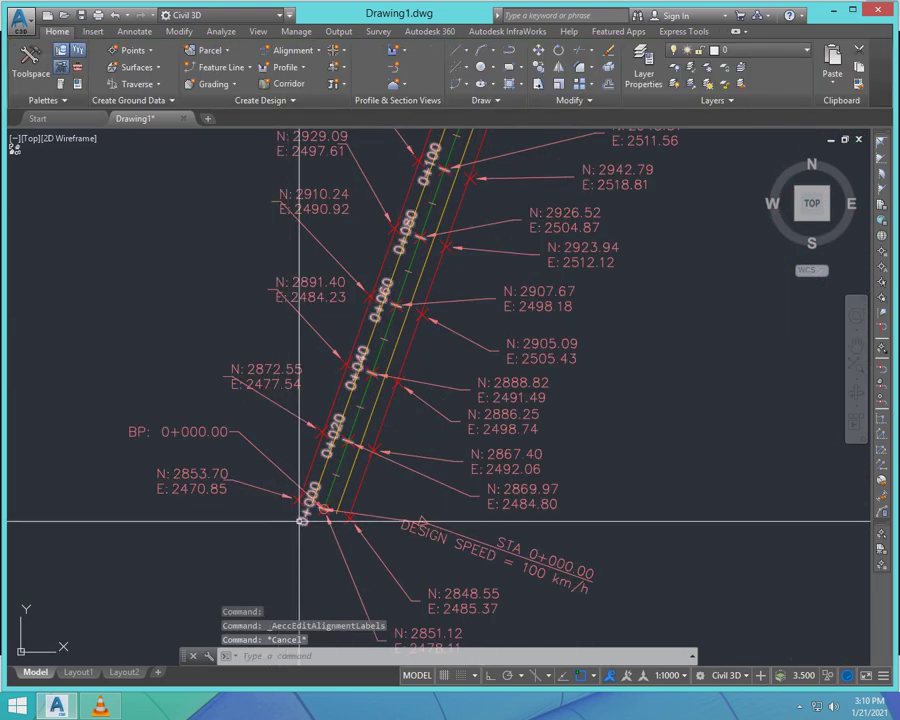
- Examine the text format and property settings of the 0+000 station label, leaving its text unedited
click(302, 515)
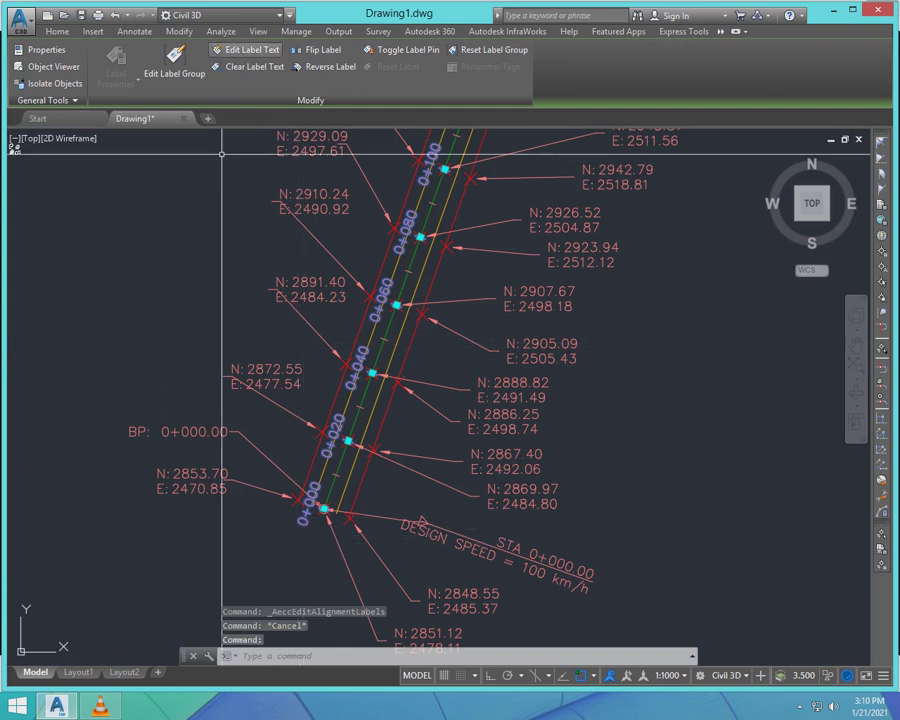
click(245, 49)
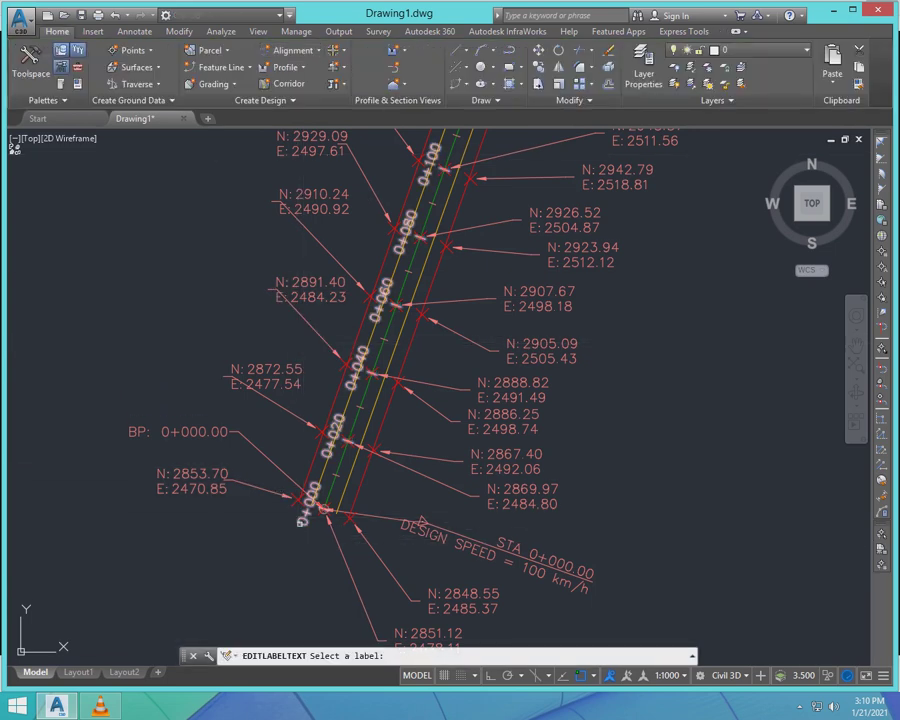
click(301, 520)
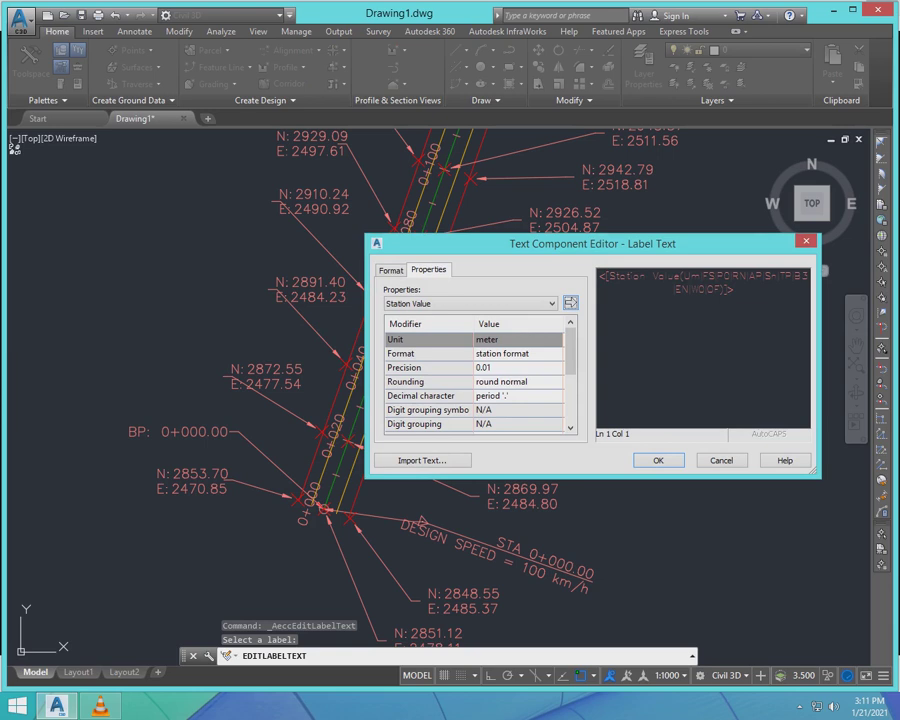
click(391, 270)
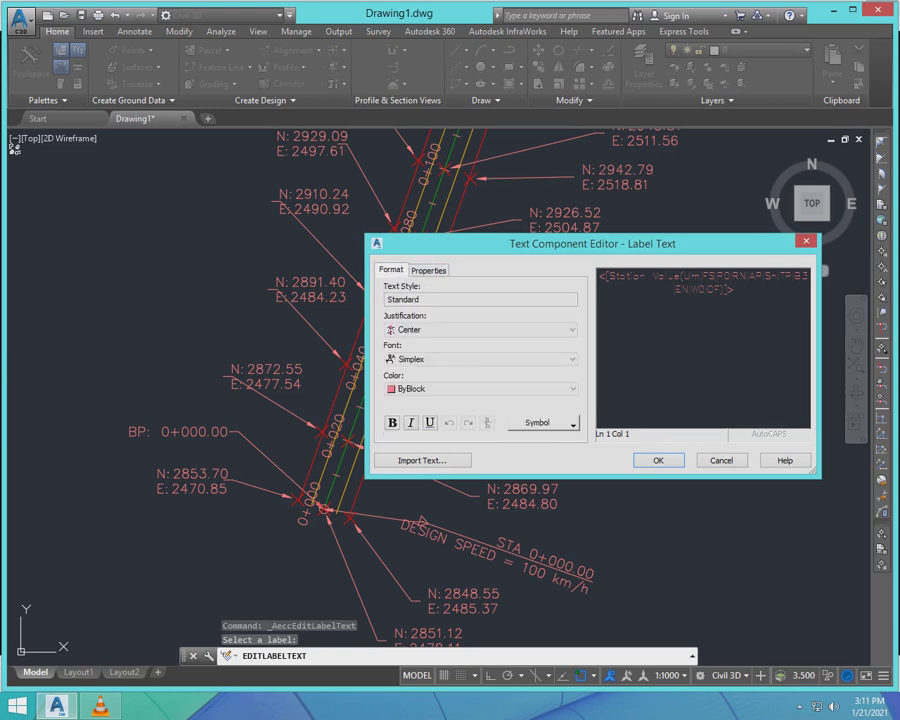
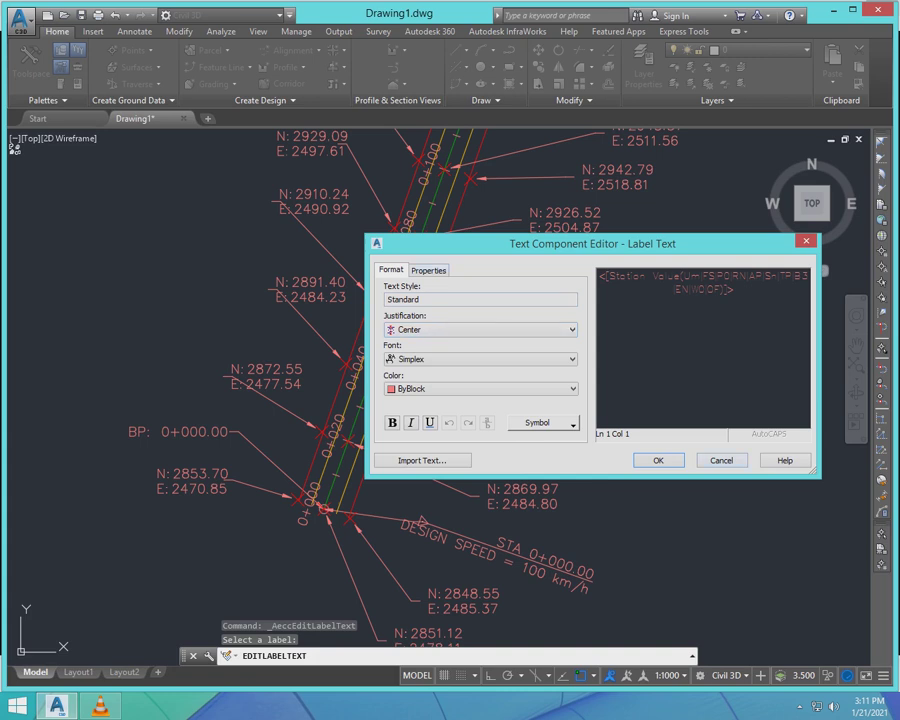
click(428, 270)
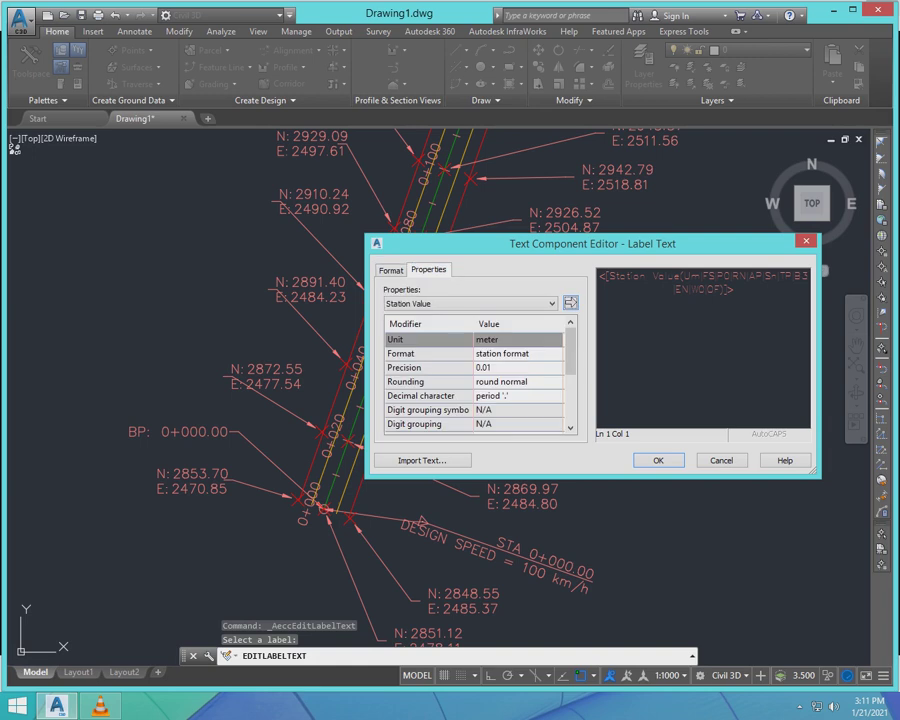
click(391, 270)
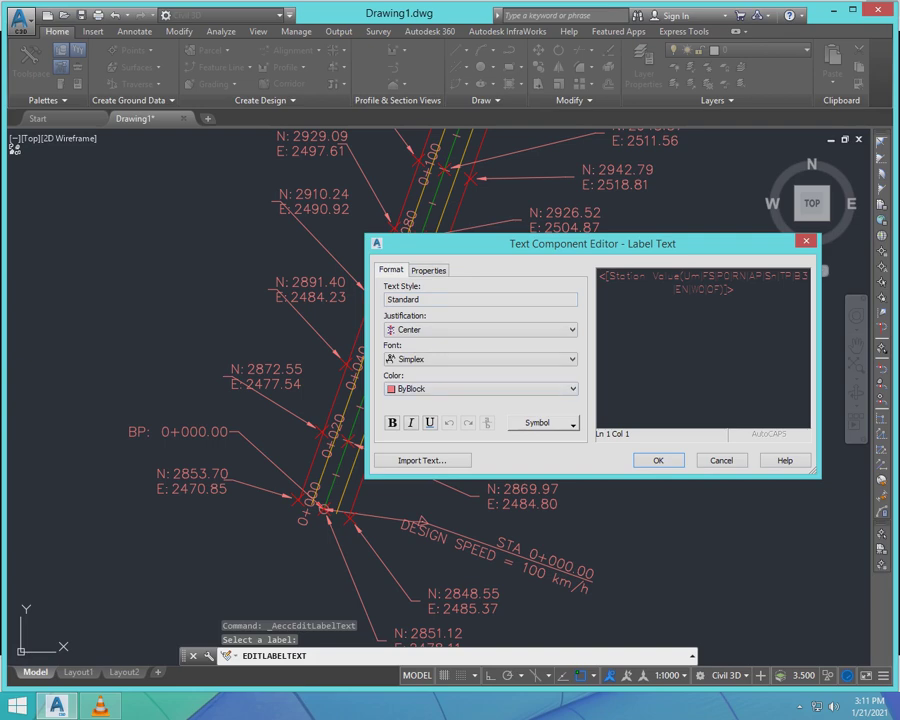
click(721, 461)
scroll(424, 390, down, 4)
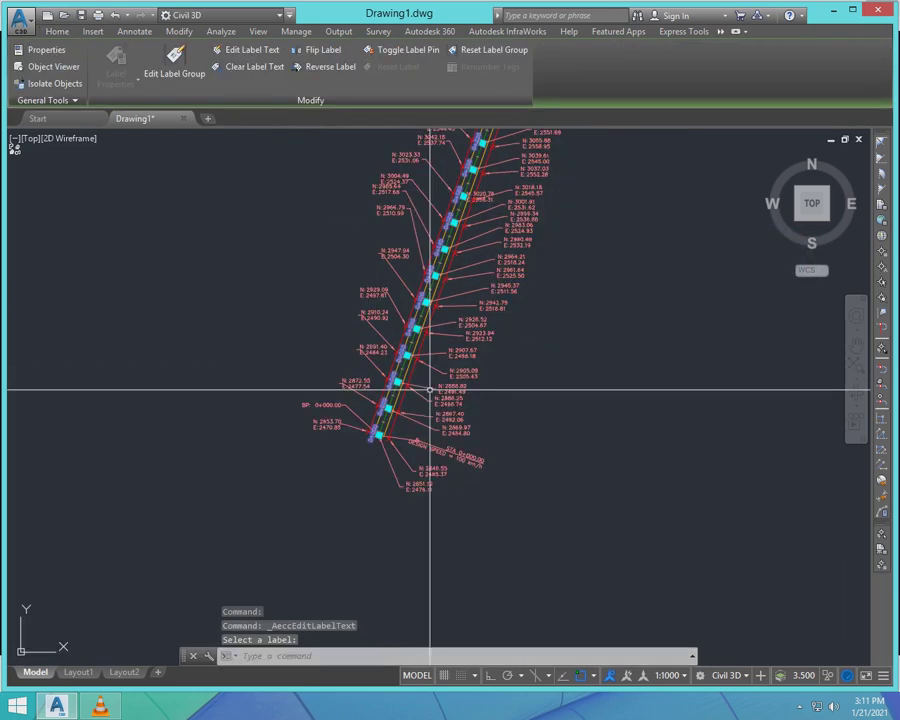
key(Escape)
key(Escape)
scroll(350, 461, up, 8)
click(417, 397)
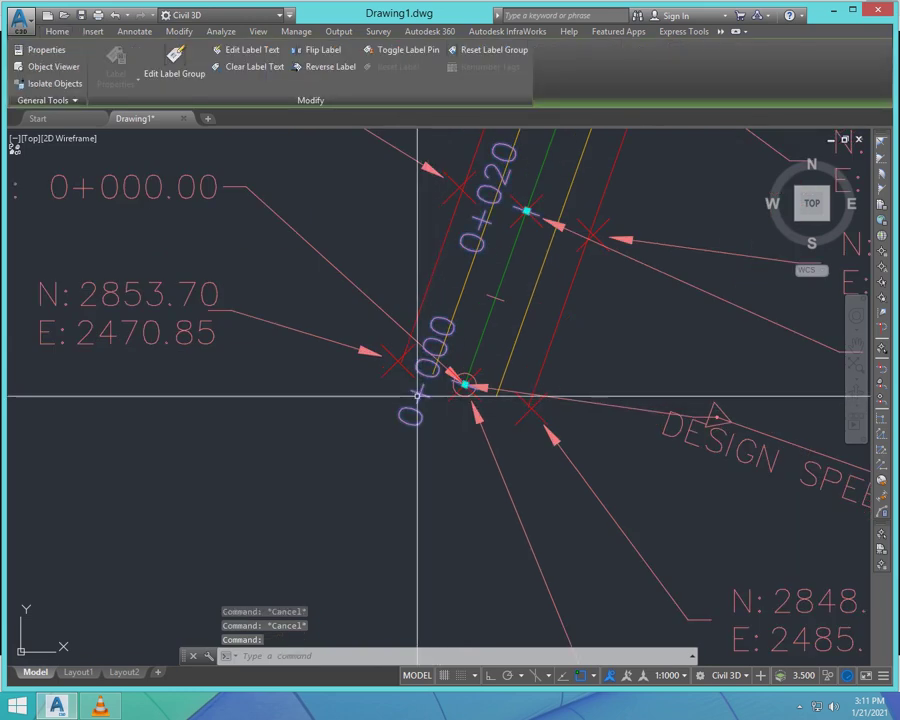
right_click(417, 397)
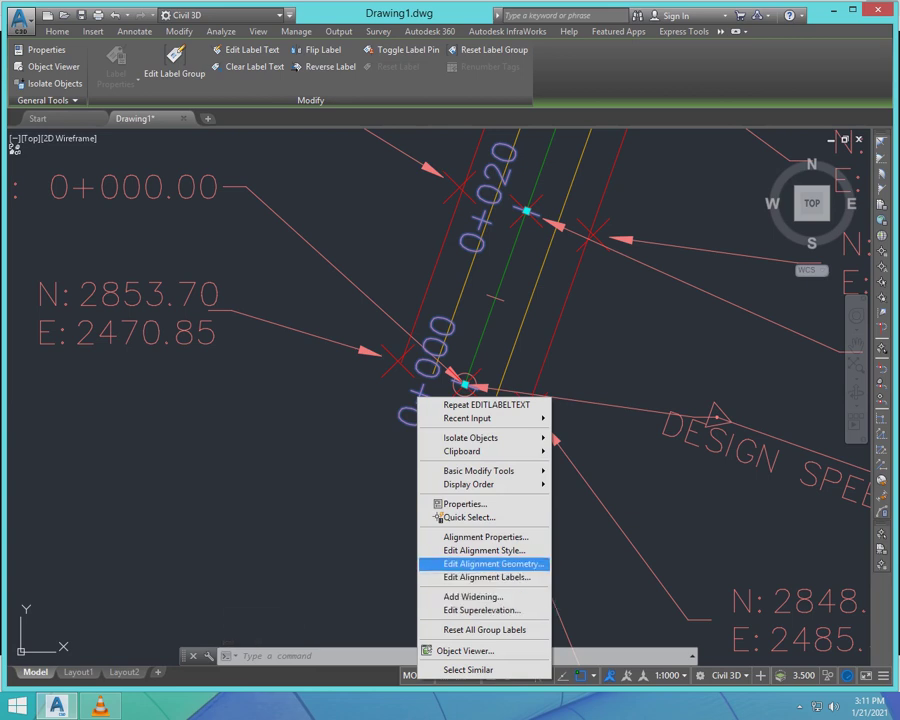
click(493, 563)
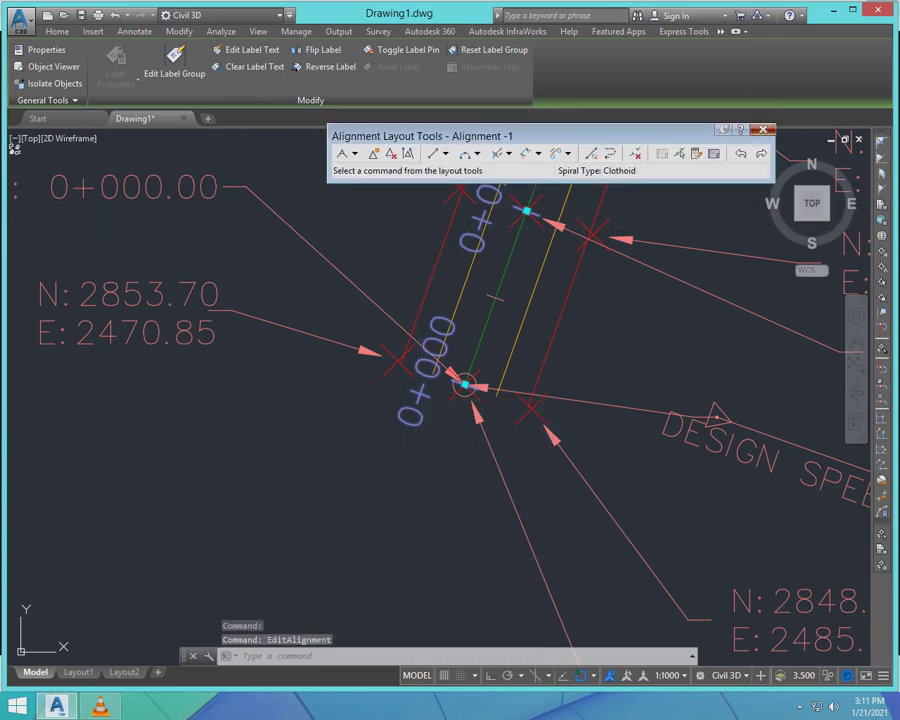
key(Escape)
key(Escape)
- Open the alignment labels from the 0+000 station label and edit the major stations' Perpendicular with Tick style
click(418, 386)
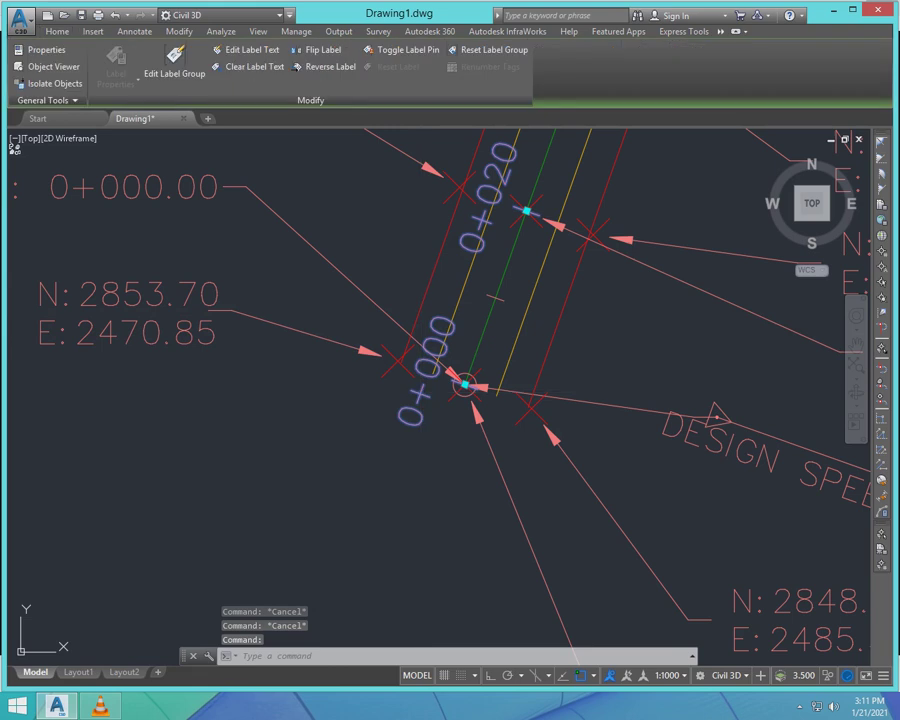
right_click(420, 392)
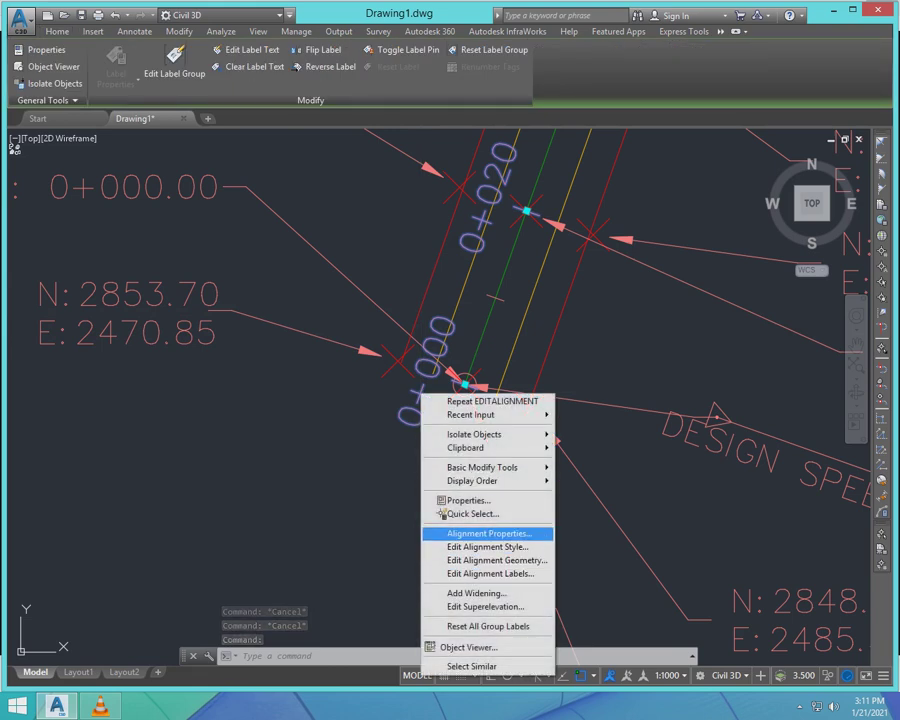
click(490, 573)
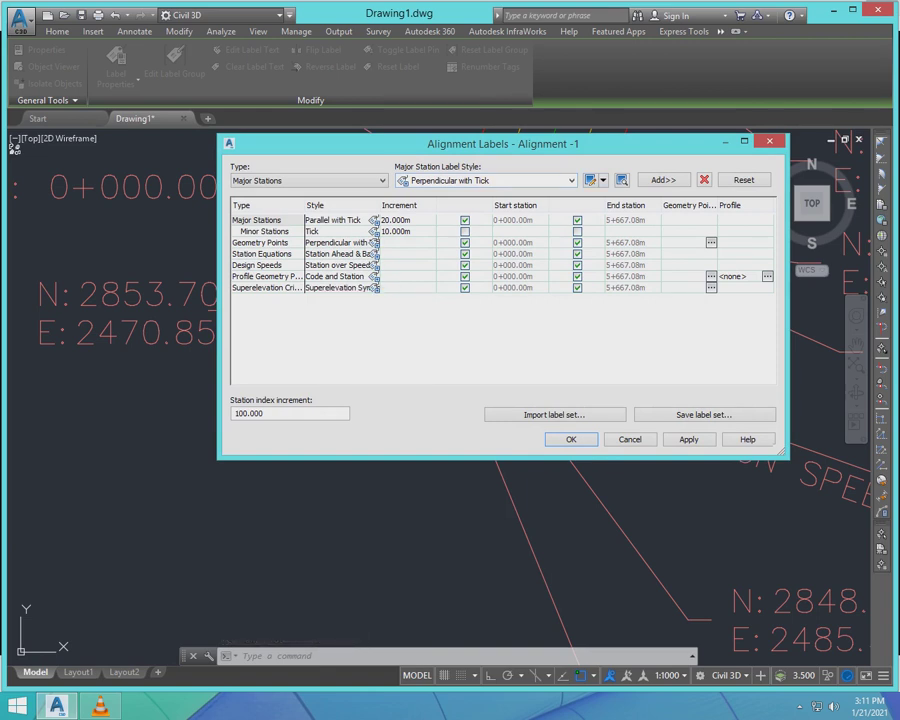
click(258, 220)
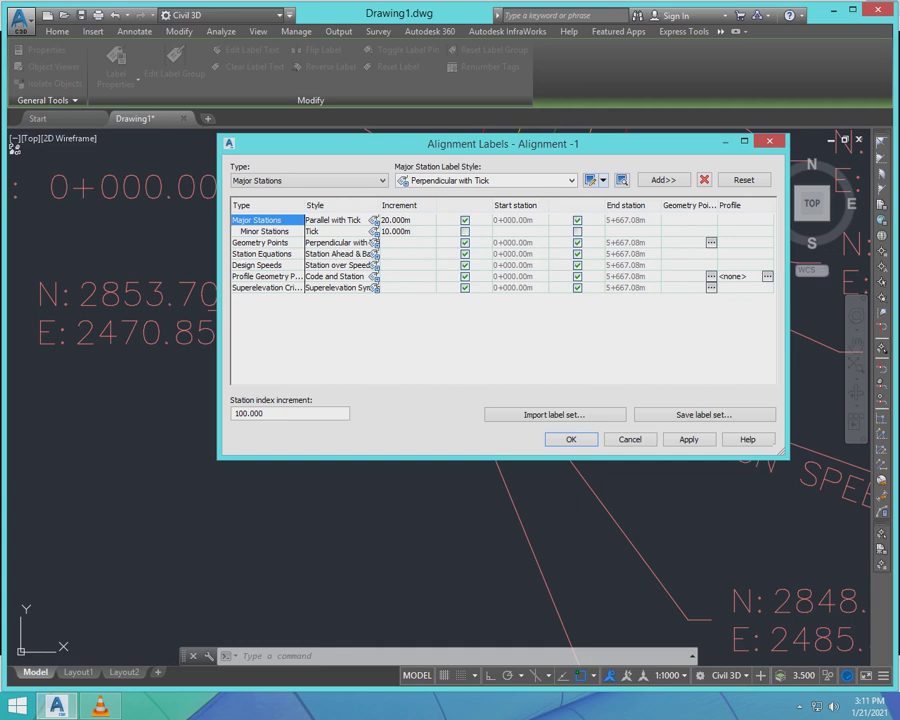
click(603, 180)
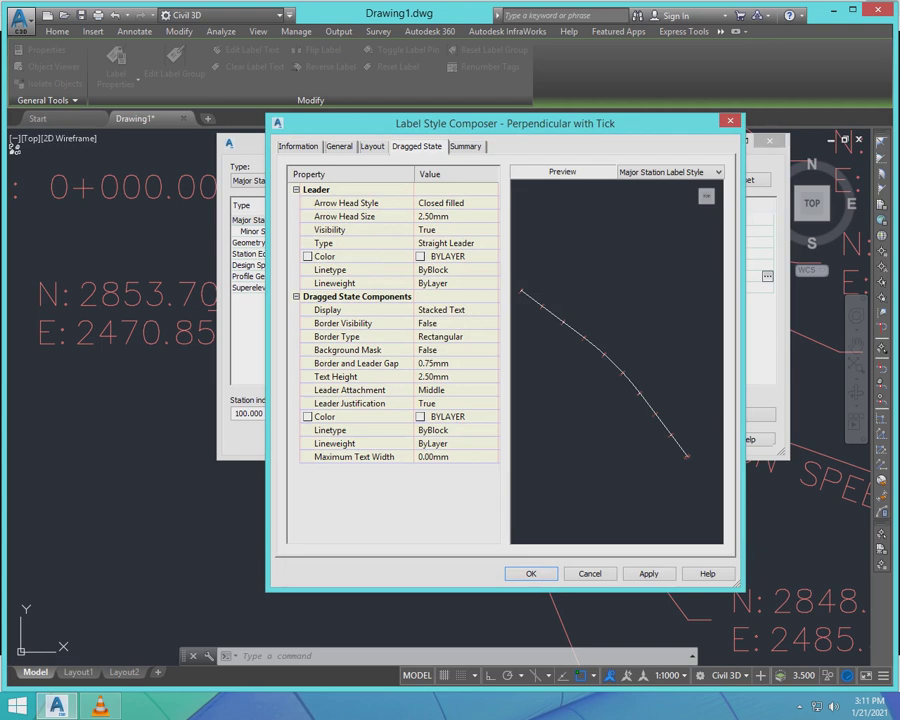
- Set the Station component's rotation angle to 270 degrees and accept the Perpendicular with Tick style
click(372, 147)
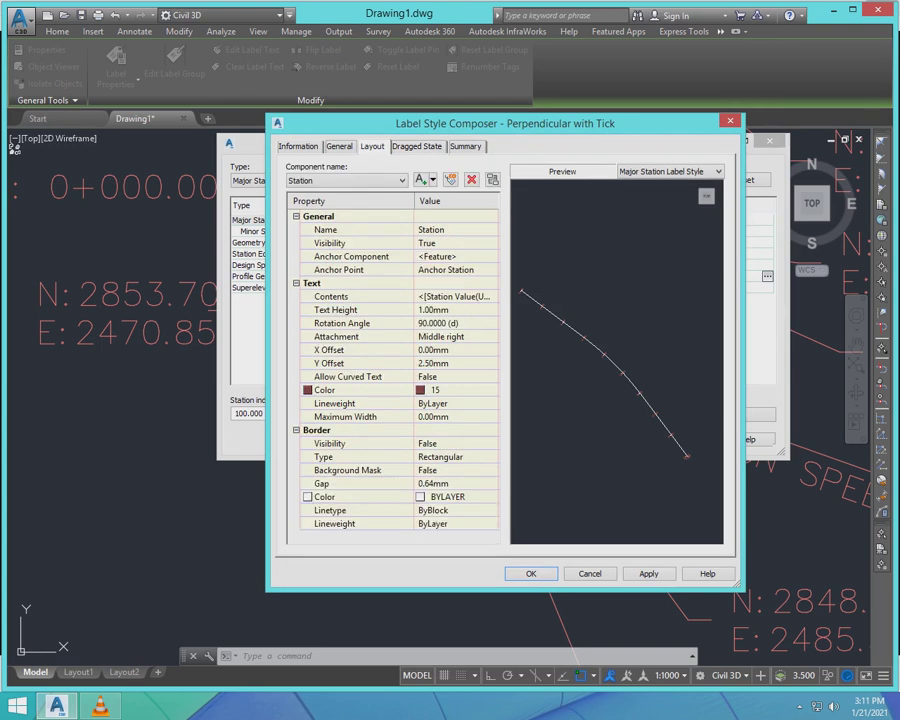
click(493, 322)
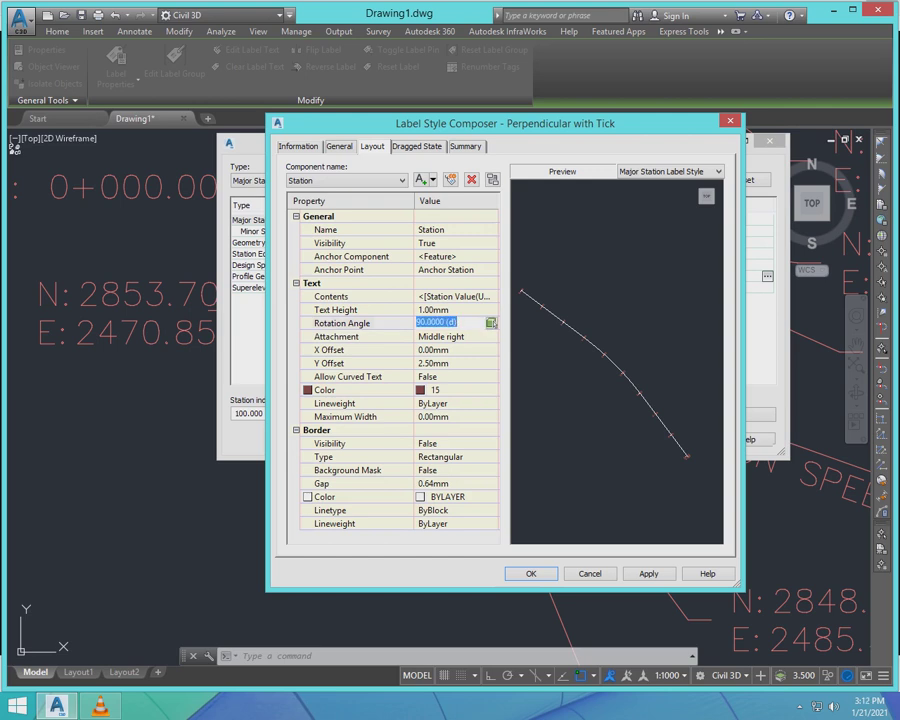
text(270)
key(Return)
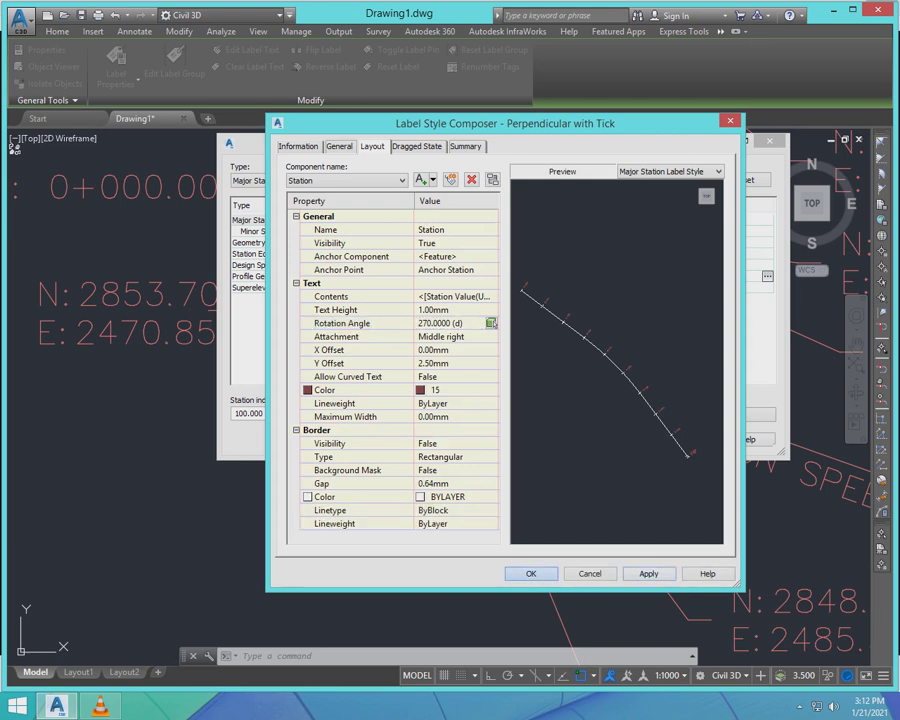
click(531, 573)
- Examine the general, layout and dragged state settings of the minor stations' Tick label style, leaving them unedited
click(309, 181)
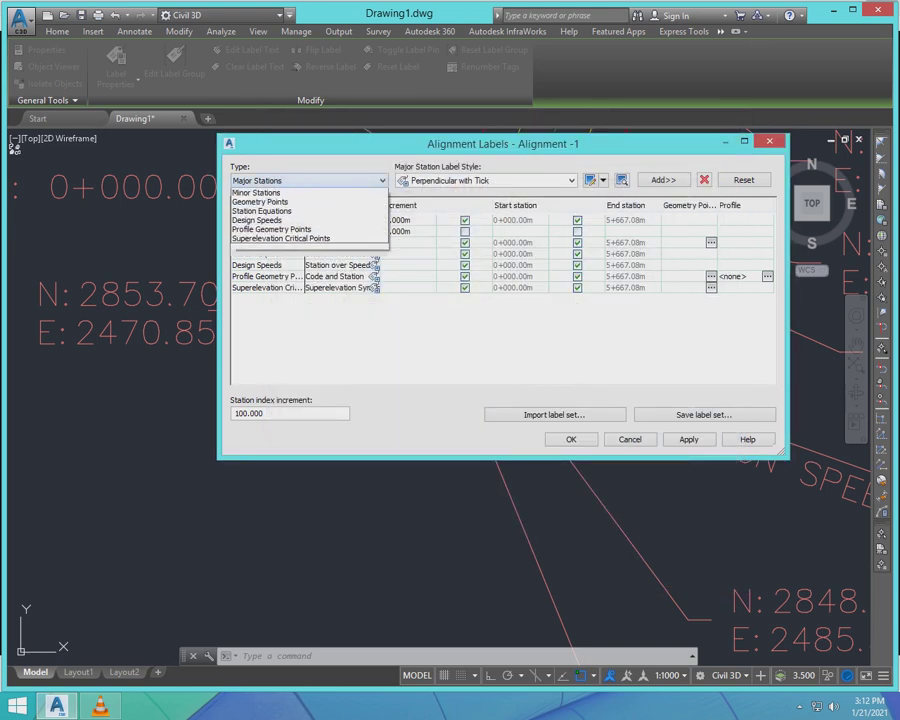
click(270, 203)
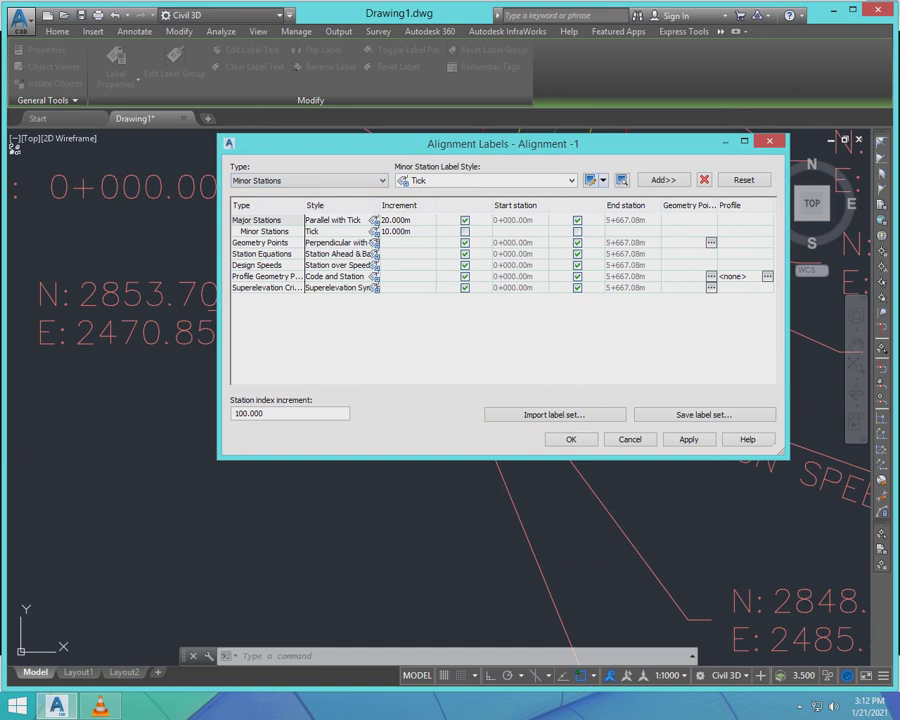
click(590, 180)
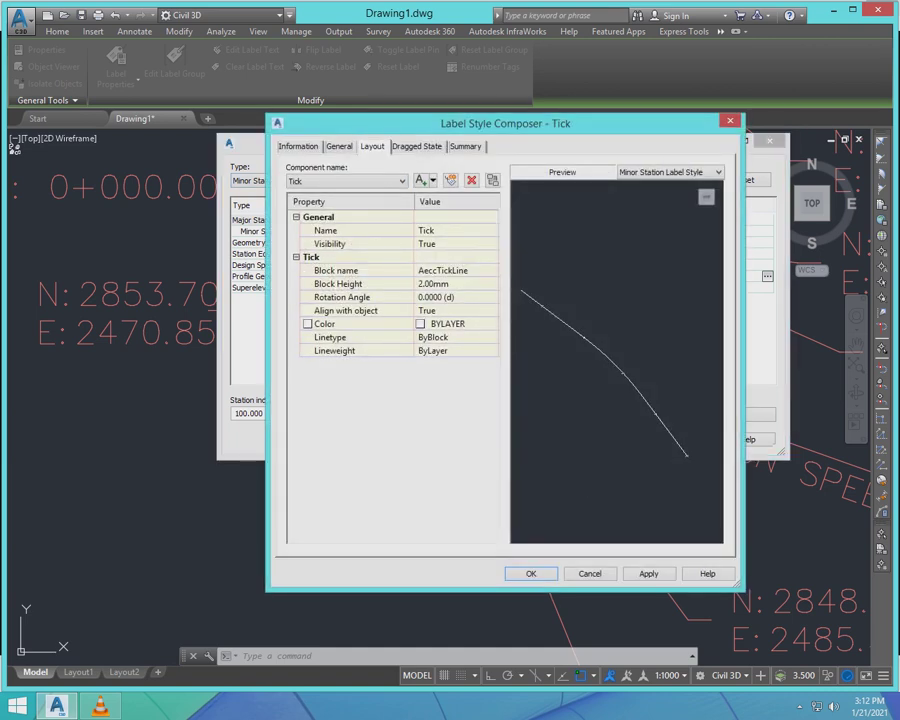
click(417, 147)
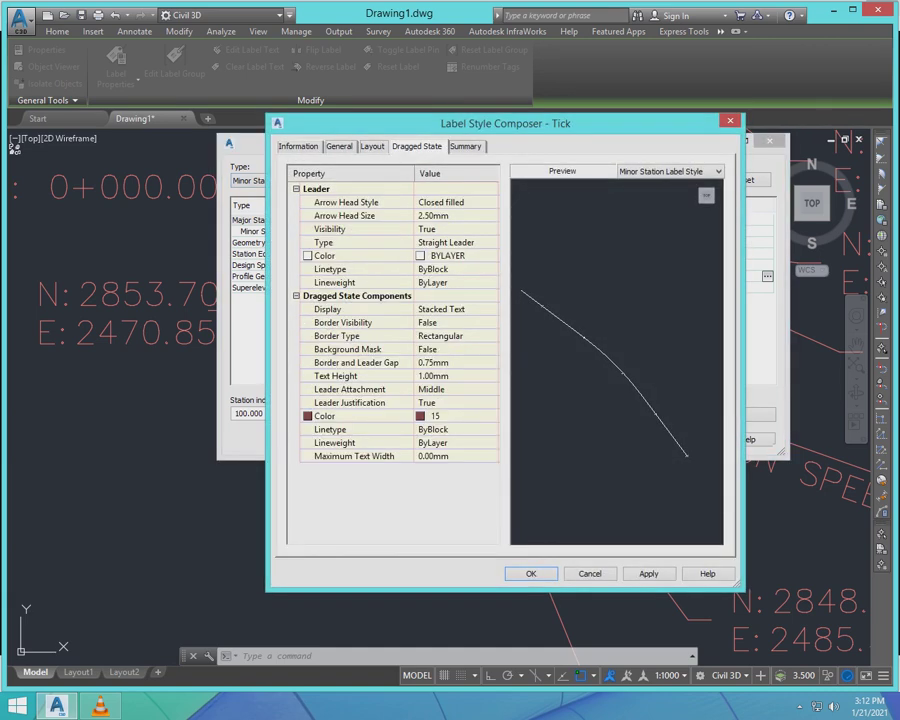
click(339, 147)
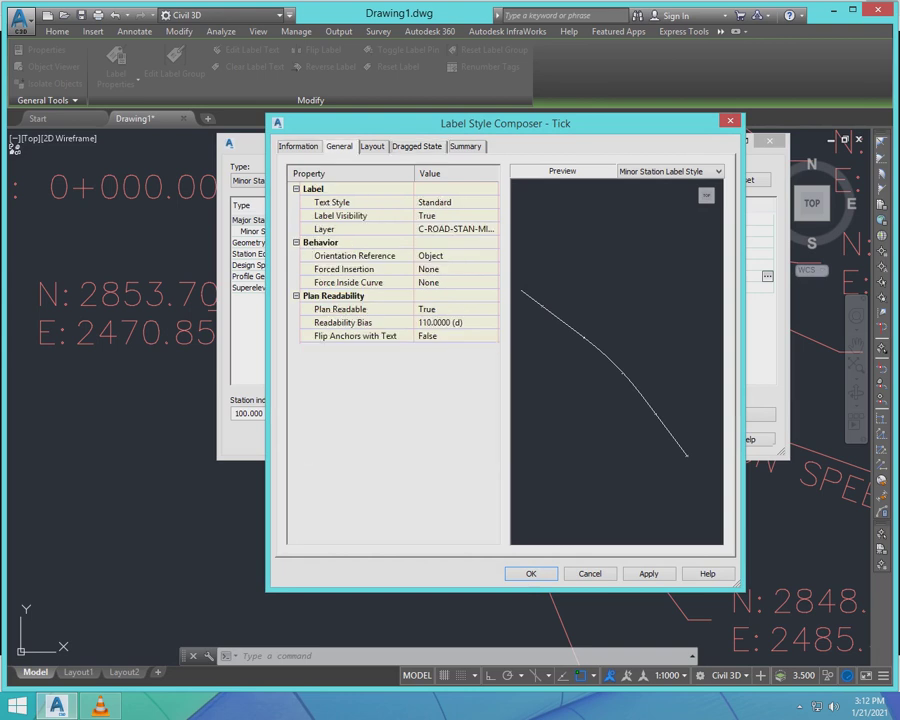
click(372, 147)
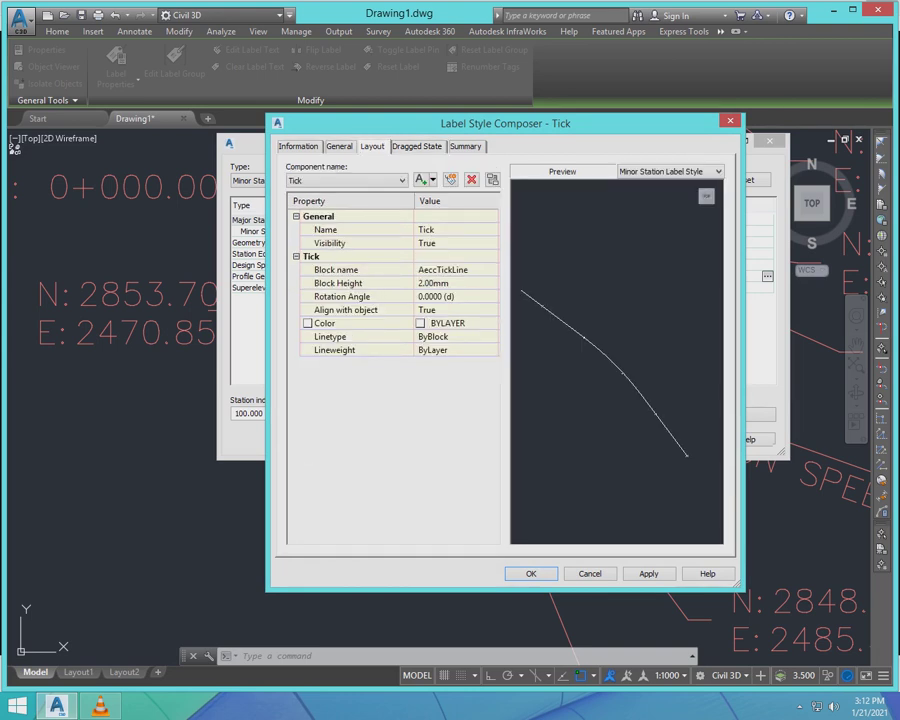
click(531, 574)
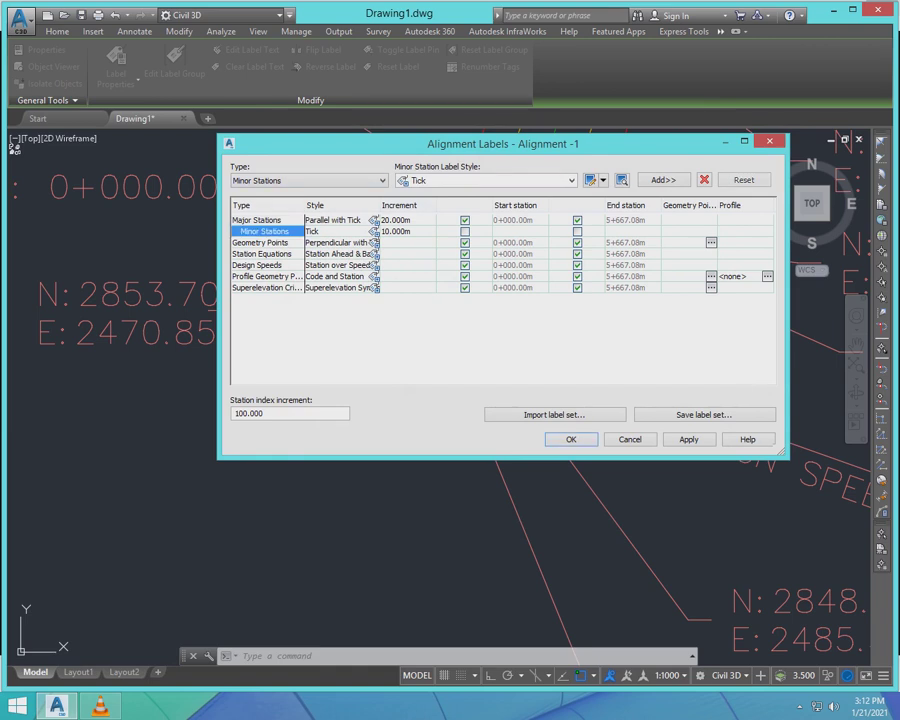
click(590, 180)
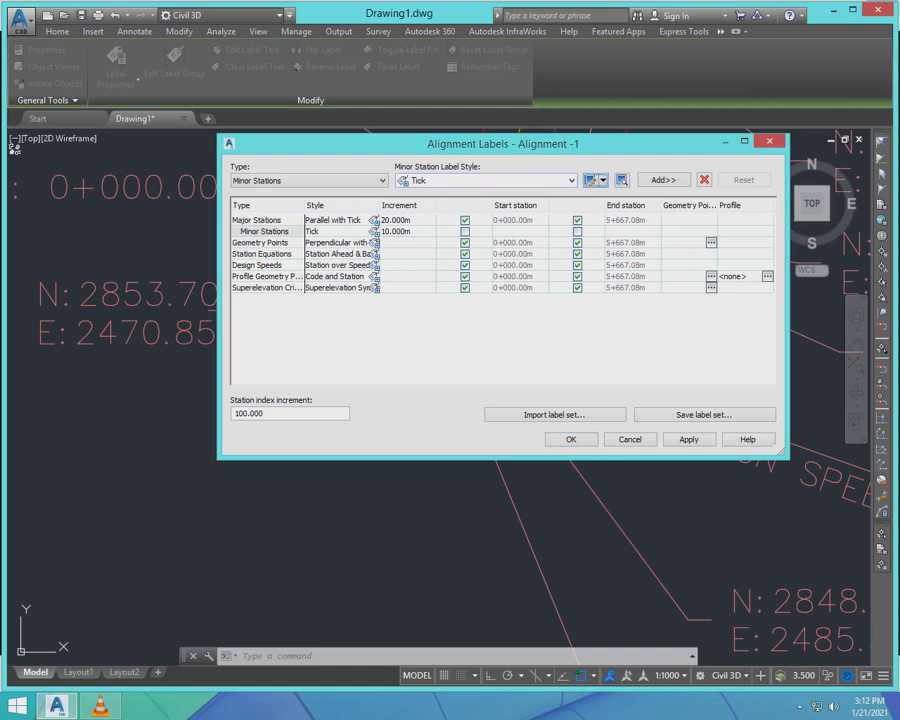
click(417, 147)
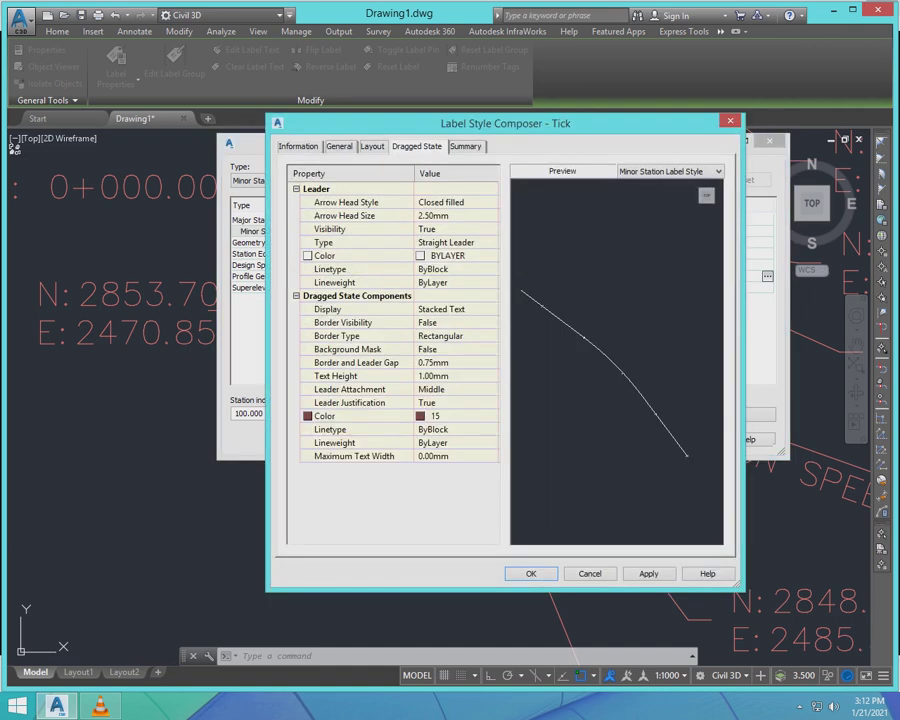
click(372, 147)
click(339, 146)
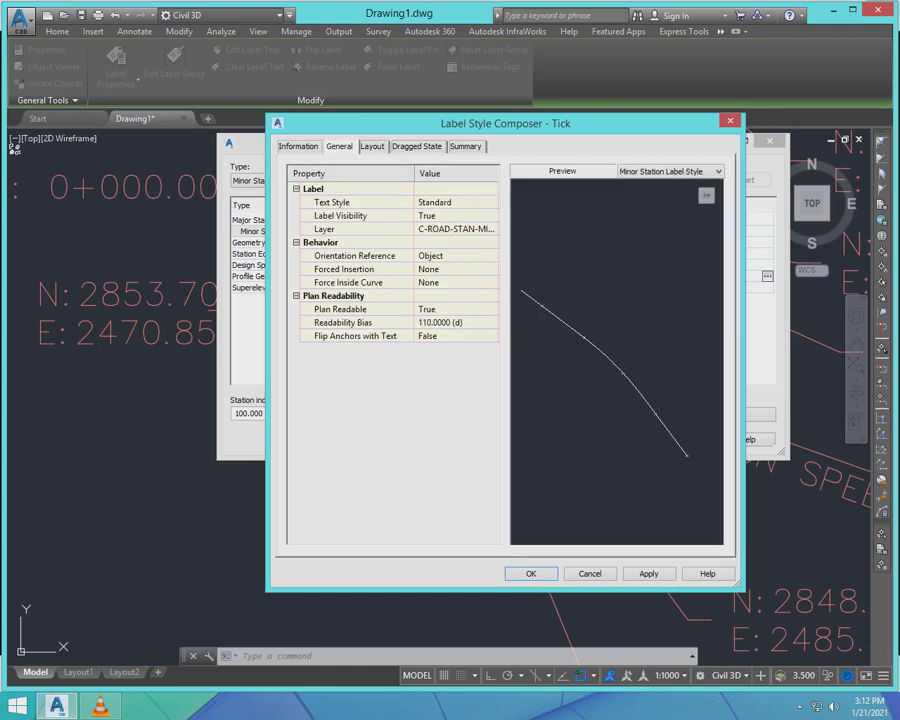
click(531, 573)
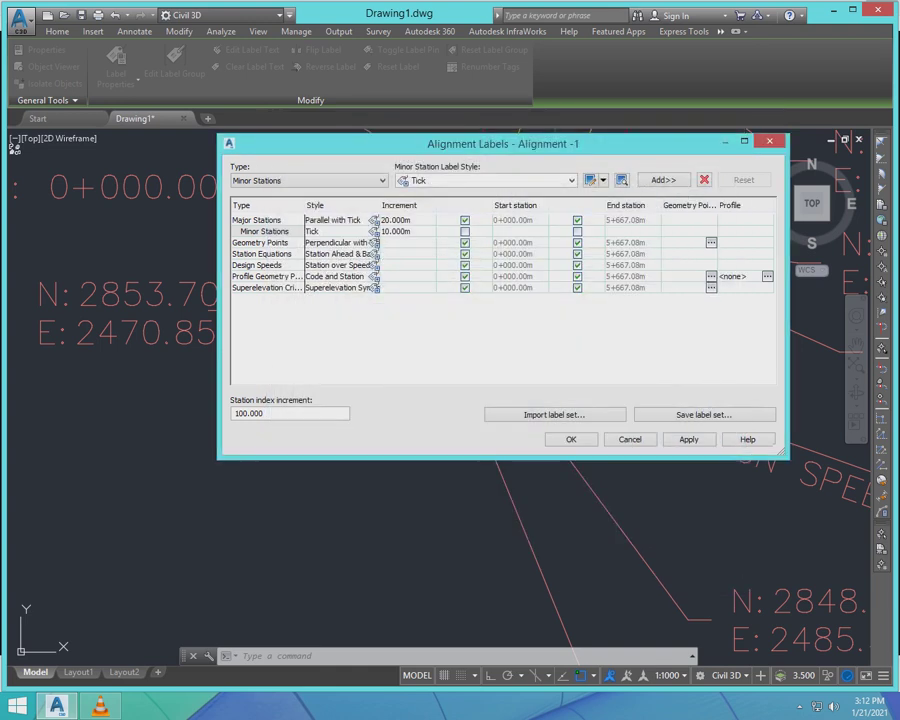
- Apply and accept the alignment label settings with Minor Stations as the type, and deselect the station labels
click(689, 439)
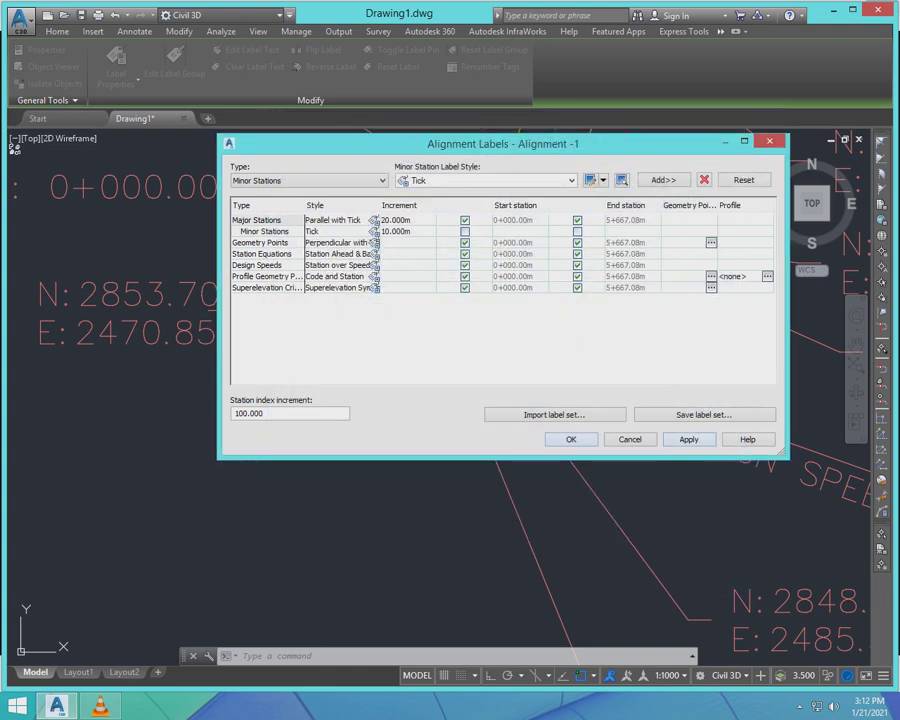
click(571, 439)
scroll(271, 466, down, 6)
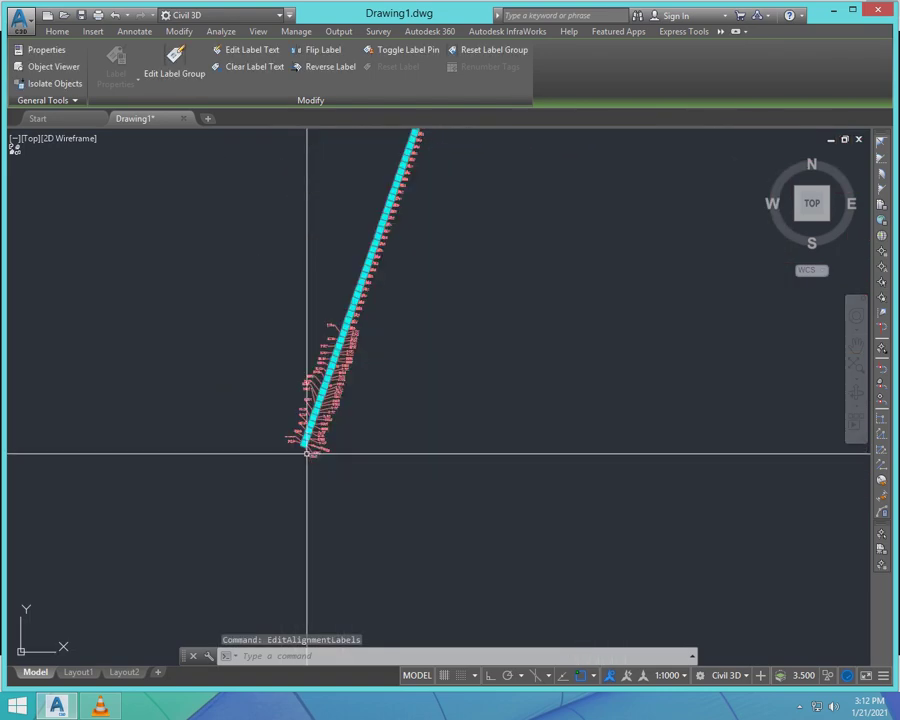
key(Escape)
key(Escape)
scroll(313, 455, up, 5)
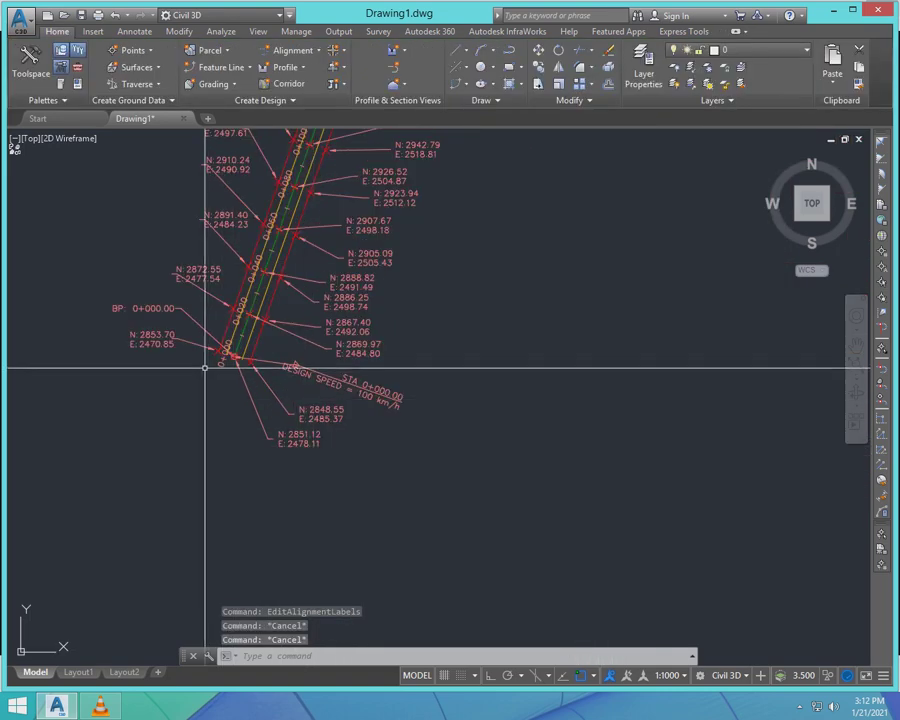
- Examine the label text properties of the N: 2869.97, E: 2484.80 coordinate label, leaving its text unedited
click(346, 353)
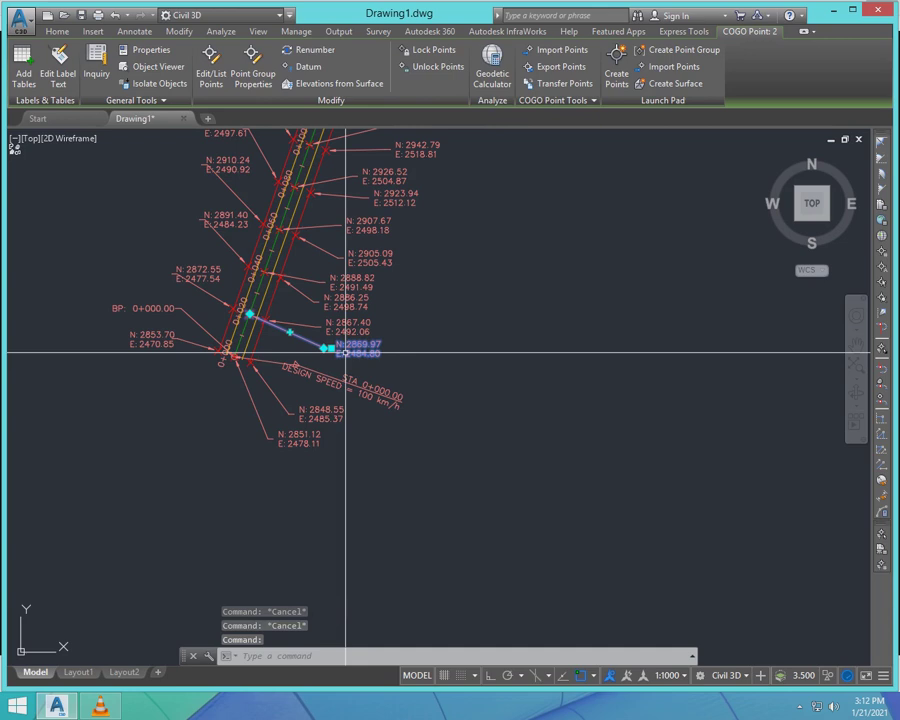
right_click(346, 353)
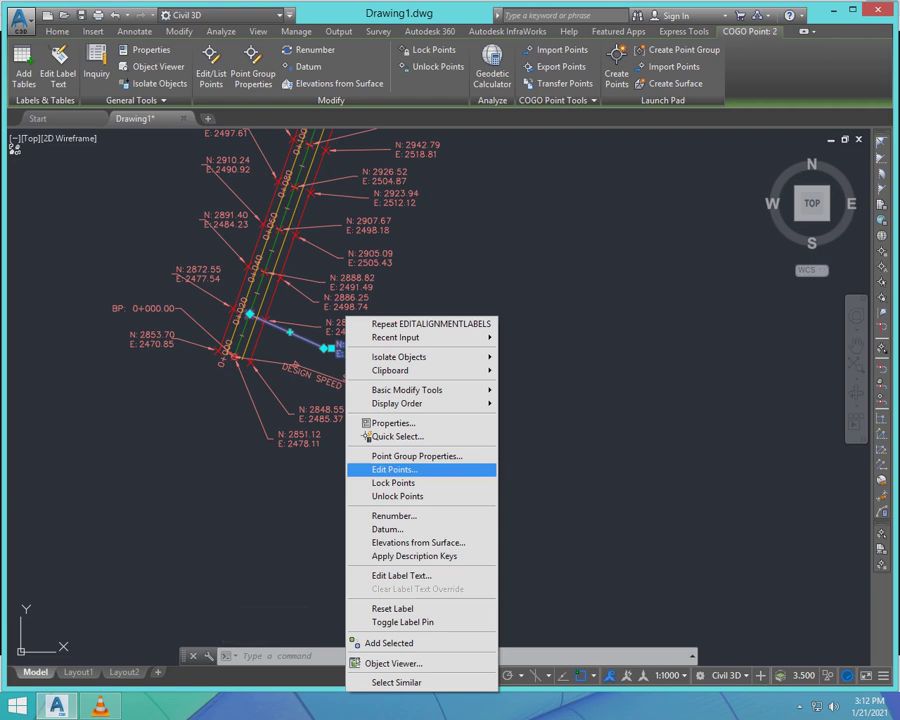
click(401, 575)
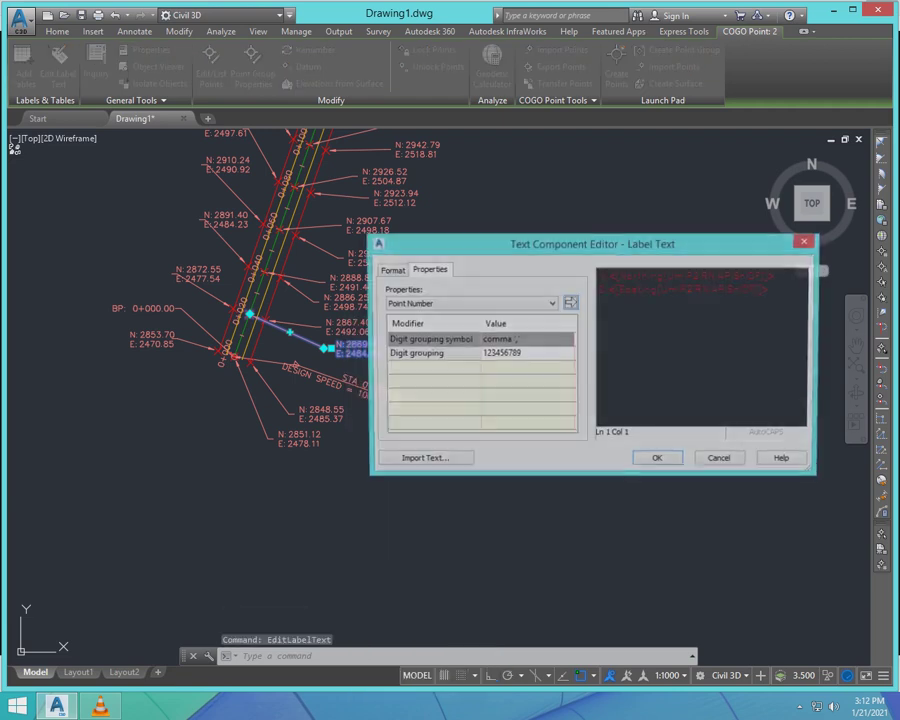
key(Return)
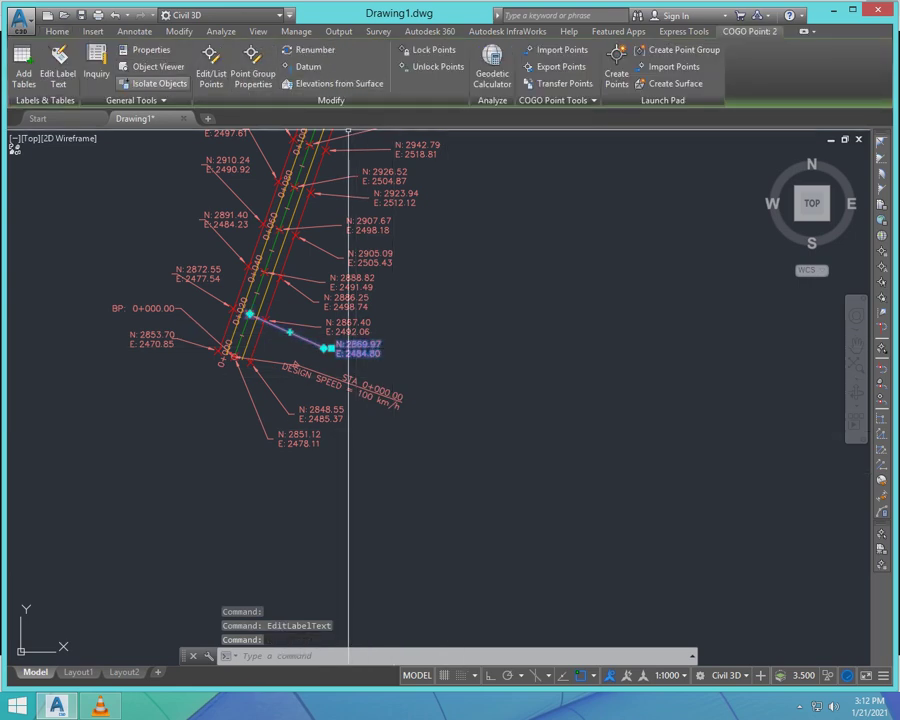
click(58, 66)
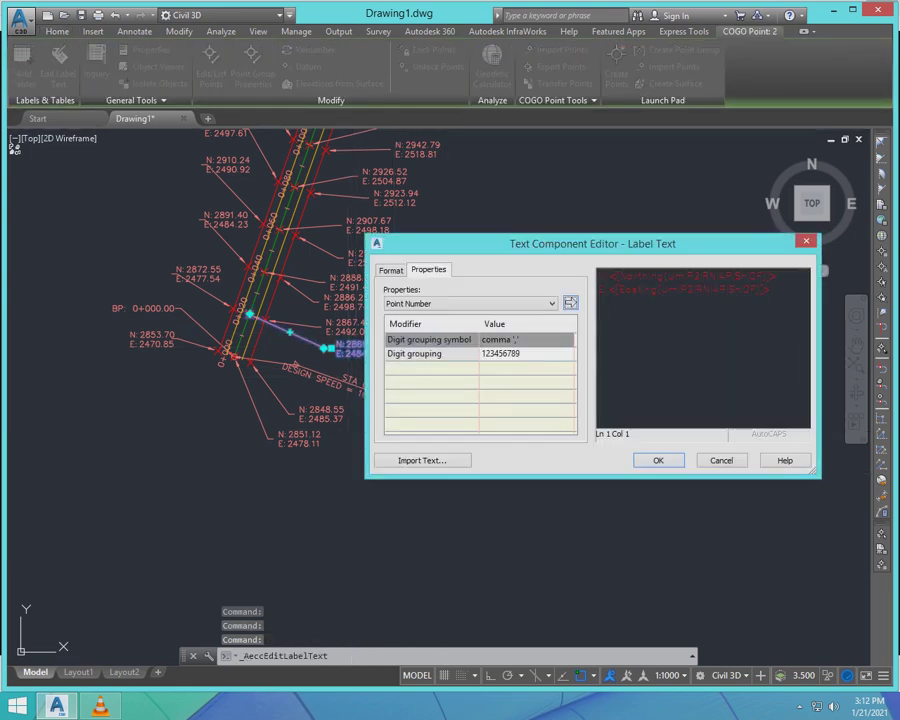
key(Escape)
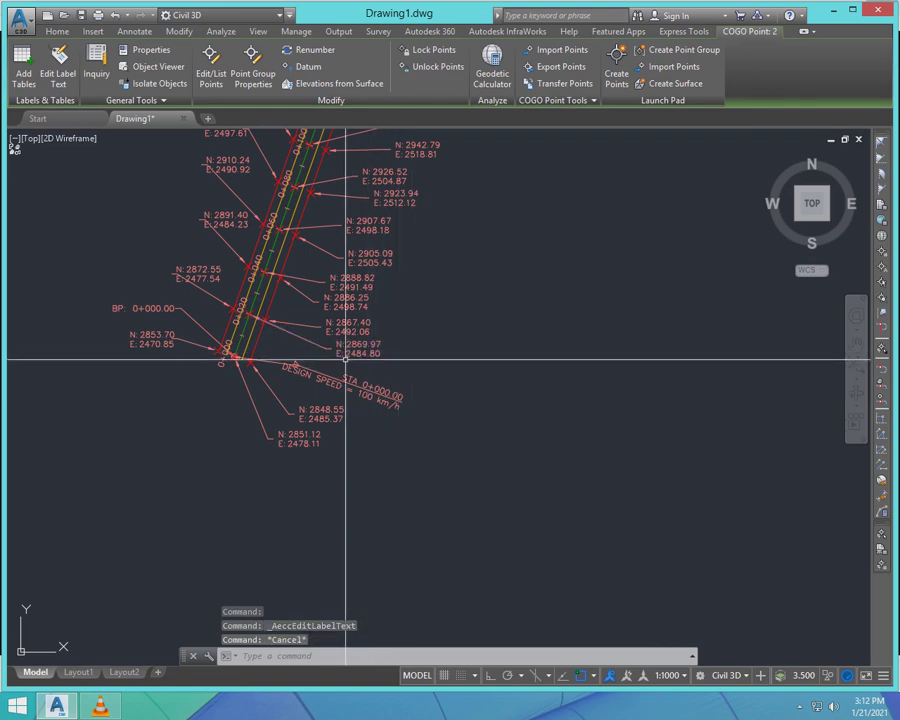
- Examine the justification, font and color choices in the text format of the N: 2869.97 coordinate label
right_click(343, 317)
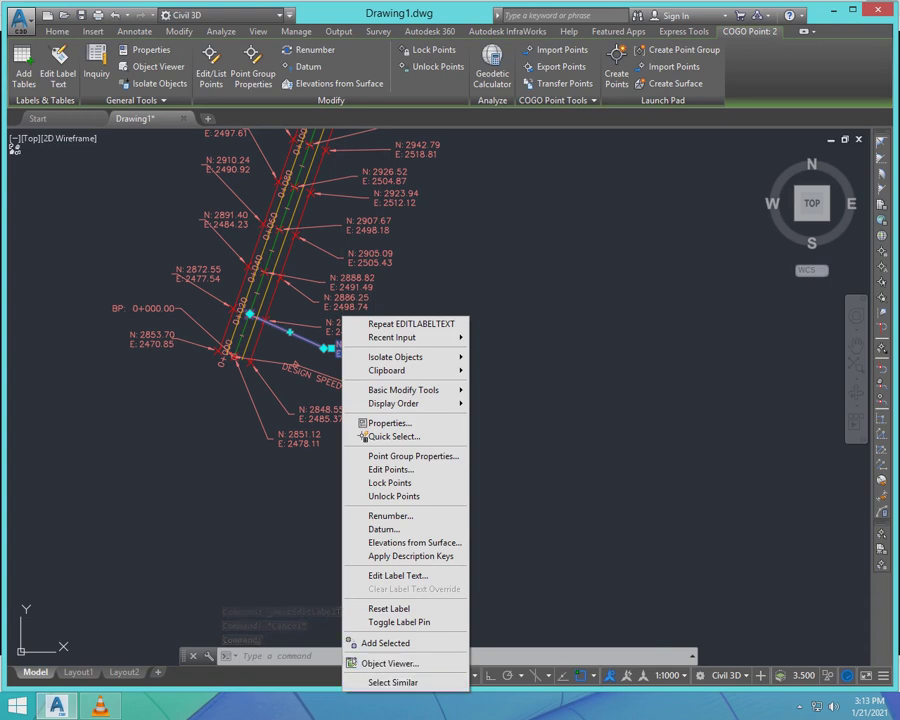
click(398, 575)
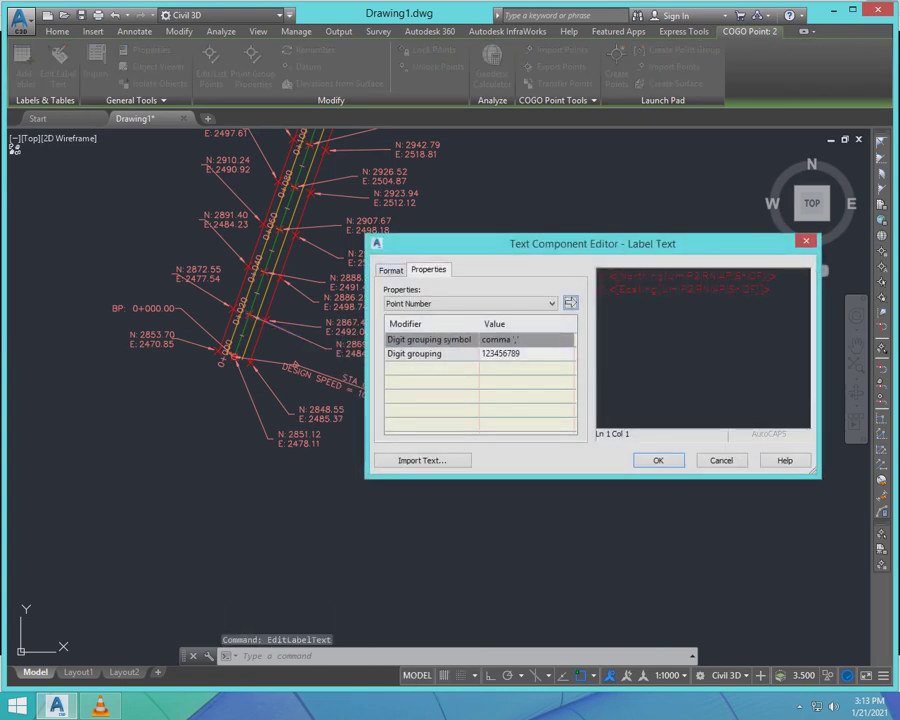
click(391, 270)
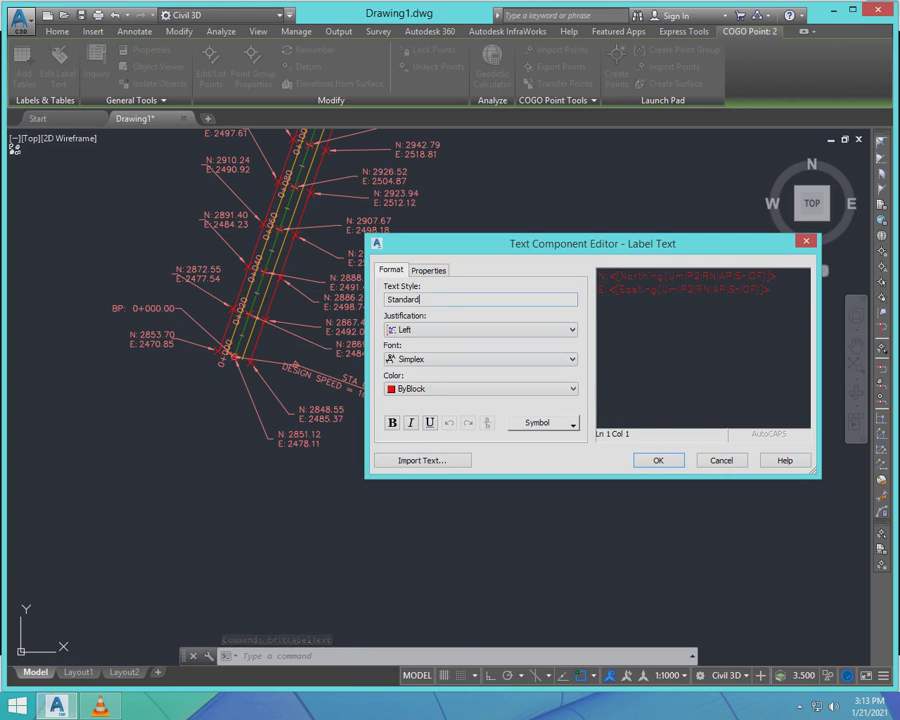
click(482, 330)
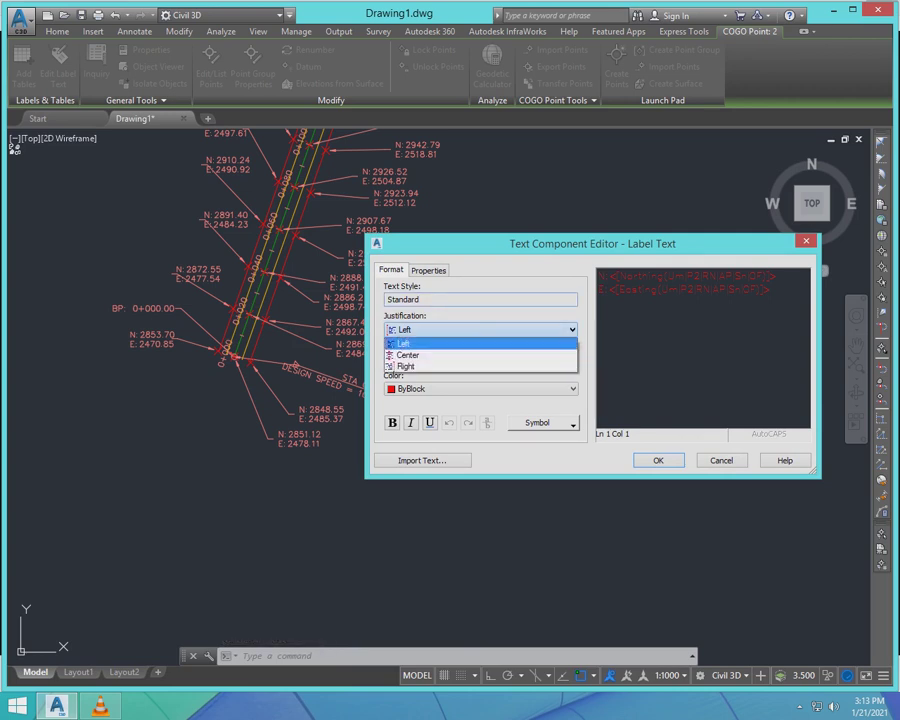
click(482, 330)
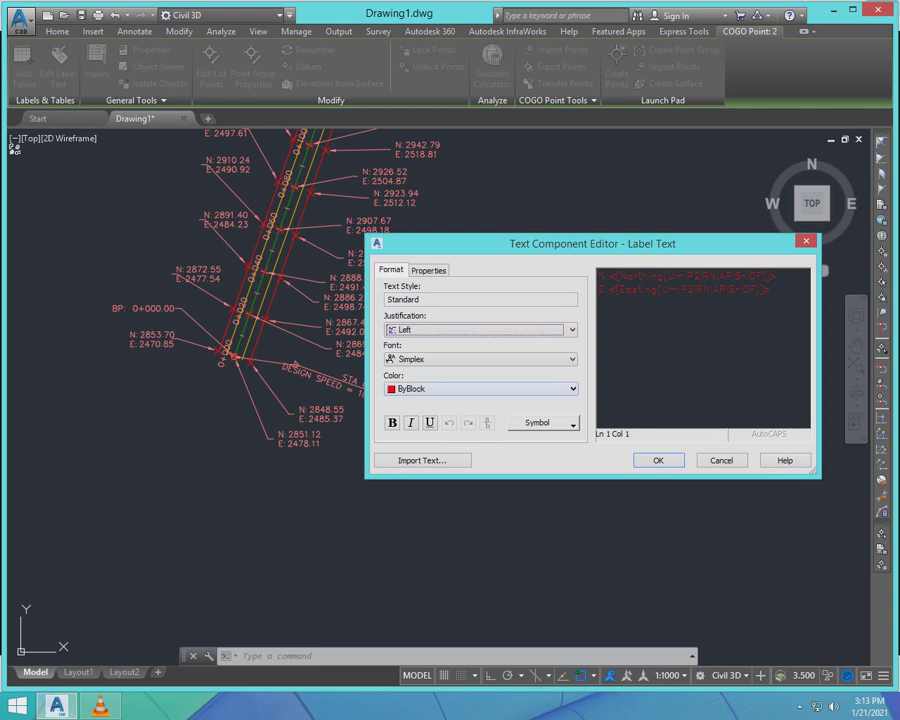
click(482, 359)
click(482, 359)
click(482, 389)
click(482, 389)
key(Return)
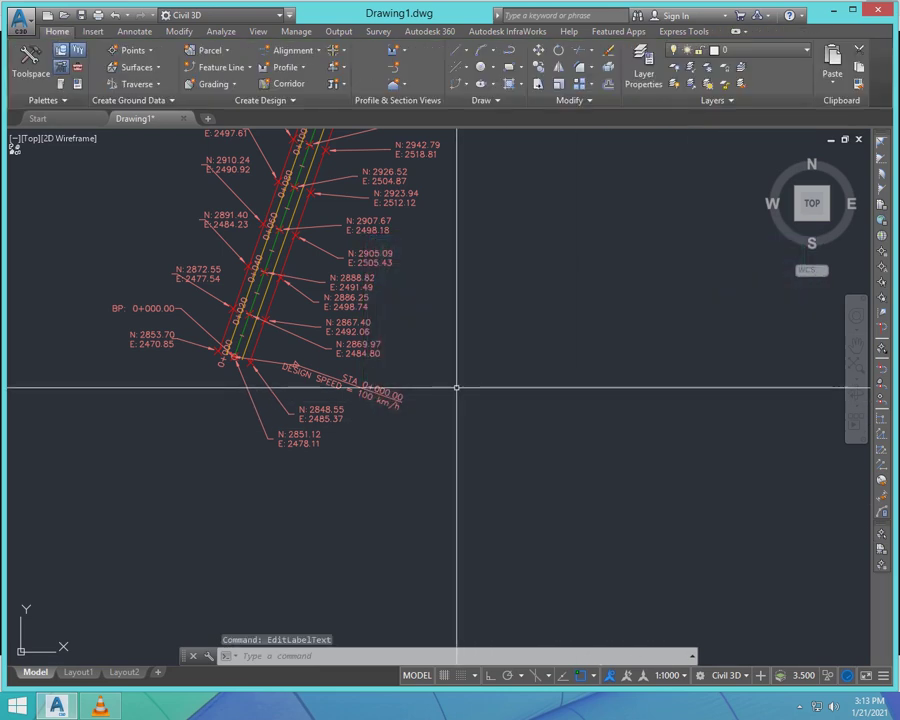
key(Escape)
click(345, 349)
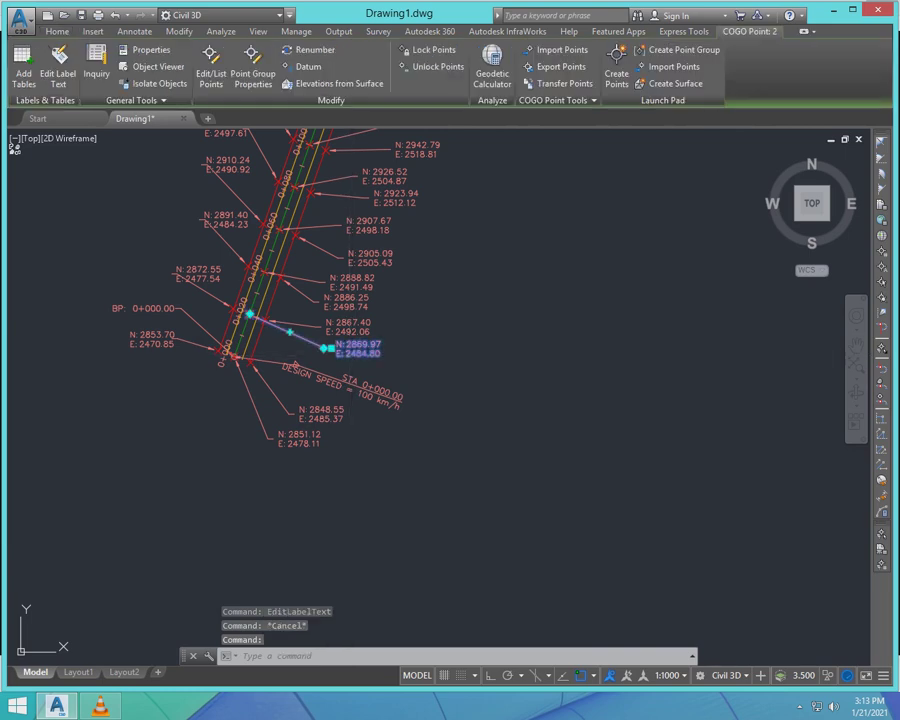
right_click(345, 349)
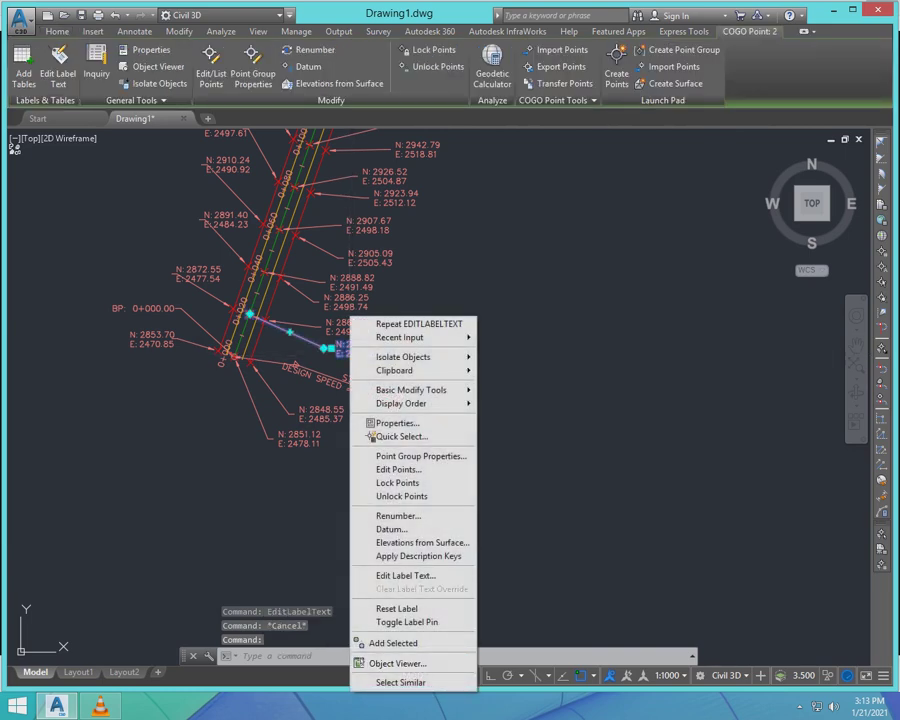
key(Escape)
key(Escape)
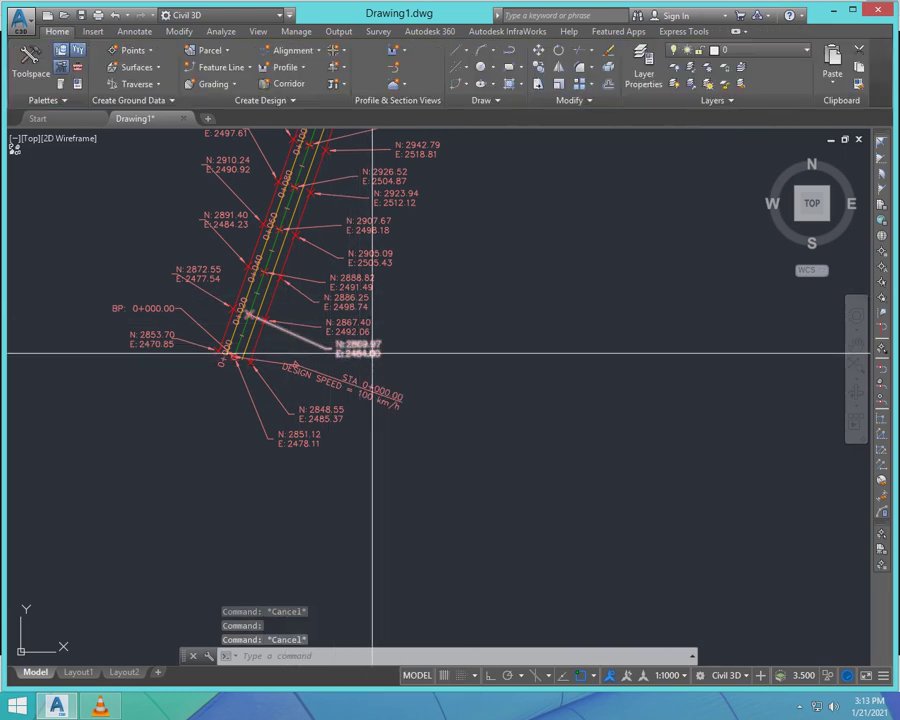
- Review the color choices for the N: 2869.97, E: 2484.80 coordinate label text, accept the ByBlock color and deselect the label
click(362, 353)
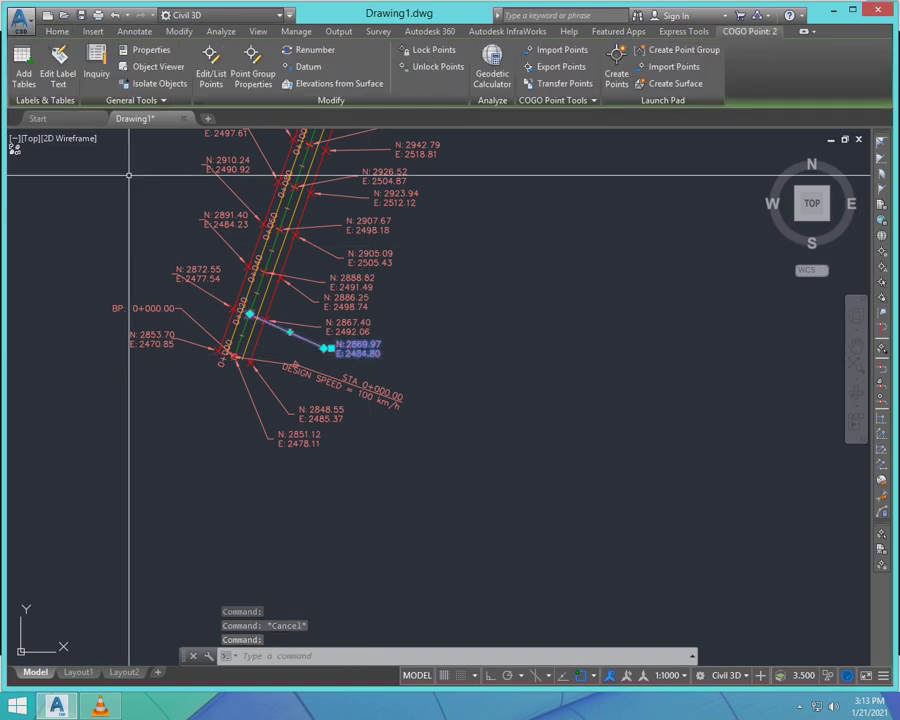
click(58, 62)
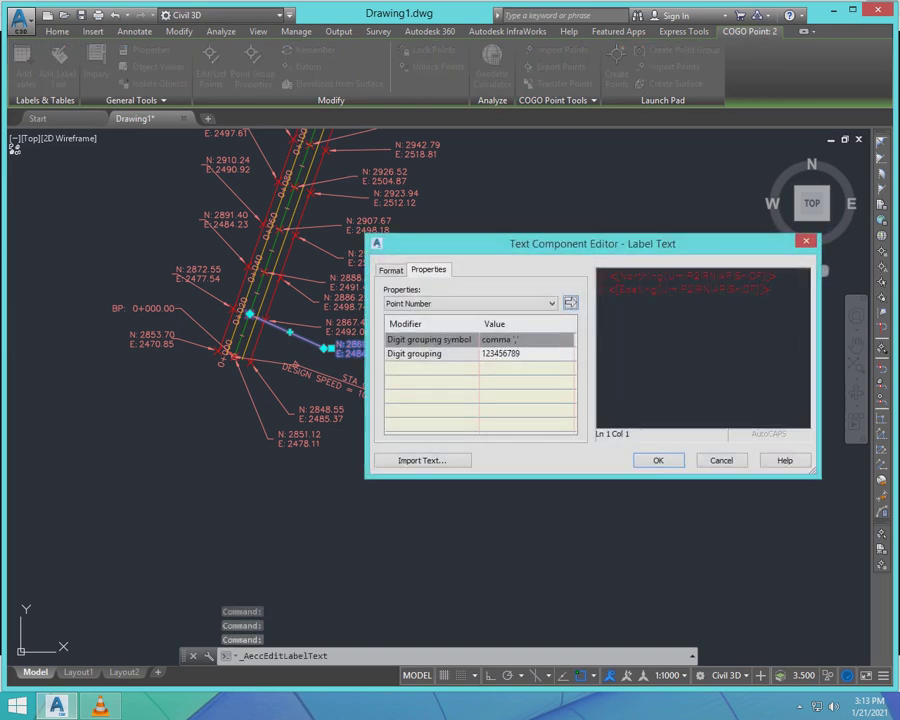
click(391, 270)
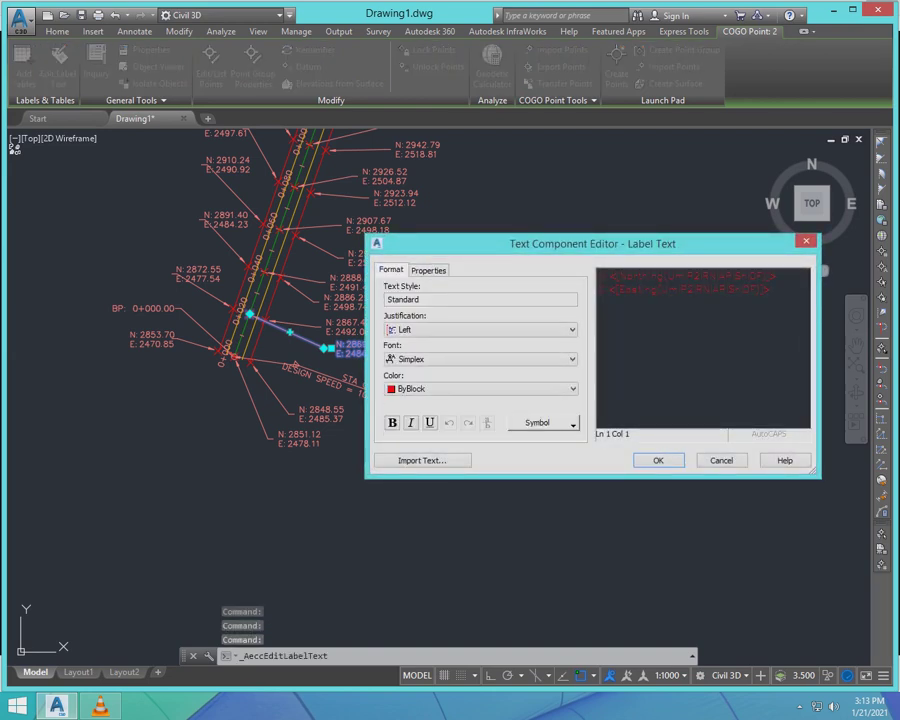
click(482, 389)
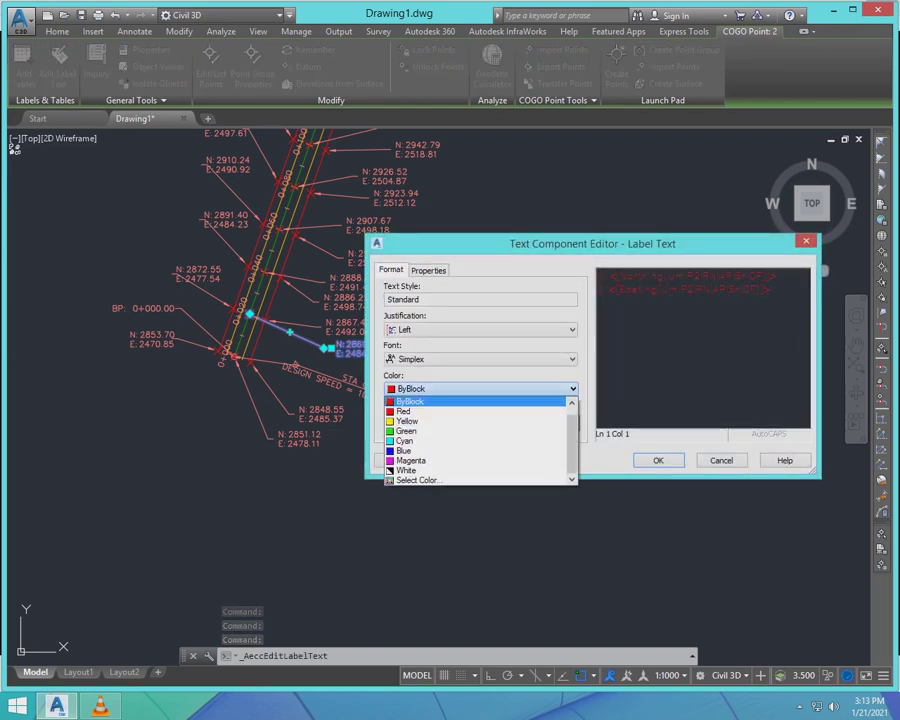
click(482, 389)
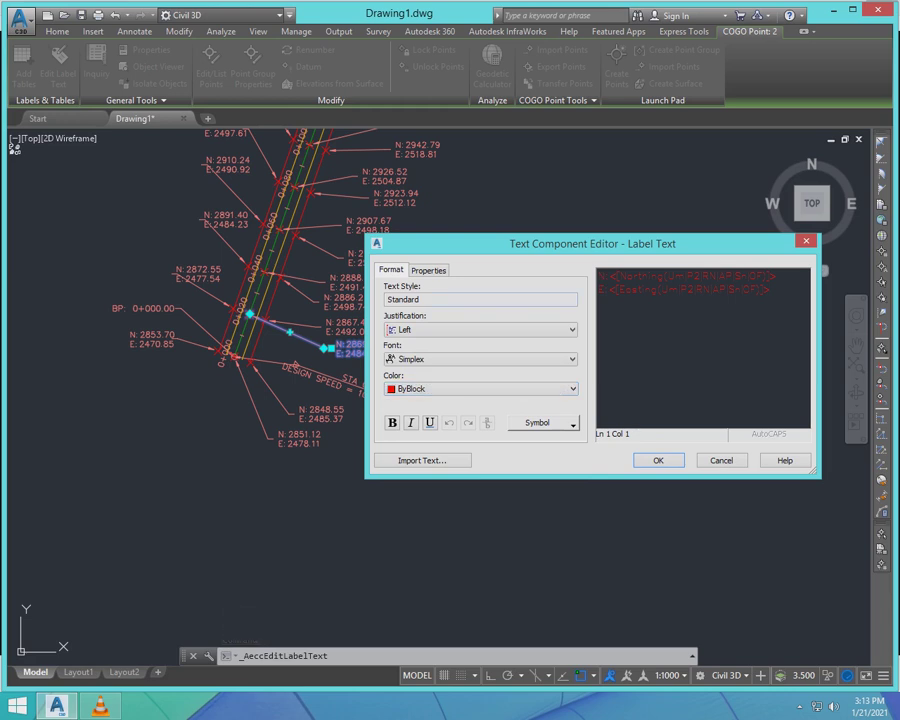
click(482, 389)
click(482, 389)
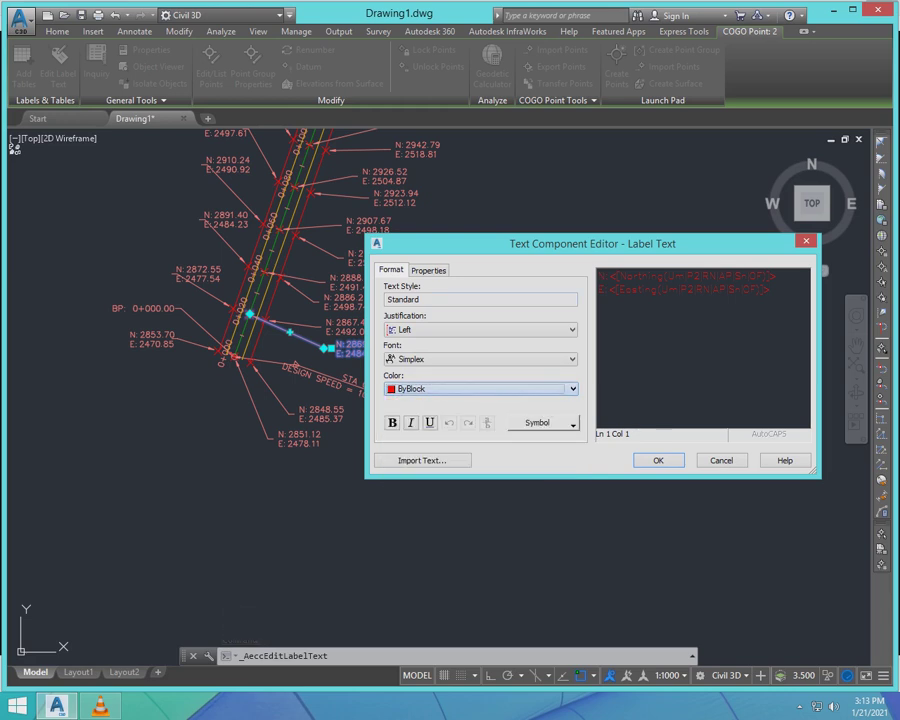
click(658, 460)
scroll(432, 396, down, 5)
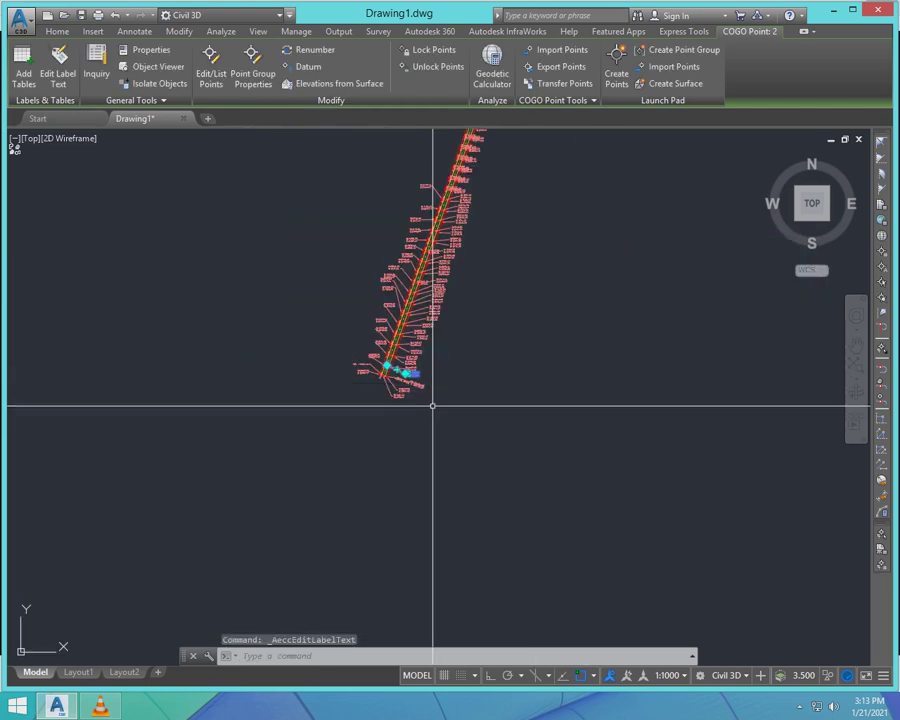
key(Escape)
scroll(370, 349, up, 5)
key(Escape)
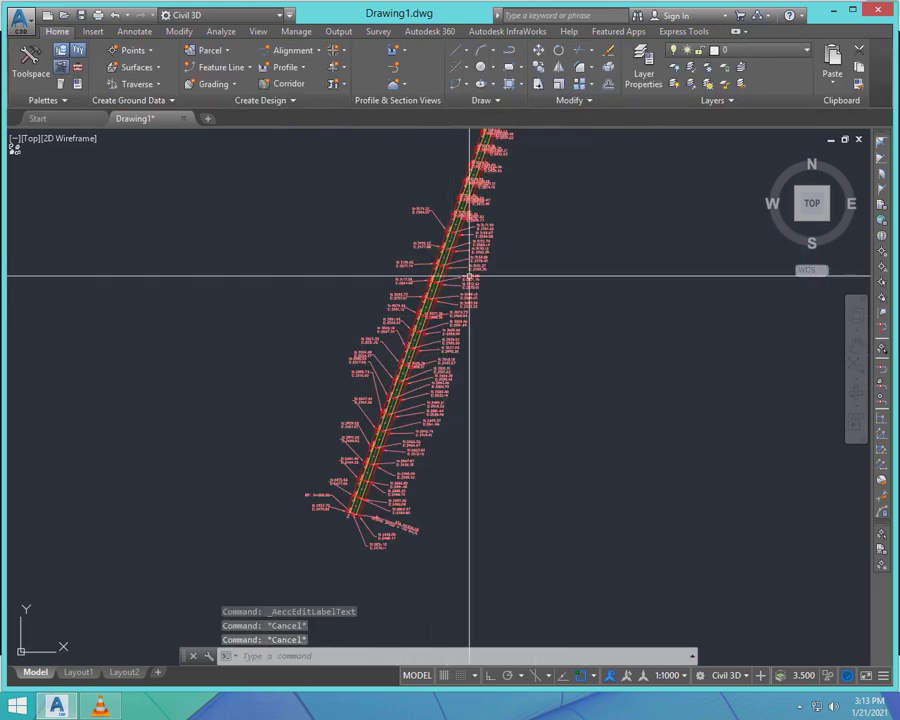
- Open the label text of the N: 3187.82, E: 2605.77 coordinate label and close it without editing
scroll(492, 216, up, 2)
click(414, 229)
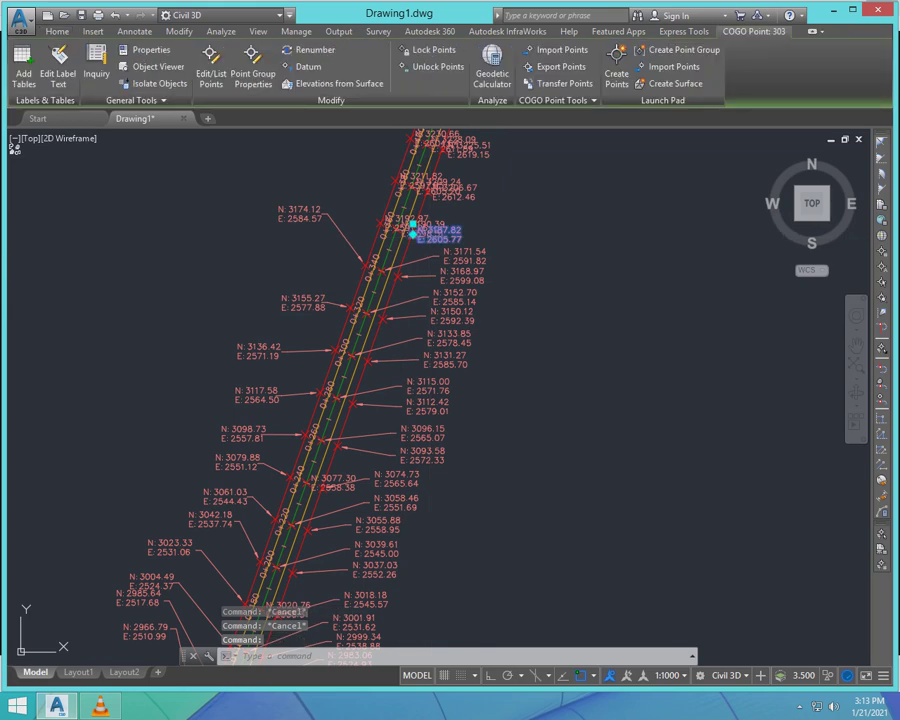
right_click(429, 237)
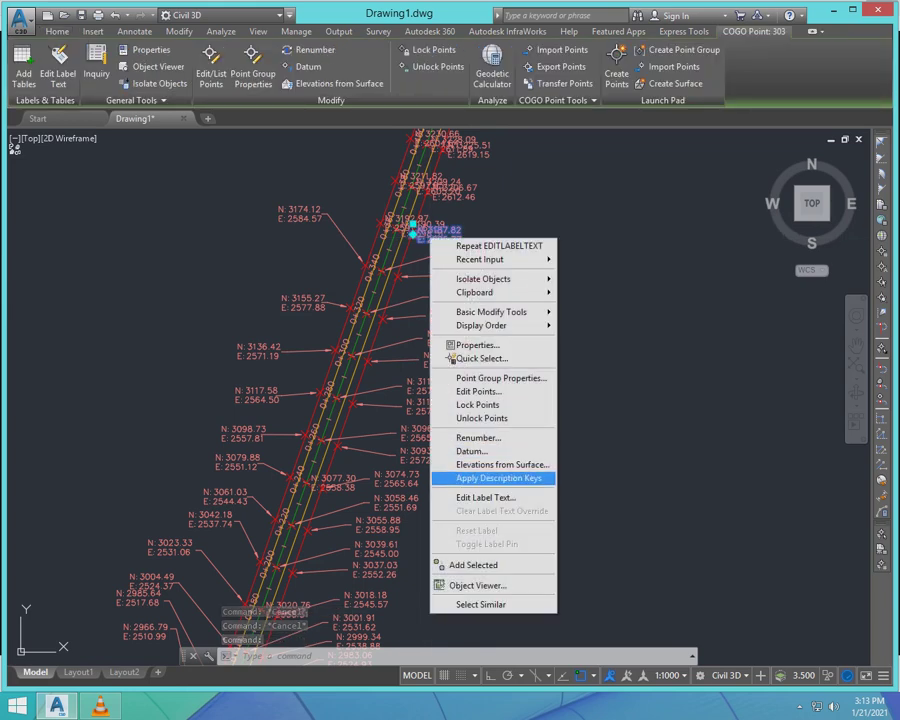
click(486, 497)
key(Escape)
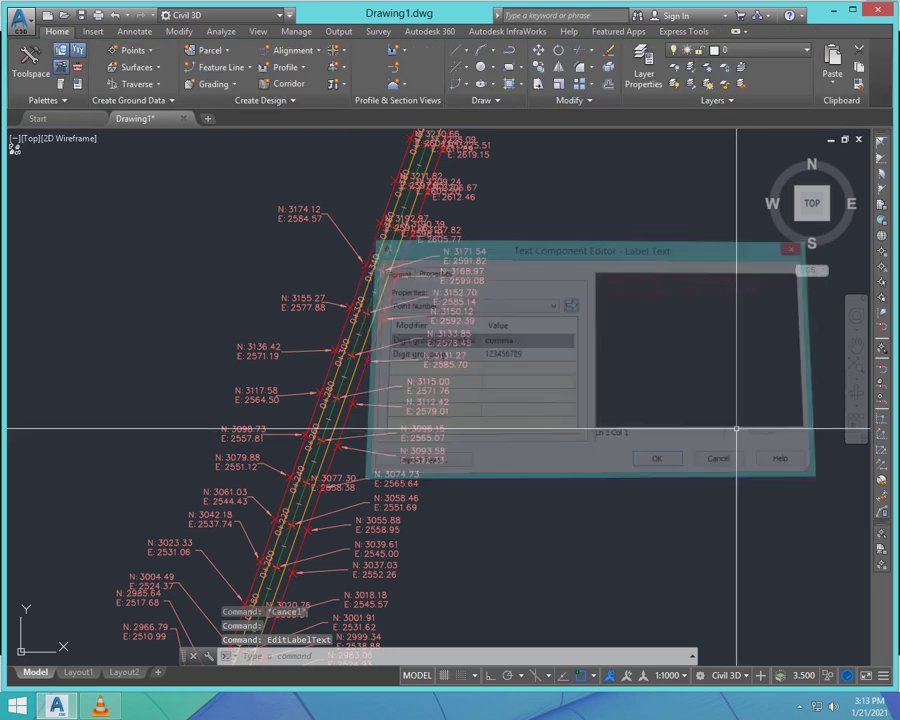
- Switch to the Layout1 sheet and inspect how the alignment labels sit within the viewport frame
scroll(476, 262, down, 7)
click(78, 672)
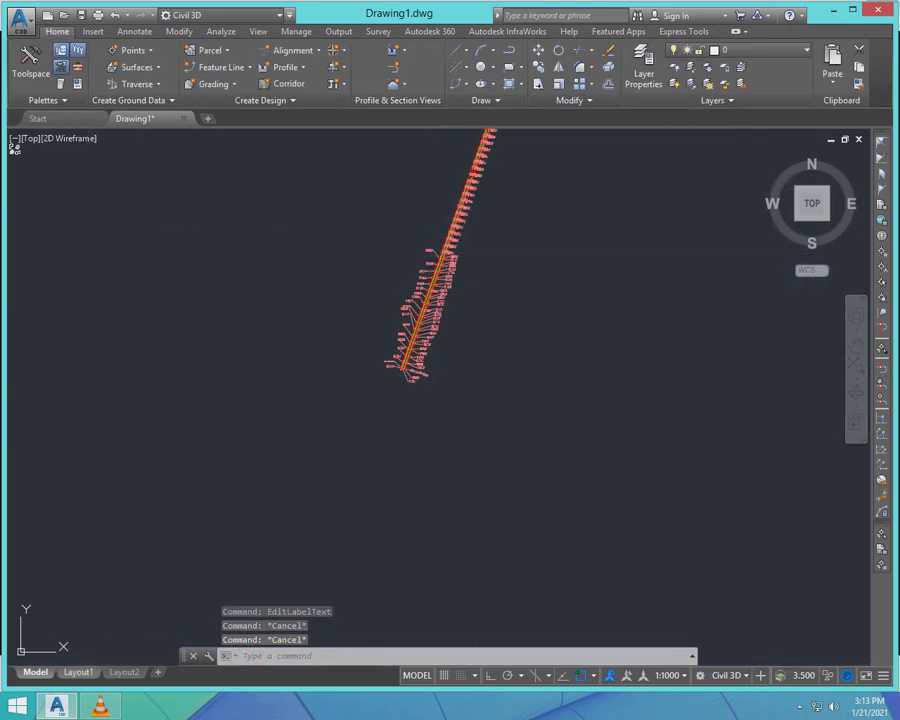
scroll(420, 358, up, 8)
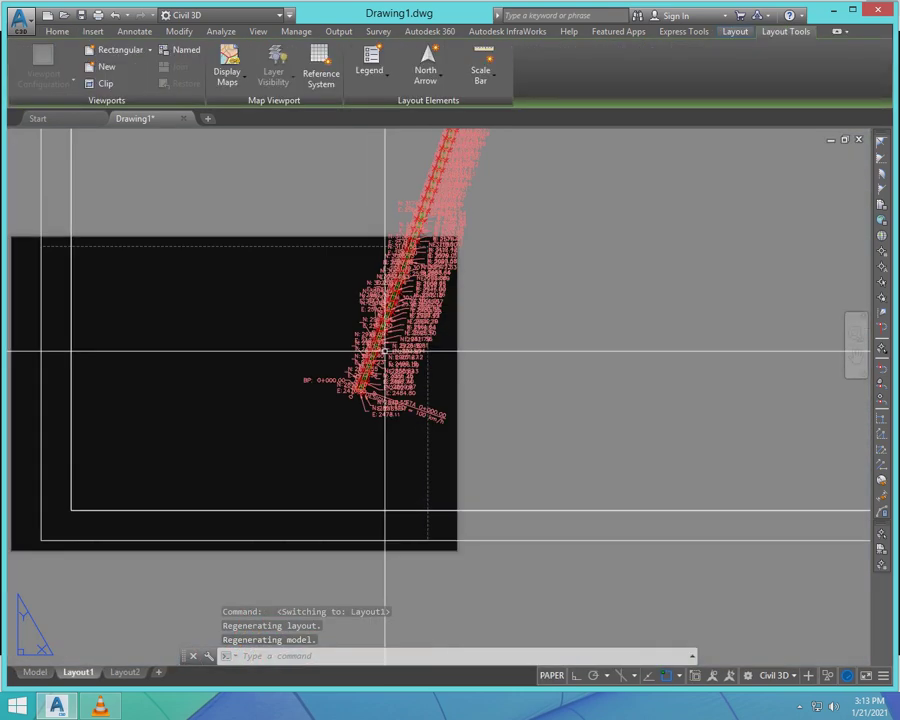
scroll(398, 412, down, 5)
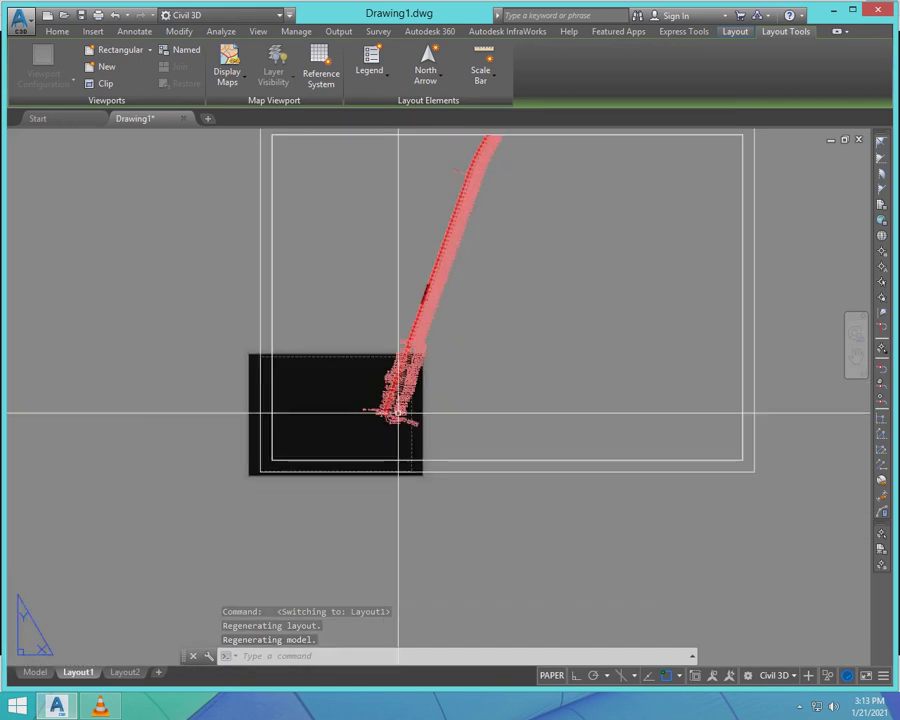
text(z)
key(Return)
click(344, 320)
click(456, 432)
text(ro)
key(Return)
key(Escape)
key(Escape)
- Activate model space inside the Layout1 viewport
scroll(445, 425, down, 5)
text(ms)
key(Return)
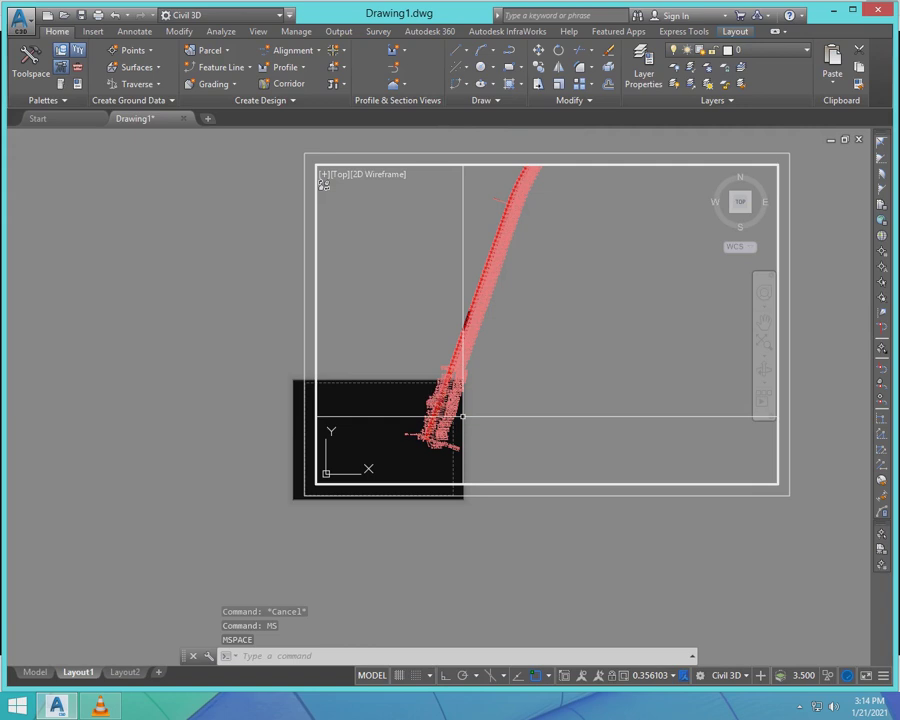
text(dv)
key(Return)
text(all)
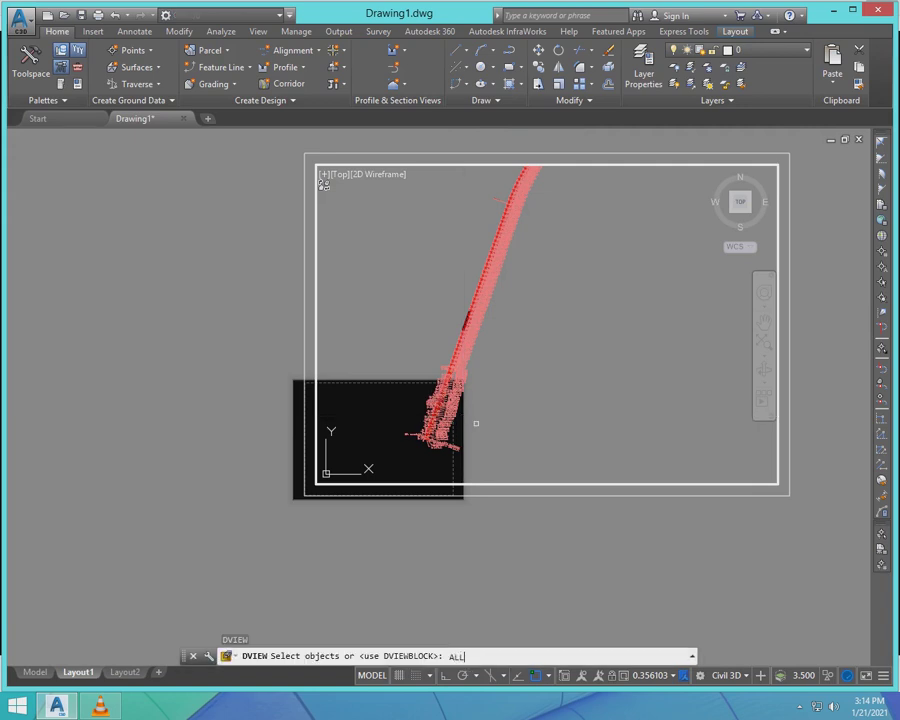
key(Return)
key(Return)
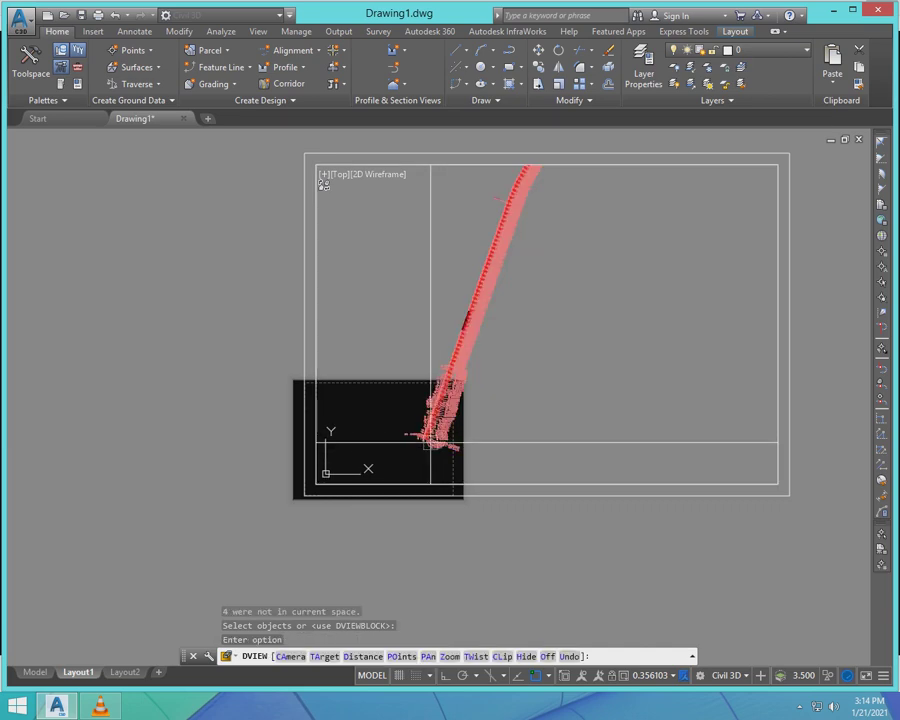
text(tw)
key(Return)
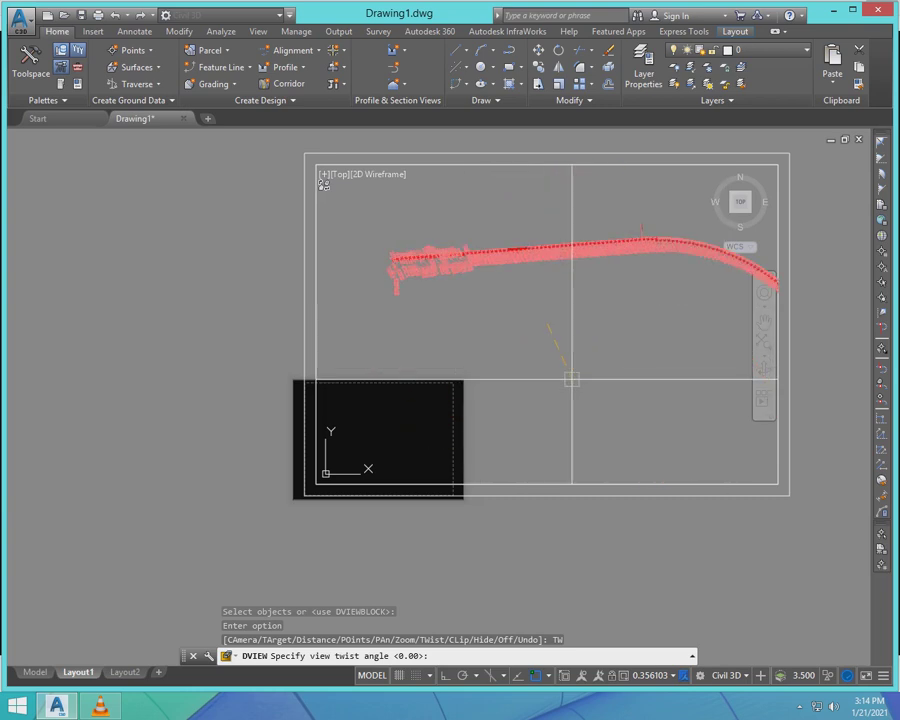
key(Return)
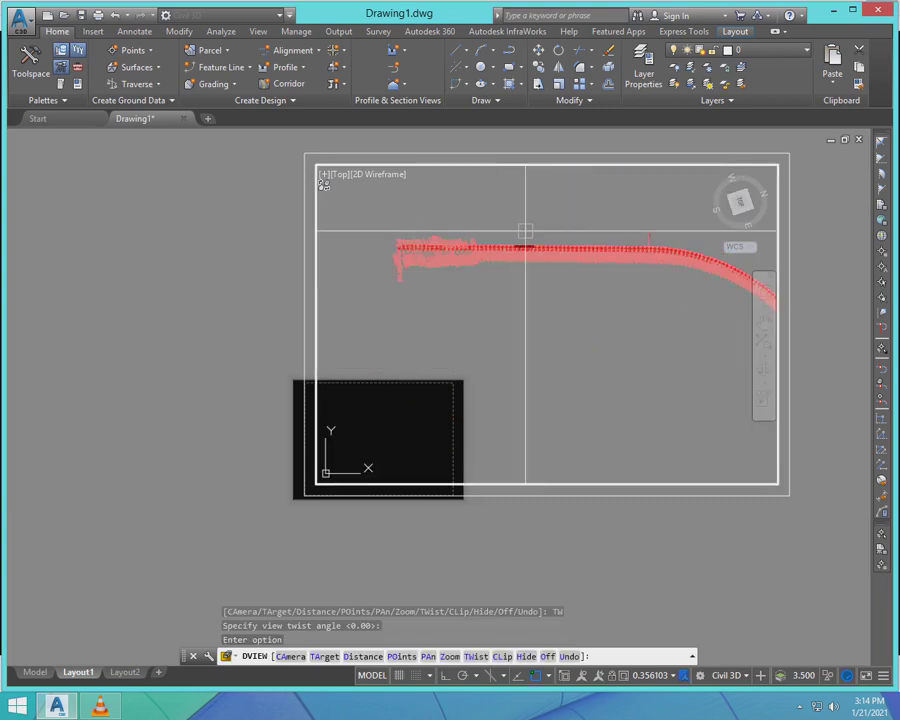
text(MS)
key(Return)
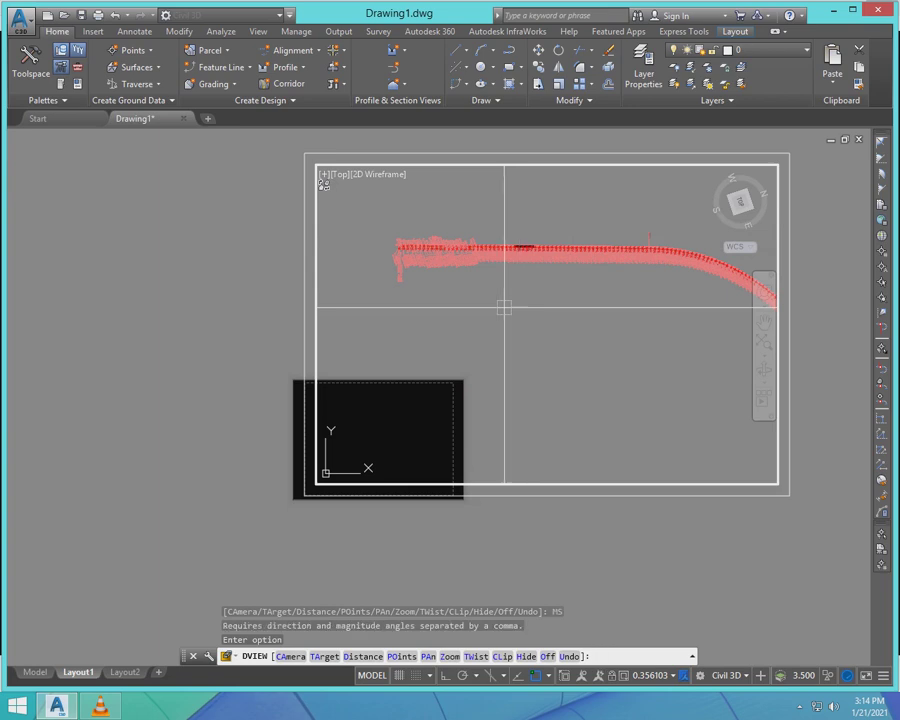
text(P)
key(Return)
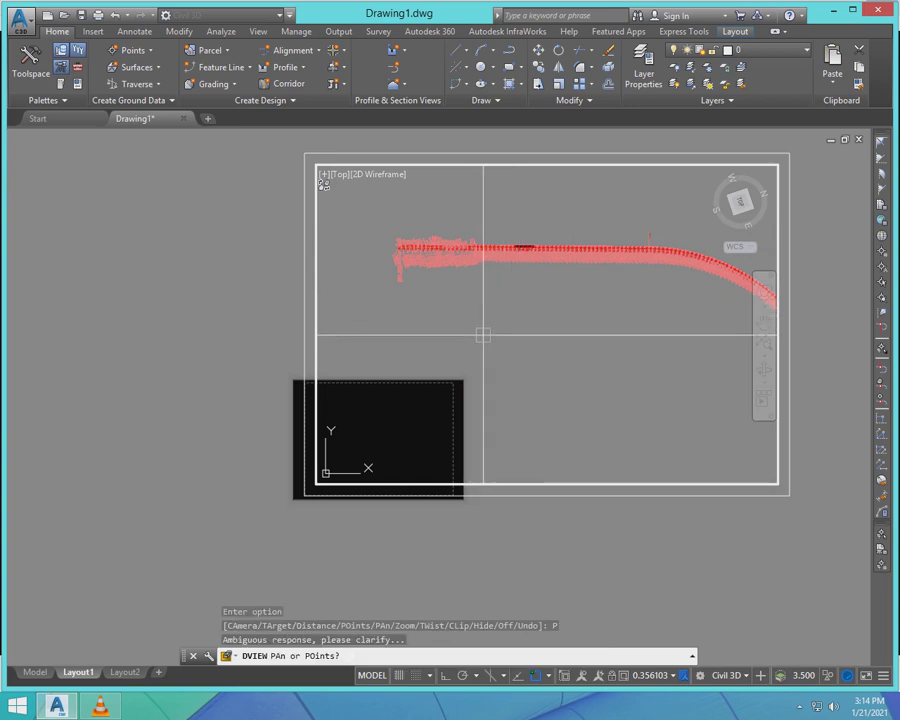
key(Escape)
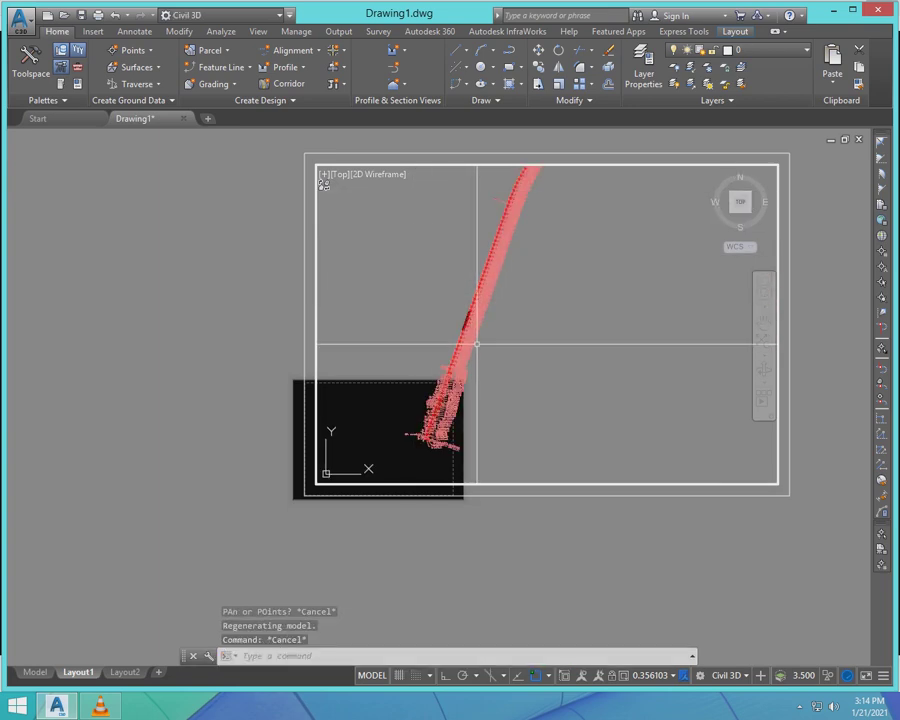
- Twist the Layout1 viewport's view with DVIEW on all objects so the straight part of the alignment runs nearly horizontally
text(dv)
key(Return)
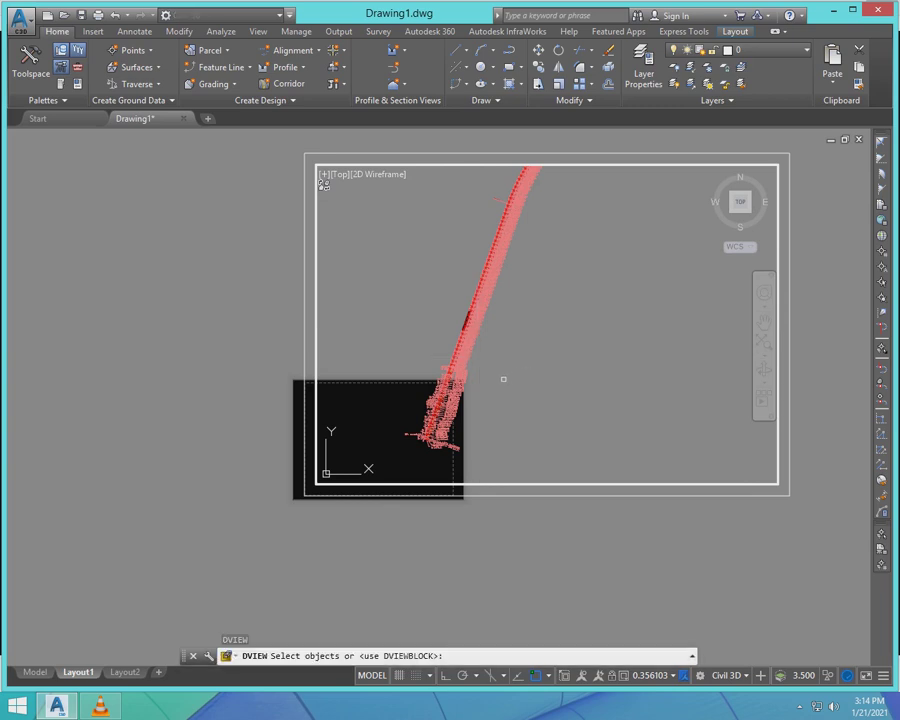
key(Return)
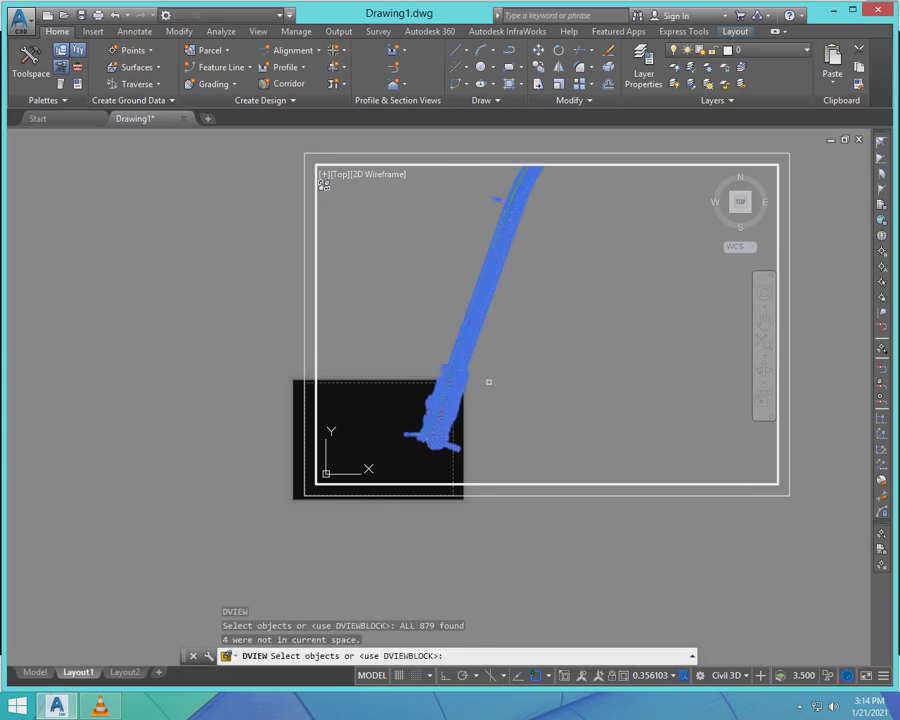
key(Return)
text(T)
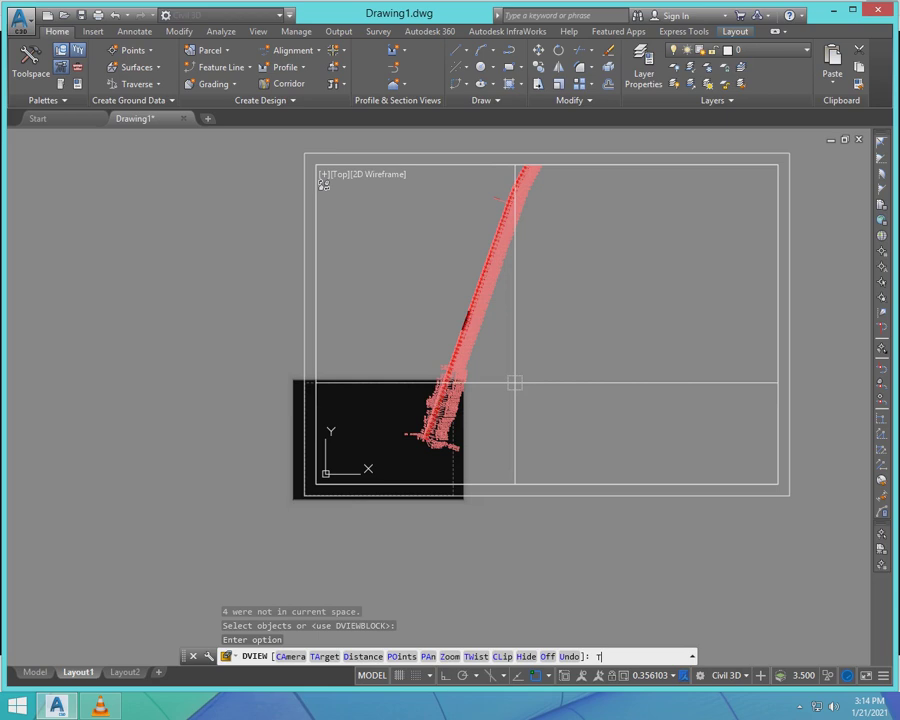
text(W)
key(Return)
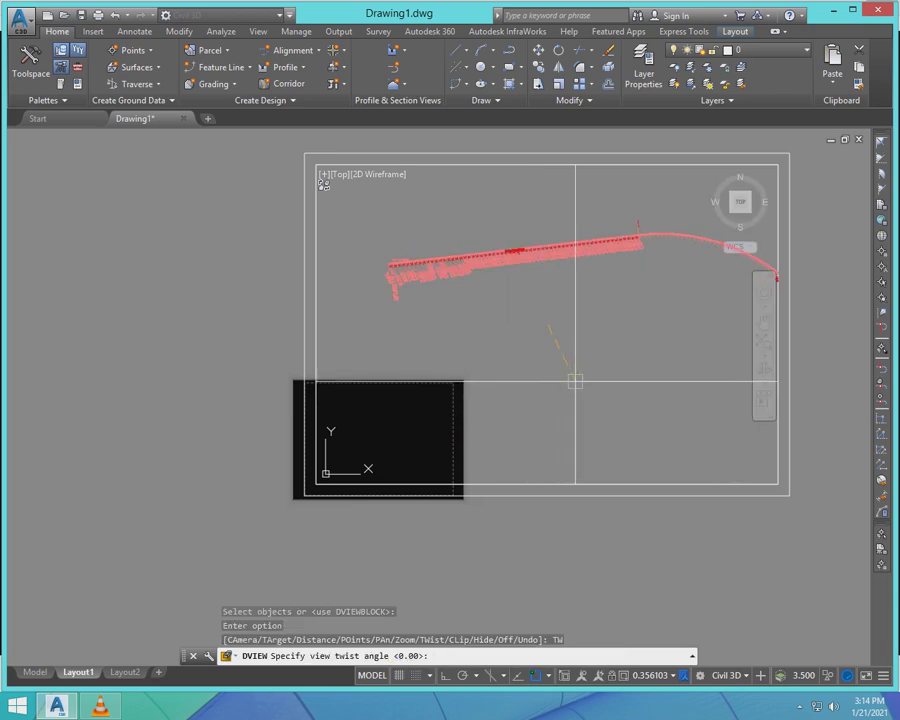
click(568, 382)
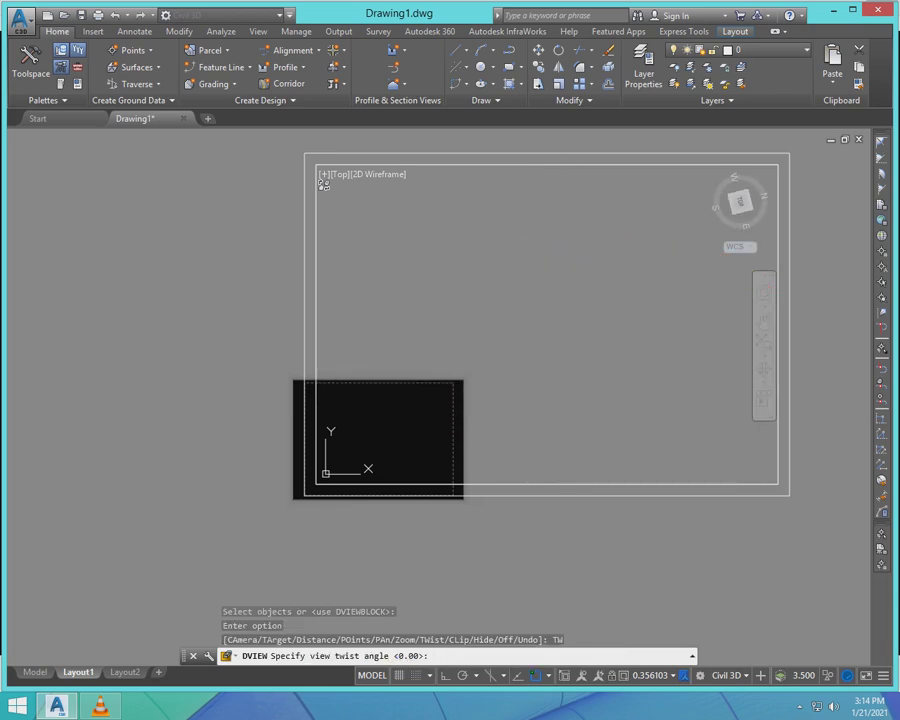
key(Return)
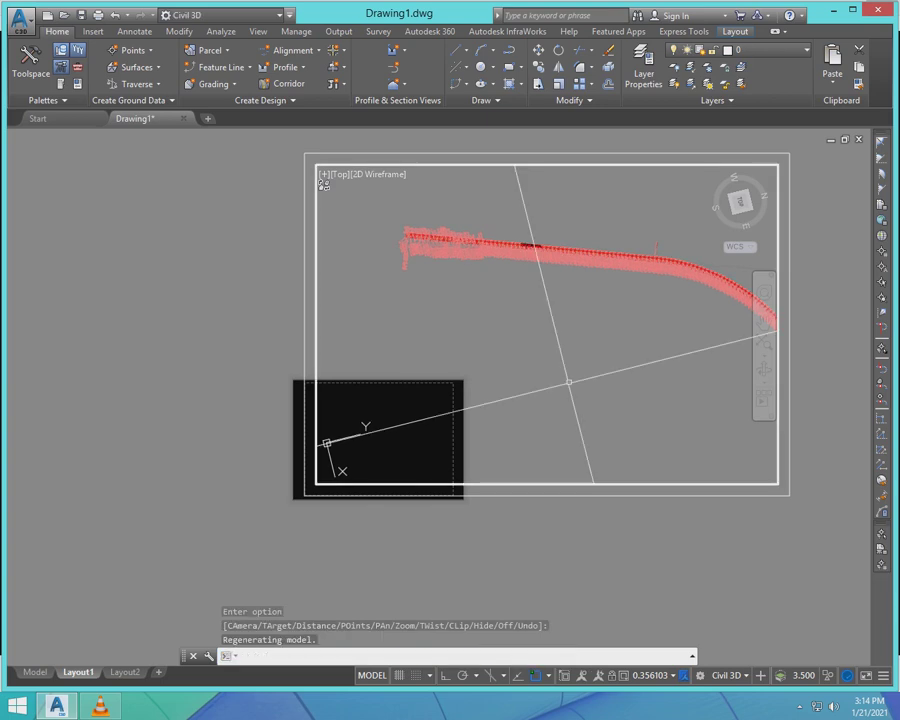
- Zoom the viewport's view with a window around the start of the alignment and its labels
scroll(464, 352, down, 2)
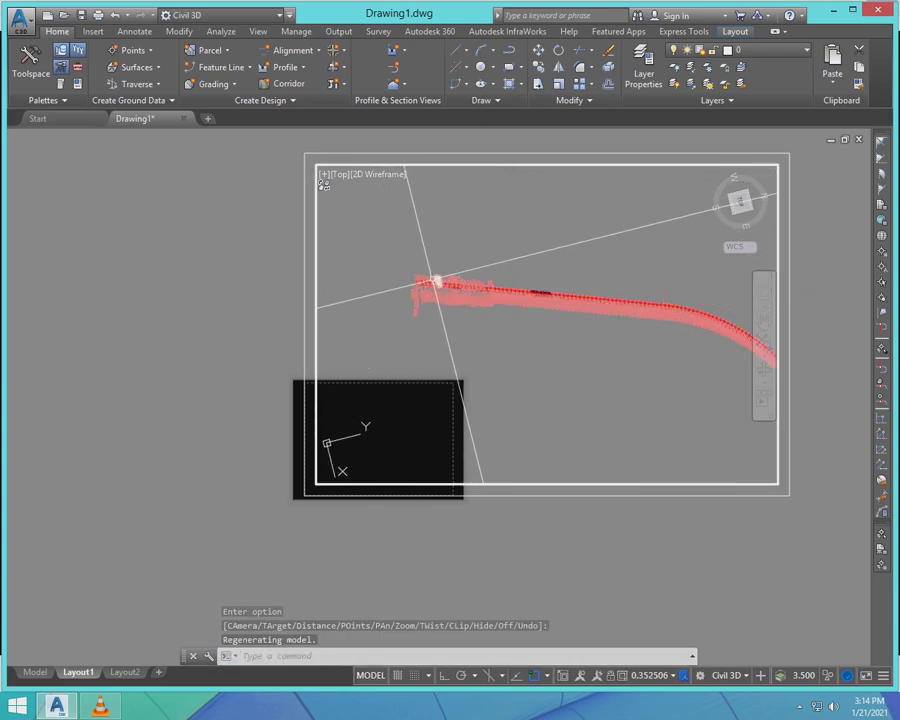
scroll(432, 277, up, 6)
scroll(530, 315, down, 2)
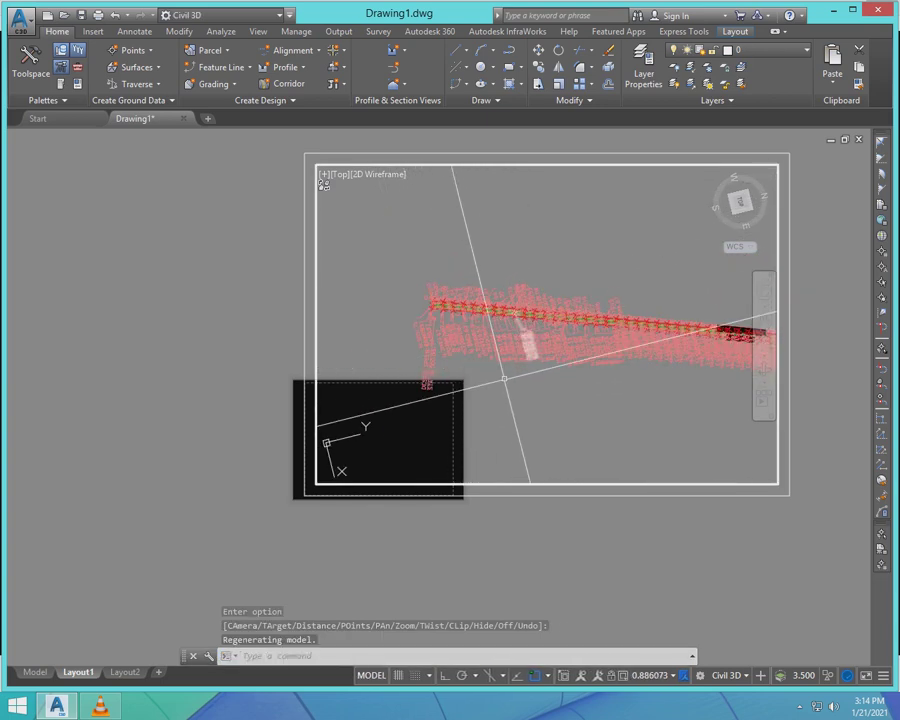
text(MS)
key(Return)
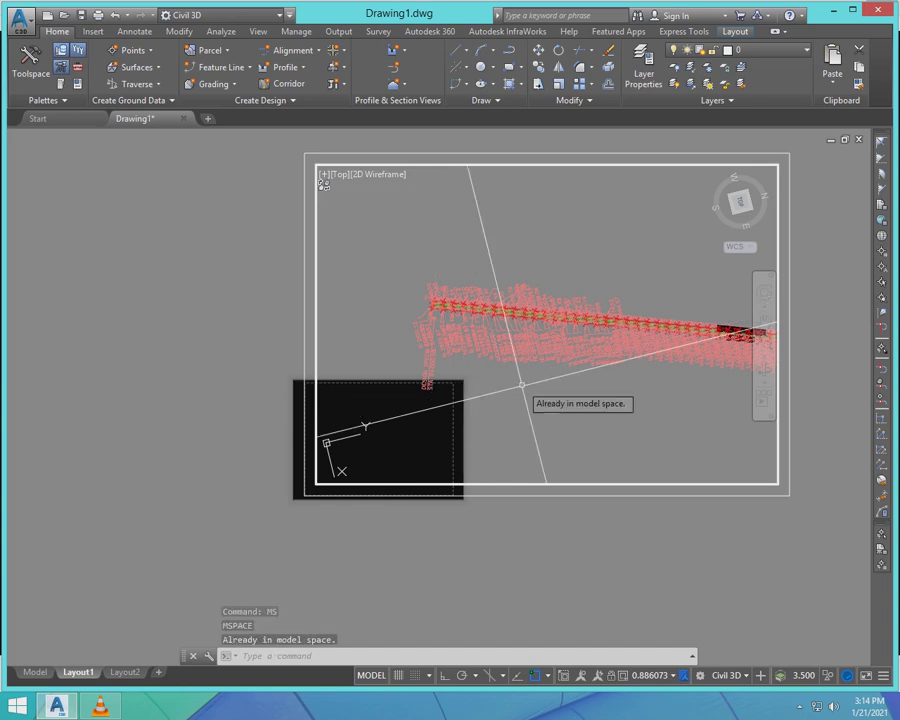
text(z)
key(Return)
click(387, 273)
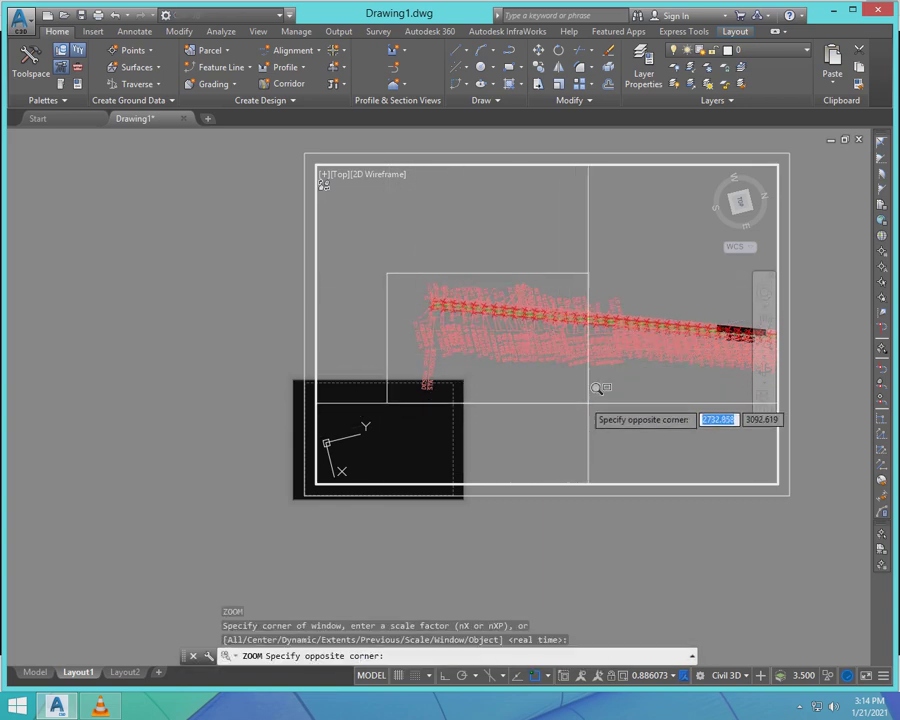
click(708, 440)
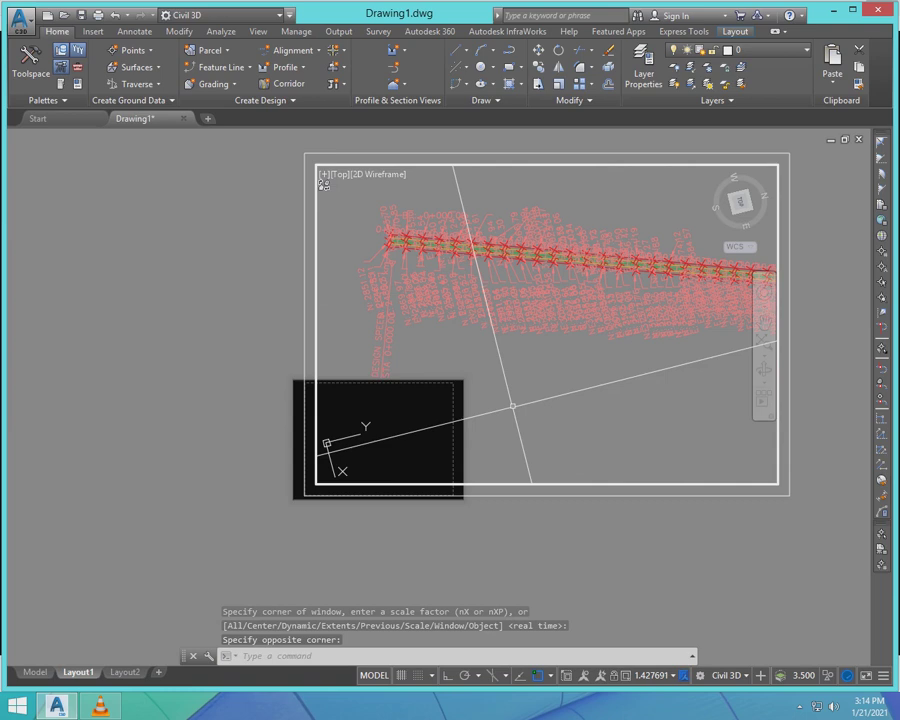
- Pan and zoom the viewport so the alignment's start sits within the frame, and return to paper space
key(Return)
mouse_move(502, 378)
mouse_down()
mouse_move(498, 366)
mouse_move(489, 405)
mouse_up()
scroll(465, 285, up, 2)
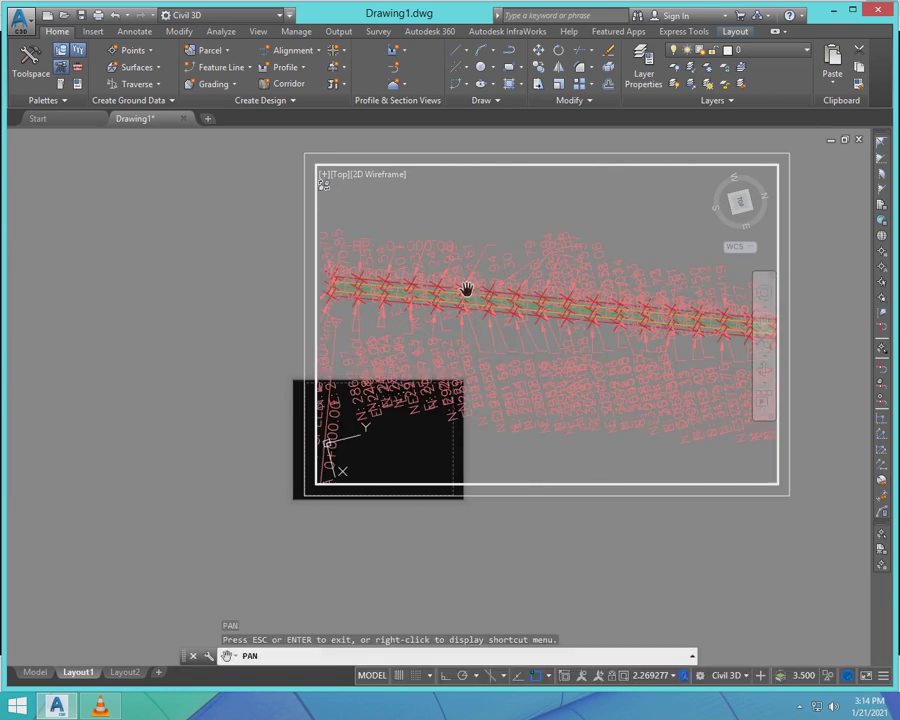
scroll(465, 290, down, 1)
right_click(460, 308)
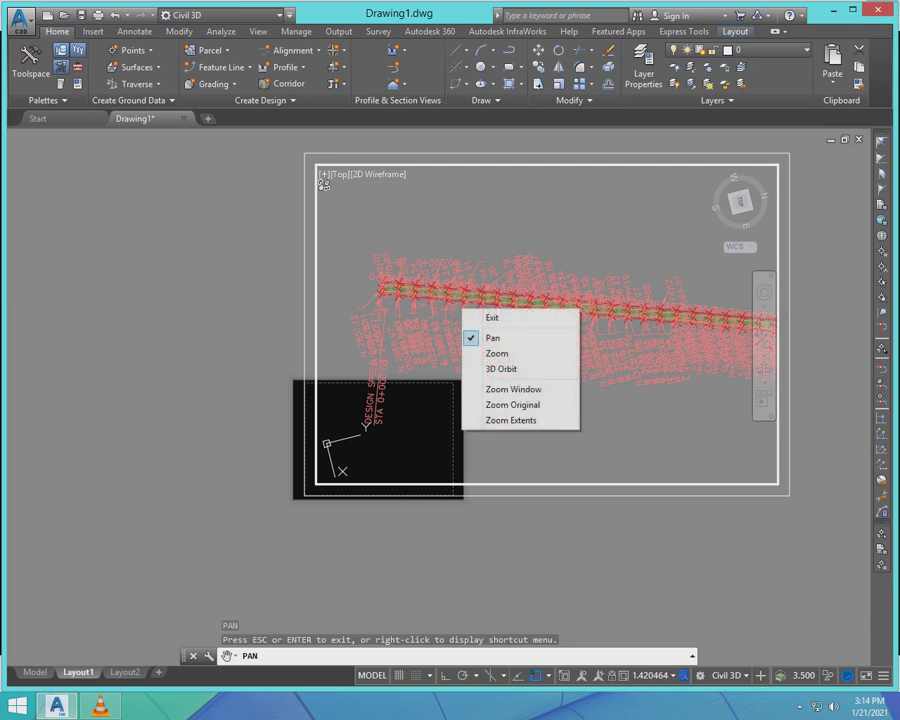
click(490, 318)
text(PS)
key(Return)
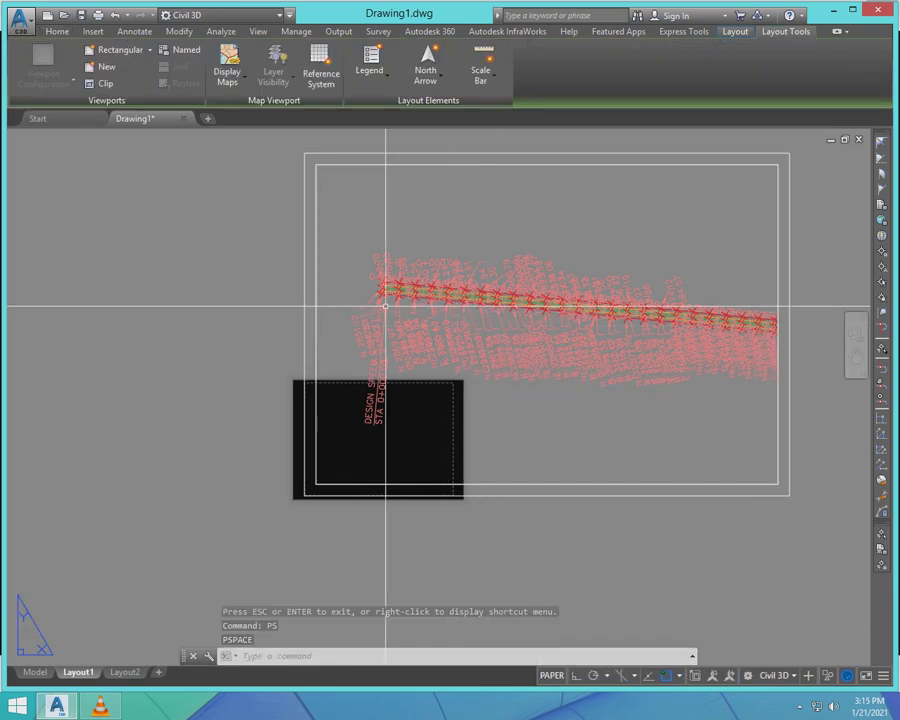
click(317, 272)
key(ctrl+1)
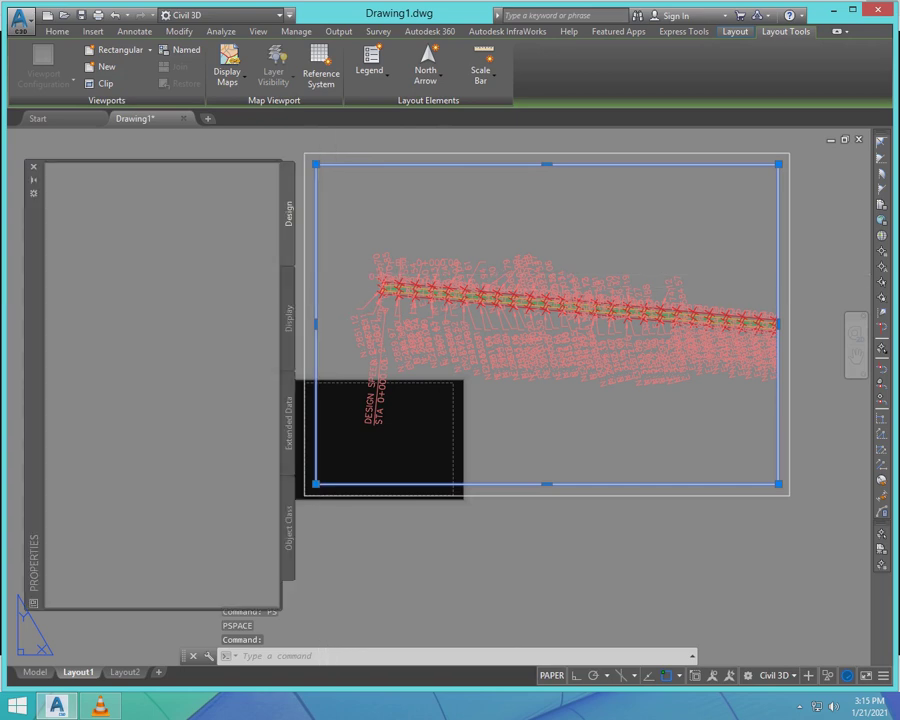
key(ctrl+1)
key(ctrl+1)
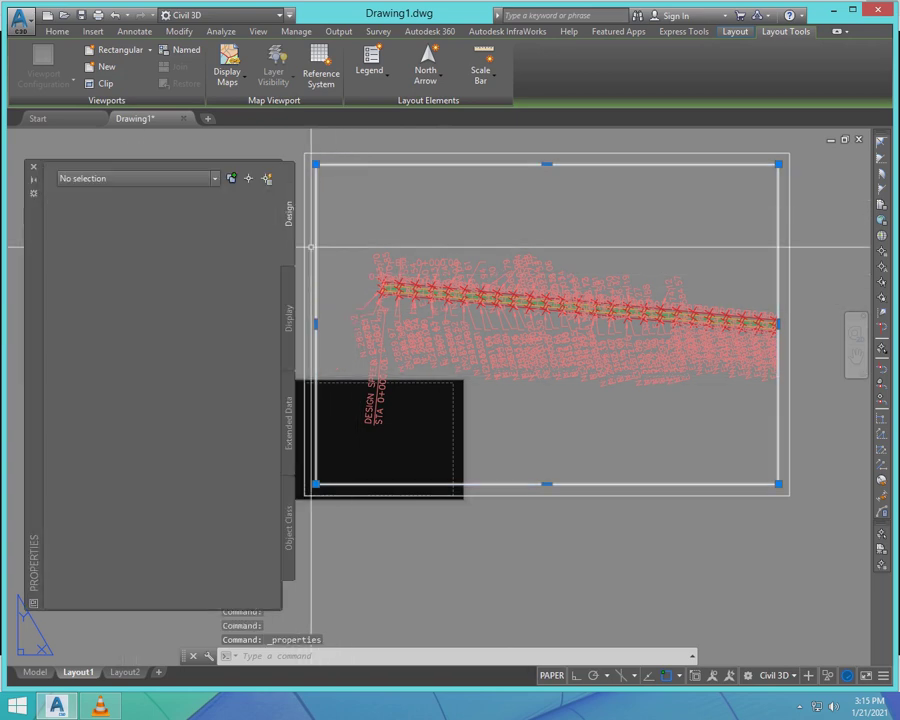
key(ctrl+1)
key(Escape)
click(321, 205)
click(307, 212)
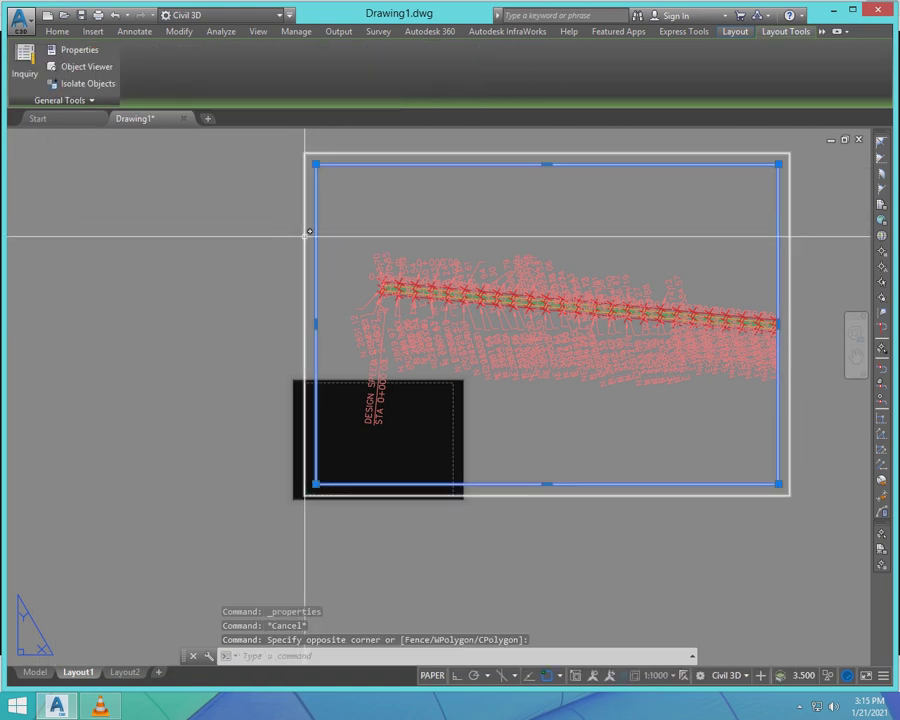
key(ctrl+1)
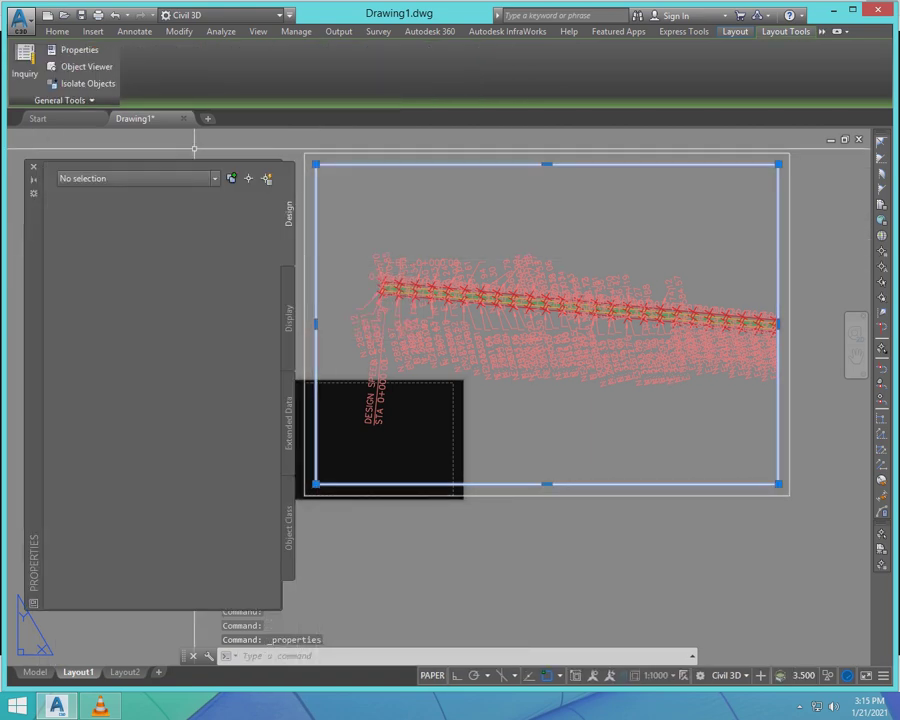
key(Escape)
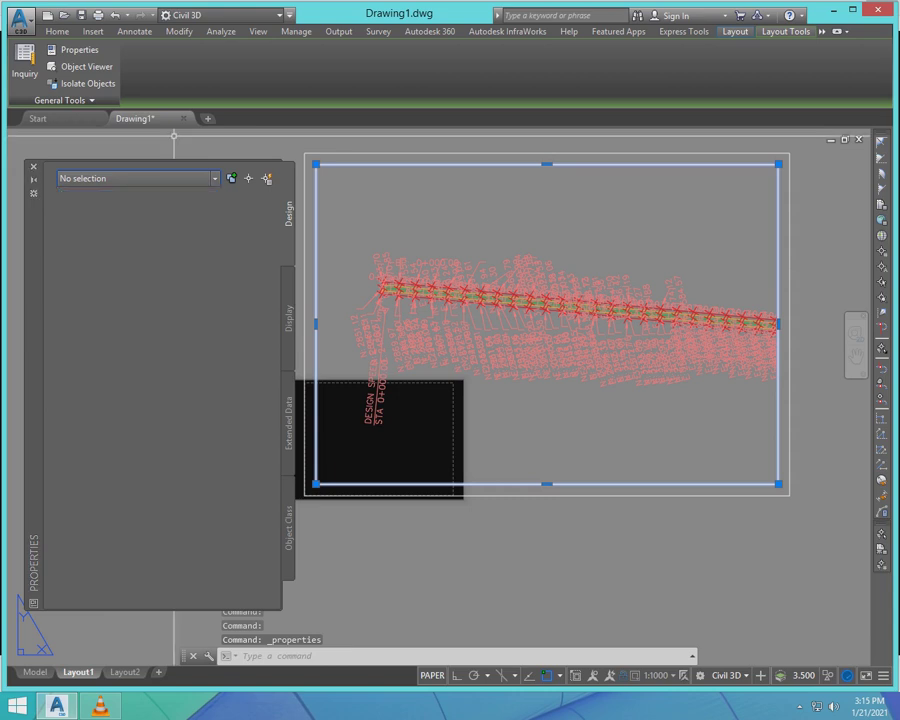
key(Escape)
click(33, 167)
- Lock the display of the Layout1 viewport by selecting the frames, filtering to Viewport and setting Display locked to Yes
click(361, 201)
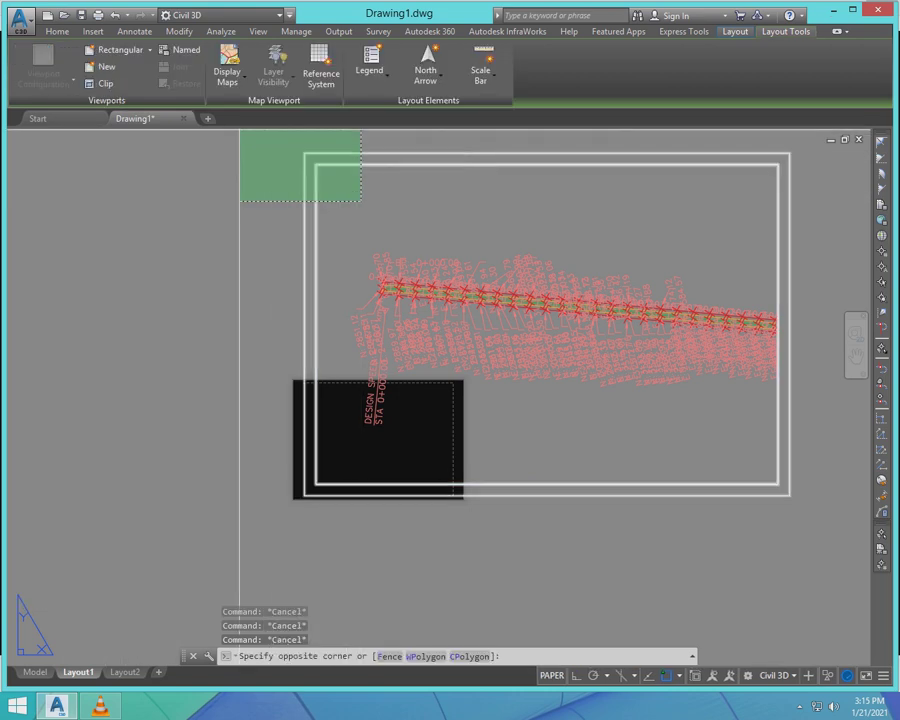
click(278, 135)
key(ctrl+1)
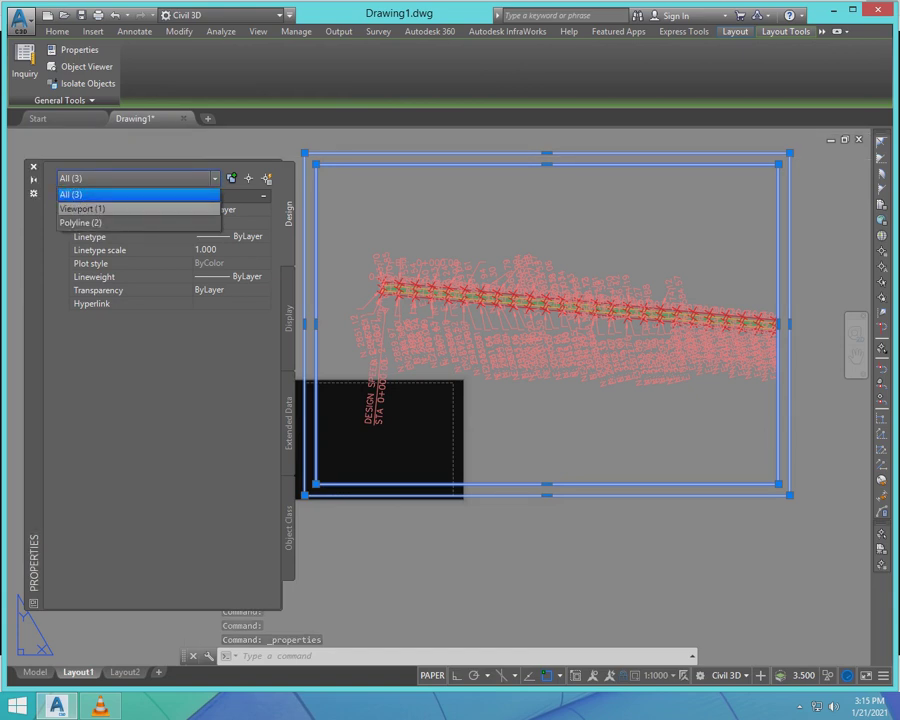
click(82, 208)
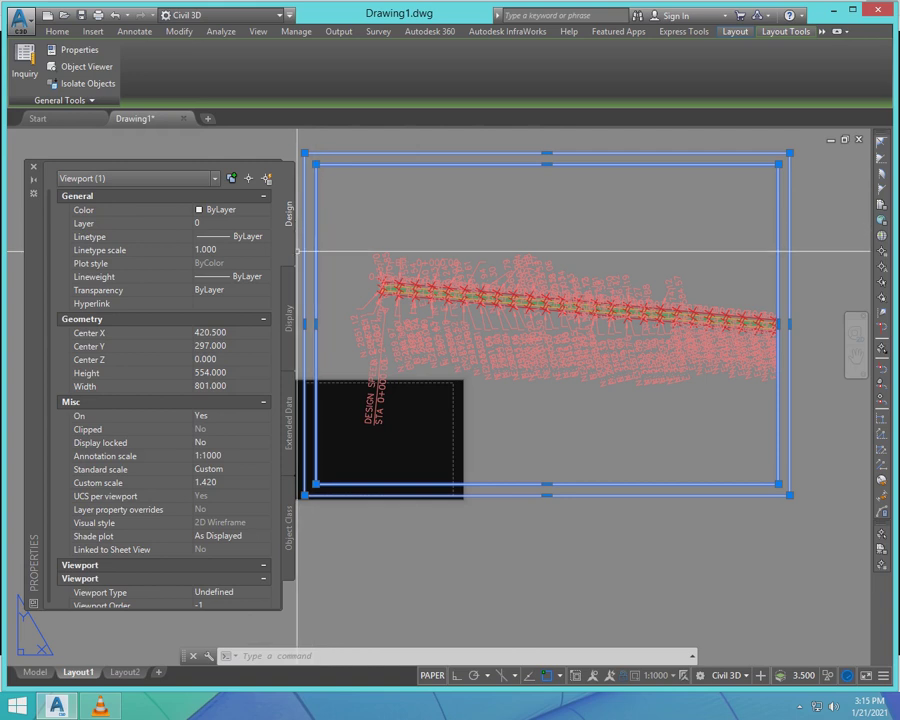
click(230, 442)
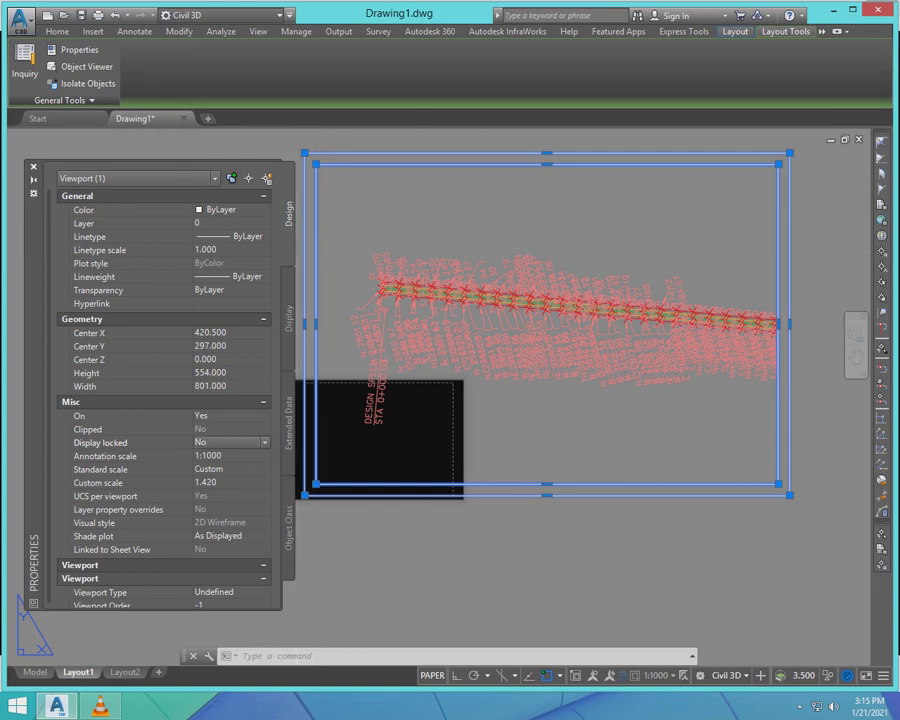
click(201, 455)
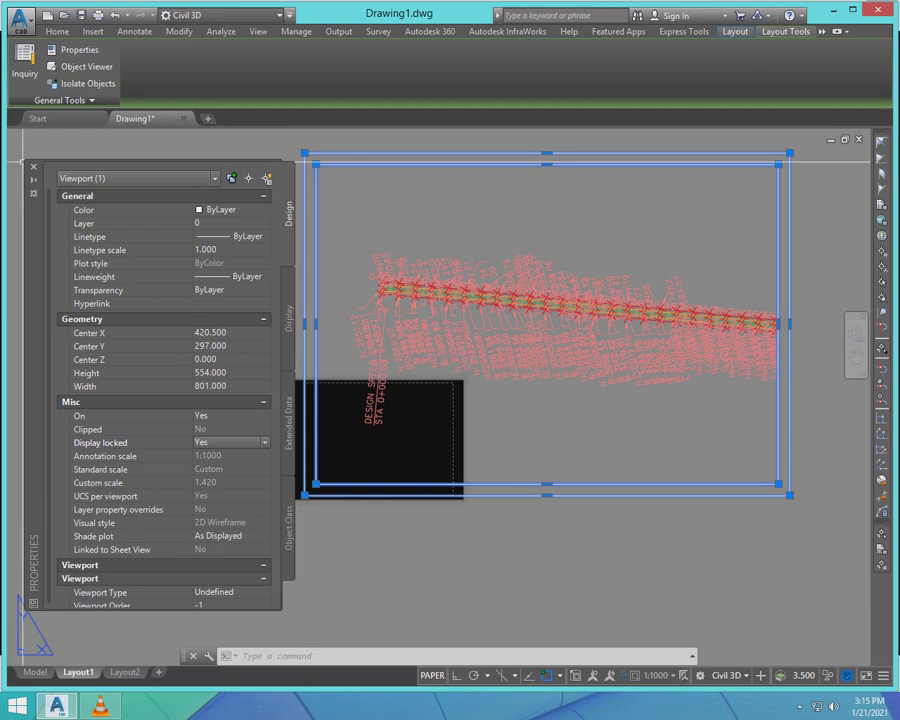
click(33, 166)
scroll(361, 267, up, 2)
key(Escape)
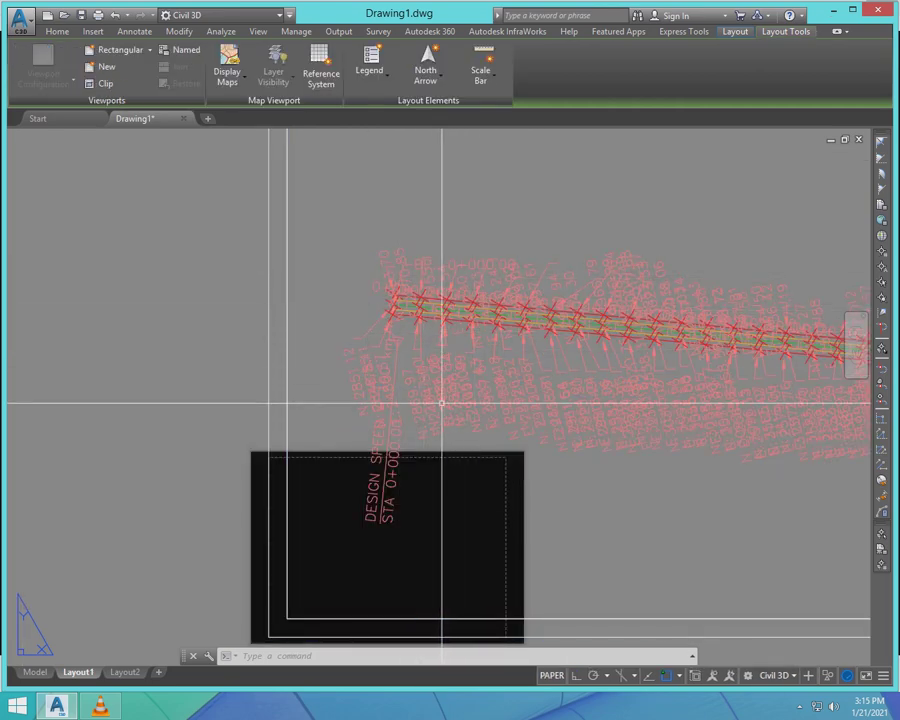
- Activate model space inside the locked viewport near the start of the alignment
scroll(442, 401, up, 2)
scroll(390, 320, down, 4)
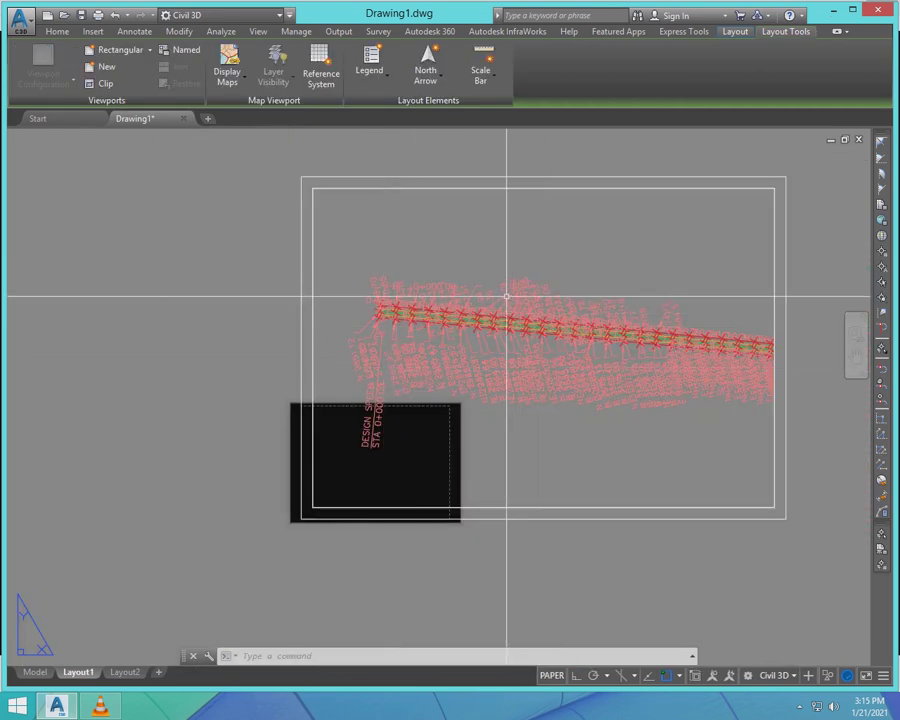
scroll(501, 303, up, 4)
text(s)
key(Return)
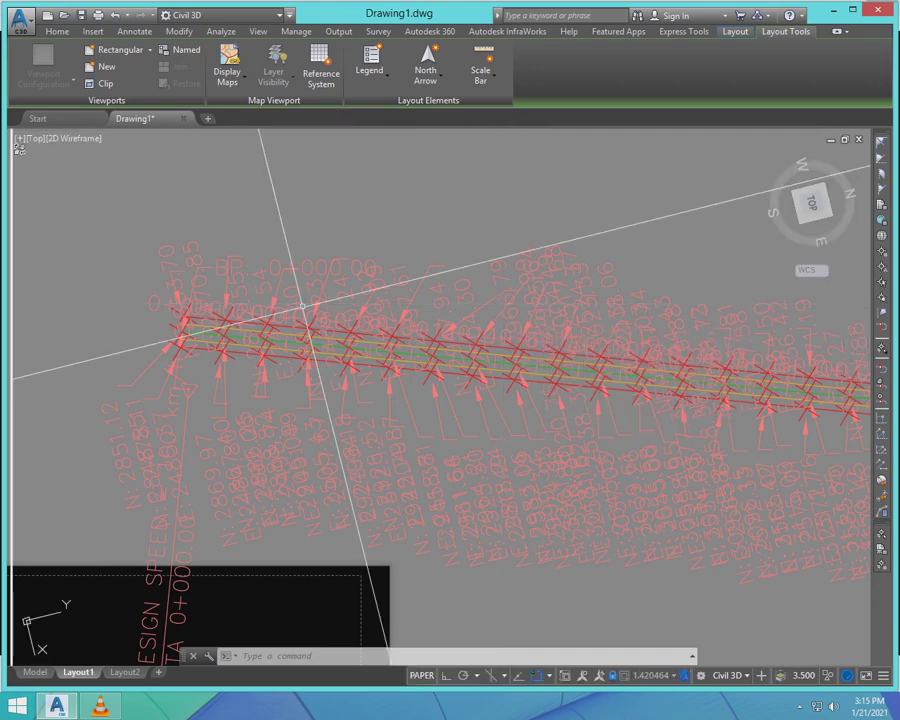
- Move the N: 2872.55, E: 2477.54 point label to the clear area above the BP: 0+000.00 label
click(237, 272)
click(235, 285)
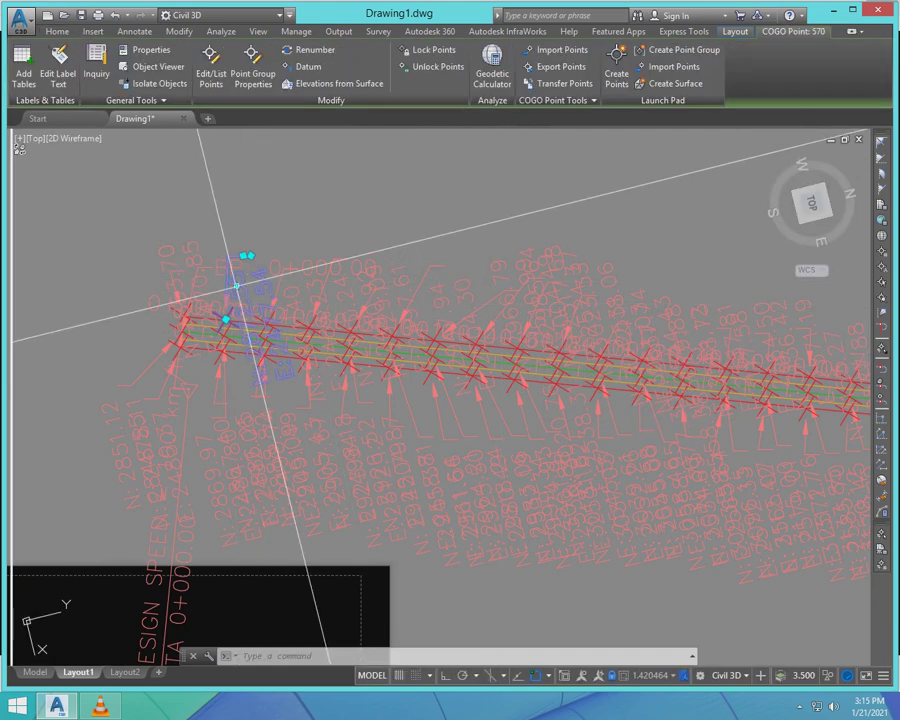
click(246, 255)
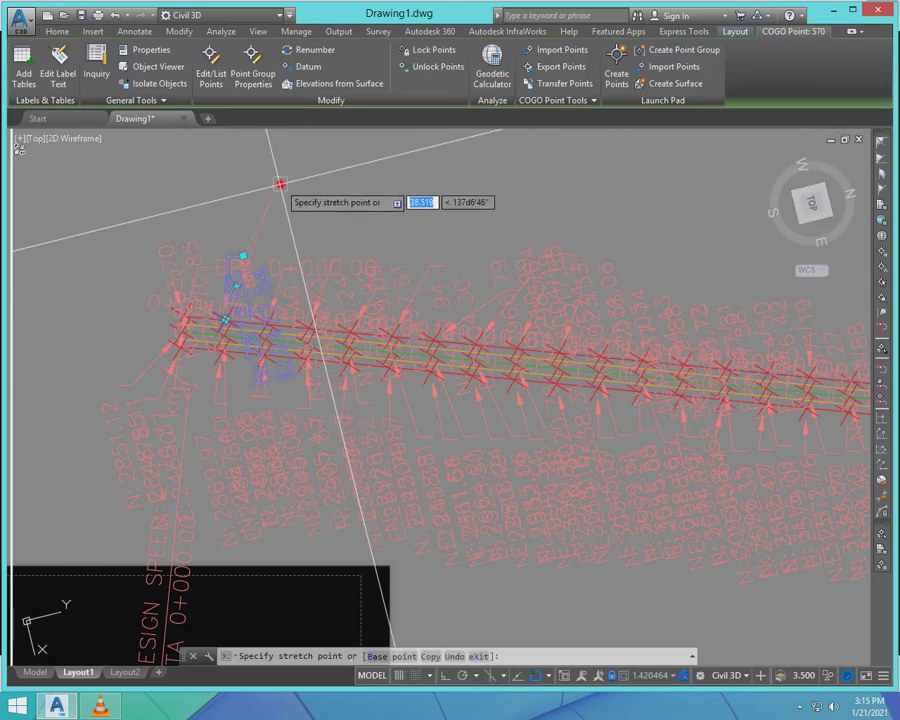
click(232, 255)
click(243, 255)
click(245, 255)
mouse_move(243, 256)
click(297, 282)
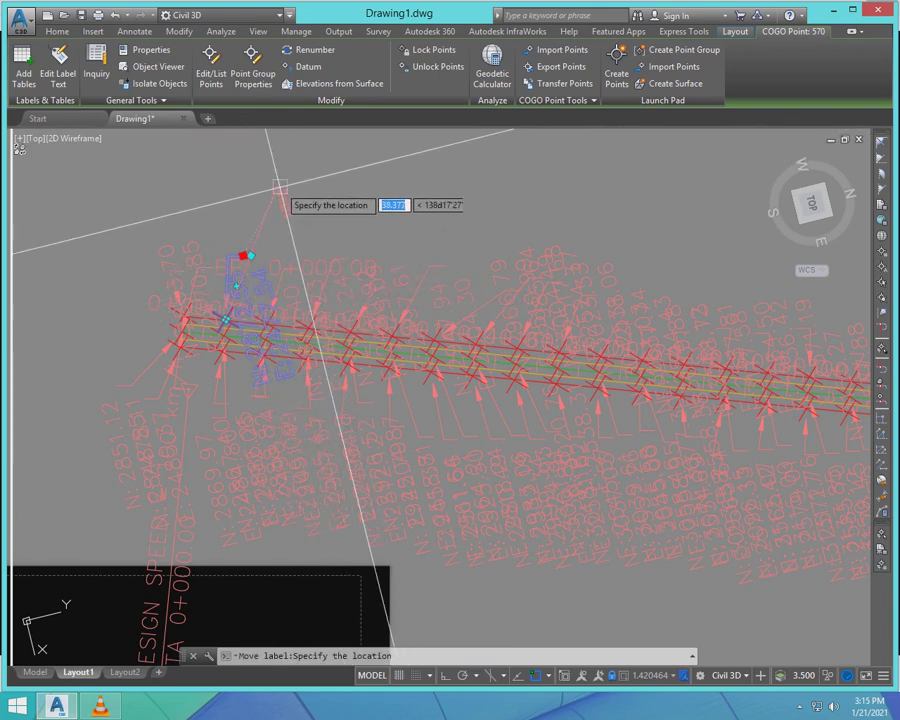
click(256, 206)
scroll(256, 215, up, 4)
scroll(261, 233, up, 2)
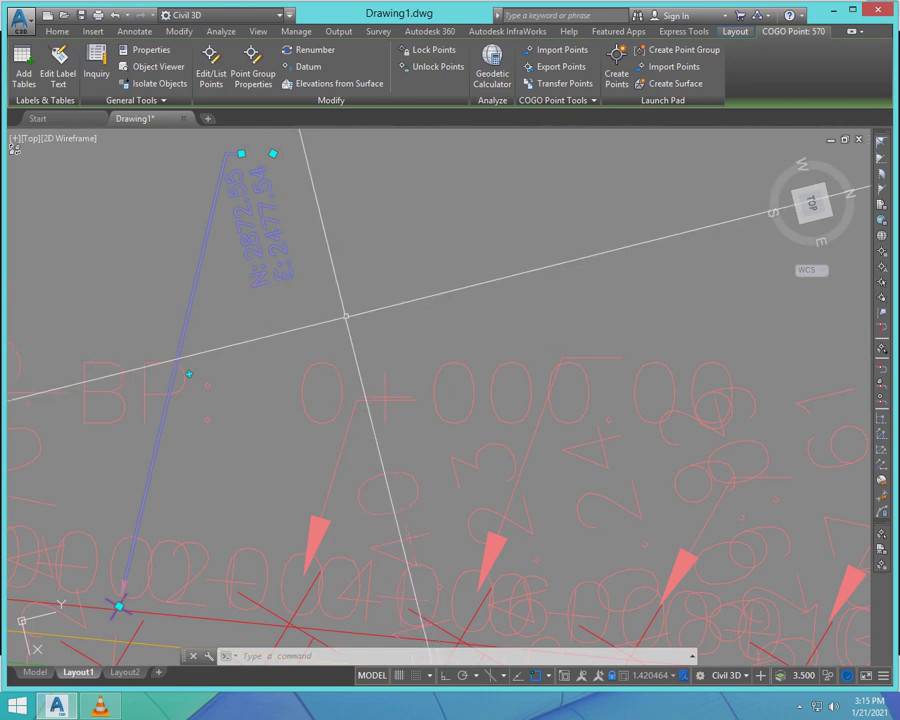
key(Escape)
click(292, 288)
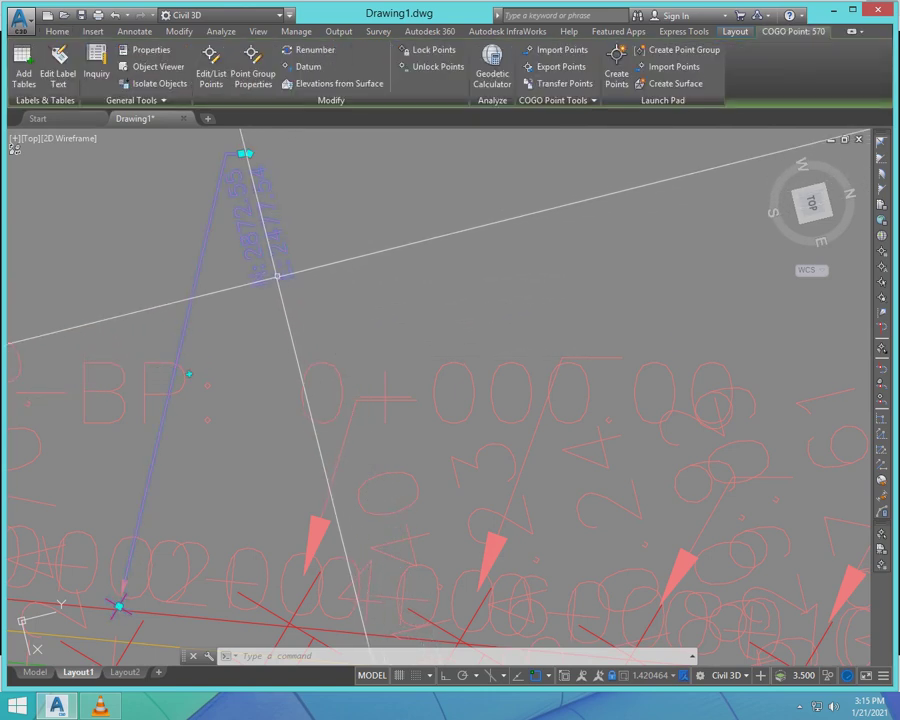
scroll(280, 236, down, 3)
key(Escape)
text(RO)
key(Return)
key(Escape)
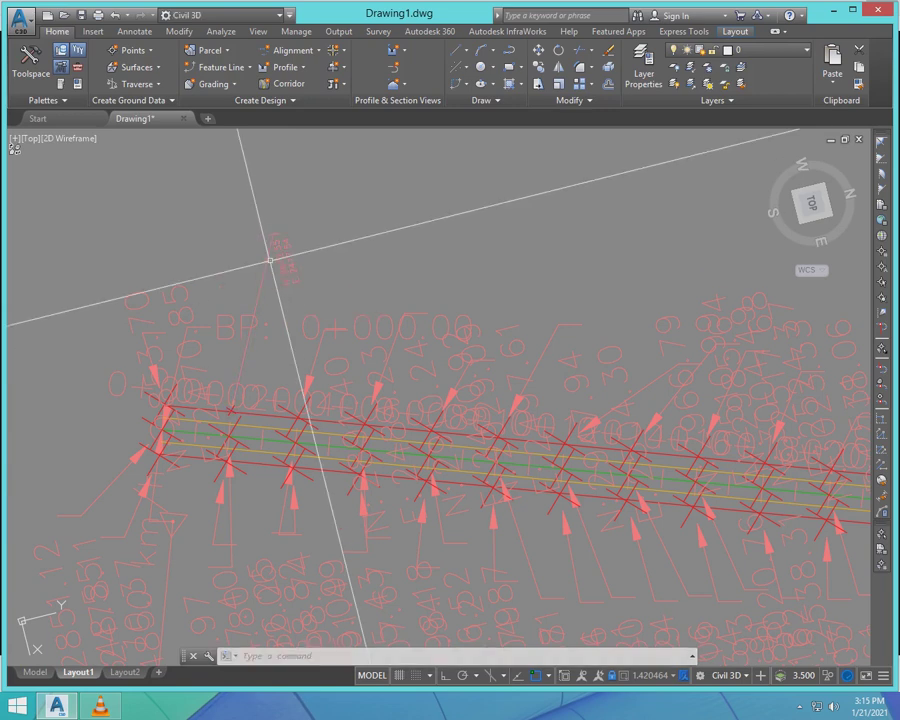
- Review the properties of the COGO point with the moved coordinate label, including its label rotation and style
click(292, 277)
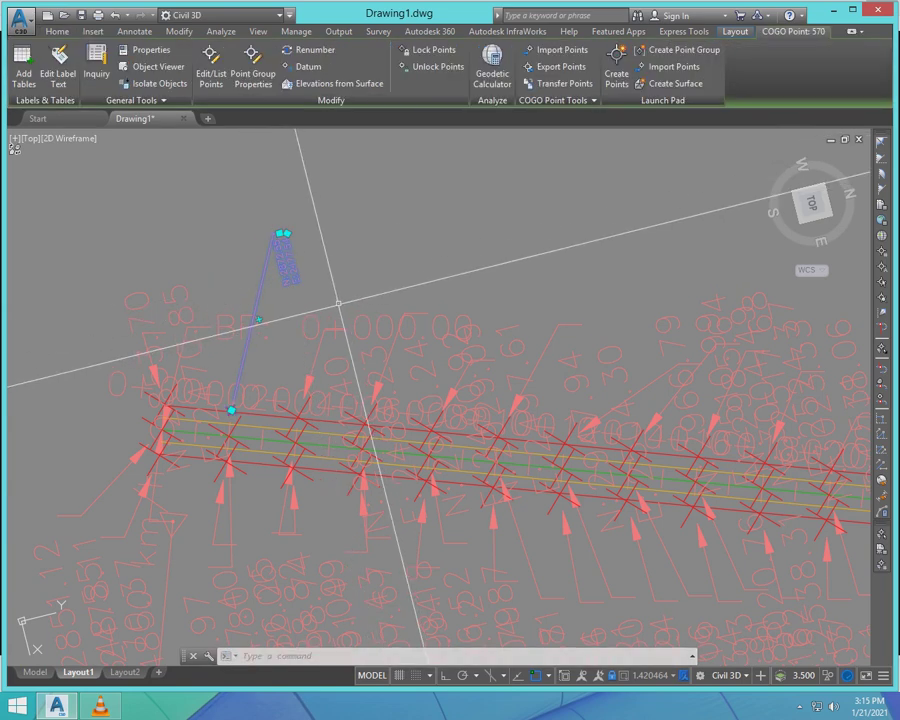
key(ctrl+1)
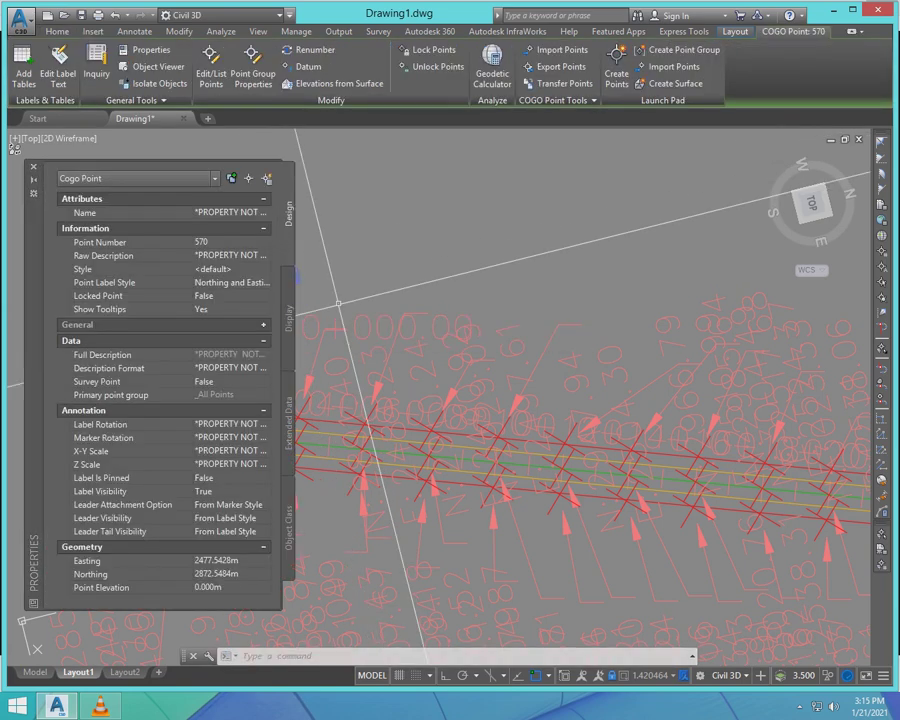
mouse_move(338, 302)
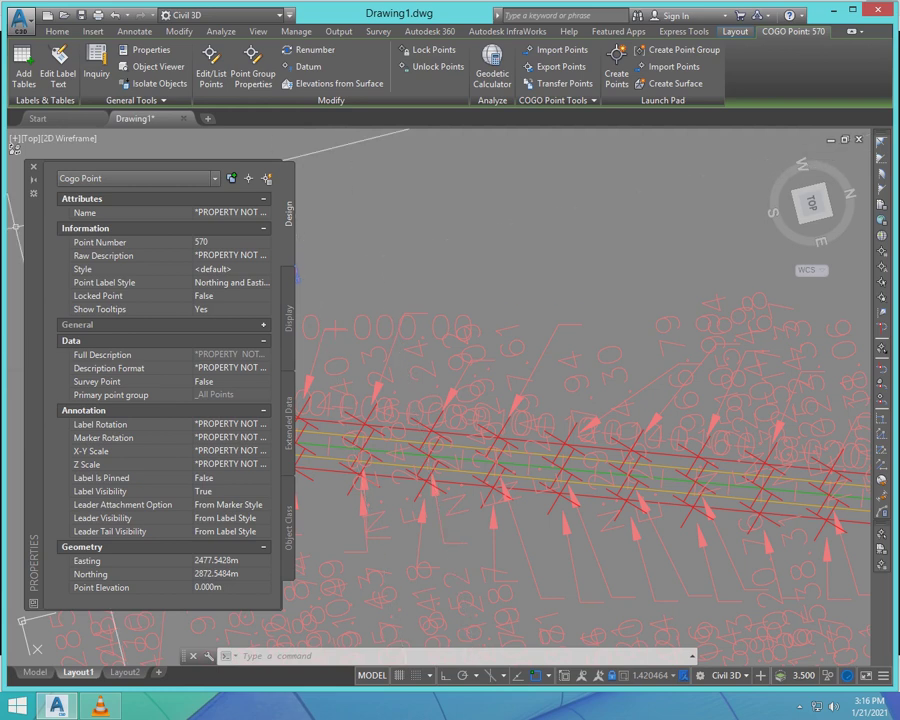
click(33, 167)
key(Escape)
key(Escape)
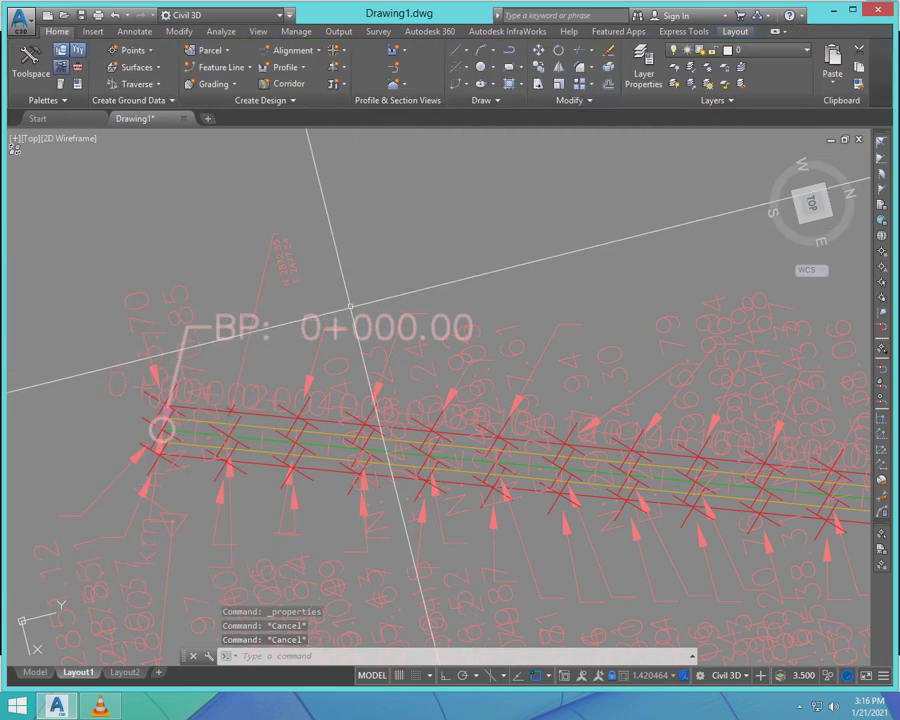
click(284, 237)
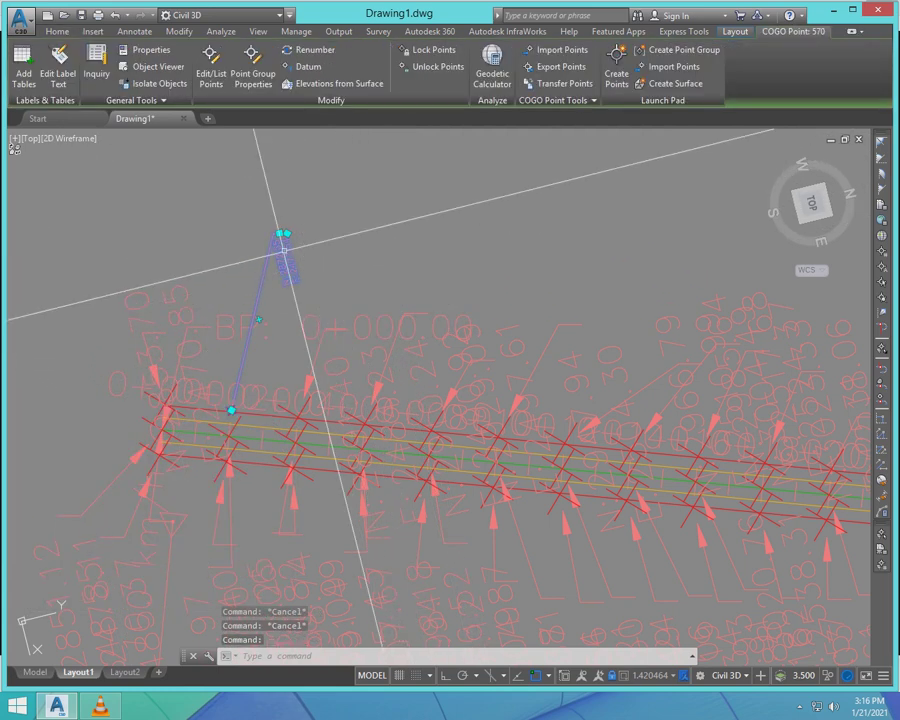
scroll(283, 238, up, 3)
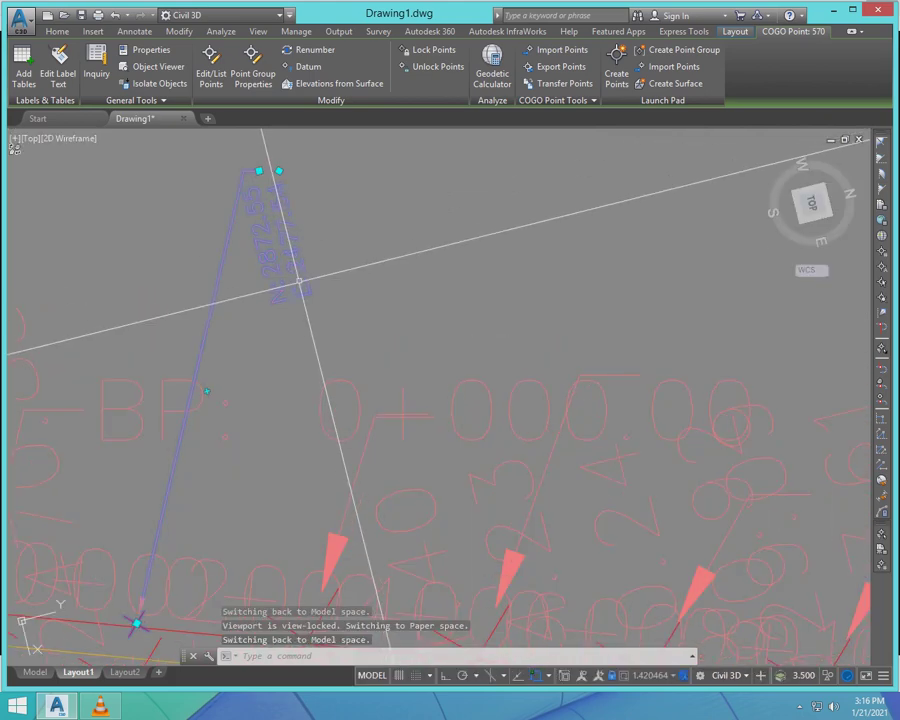
scroll(295, 220, down, 1)
key(Escape)
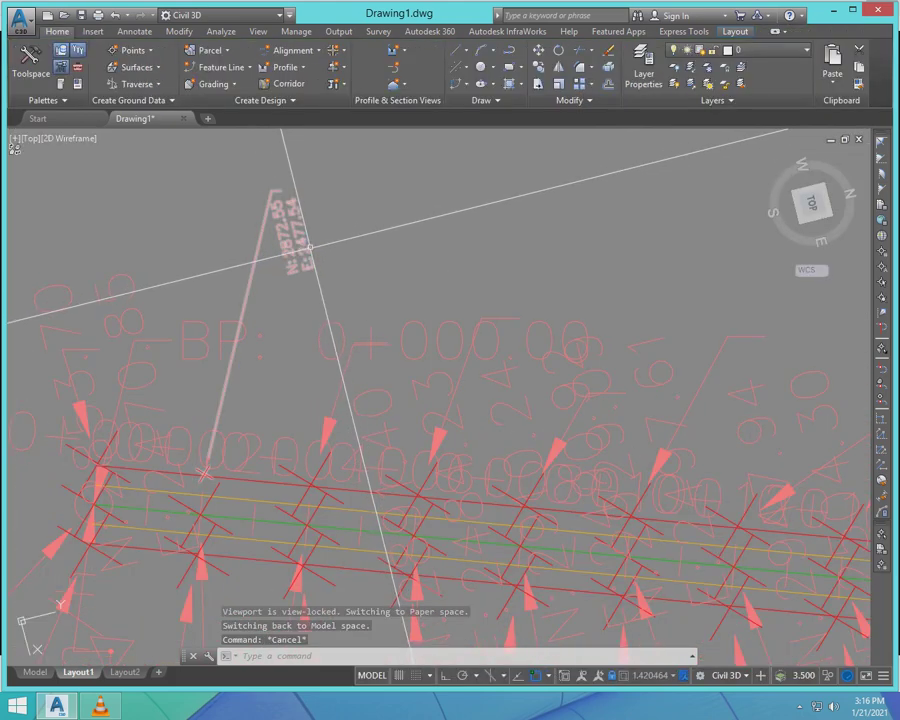
click(289, 191)
click(285, 191)
key(Escape)
key(Escape)
- Examine the annotation and geometry properties of the COGO point whose coordinate label sits above the BP: 0+000.00 label
click(295, 255)
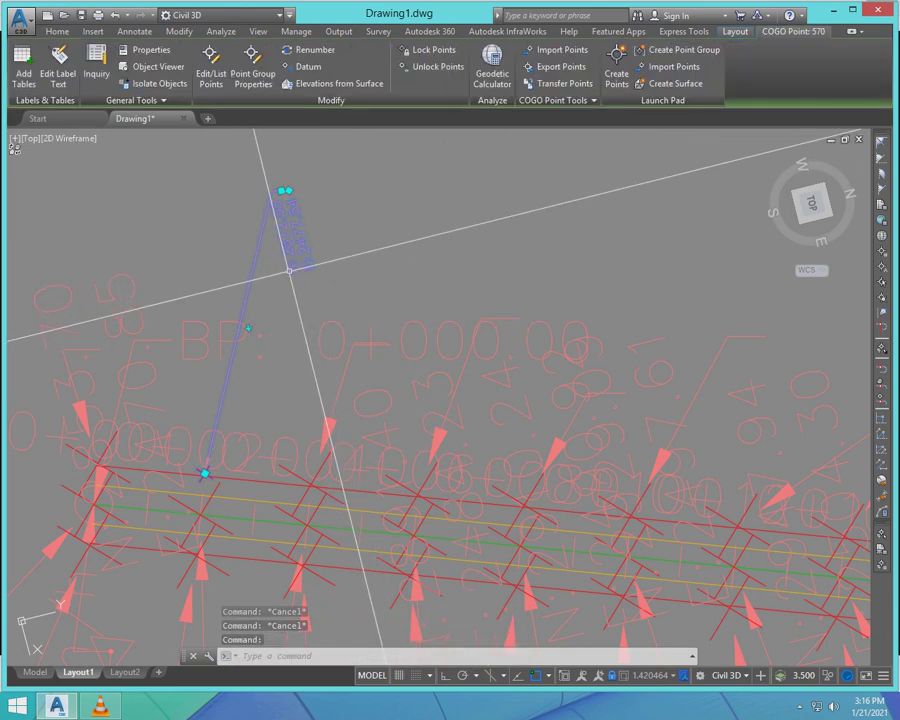
right_click(305, 240)
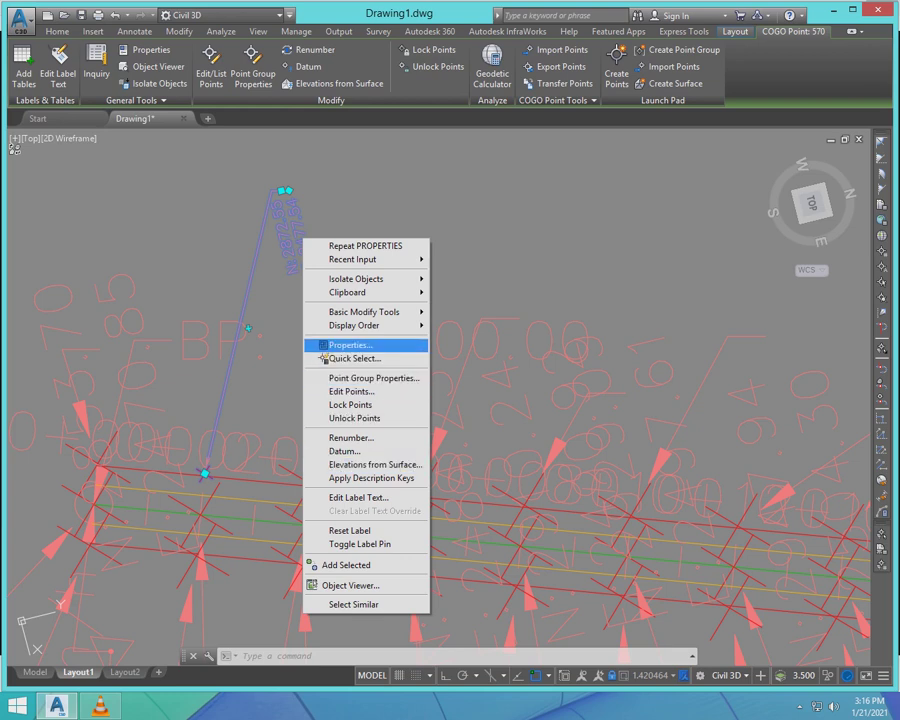
click(345, 345)
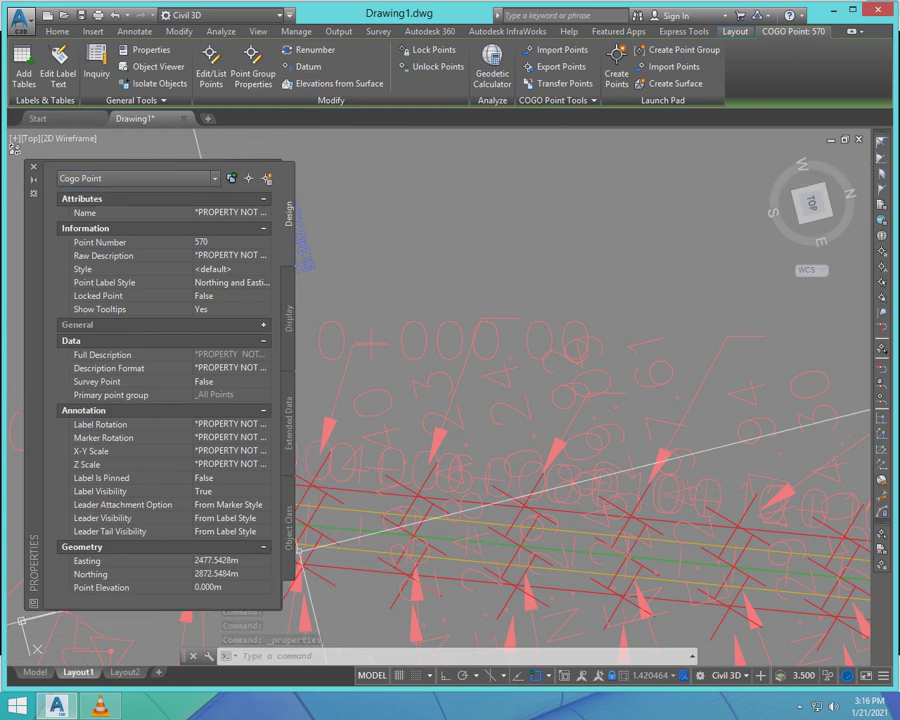
scroll(14, 244, down, 3)
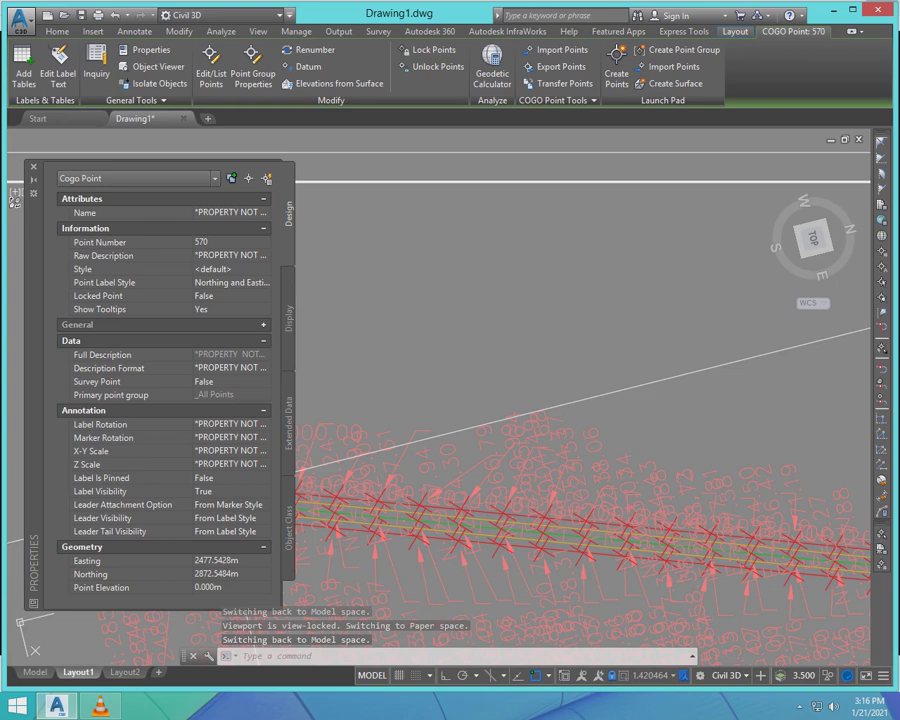
click(33, 167)
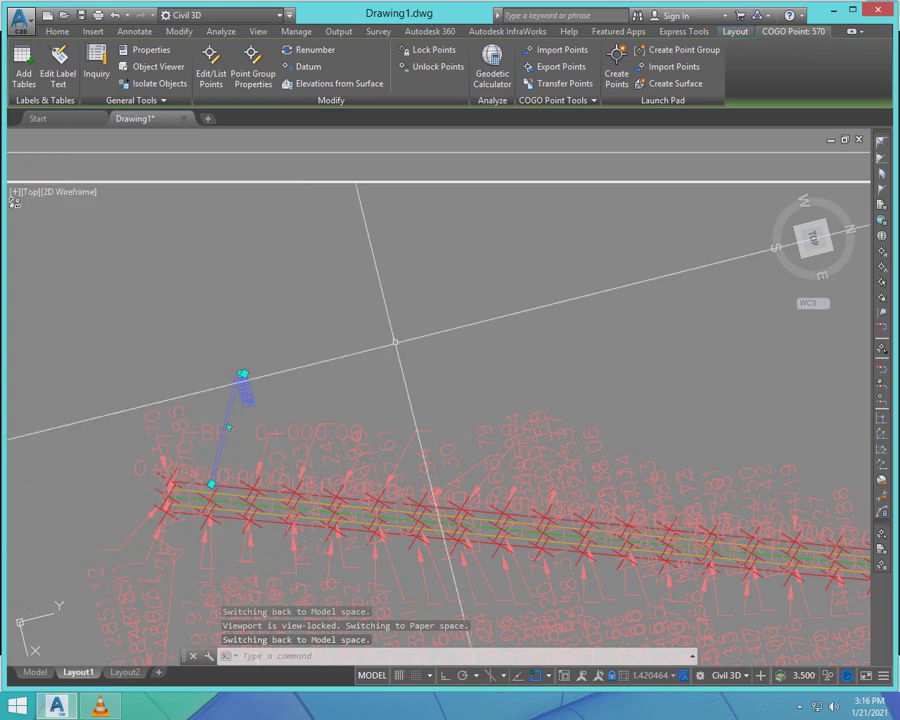
scroll(120, 392, up, 4)
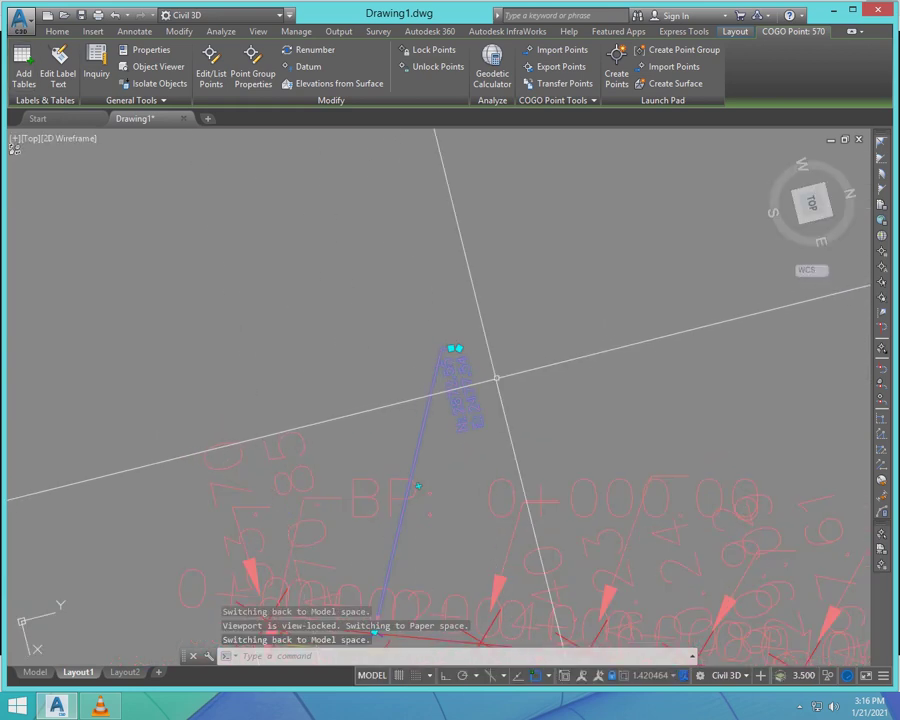
key(Escape)
key(Escape)
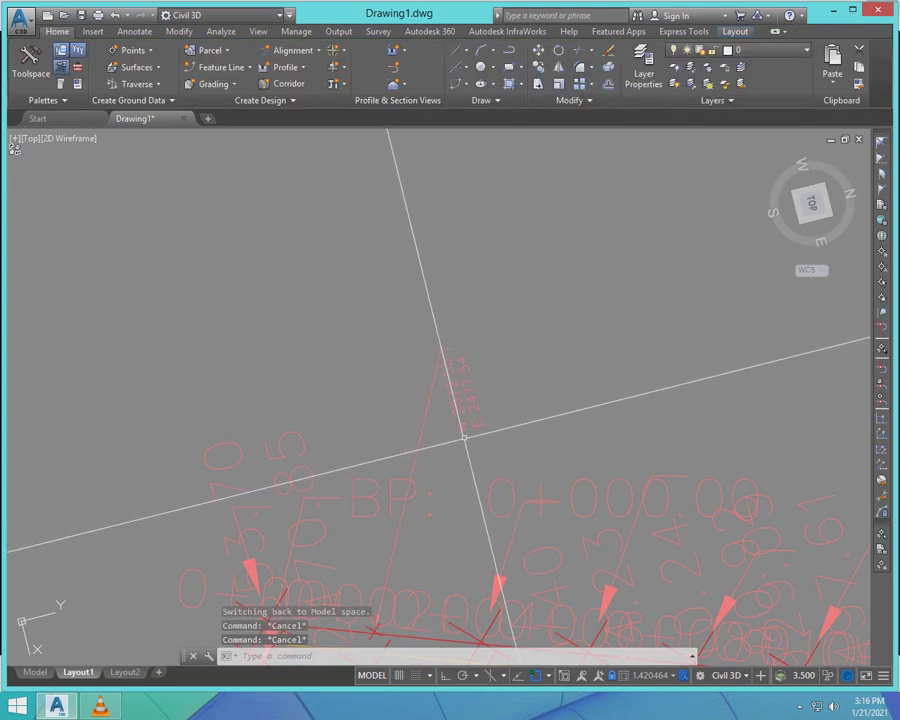
click(458, 414)
click(452, 349)
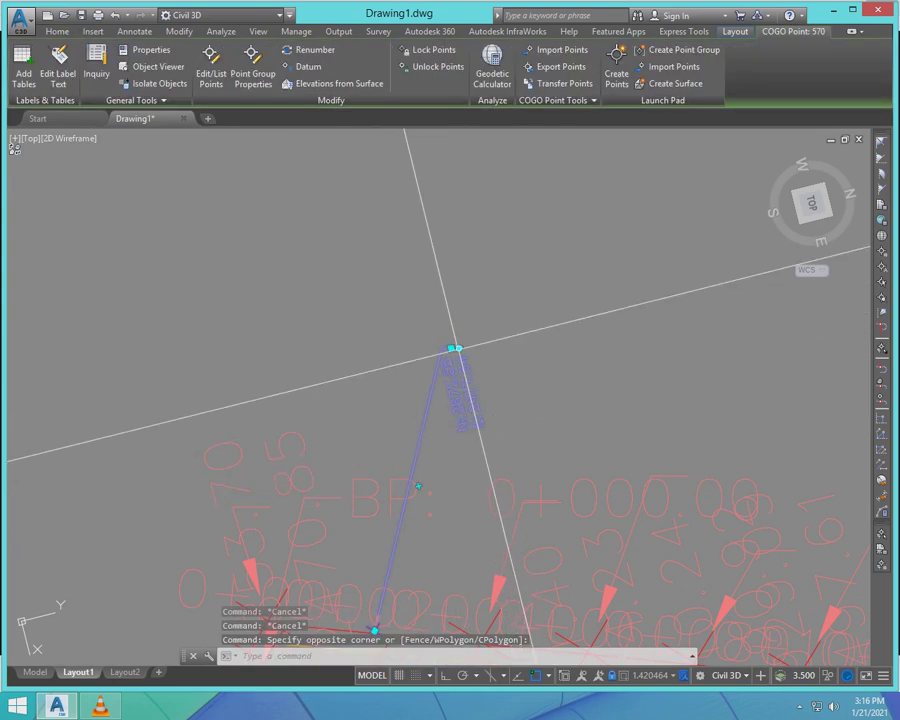
click(452, 348)
key(Escape)
key(Escape)
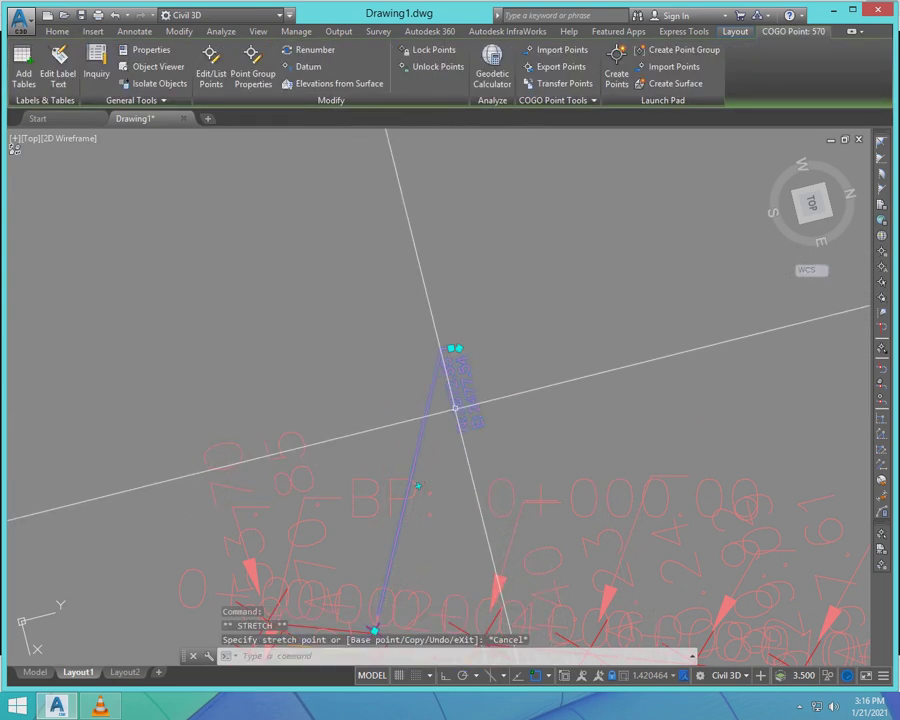
- Try to assign elevations from a surface to the COGO point with the moved coordinate label
click(455, 410)
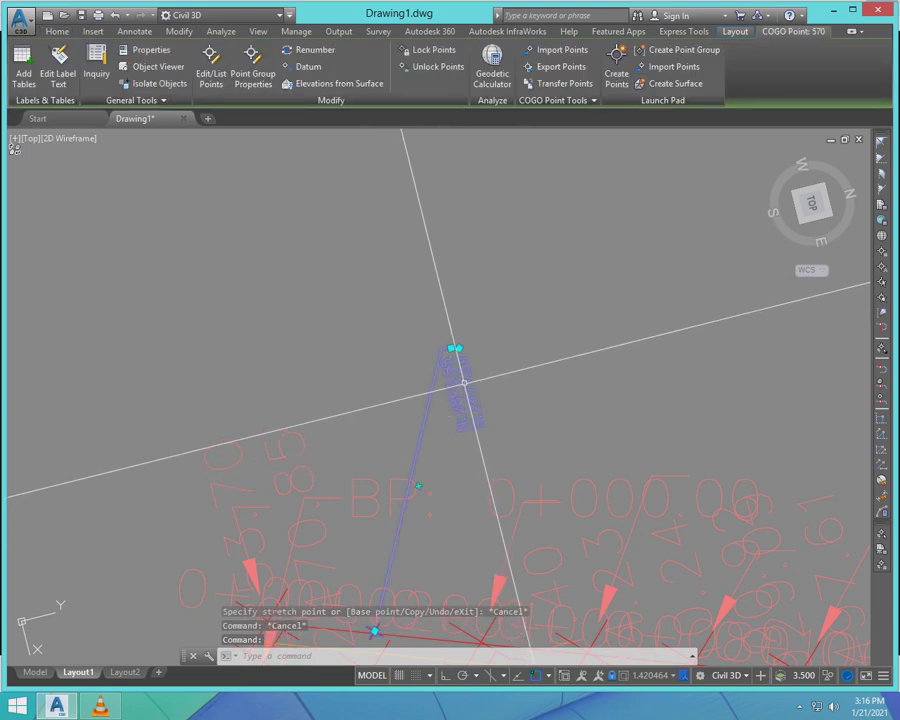
right_click(463, 357)
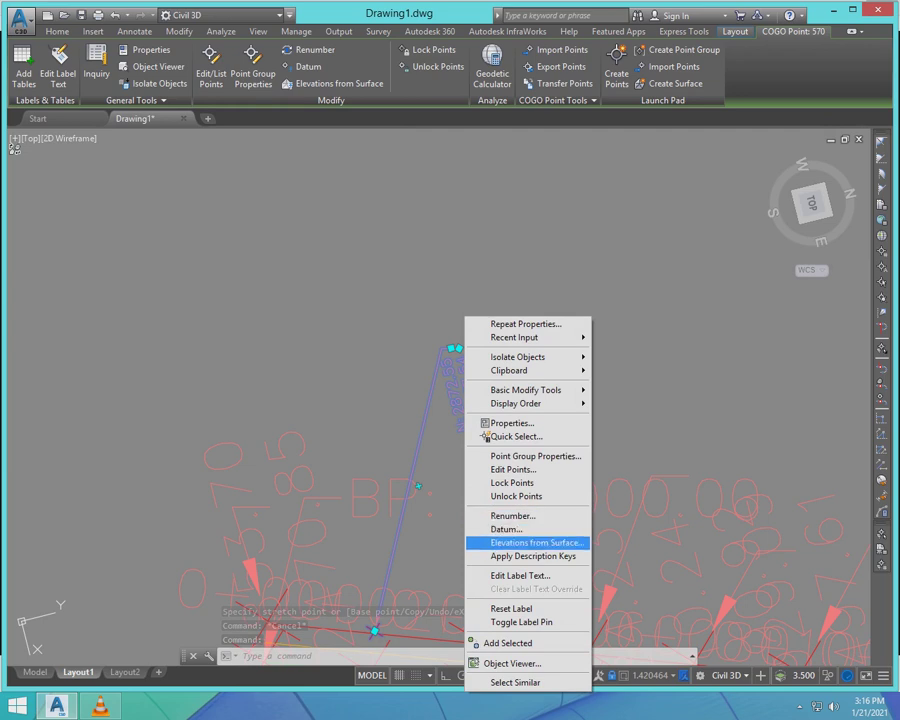
click(527, 542)
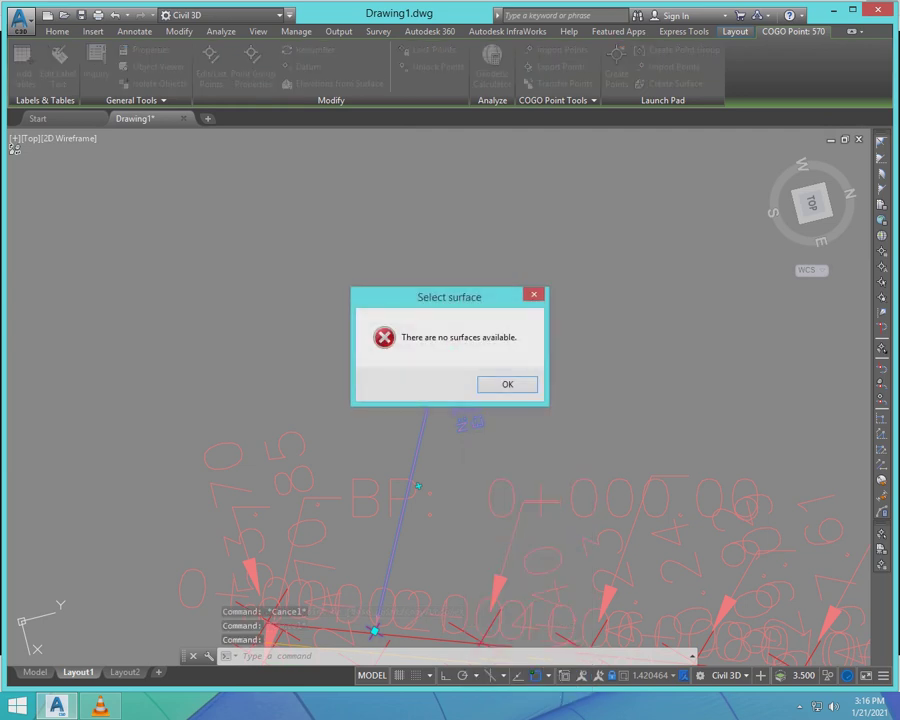
key(Return)
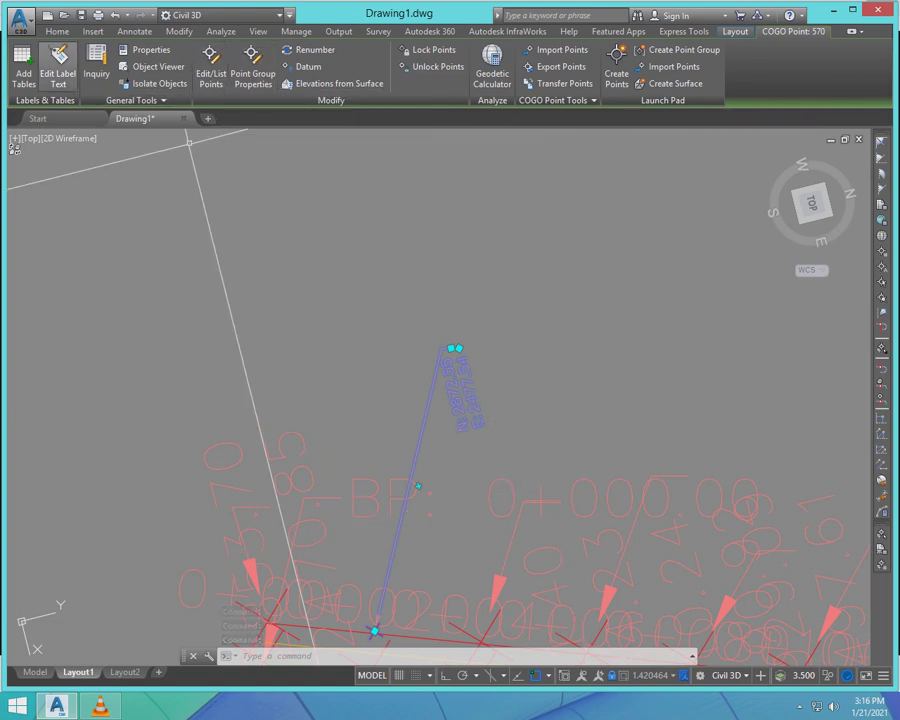
- Examine the format settings and available properties of the COGO point's label text in the Text Component Editor
click(58, 62)
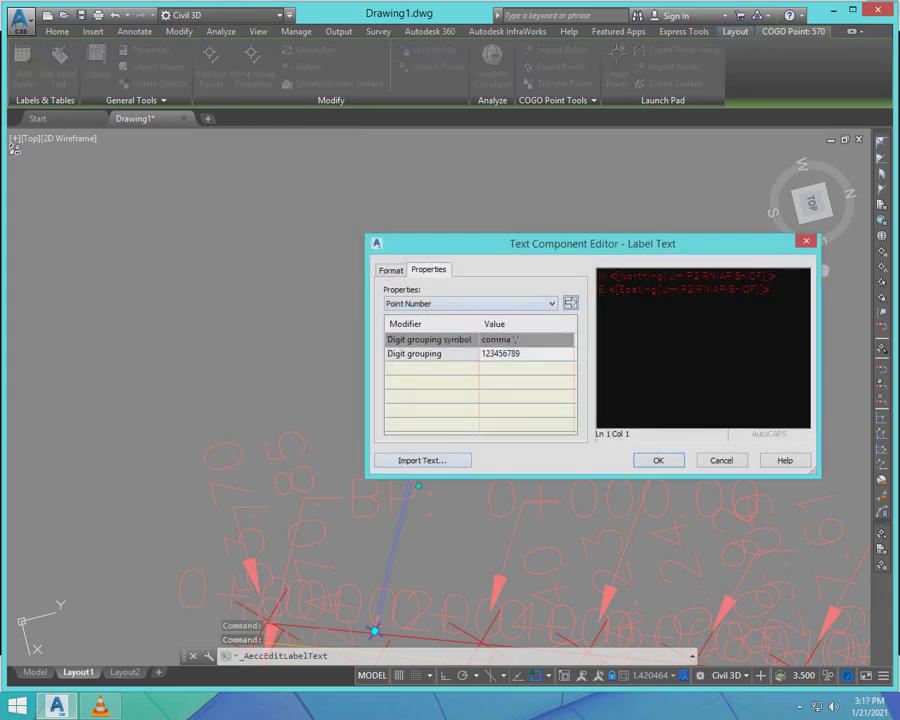
click(391, 270)
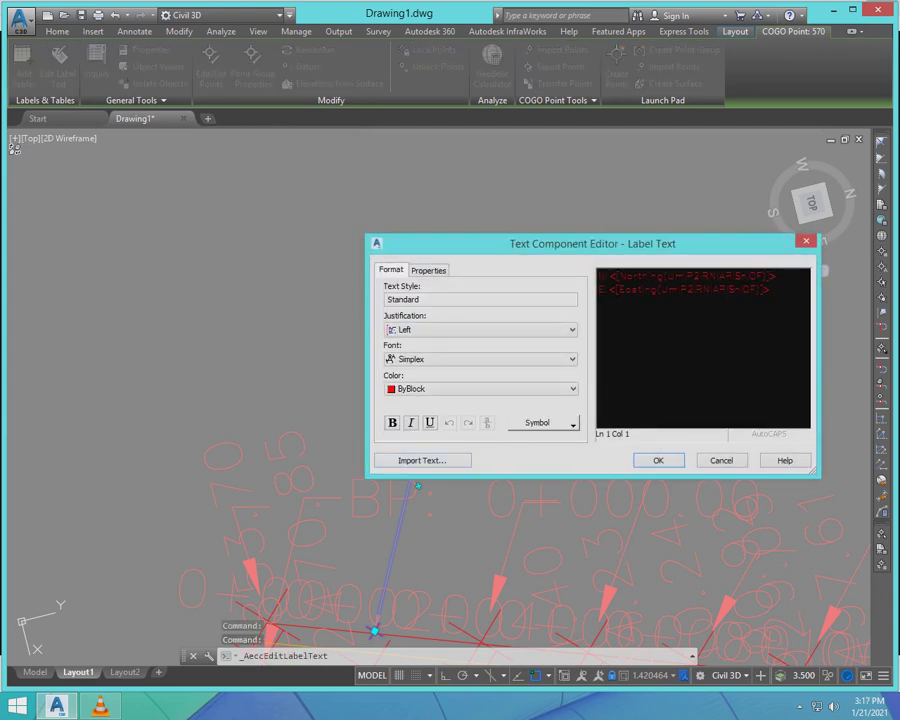
click(480, 388)
click(460, 402)
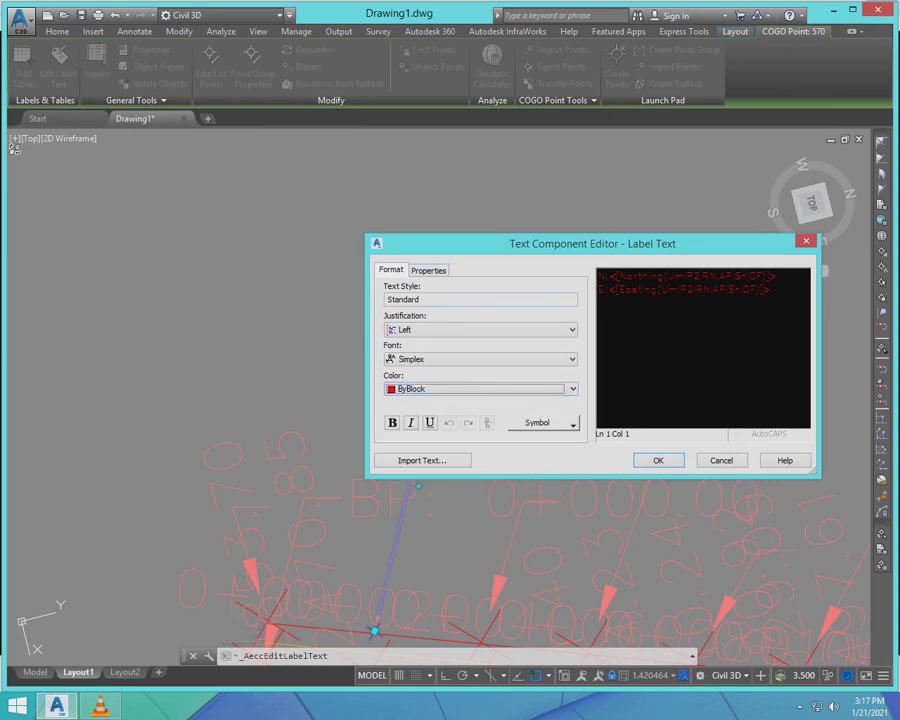
click(428, 270)
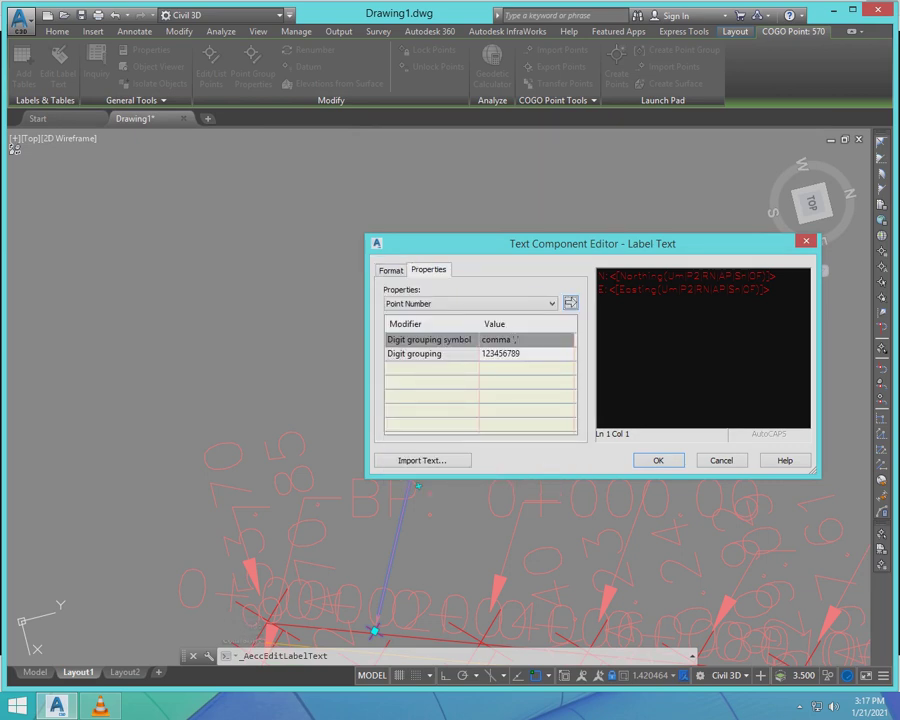
click(470, 303)
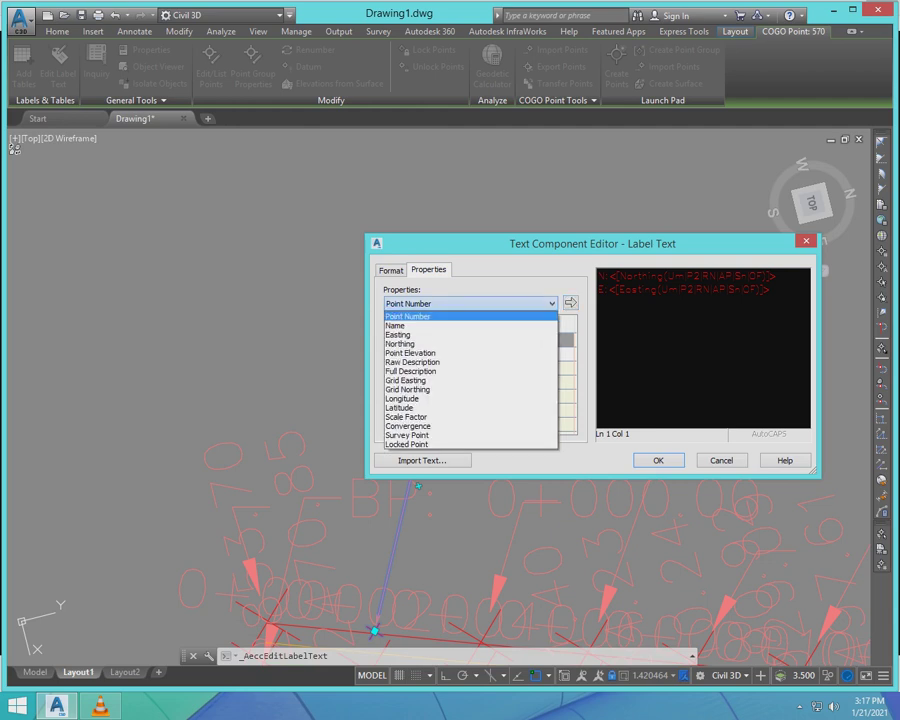
key(Return)
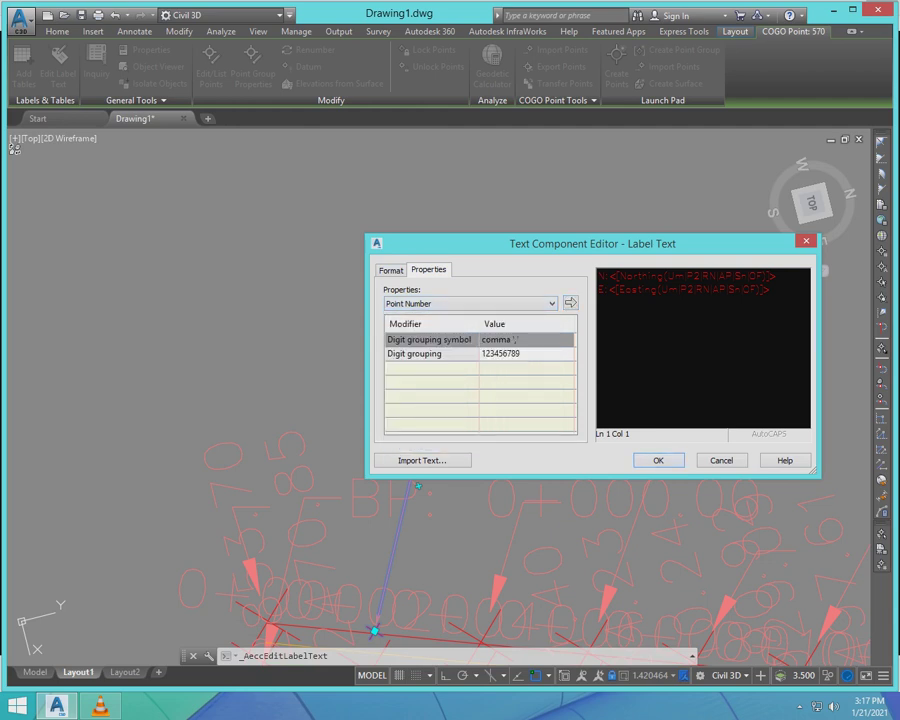
click(391, 270)
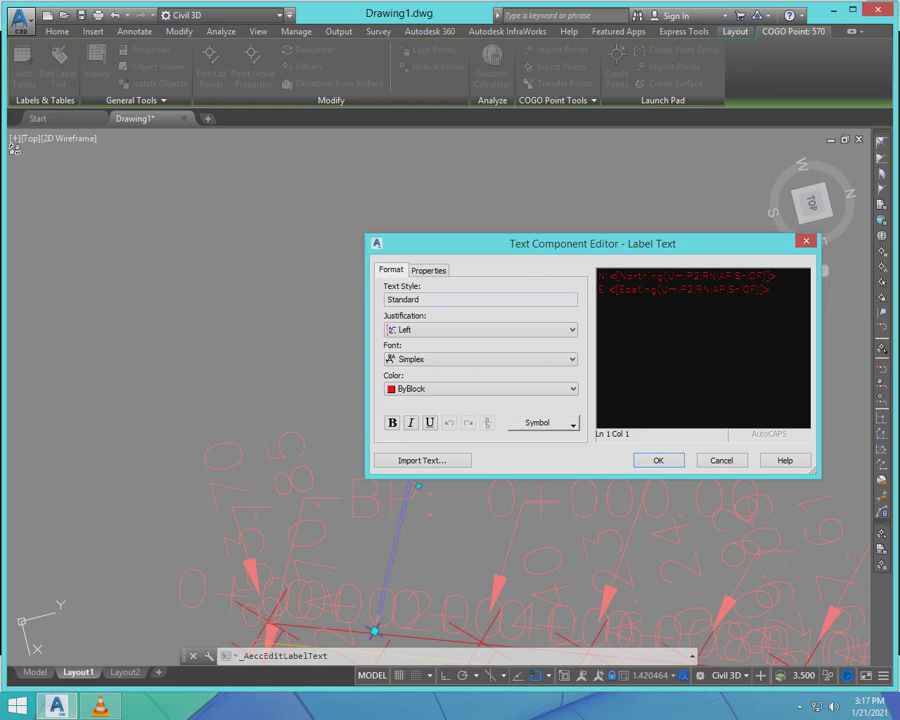
key(Return)
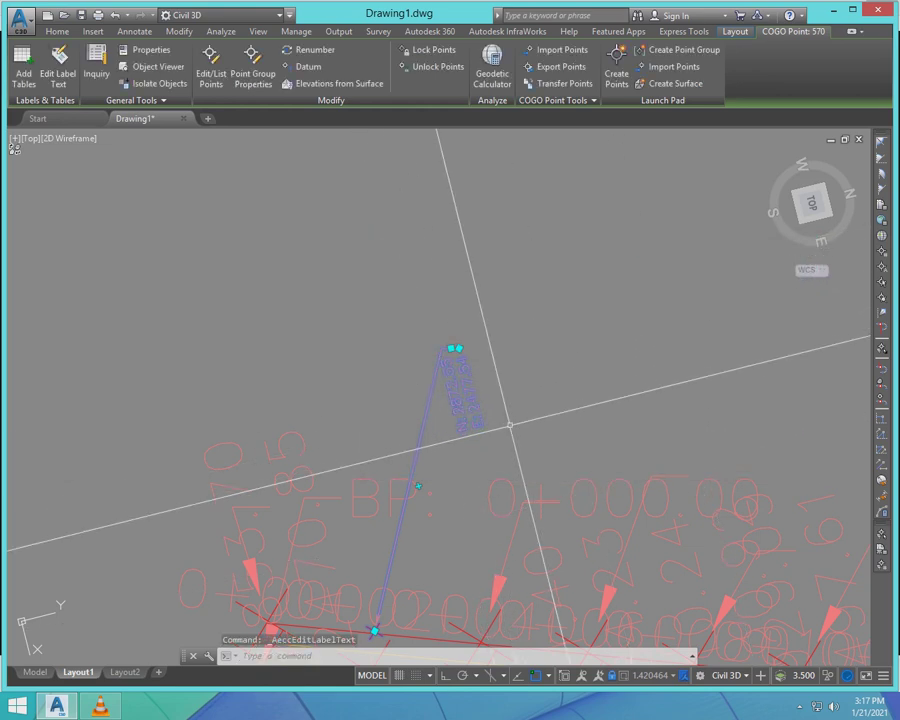
key(Escape)
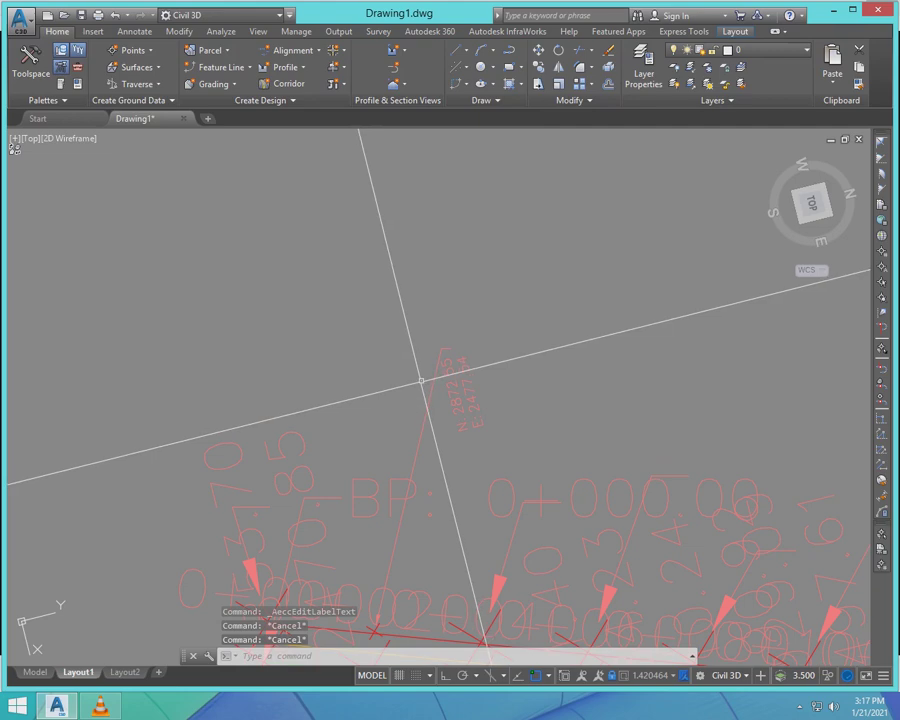
- Switch to model space and check the available editing options for the point label N: 3171.54 beside the road
click(35, 672)
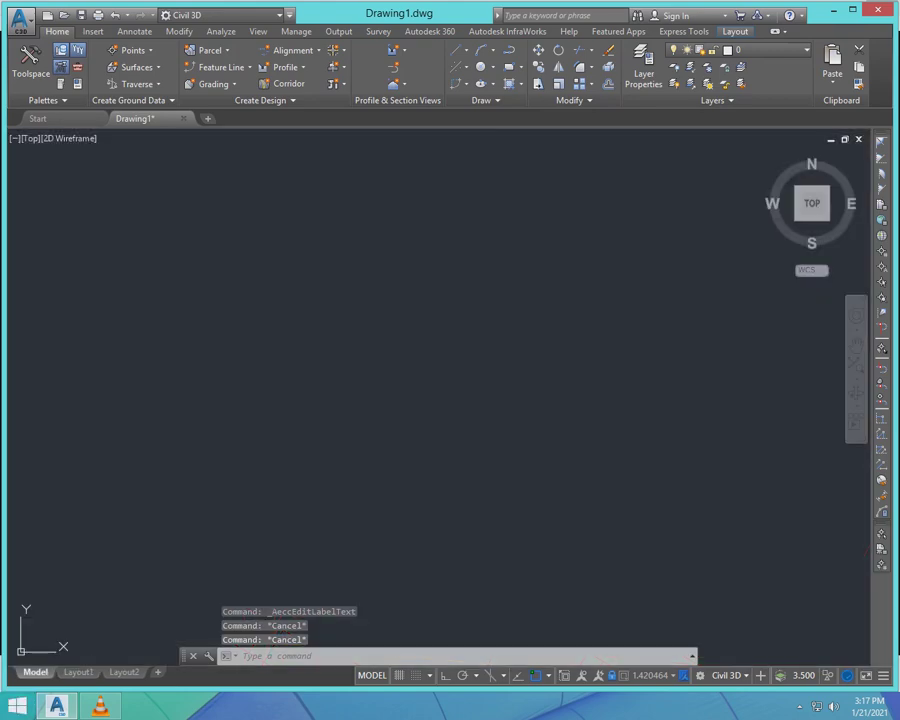
scroll(426, 358, down, 3)
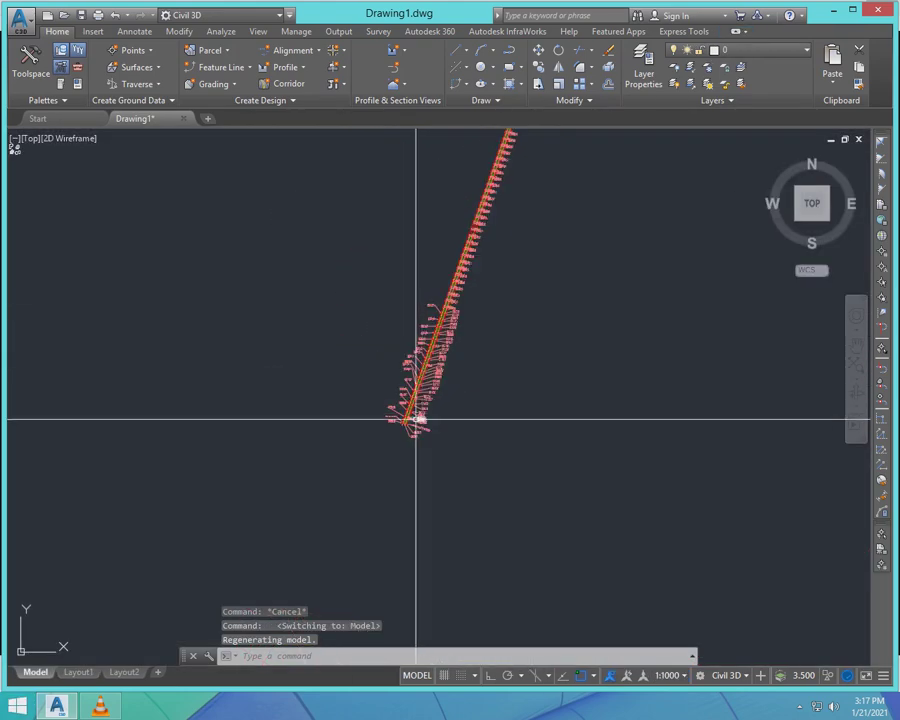
scroll(422, 358, up, 3)
scroll(426, 369, down, 3)
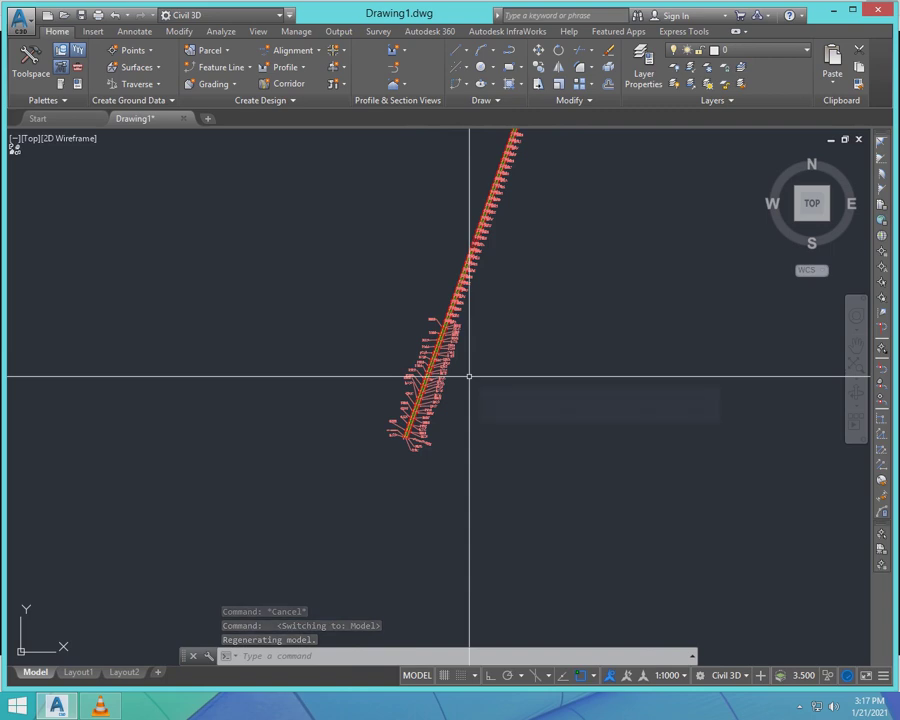
scroll(472, 385, up, 6)
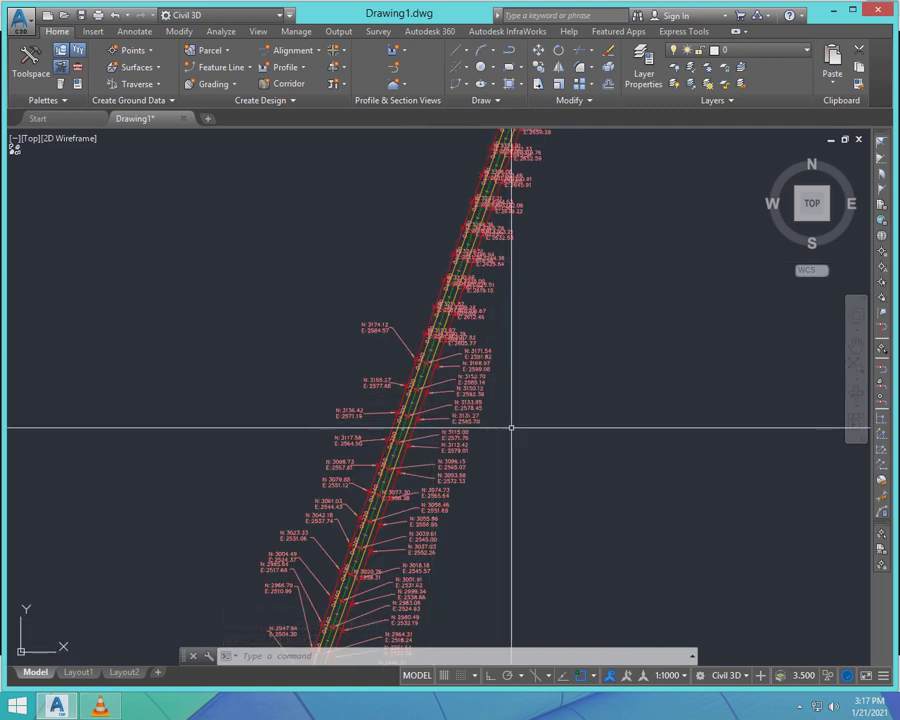
click(473, 358)
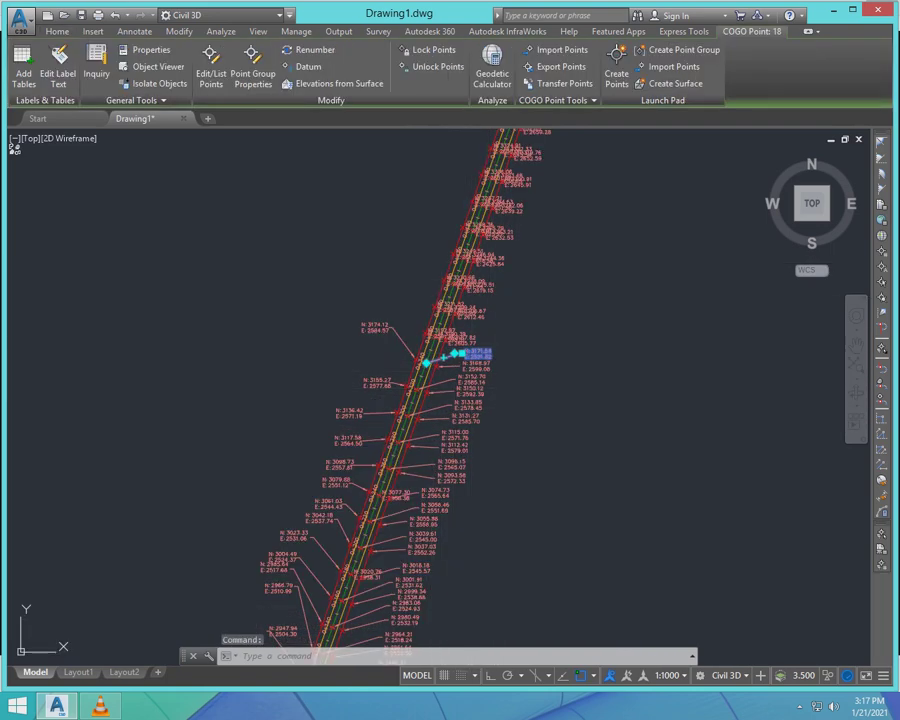
right_click(471, 317)
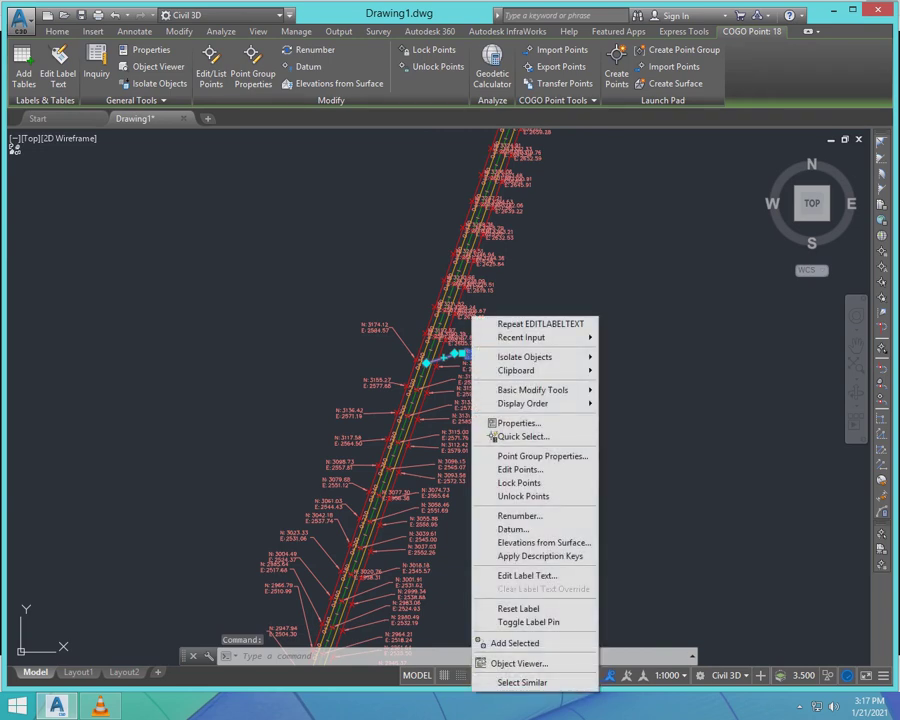
key(Escape)
key(Escape)
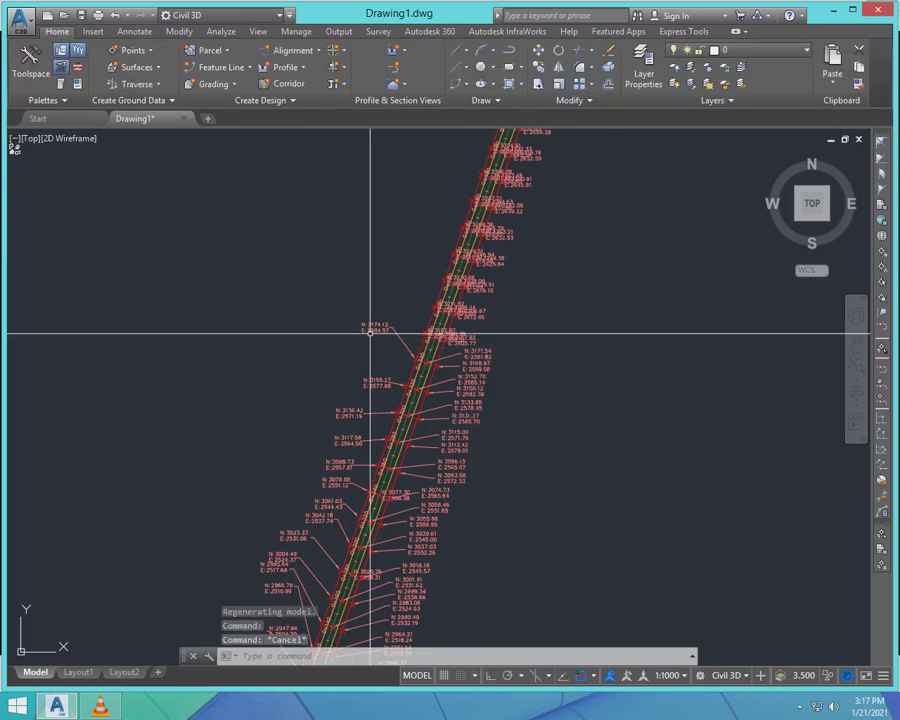
- Review the properties of the COGO point labelled N: 3174.12, and deselect the point
click(375, 327)
key(ctrl+1)
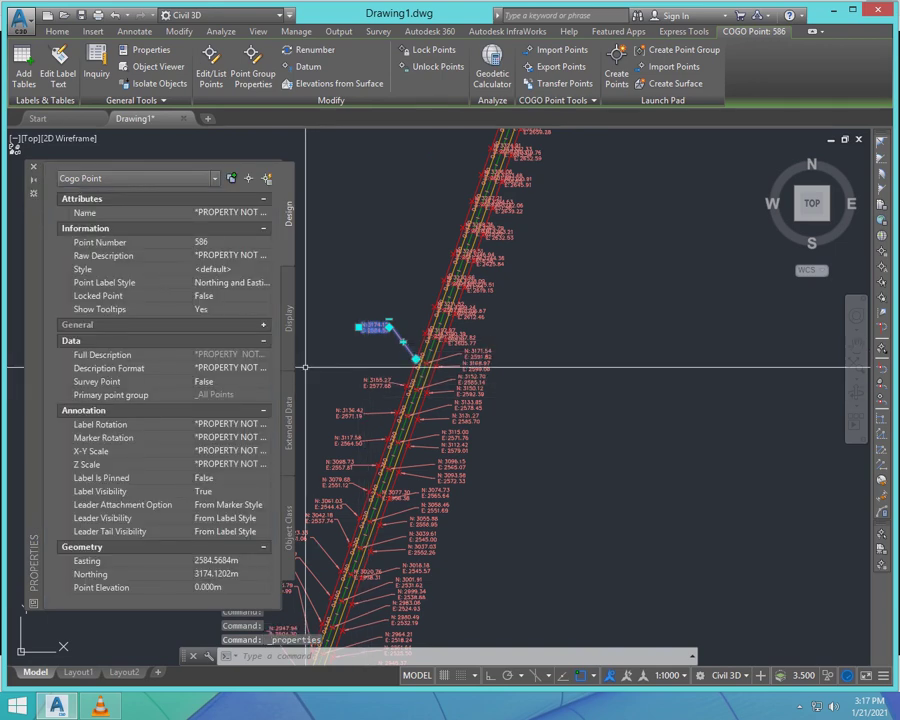
click(33, 167)
key(Escape)
key(Escape)
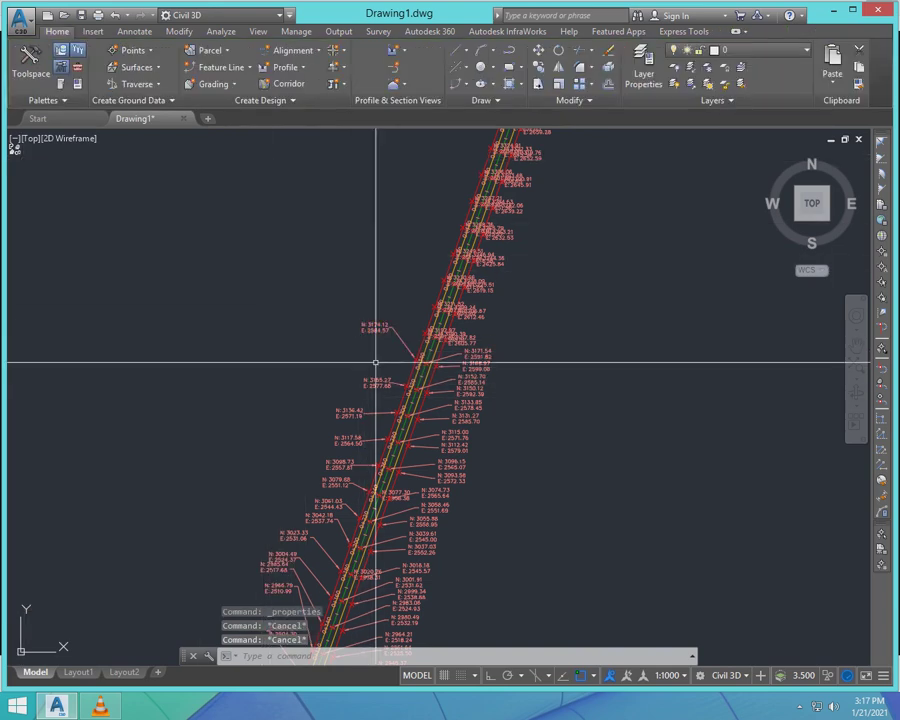
- Try to assign an elevation from a surface to the COGO point labelled N: 3174.12
click(381, 328)
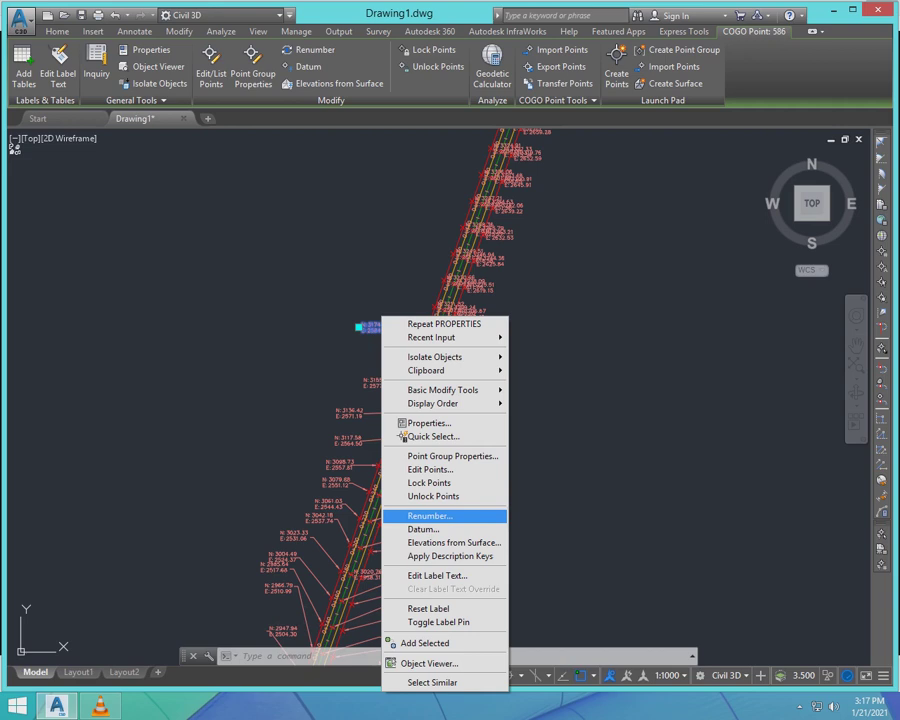
click(452, 542)
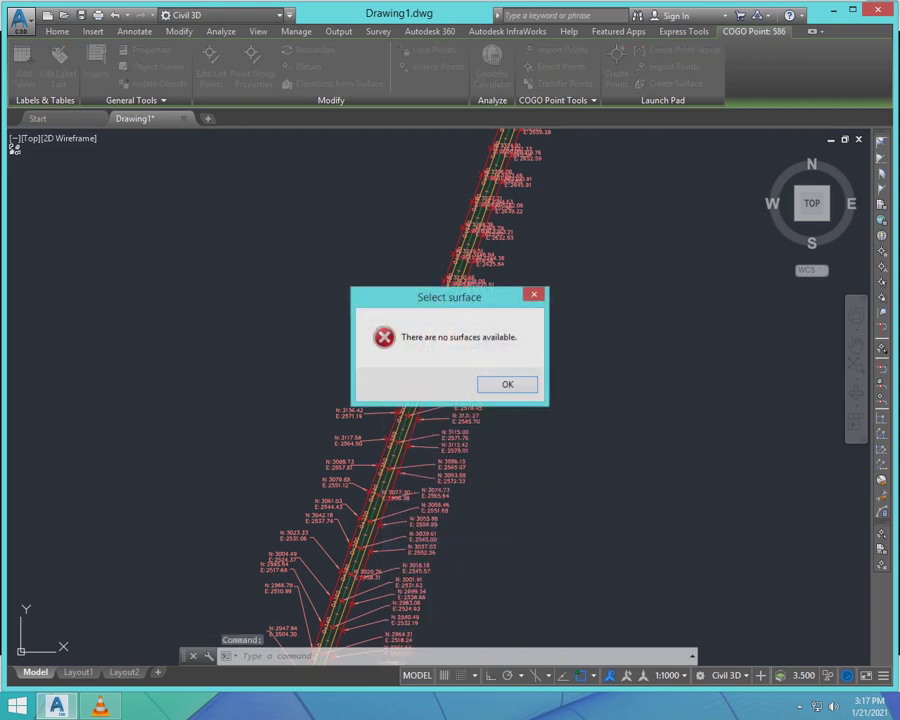
click(507, 384)
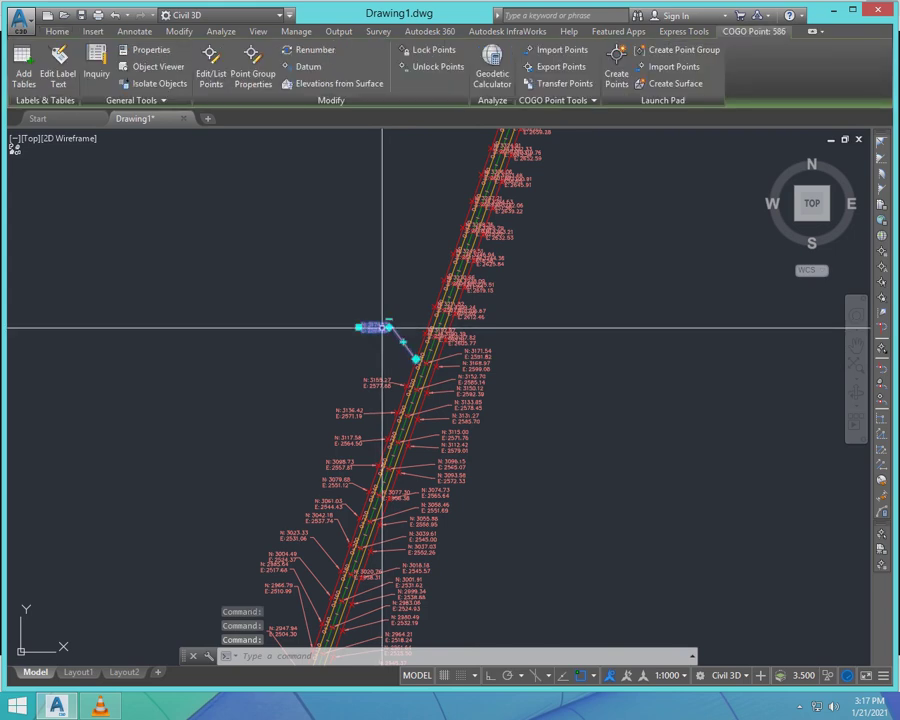
- Check the display, extended data and object class properties of the COGO point labelled N: 3174.12
double_click(382, 327)
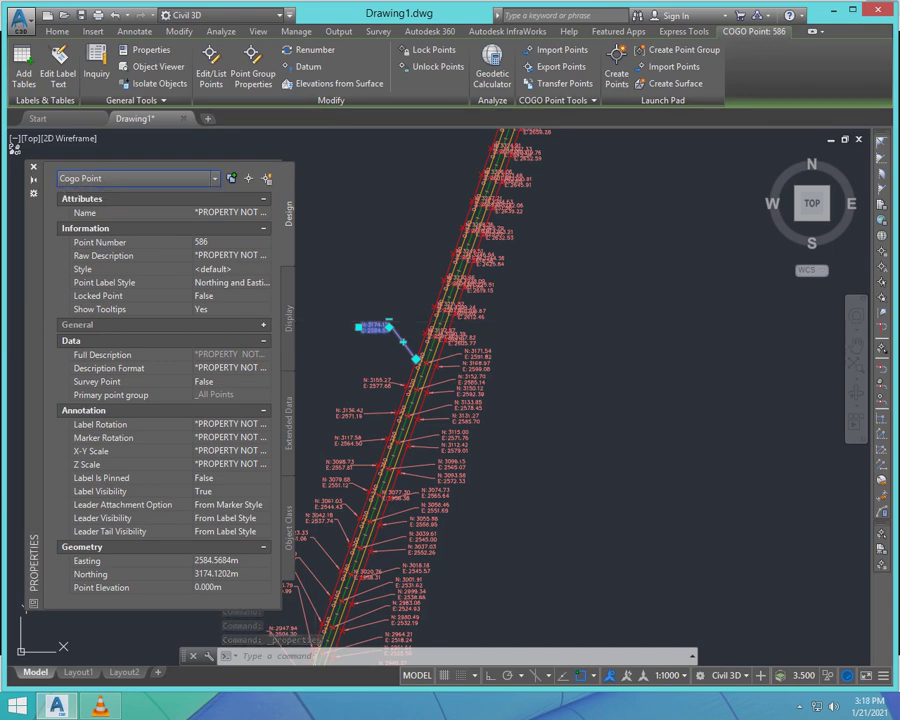
click(290, 320)
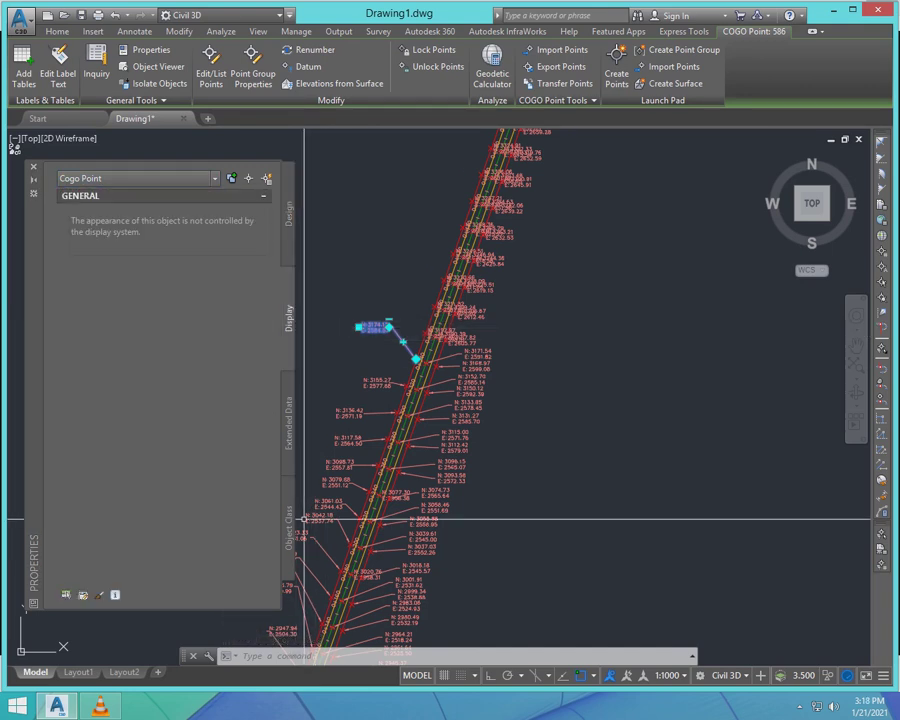
click(290, 426)
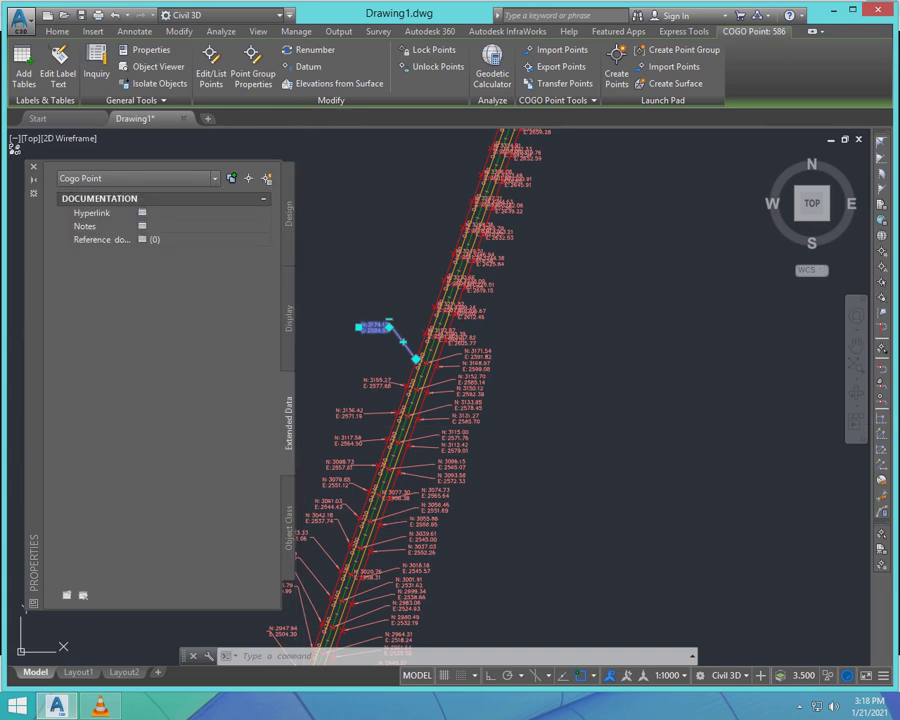
click(290, 528)
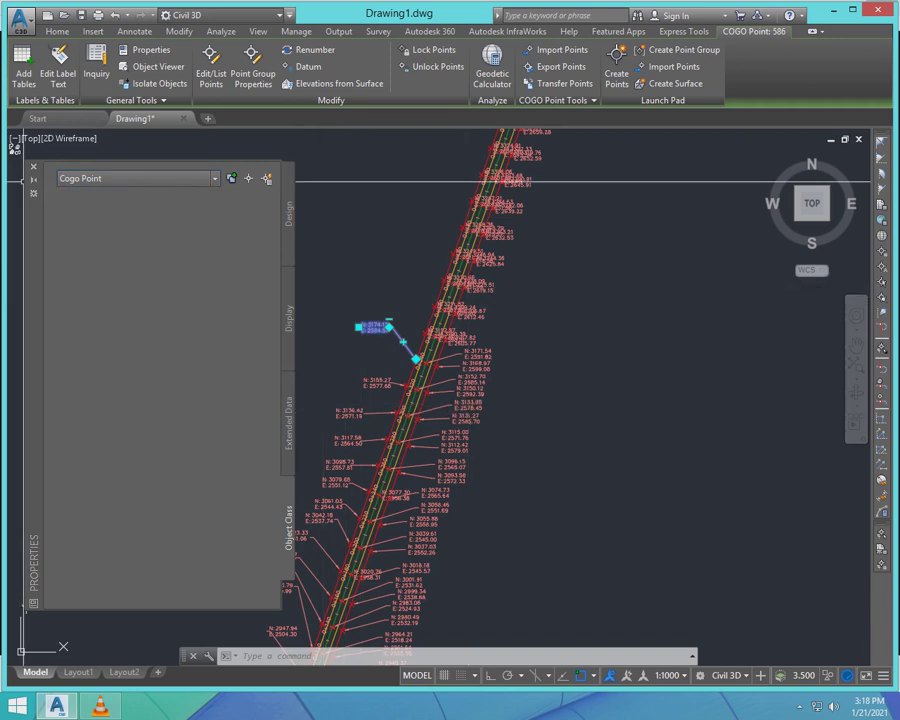
key(ctrl+1)
key(Escape)
key(Escape)
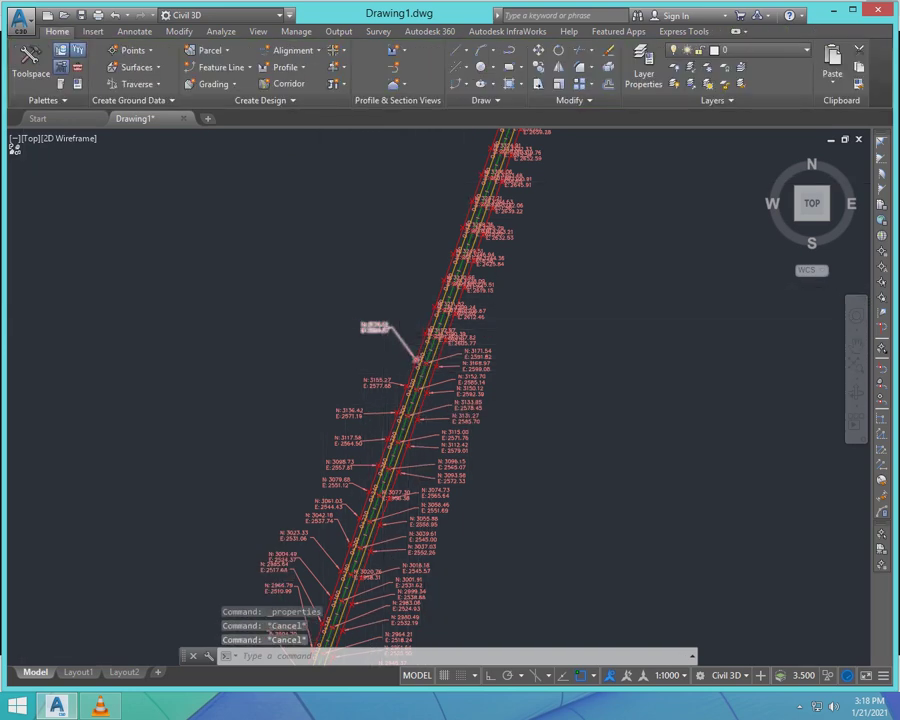
- Reshape the leader of the N: 3174.12 label, attaching it at the text's left side and adding a bend near the road edge
scroll(372, 332, up, 2)
click(375, 330)
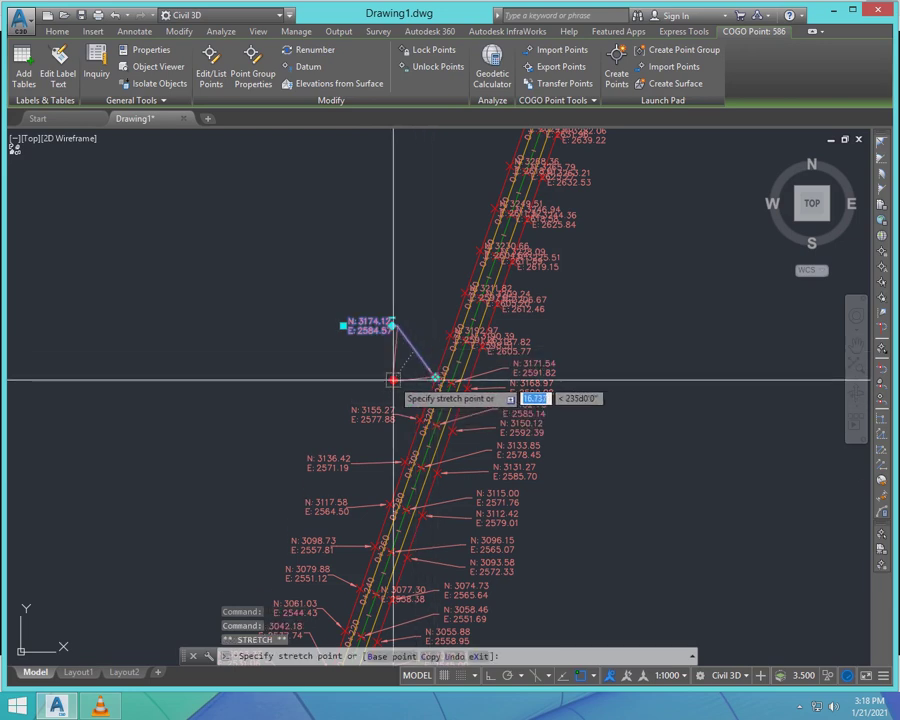
key(Escape)
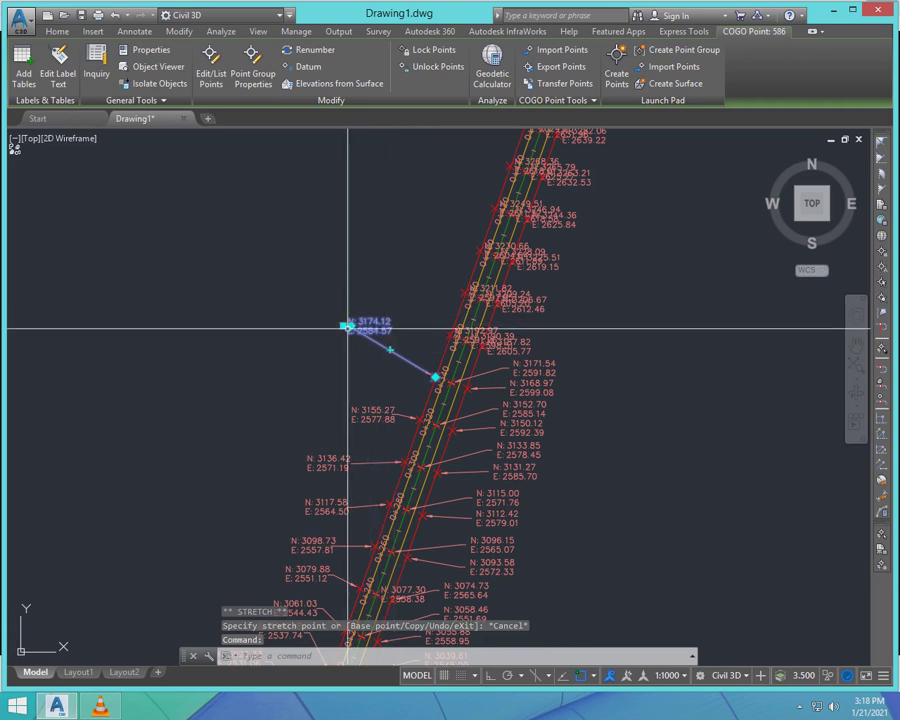
click(340, 328)
click(324, 352)
click(343, 326)
right_click(357, 371)
key(Escape)
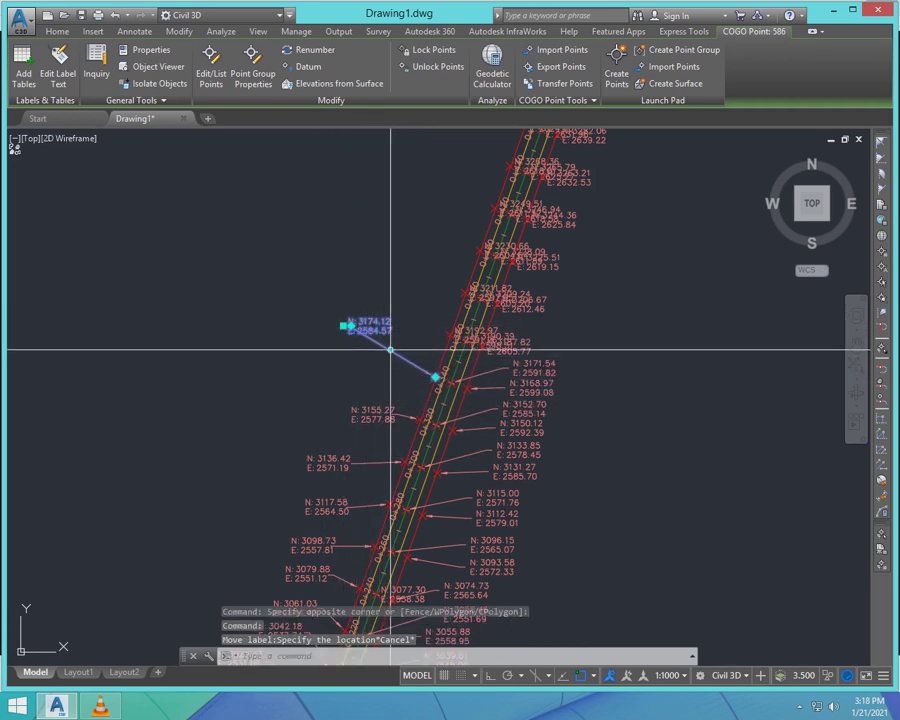
click(390, 350)
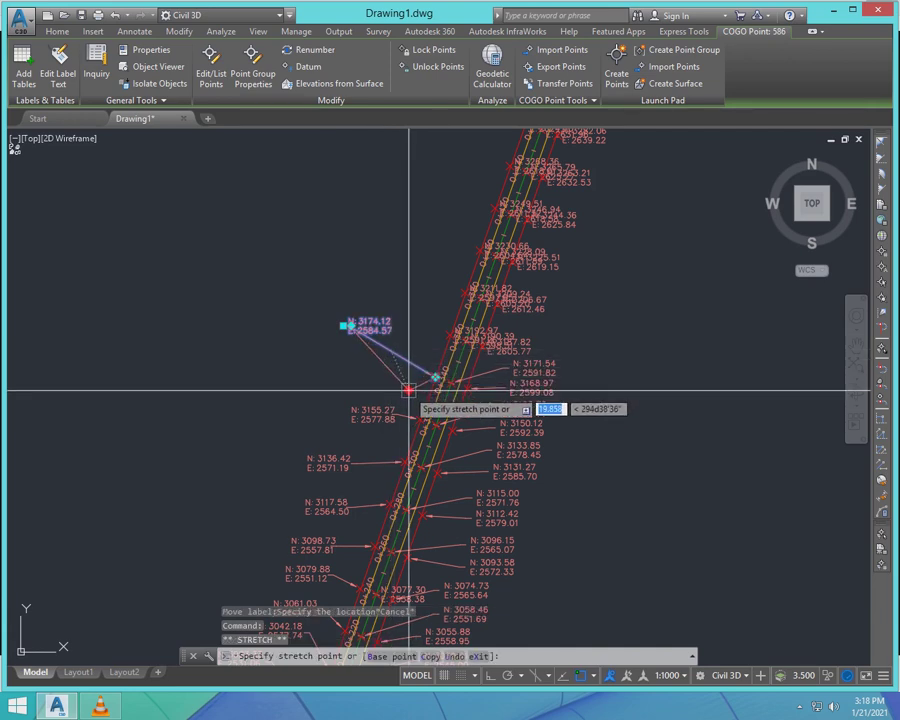
click(410, 384)
- Try stretching the text-side end of the N: 3174.12 leader toward the road, and undo that grip edit
click(345, 326)
scroll(412, 394, up, 4)
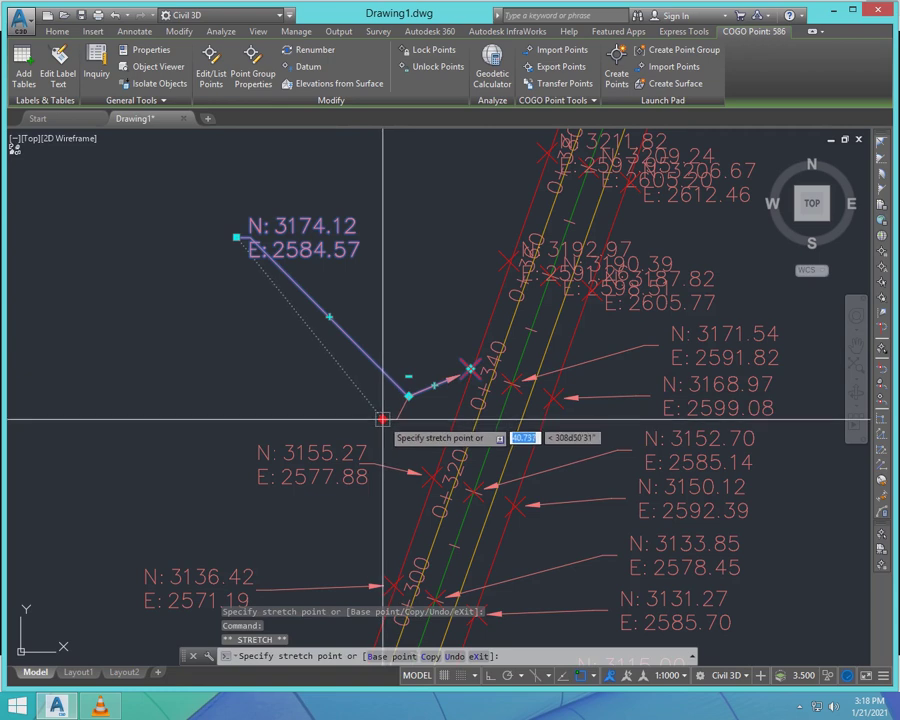
key(Escape)
key(Escape)
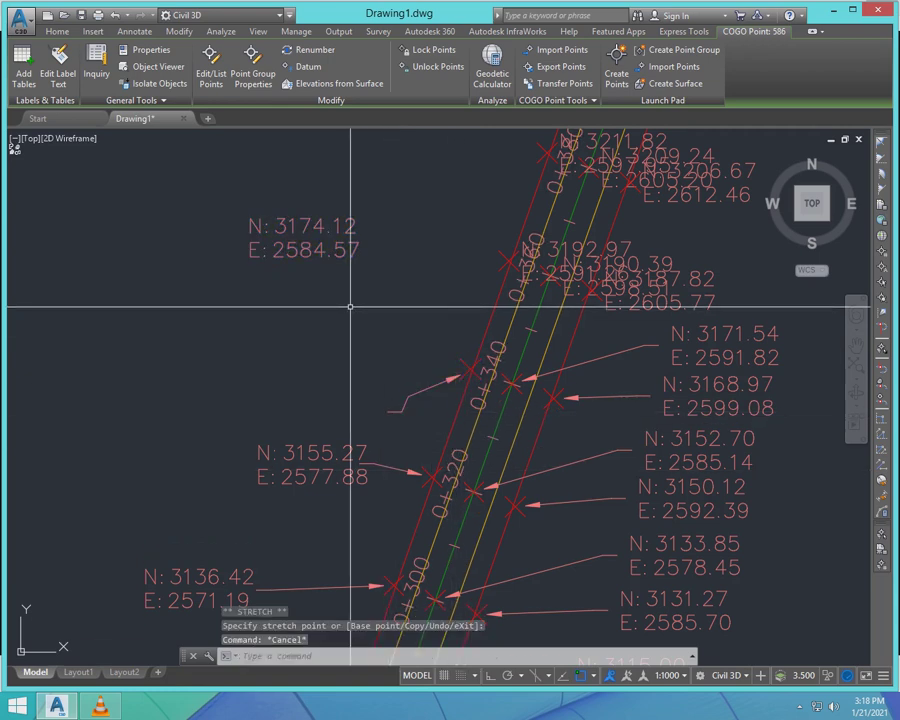
scroll(382, 330, down, 4)
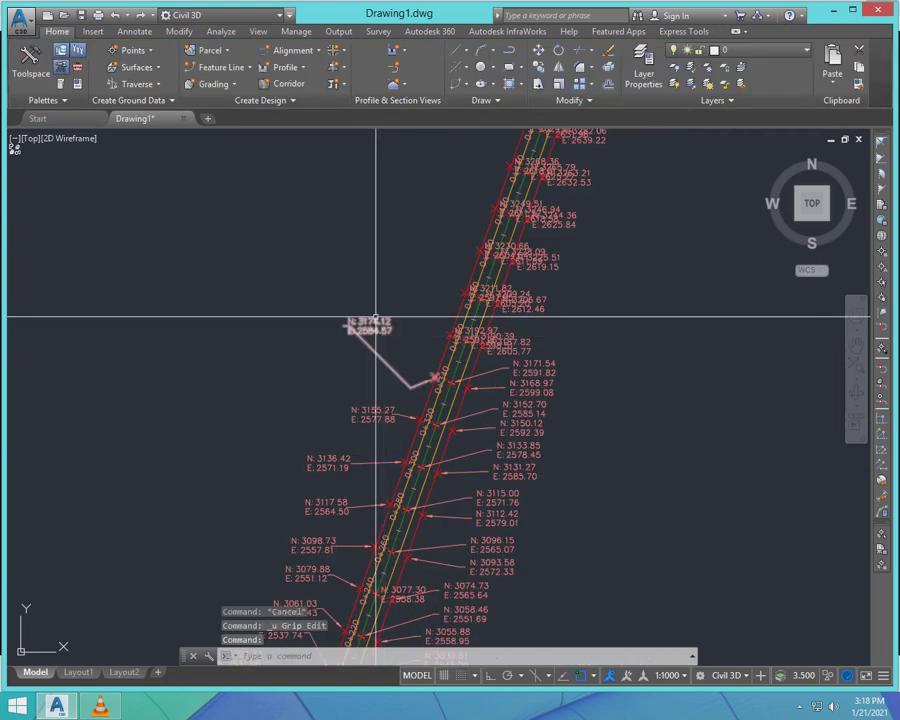
- List the COGO point labelled N: 3174.12 in the Point Editor, and close the editor
click(372, 322)
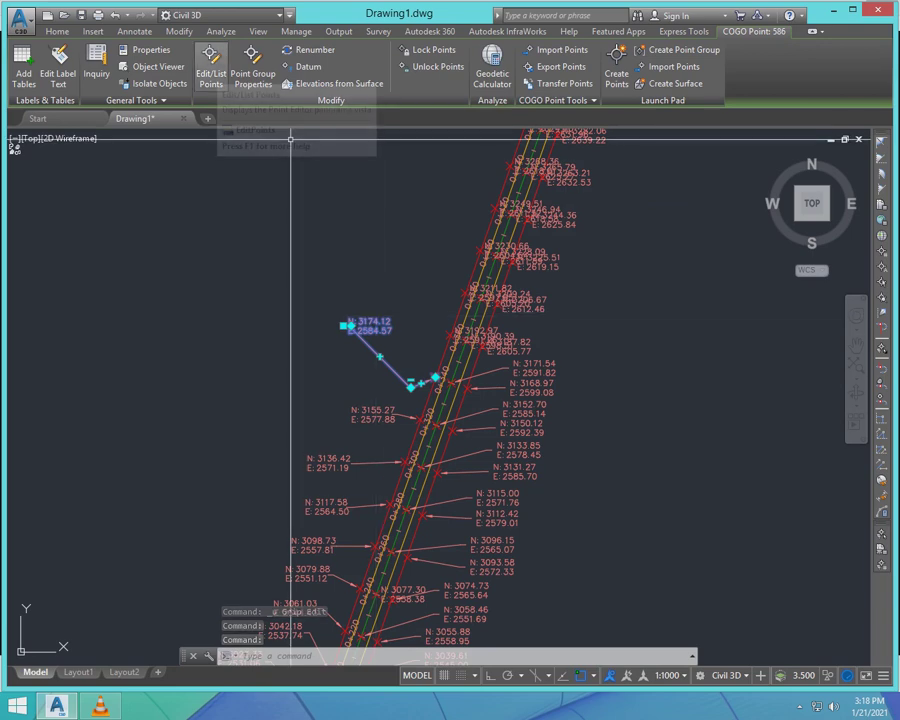
click(210, 65)
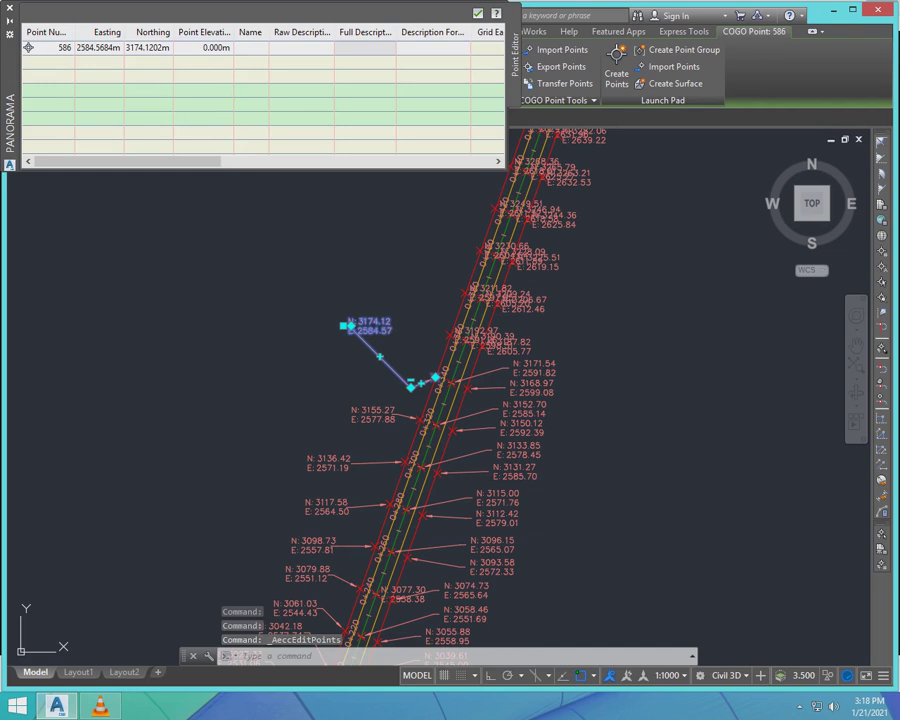
key(Escape)
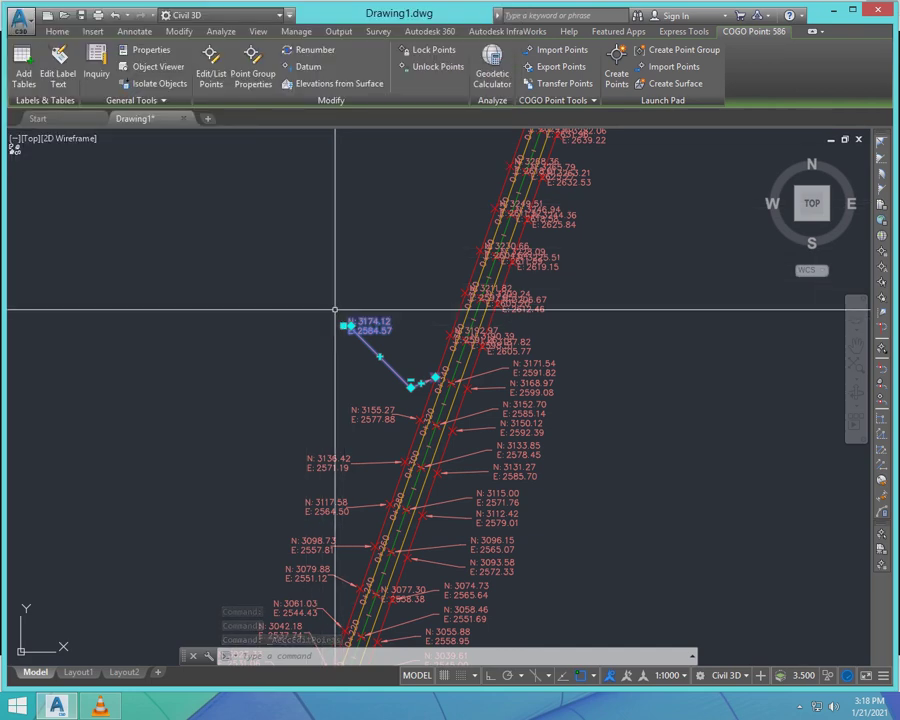
- Switch to Layout1 and examine how the point labels along the road appear in its viewport
scroll(331, 307, down, 4)
scroll(350, 350, up, 4)
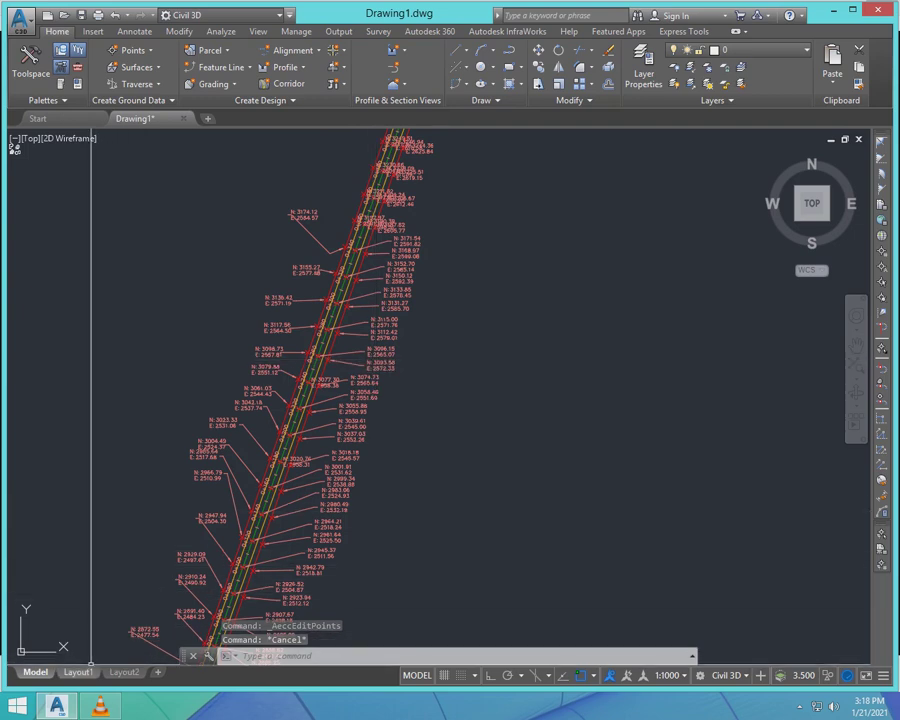
click(78, 672)
scroll(380, 300, down, 5)
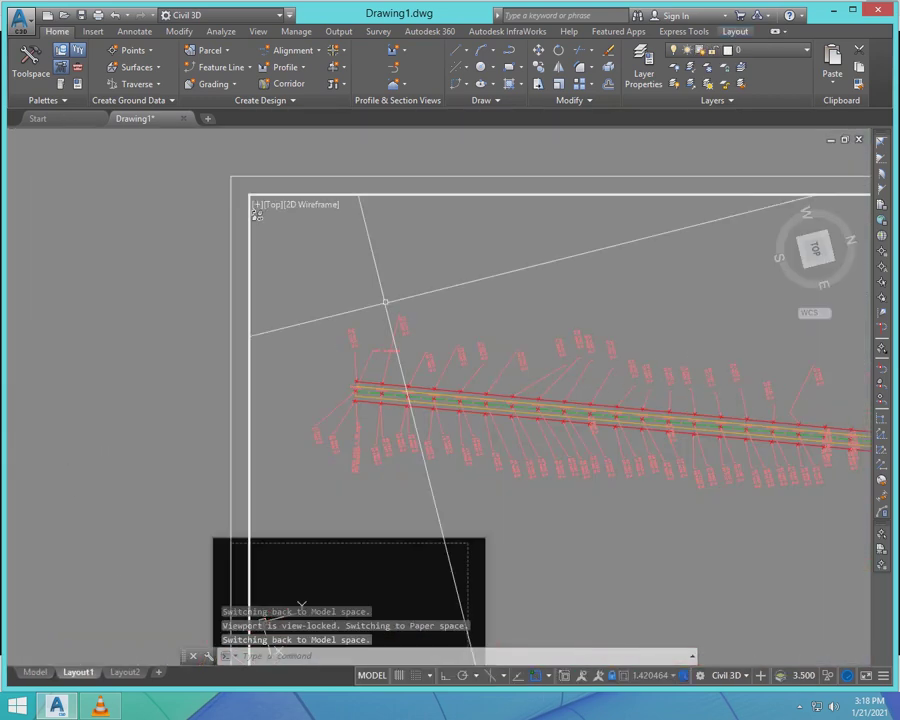
scroll(404, 327, up, 6)
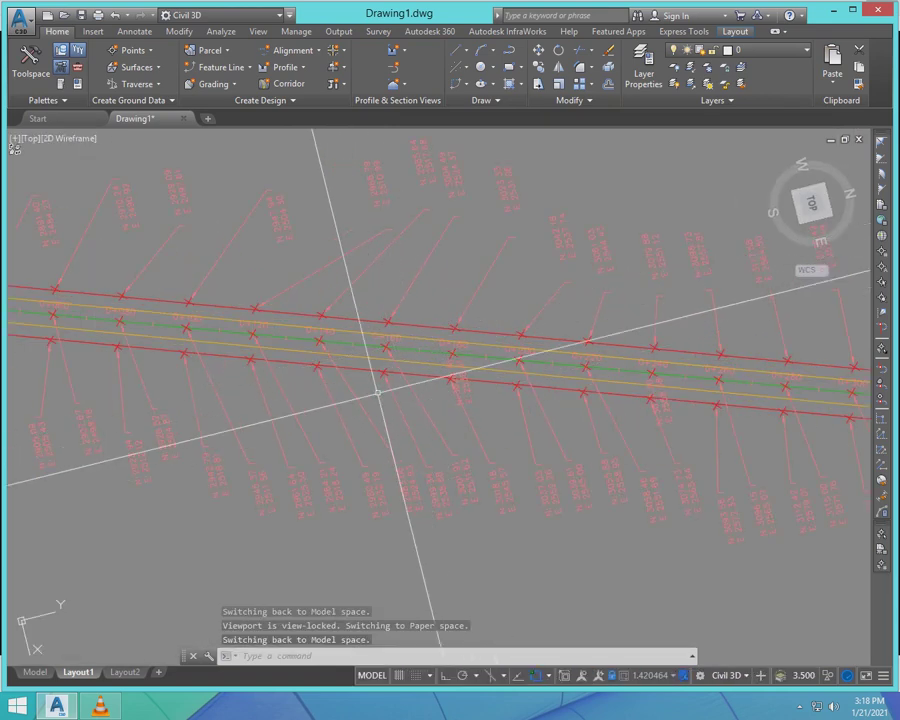
scroll(530, 466, up, 2)
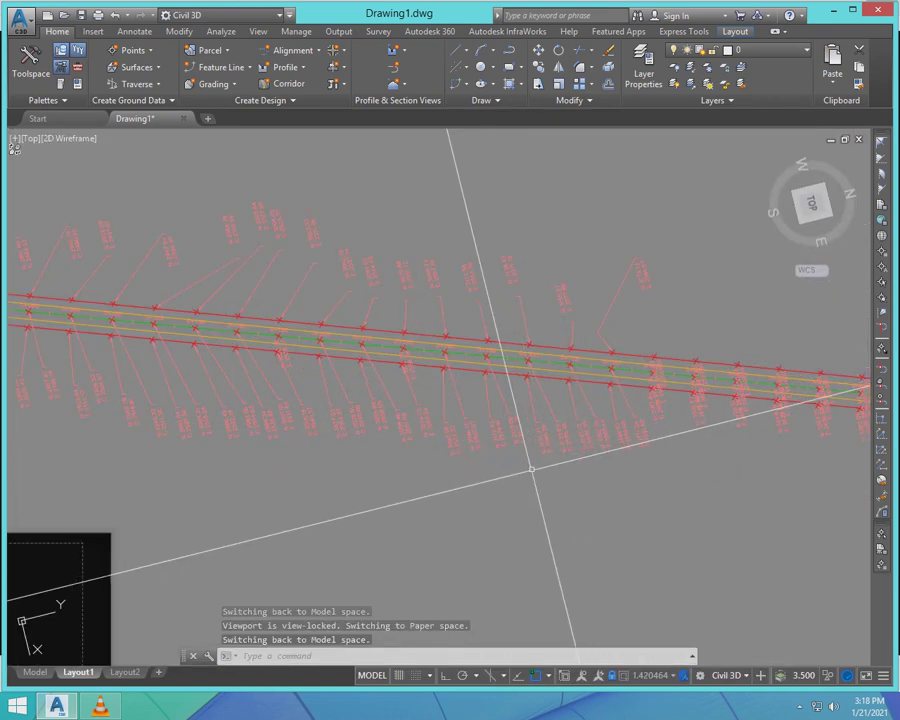
scroll(450, 380, down, 5)
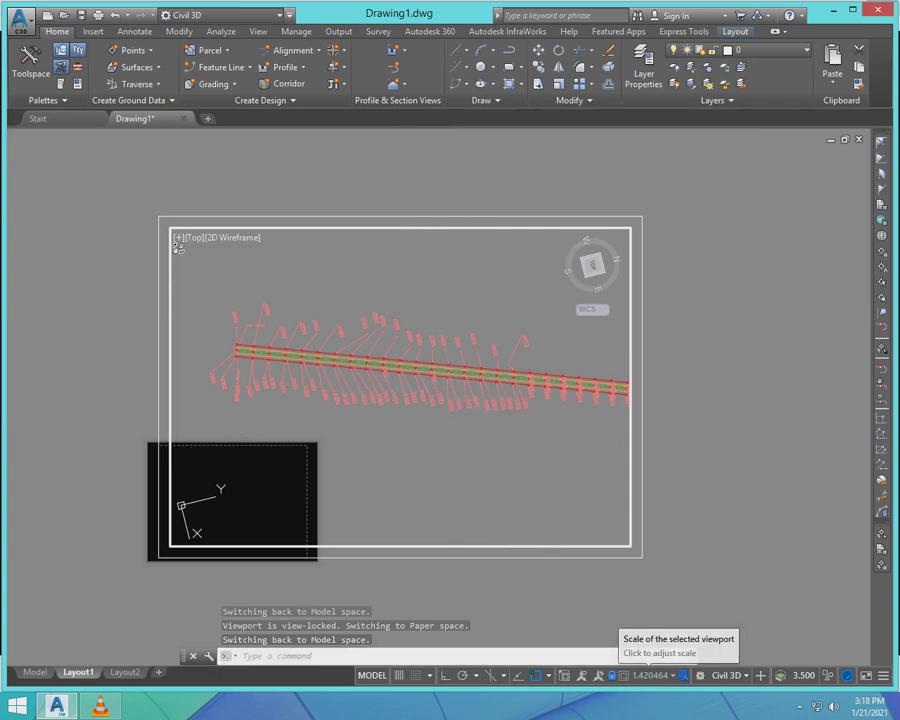
- Switch Layout1 to paper space with PS and open the properties of the viewport's boundary frame
text(S)
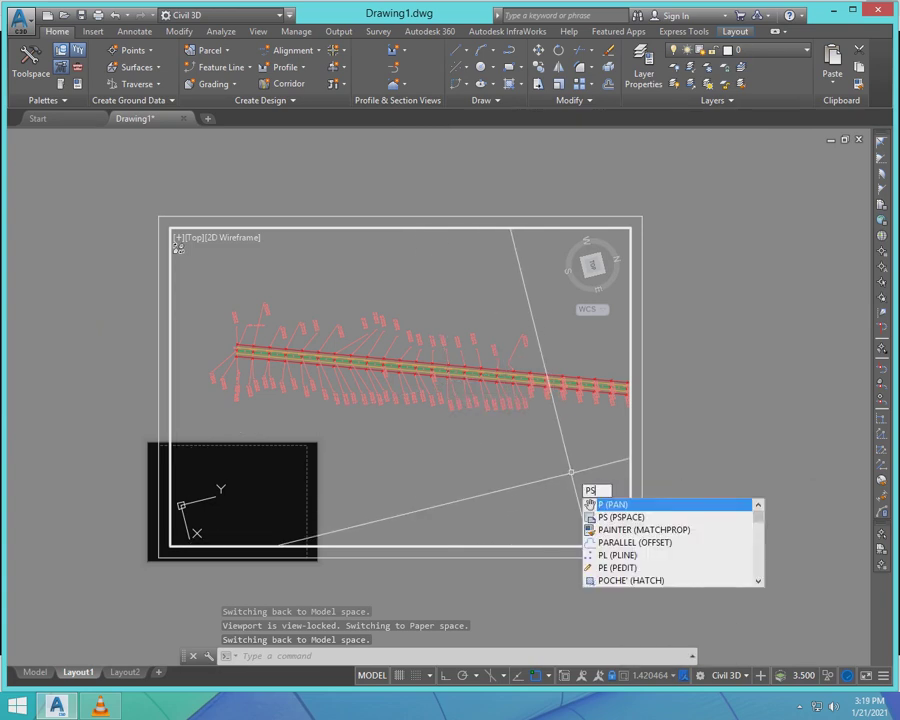
key(Return)
click(170, 397)
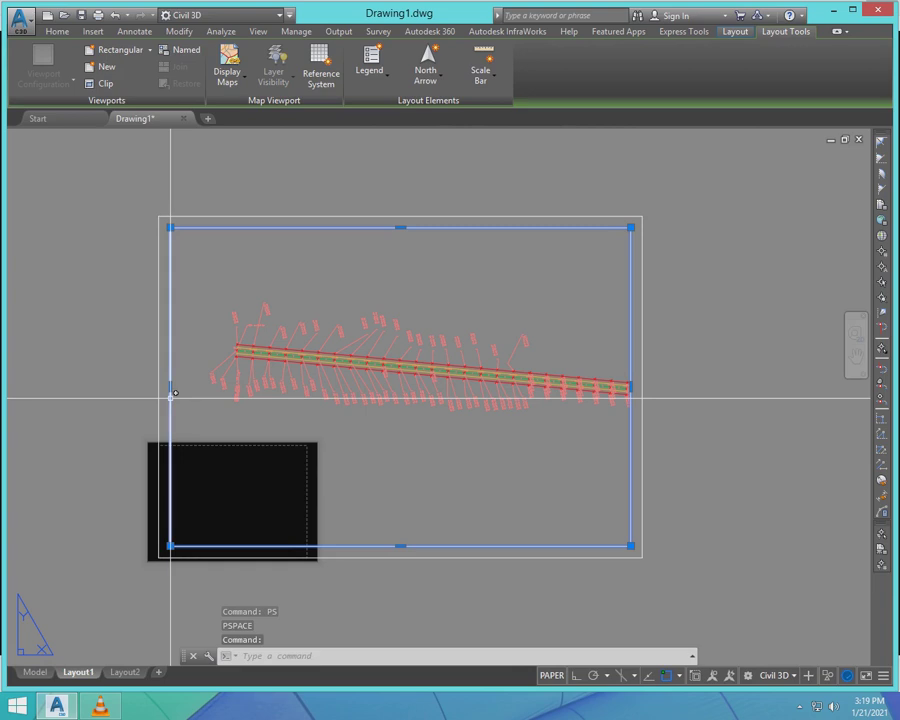
key(ctrl+1)
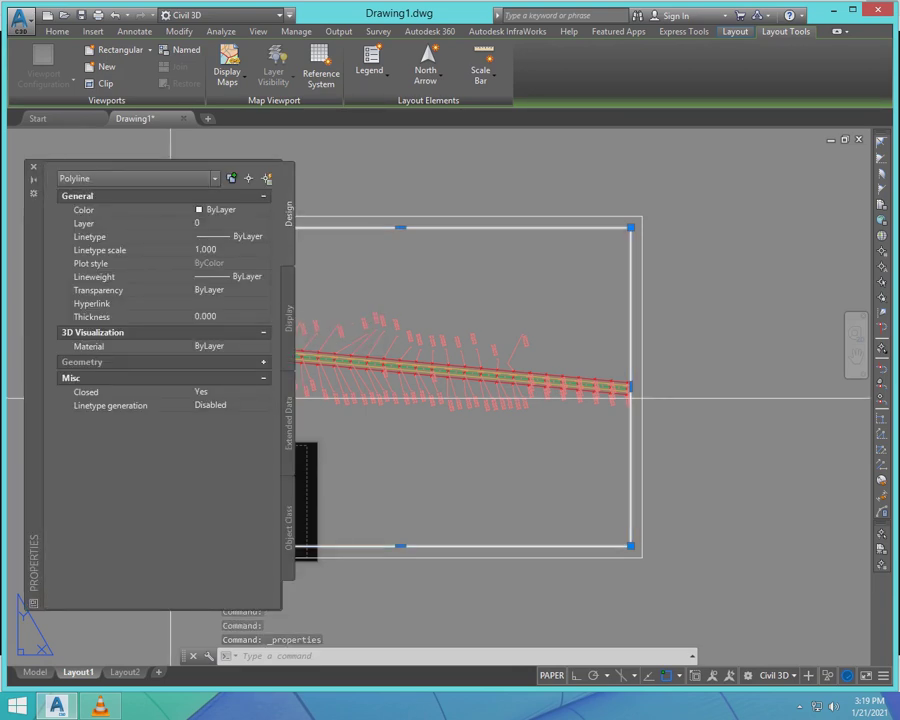
- Check the combined properties of the viewport and its boundary polyline, close the palette and clear the selection
click(33, 167)
key(Escape)
key(Escape)
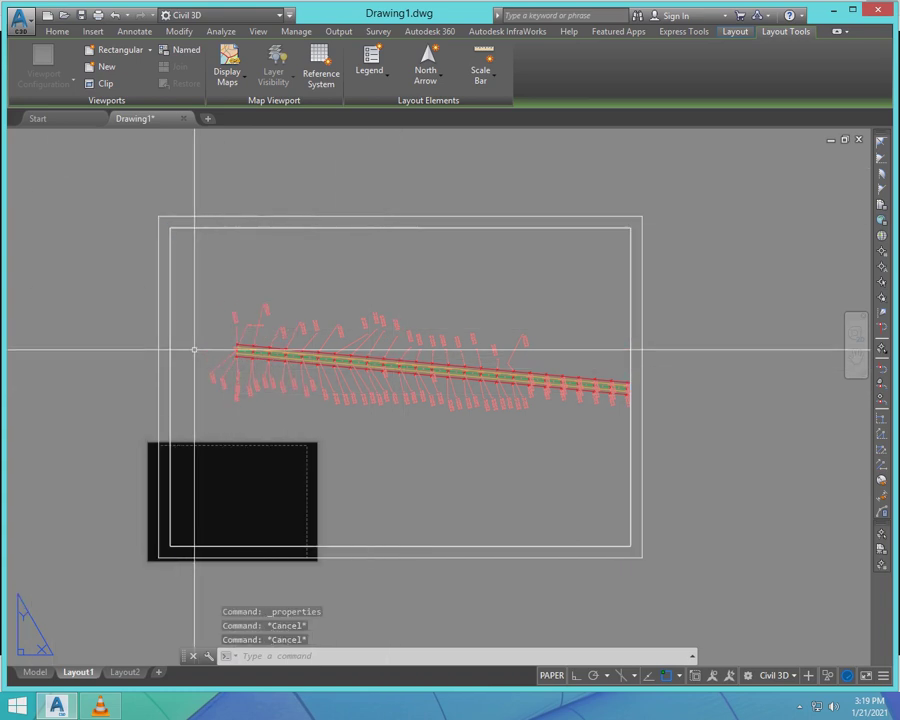
click(180, 270)
click(170, 269)
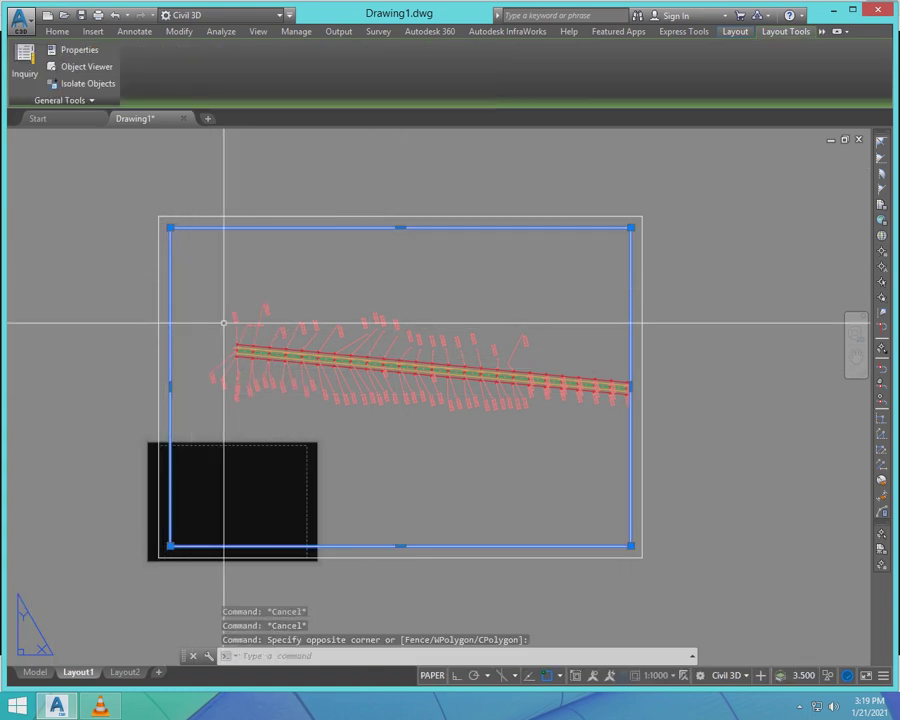
key(ctrl+1)
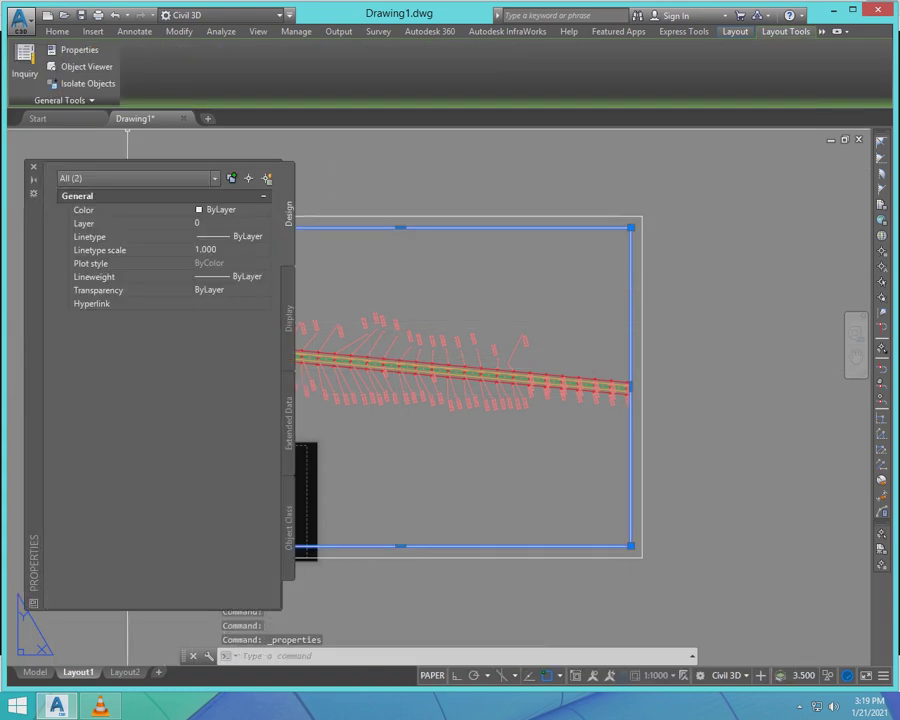
key(Escape)
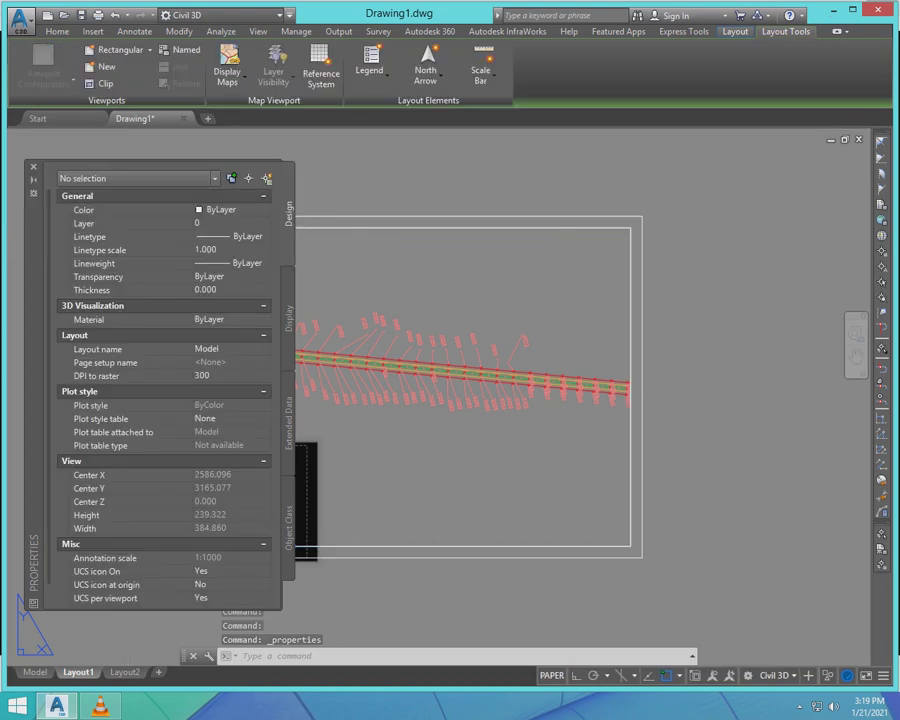
click(33, 167)
key(Escape)
key(Escape)
- Activate model space inside the Layout1 viewport with MS and bring the unplaced labels along the road into view
scroll(382, 429, up, 2)
scroll(382, 418, down, 4)
text(MS)
key(Return)
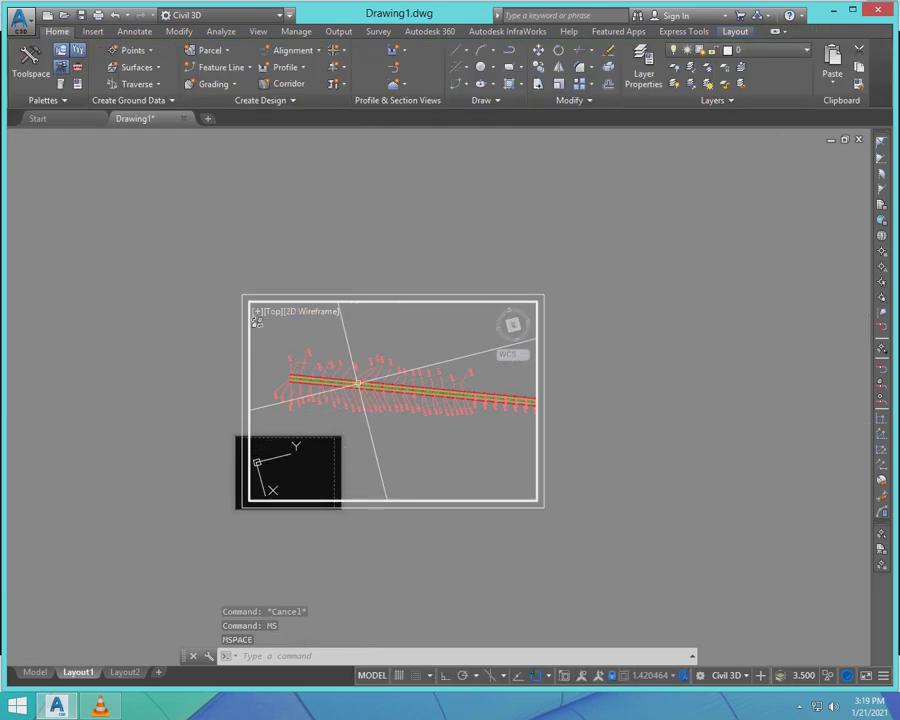
scroll(357, 383, up, 2)
scroll(477, 472, down, 2)
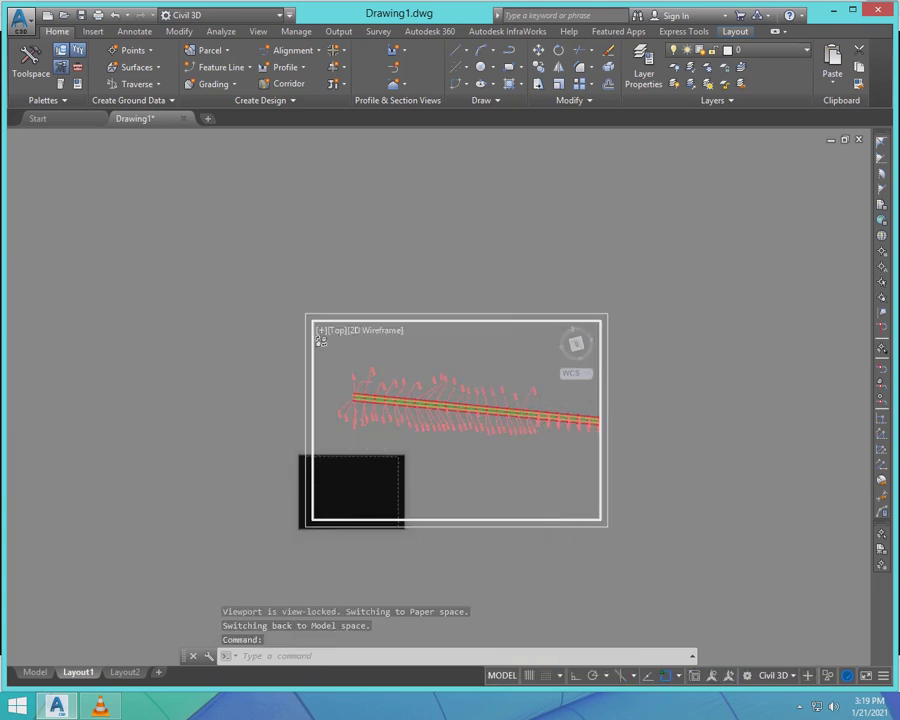
scroll(535, 447, up, 4)
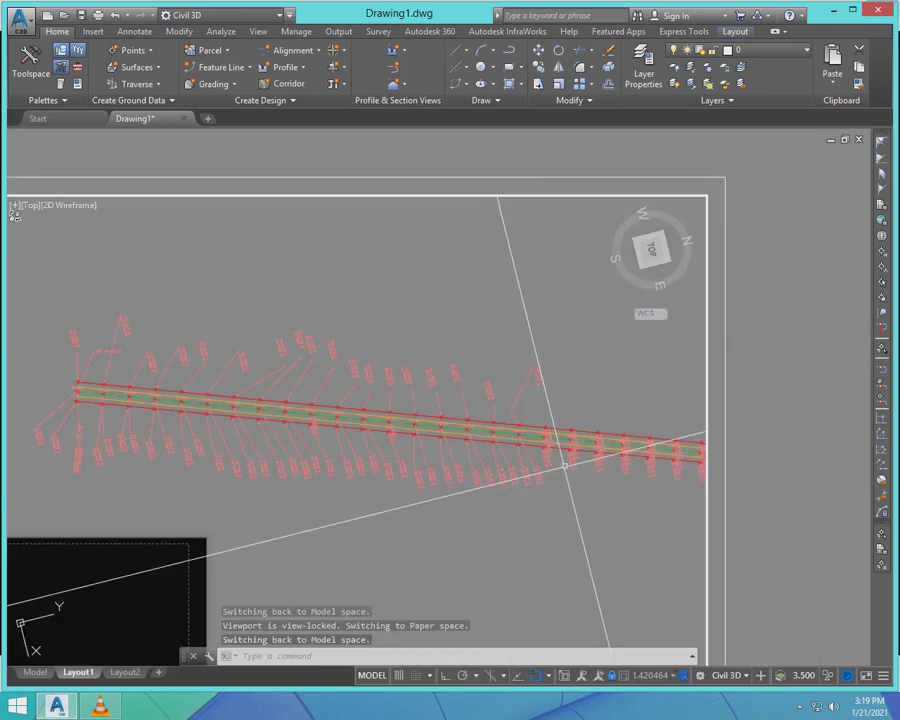
text(ms)
key(Return)
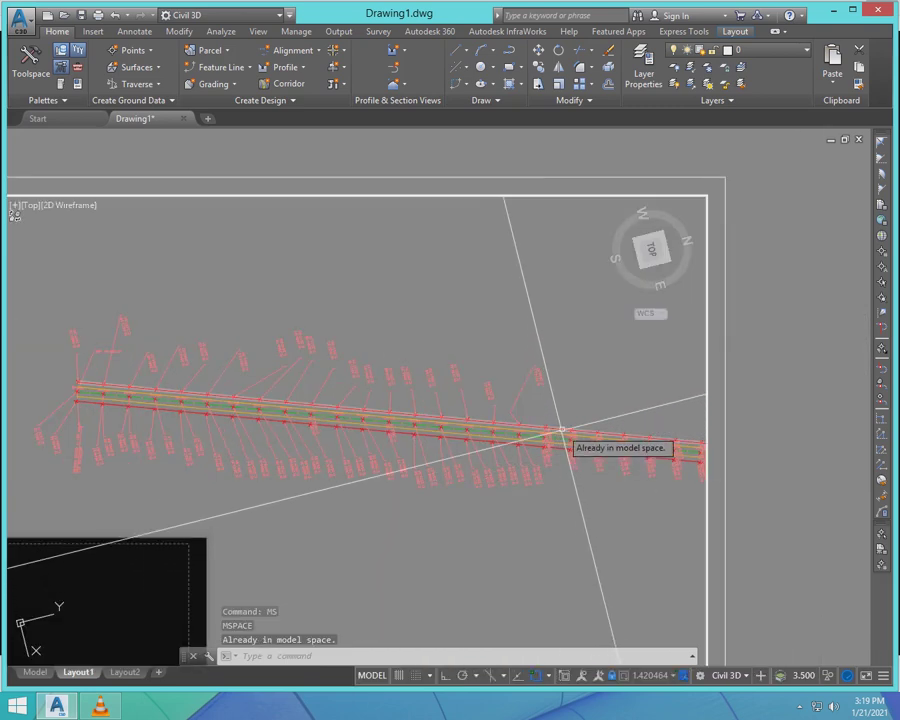
- Move the upper-edge point label N: 3192.97, E: 2591.26 at station 0+360 to a clear spot above the road
scroll(540, 440, up, 5)
click(511, 443)
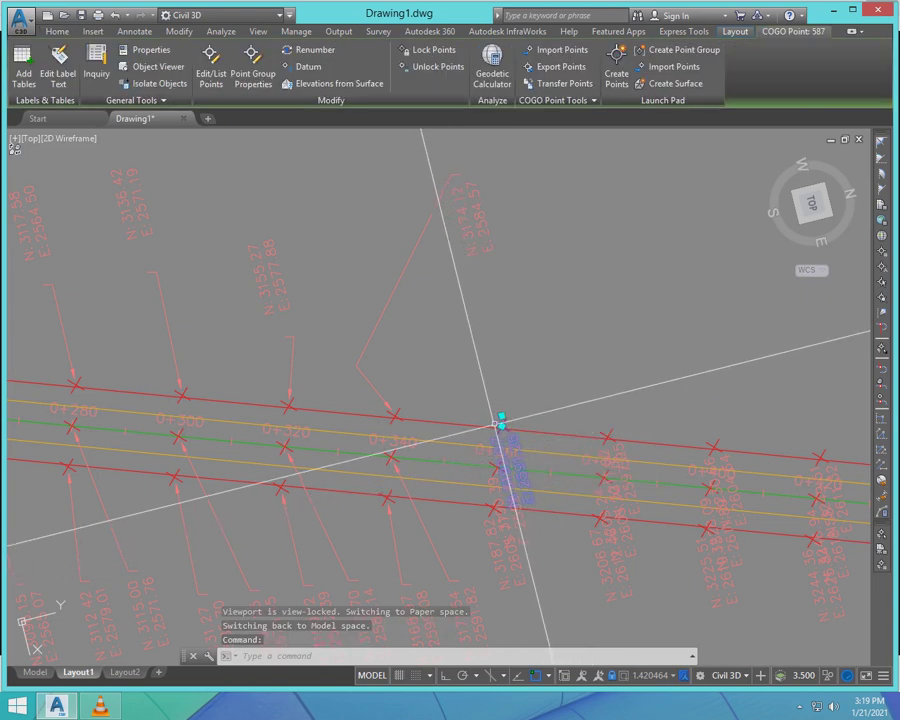
click(501, 416)
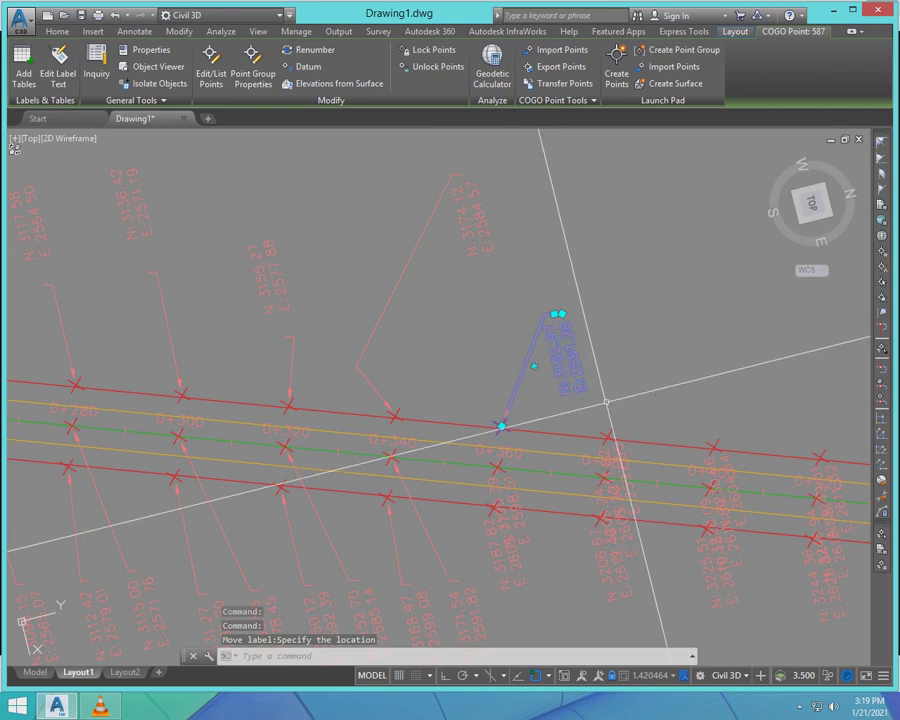
click(553, 316)
- Move the lower-edge label N: 3187.82 and the centreline label N: 3190.39 at station 0+360 side by side below the road
scroll(514, 348, down, 1)
click(519, 474)
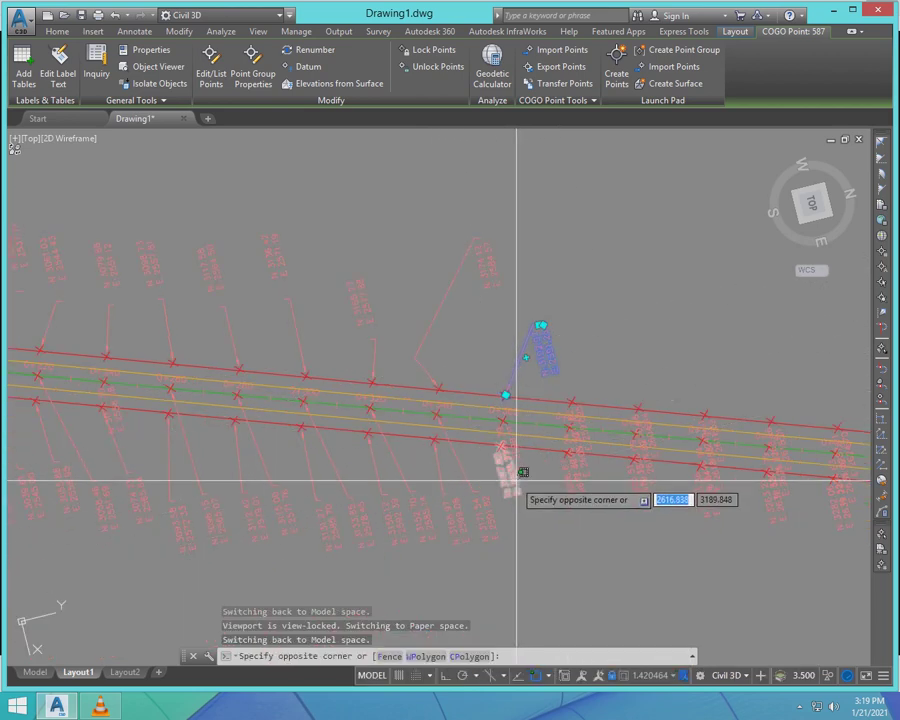
click(500, 437)
click(501, 435)
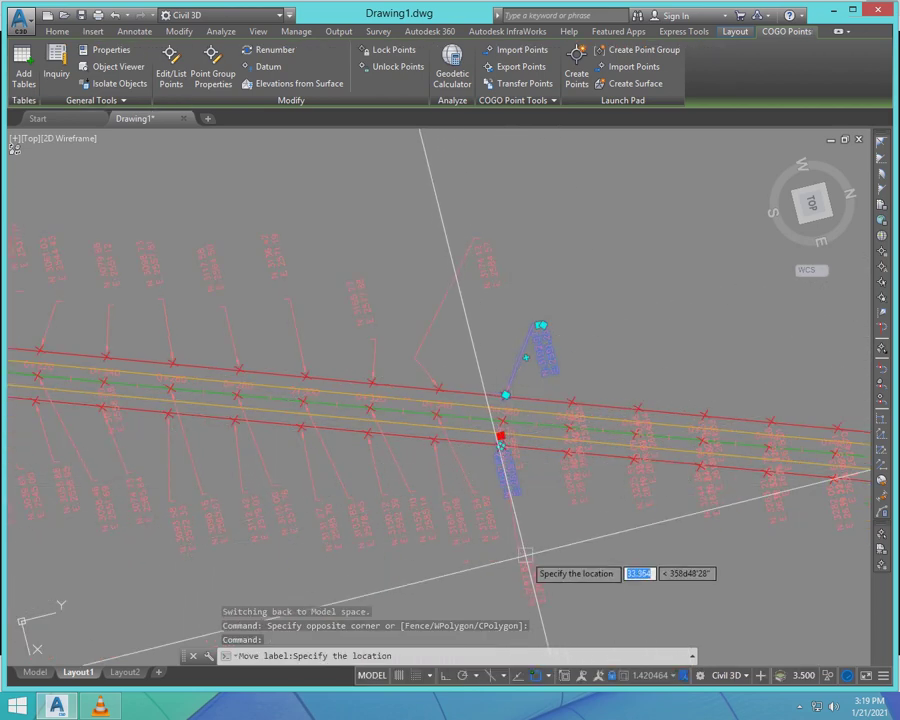
scroll(583, 532, down, 2)
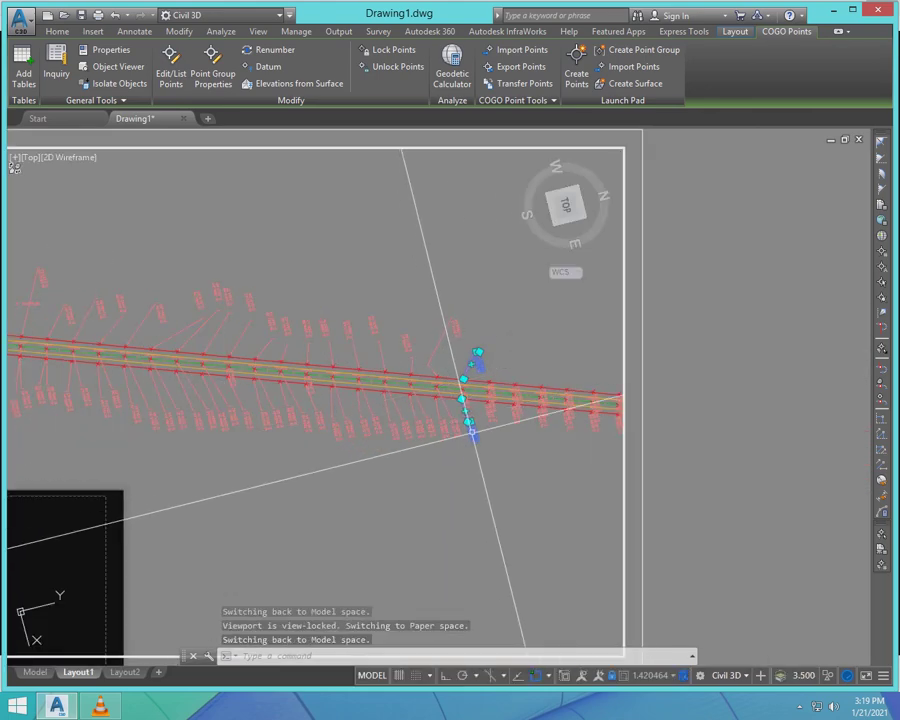
scroll(450, 420, up, 4)
key(Escape)
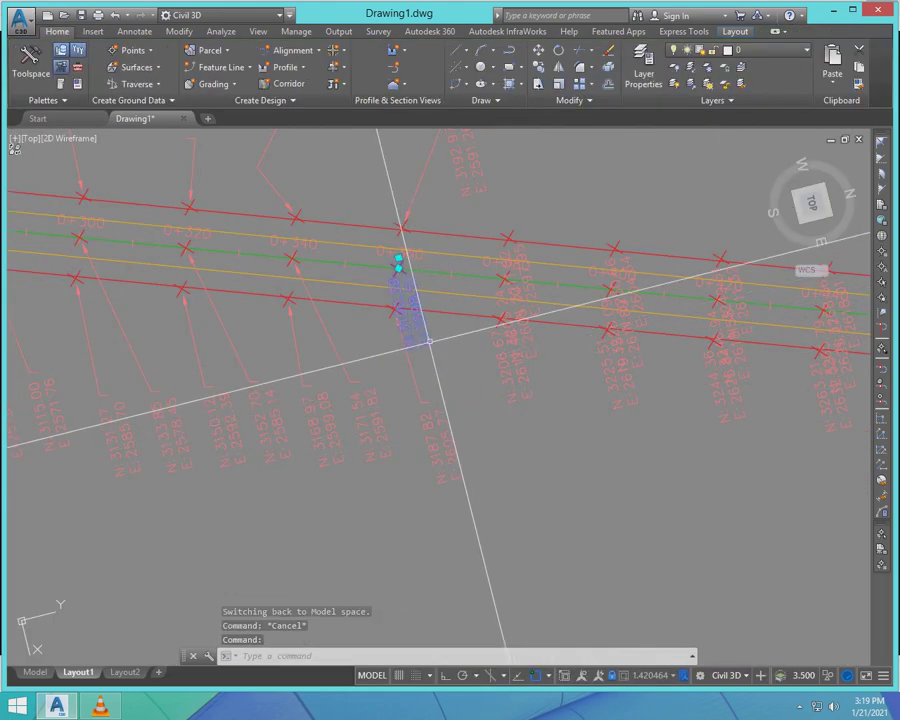
click(390, 262)
click(400, 257)
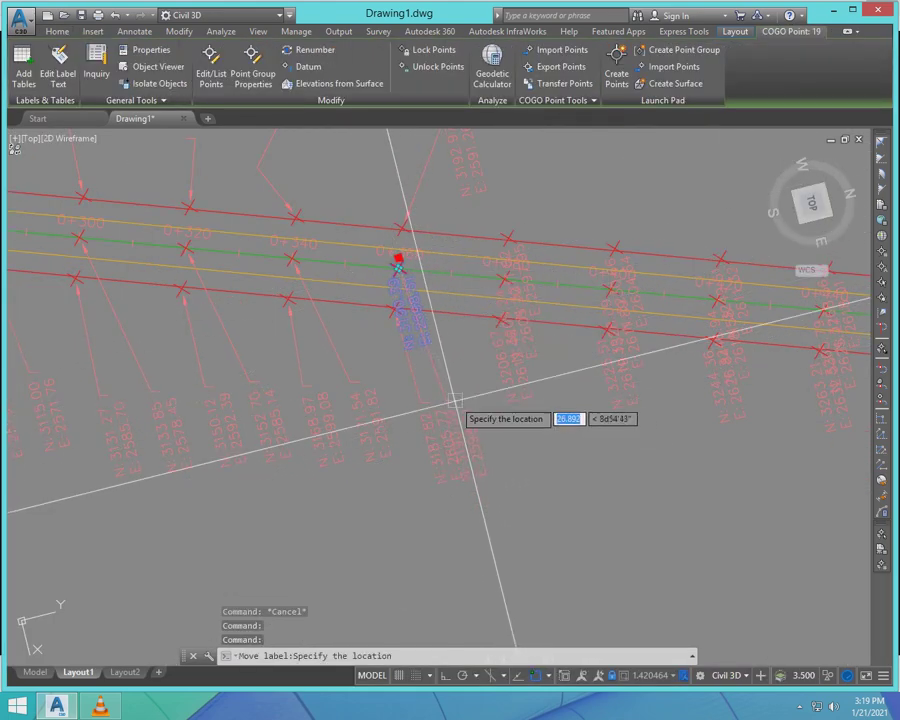
scroll(556, 475, down, 3)
key(Escape)
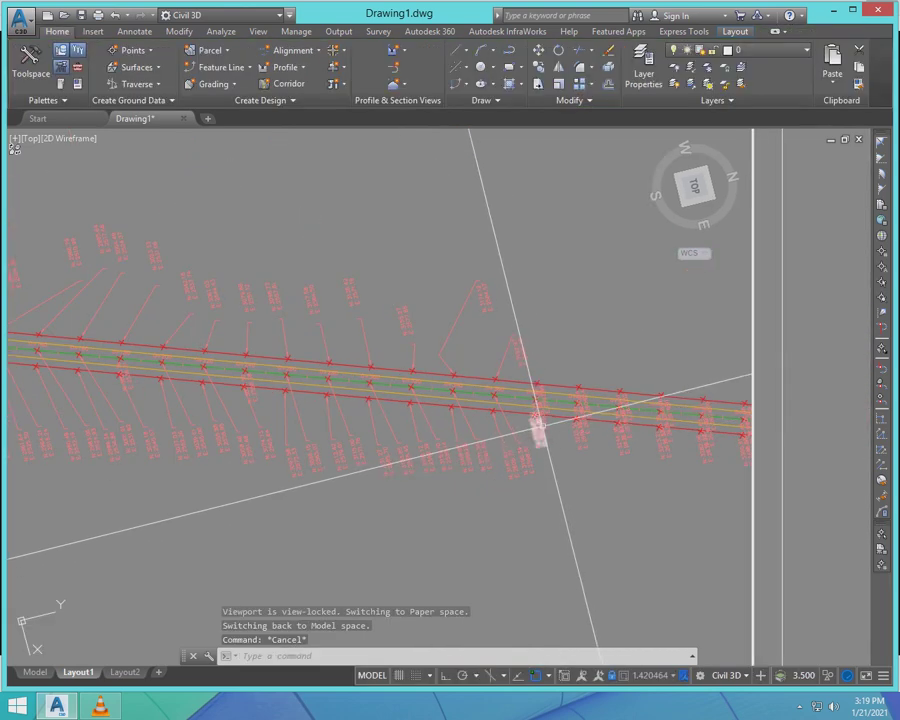
- Move the centreline label N: 3209.24 and the upper-edge label N: 3211.82 at station 0+380 above the road
scroll(540, 465, up, 3)
click(528, 350)
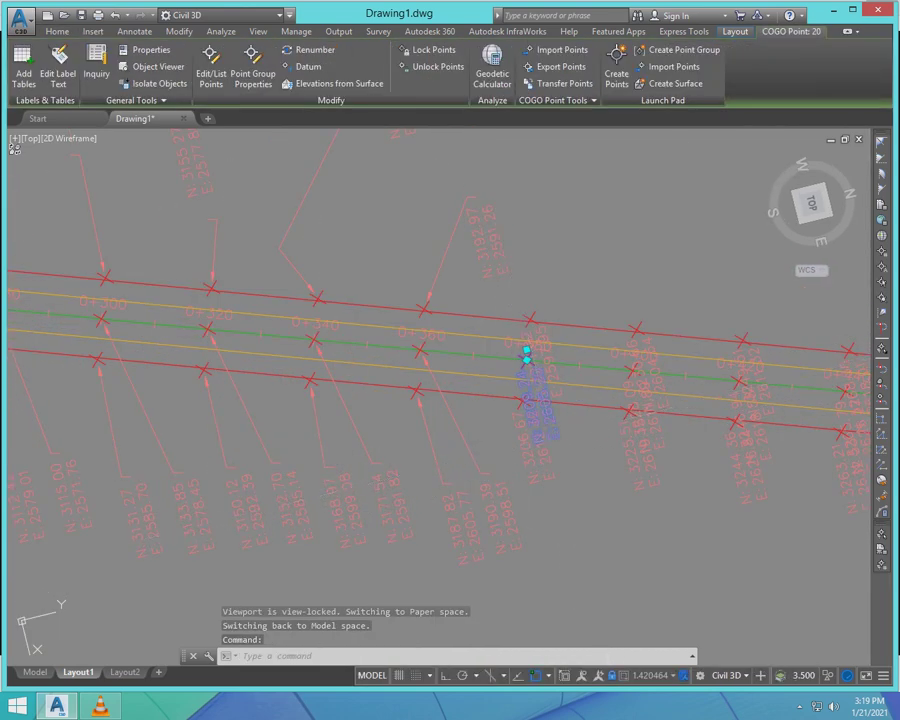
click(526, 348)
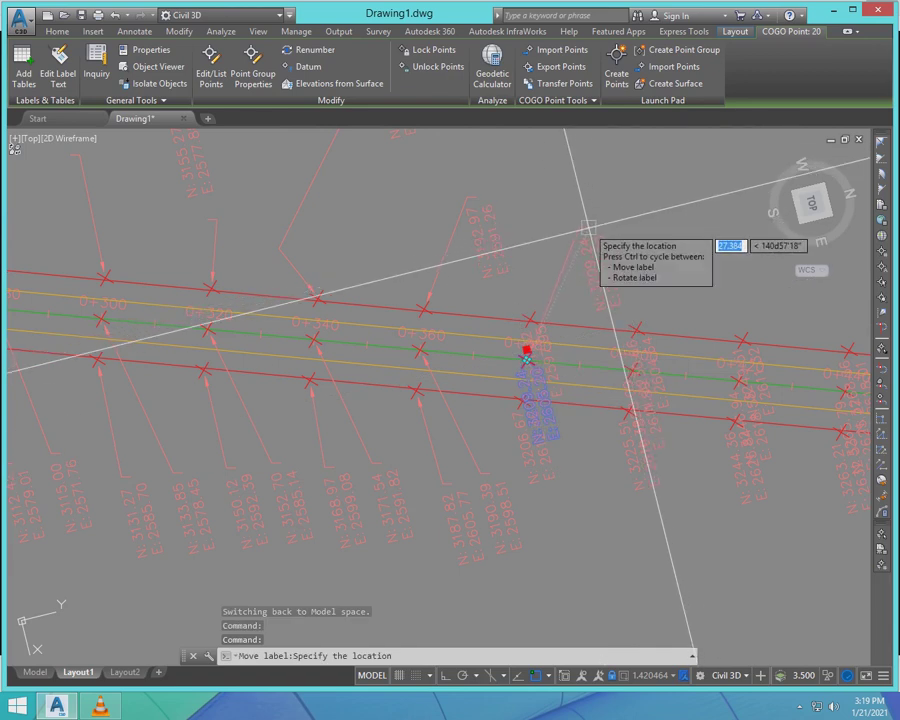
click(578, 243)
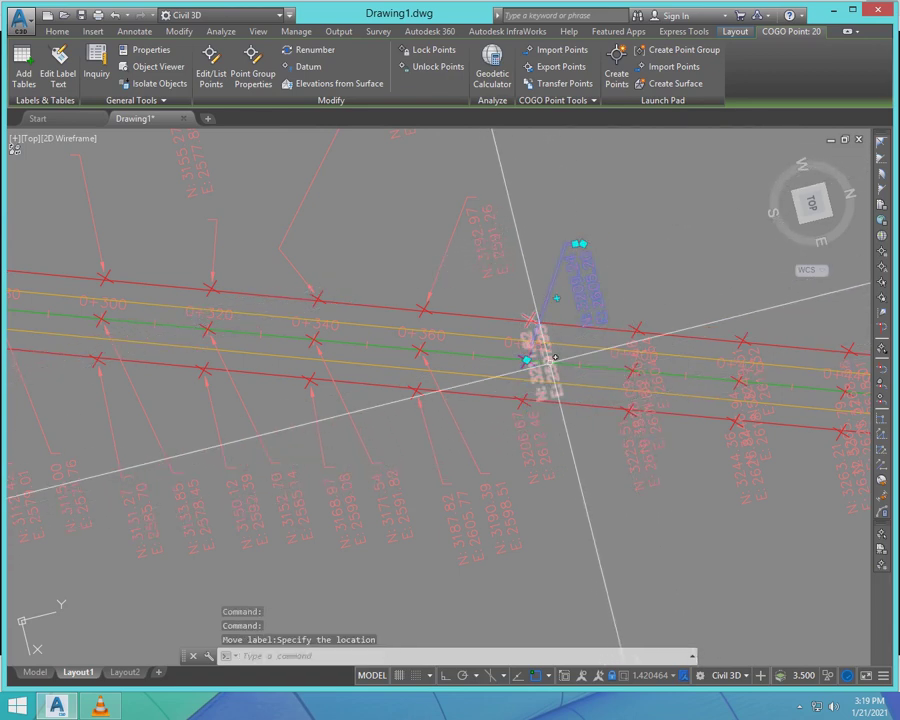
click(524, 311)
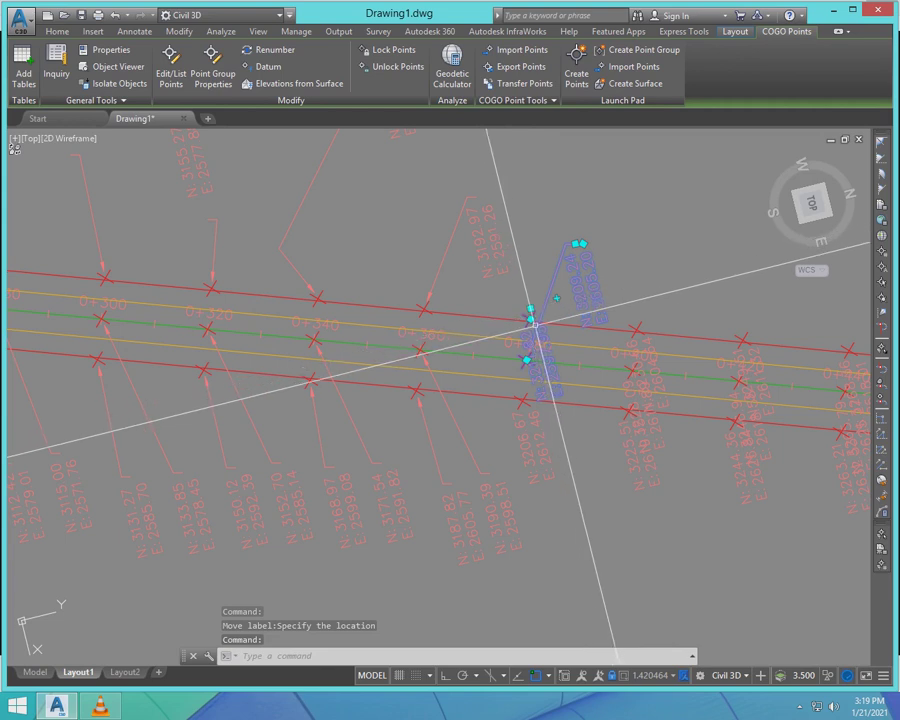
click(529, 310)
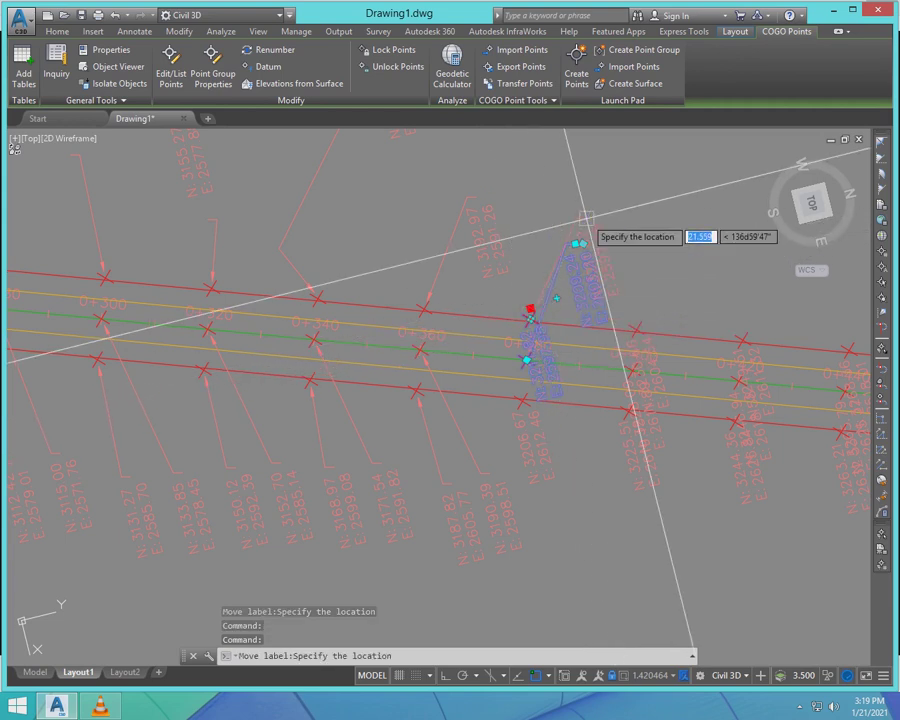
click(586, 158)
scroll(560, 226, down, 4)
key(Escape)
- Move the lower-edge label N: 3225.51 and the centreline label N: 3228.09 at station 0+400 below the road
scroll(590, 400, up, 3)
click(589, 346)
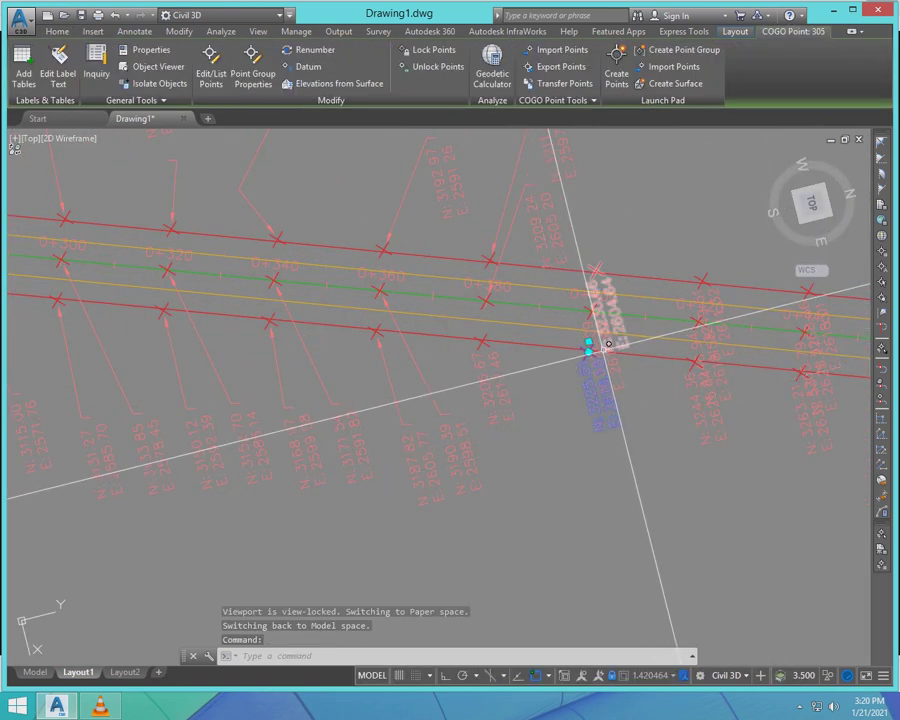
click(535, 427)
scroll(485, 395, down, 4)
scroll(515, 390, up, 5)
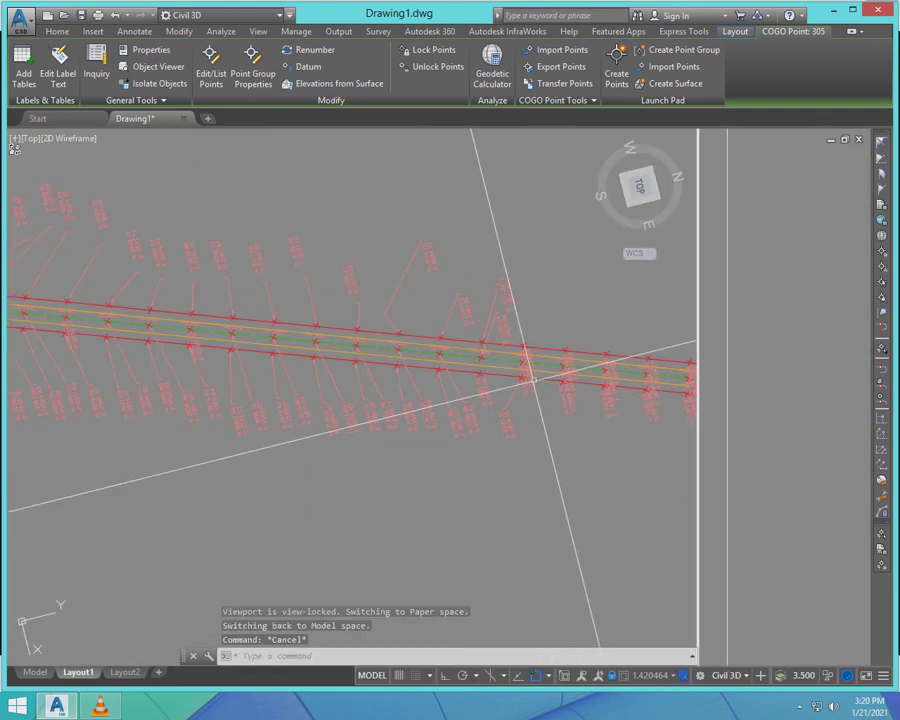
click(510, 341)
scroll(573, 318, down, 5)
click(560, 410)
- Move the upper-edge label N: 3230.66, E: 2604.64 at station 0+400 above the road and clear the selection
scroll(568, 342, up, 4)
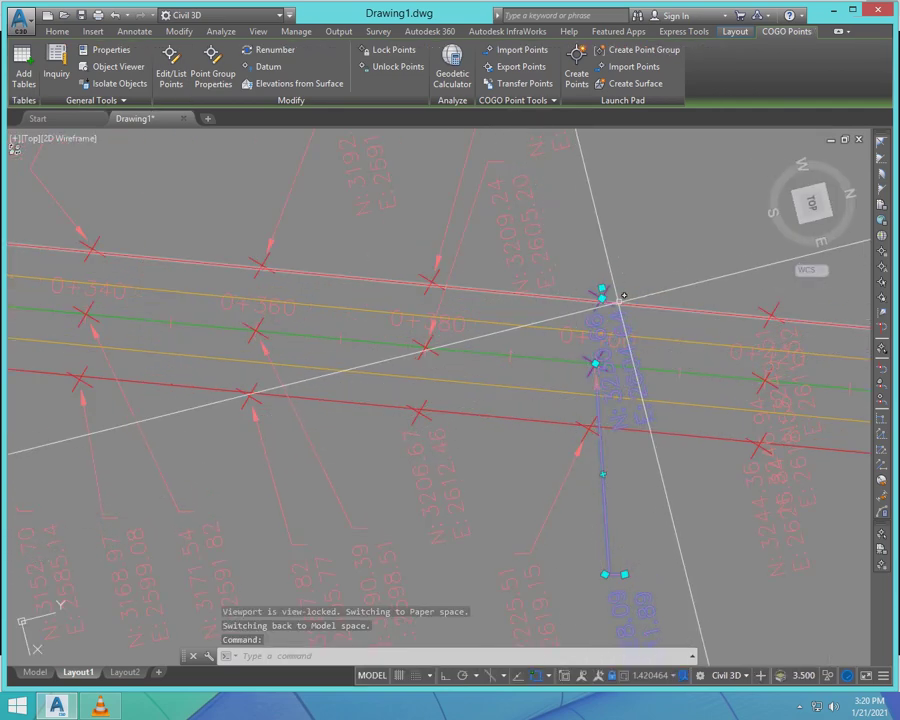
click(601, 290)
scroll(620, 320, down, 3)
click(640, 329)
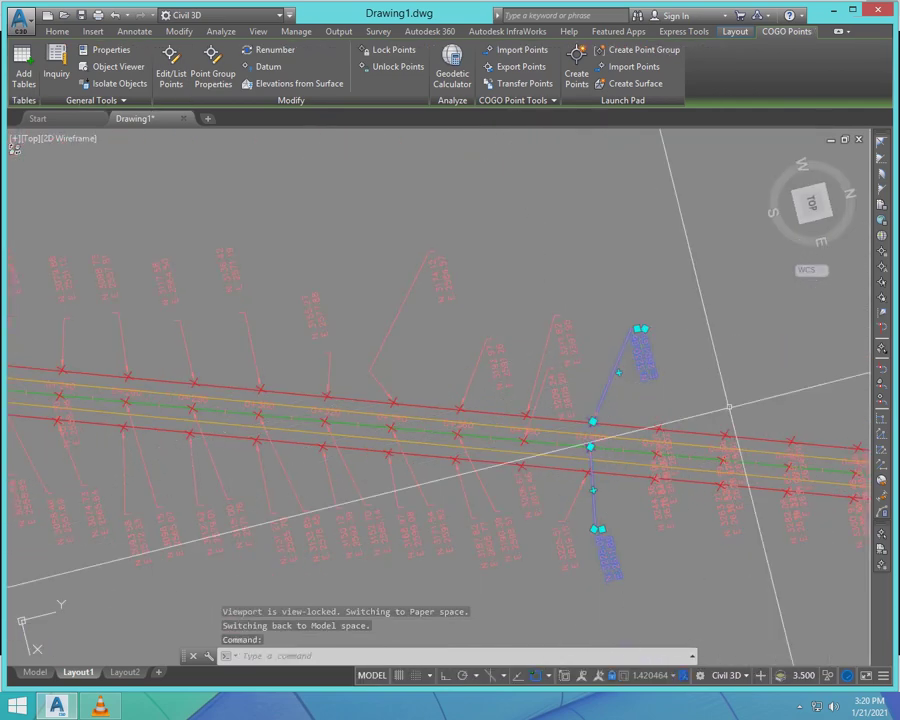
scroll(640, 335, down, 5)
scroll(648, 392, up, 5)
key(Escape)
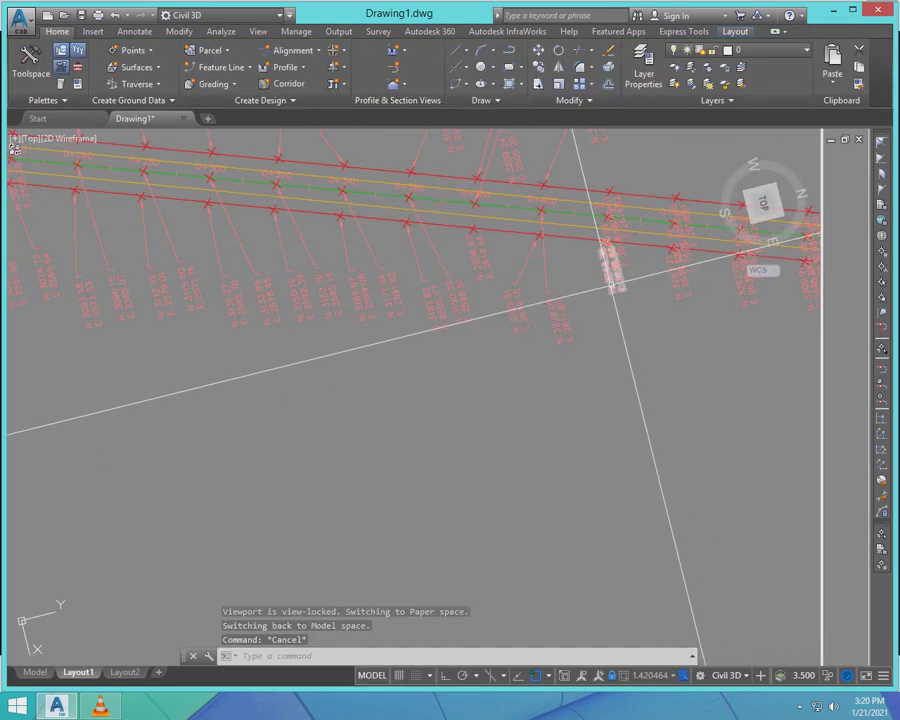
- Move the lower-edge label N: 3244.36 and the centreline label at station 0+420 side by side below the road
click(610, 250)
click(605, 232)
click(610, 312)
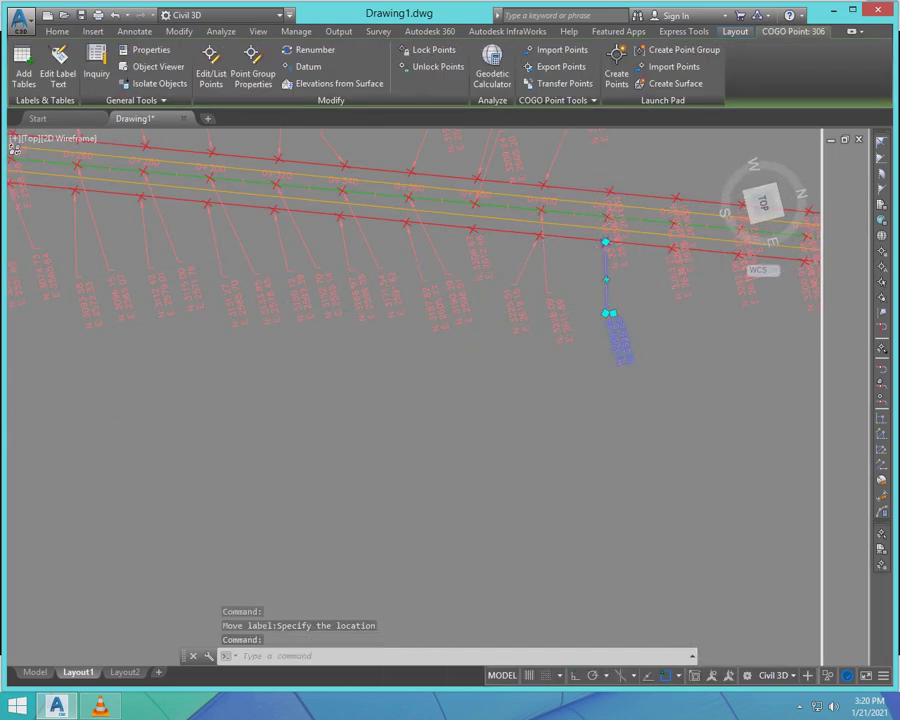
scroll(613, 316, down, 3)
scroll(617, 293, up, 4)
click(583, 236)
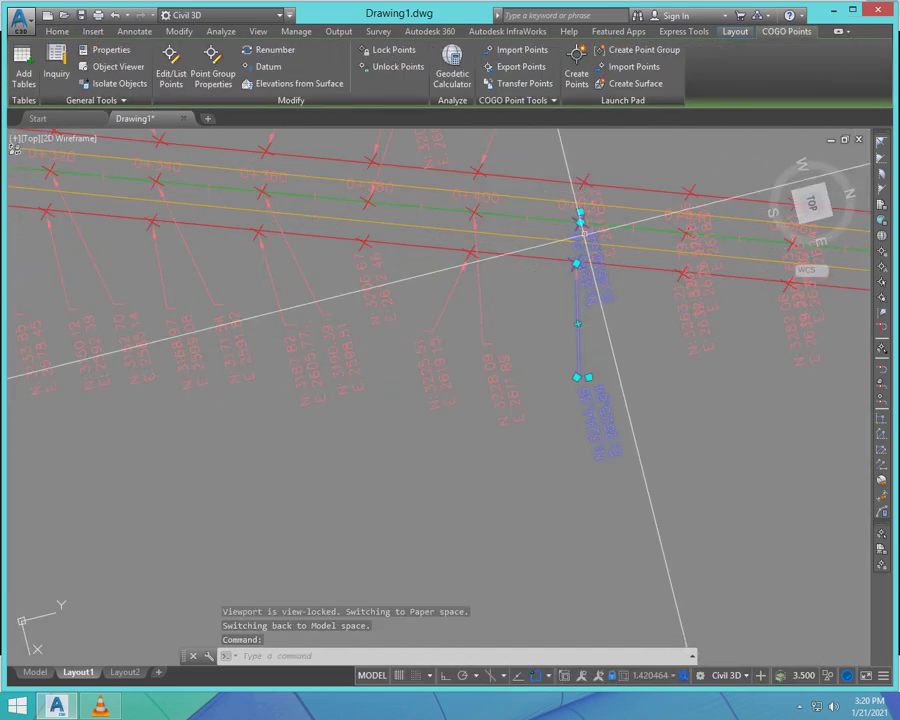
click(580, 212)
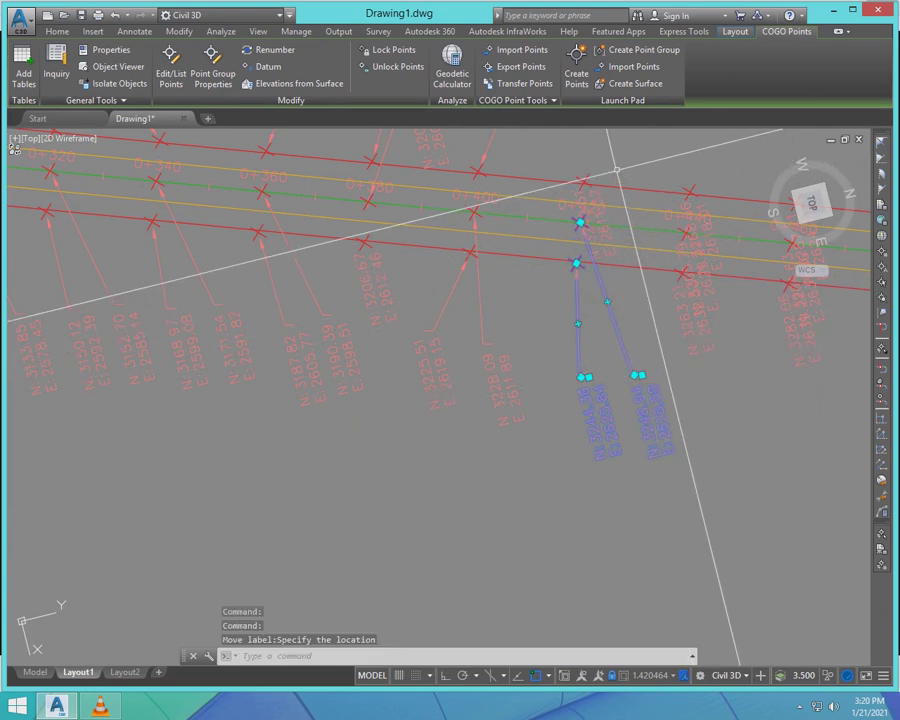
- Move the upper-edge label N: 3249.51, E: 2611.32 at station 0+420 to a clear spot above the road
scroll(619, 174, up, 4)
click(594, 366)
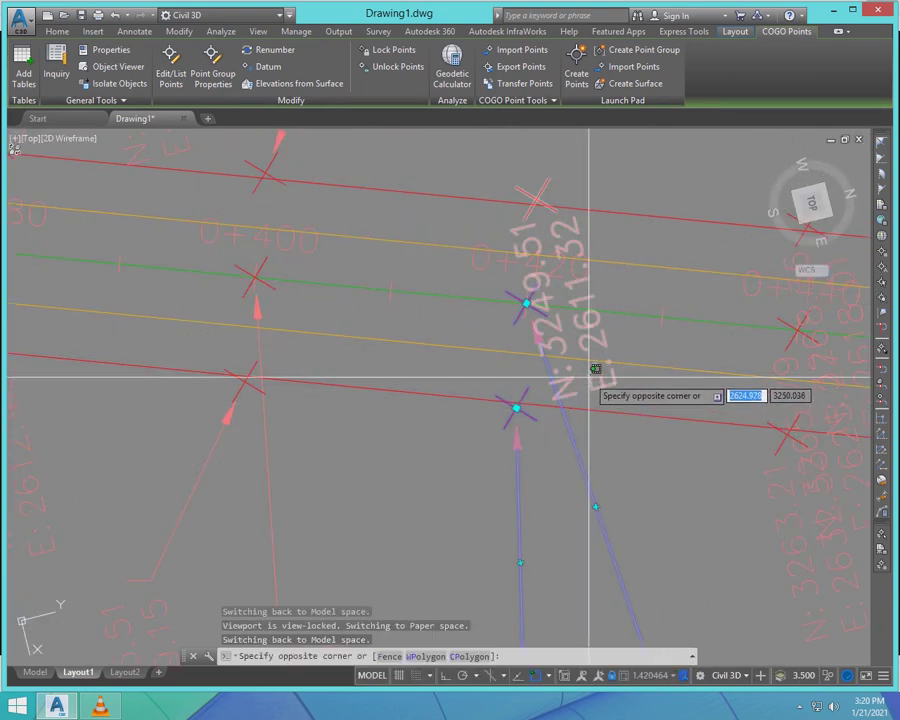
click(530, 175)
click(537, 188)
scroll(546, 441, down, 4)
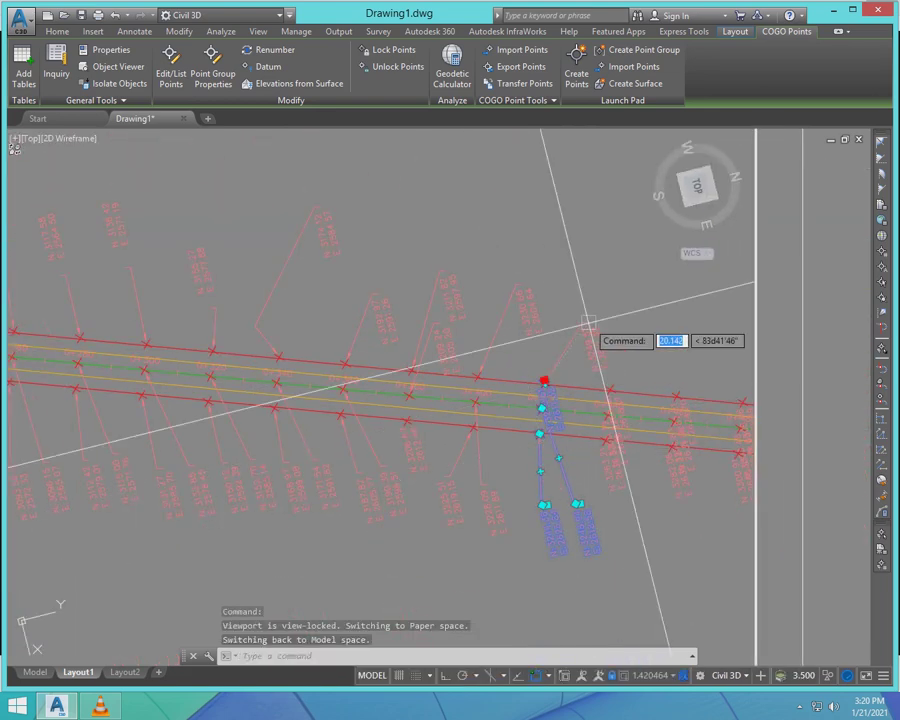
- Move the lower-edge and centreline labels at station 0+440 below the road and the upper-edge label above it
click(606, 448)
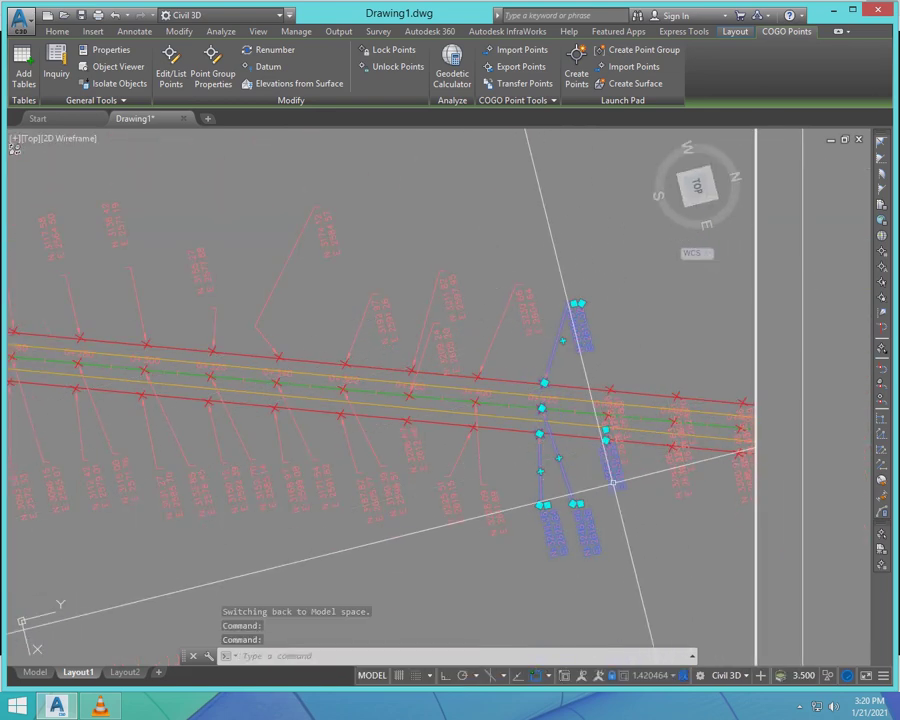
click(606, 426)
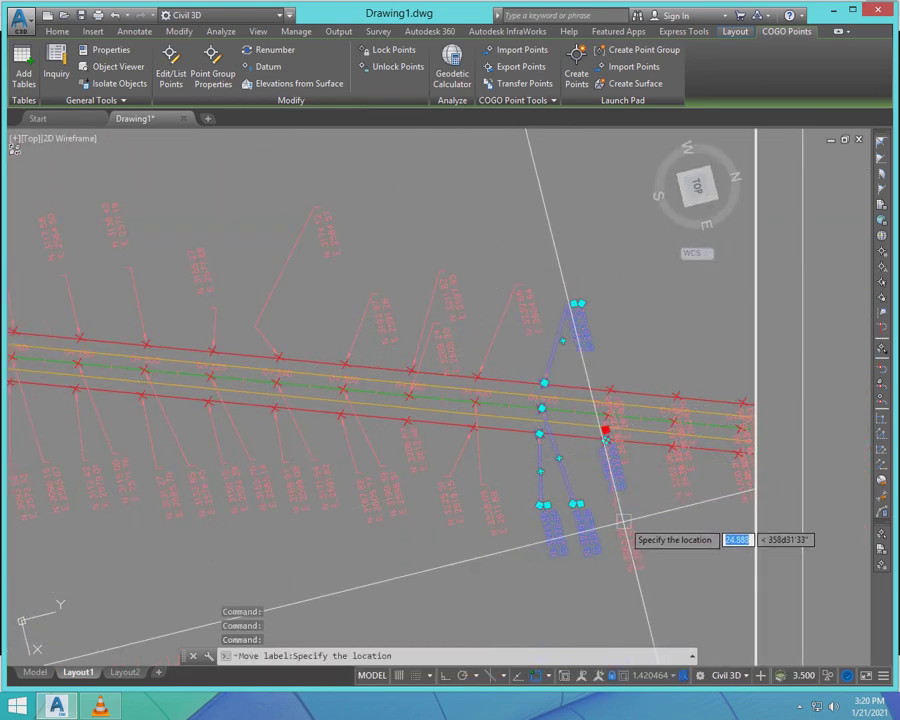
click(610, 510)
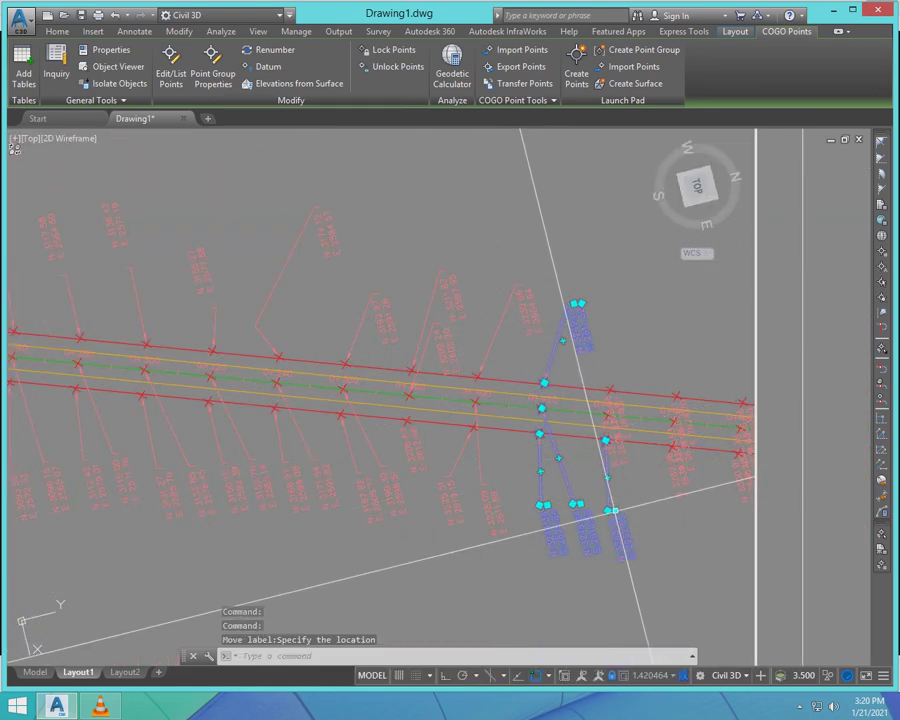
click(606, 404)
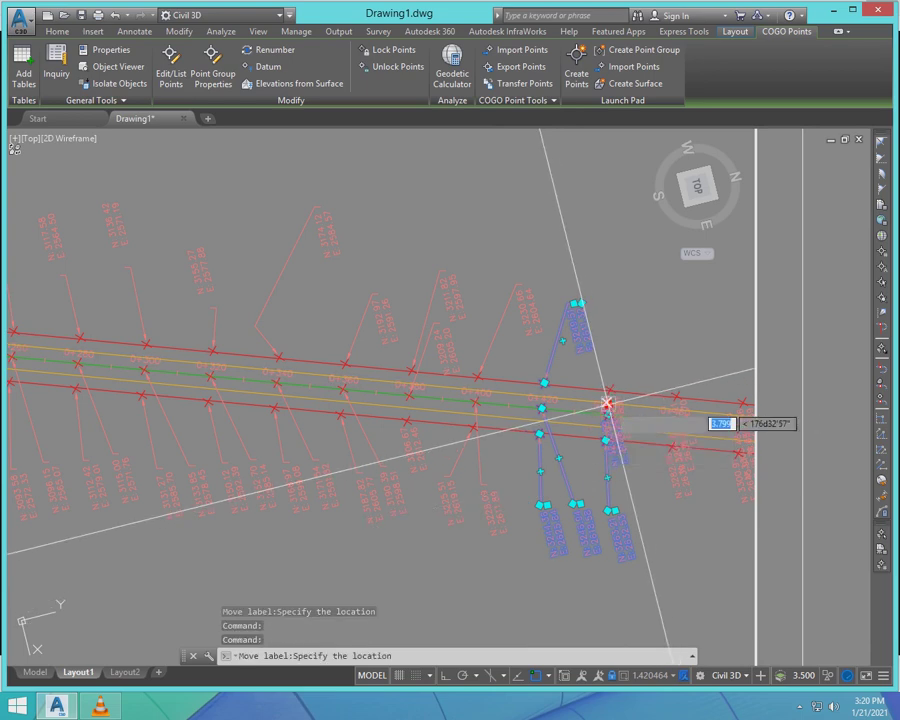
click(649, 494)
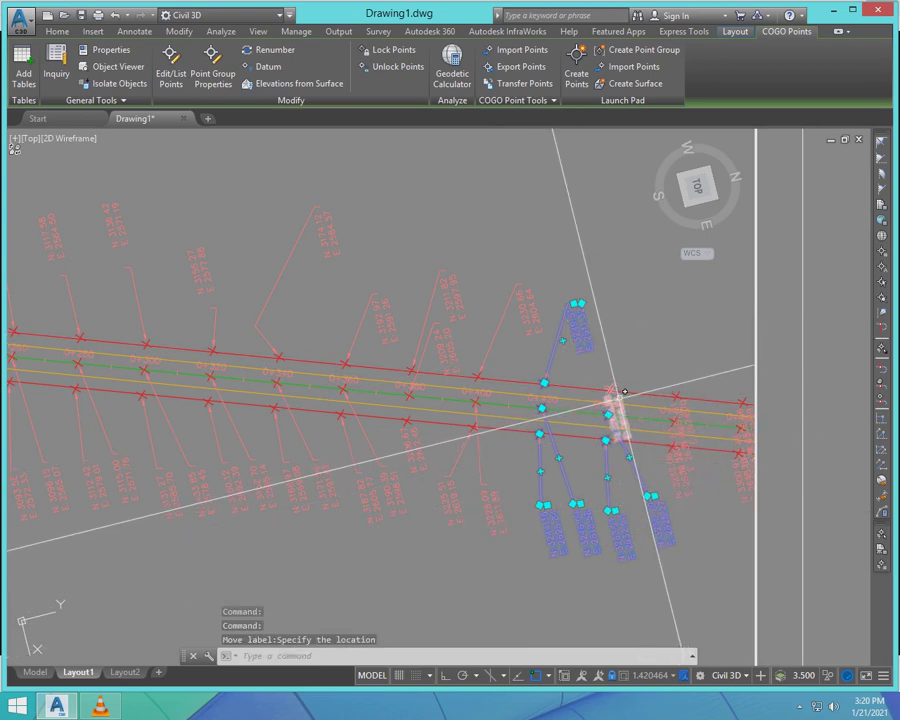
click(610, 379)
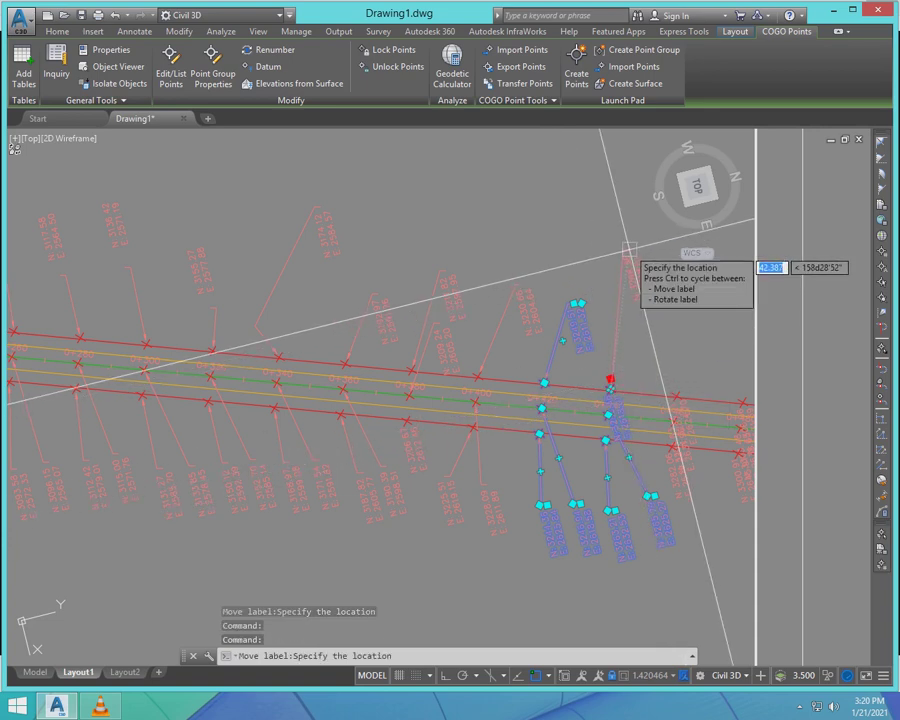
click(633, 250)
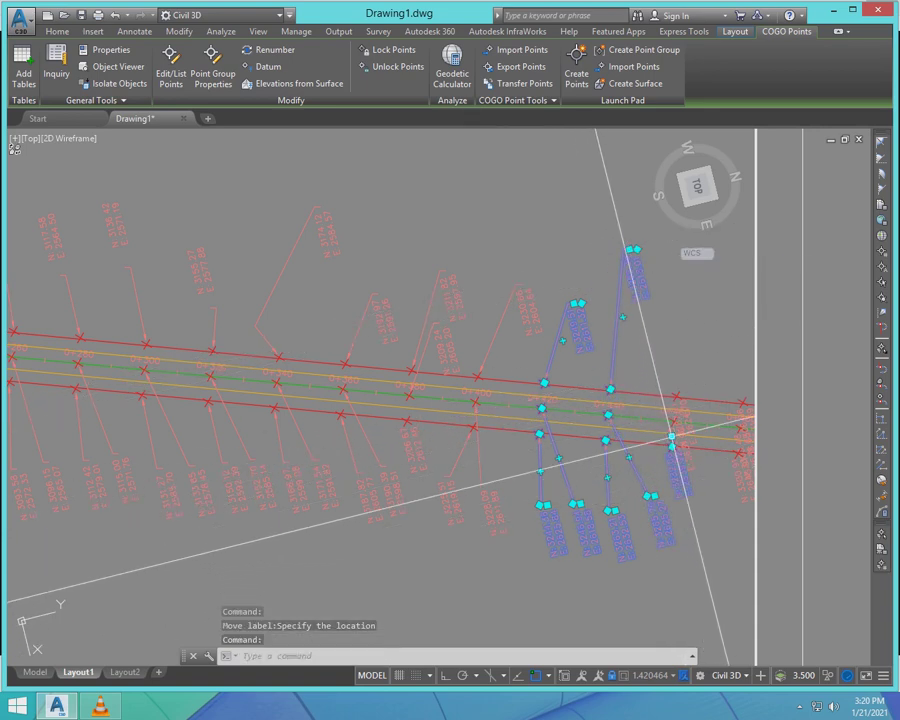
- Move the lower-edge and centreline labels at station 0+460 below the road, the upper-edge label above it, and clear the selection
click(670, 434)
click(673, 433)
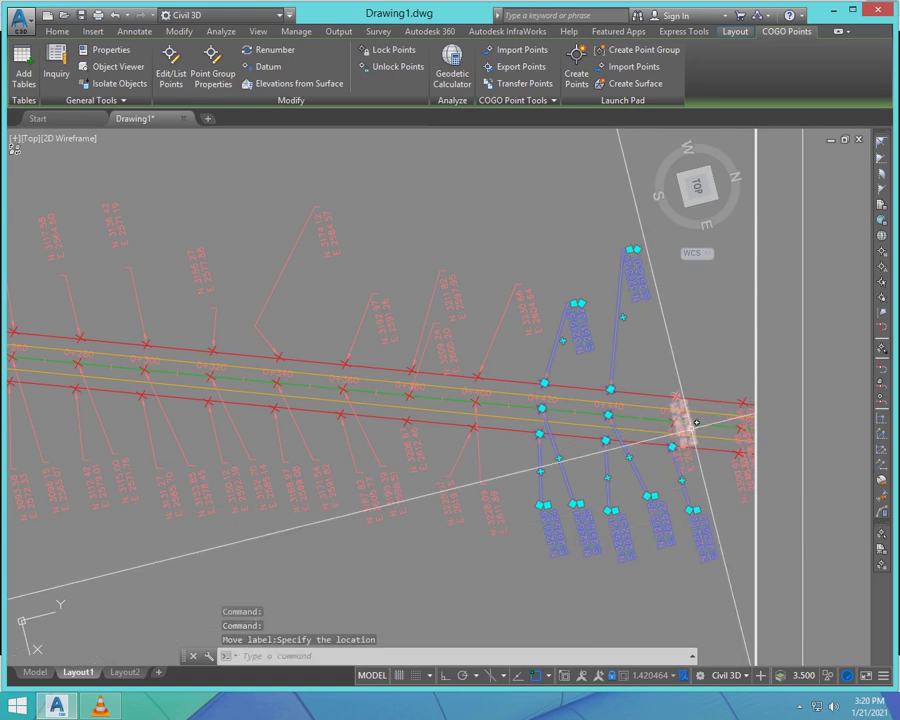
click(676, 410)
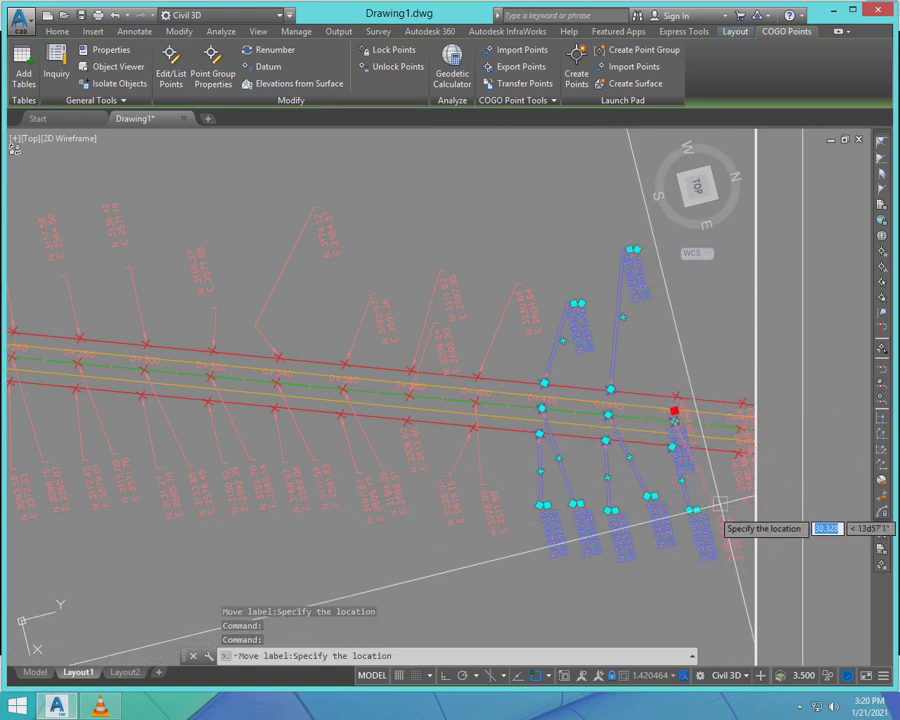
click(700, 463)
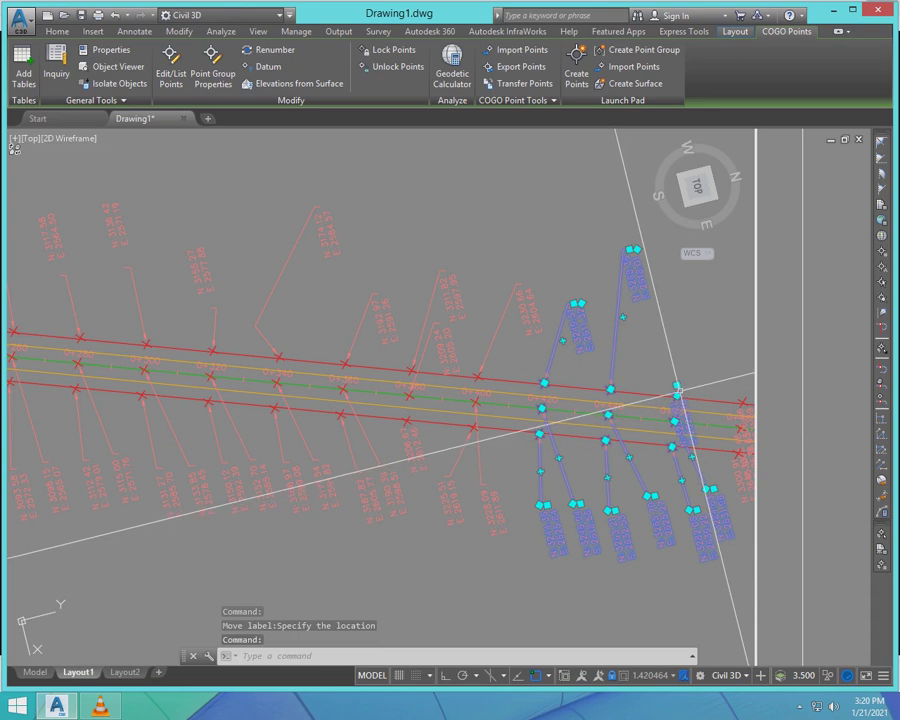
click(677, 386)
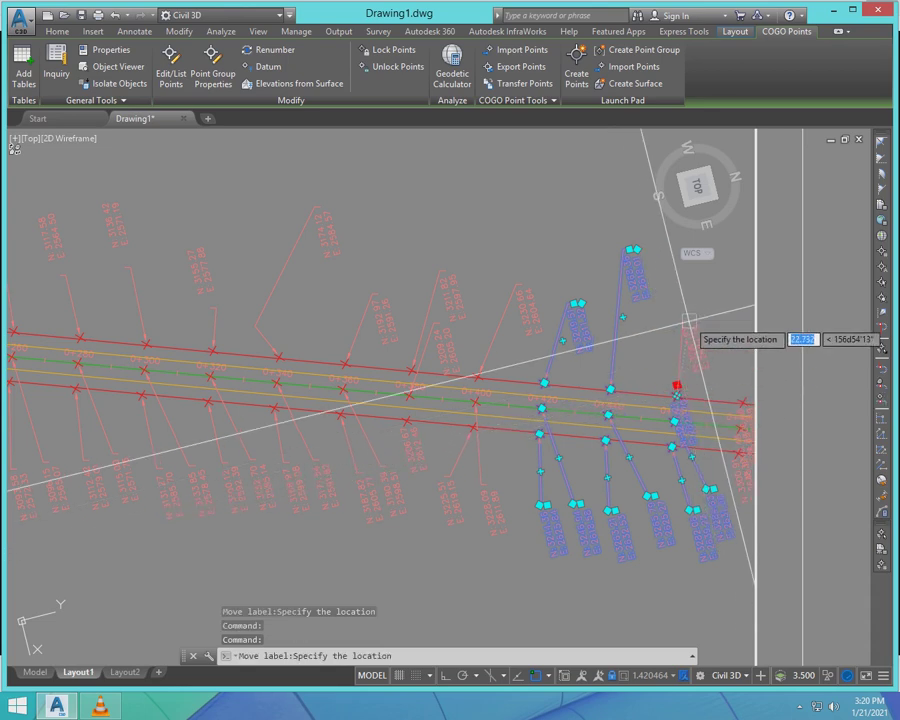
key(Escape)
key(Escape)
- Leave the viewport and return to paper space with the whole sheet frame in view
scroll(449, 393, down, 5)
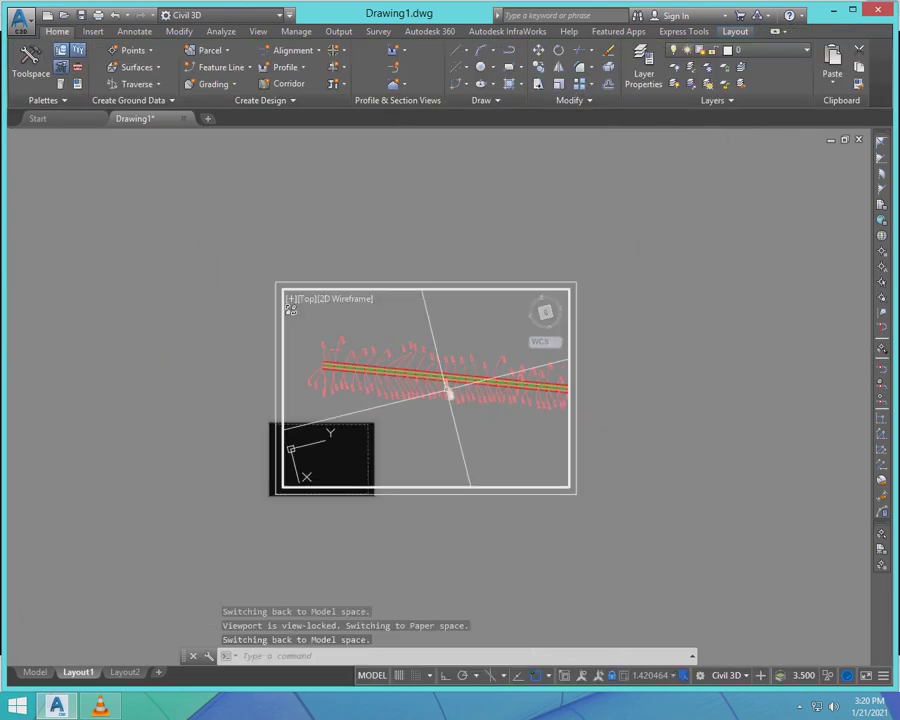
text(PS)
key(Return)
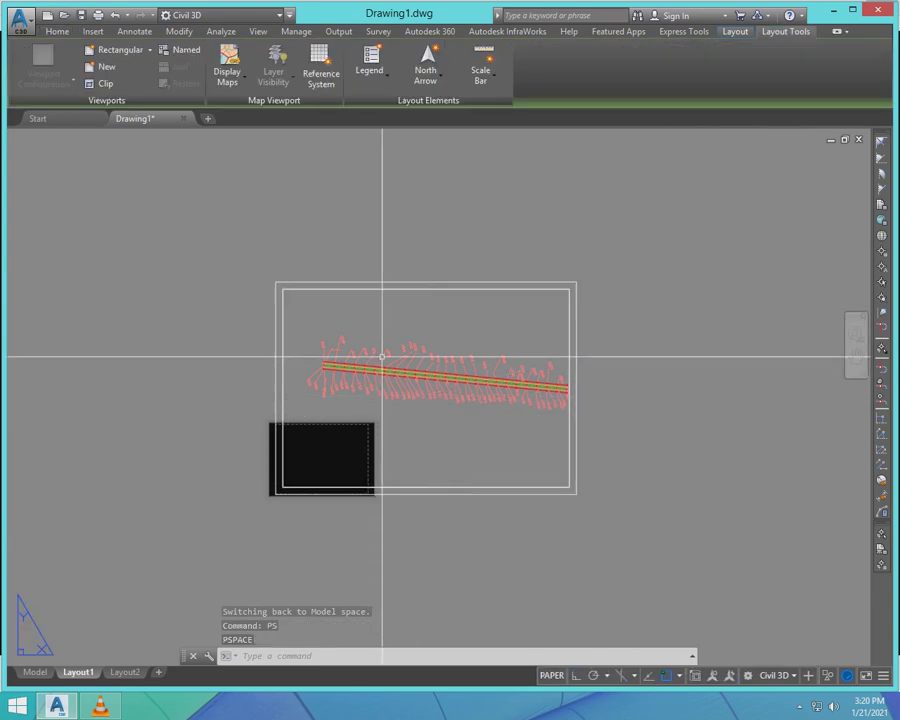
scroll(382, 357, down, 3)
scroll(378, 350, up, 3)
- Copy the sheet frame together with its viewport straight to the right of the original, with Ortho mode on
text(CO)
key(Return)
click(250, 255)
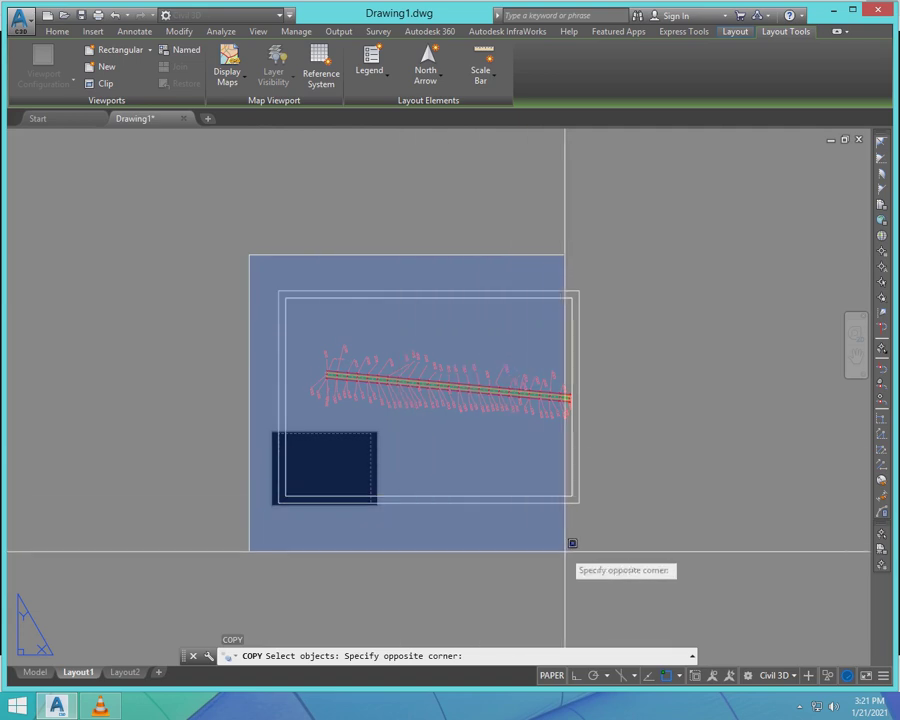
click(565, 550)
scroll(400, 366, up, 5)
scroll(354, 386, down, 6)
key(Return)
scroll(344, 445, down, 4)
click(334, 437)
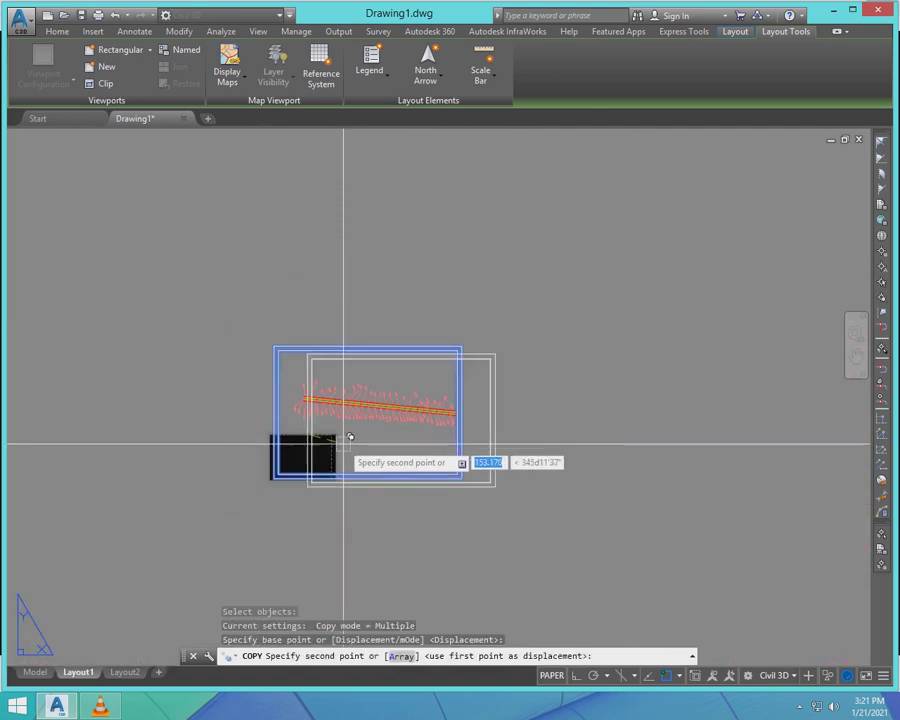
key(F8)
click(566, 430)
key(Escape)
key(Escape)
- Unlock the copied viewport by setting its Display locked property to No
scroll(527, 367, up, 4)
click(493, 370)
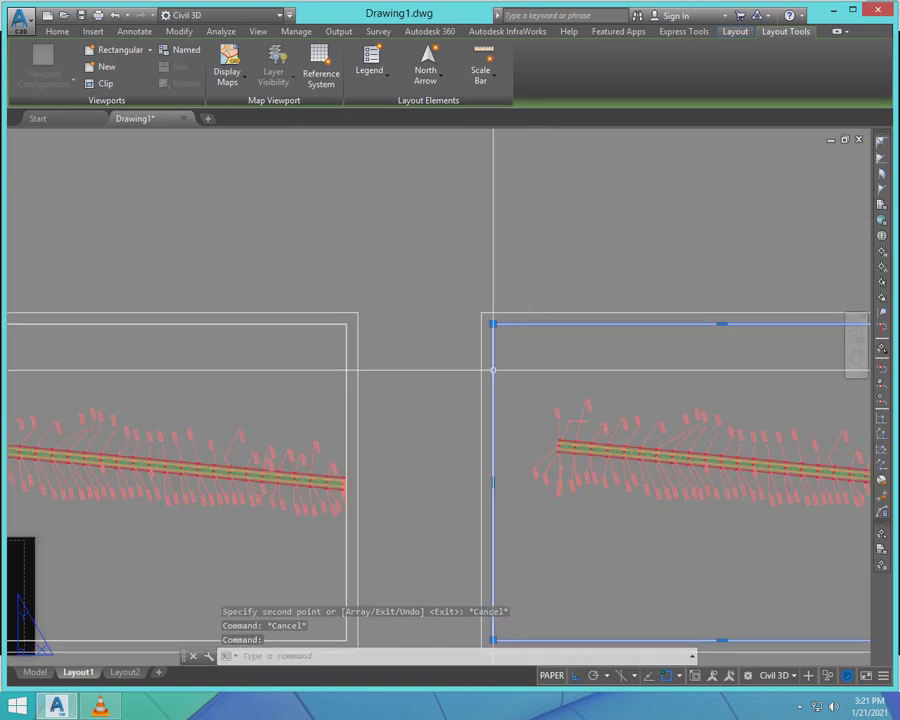
key(Escape)
click(520, 433)
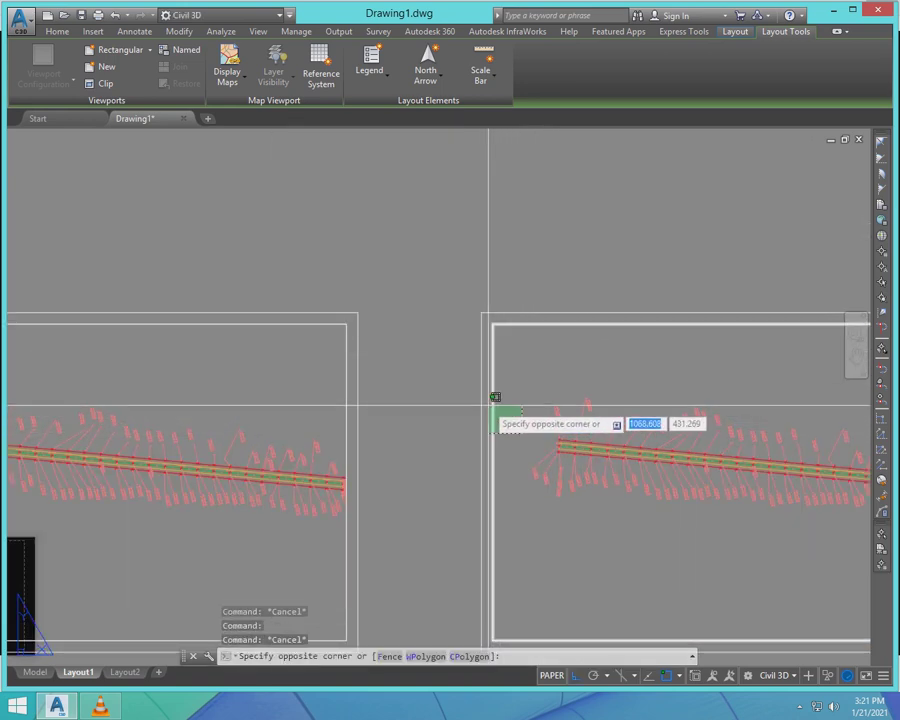
click(486, 428)
scroll(505, 448, down, 2)
key(ctrl+1)
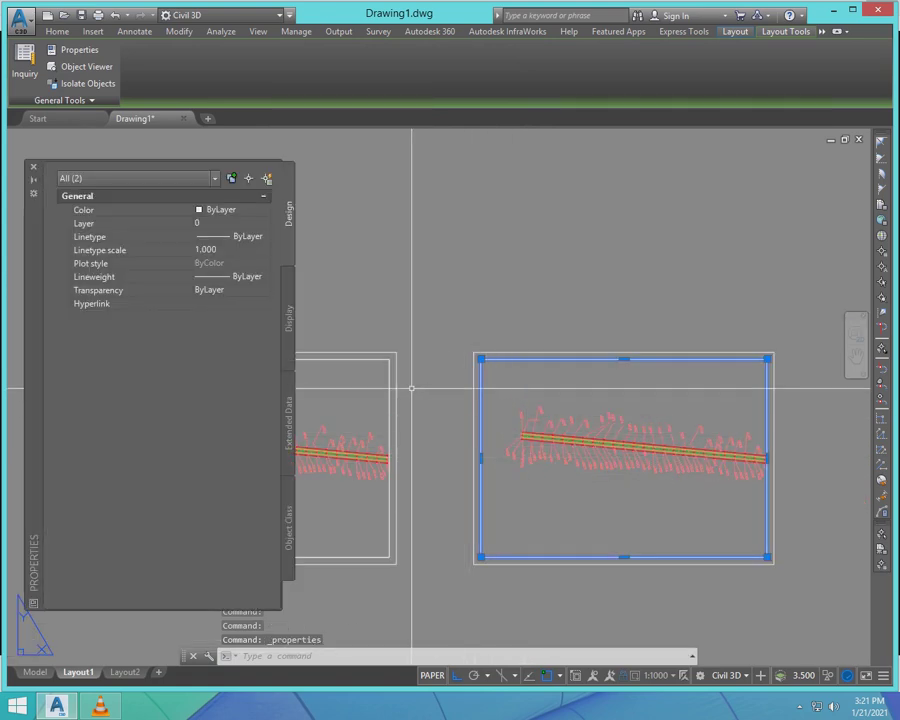
click(214, 178)
click(130, 209)
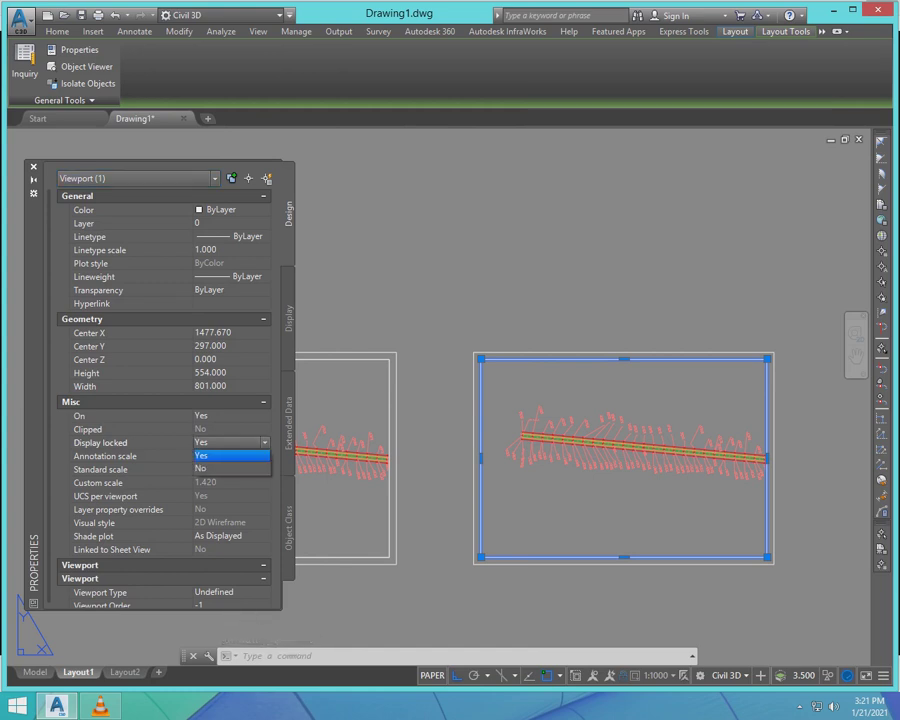
click(230, 455)
key(Escape)
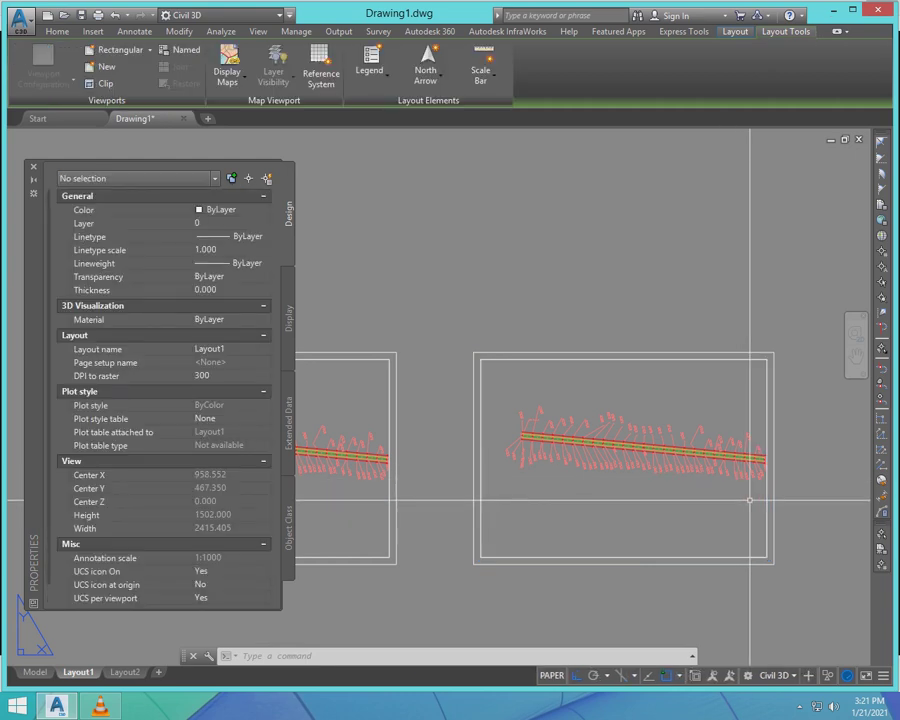
- Pan the model inside the copied viewport so the road continues from station 0+460 at its left edge, and return to paper space
key(Return)
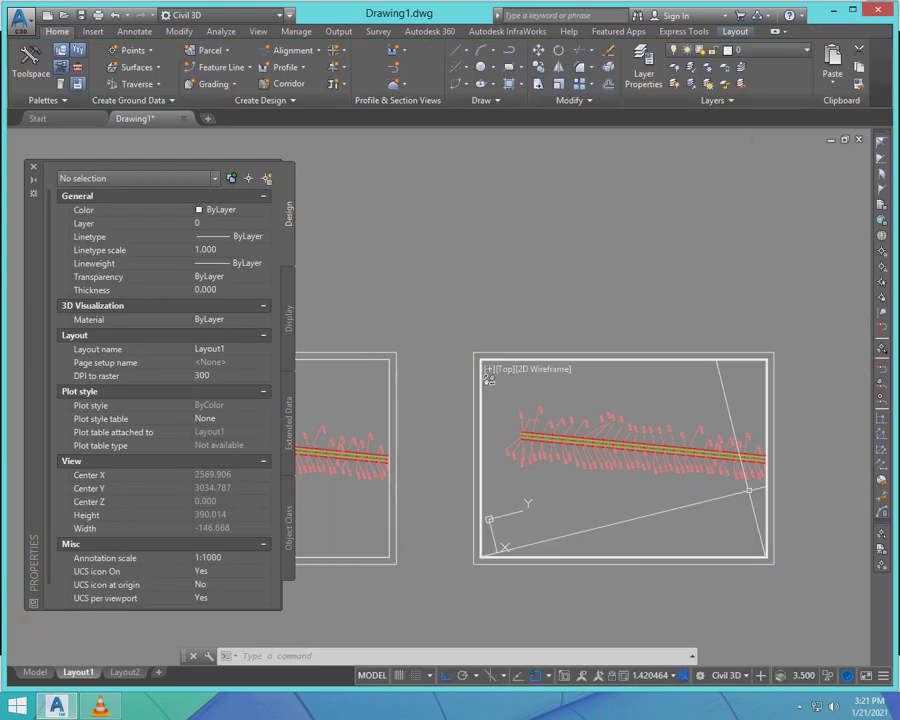
text(p)
key(Return)
drag(741, 492, 521, 453)
mouse_move(442, 478)
mouse_down()
mouse_move(492, 481)
mouse_move(482, 482)
mouse_up()
drag(633, 498, 628, 499)
right_click(604, 556)
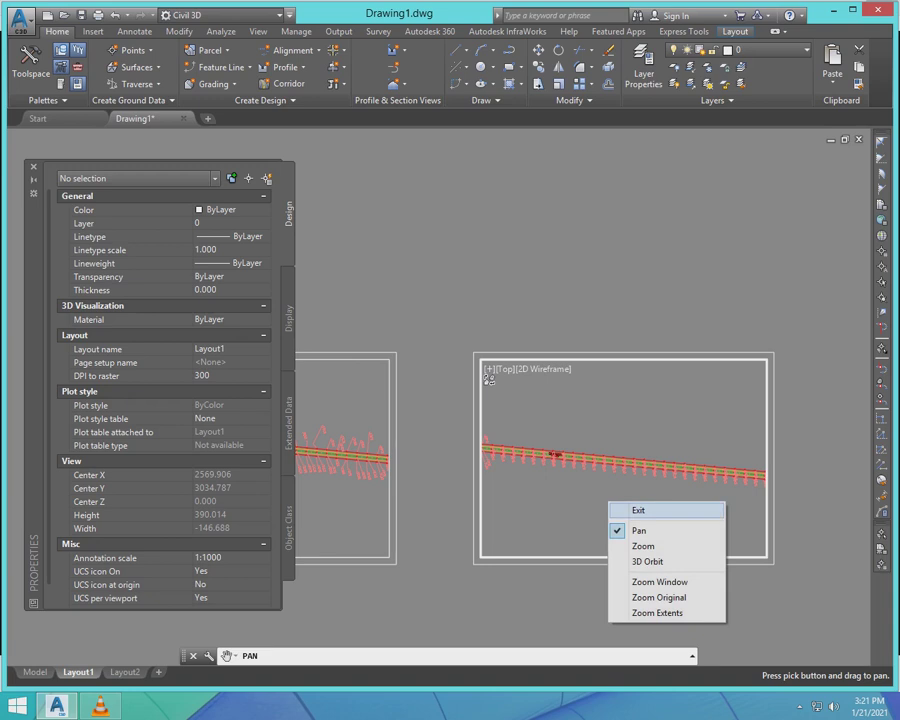
click(626, 563)
text(ps)
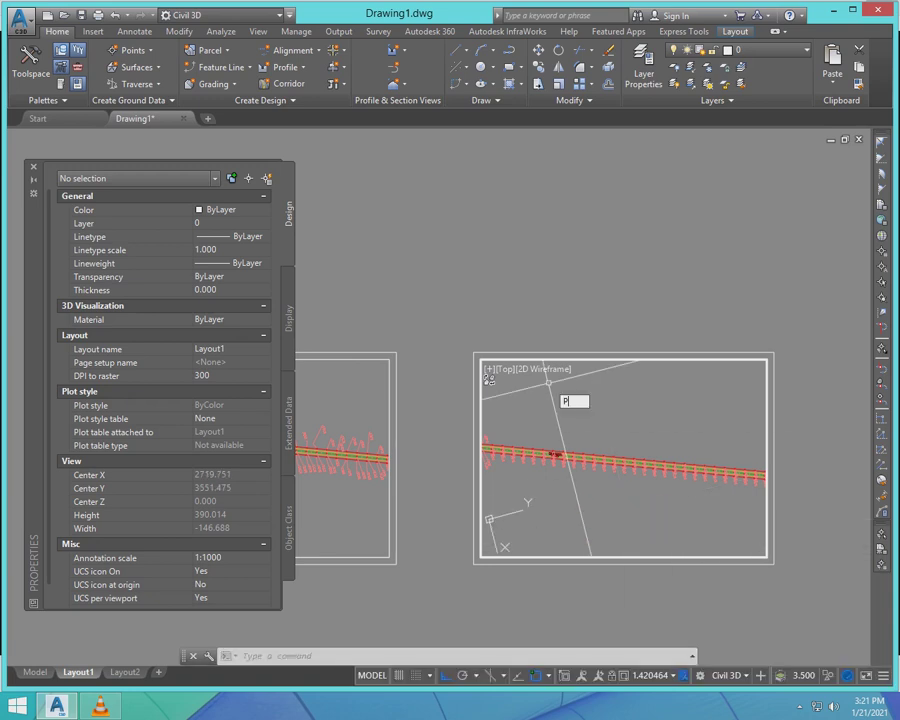
key(Return)
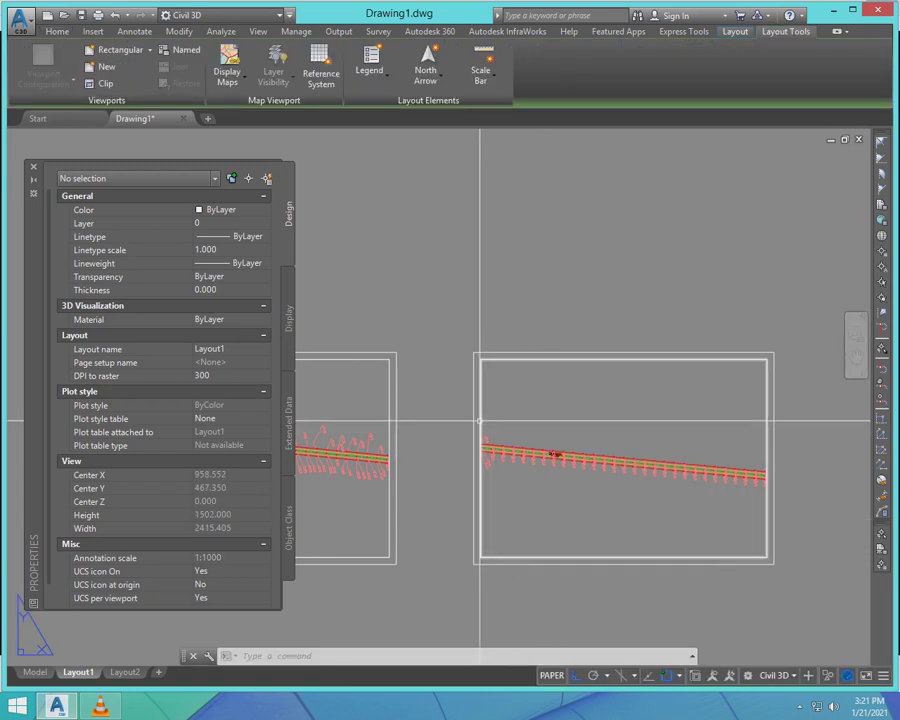
- Lock the copied viewport again by setting its Display locked property to Yes
click(479, 418)
key(Escape)
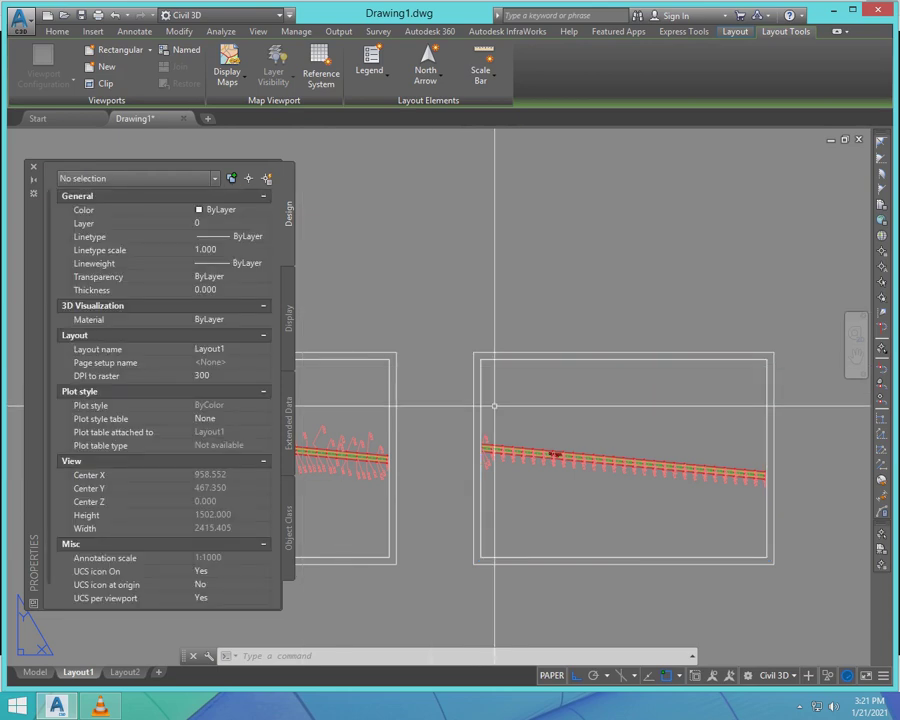
click(490, 400)
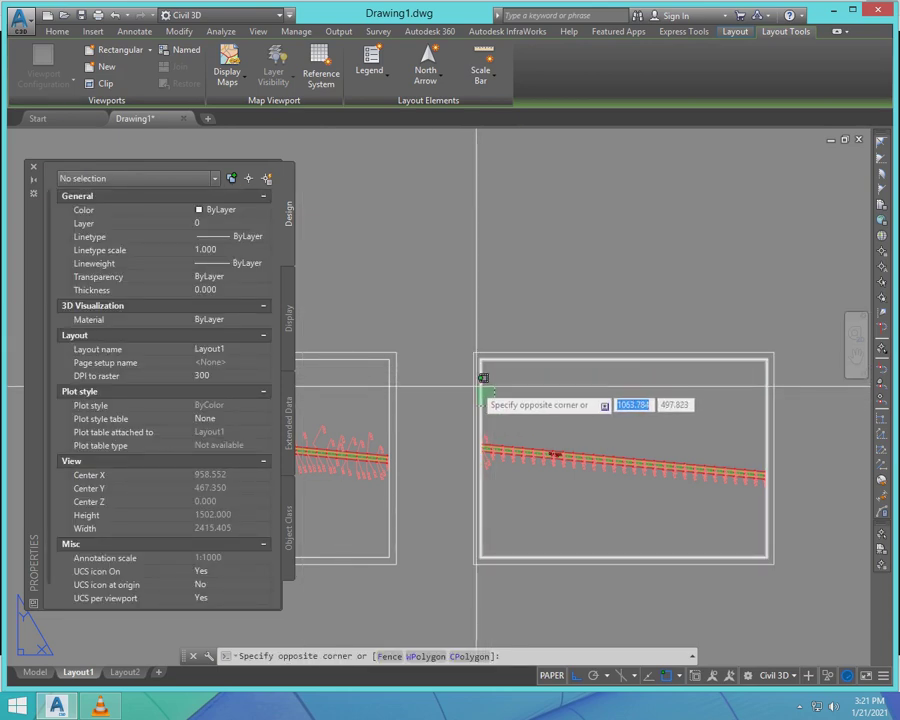
click(475, 378)
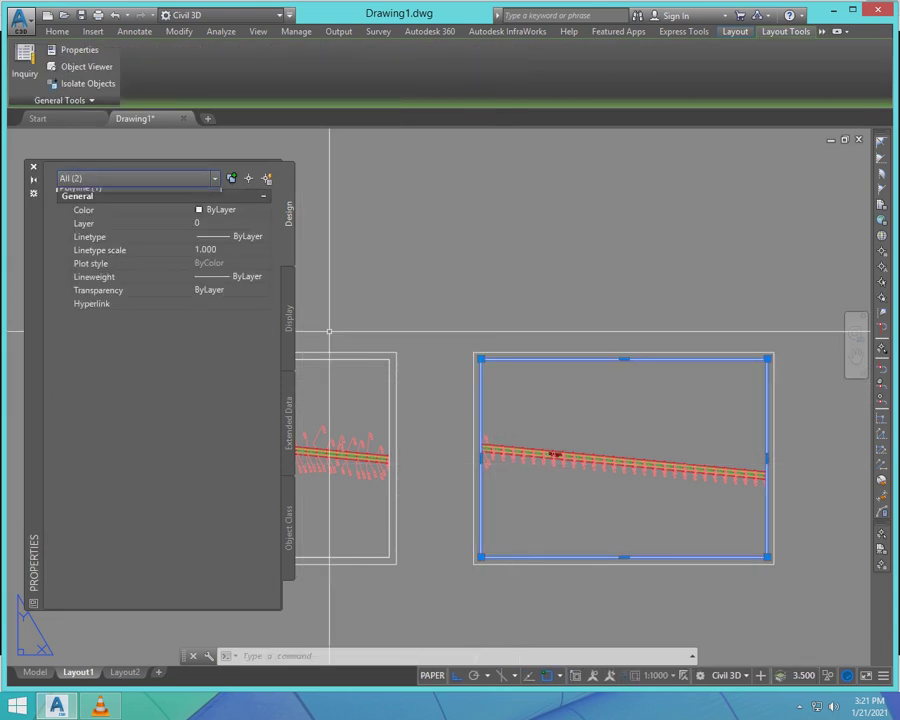
click(80, 206)
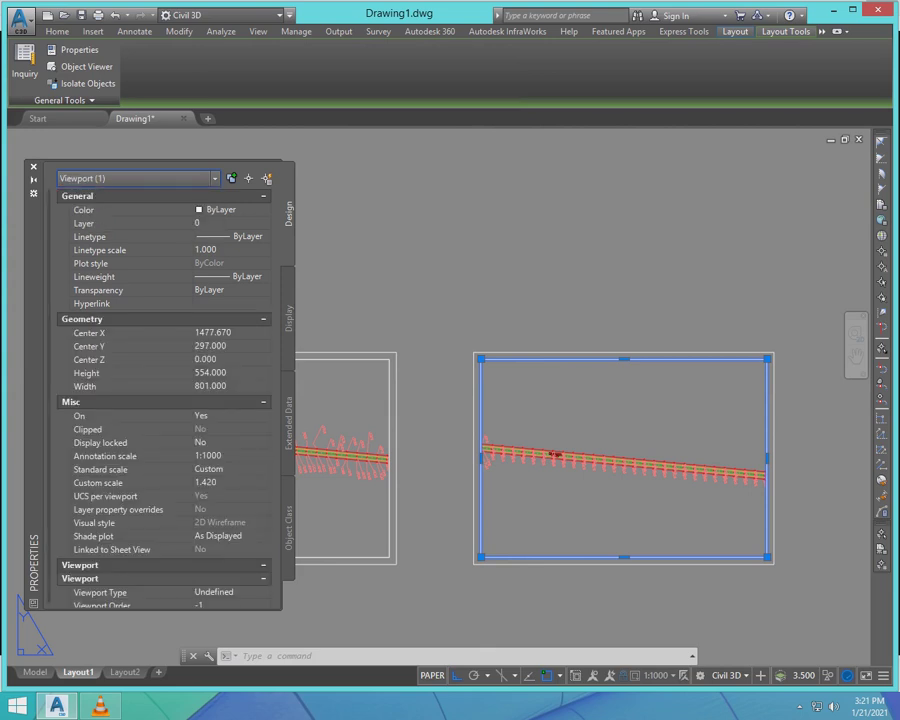
click(265, 443)
click(230, 455)
key(Escape)
- Enter the copied viewport's model space and move the lower-edge label at station 0+480 below the road
scroll(532, 477, up, 2)
text(MS)
key(Return)
scroll(484, 448, up, 6)
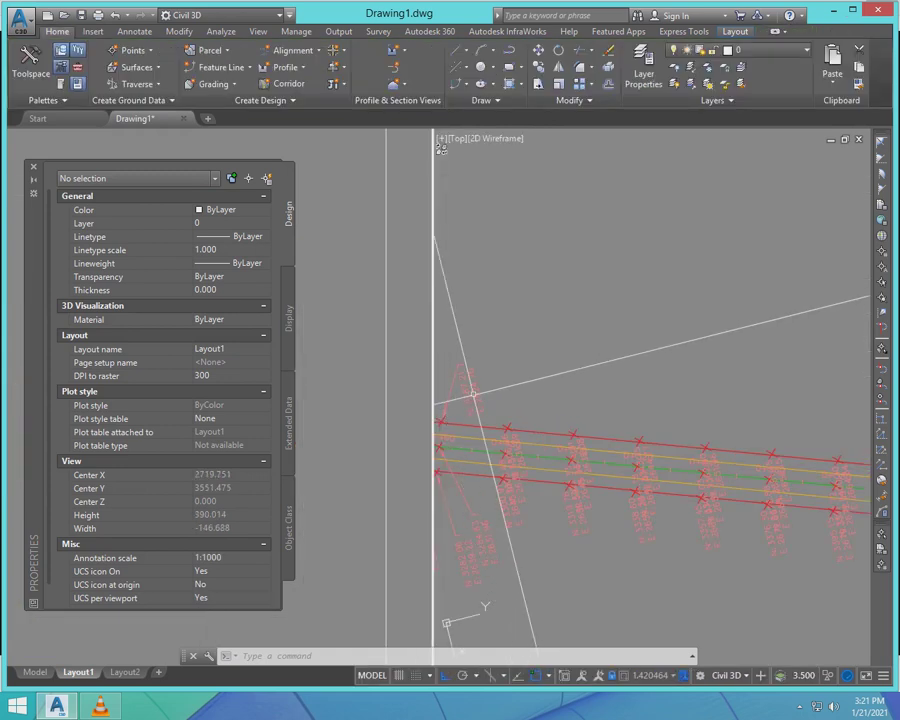
click(503, 468)
mouse_move(510, 460)
click(560, 490)
click(515, 545)
- Turn Ortho mode off, move the centreline label N: 3303.48, E: 2638.65 at station 0+480 below the road, and clear the selection
scroll(531, 507, up, 4)
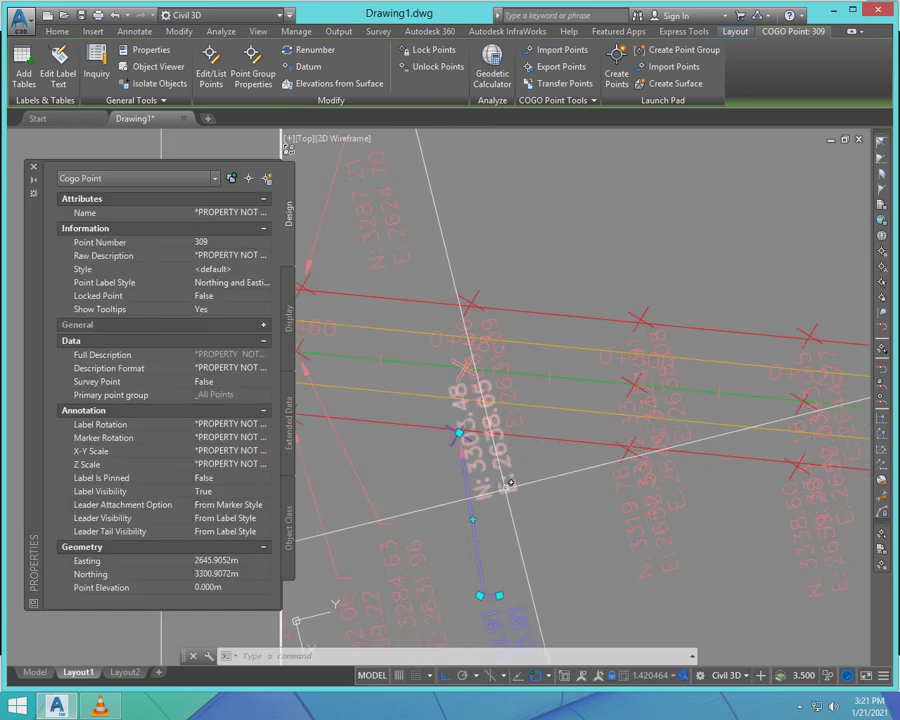
click(507, 488)
click(465, 357)
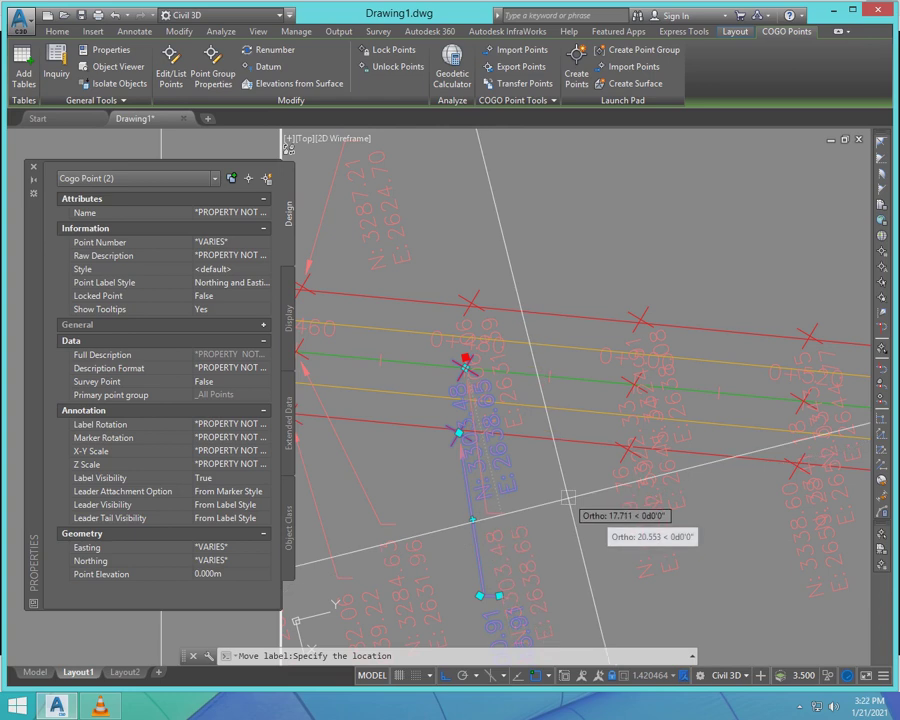
key(F8)
scroll(543, 425, down, 4)
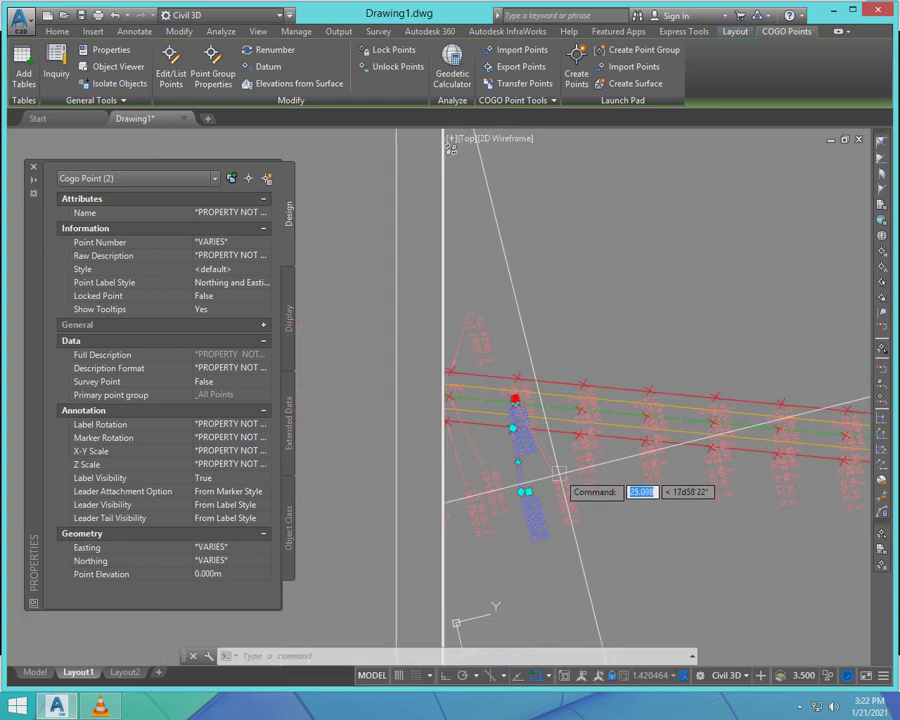
key(Escape)
scroll(638, 418, up, 4)
key(Escape)
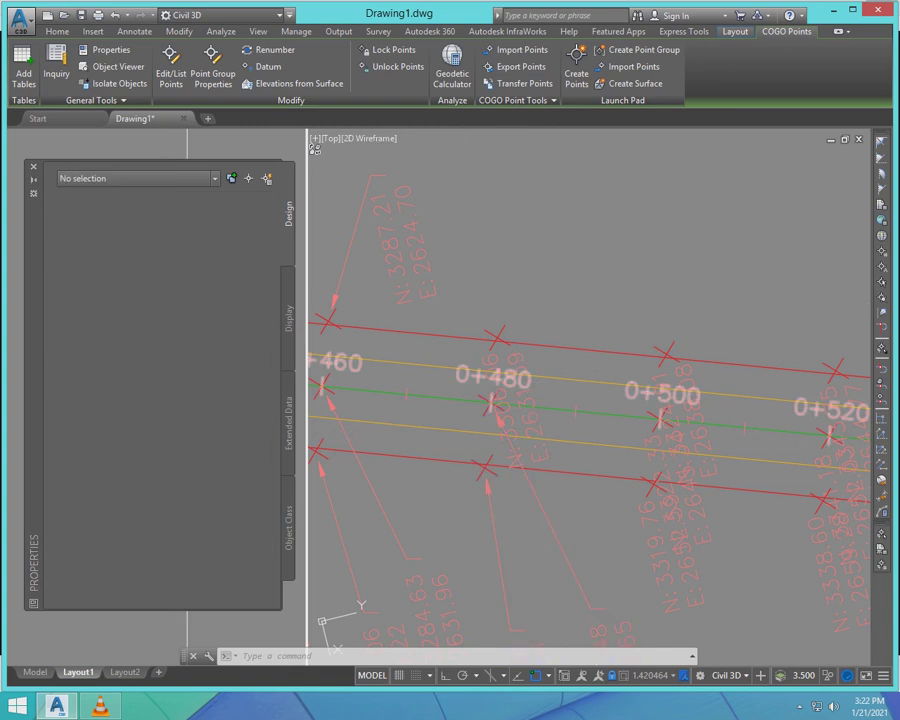
- Move the upper-edge point label at station 0+480 above the road and clear the selection
click(520, 360)
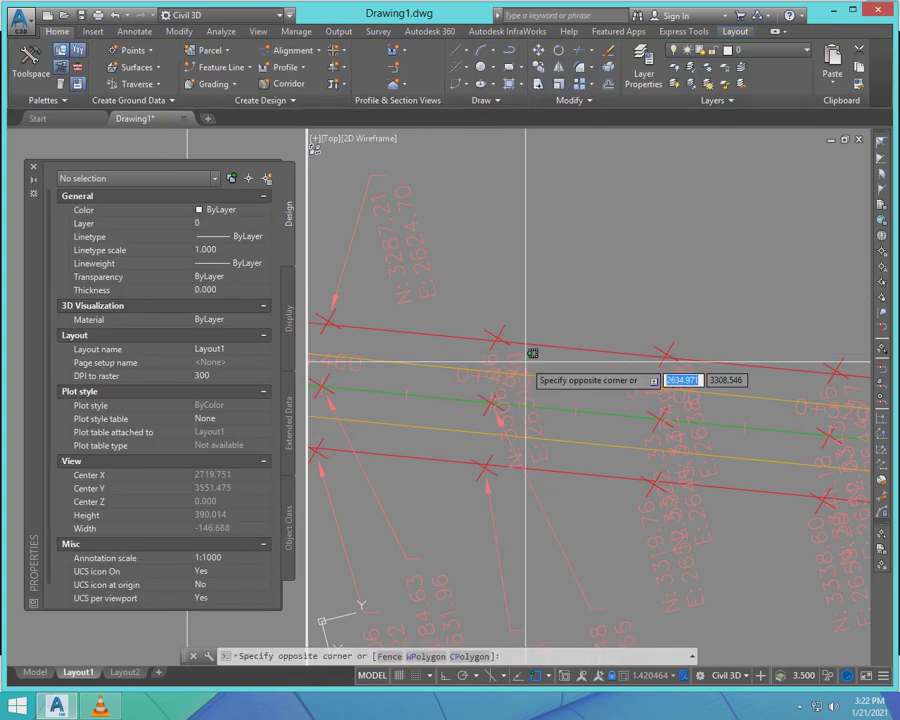
click(492, 324)
click(496, 326)
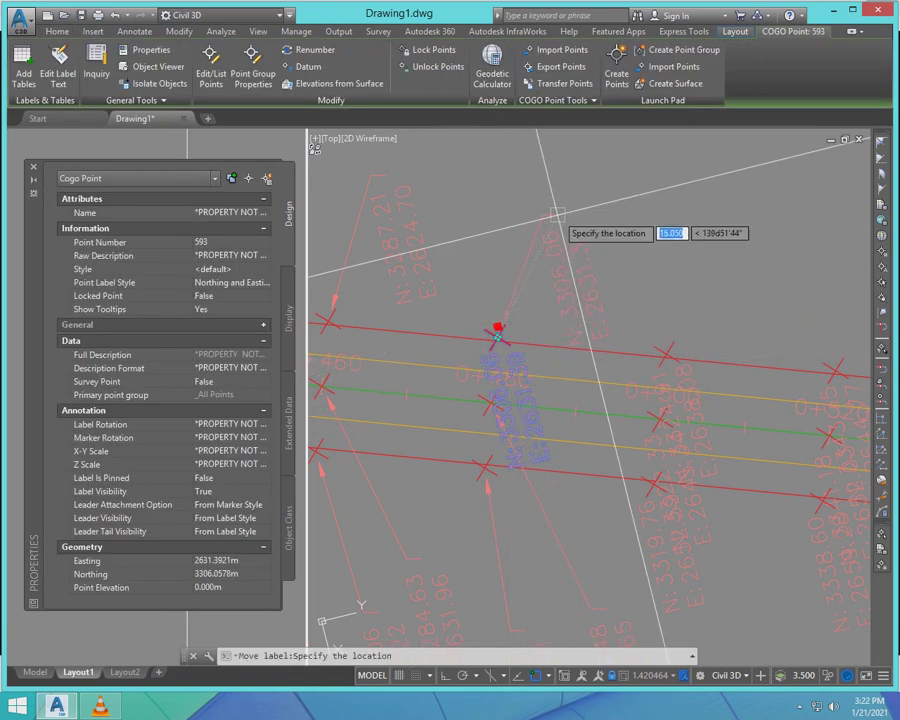
click(587, 181)
scroll(496, 241, down, 2)
scroll(637, 385, down, 2)
key(Escape)
- Move the lower-edge label N: 3319.76, E: 2652.59 at station 0+500 below the road
scroll(622, 424, up, 4)
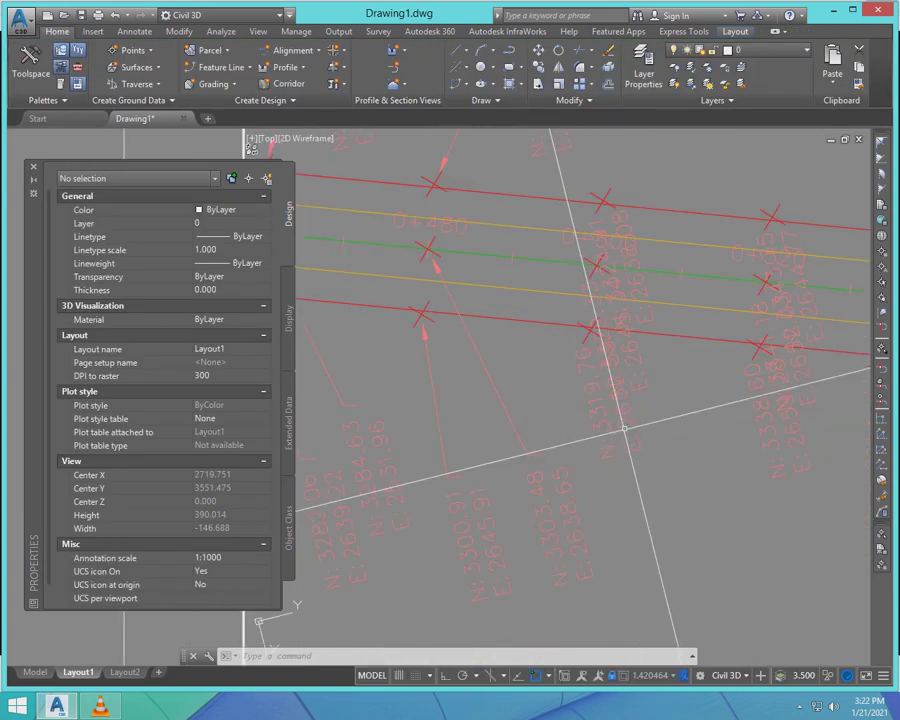
click(590, 323)
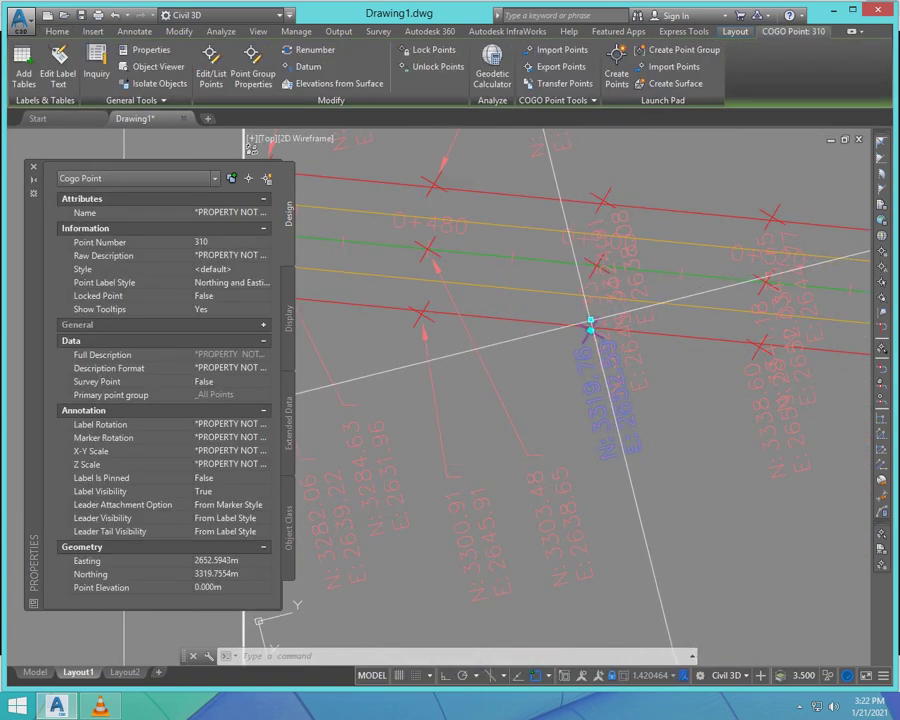
mouse_move(591, 321)
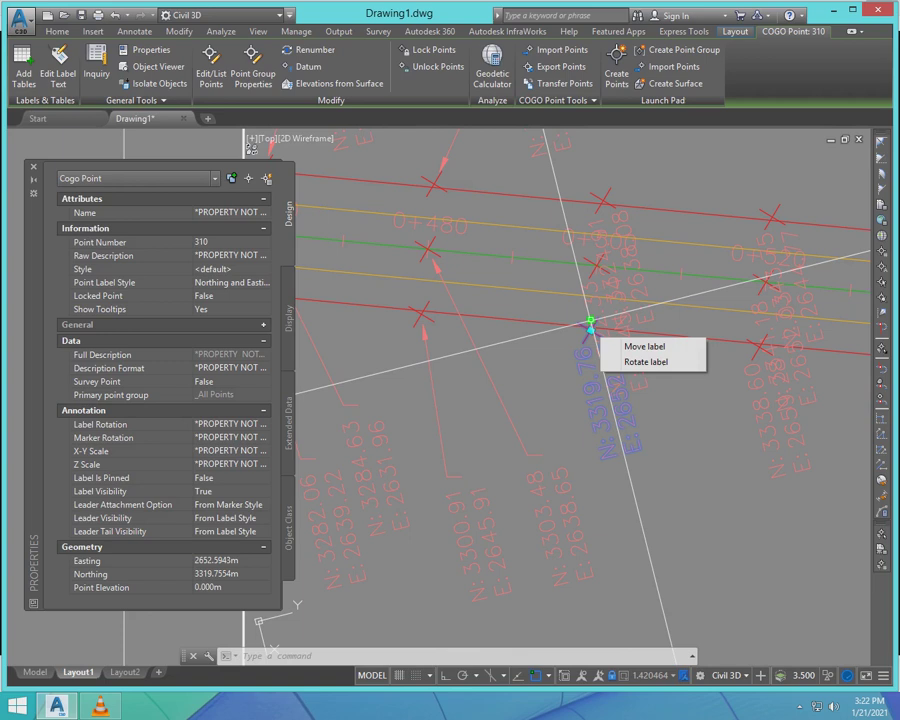
click(590, 323)
click(625, 464)
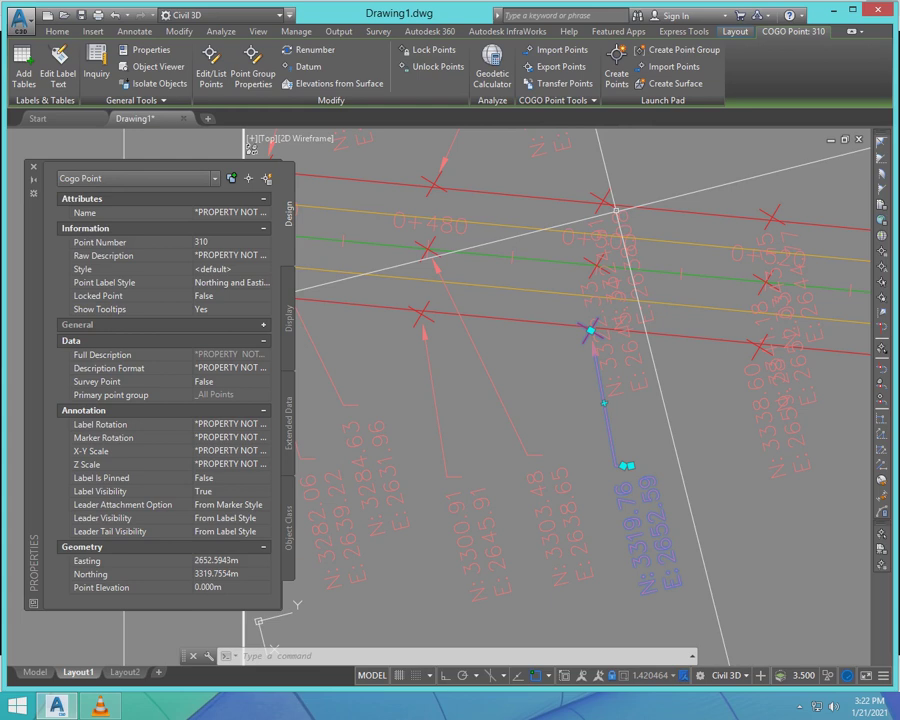
- Move the upper-edge point label at station 0+500 above the road
click(599, 187)
click(602, 188)
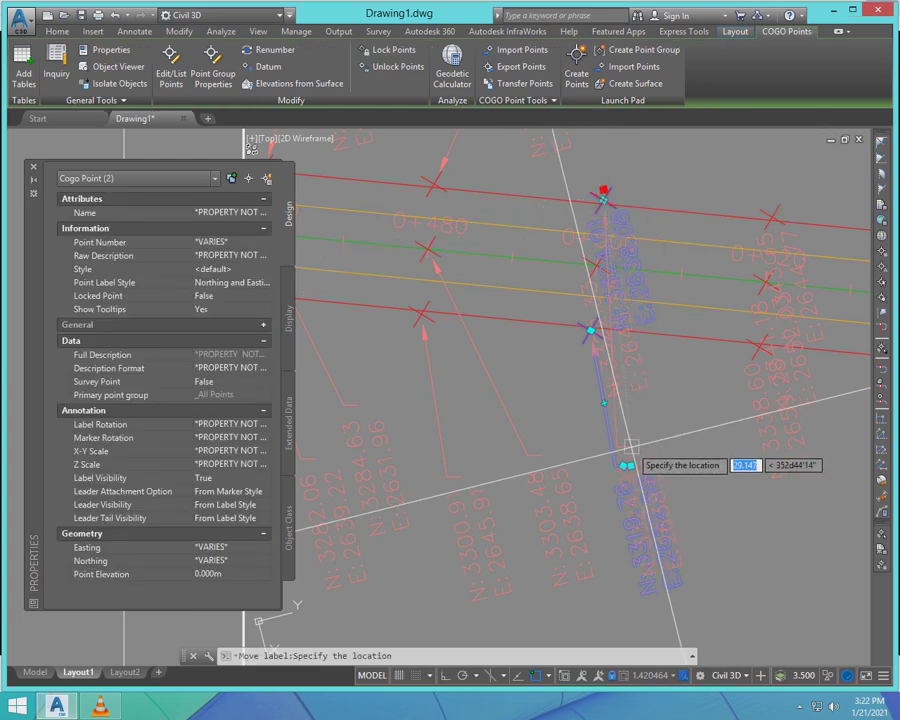
scroll(622, 455, down, 4)
click(658, 293)
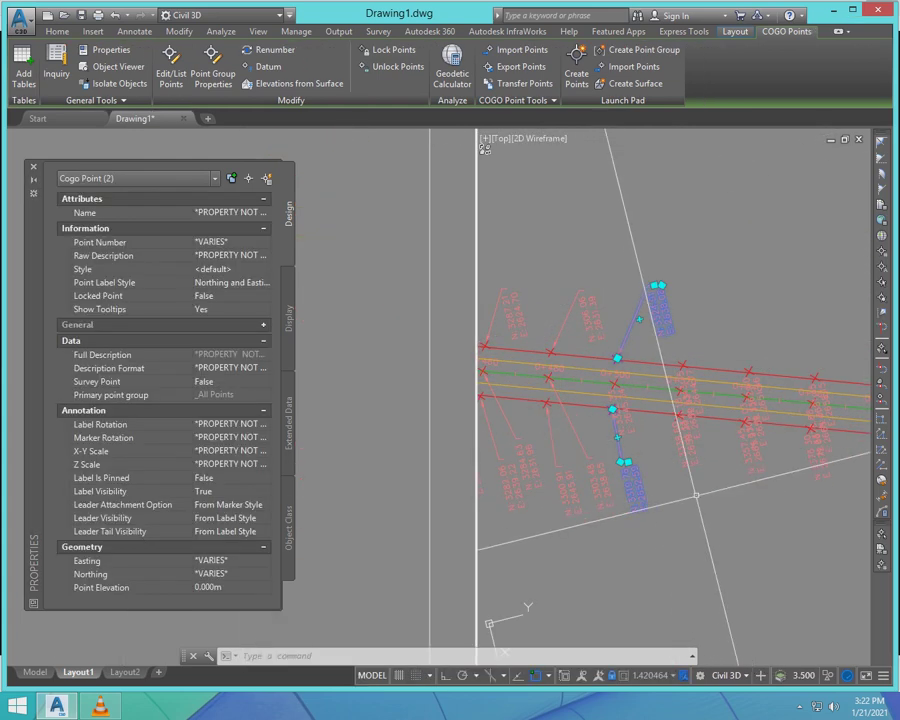
- Move the lower-edge point label at station 0+520 below the road and clear the selection
click(688, 458)
click(674, 412)
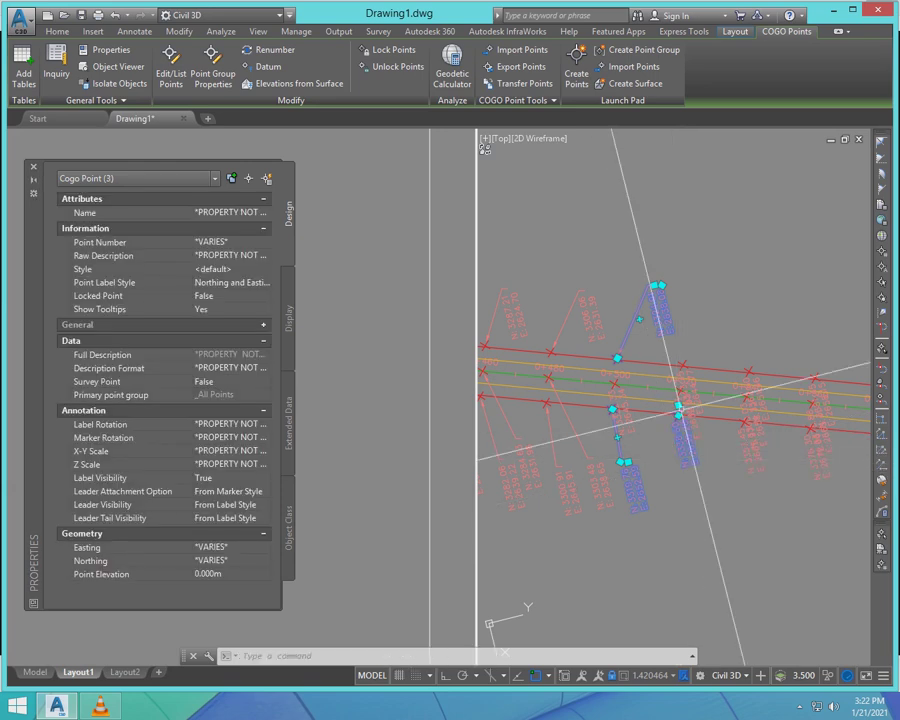
click(678, 405)
scroll(679, 425, down, 4)
click(682, 462)
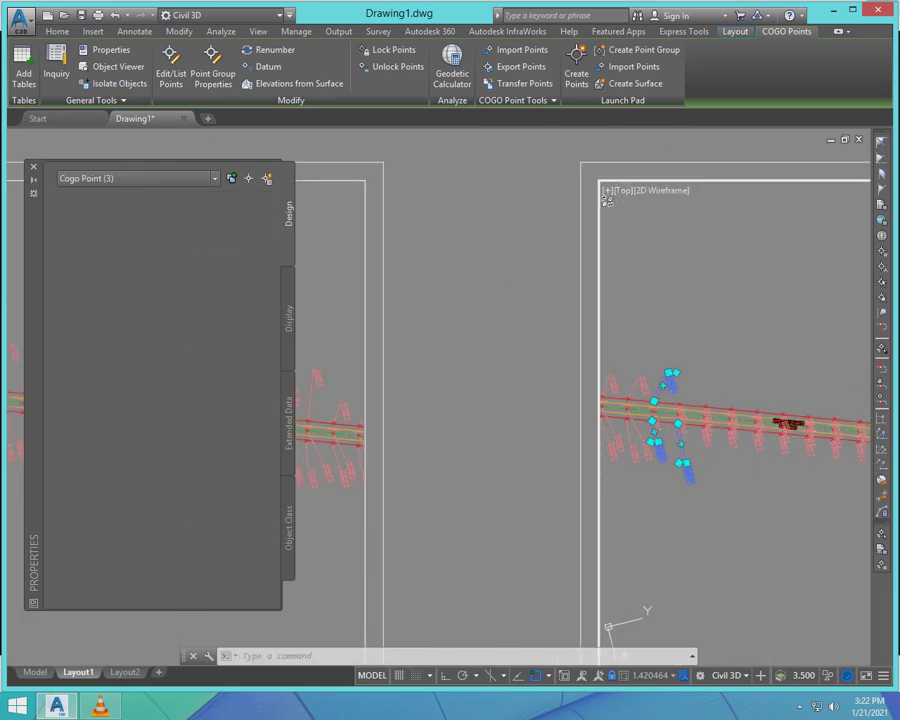
scroll(690, 480, down, 2)
scroll(645, 485, up, 4)
scroll(645, 485, down, 6)
key(Escape)
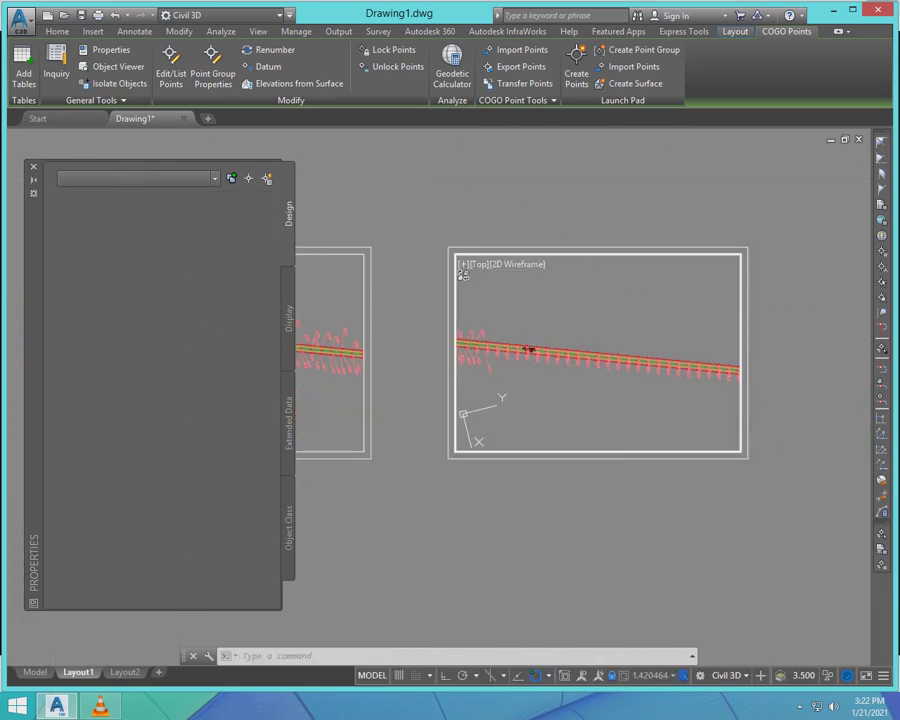
- Return to paper space and close the Properties palette
scroll(672, 389, down, 2)
middle_drag(664, 391, 688, 374)
text(ps)
key(Return)
scroll(559, 395, down, 1)
scroll(502, 397, up, 3)
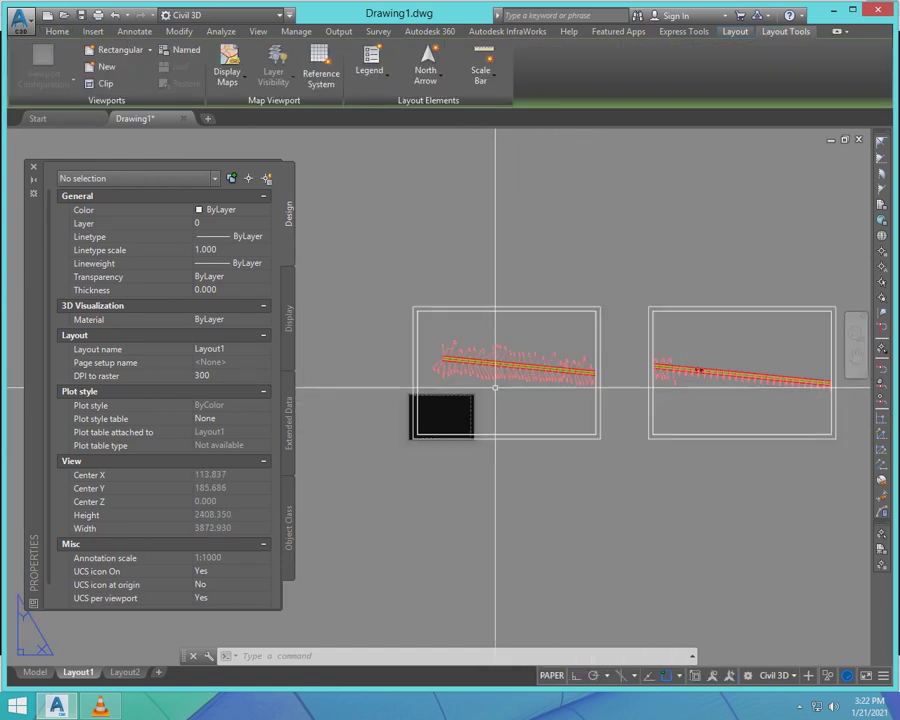
scroll(599, 371, down, 2)
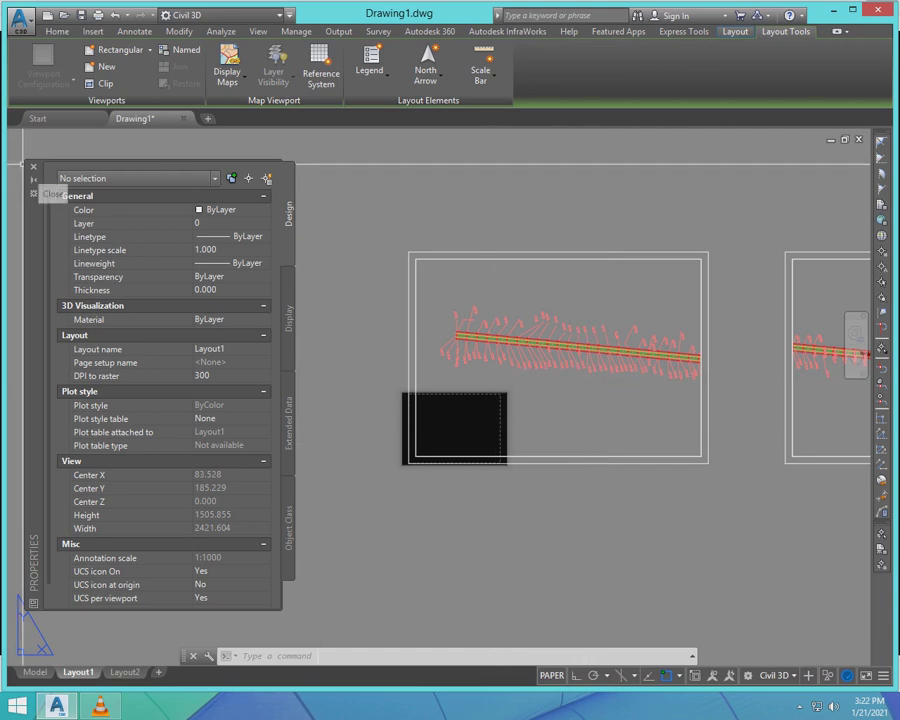
click(33, 167)
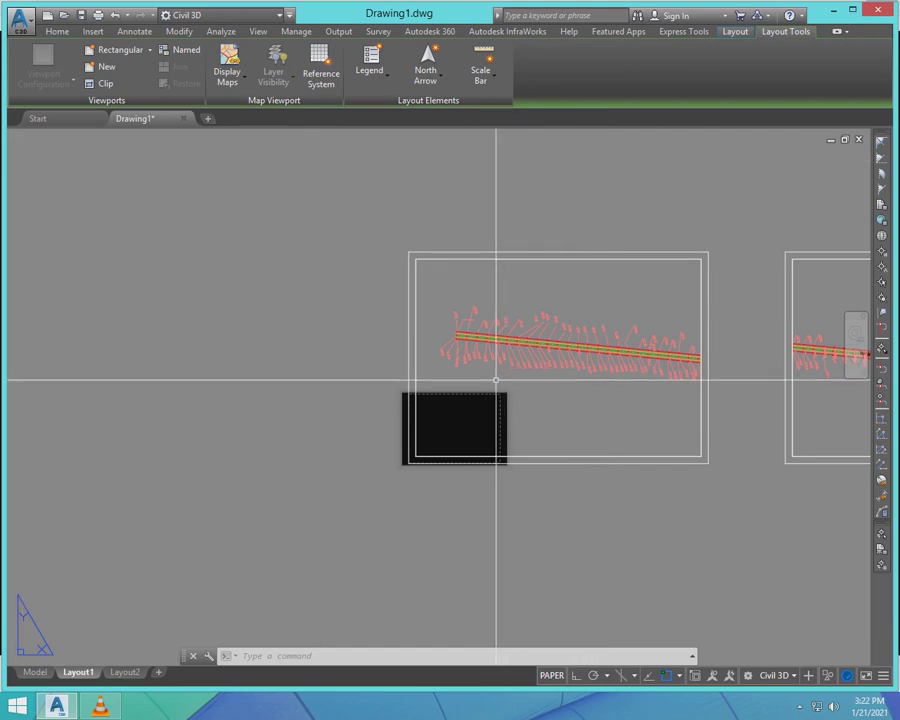
text(P)
key(Return)
key(Escape)
- Add unrotated single-line text "COORDINATE ON 20m" above the road in the first sheet, about 61 units high, with Ortho on
text(DT)
key(Return)
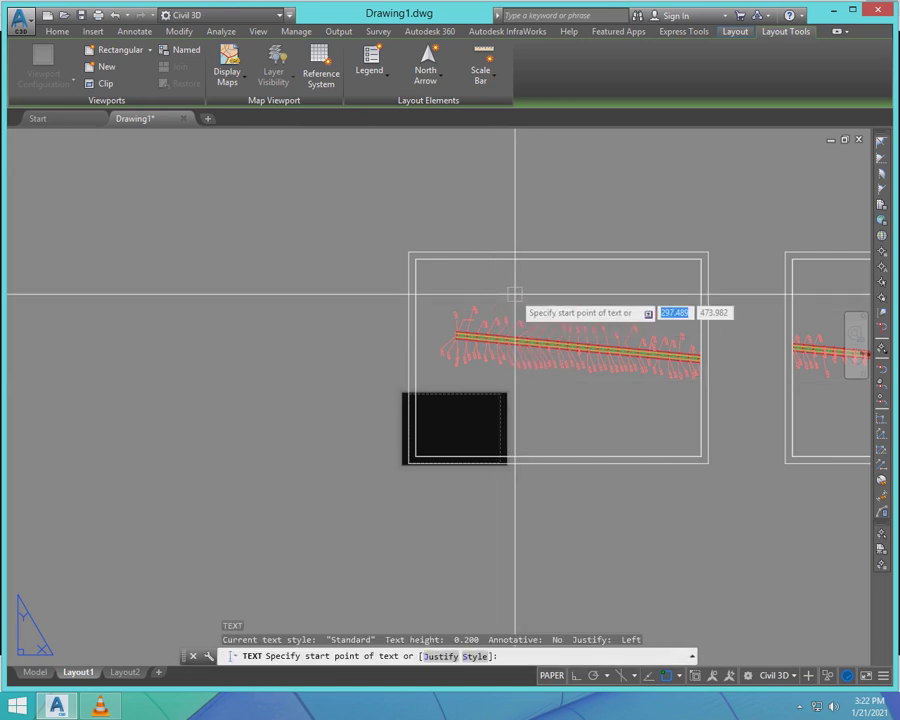
click(516, 292)
key(F8)
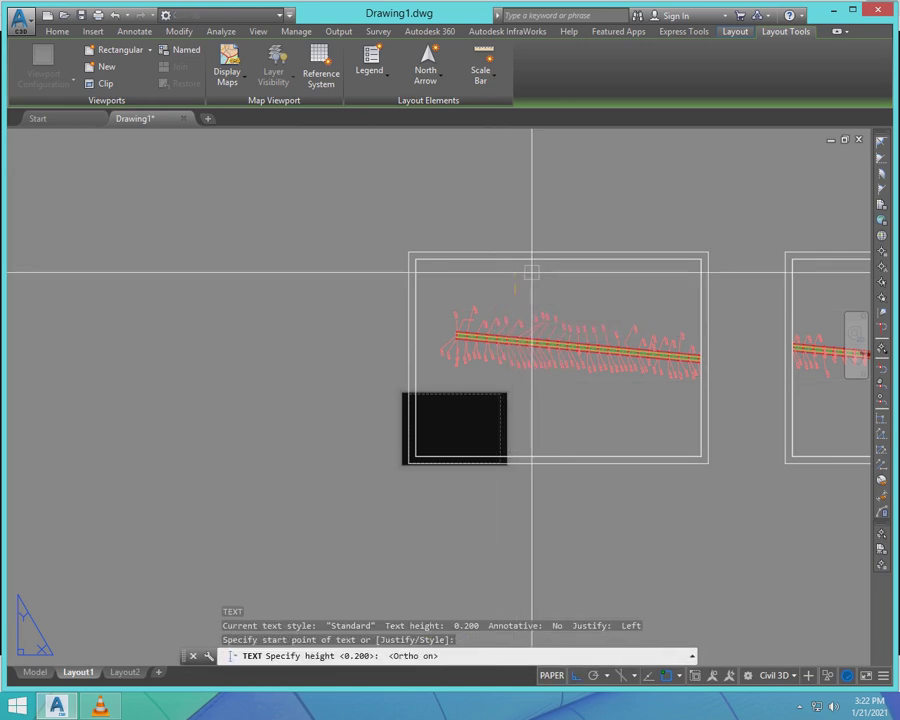
key(Return)
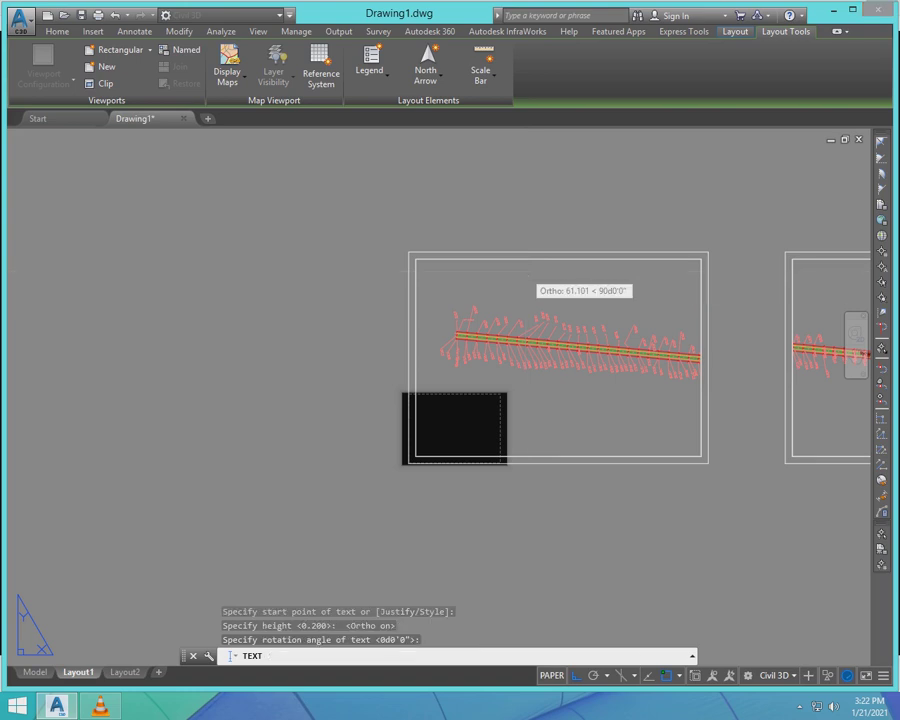
key(Return)
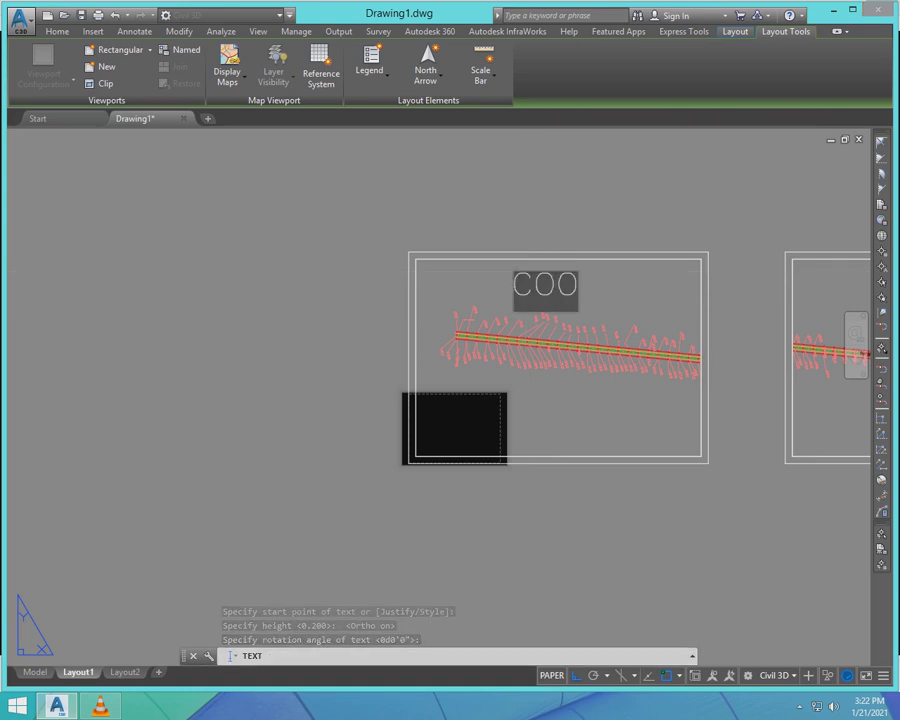
text(COORDIN)
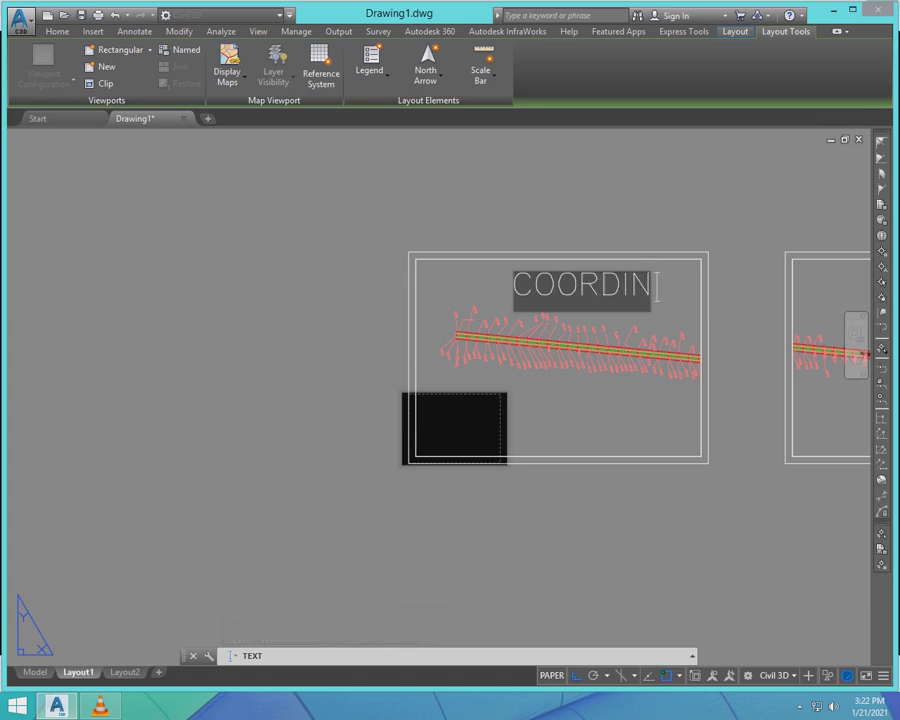
text(A)
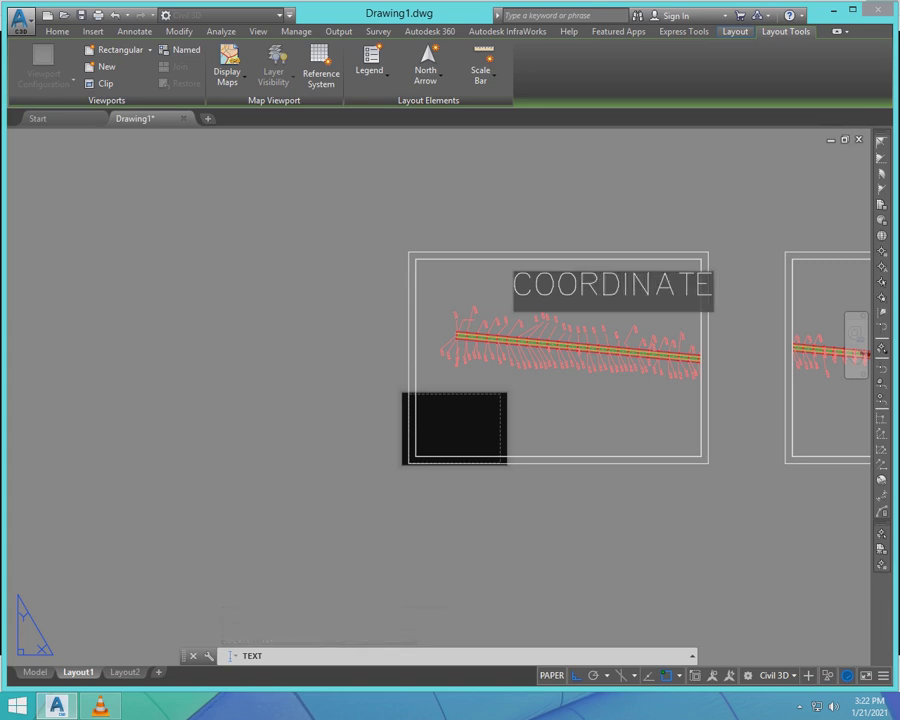
text(TE )
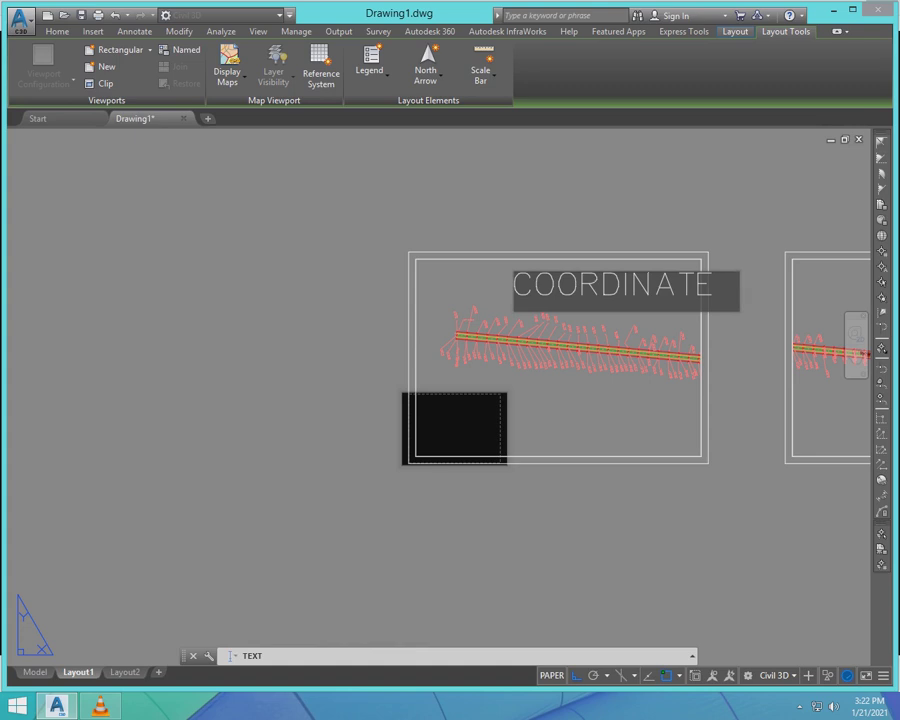
text(ON )
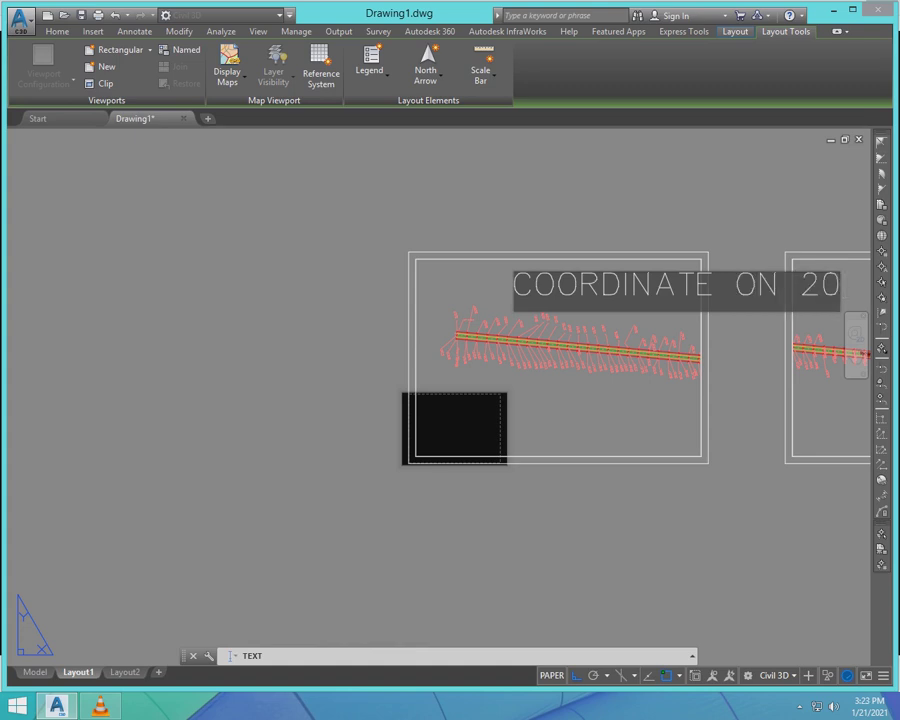
text(20m)
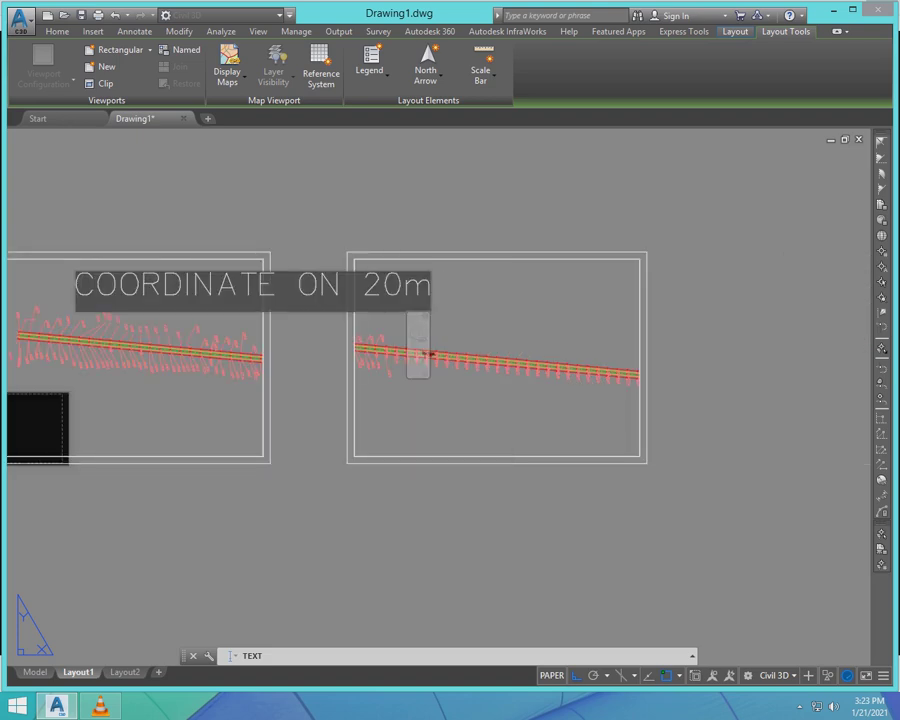
right_click(437, 178)
click(479, 171)
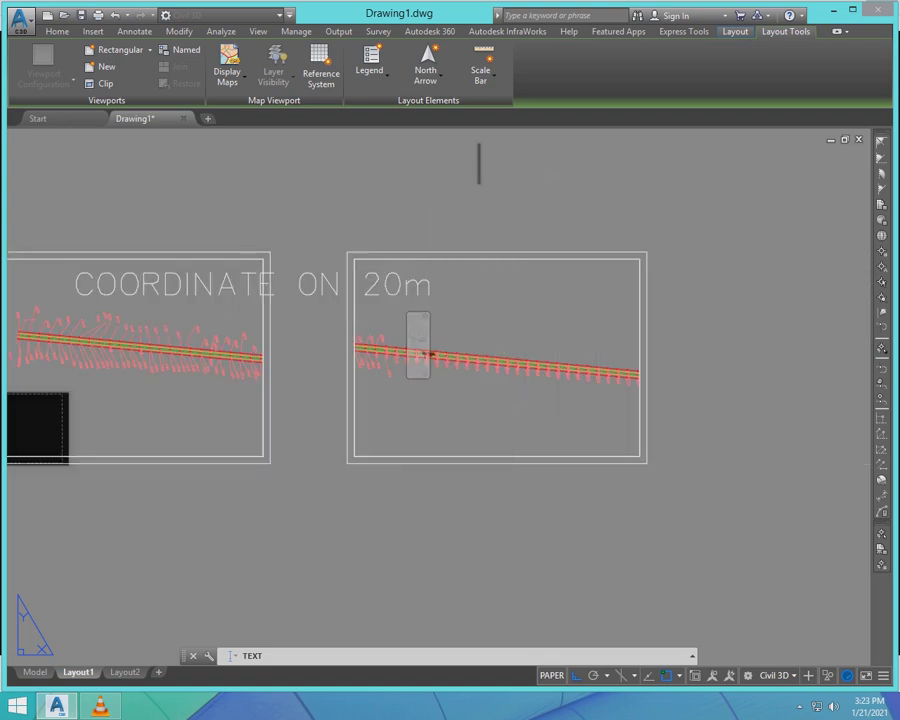
key(Return)
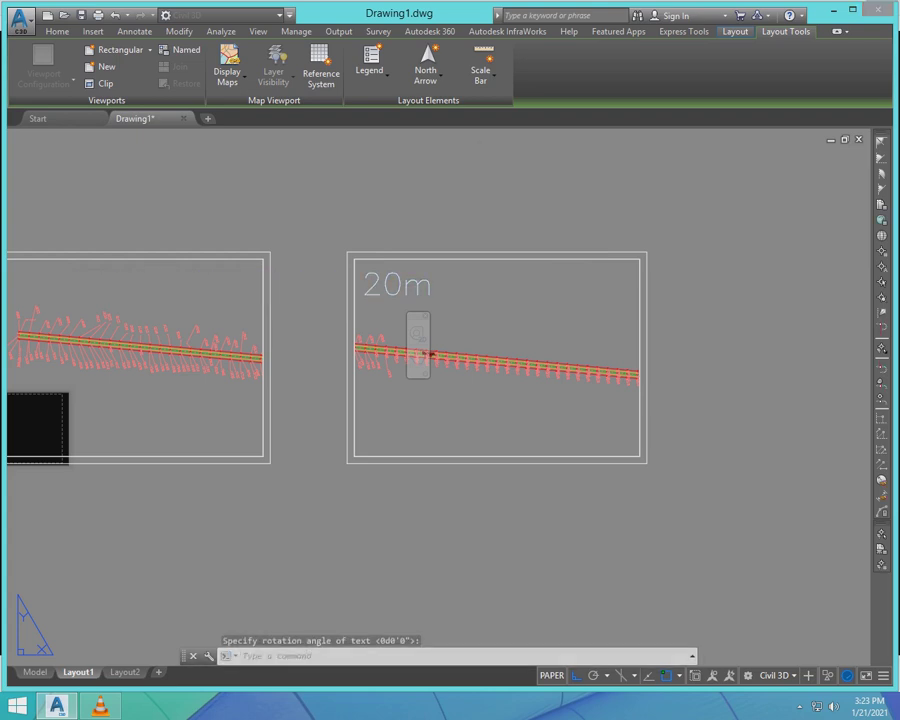
key(Return)
scroll(465, 370, down, 6)
right_click(412, 438)
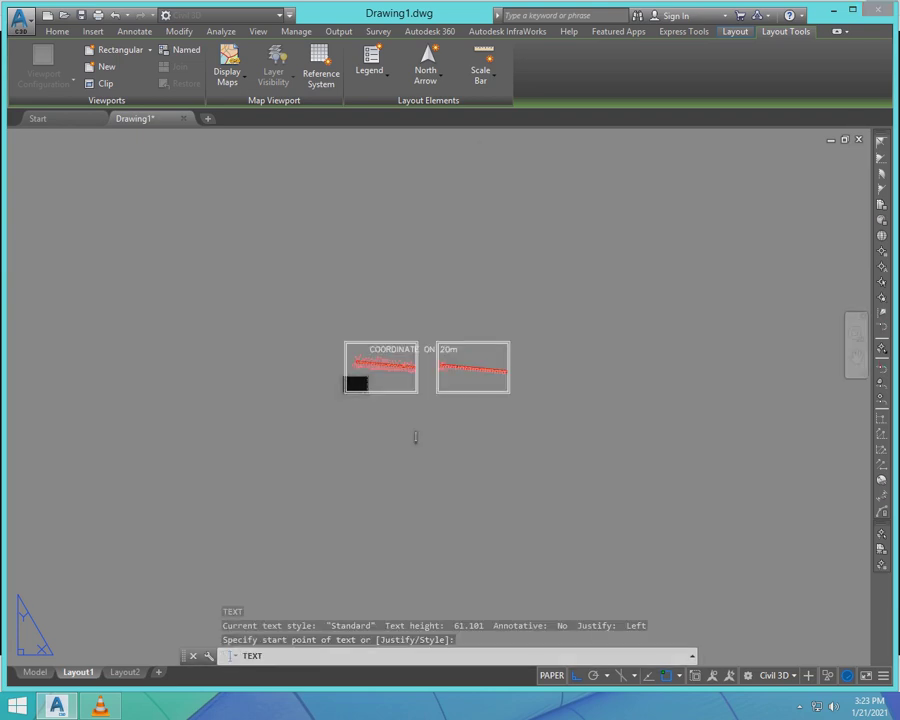
click(359, 498)
key(Return)
key(Return)
key(Return)
key(Return)
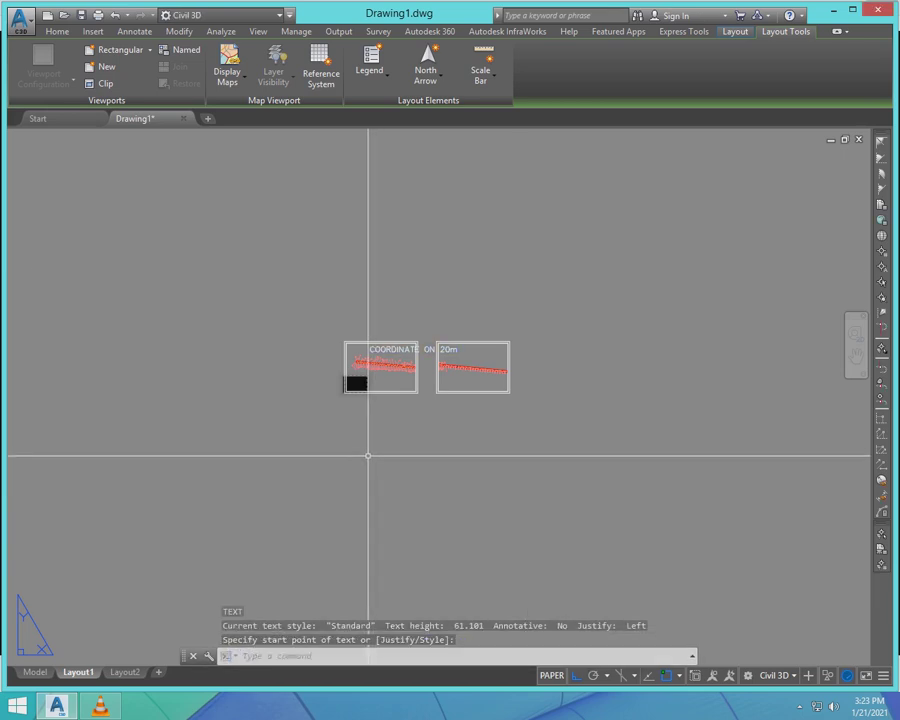
- Scale the "COORDINATE ON 20m" text by a factor of .25 from a base point on the text
scroll(413, 352, up, 6)
text(S)
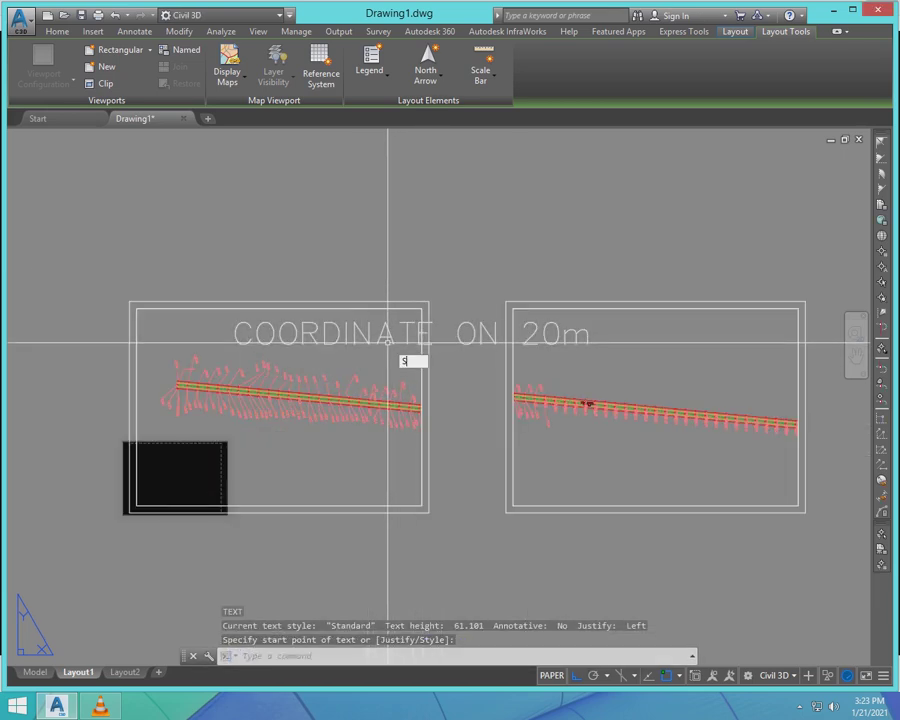
text(C)
key(Return)
click(320, 335)
key(Return)
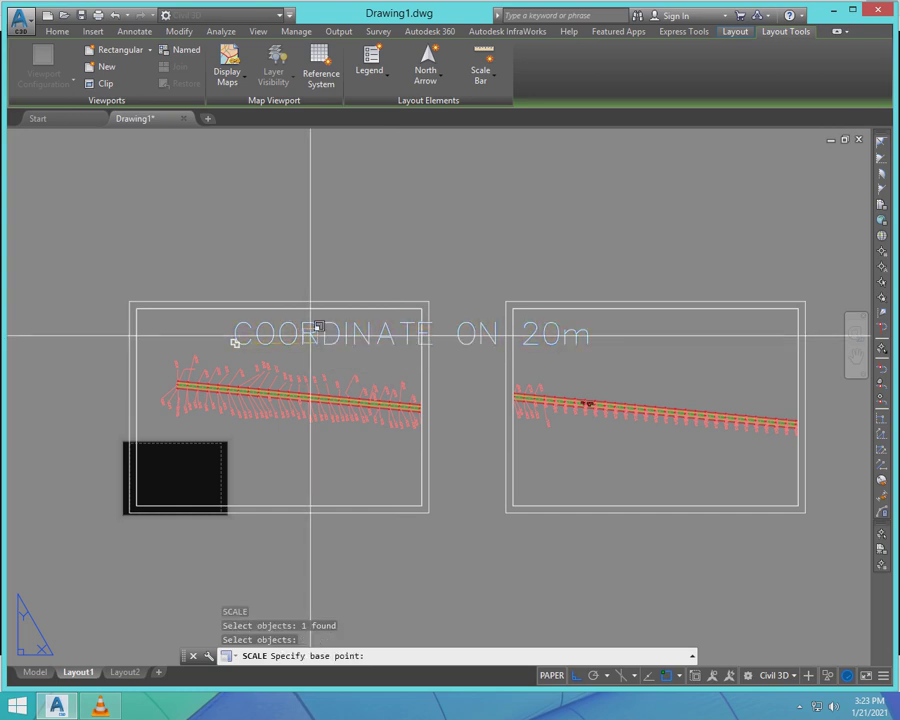
click(310, 335)
text(.25)
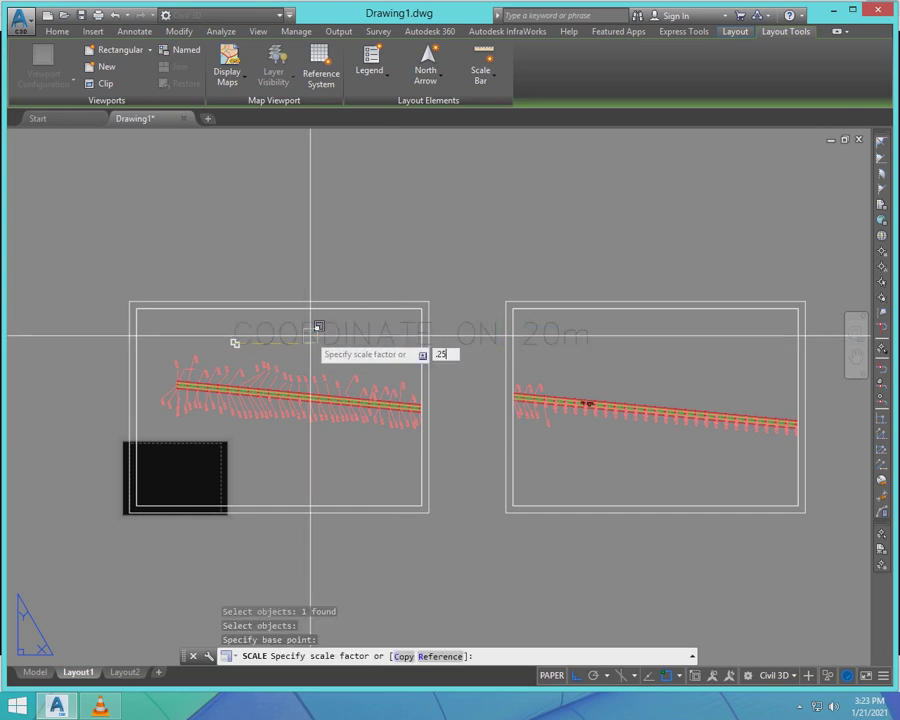
key(Return)
- Set the "COORDINATE ON 20m" text's color to Red and its text style to SHR
scroll(311, 428, down, 2)
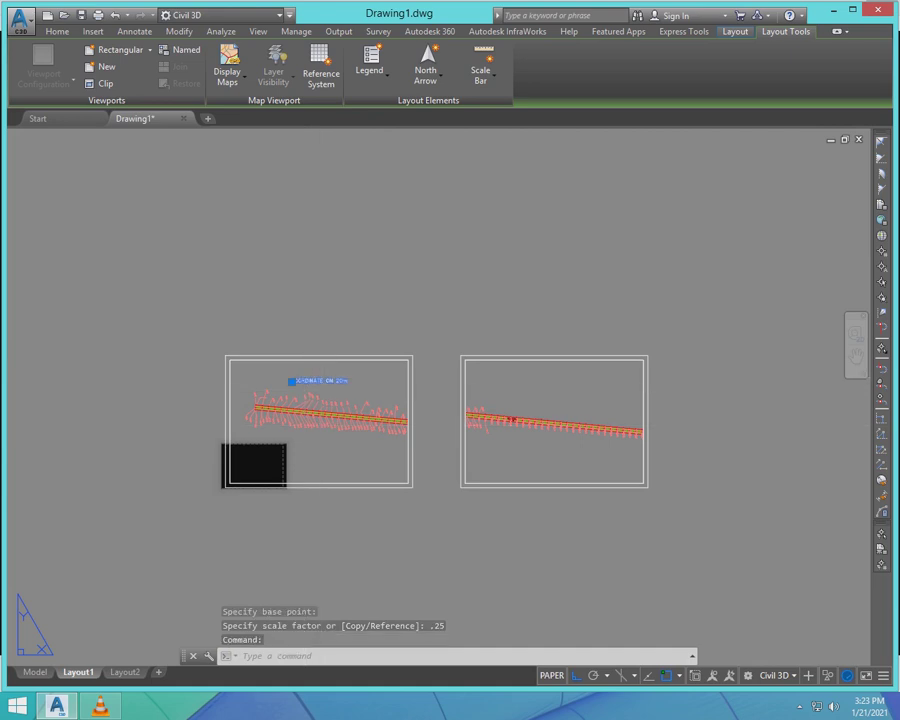
key(ctrl+1)
click(235, 210)
click(264, 210)
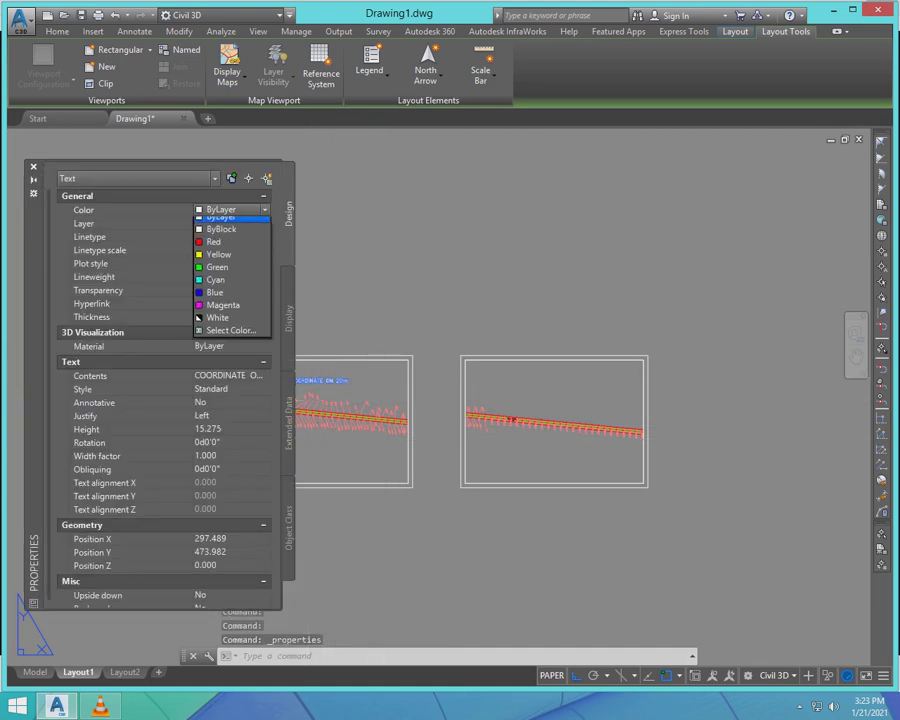
click(222, 247)
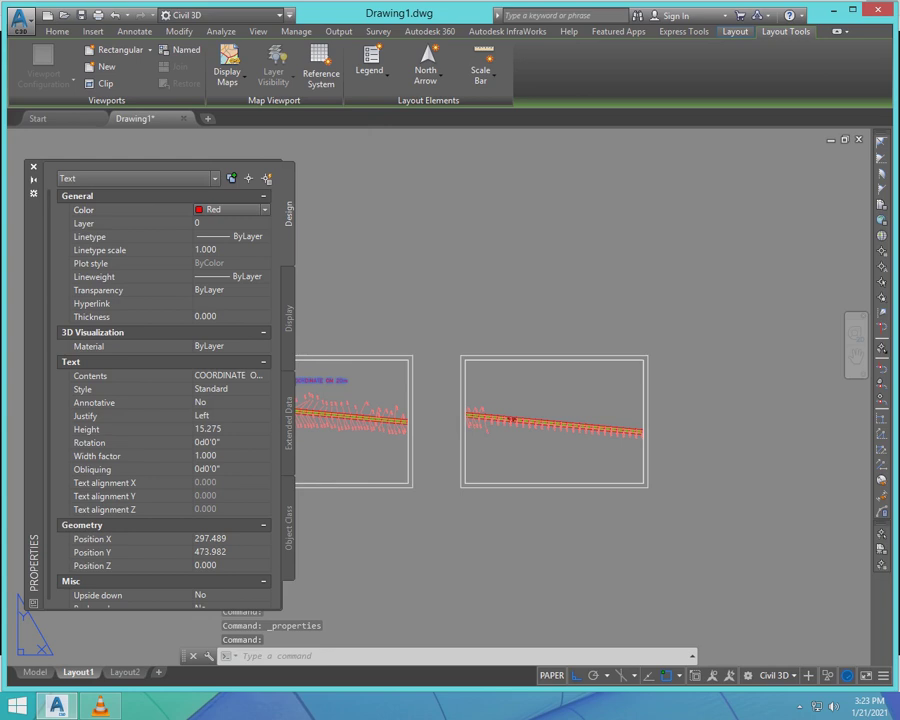
click(228, 389)
click(264, 389)
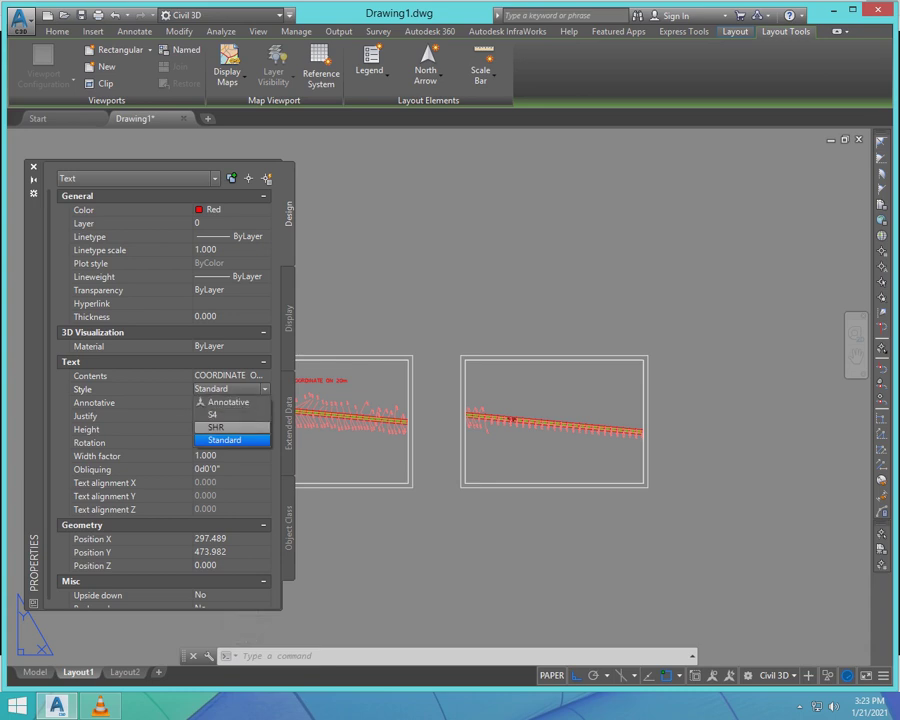
click(230, 427)
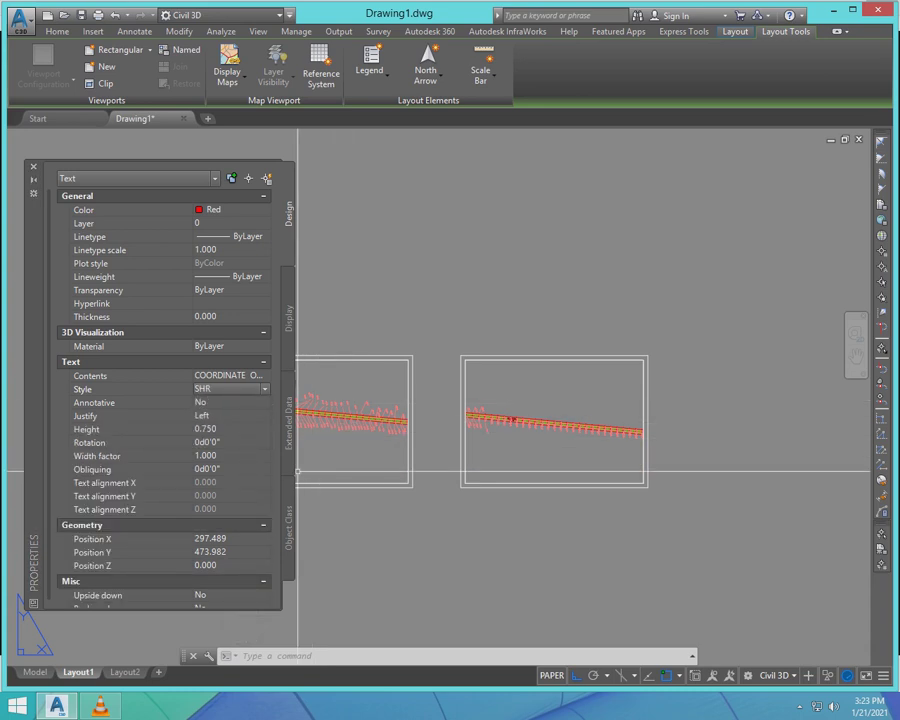
- Try text heights of 5 and 10 for the "COORDINATE ON 20m" title
scroll(353, 437, up, 4)
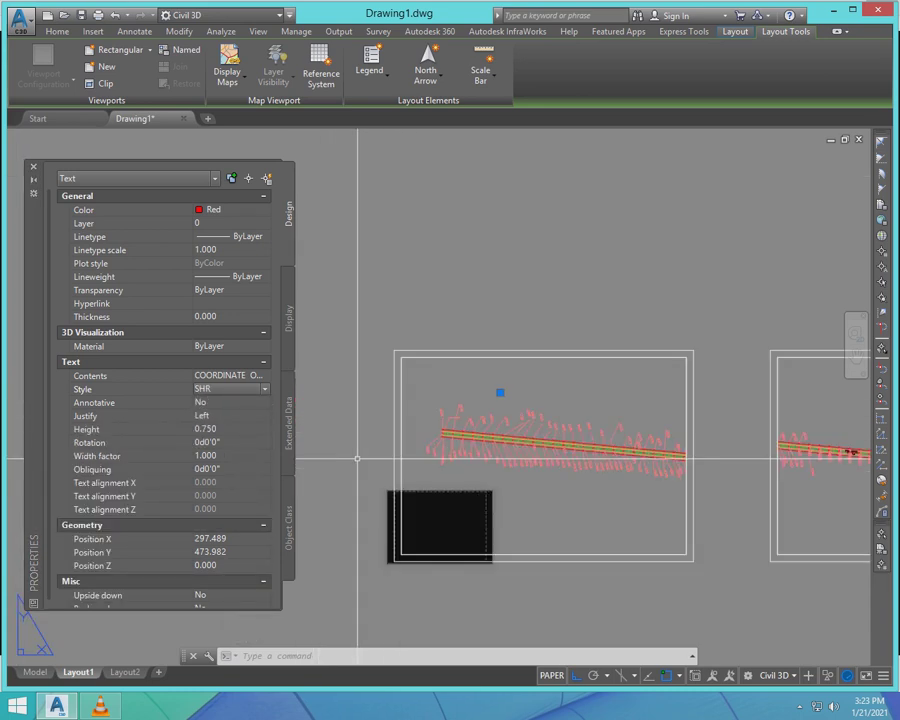
click(225, 429)
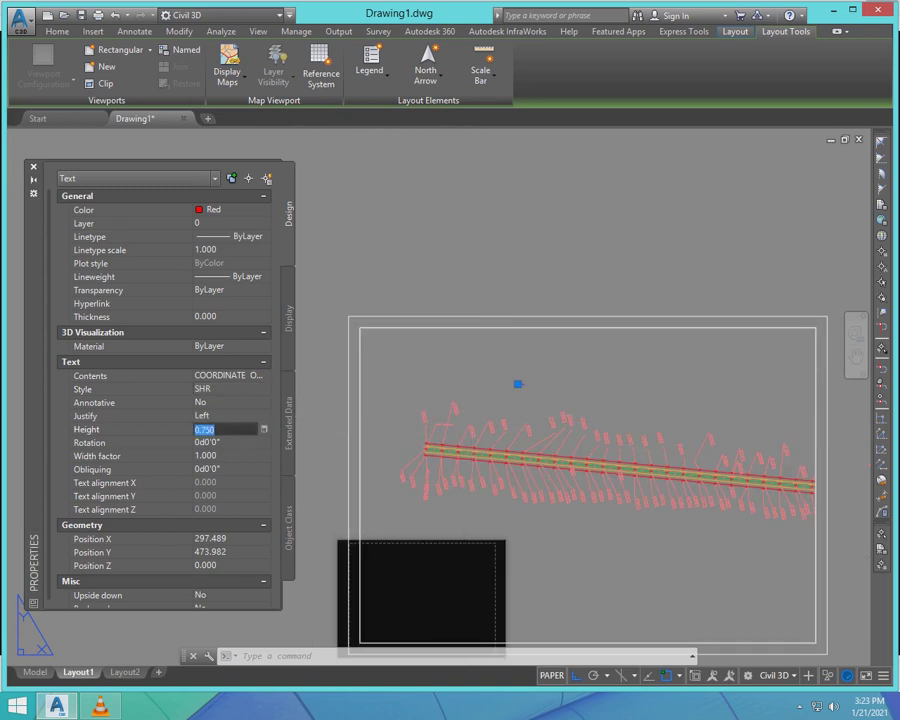
key(Tab)
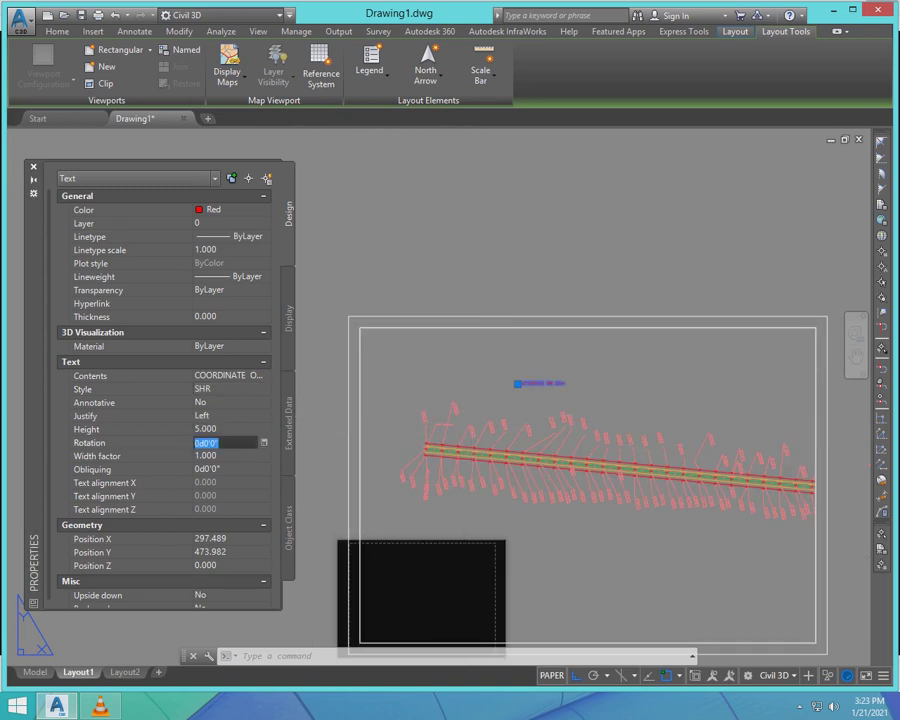
click(230, 416)
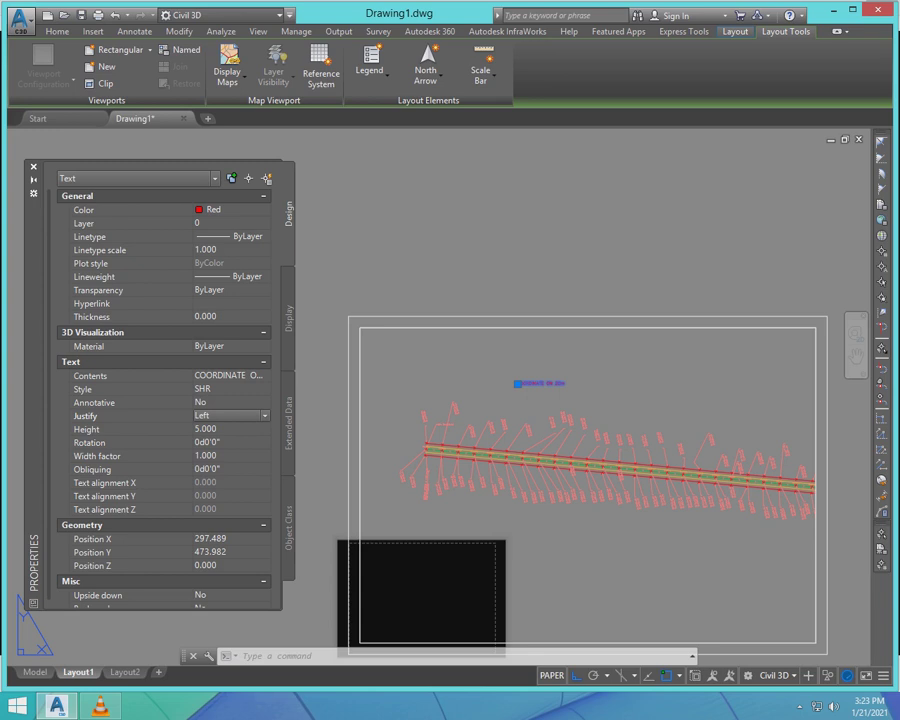
click(215, 429)
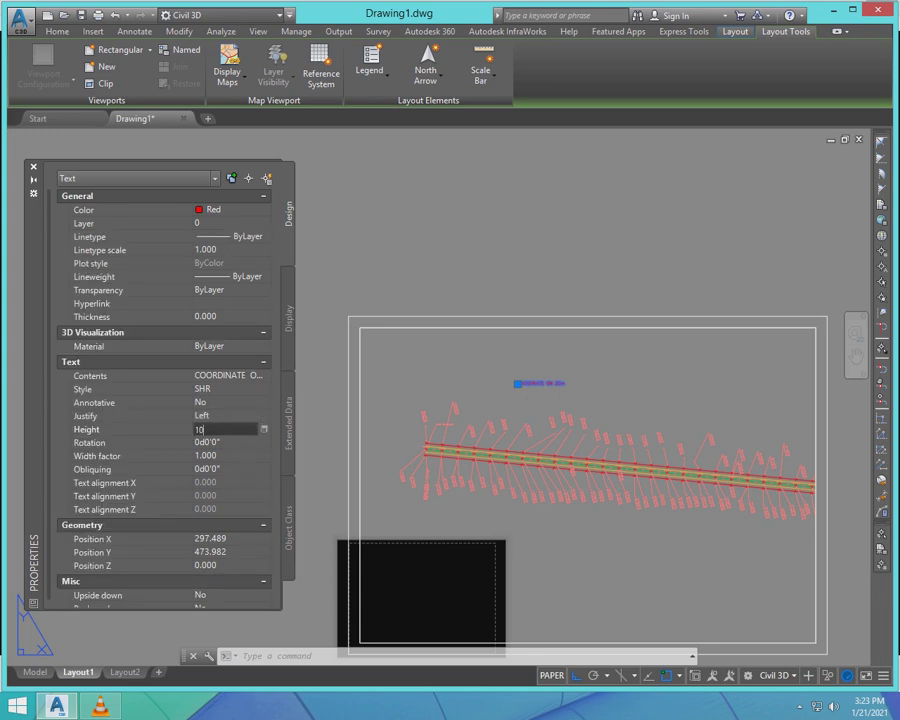
text(10)
key(Tab)
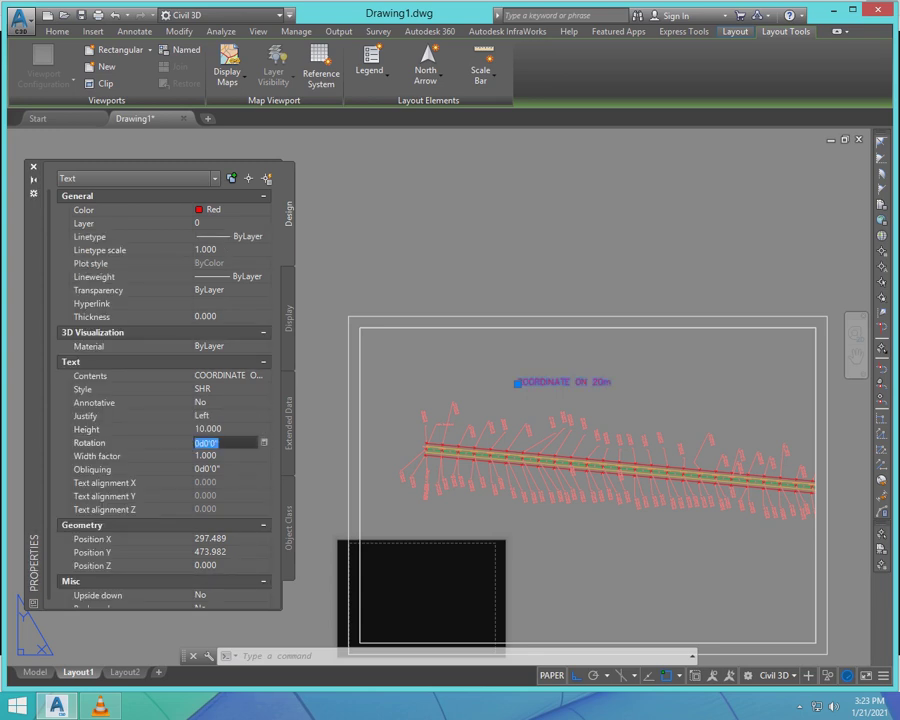
- Set the "COORDINATE ON 20m" title's text height to 15 and close the Properties palette
click(210, 429)
text(15)
key(Tab)
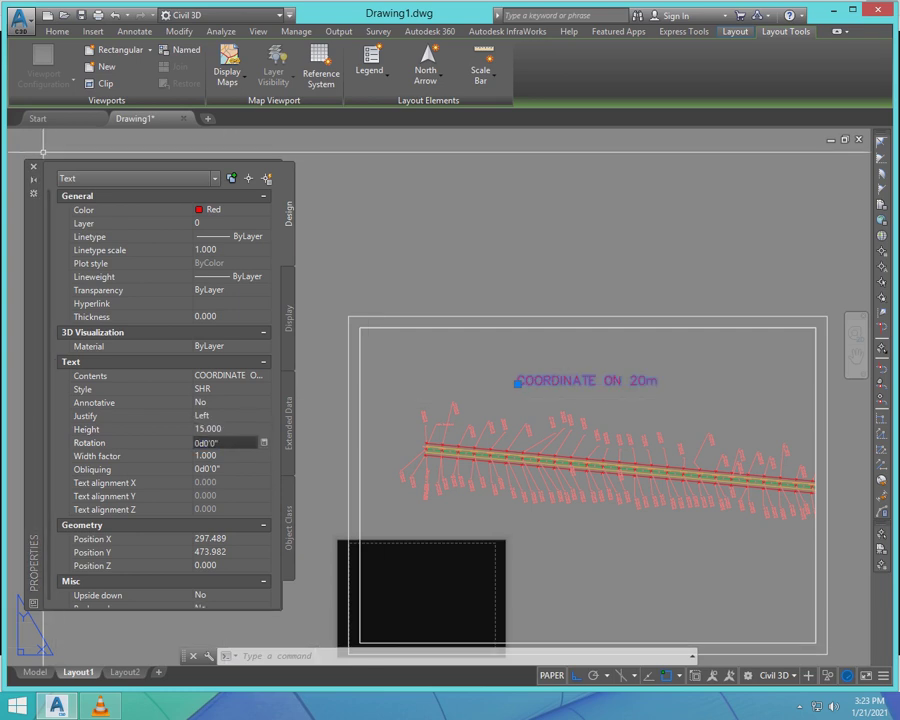
click(33, 167)
scroll(587, 429, down, 4)
scroll(587, 429, up, 4)
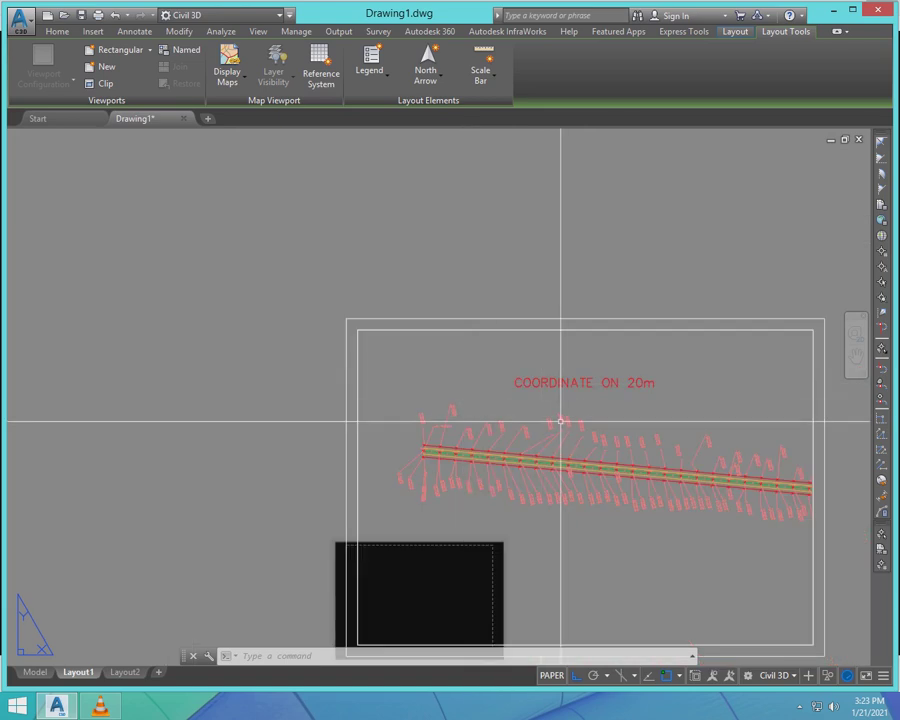
- Copy the "COORDINATE ON 20m" text about 25 units straight down to form a second title line
text(O)
key(Return)
scroll(557, 399, up, 4)
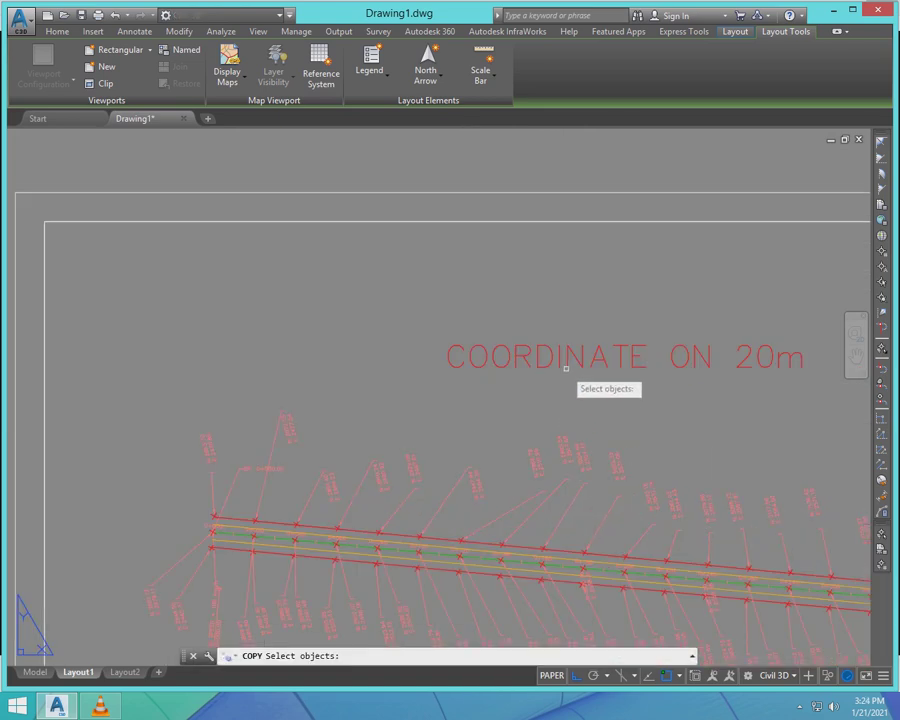
click(559, 362)
key(Return)
click(571, 263)
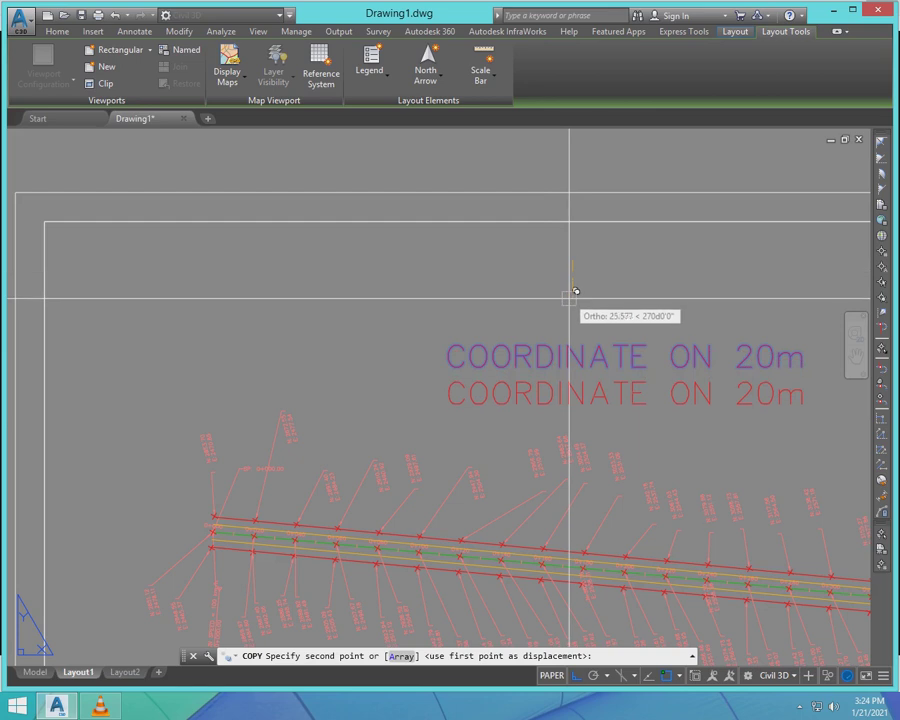
click(570, 294)
key(Return)
scroll(520, 280, down, 2)
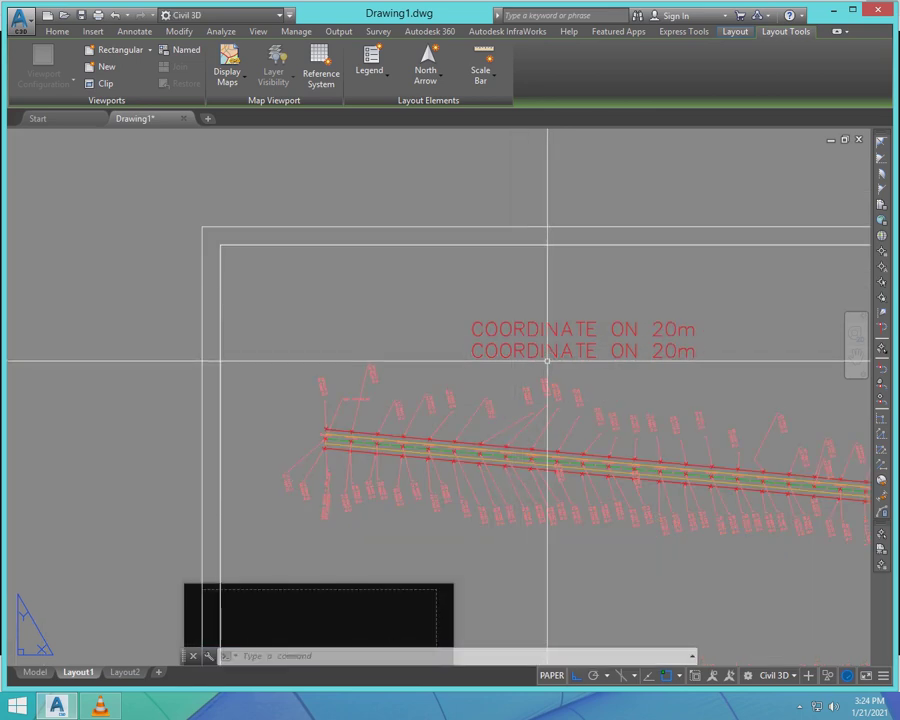
scroll(380, 340, up, 4)
scroll(484, 334, down, 2)
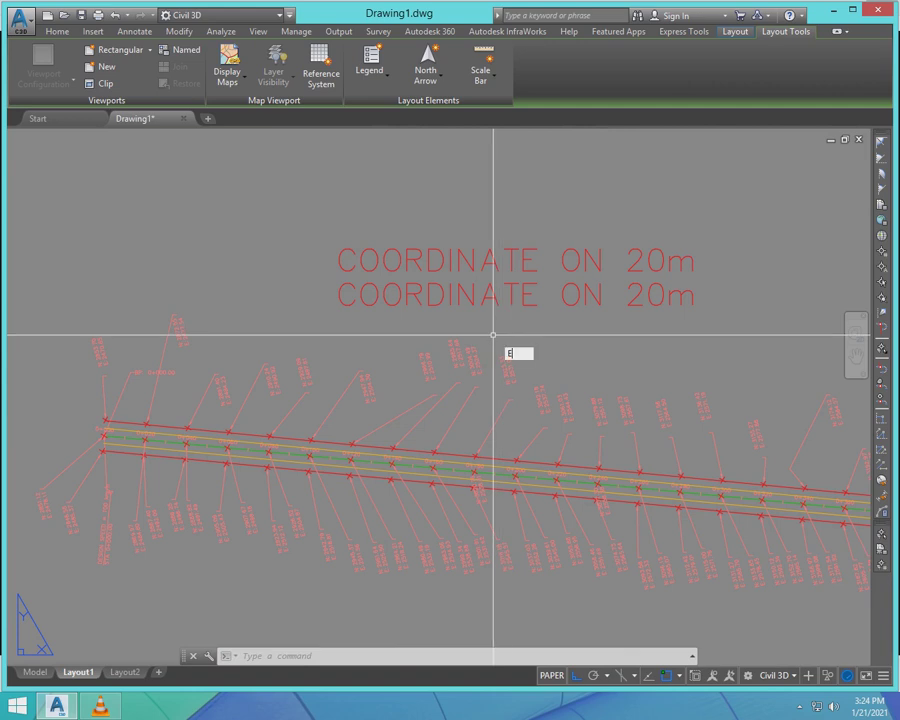
- Change the lower title line's text to "OF CENTRE LINE AND ROW LINE"
text(ED)
key(Return)
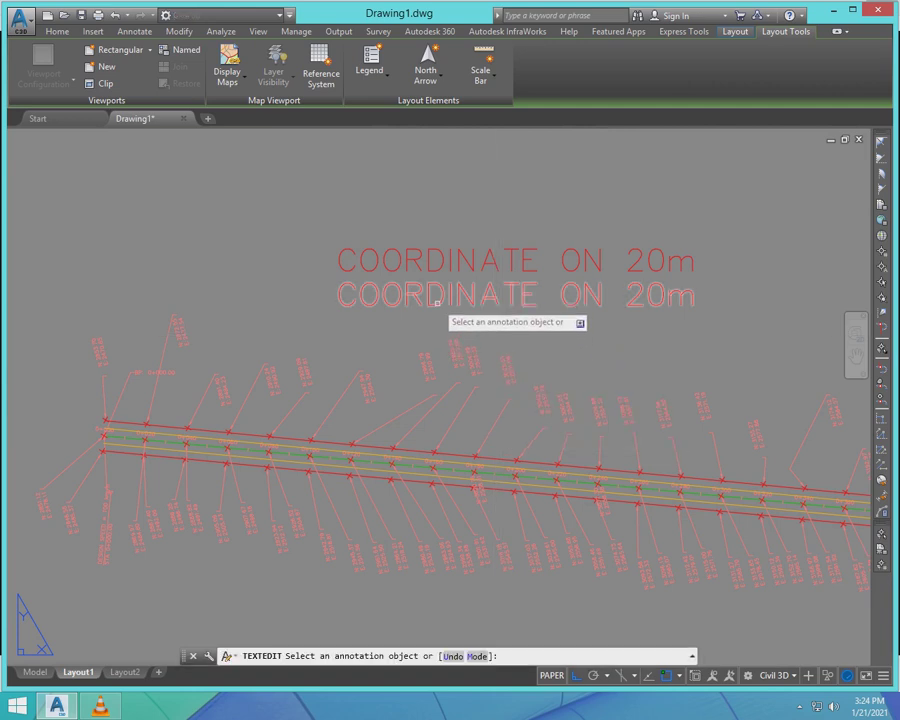
click(437, 301)
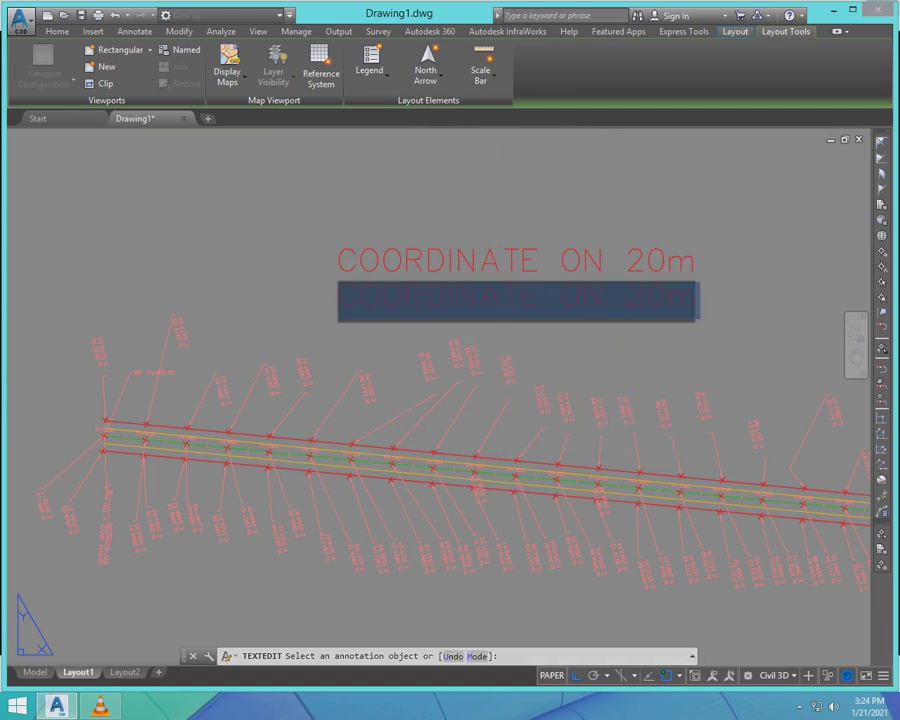
text(OF CE)
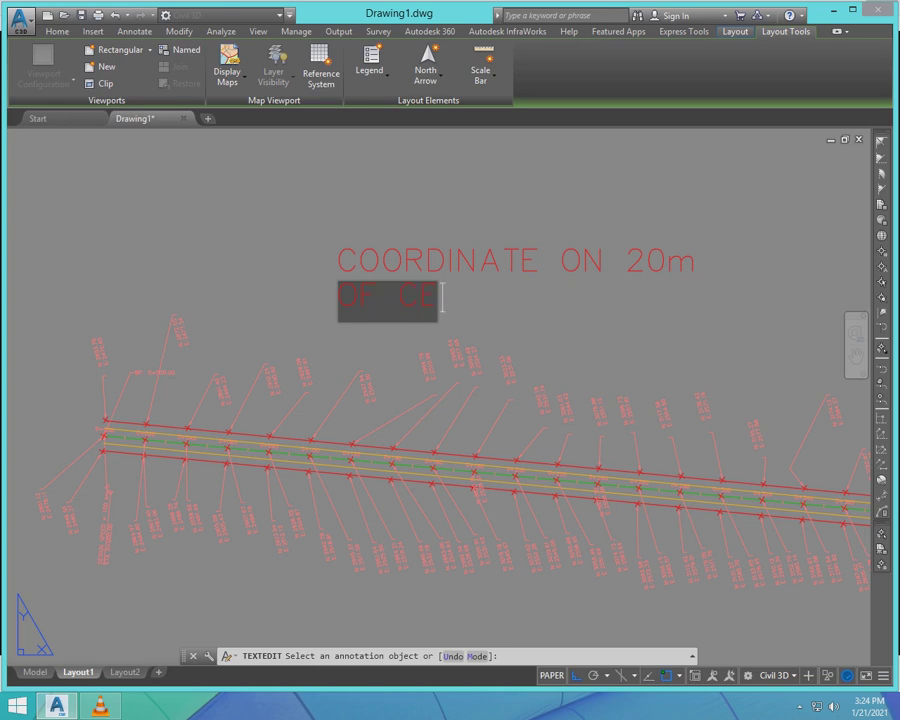
text(NTRE LINE AND ROW LIN)
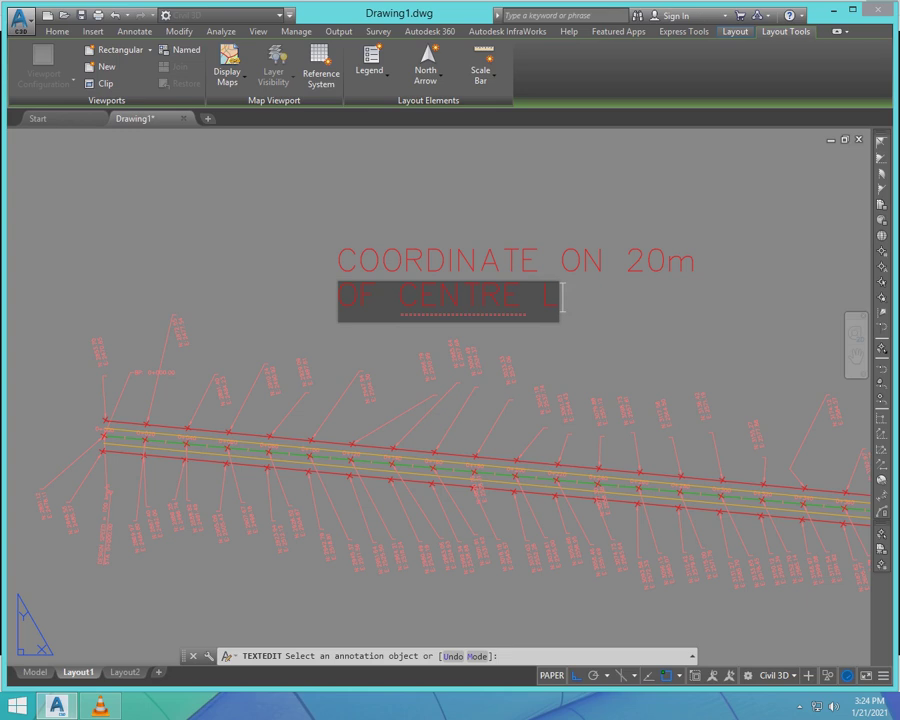
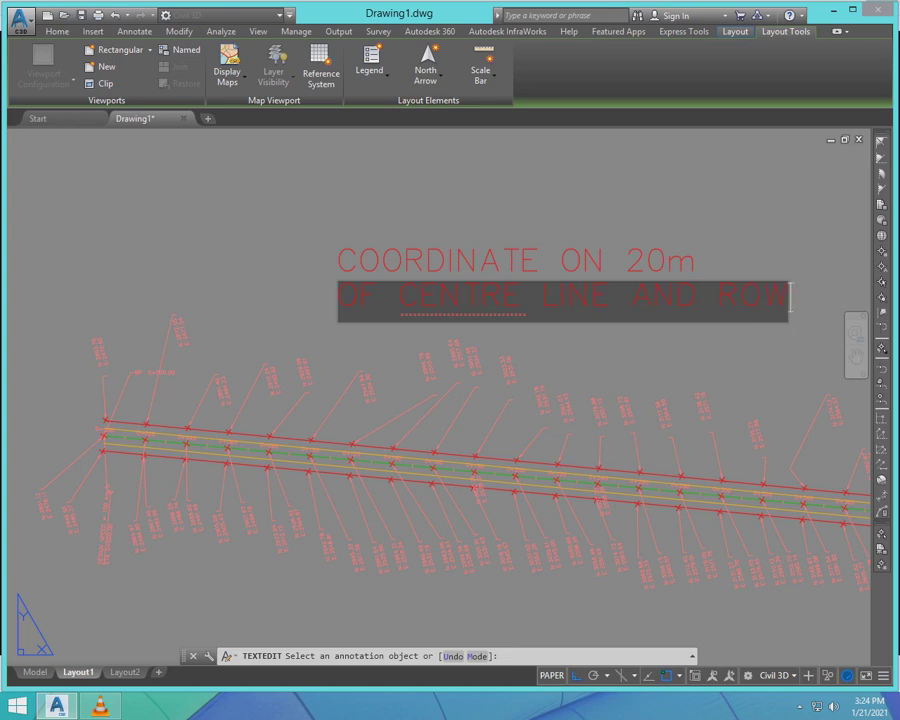
middle_drag(858, 295, 437, 295)
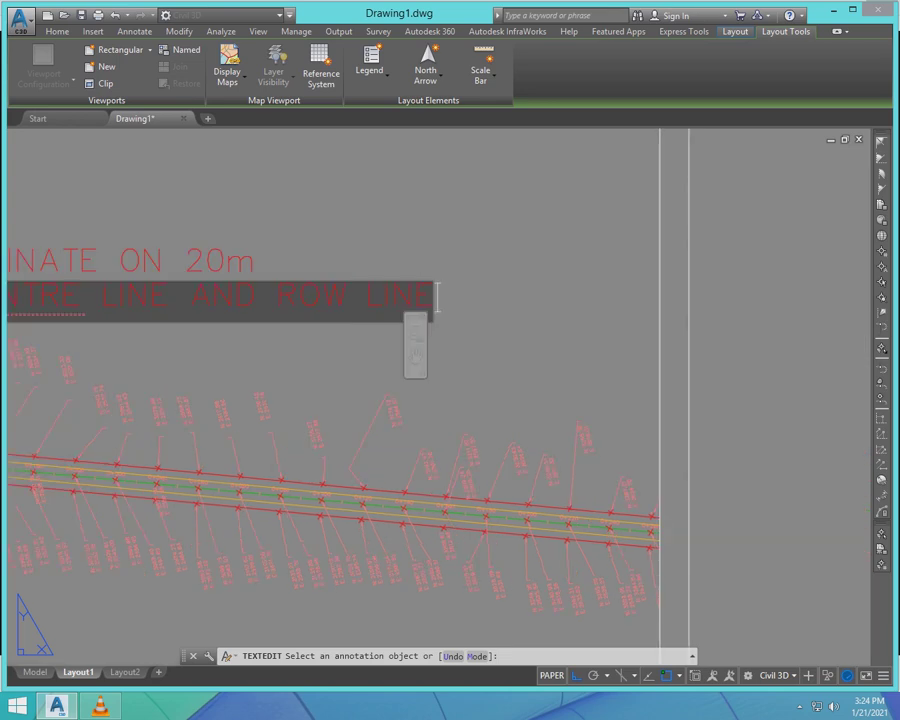
key(Escape)
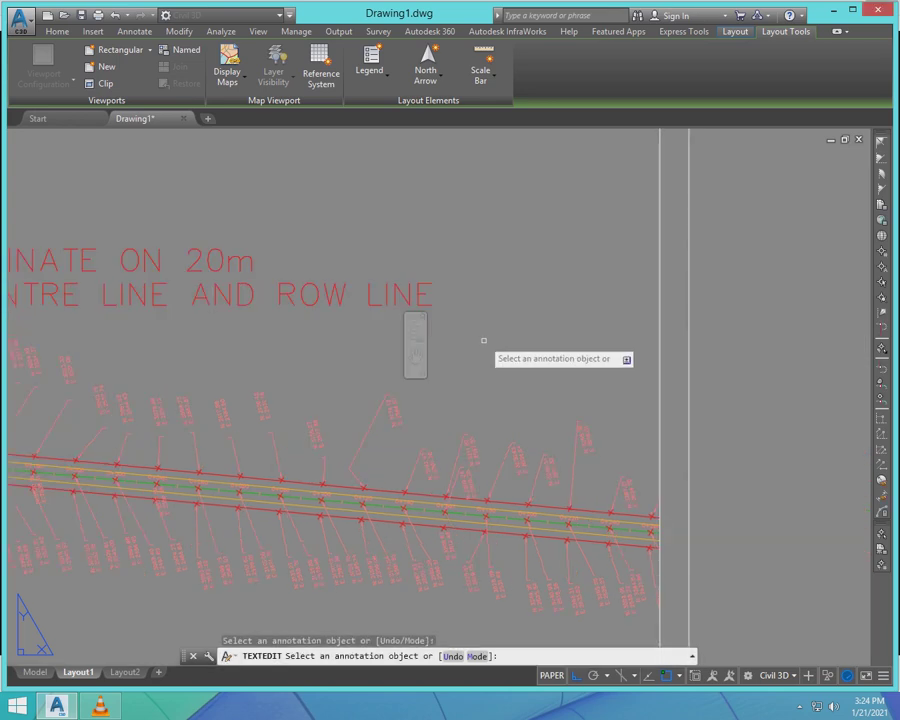
key(Escape)
- Move the upper title line about 60 units horizontally to the right so it is centred over the lower line
scroll(336, 344, down, 5)
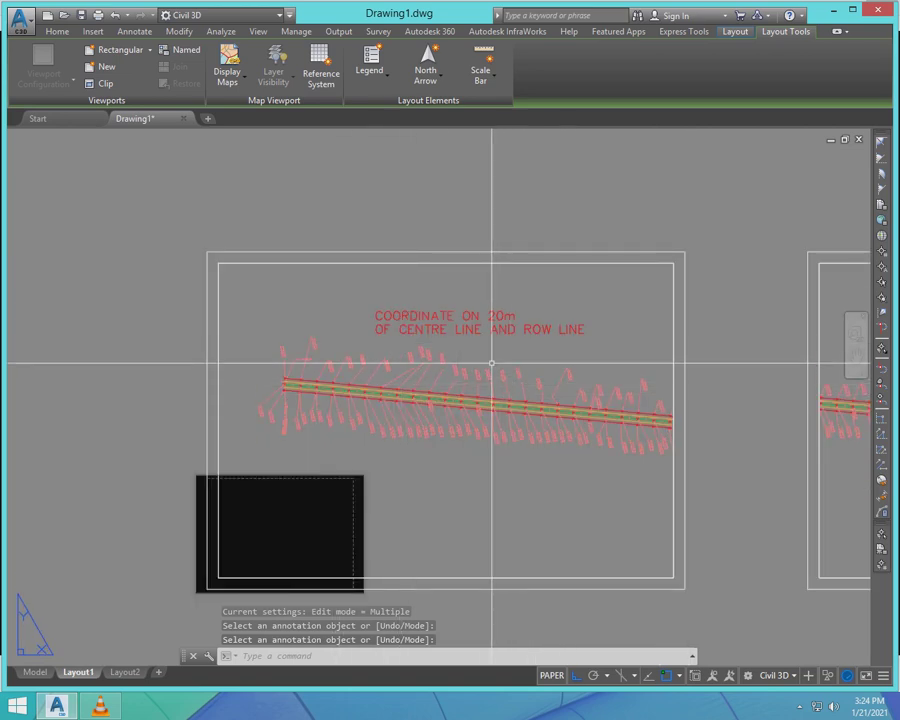
text(M)
key(Return)
scroll(450, 330, up, 2)
click(444, 291)
click(472, 255)
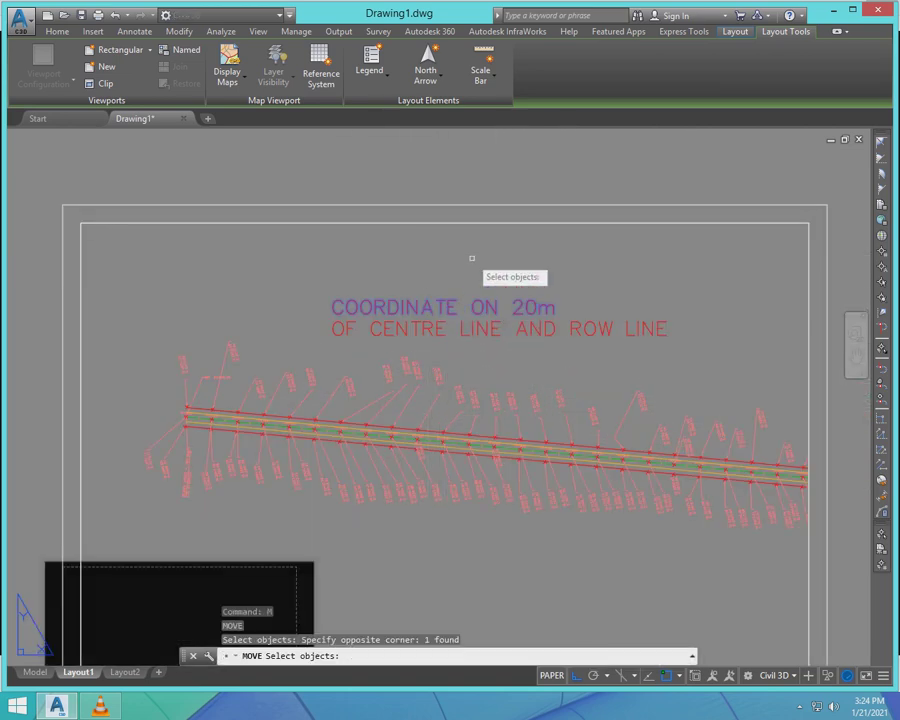
key(Return)
click(447, 265)
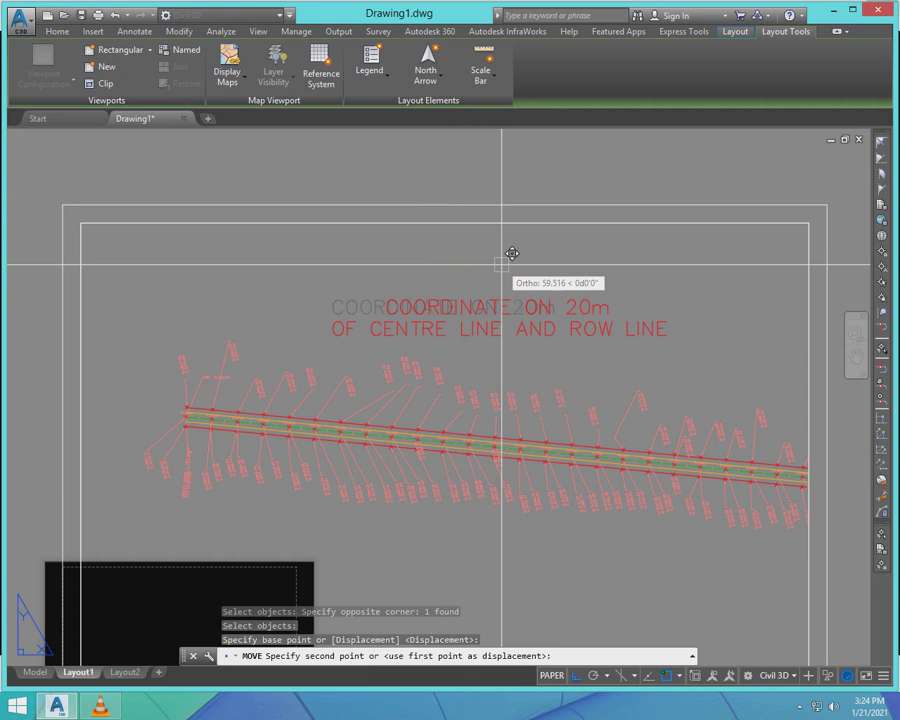
click(501, 265)
scroll(474, 335, down, 3)
scroll(458, 340, up, 3)
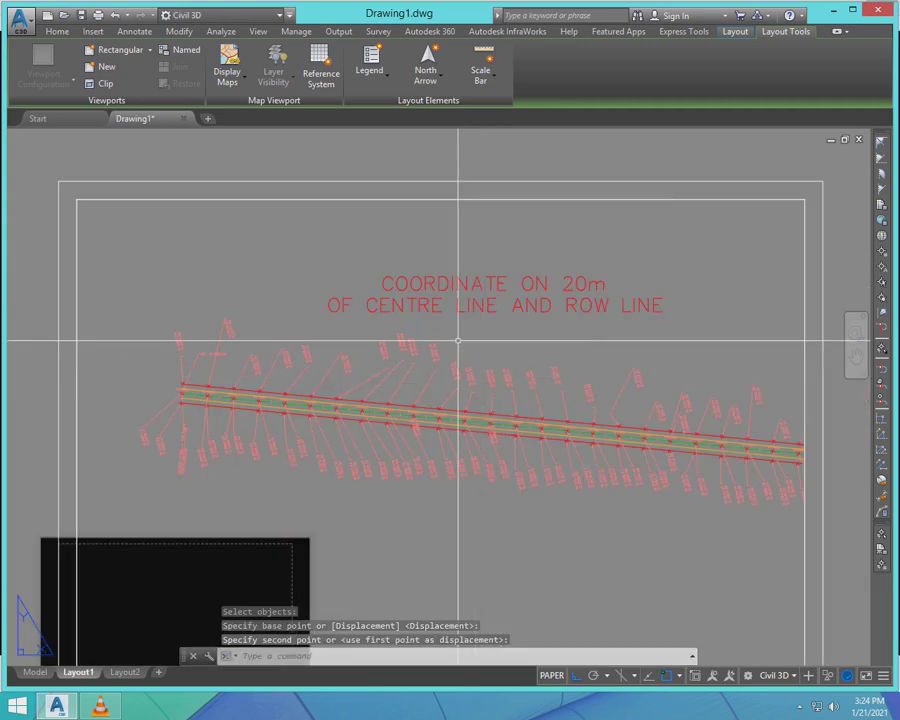
- Scale both title lines by a factor of .7 about a point between them, with object snap turned off
key(Return)
click(504, 341)
click(454, 256)
key(Return)
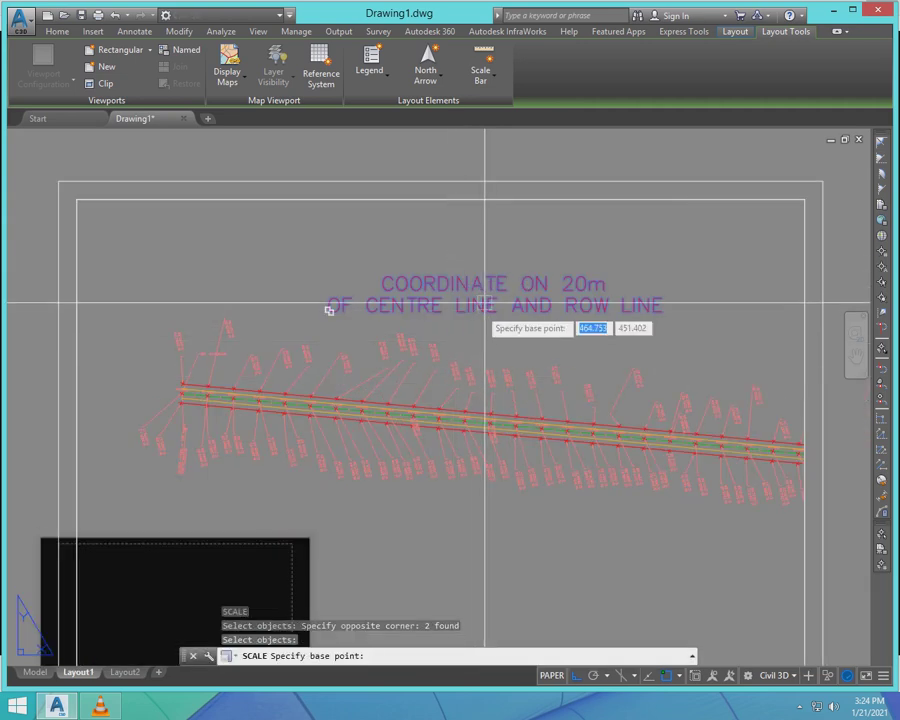
key(F3)
click(485, 297)
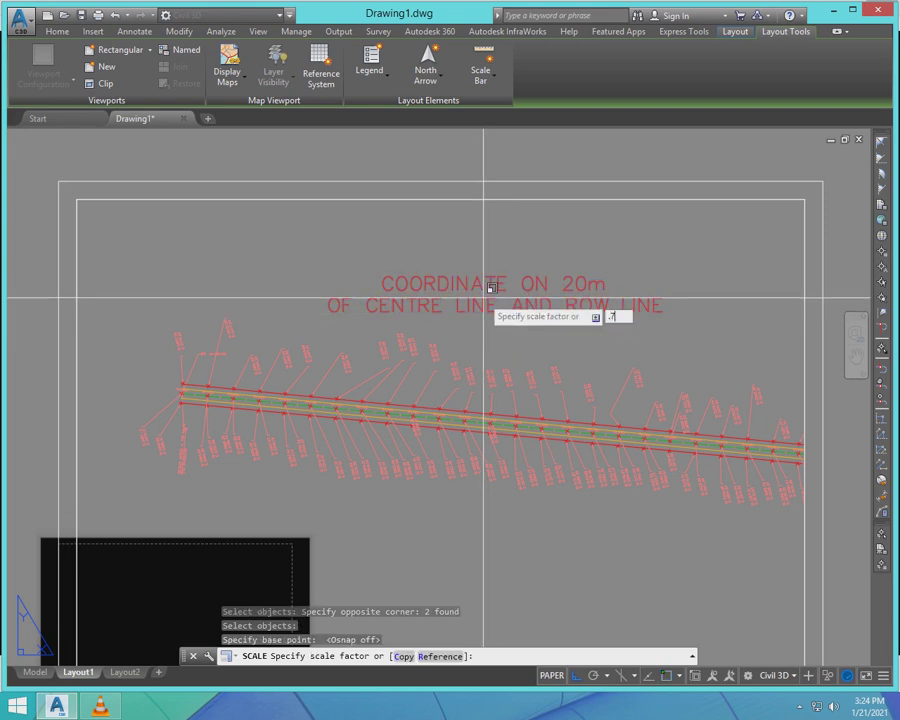
key(Return)
scroll(599, 301, down, 4)
scroll(538, 322, up, 2)
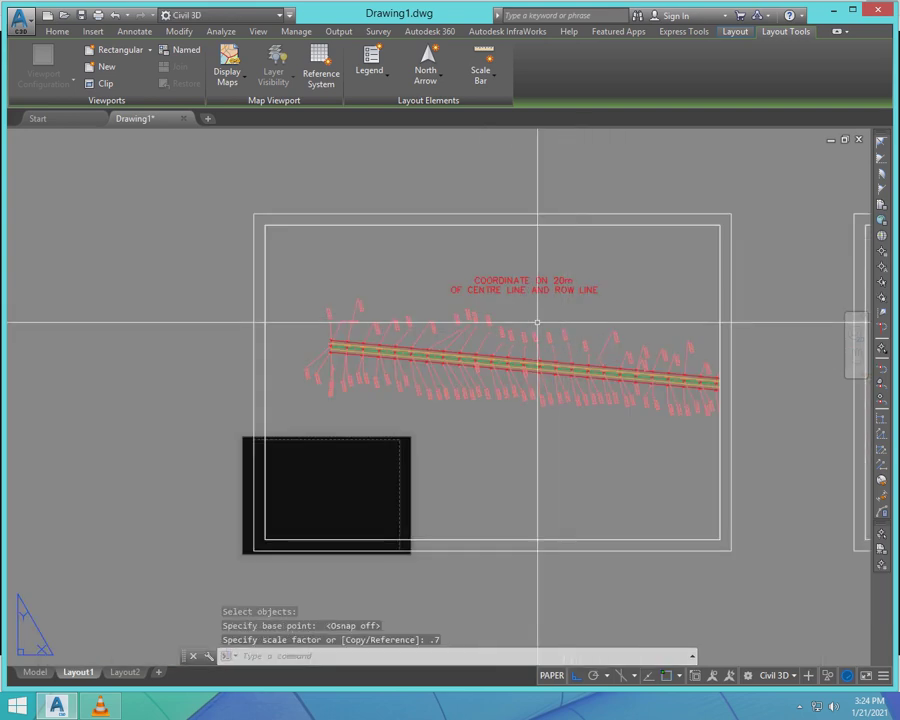
- Copy both title lines horizontally from the first sheet to above the road in the second sheet
scroll(405, 348, down, 2)
text(CO)
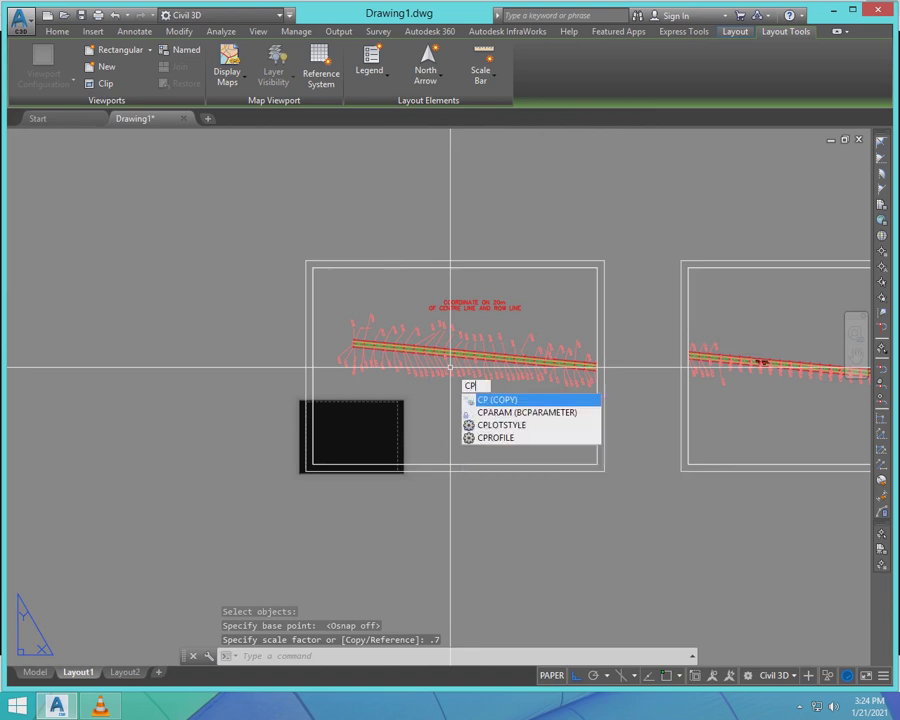
key(Return)
scroll(455, 340, up, 3)
click(494, 318)
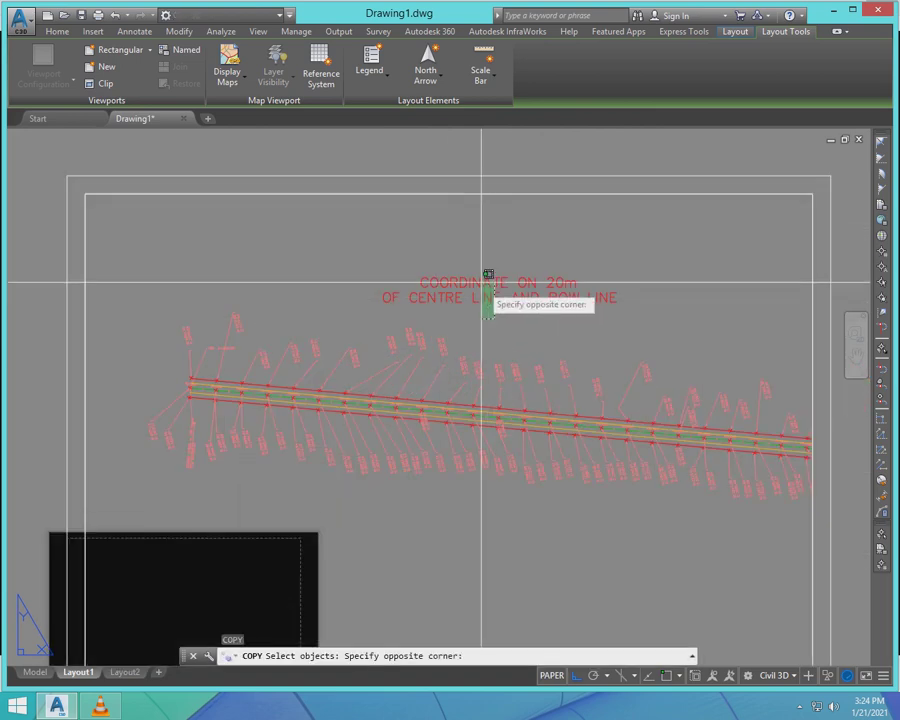
click(484, 240)
key(Return)
click(482, 282)
scroll(529, 333, down, 3)
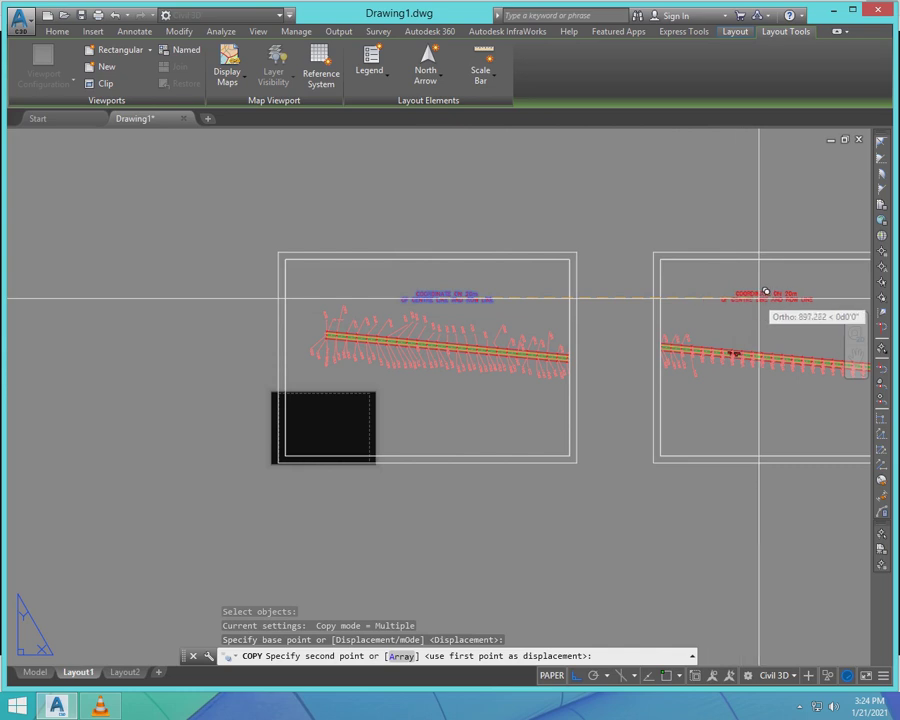
click(812, 297)
scroll(424, 324, down, 4)
key(Escape)
scroll(544, 364, up, 8)
scroll(613, 342, down, 4)
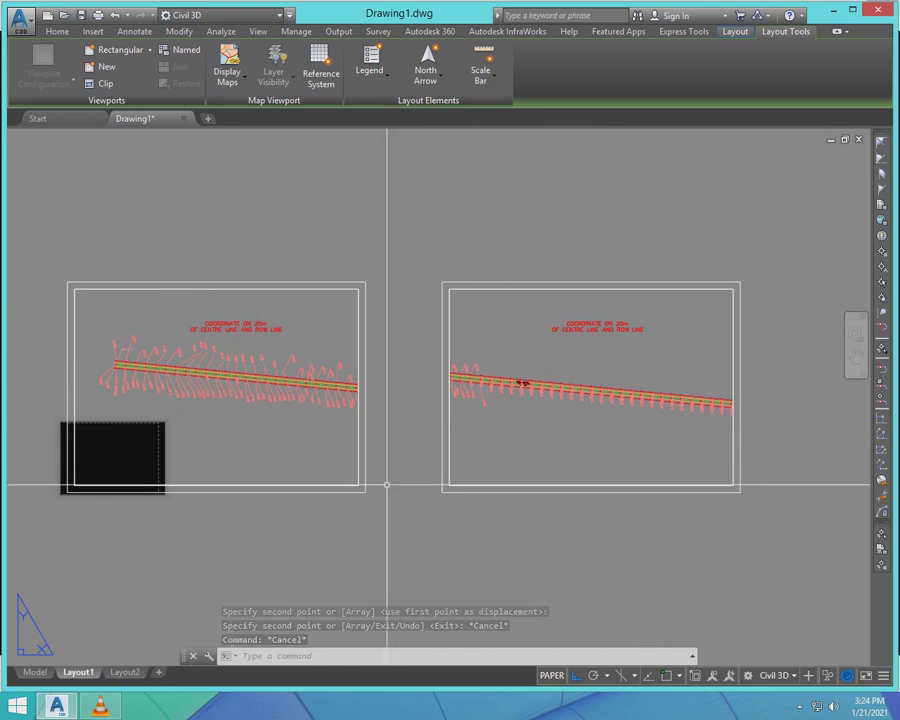
scroll(85, 378, up, 4)
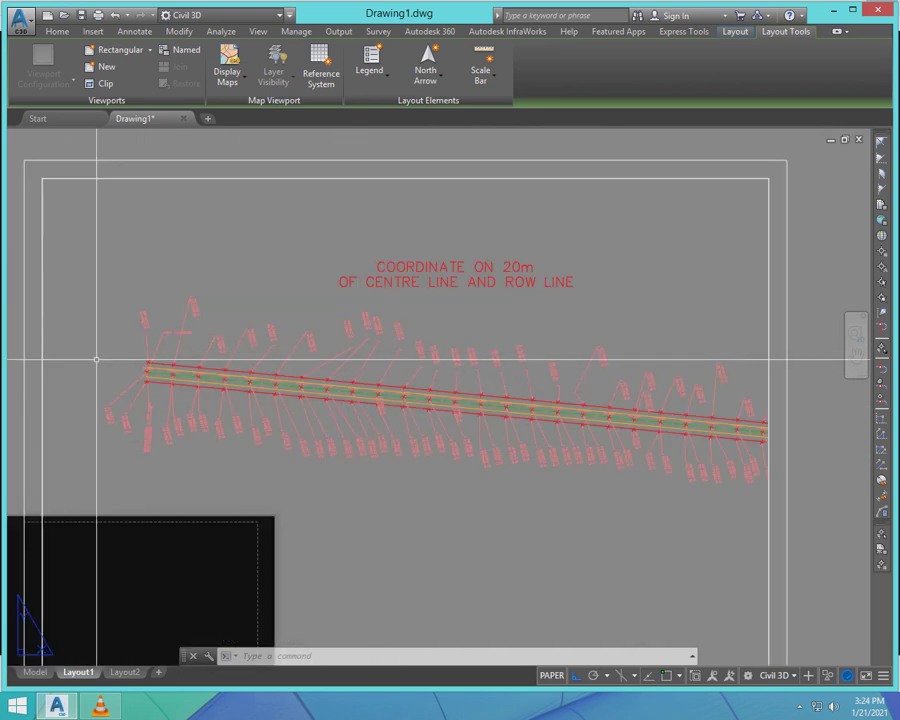
scroll(121, 341, up, 2)
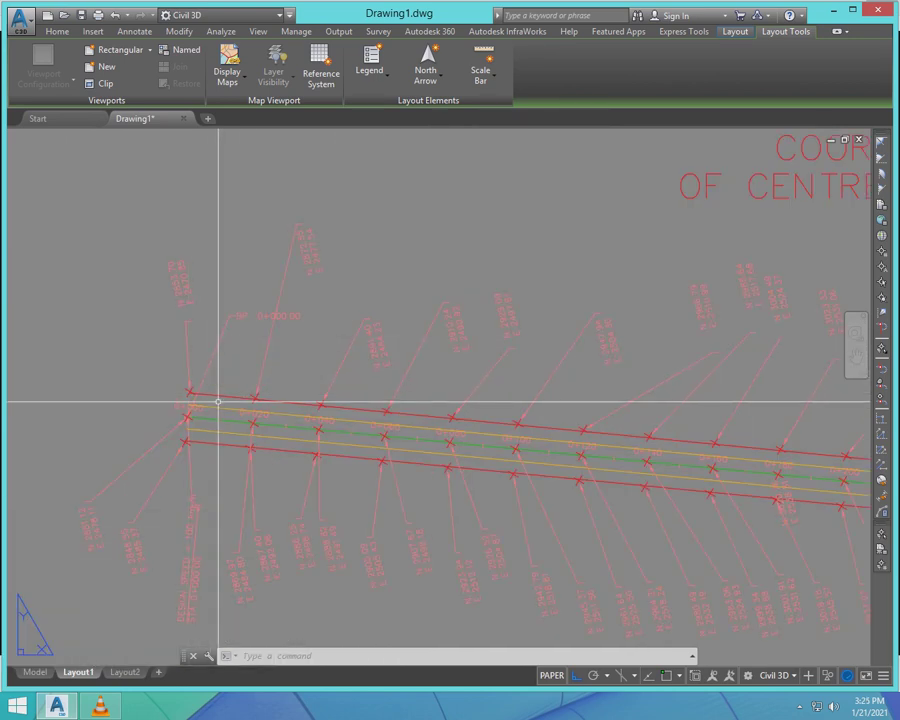
scroll(186, 393, up, 3)
scroll(186, 397, down, 8)
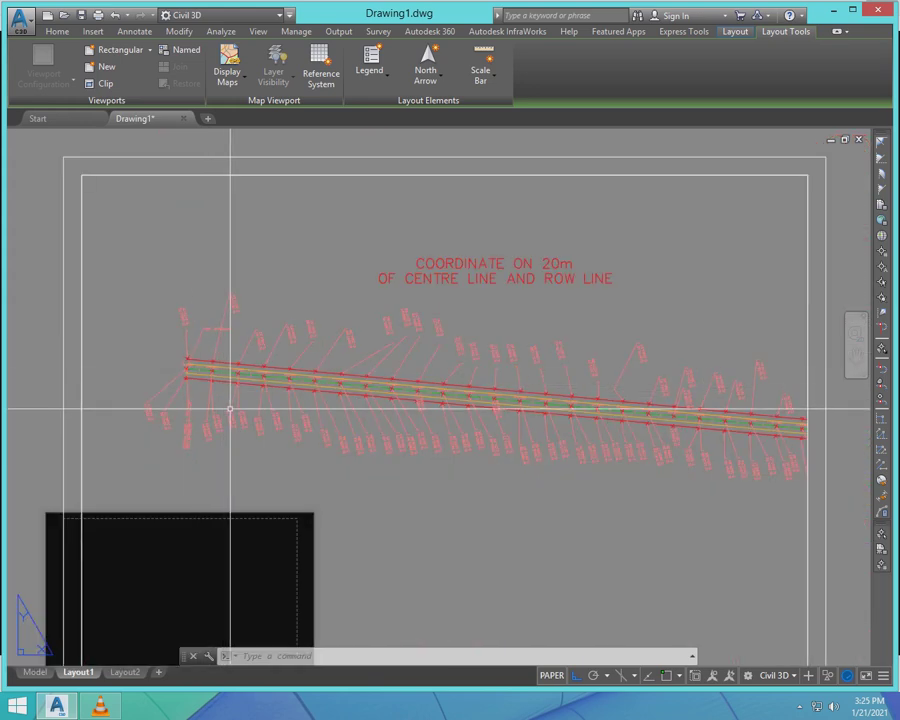
text(EADR)
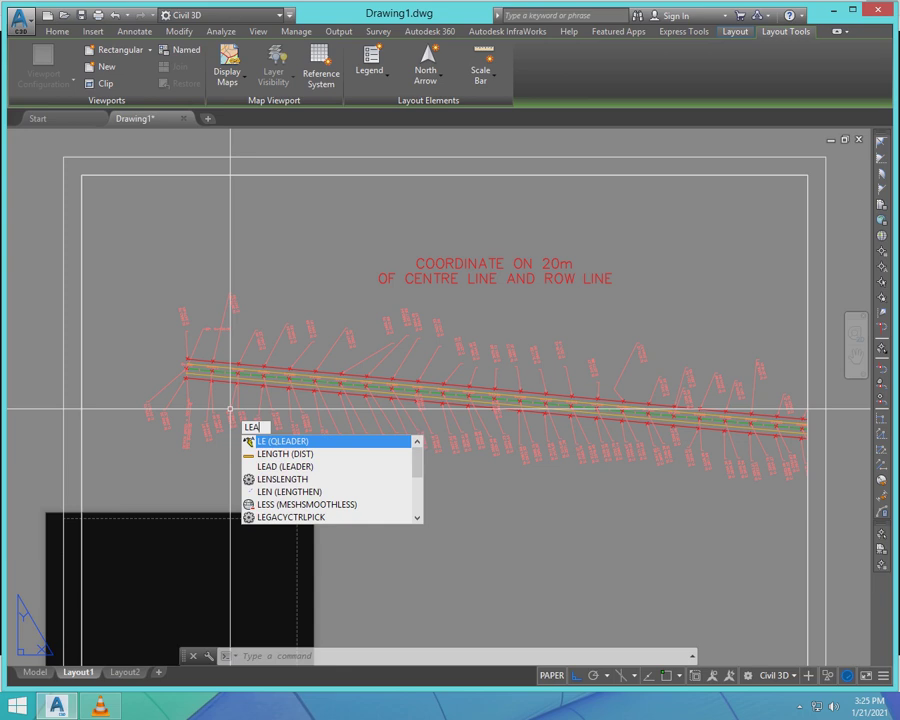
key(Return)
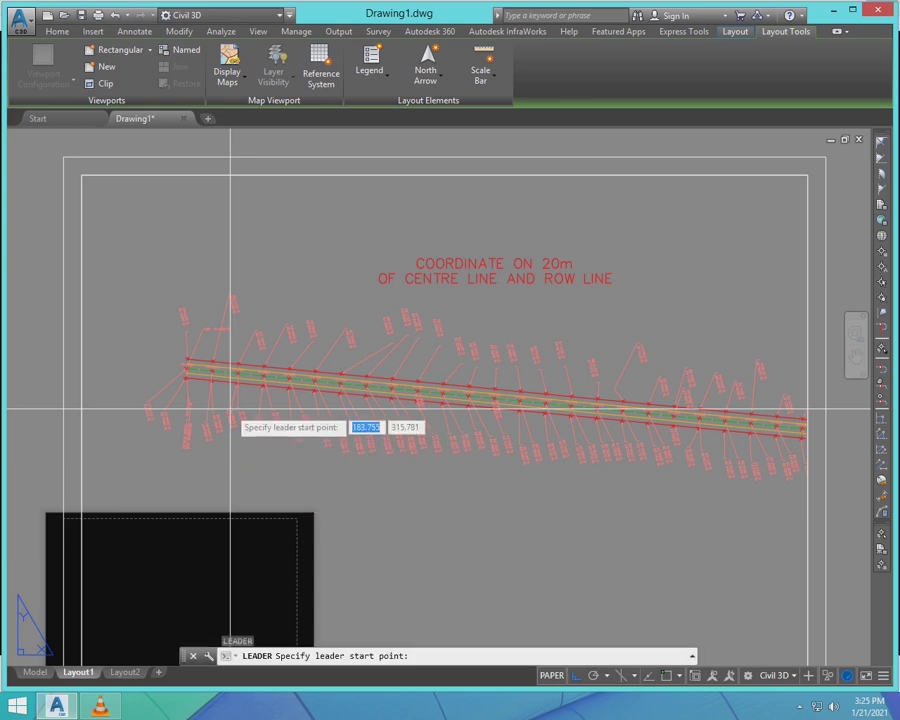
key(F3)
click(183, 366)
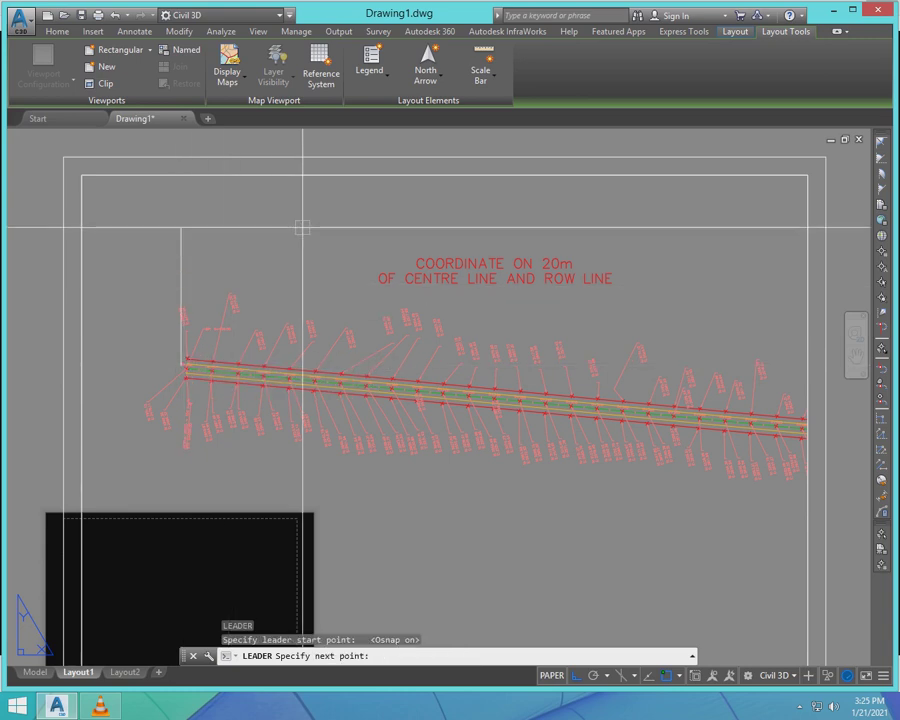
key(F8)
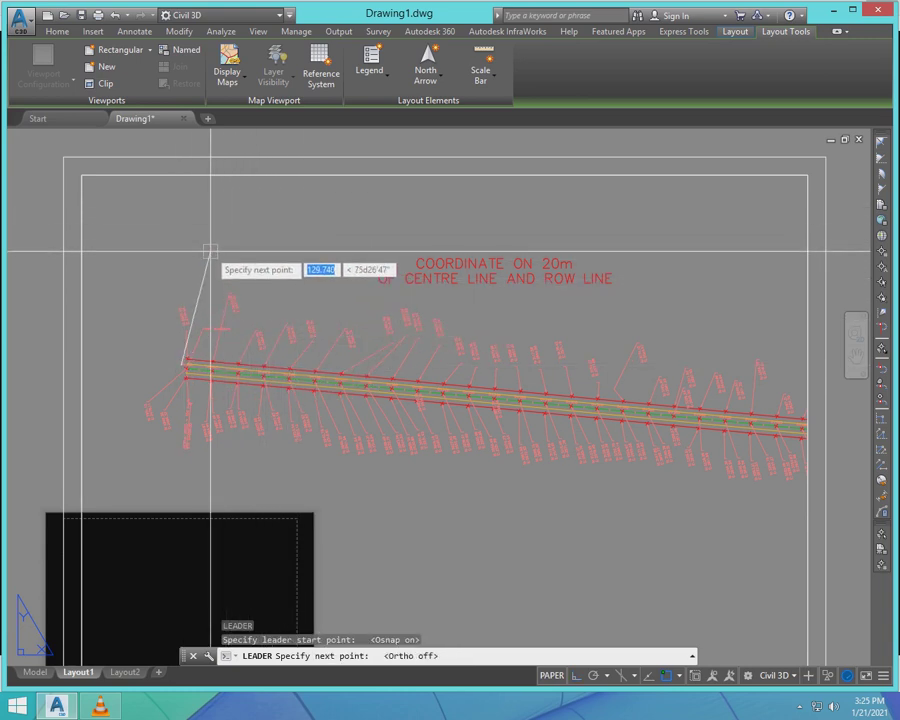
click(210, 253)
key(F8)
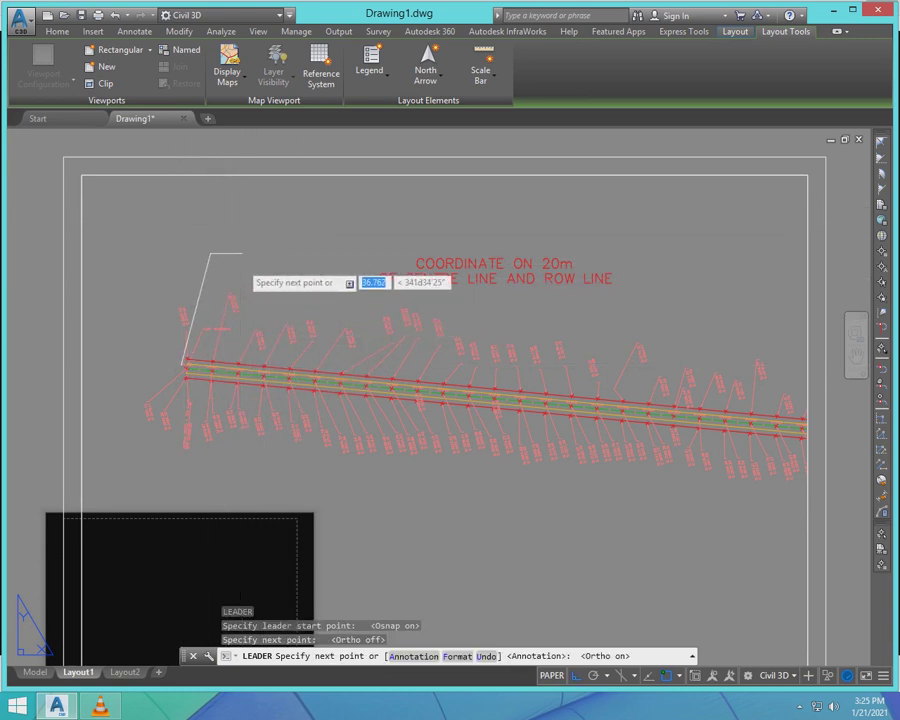
key(Escape)
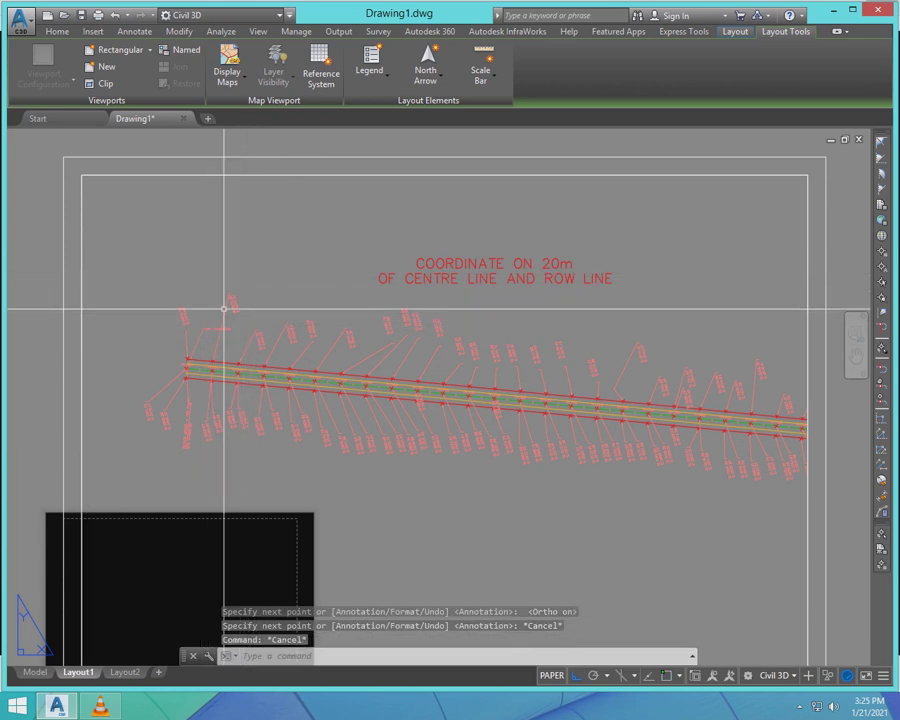
- Draw a leader from the road's starting centre-line point up to a horizontal landing and annotate it "START POINT"
text(LEADER)
key(Return)
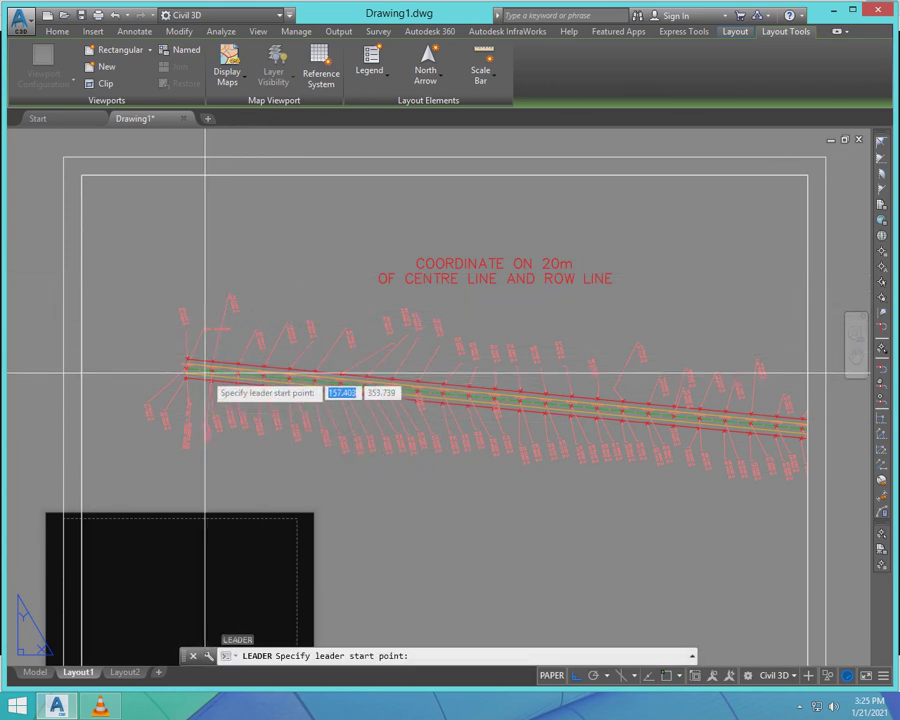
key(F3)
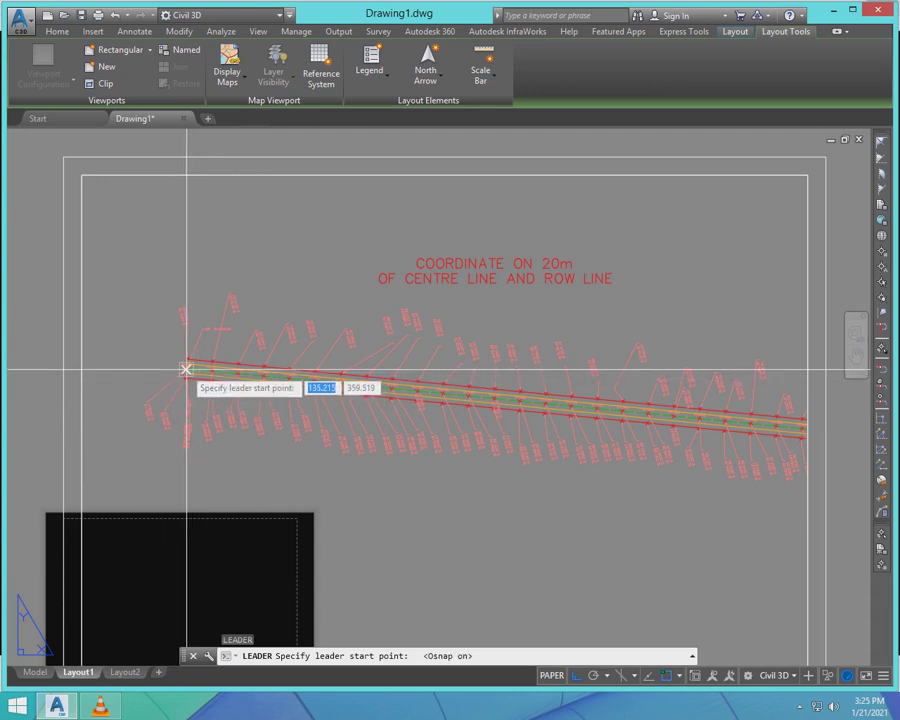
click(186, 369)
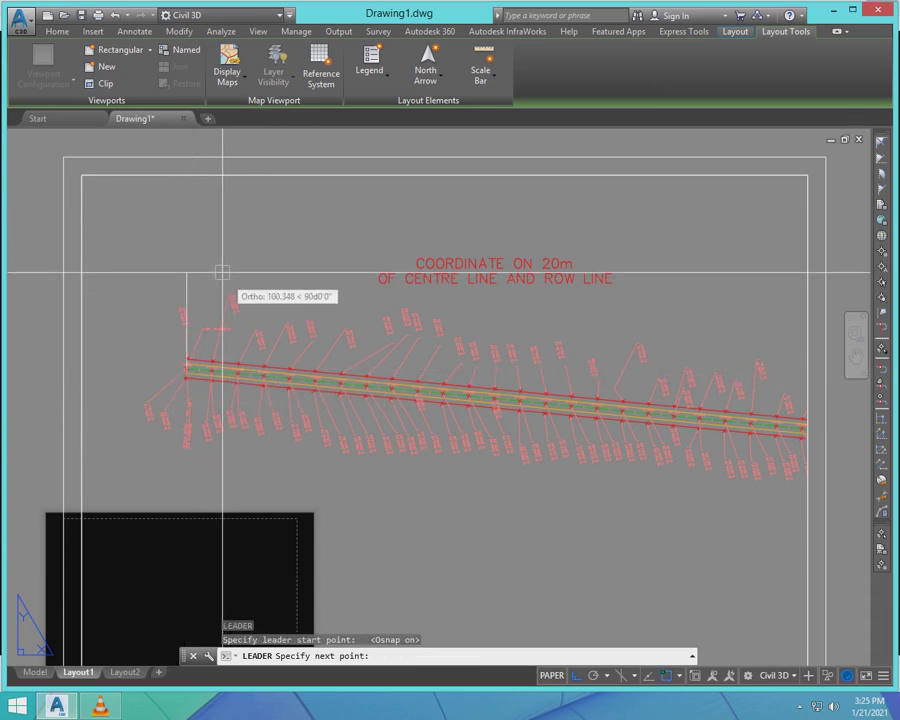
key(F8)
click(204, 268)
key(F8)
click(231, 268)
key(Return)
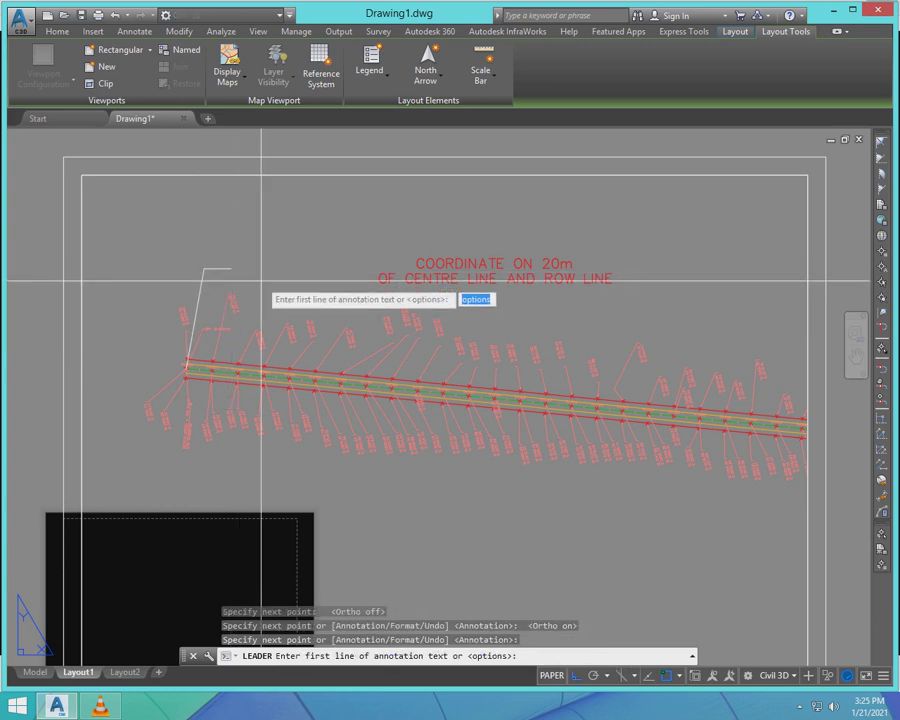
key(Return)
key(Return)
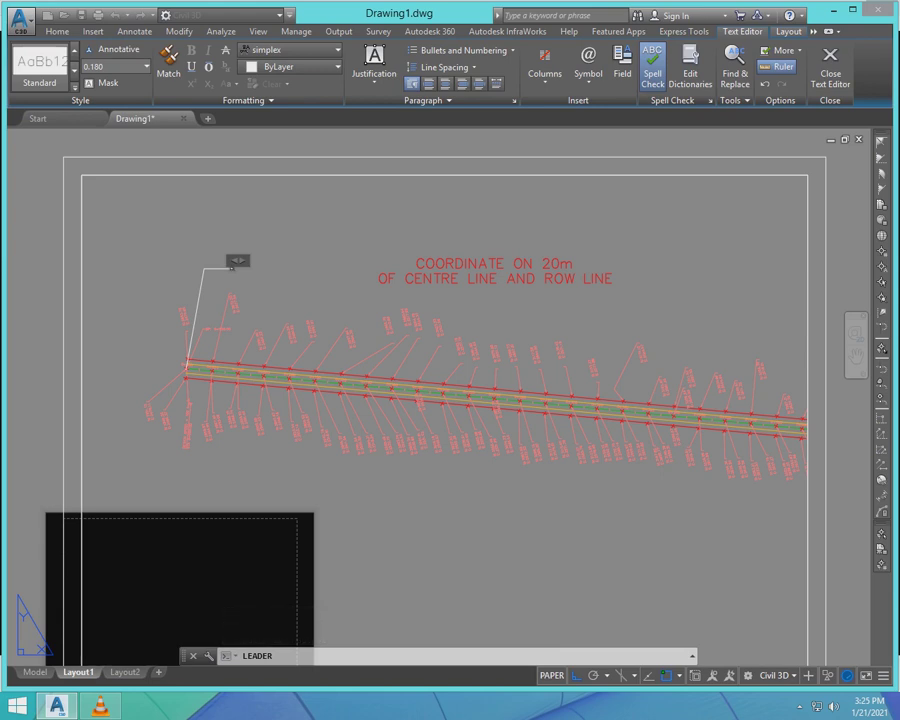
click(231, 300)
- Match the properties of the leader's annotation text to the lower title line
scroll(205, 258, up, 6)
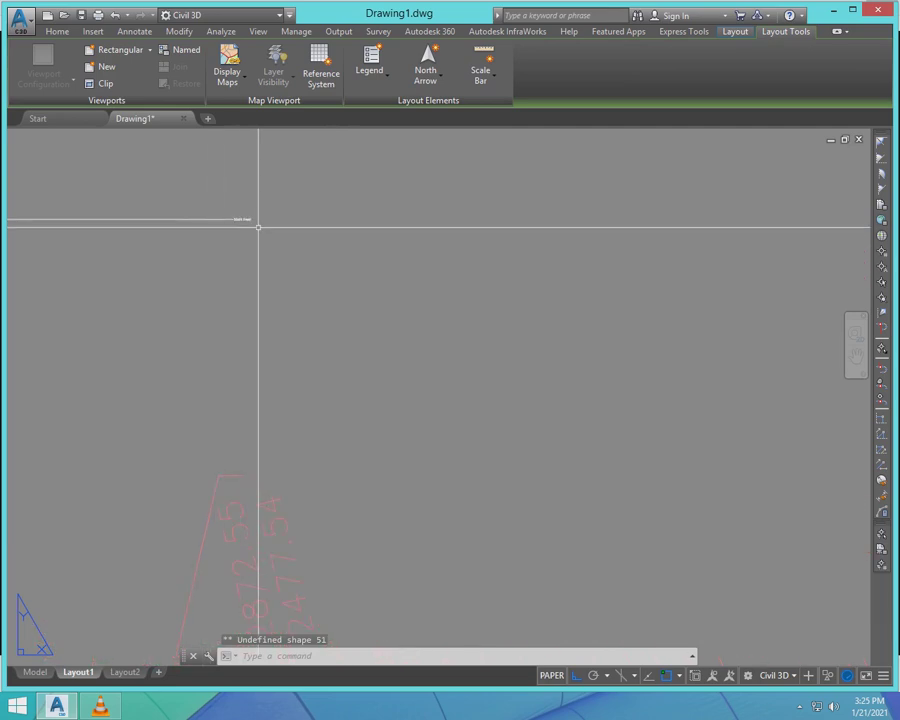
scroll(330, 347, down, 2)
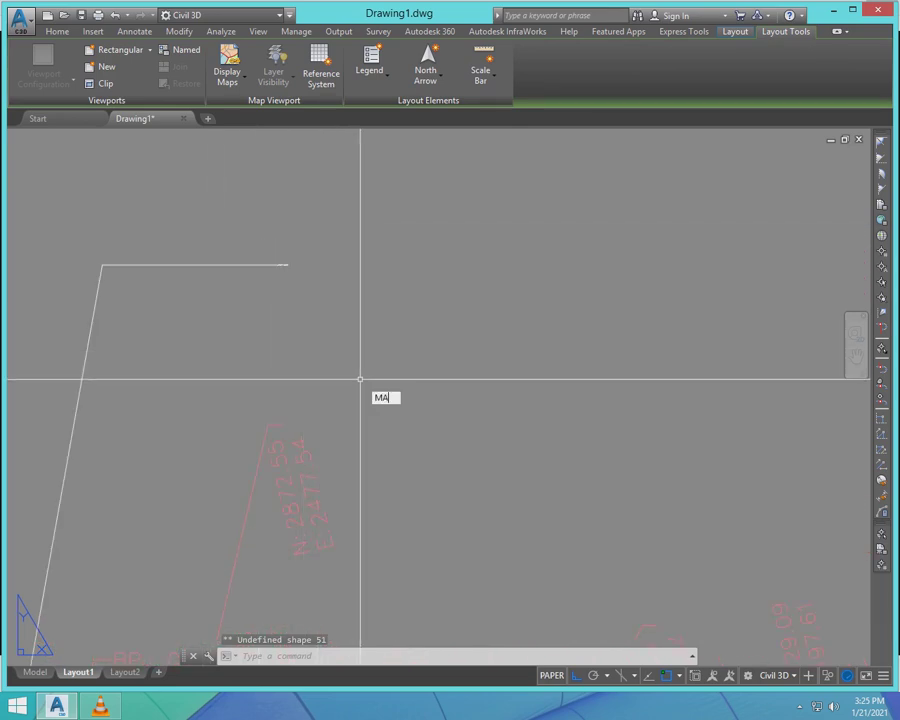
key(Return)
scroll(389, 329, down, 3)
click(658, 338)
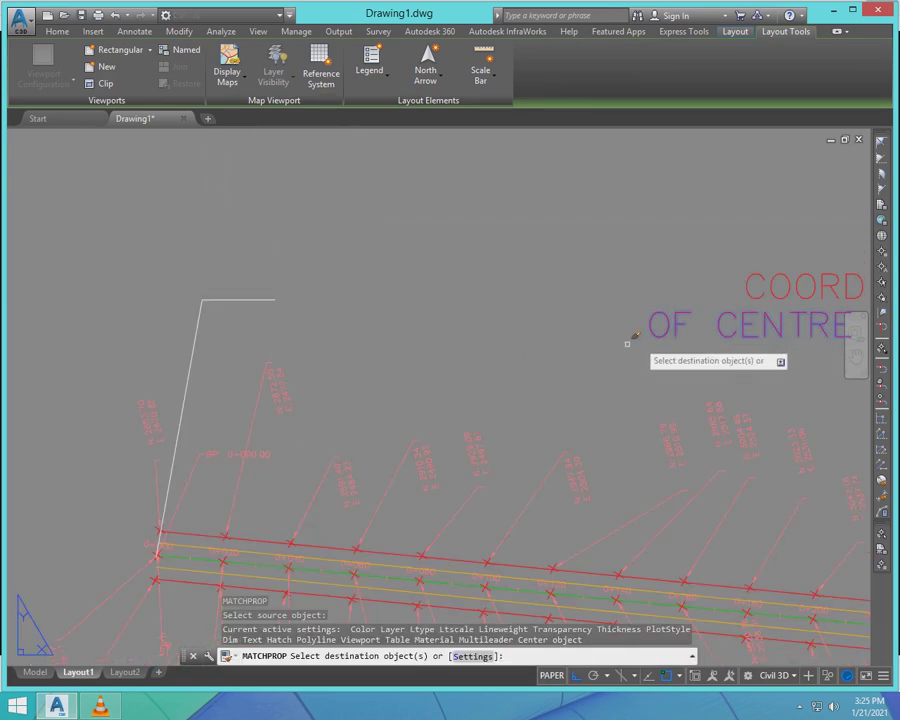
click(278, 300)
key(Return)
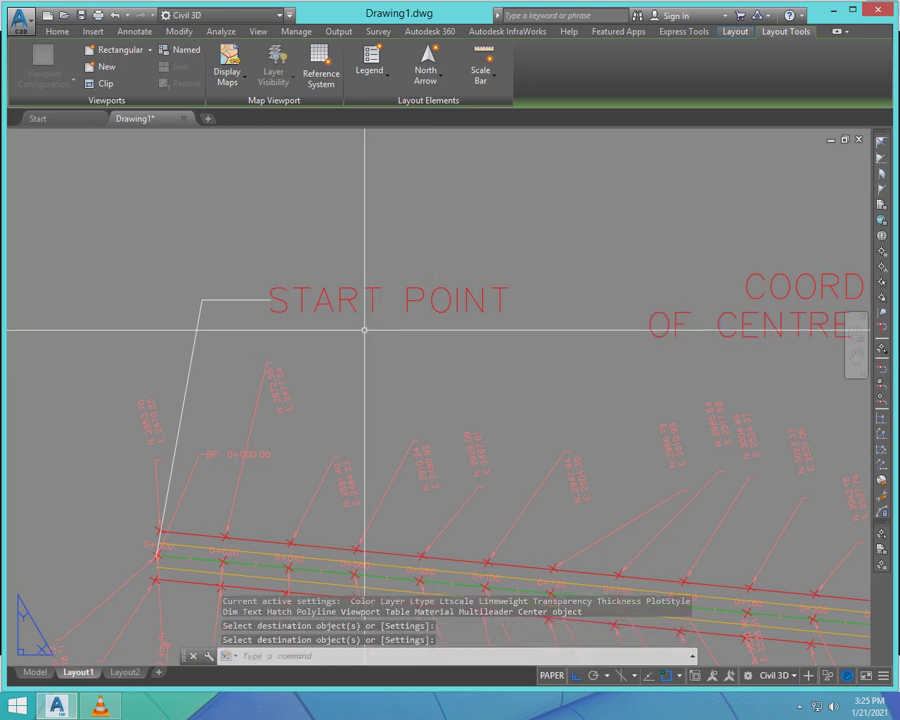
- Set the START POINT leader's arrow size to 20
scroll(363, 330, down, 5)
scroll(312, 341, up, 5)
click(357, 360)
click(330, 312)
key(ctrl+1)
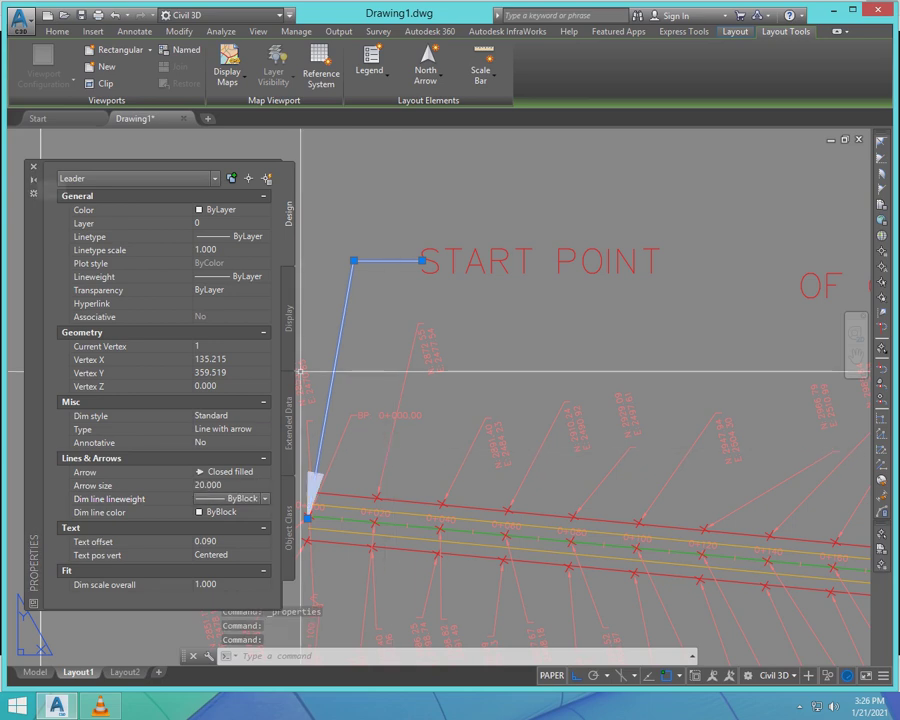
key(ctrl+1)
scroll(376, 200, down, 5)
scroll(382, 243, up, 4)
key(Escape)
key(Escape)
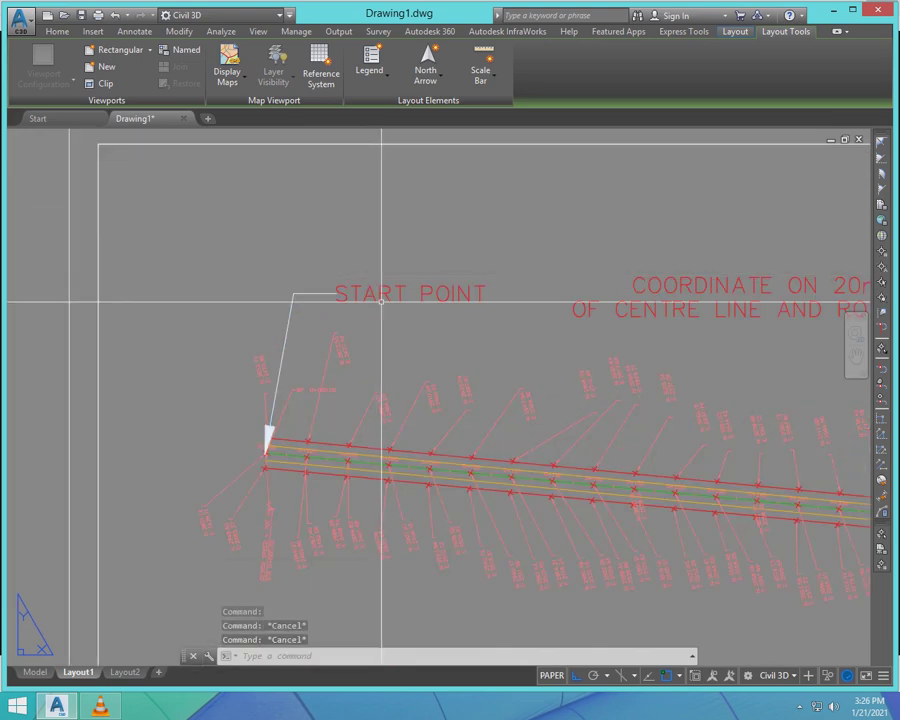
- Match the leader line's properties to those of the START POINT text
text(MA)
key(Return)
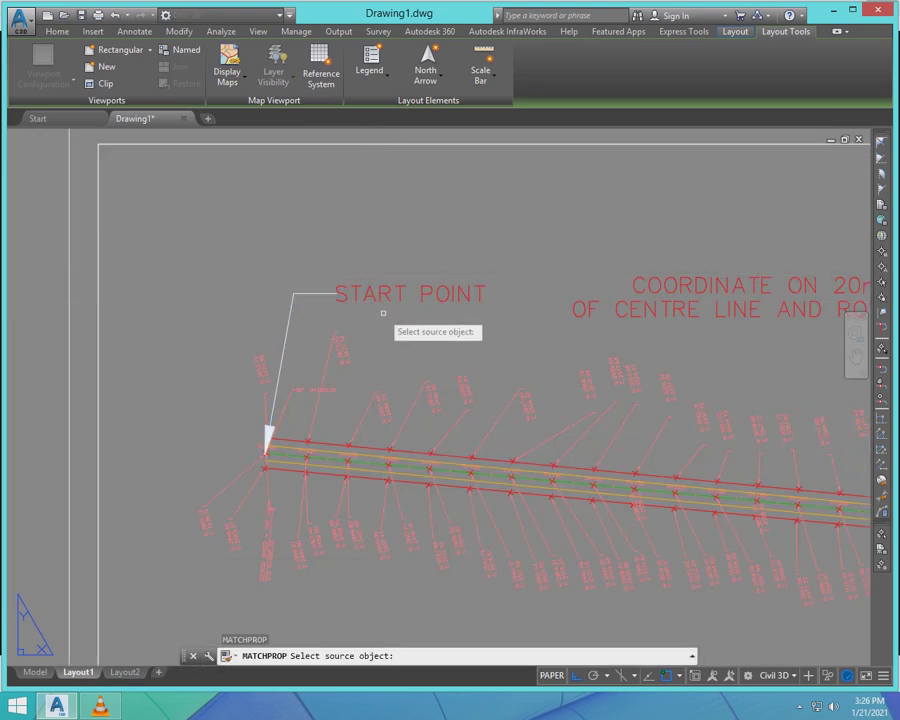
click(381, 297)
click(290, 285)
scroll(290, 285, down, 3)
scroll(410, 356, up, 3)
key(Escape)
- Draw a vertical line across the road near its end in the first sheet
scroll(357, 331, down, 4)
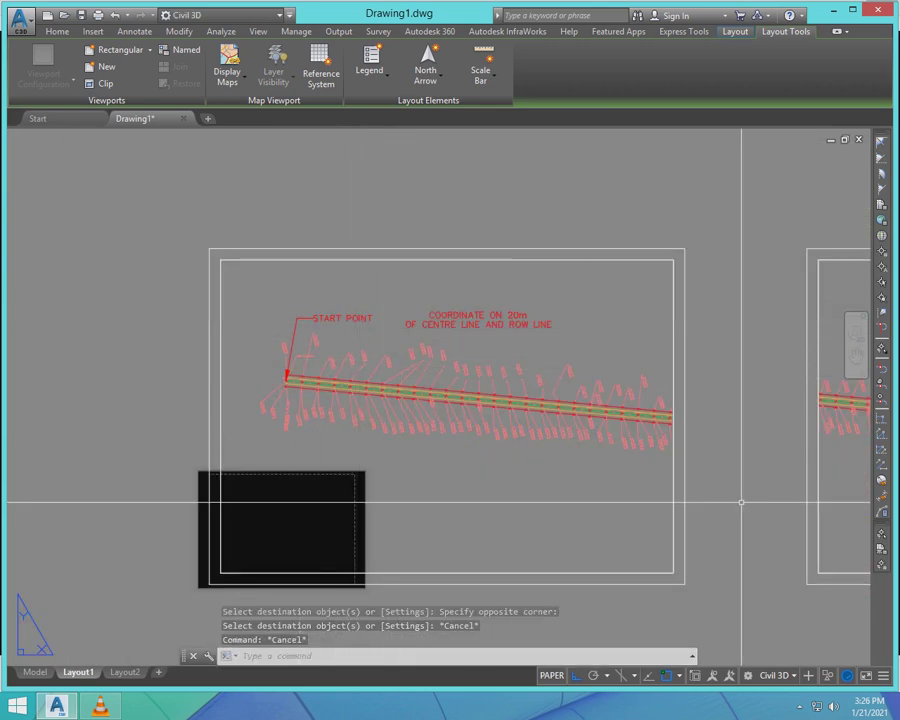
scroll(661, 469, up, 4)
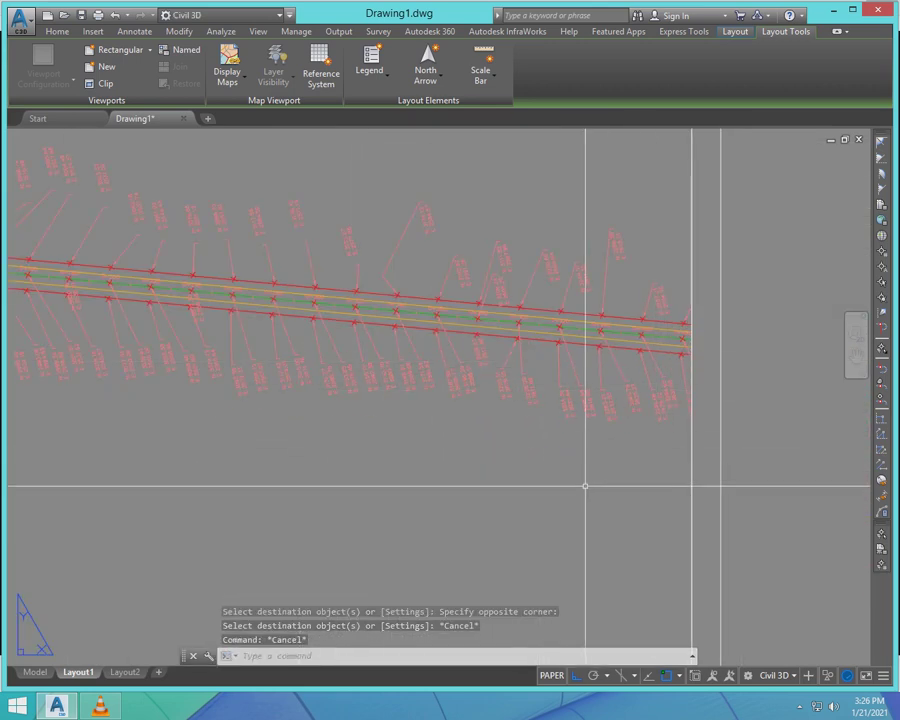
scroll(600, 416, down, 3)
scroll(590, 445, up, 3)
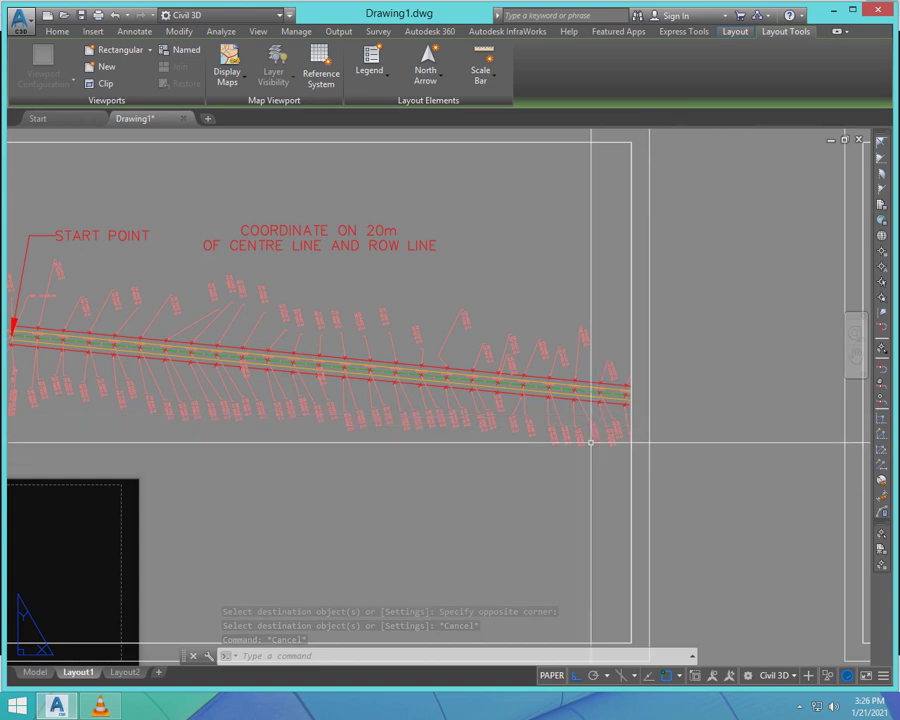
scroll(583, 465, down, 2)
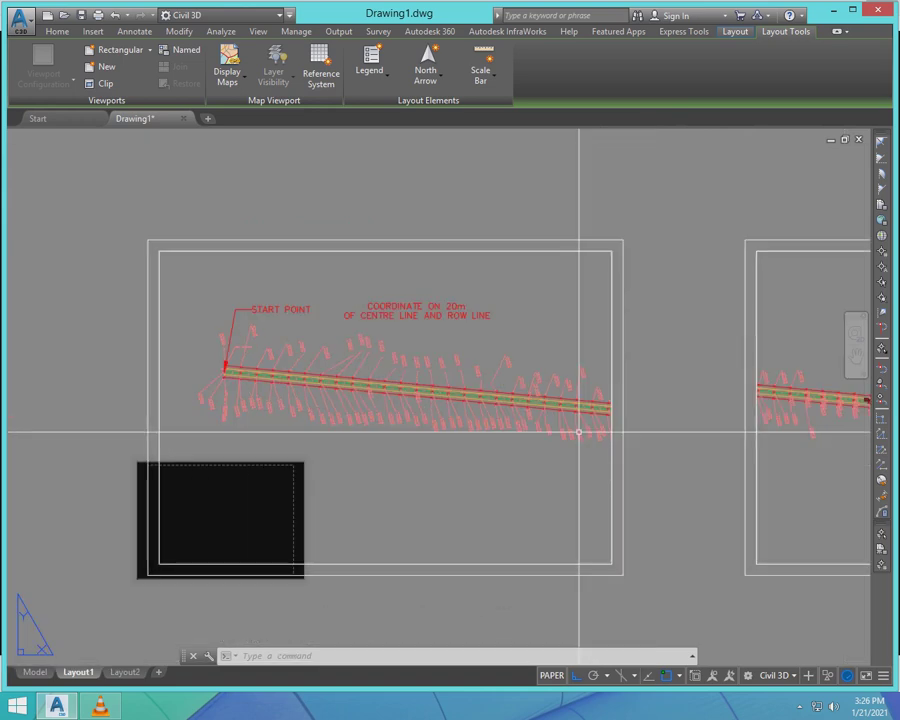
key(Return)
scroll(586, 304, up, 3)
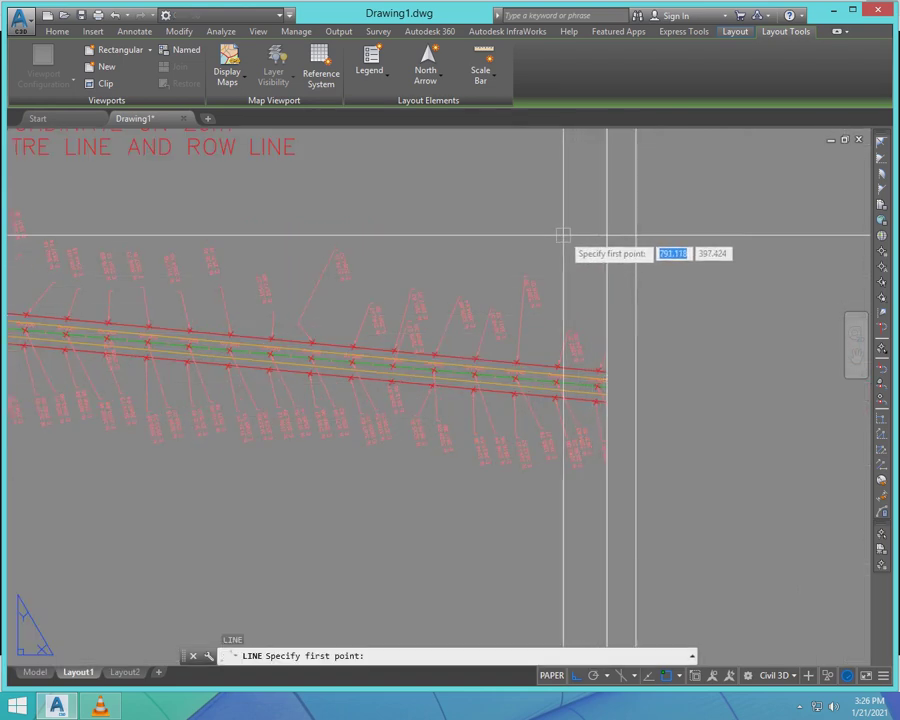
click(555, 284)
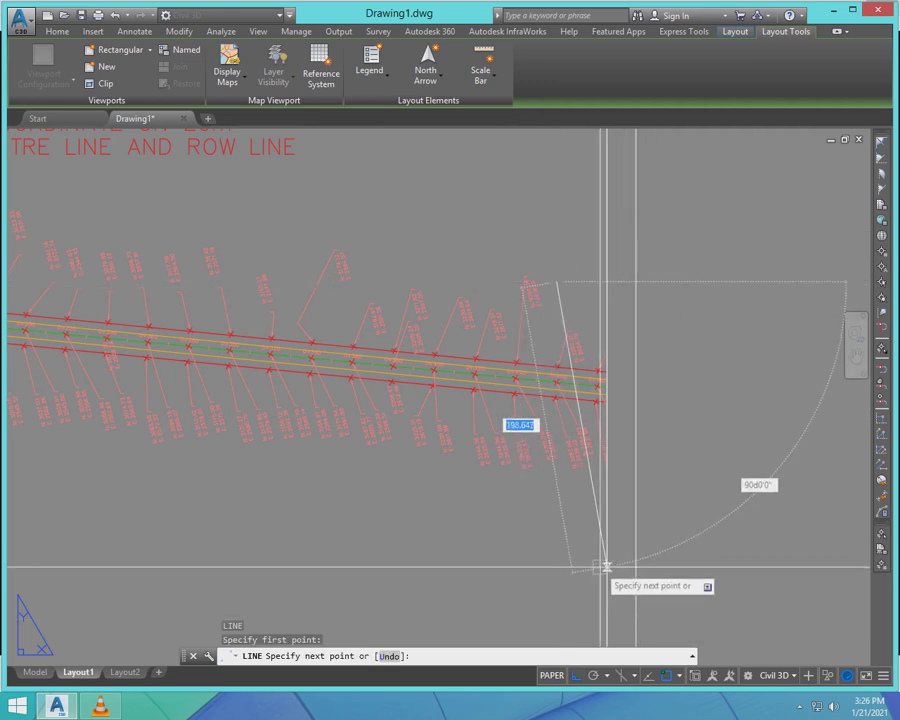
key(Escape)
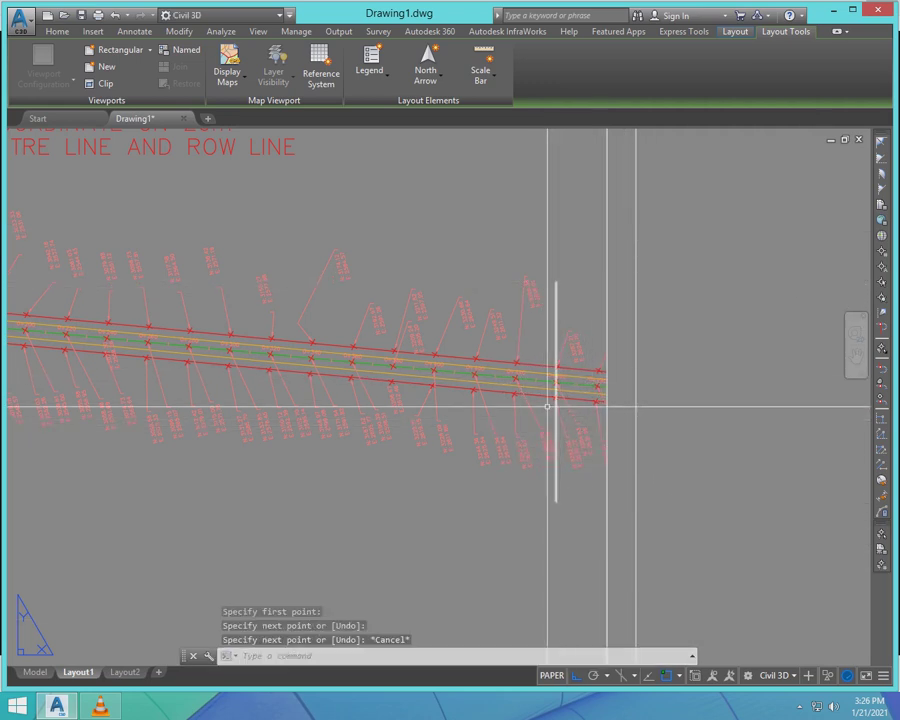
- Match the vertical line's properties to those of the START POINT leader
scroll(551, 410, down, 3)
text(MA)
key(Return)
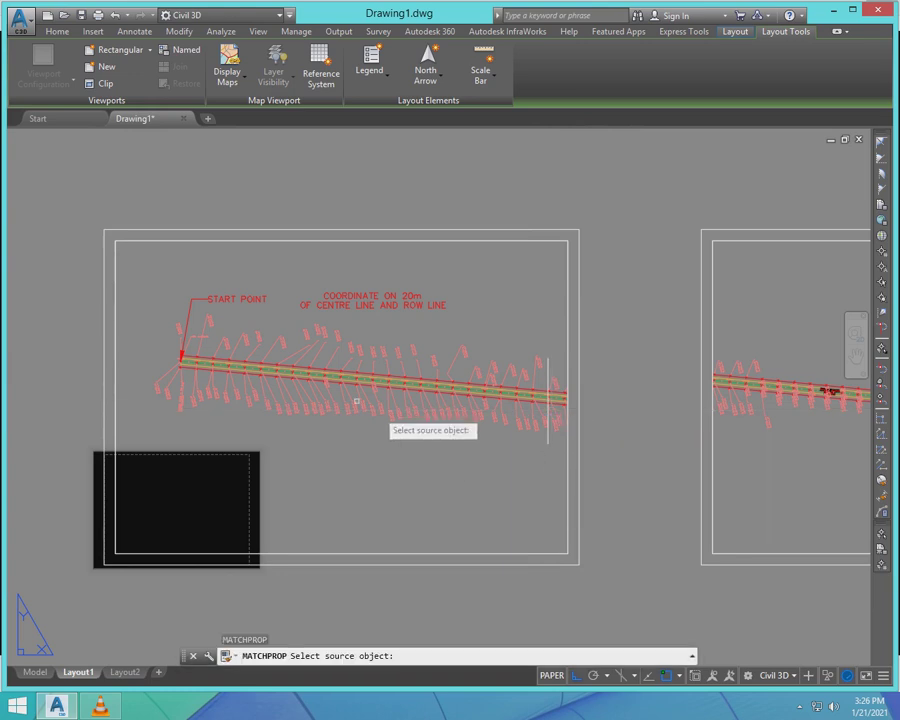
click(188, 318)
scroll(548, 373, up, 3)
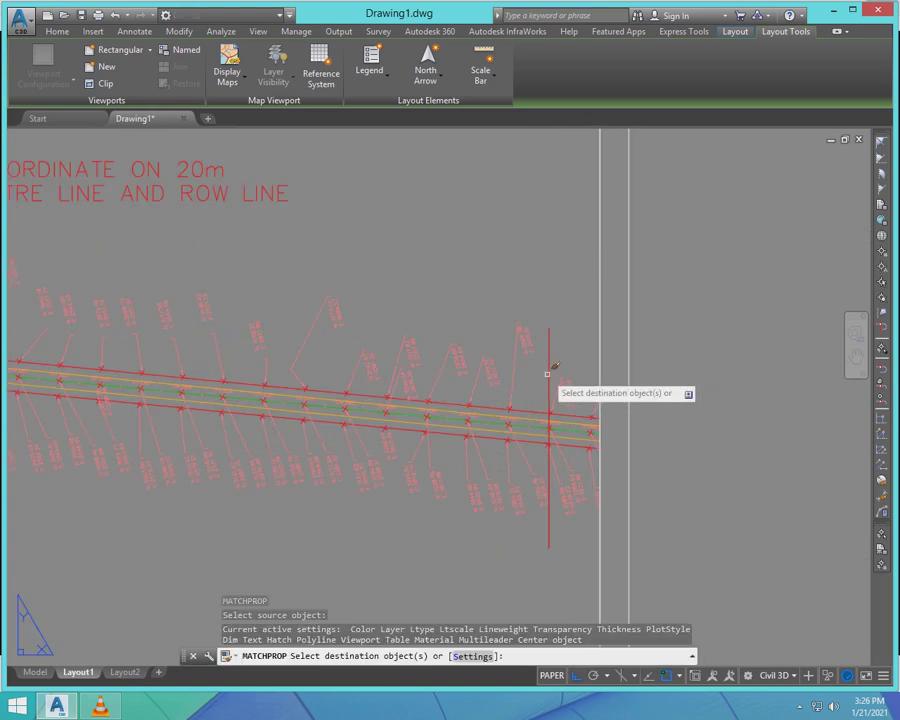
click(548, 378)
key(Return)
scroll(556, 350, up, 4)
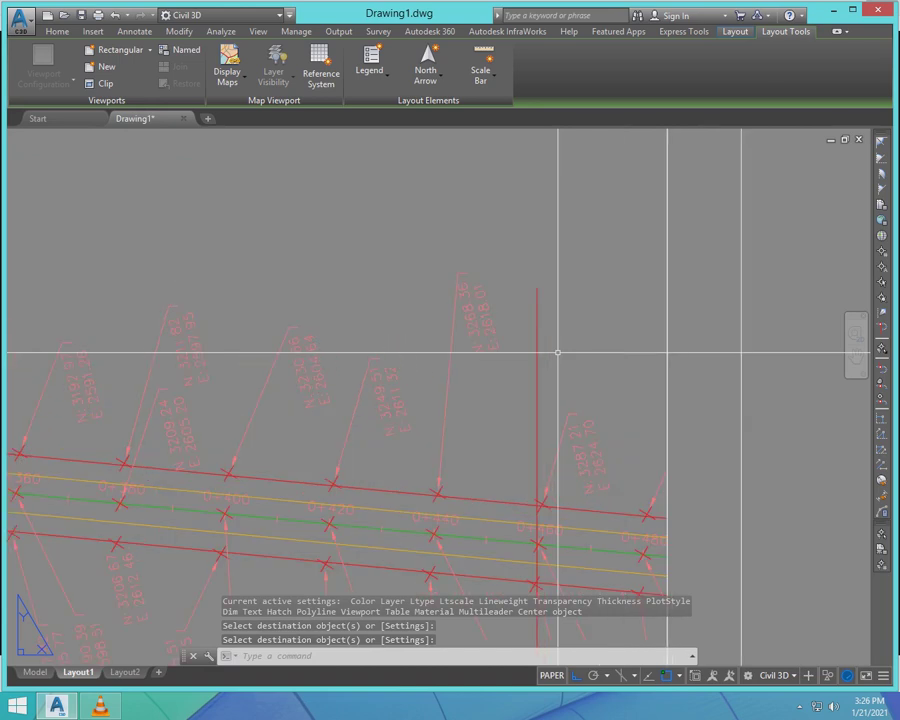
- Copy the START POINT text to just above the vertical line near the first sheet's road end, with ortho off
scroll(540, 310, down, 5)
text(ct o)
key(Return)
scroll(147, 216, up, 4)
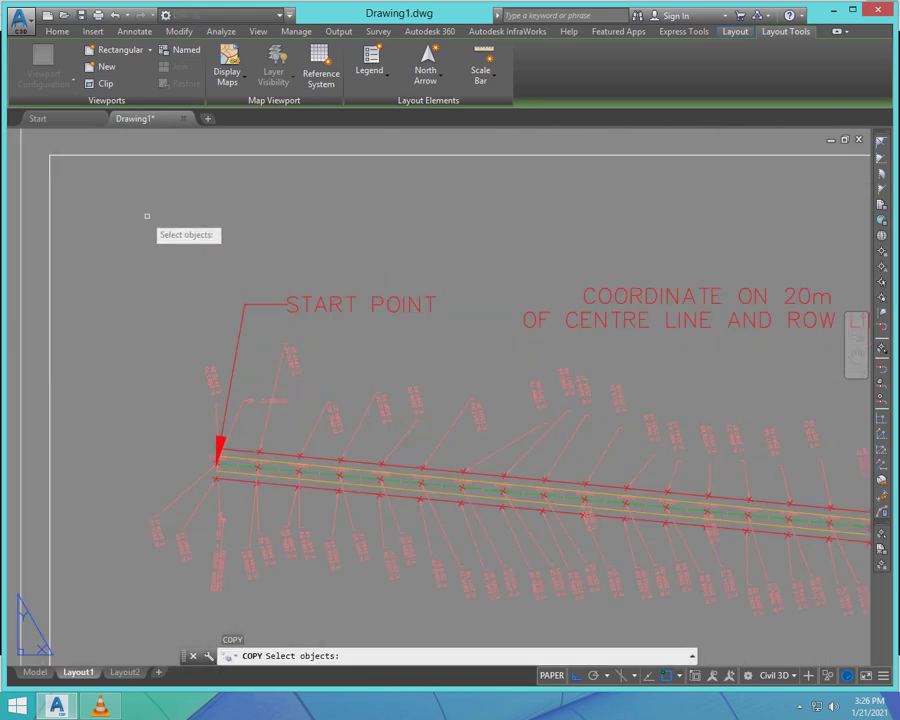
click(317, 308)
key(Return)
click(308, 336)
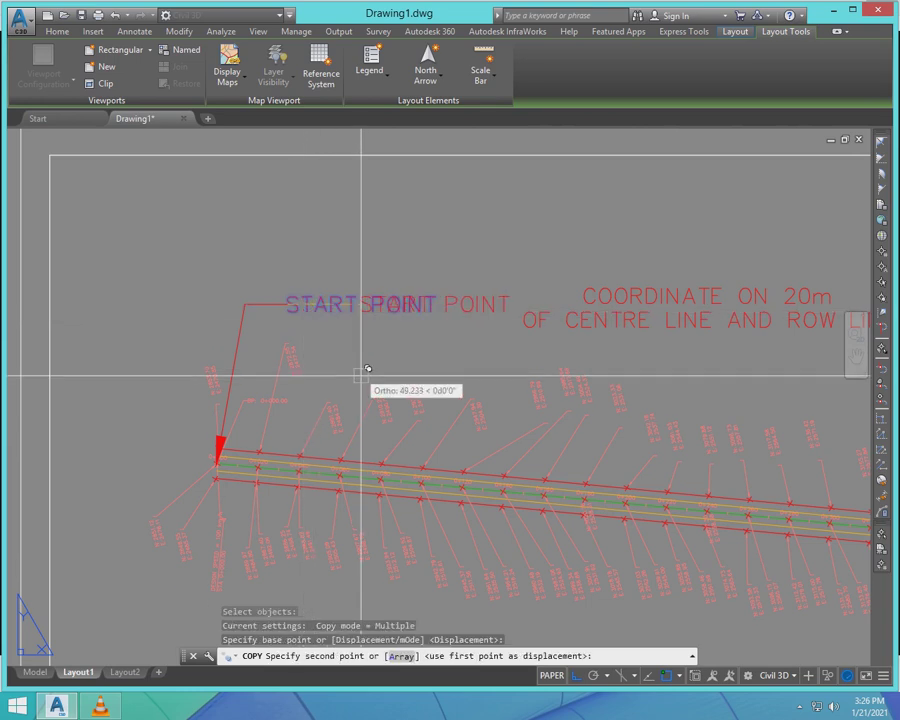
scroll(350, 345, down, 2)
scroll(454, 366, down, 5)
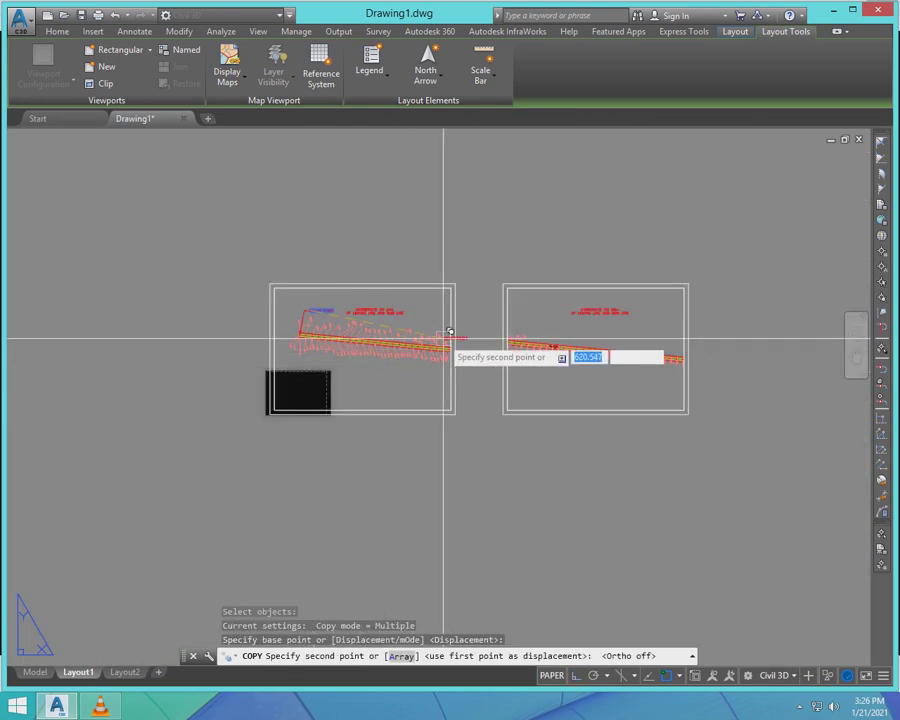
scroll(449, 331, up, 6)
click(372, 279)
key(Escape)
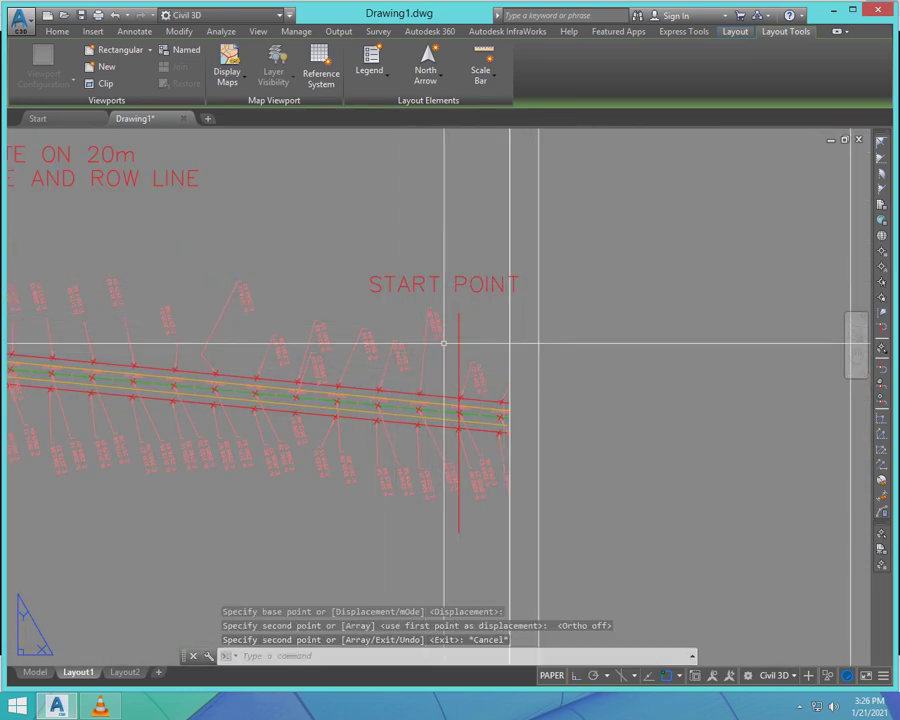
- Rotate the copied START POINT text near the first sheet's road end to read vertically upward, with ortho on
text(RO)
key(Return)
click(415, 286)
key(Return)
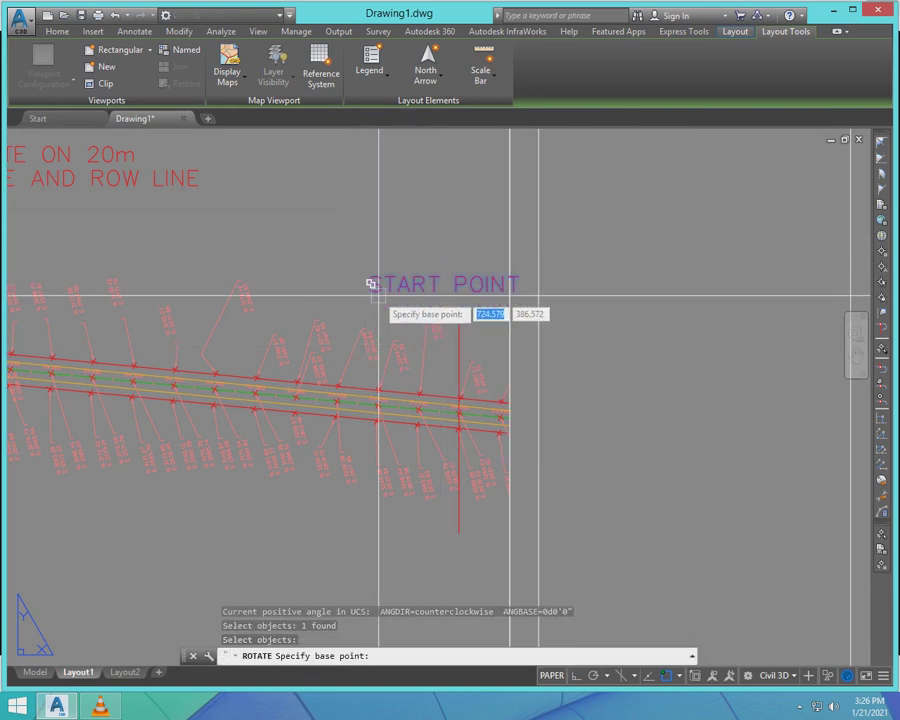
click(376, 292)
key(F8)
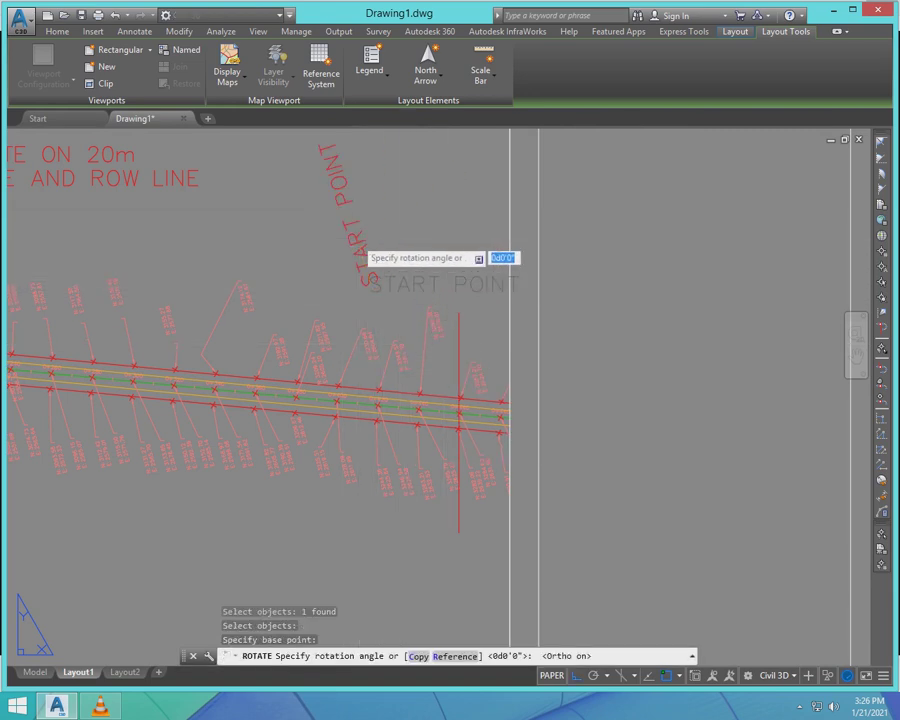
click(386, 234)
scroll(480, 380, down, 5)
scroll(415, 319, up, 2)
scroll(415, 319, up, 2)
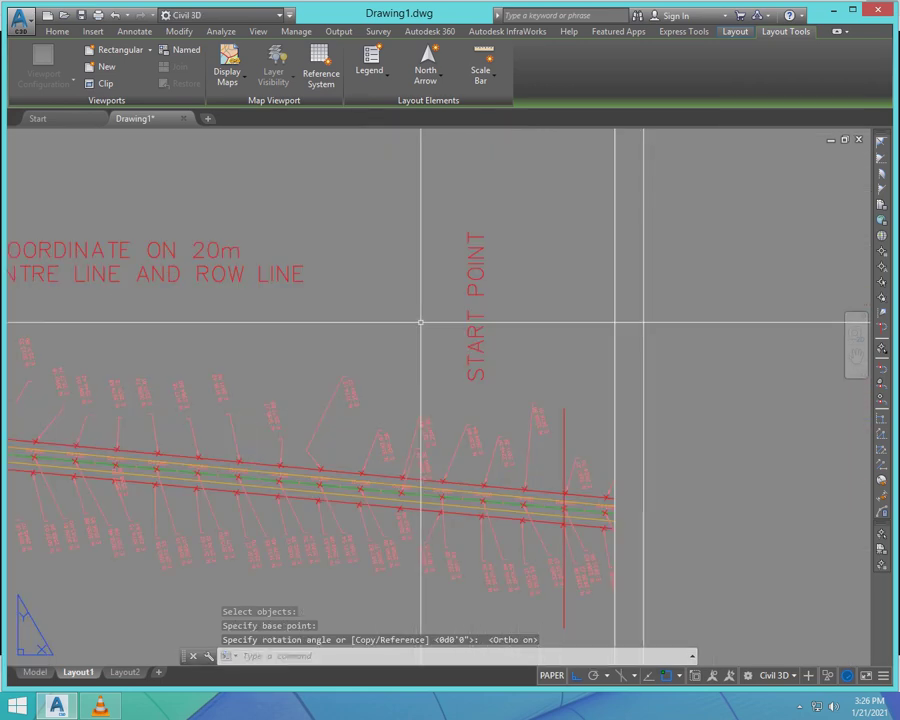
- Move the rotated START POINT text beside the vertical line at the road end, with ortho and object snap off
text(m)
key(space)
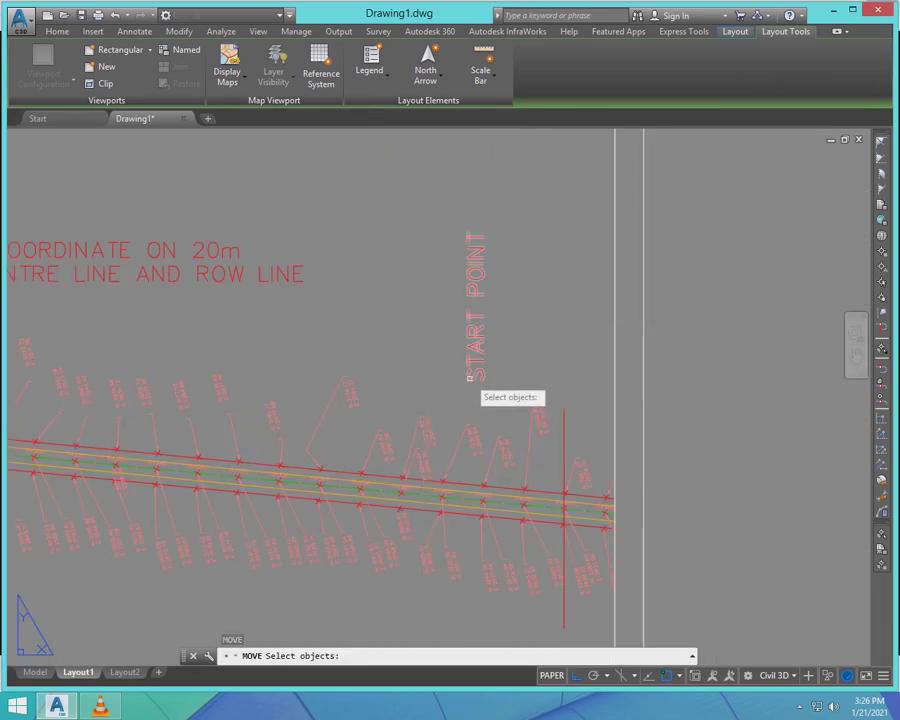
key(space)
click(389, 244)
key(F8)
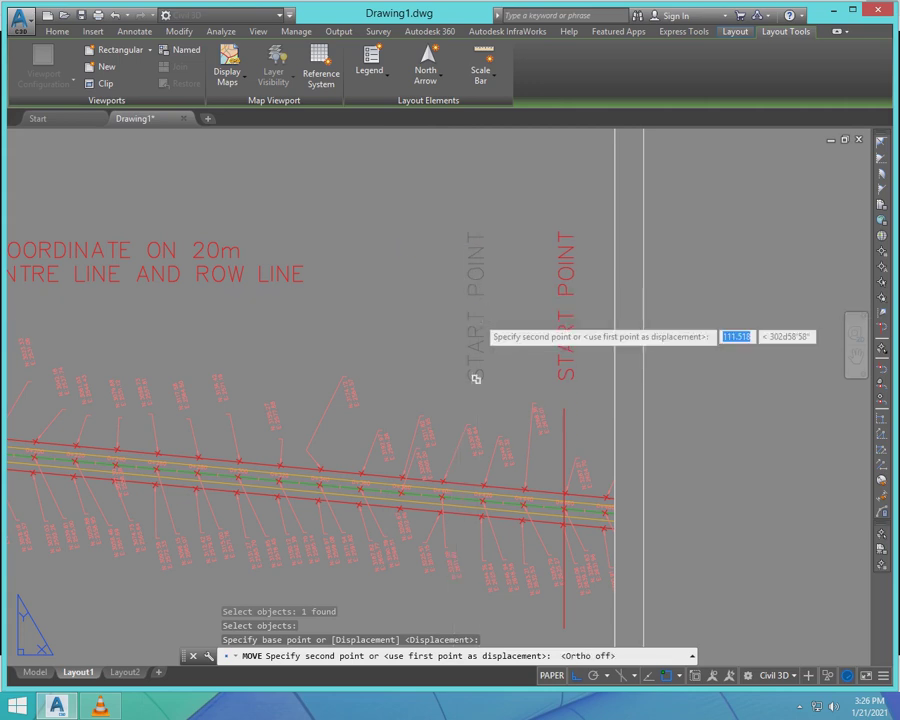
click(475, 382)
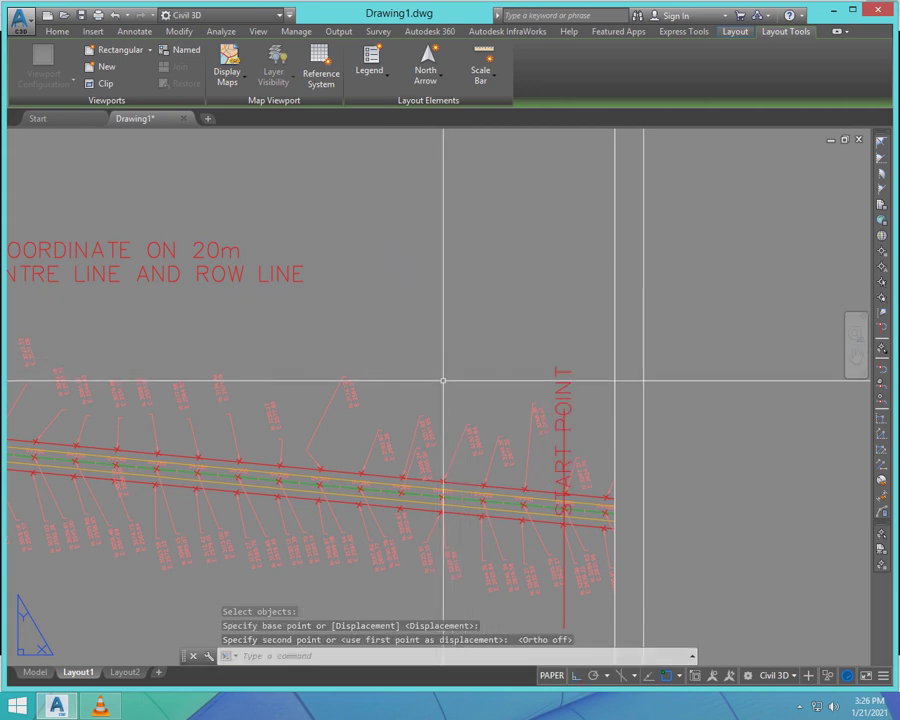
key(space)
click(563, 378)
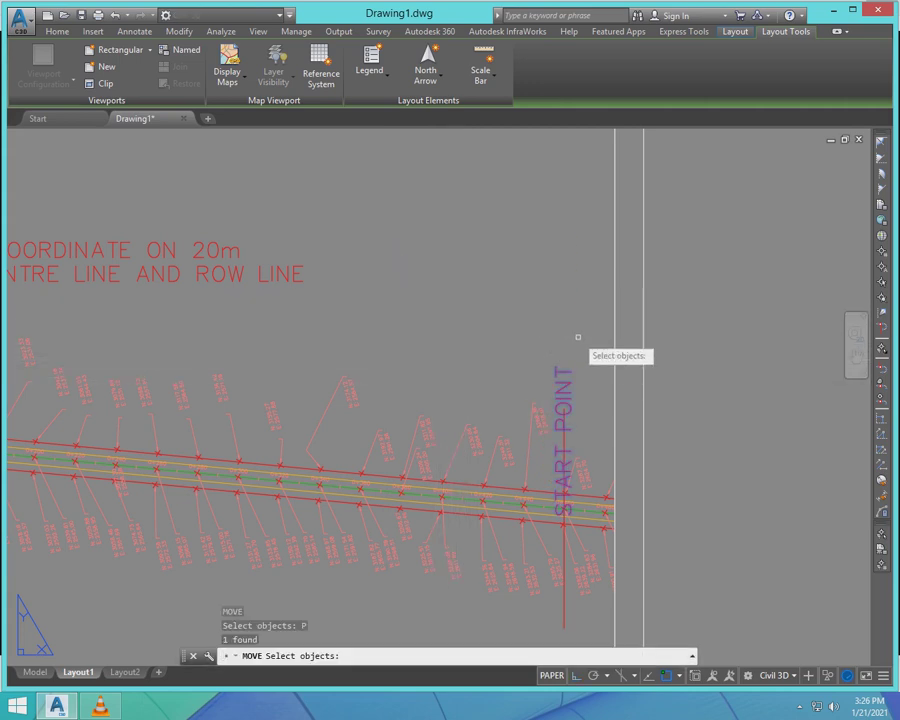
key(space)
click(577, 332)
key(F3)
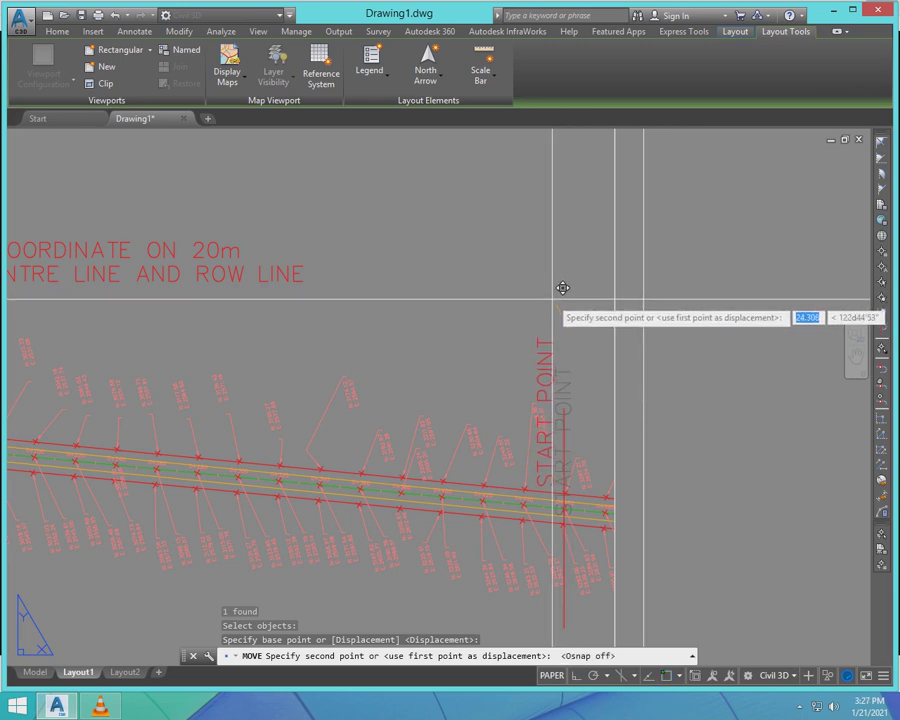
key(Escape)
- Change the rotated text beside the vertical line to MATCH LINE
text(ED)
key(Return)
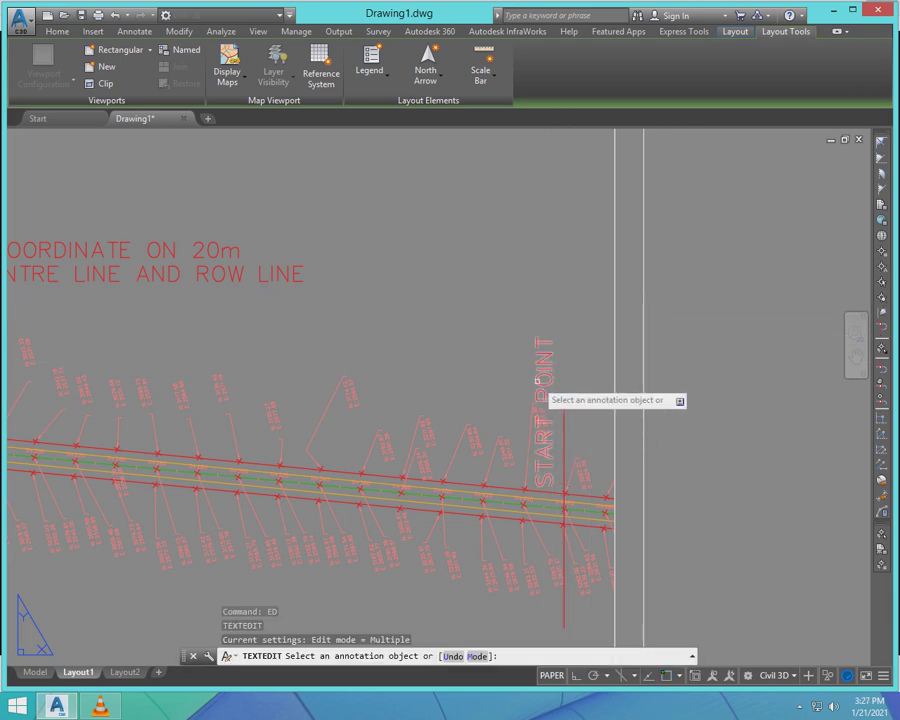
click(545, 400)
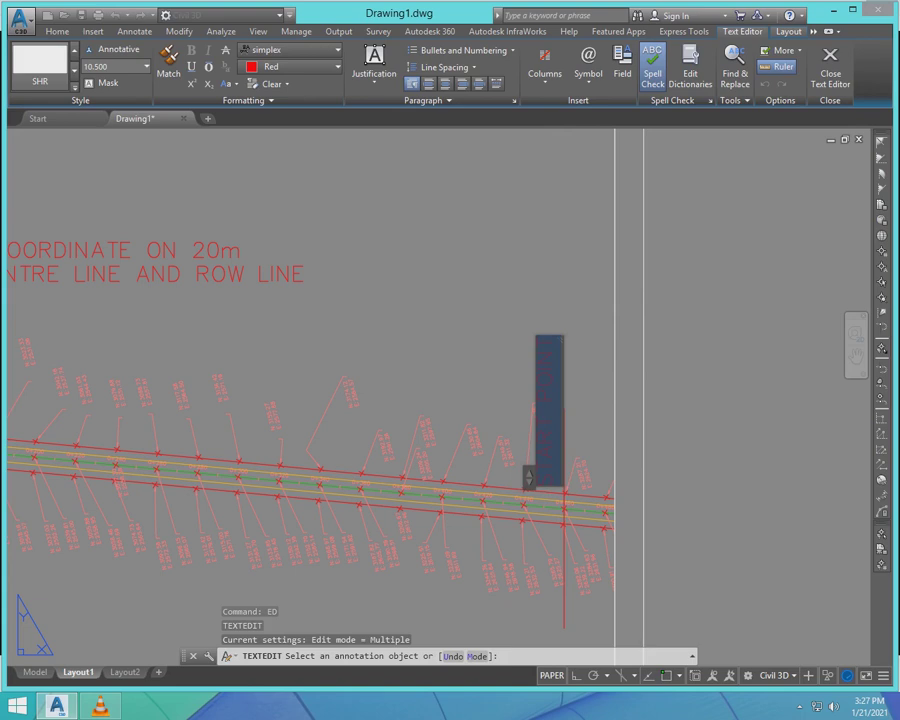
key(Delete)
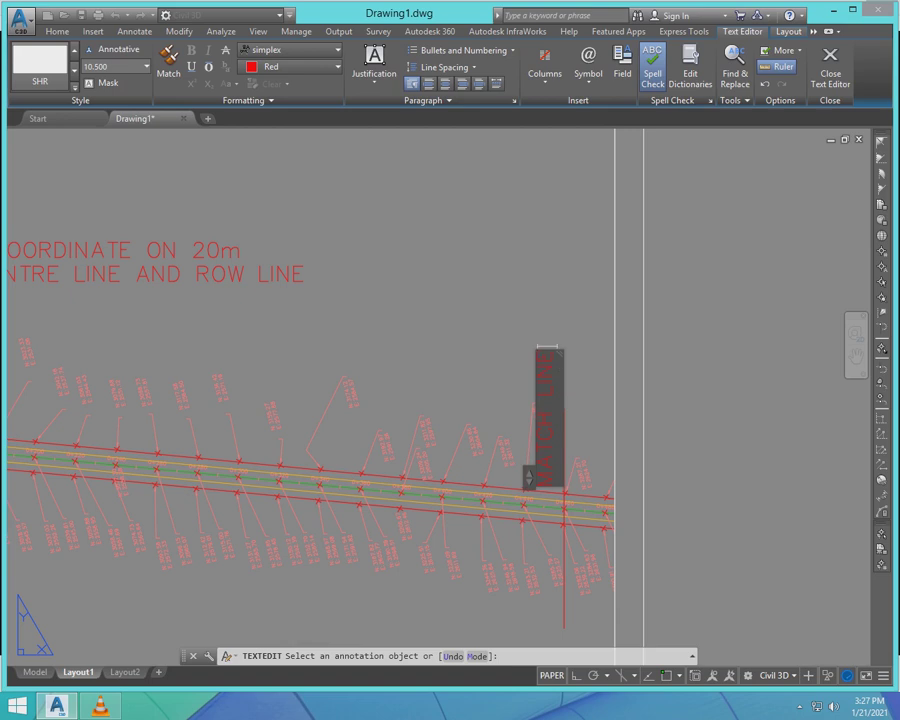
click(572, 412)
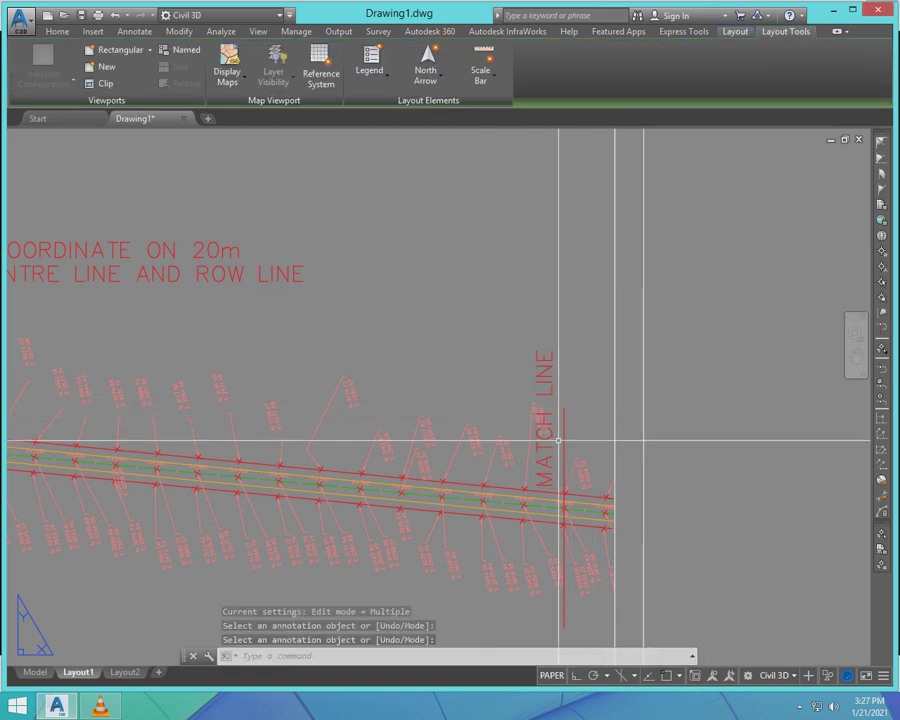
key(Escape)
- Stretch the vertical line's upper end straight up to the top of the MATCH LINE text, with ortho on
click(563, 410)
click(564, 409)
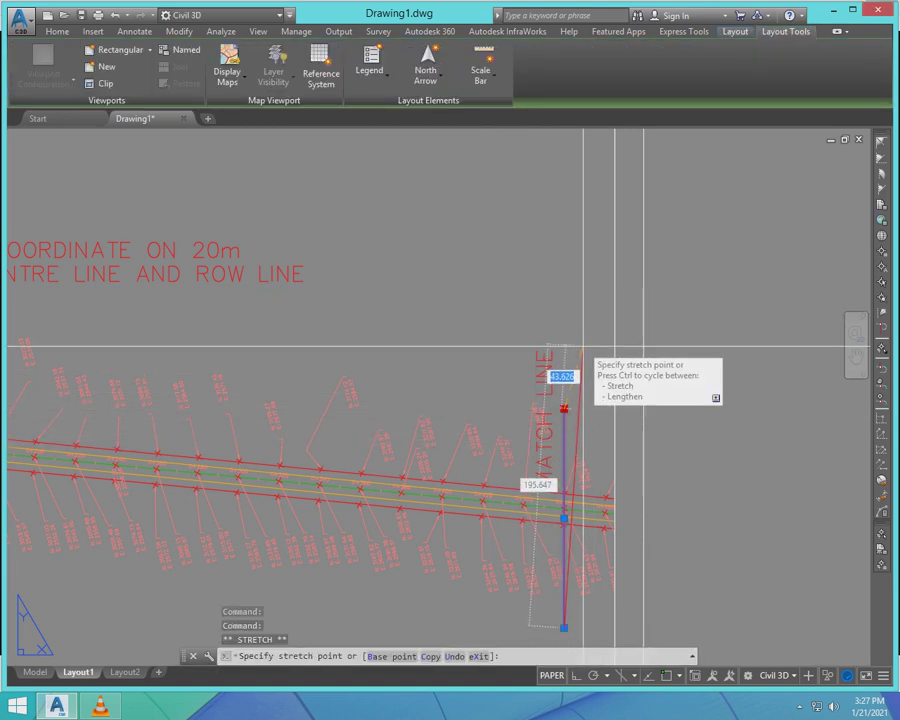
key(F8)
click(576, 346)
key(Escape)
key(Escape)
- Move the MATCH LINE text horizontally closer to the vertical line
key(Return)
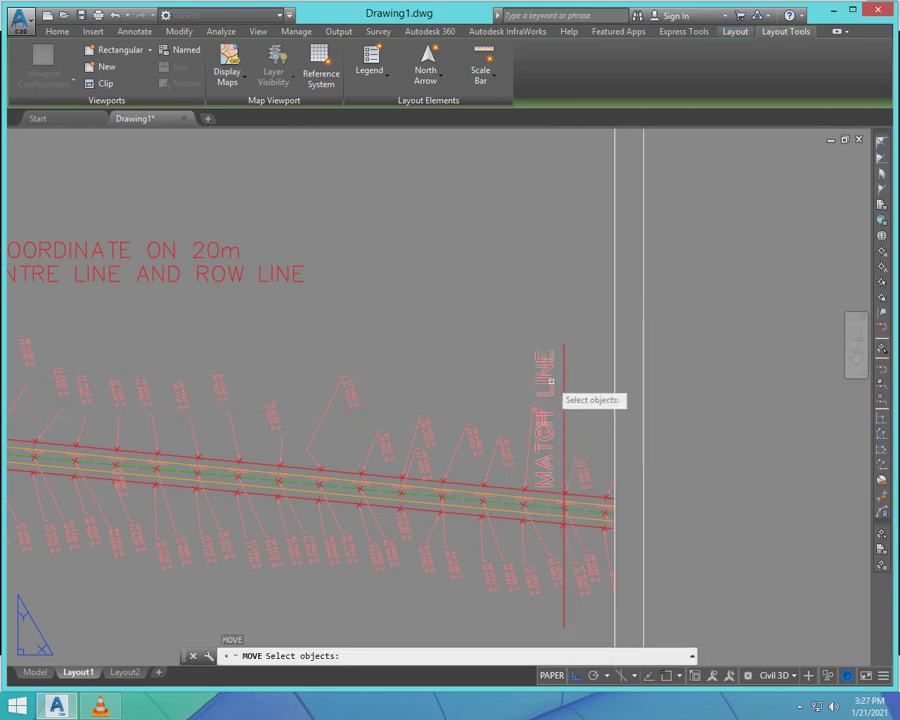
scroll(541, 383, up, 4)
key(Return)
click(436, 332)
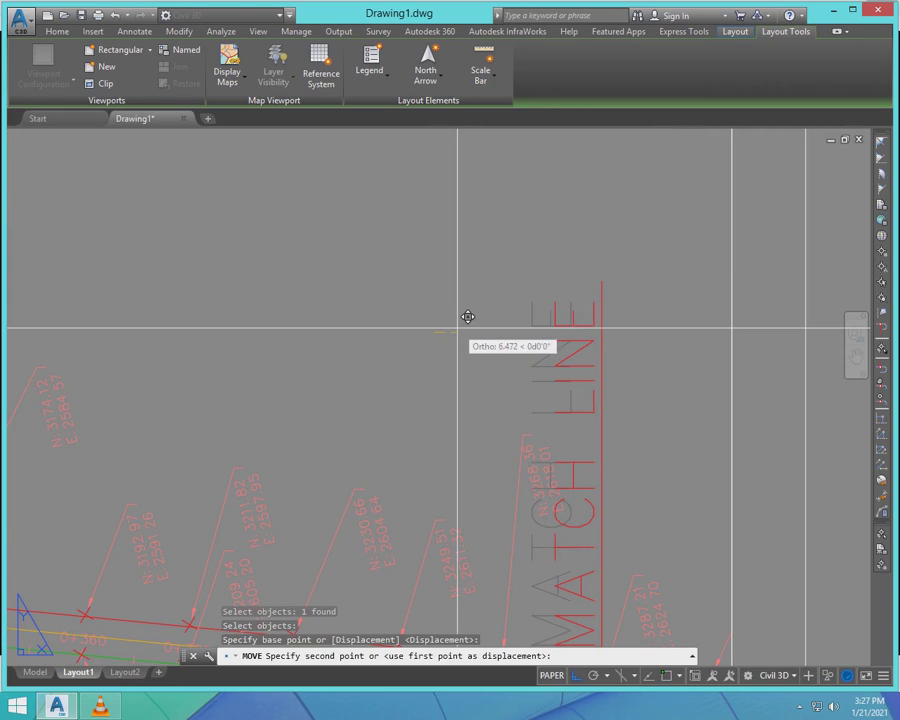
click(458, 328)
scroll(454, 350, down, 4)
scroll(512, 353, up, 2)
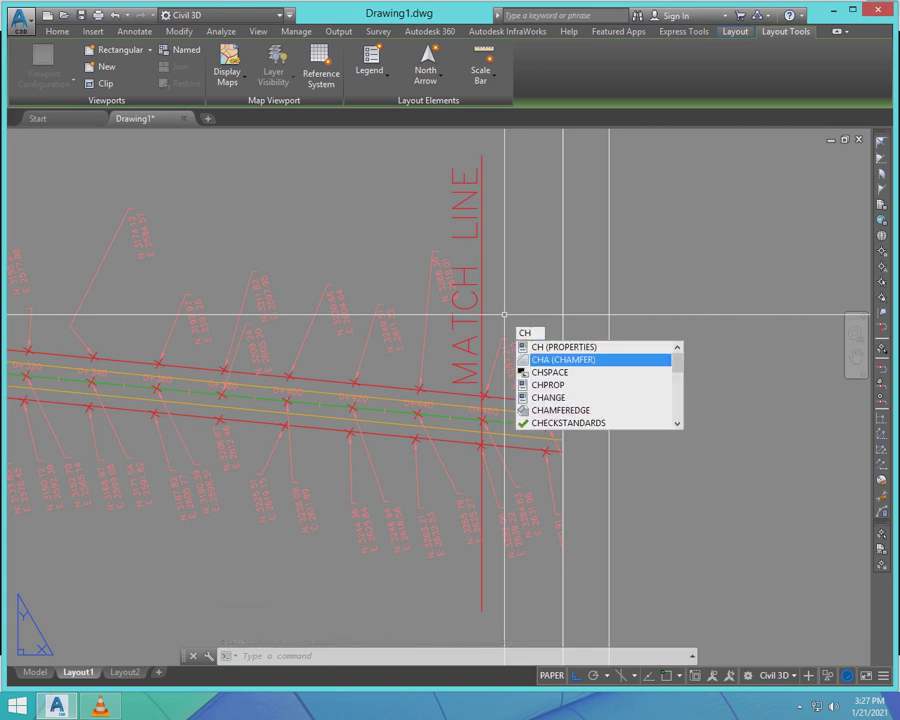
- Transfer the vertical line and MATCH LINE text from paper space to model space with CHSPACE, and return to paper space
click(549, 372)
click(526, 222)
click(449, 189)
key(Return)
key(Return)
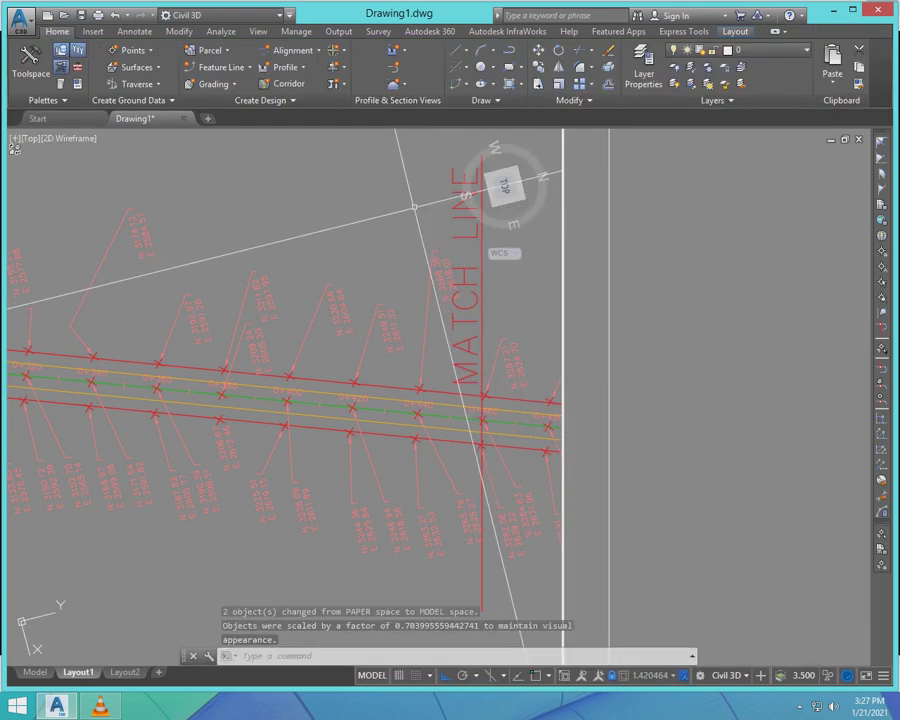
text(PS)
key(Return)
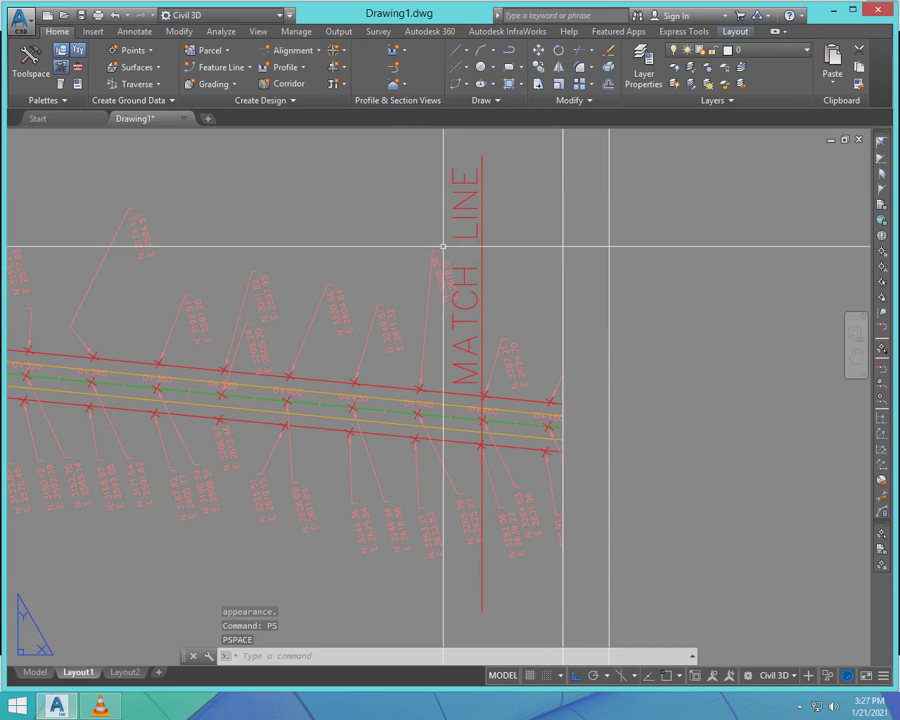
- Try to pan the road inside the second sheet's viewport, and return to paper space
scroll(538, 271, up, 5)
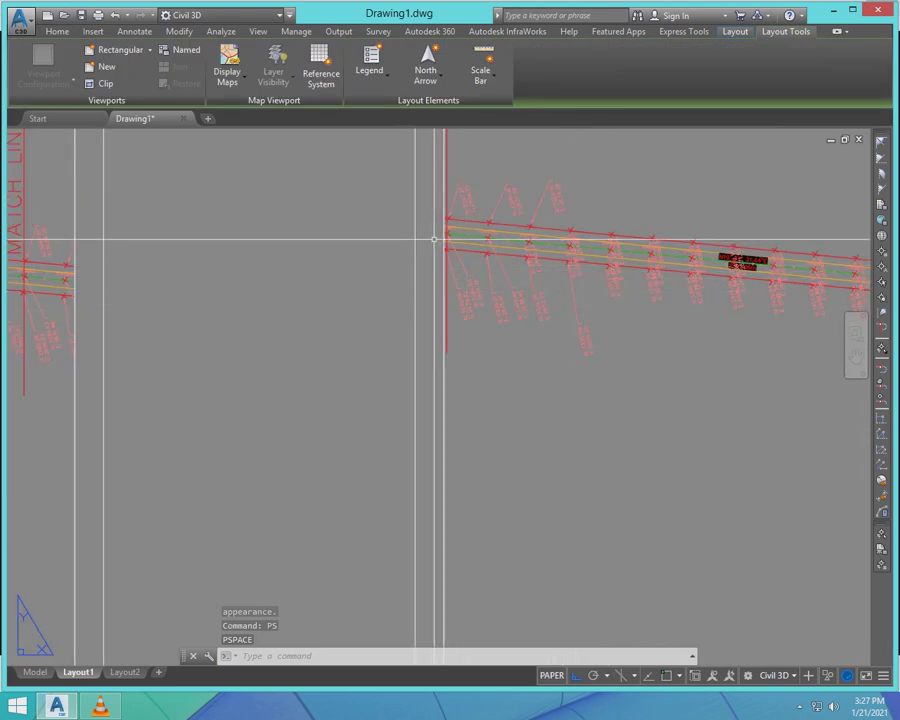
scroll(541, 337, down, 3)
scroll(540, 360, down, 2)
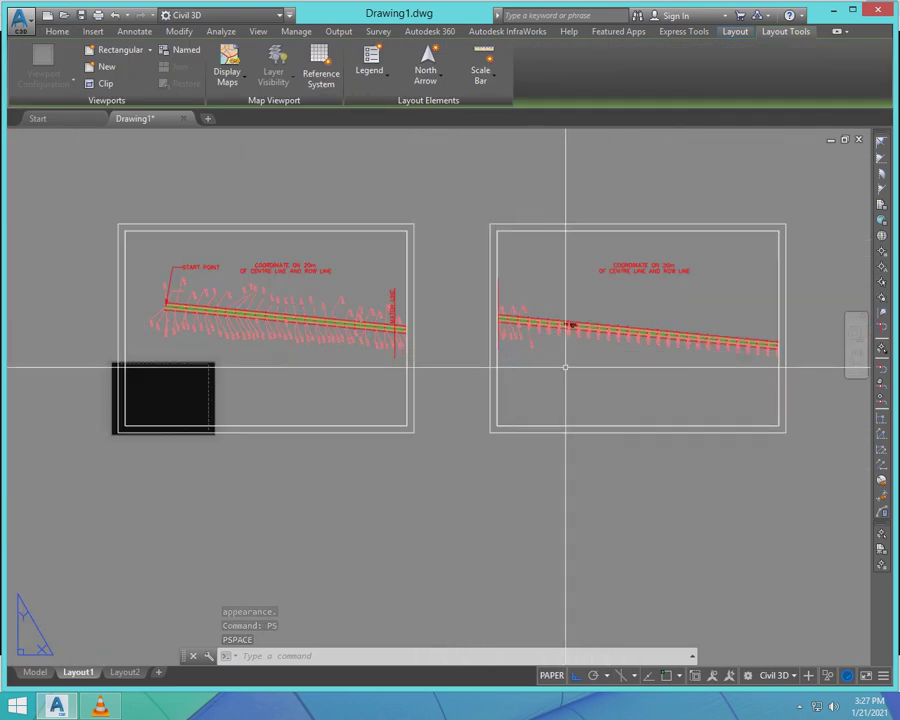
scroll(608, 371, up, 2)
scroll(515, 380, down, 4)
scroll(490, 360, up, 4)
scroll(466, 362, down, 2)
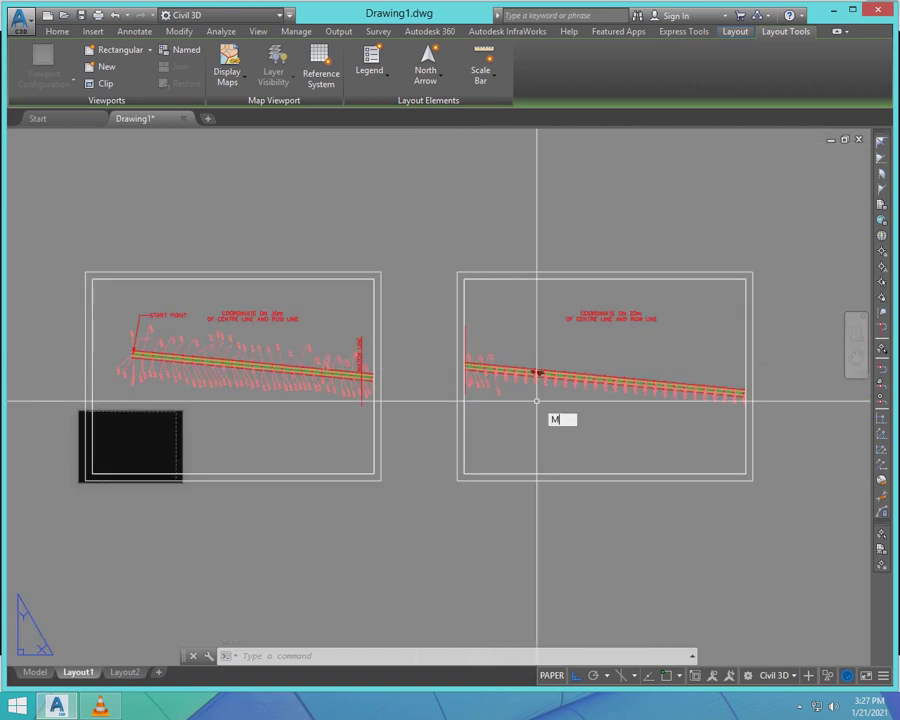
key(Return)
click(522, 419)
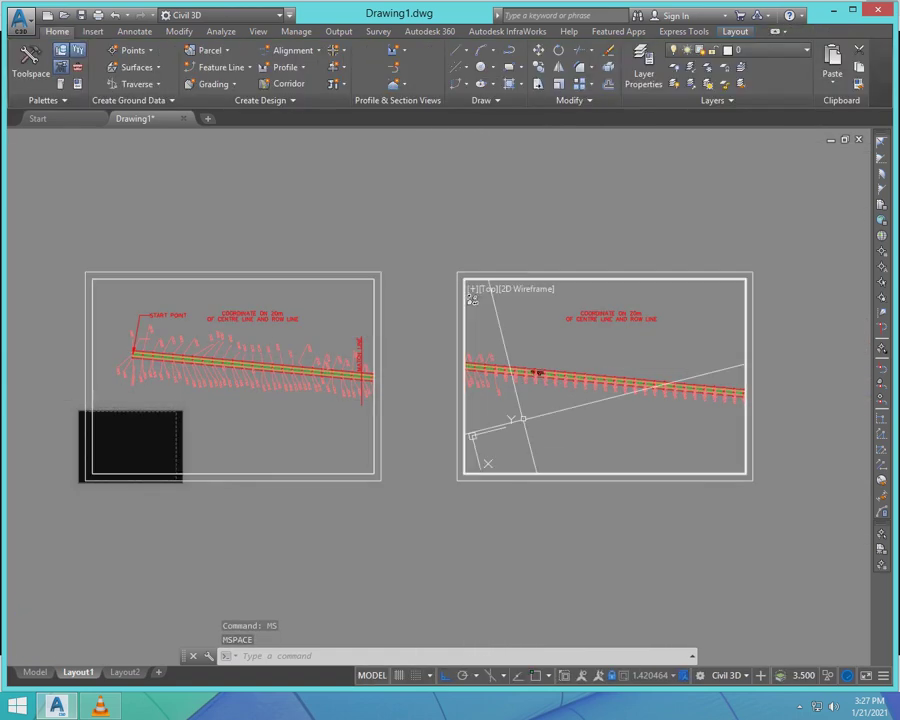
text(p)
key(Return)
right_click(516, 373)
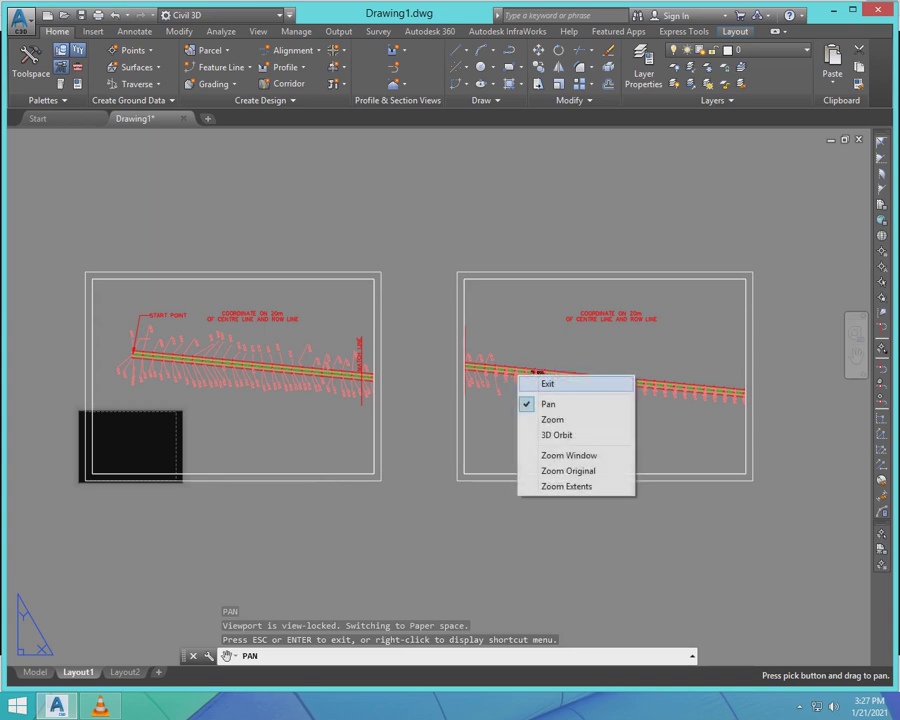
click(518, 381)
text(ps)
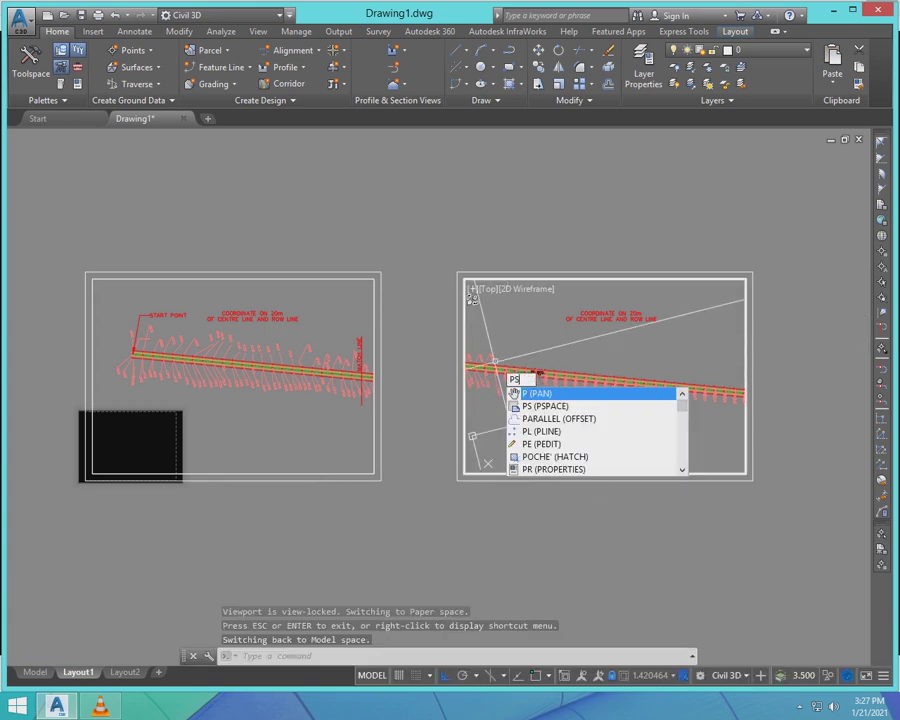
key(Return)
scroll(480, 467, up, 4)
click(472, 472)
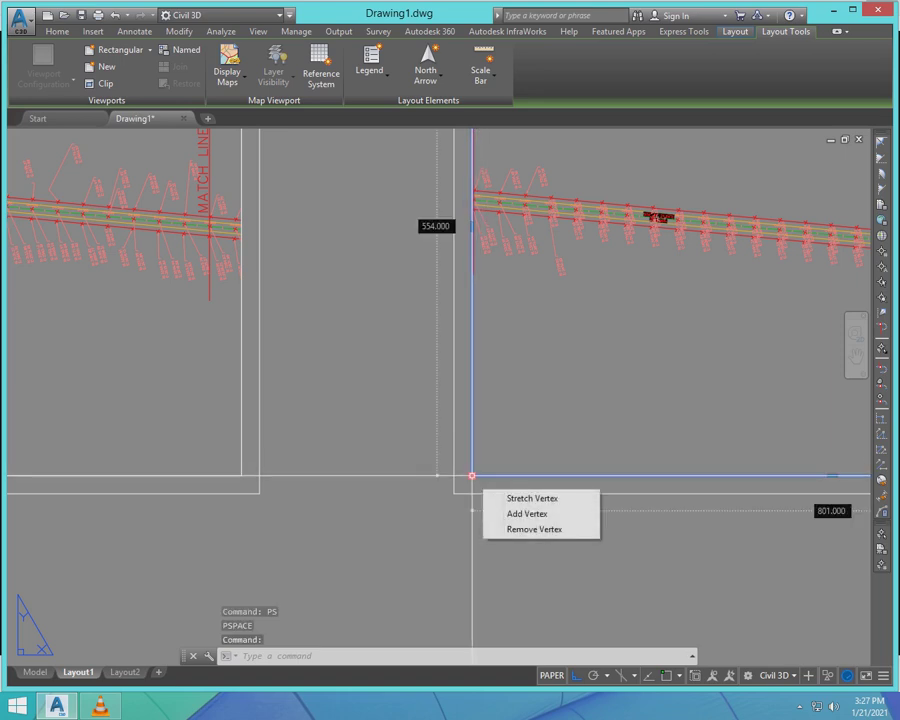
scroll(649, 438, down, 6)
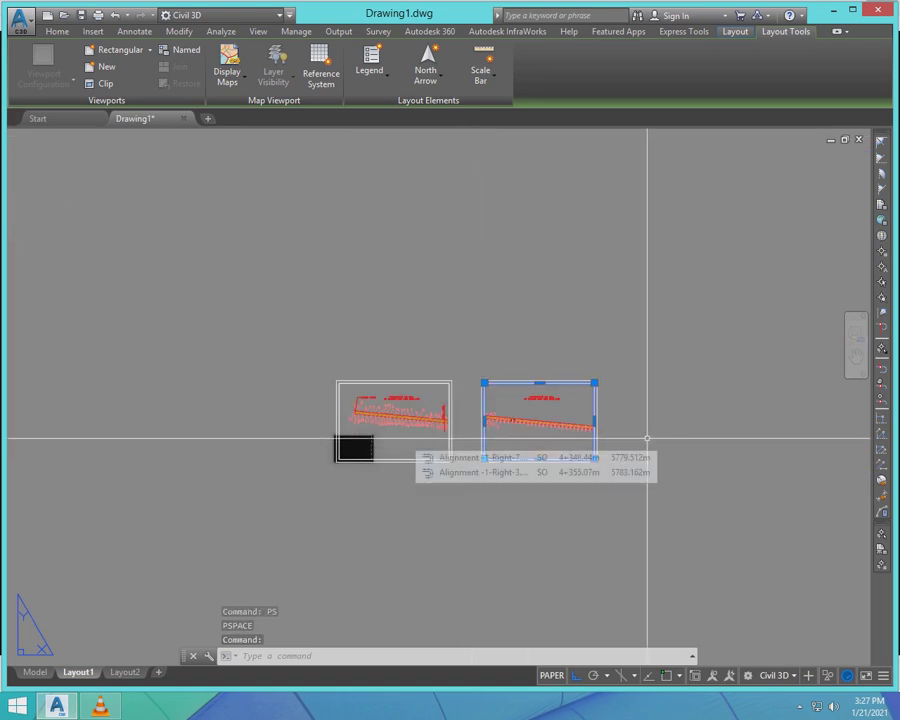
text(m)
key(Escape)
key(Escape)
key(Escape)
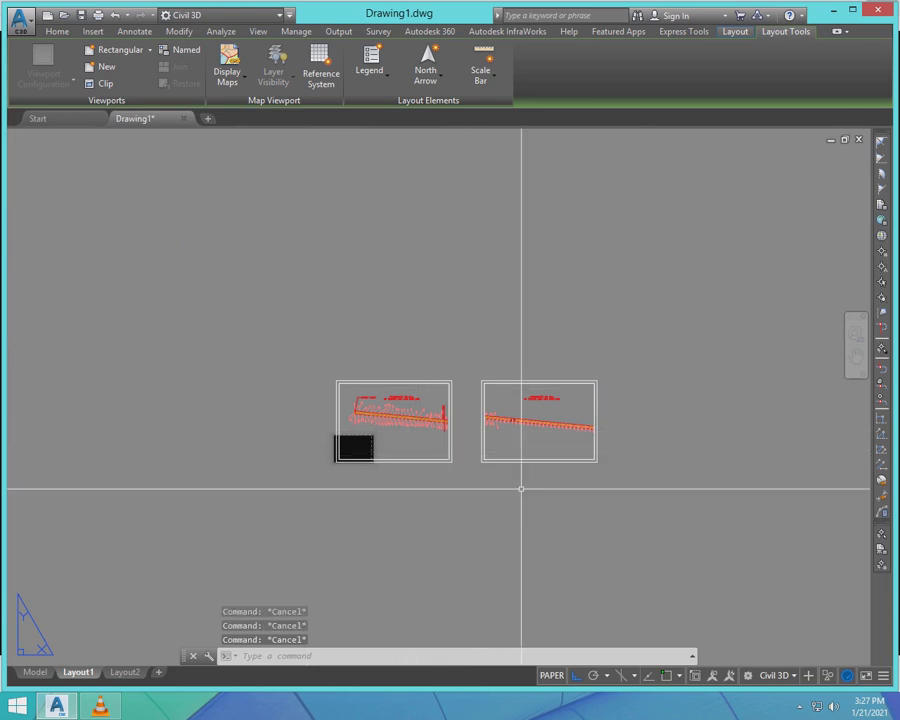
scroll(476, 460, up, 4)
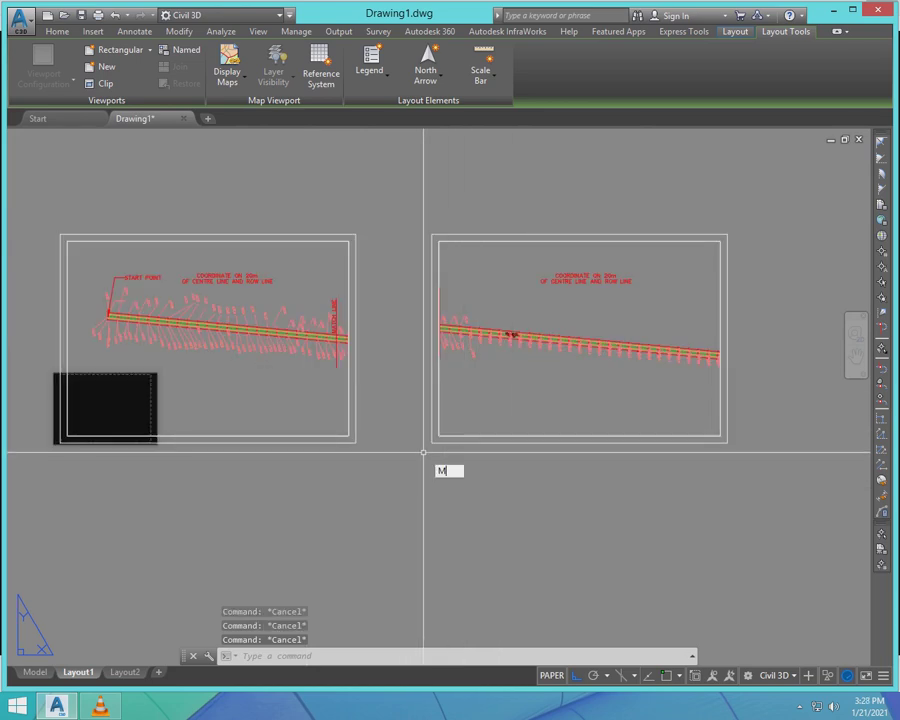
key(Return)
scroll(424, 446, up, 4)
click(451, 488)
click(424, 432)
scroll(443, 466, down, 2)
scroll(451, 453, up, 4)
click(459, 415)
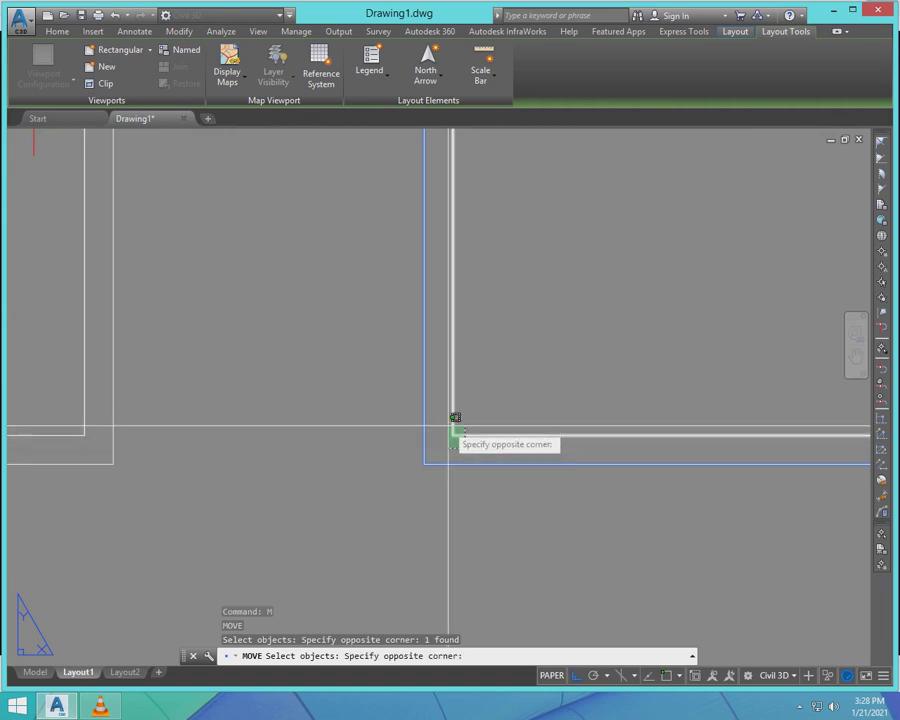
click(446, 452)
scroll(460, 466, down, 4)
key(Escape)
- Unlock the display of the second sheet's viewport by setting Display locked to No
scroll(459, 450, up, 5)
scroll(452, 310, up, 3)
click(455, 350)
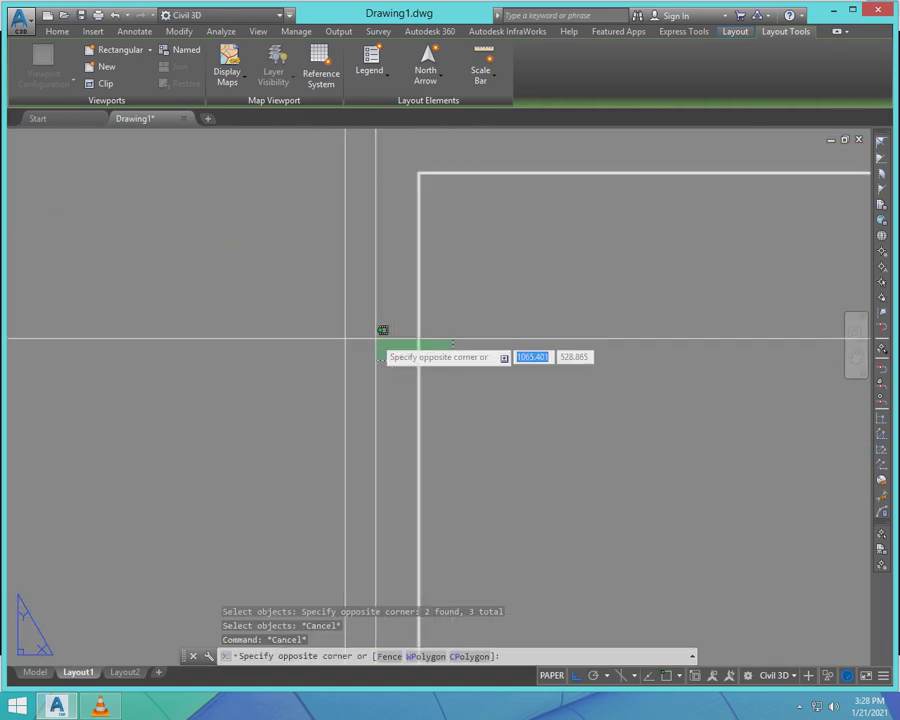
click(376, 340)
scroll(603, 435, down, 4)
key(ctrl+1)
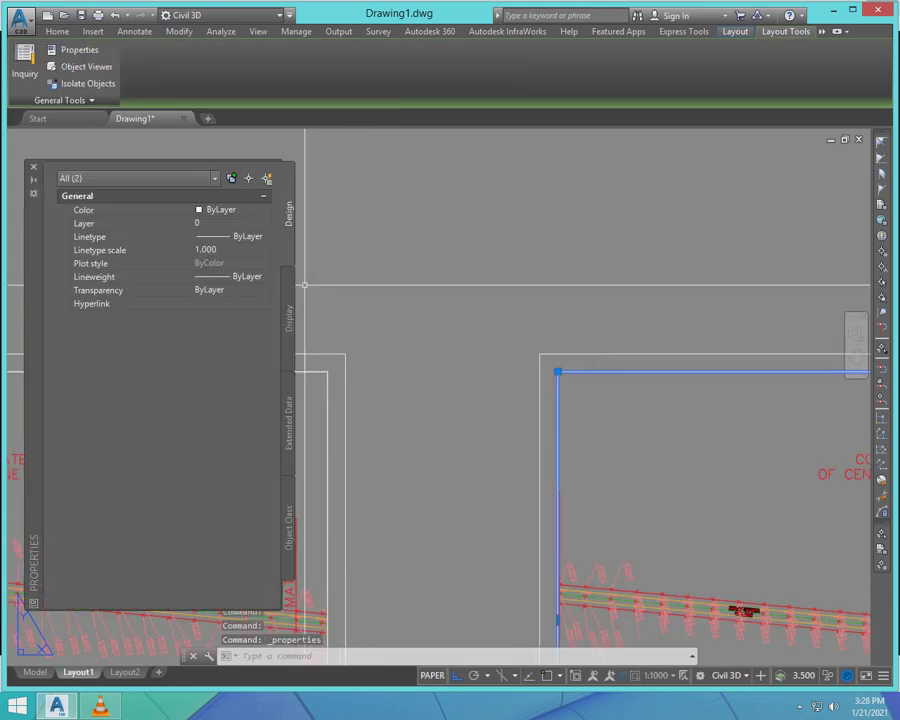
click(137, 178)
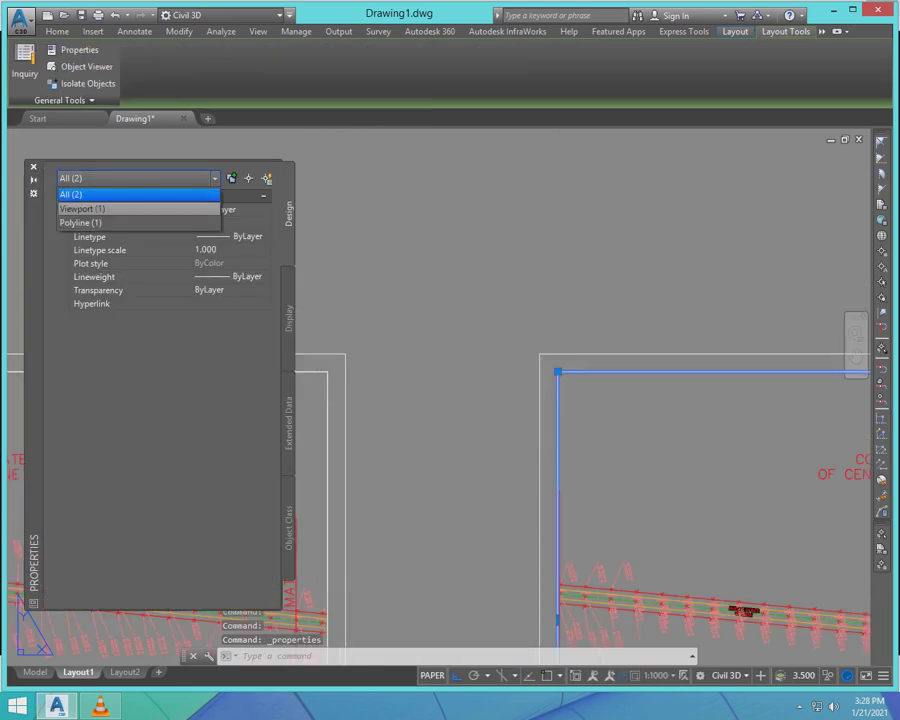
click(82, 208)
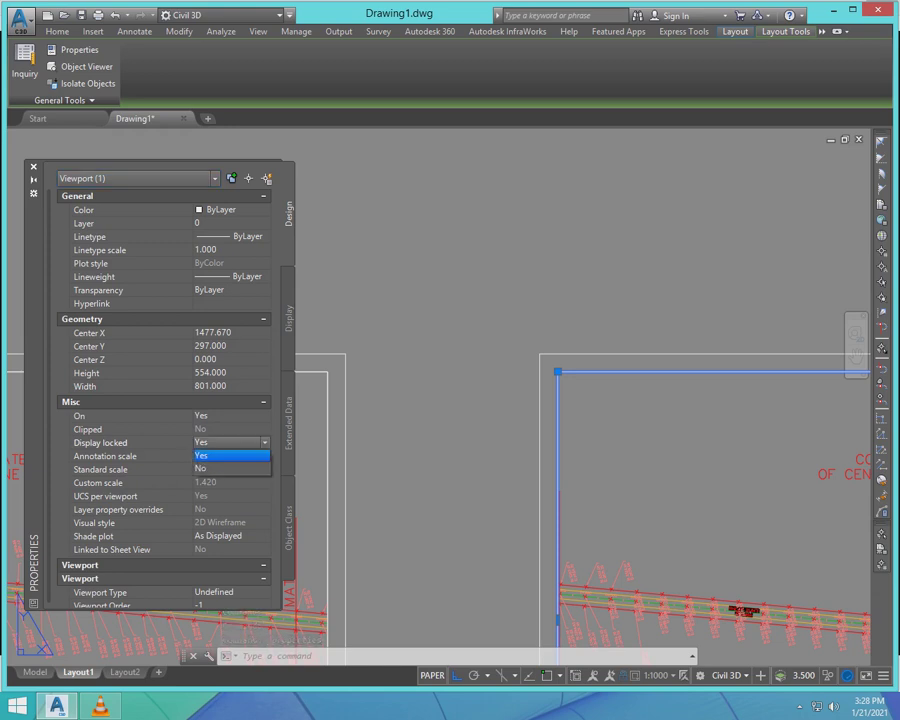
click(230, 469)
scroll(308, 424, down, 6)
scroll(352, 475, up, 6)
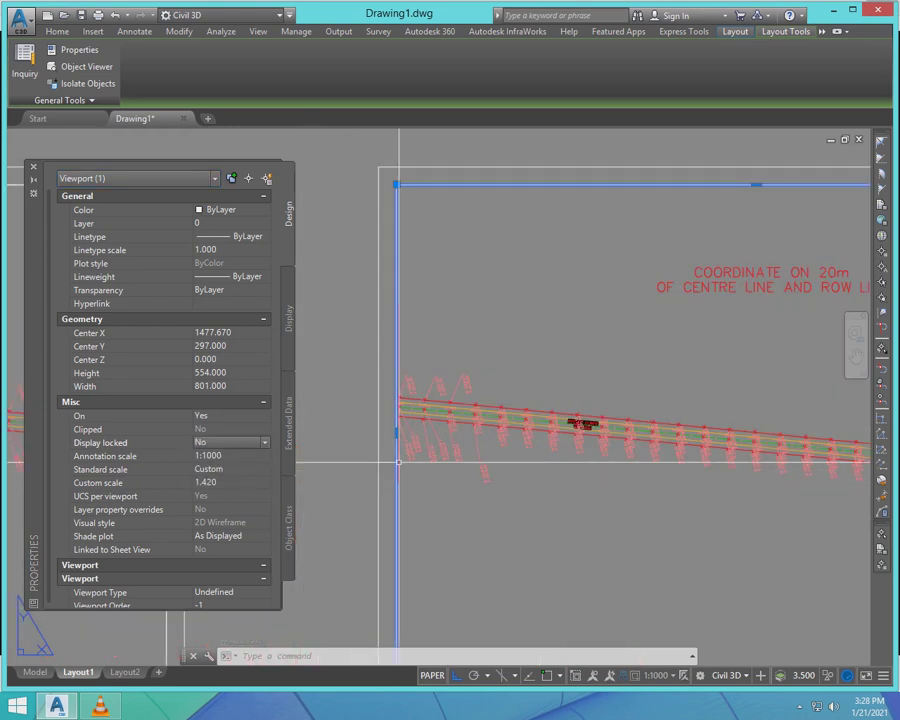
key(Escape)
- Pan the road inside the second sheet's viewport until the match line and its label show inside the frame, and return to paper space
text(S)
key(Return)
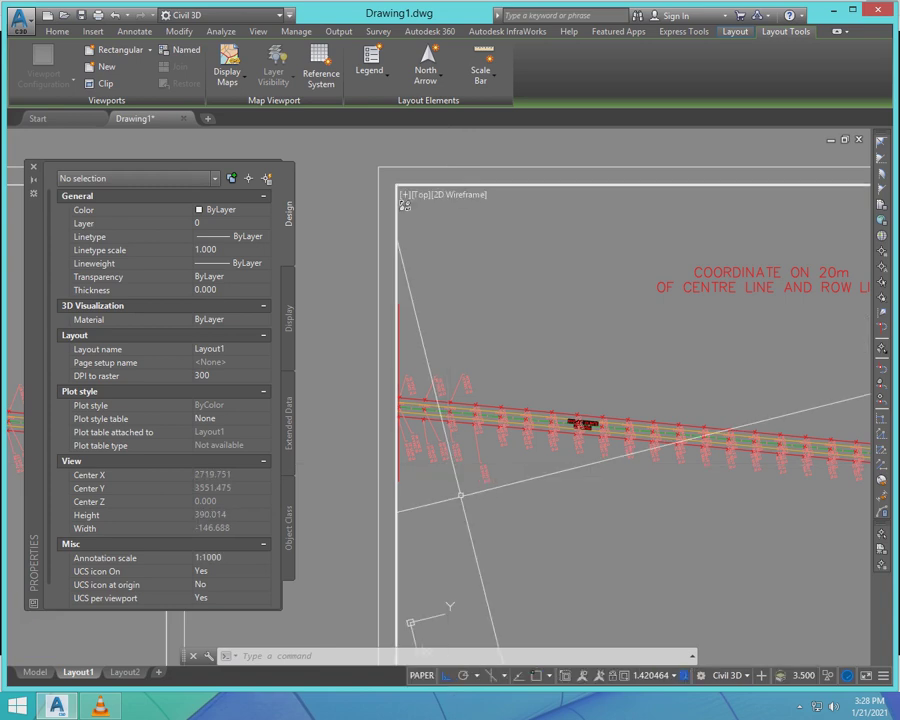
key(Return)
drag(438, 498, 470, 503)
right_click(518, 293)
click(536, 298)
text(ps)
key(Return)
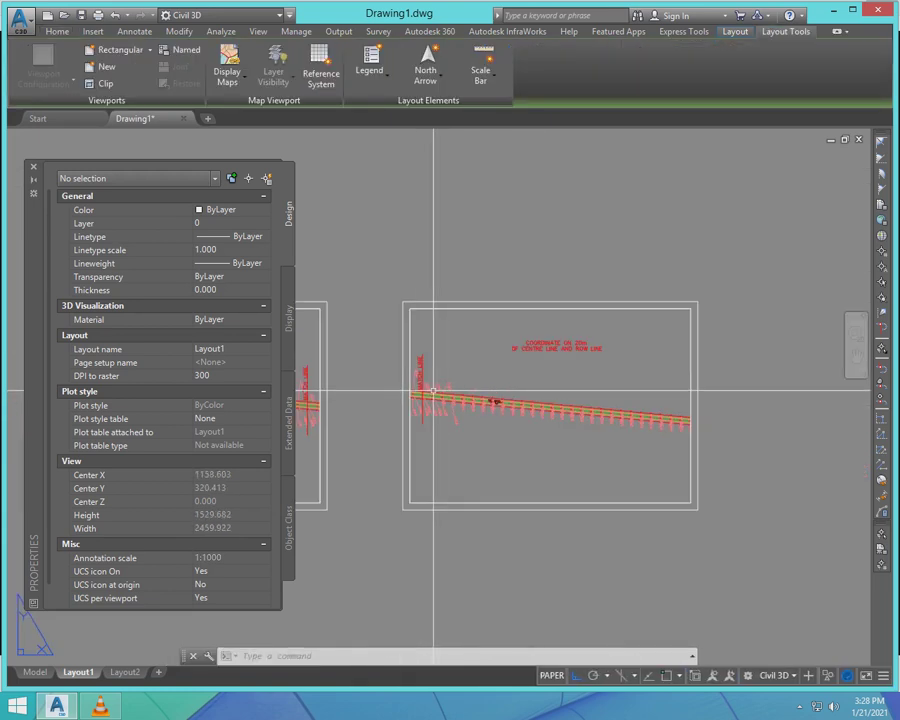
- Copy the whole second sheet with its frame, viewport and title to the empty area beside it as a third sheet
scroll(432, 388, down, 2)
text(ct o)
key(Return)
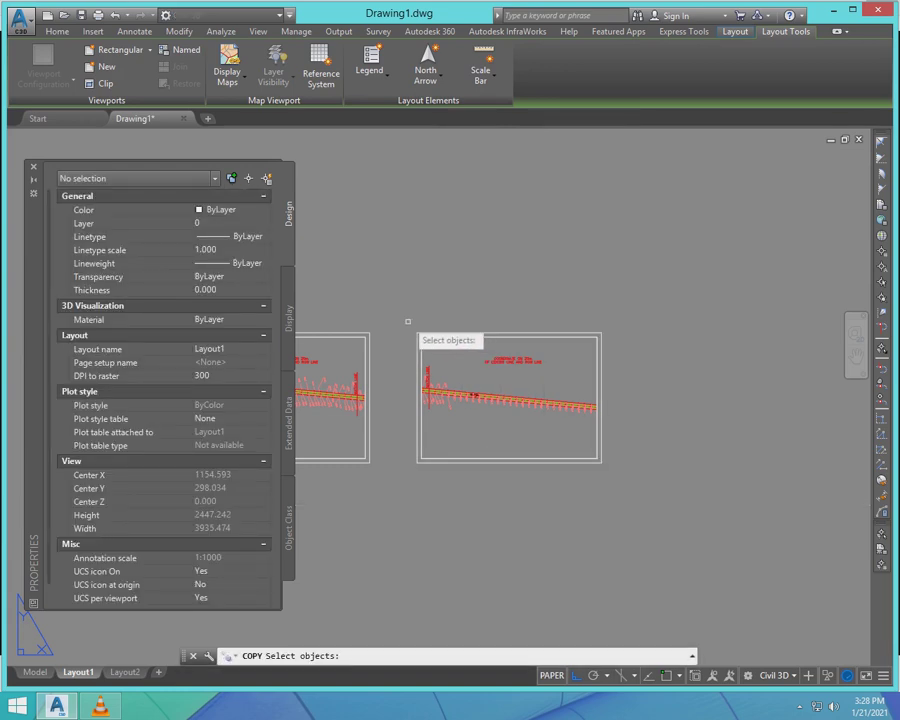
click(408, 321)
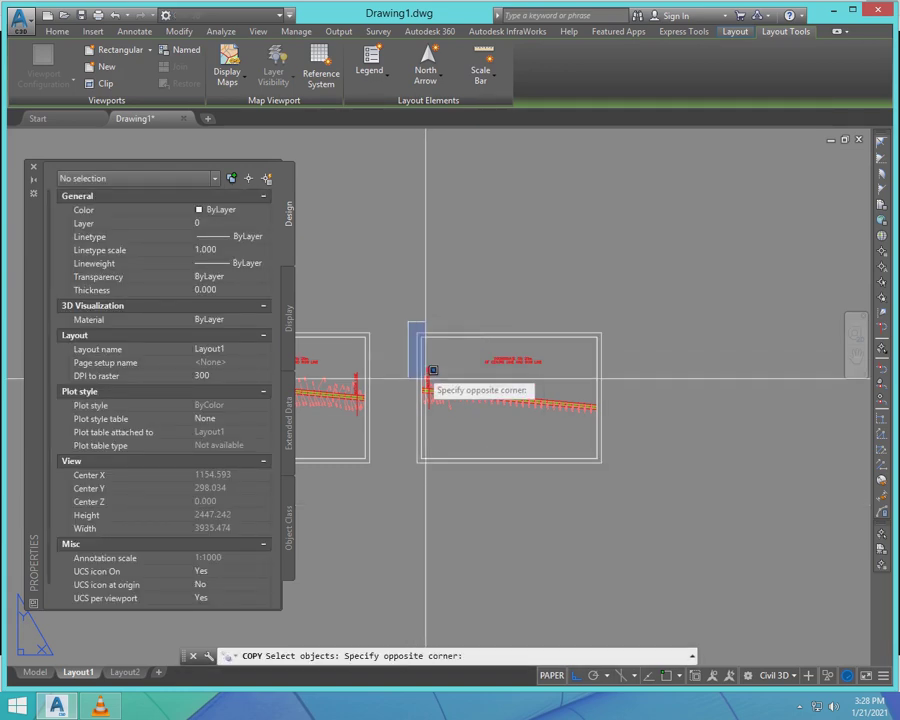
click(629, 507)
key(Return)
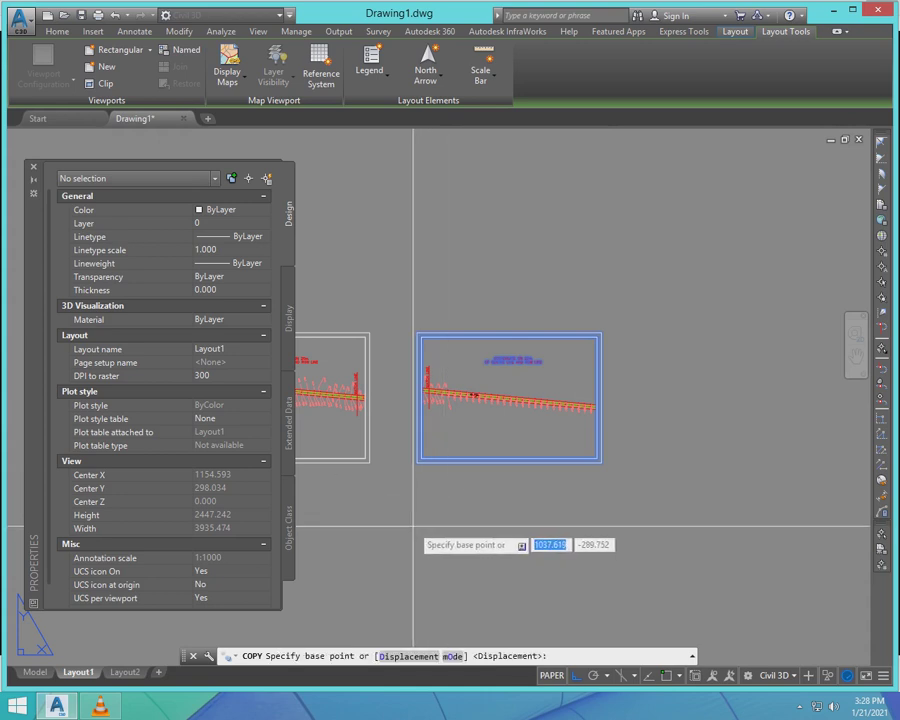
click(419, 521)
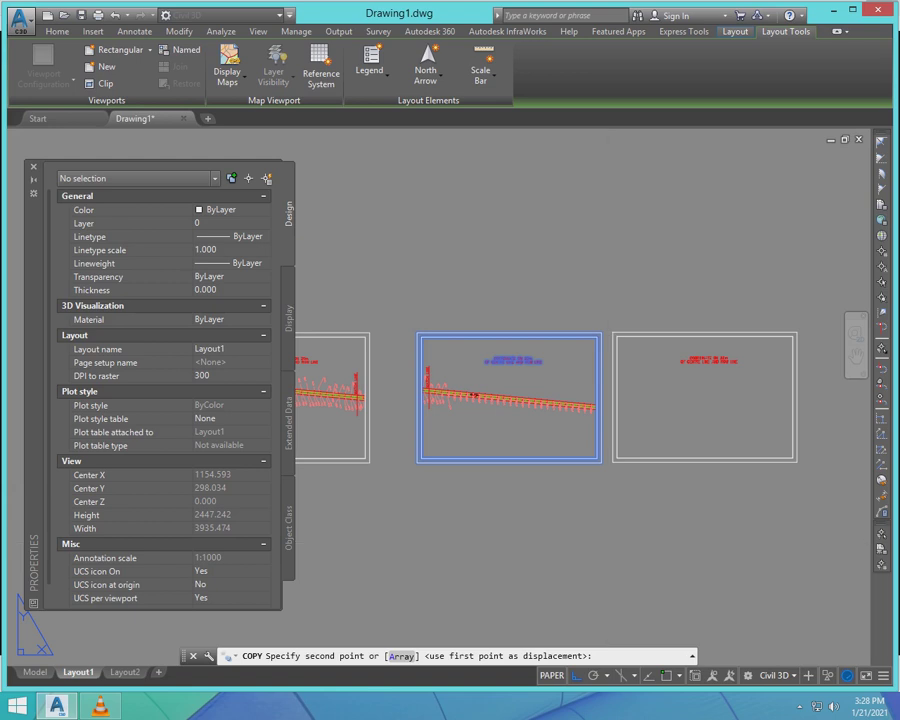
click(616, 533)
key(Return)
scroll(466, 430, down, 2)
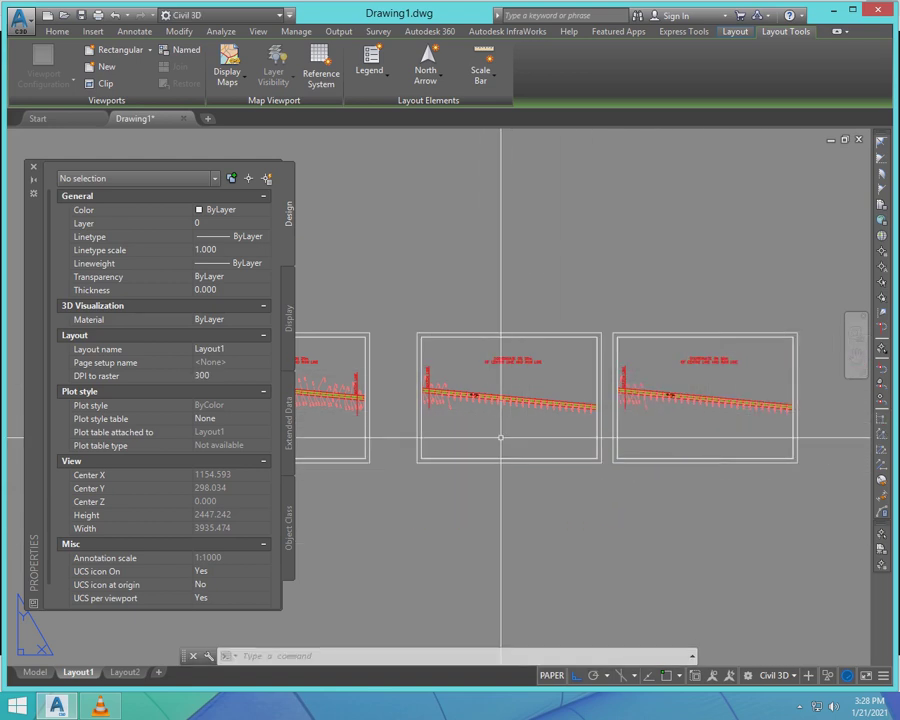
- In the second sheet's model space, copy the match line and its text to the road's far end with Ortho off, and return to paper space
scroll(473, 433, up, 4)
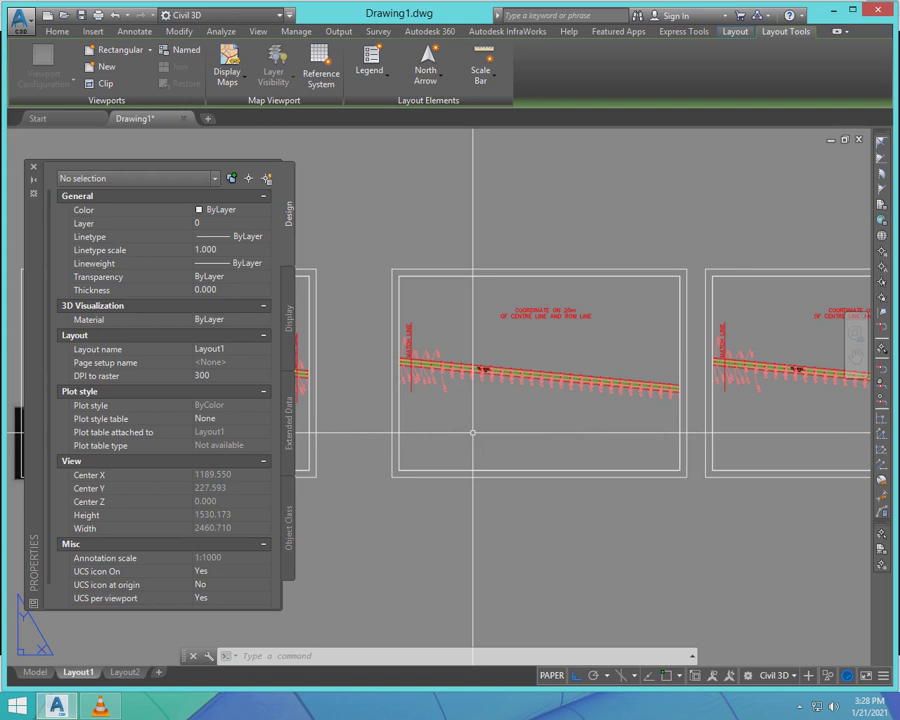
text(MS)
key(Return)
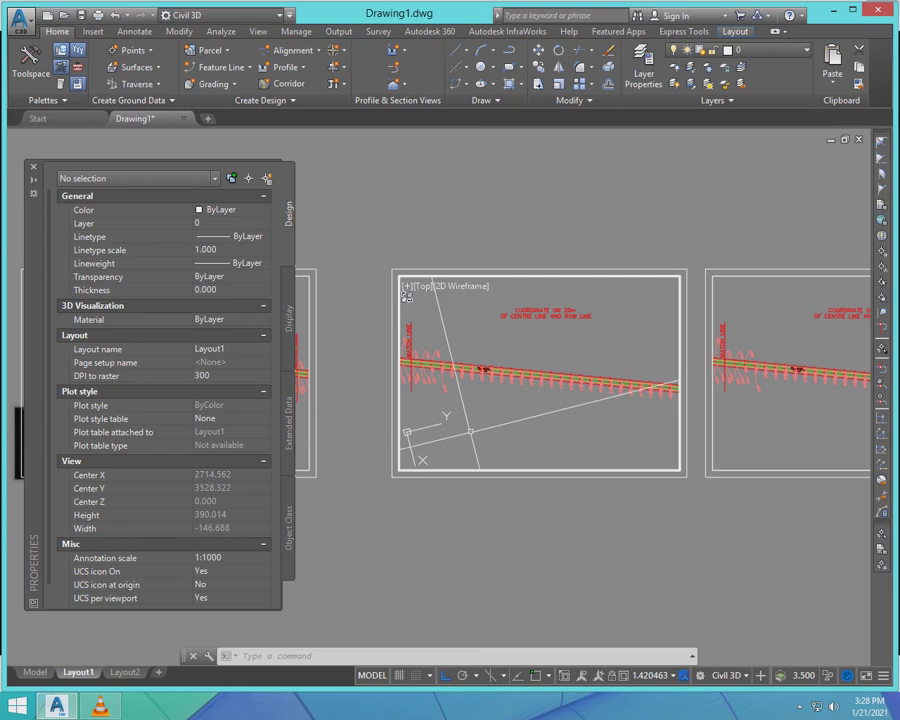
text(CO)
key(Return)
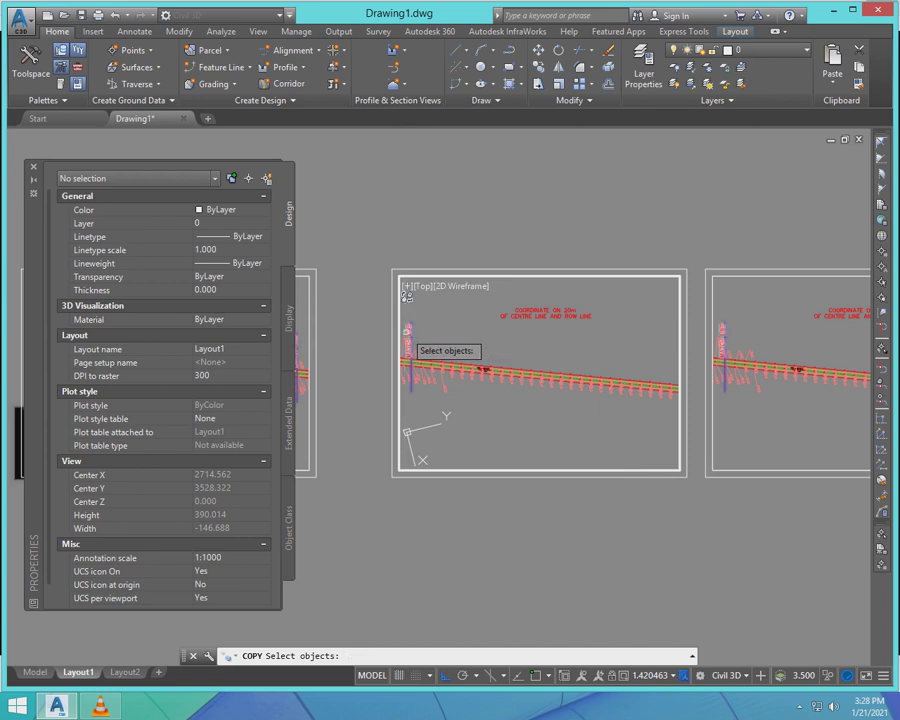
key(Return)
click(413, 404)
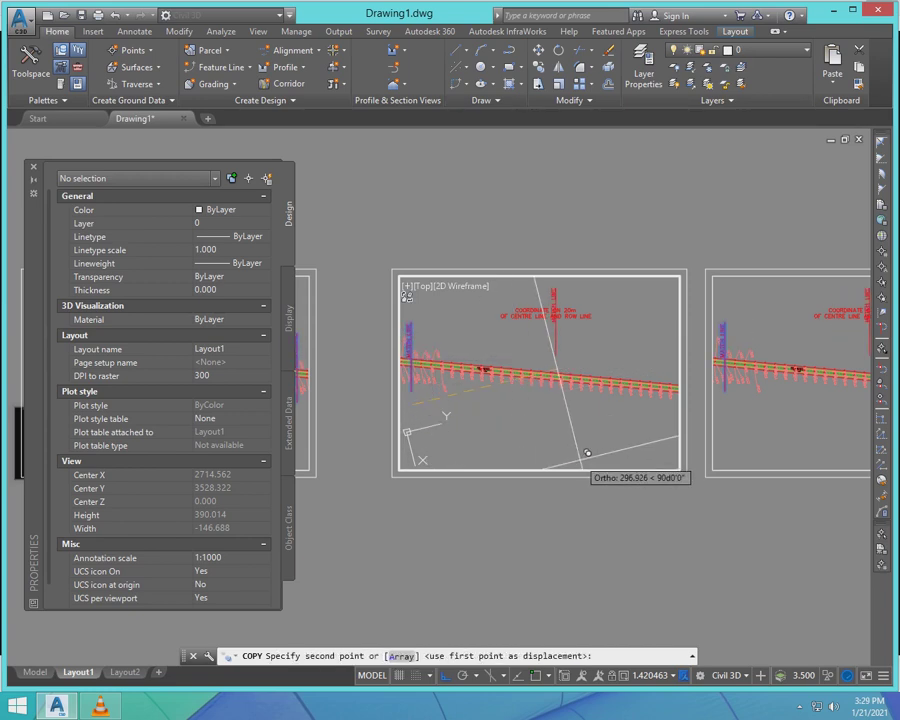
key(F8)
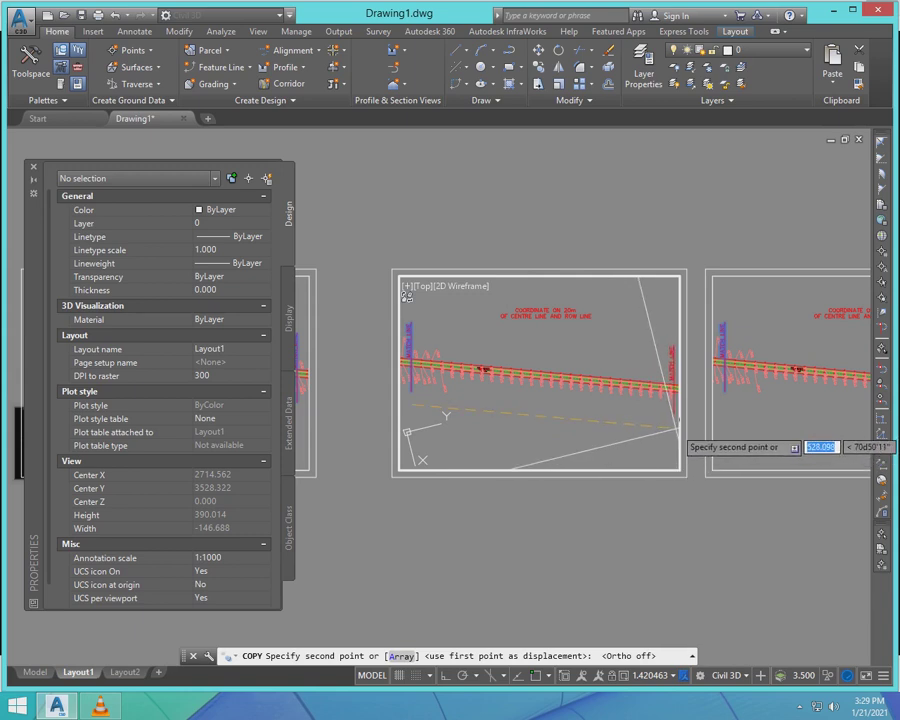
click(680, 428)
key(Return)
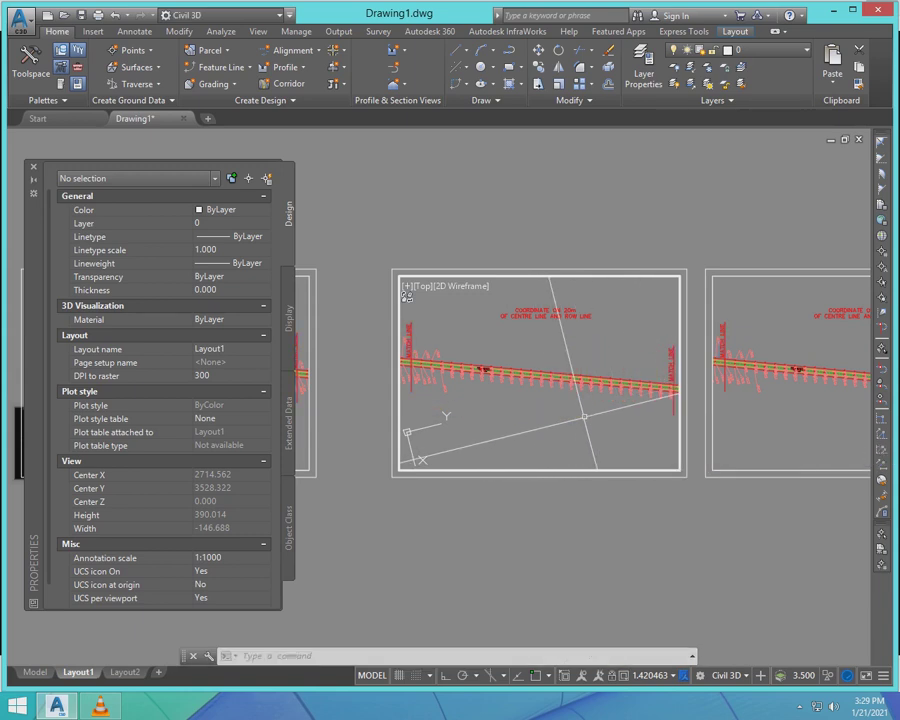
text(PS)
key(Return)
scroll(470, 416, down, 2)
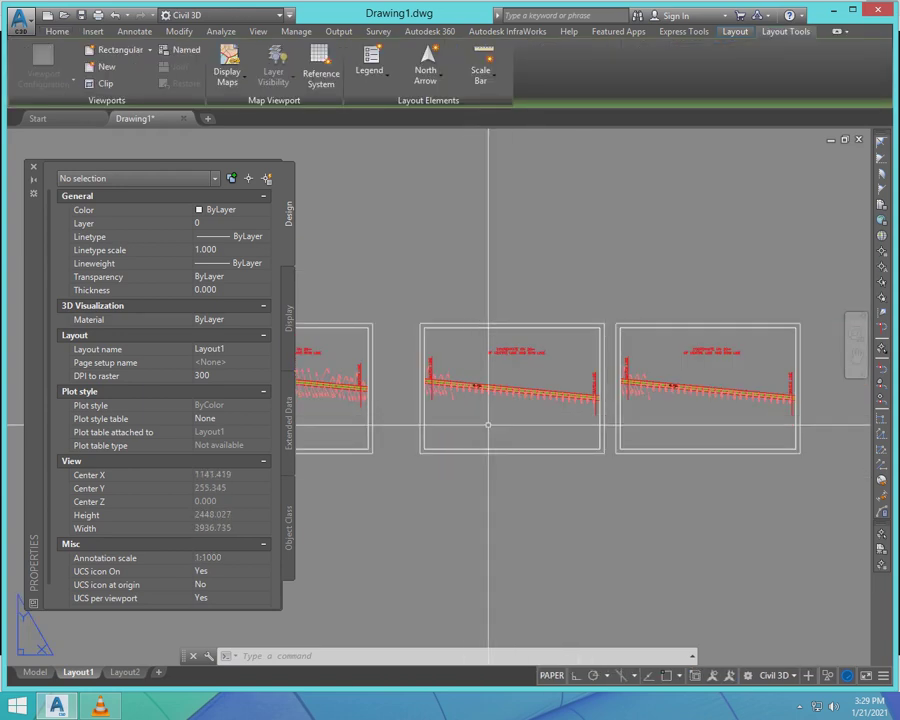
- Pan the road inside the third sheet's viewport so the copied match line sits at the start of the sheet
scroll(478, 393, down, 2)
scroll(631, 421, up, 4)
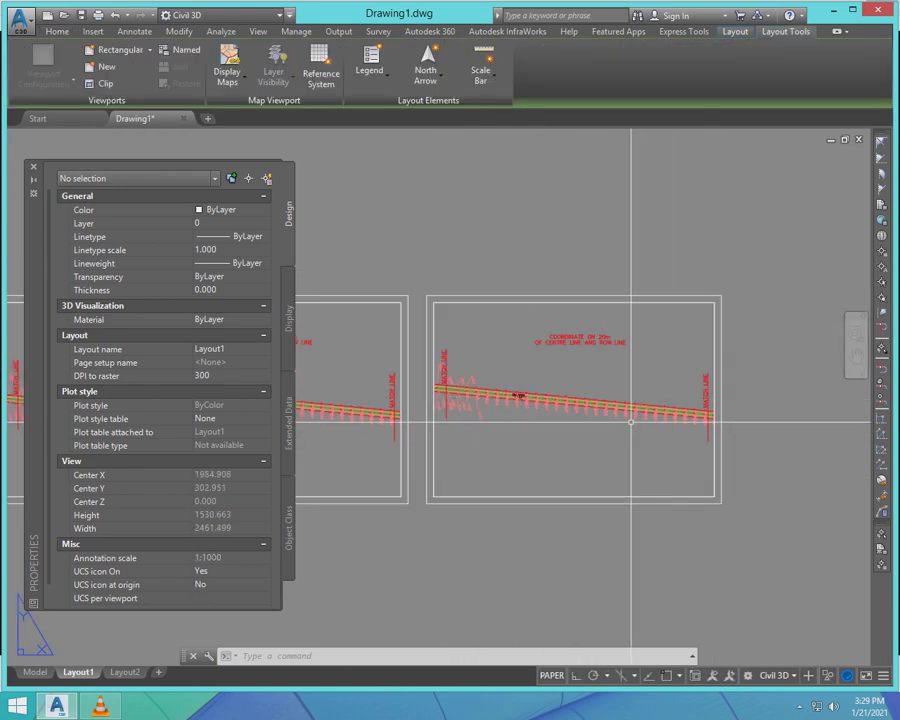
text(MS)
key(Return)
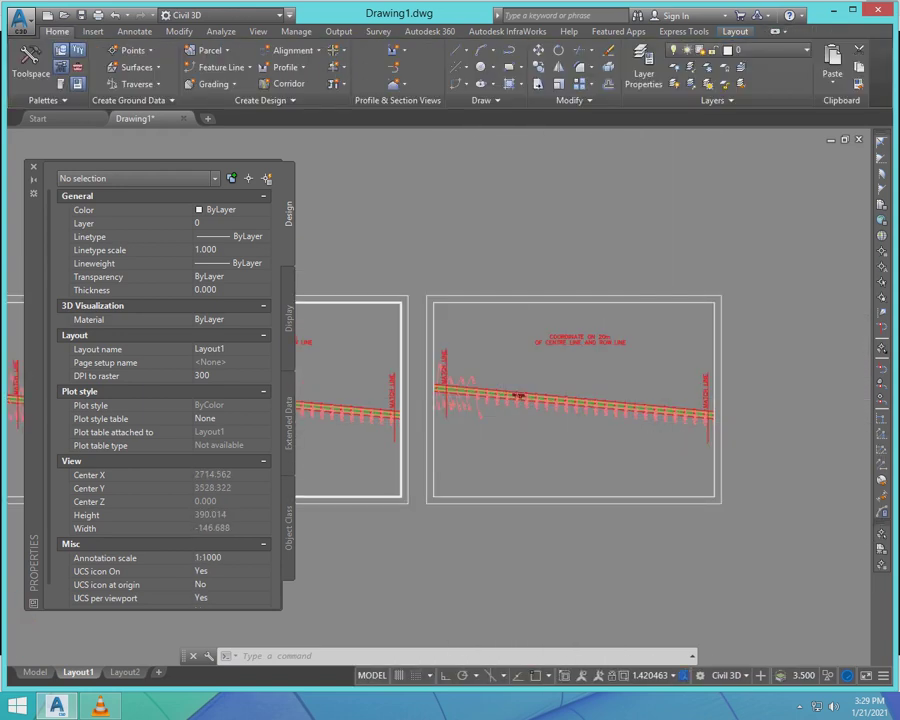
text(P)
key(Return)
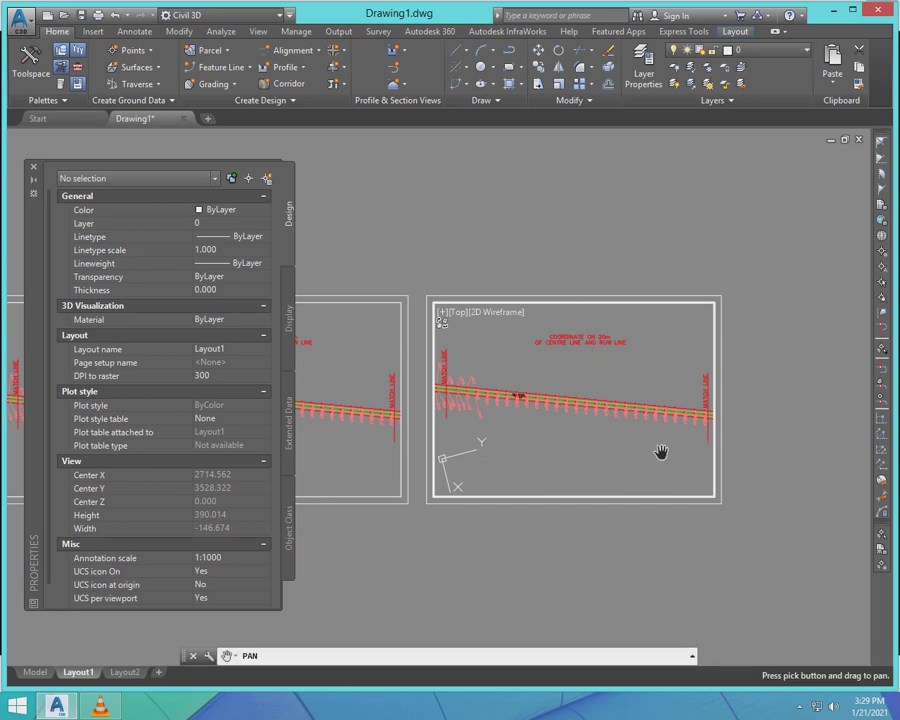
mouse_move(642, 444)
mouse_down()
mouse_move(471, 440)
mouse_move(437, 428)
mouse_up()
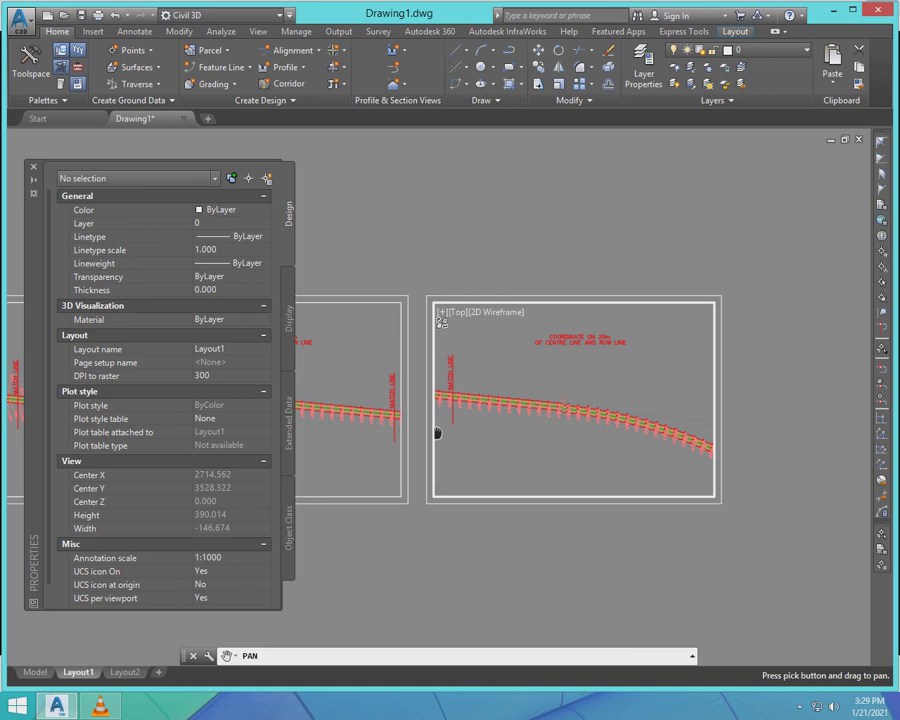
drag(437, 433, 435, 416)
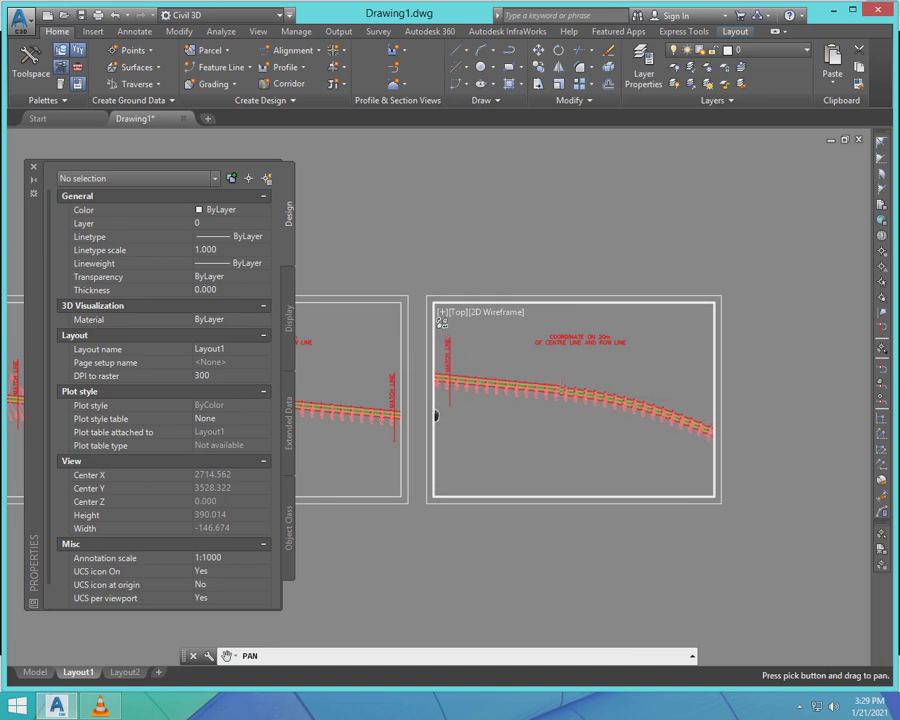
right_click(518, 434)
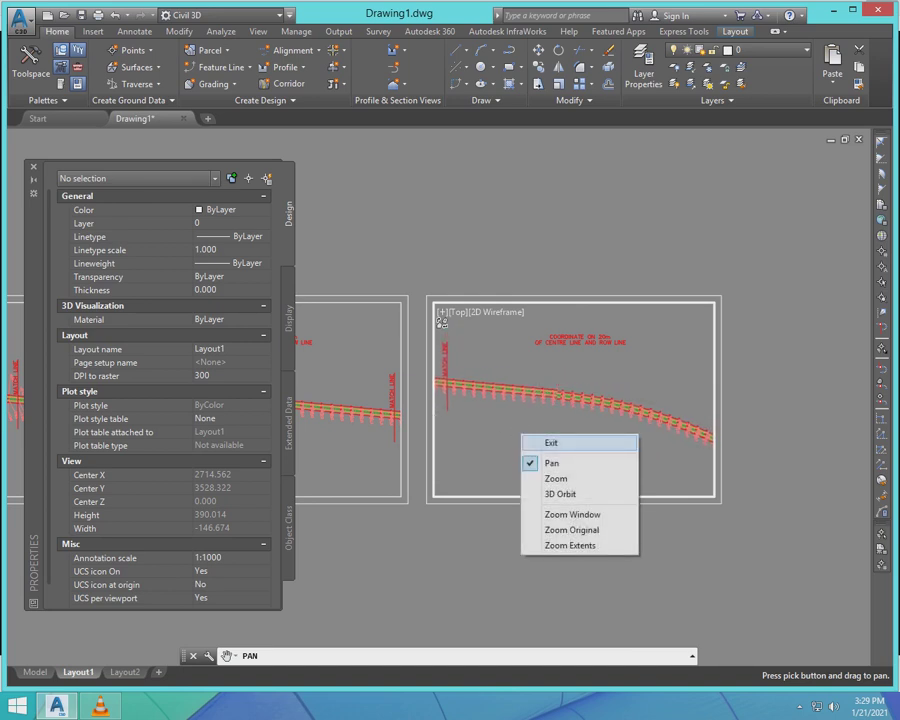
click(546, 444)
- Copy the match line and its text to the road's far end in the third sheet's viewport, and return to paper space
text(co)
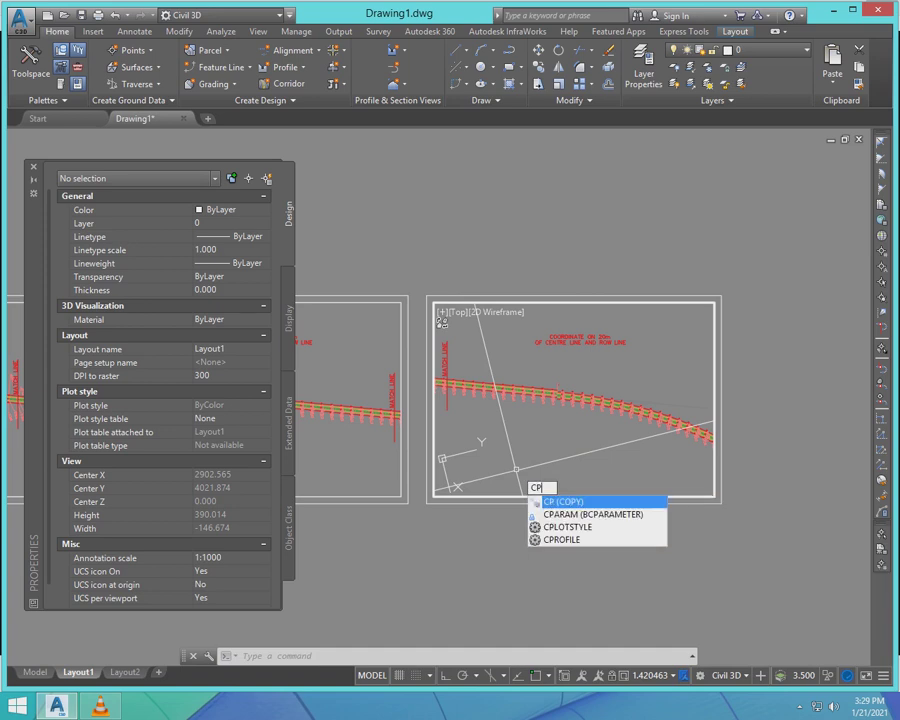
key(Return)
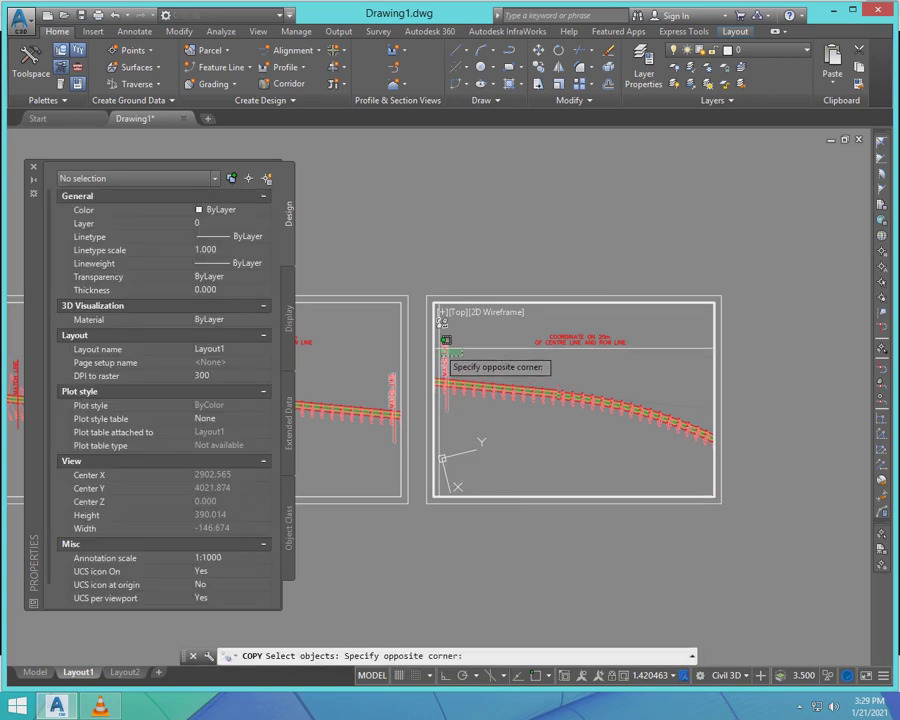
key(Return)
click(458, 438)
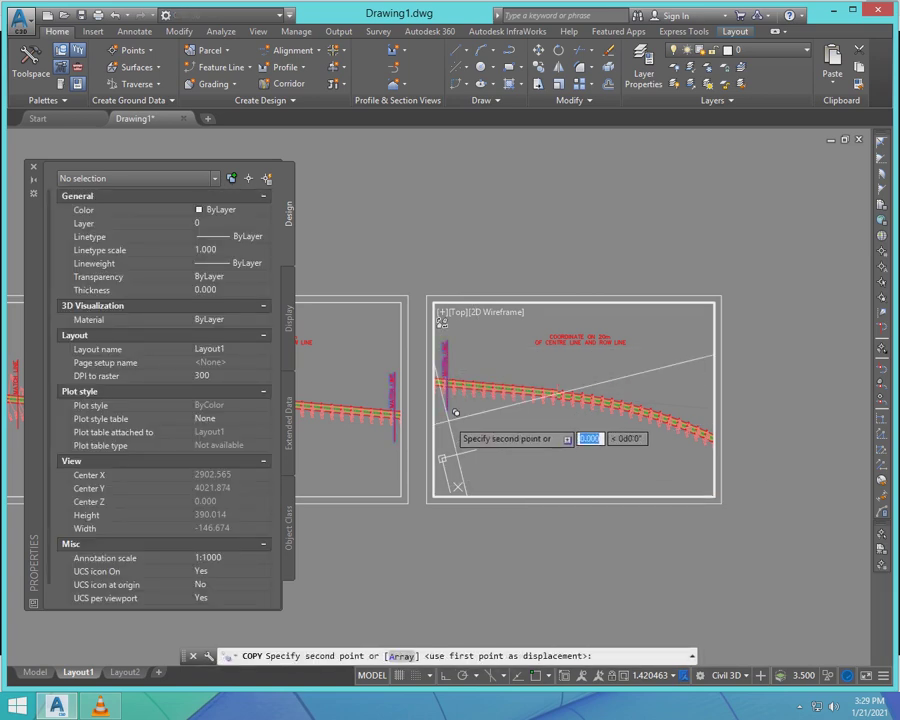
click(706, 460)
key(Return)
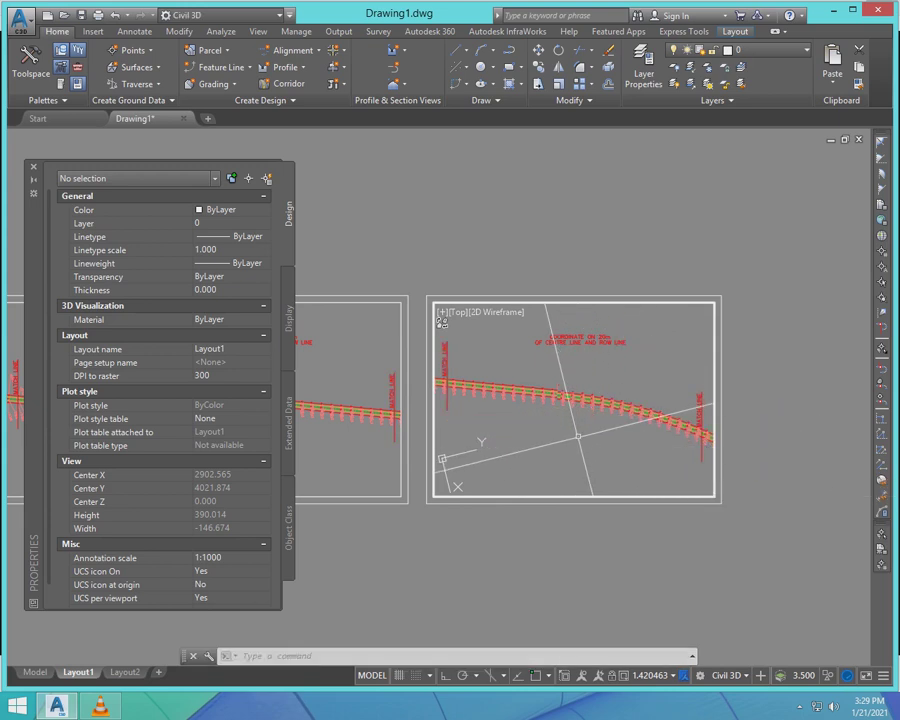
text(ps)
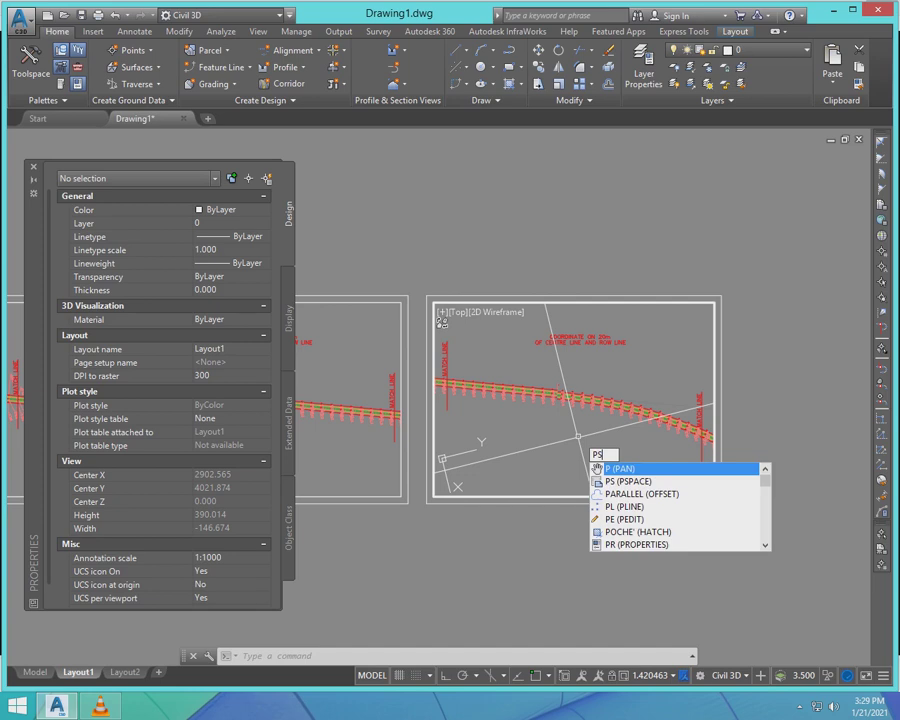
key(Return)
- Lock the display of the second sheet's viewport by setting Display locked to Yes
scroll(400, 406, down, 2)
scroll(396, 420, up, 4)
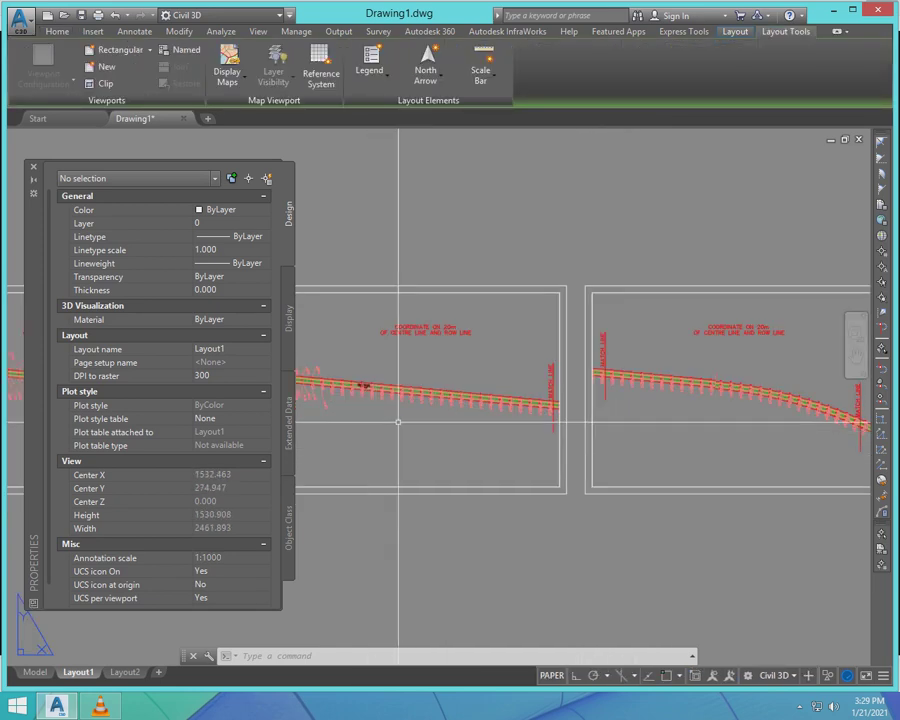
scroll(383, 463, down, 4)
scroll(335, 455, up, 4)
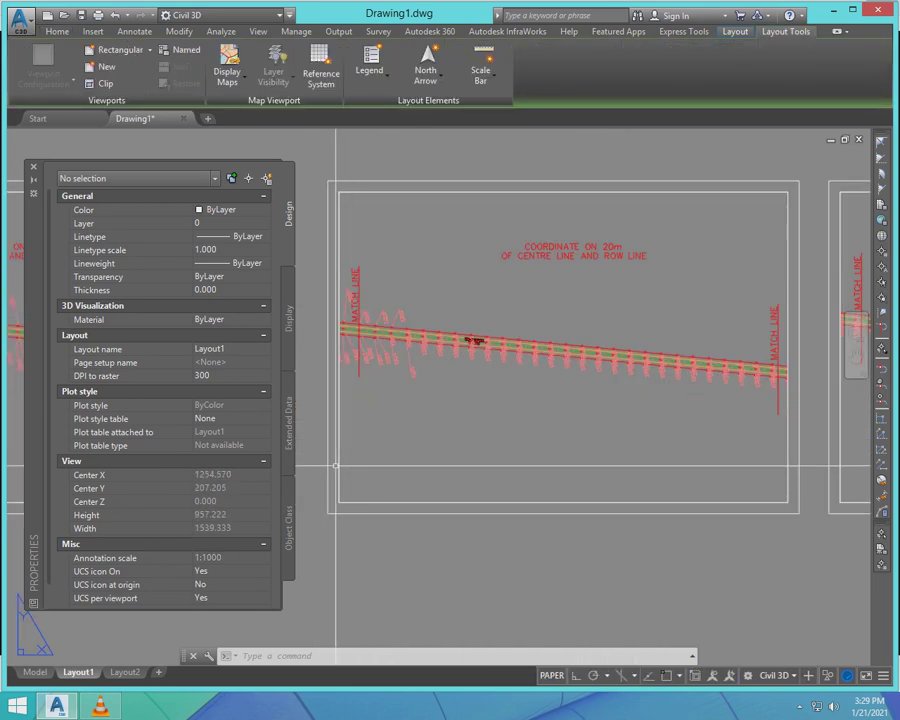
click(341, 462)
click(316, 487)
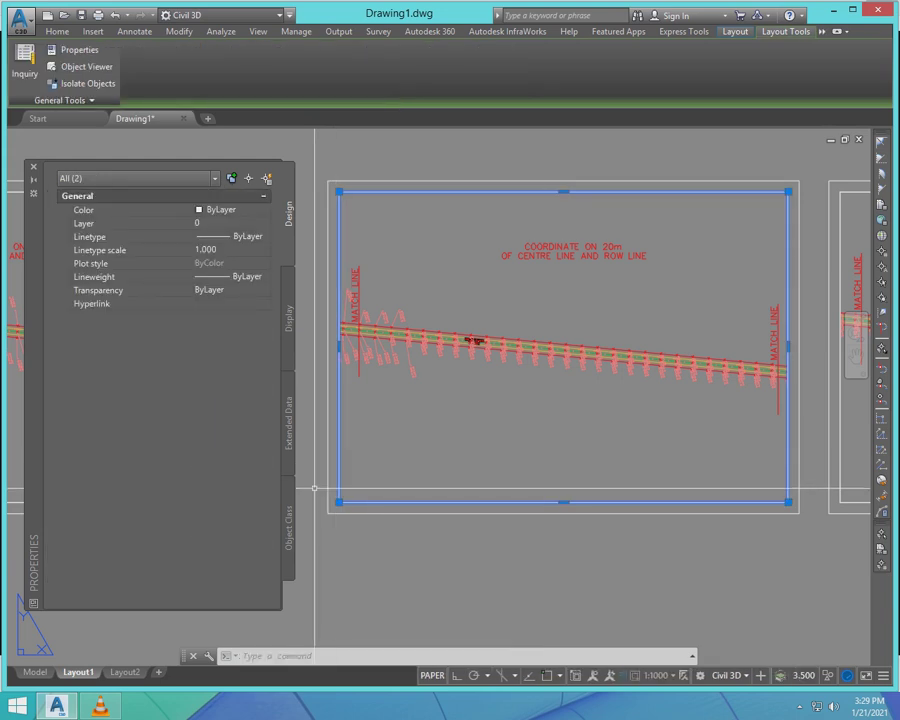
click(214, 178)
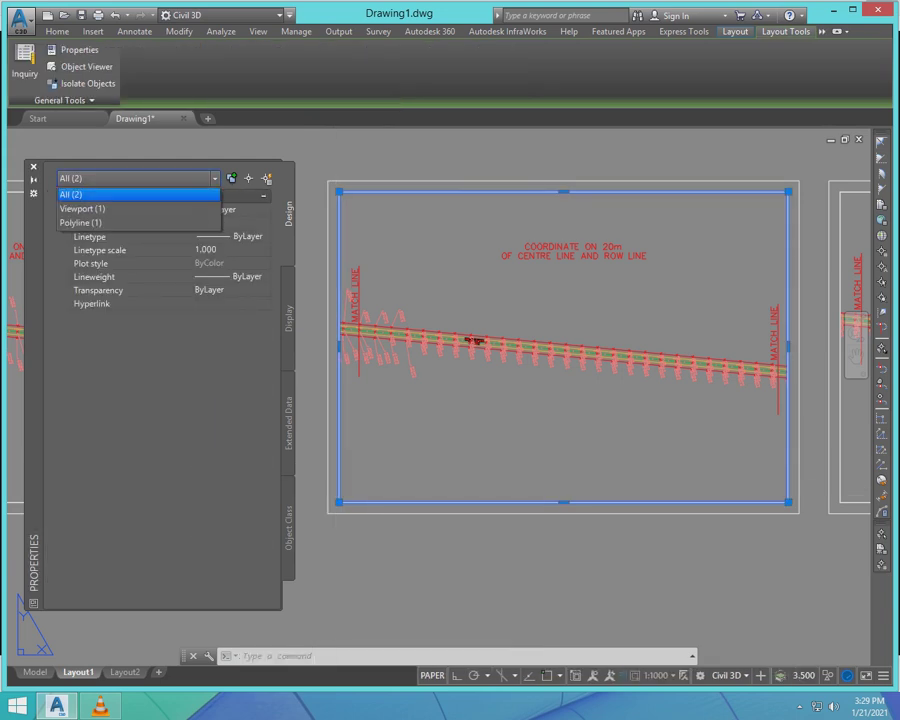
click(82, 208)
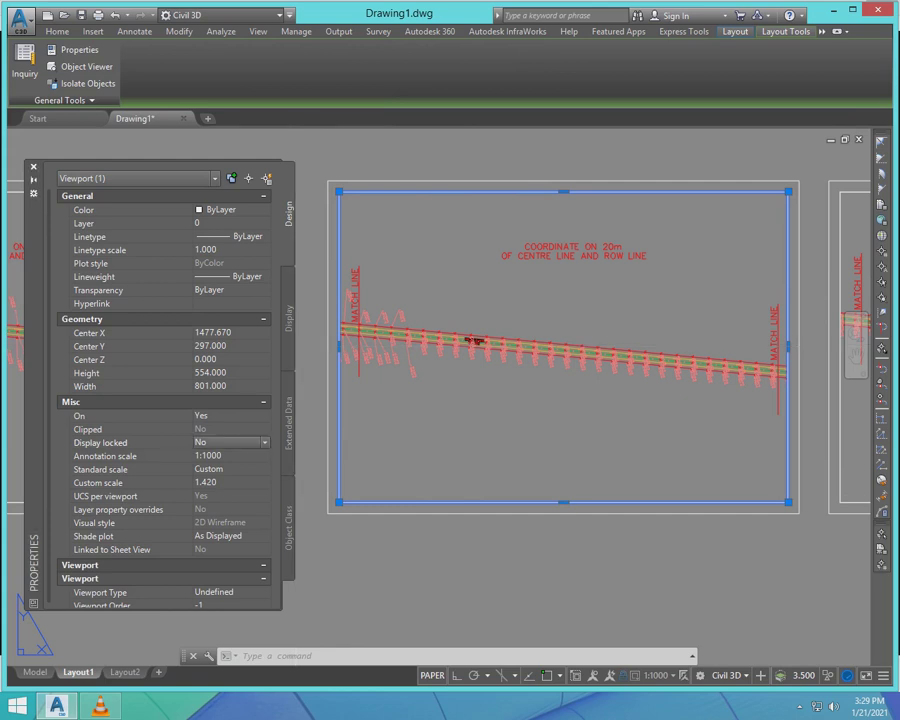
click(230, 442)
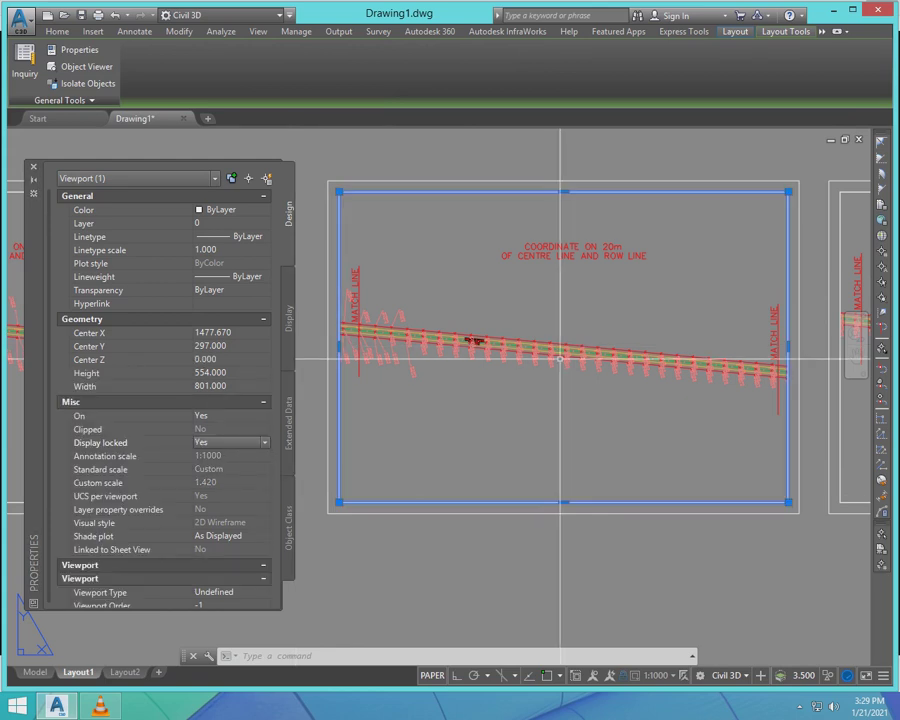
scroll(560, 357, up, 3)
key(Escape)
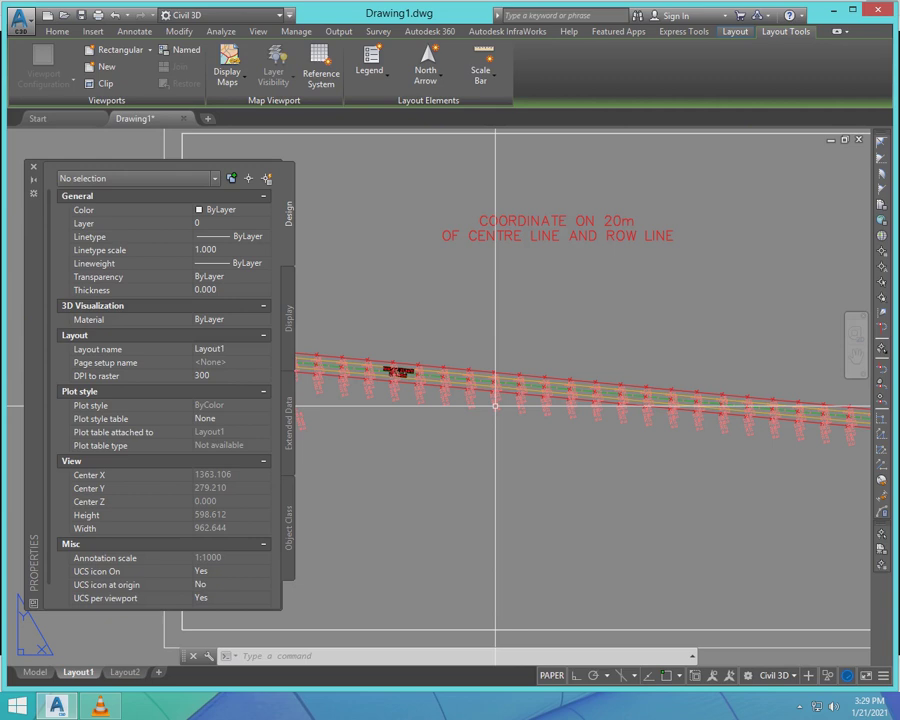
- In the second sheet's viewport, move the lower row line and centre line coordinate labels at station 0+680 below the road
double_click(495, 405)
click(493, 382)
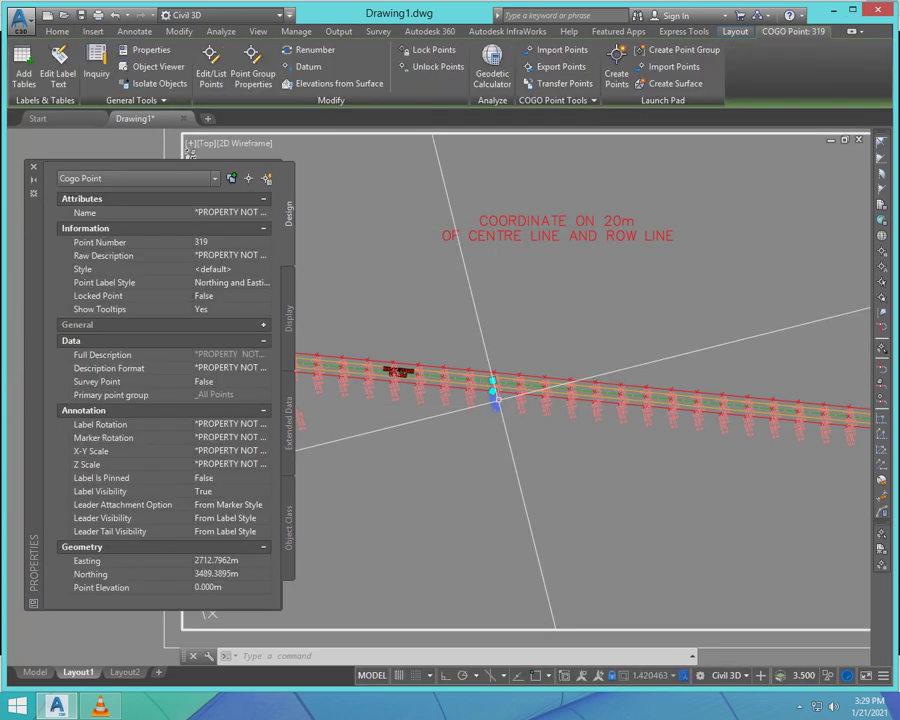
click(493, 381)
click(505, 452)
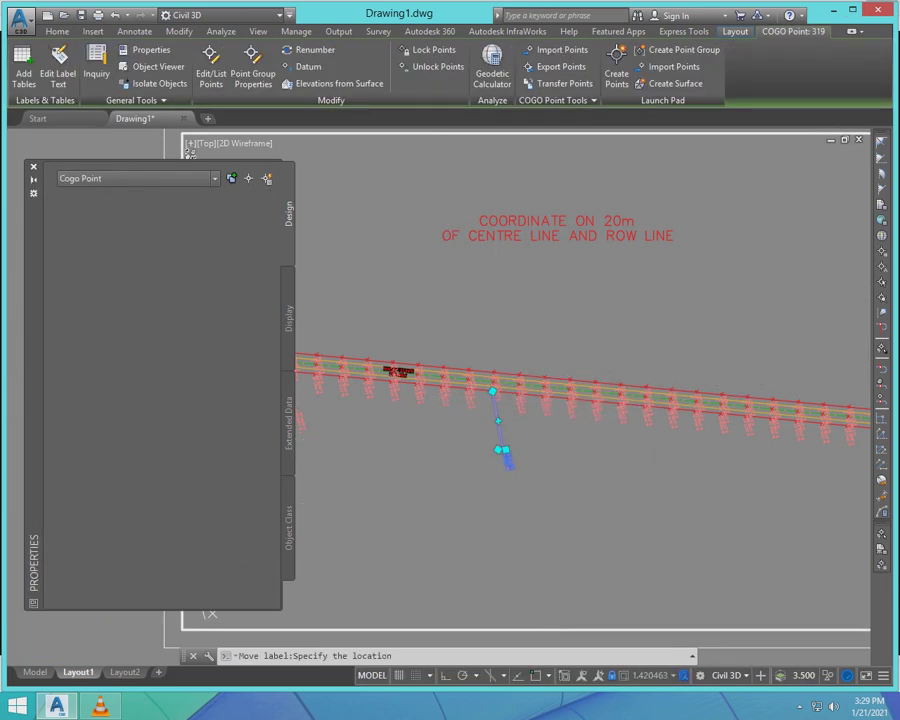
scroll(510, 411, up, 6)
click(444, 290)
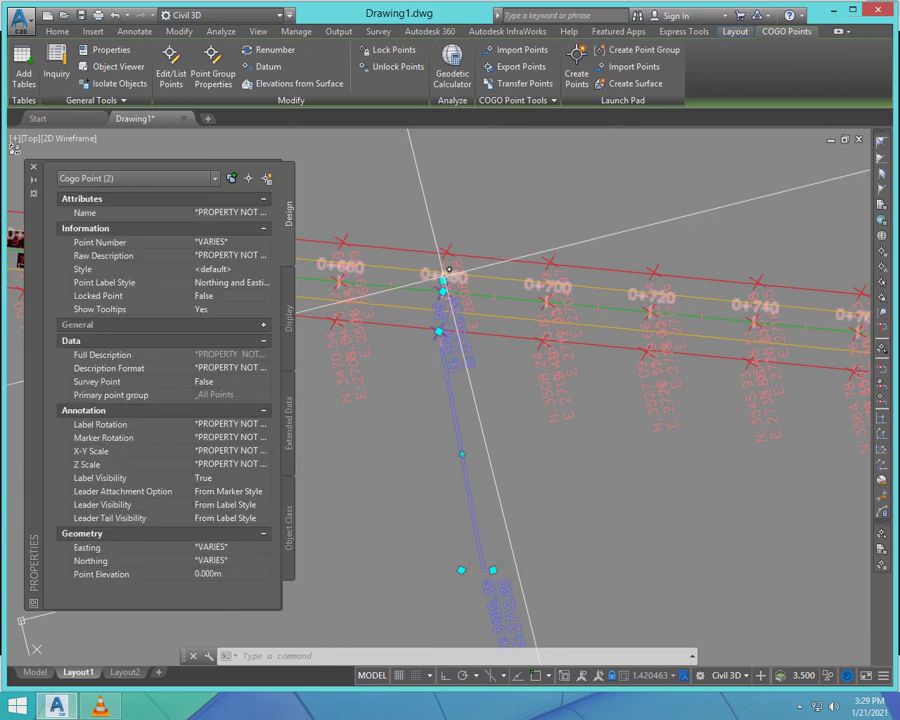
click(443, 283)
click(537, 525)
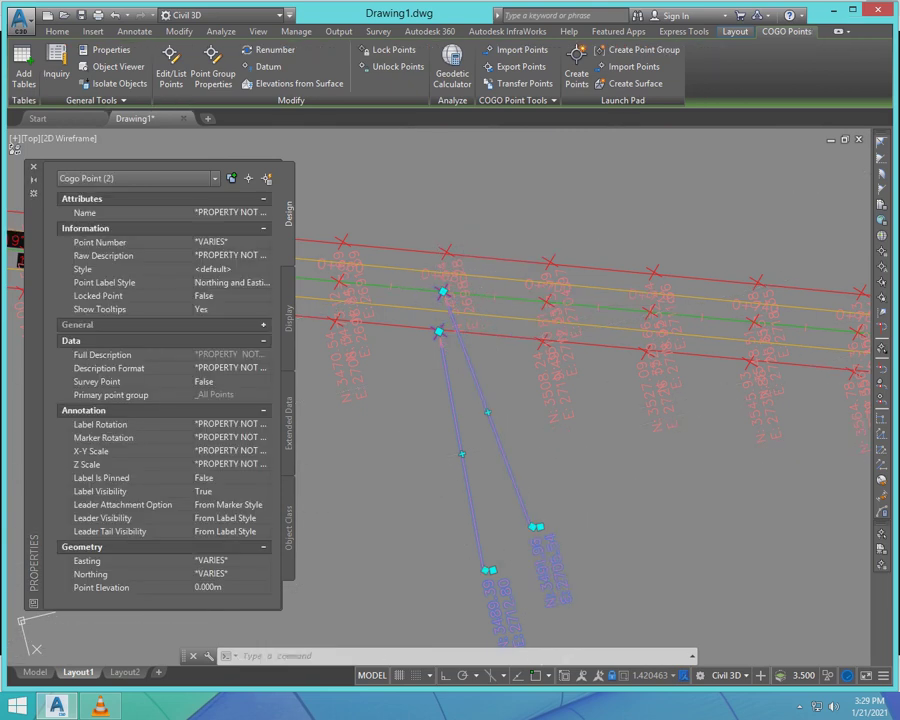
- Move the upper row line coordinate label at station 0+680 above the road, then close the Properties palette and clear the selection
click(446, 250)
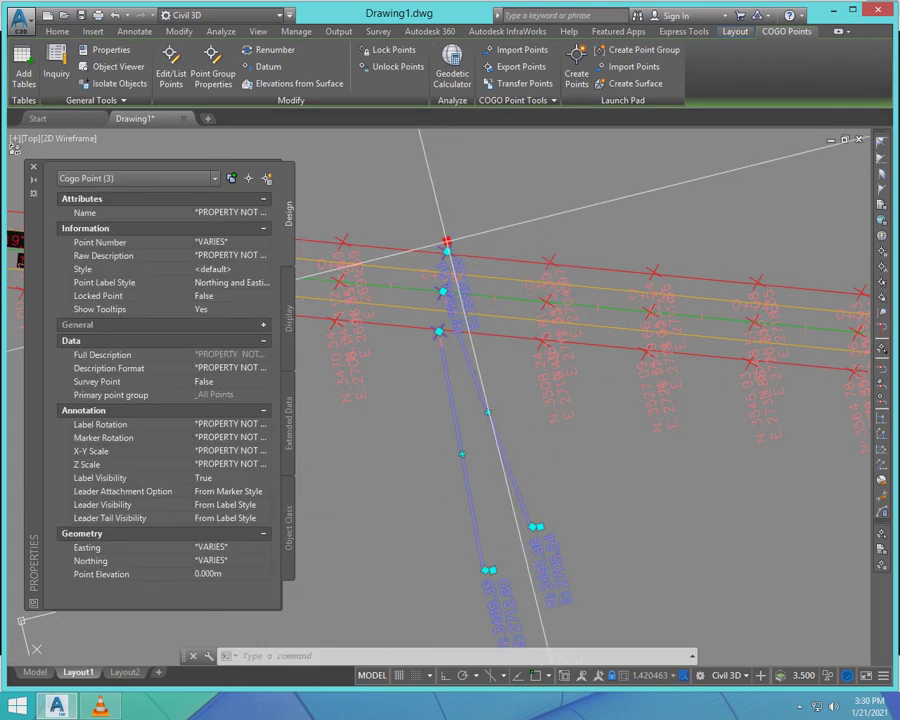
click(447, 242)
click(553, 161)
scroll(490, 381, down, 3)
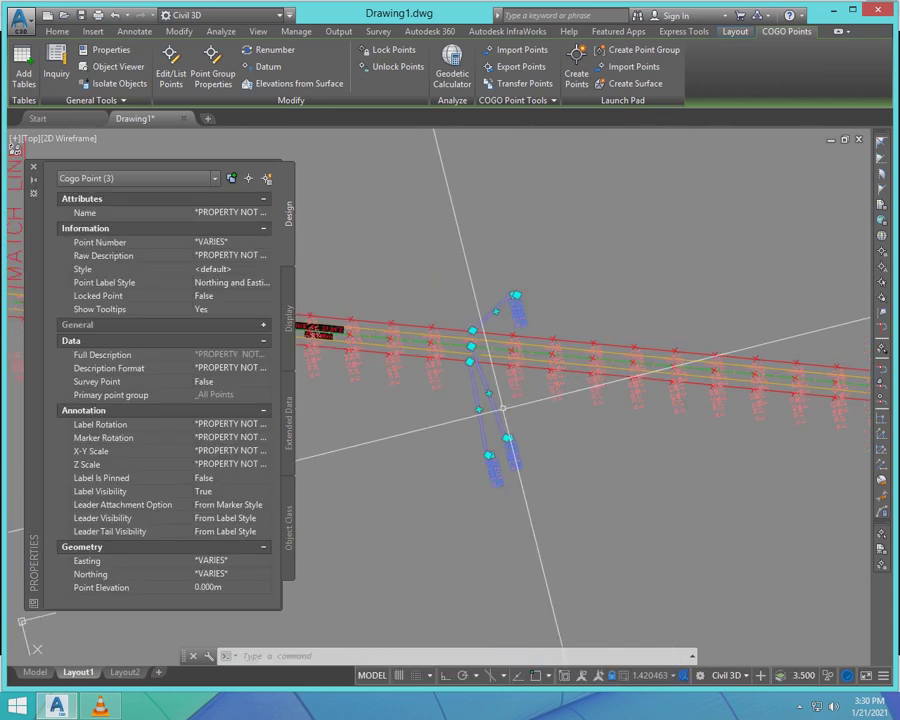
click(33, 167)
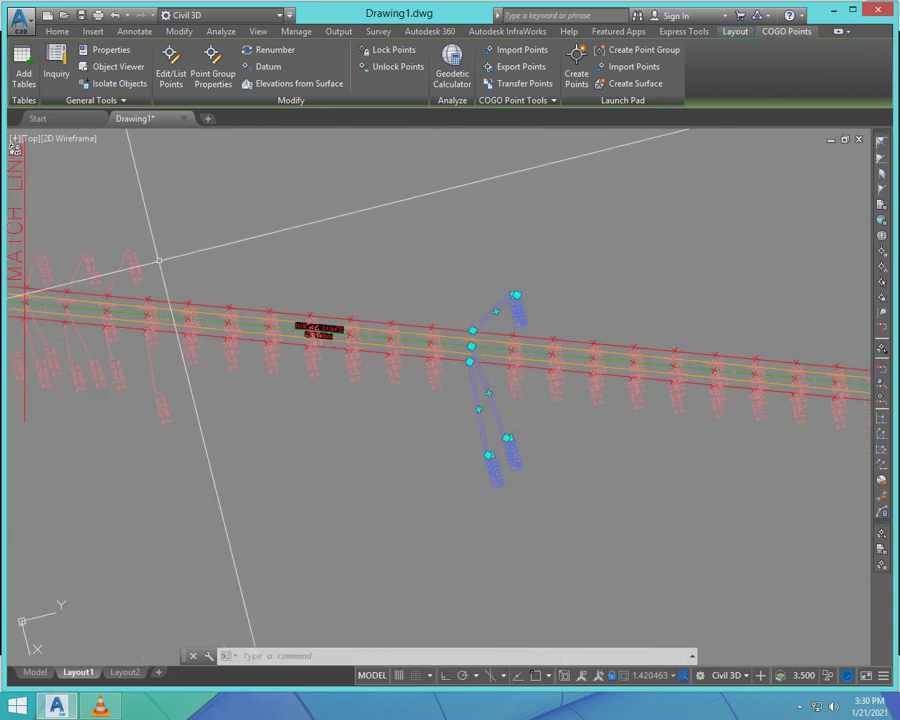
scroll(192, 303, down, 6)
key(Escape)
- Return to paper space and lock the third sheet's viewport by setting its Display locked property to Yes
click(365, 270)
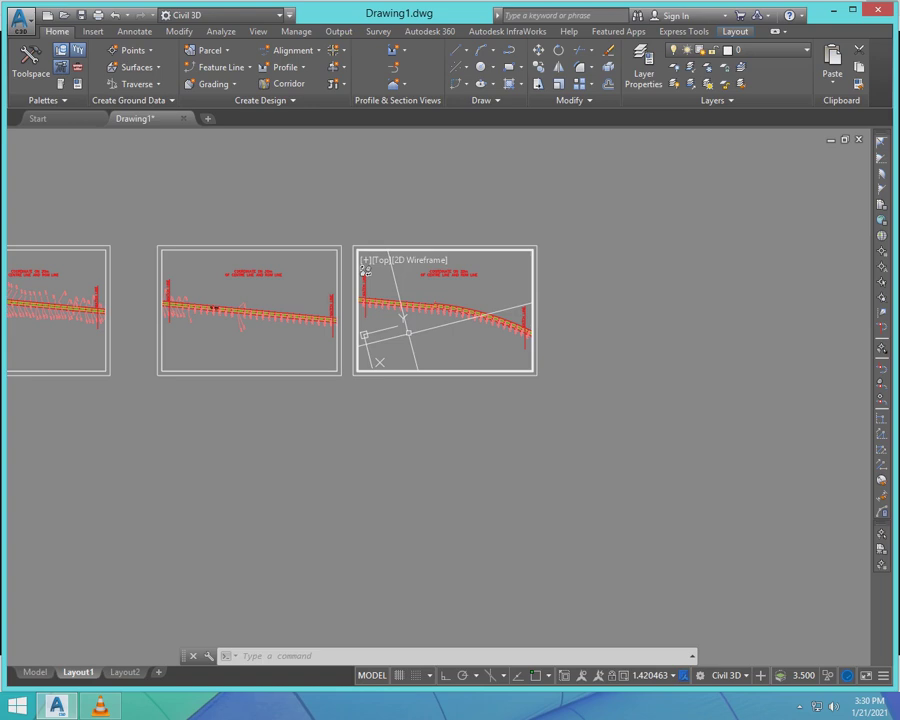
text(PS)
key(Return)
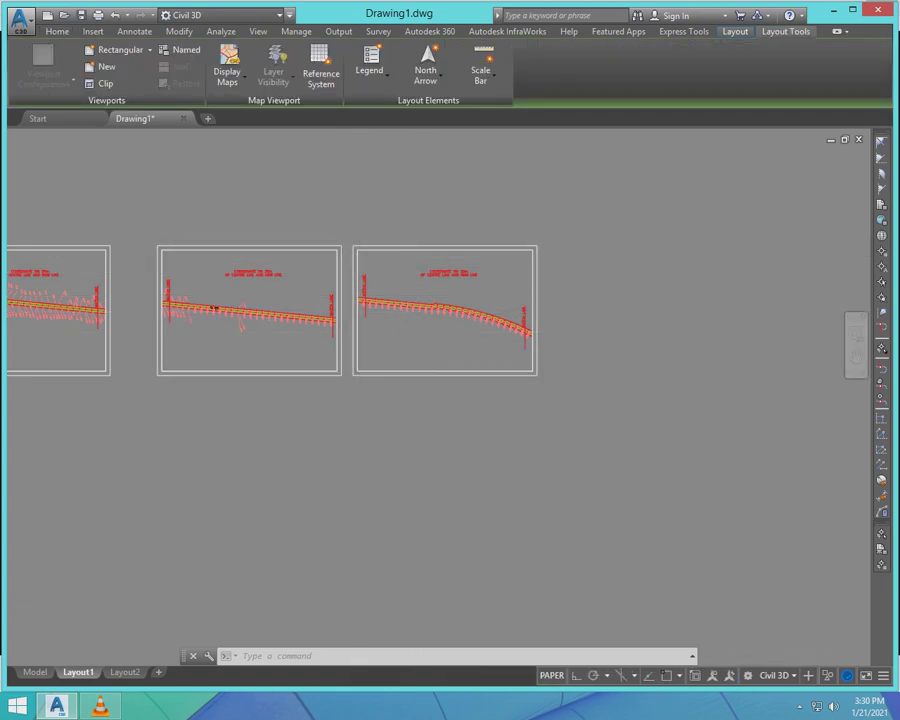
scroll(345, 290, up, 5)
click(354, 281)
click(347, 294)
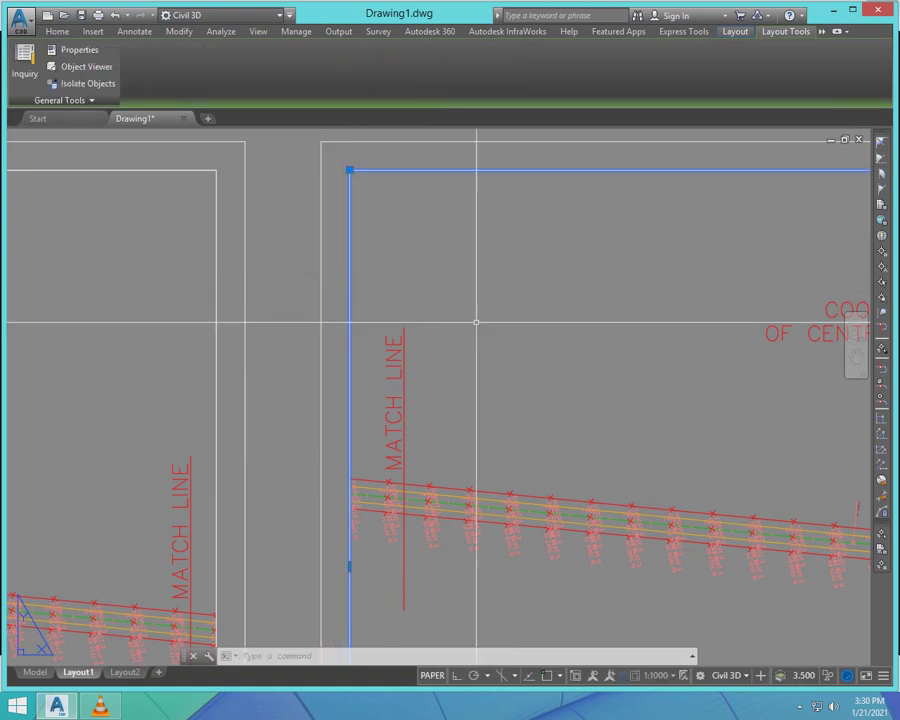
scroll(487, 325, down, 5)
key(ctrl+1)
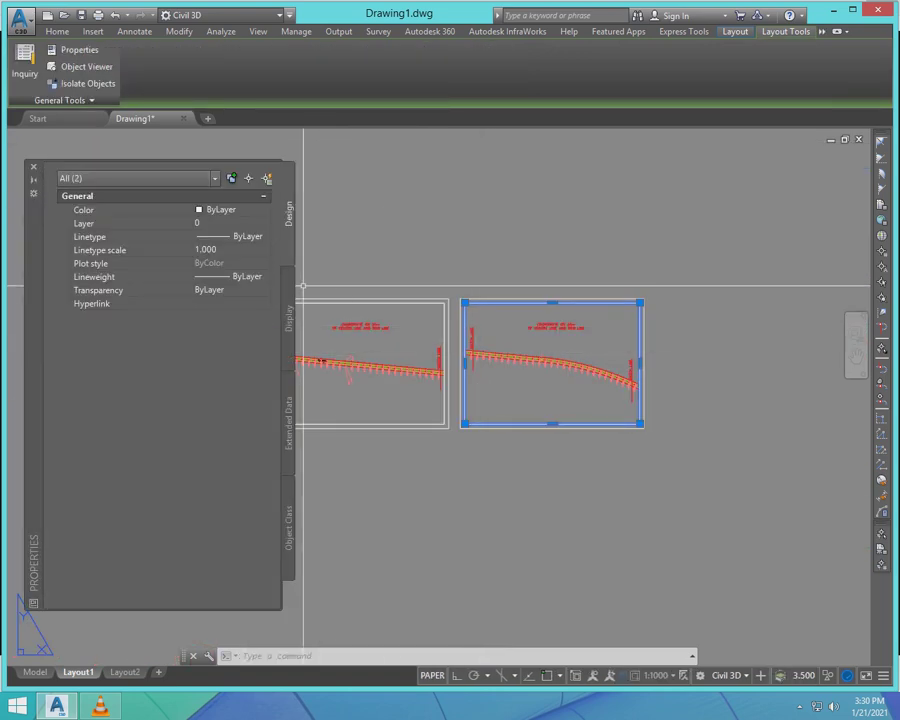
click(137, 178)
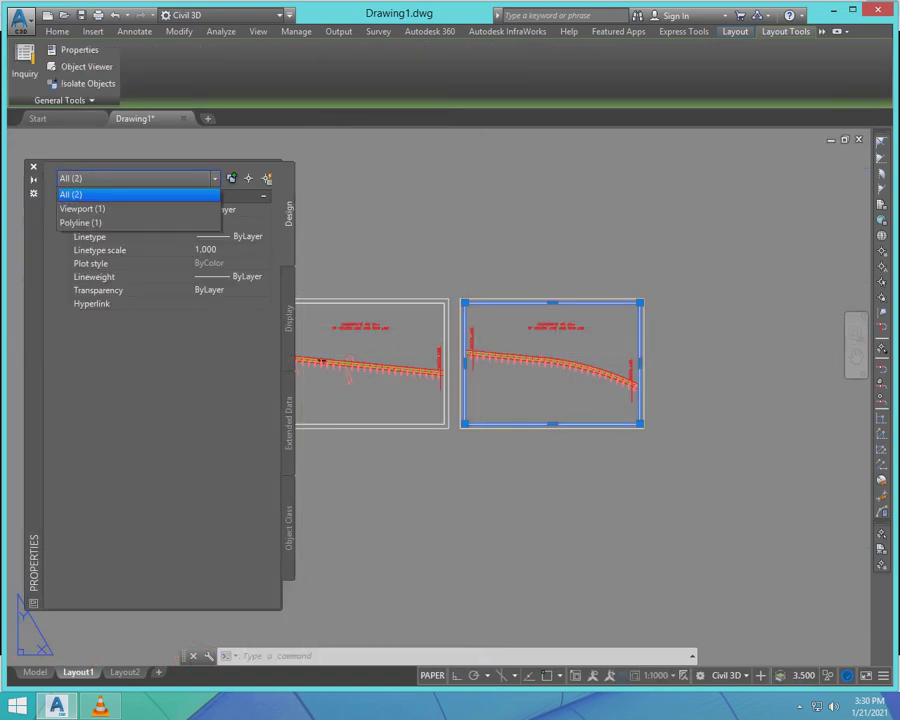
click(82, 208)
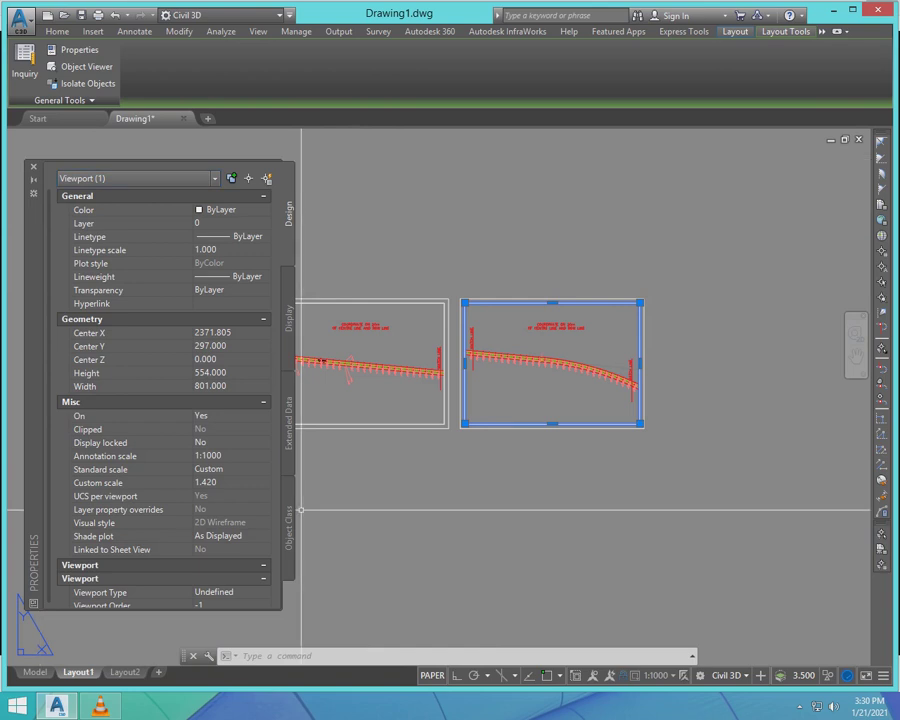
click(214, 456)
scroll(515, 364, up, 6)
key(Escape)
- In the third sheet's viewport, move the coordinate label of lower row line point 341 below the road
scroll(533, 374, down, 4)
scroll(544, 381, up, 2)
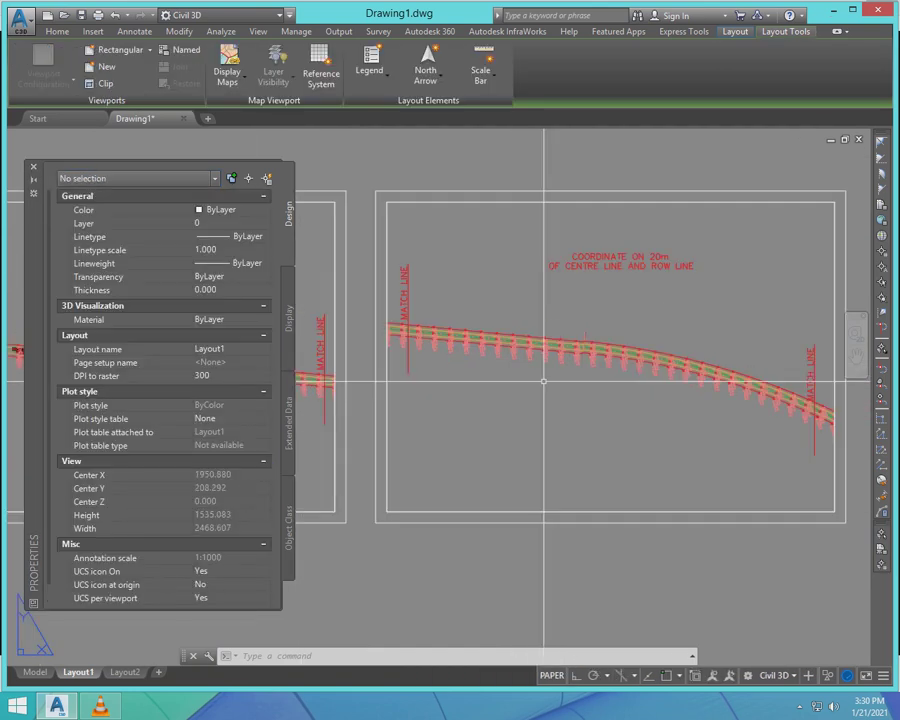
key(Return)
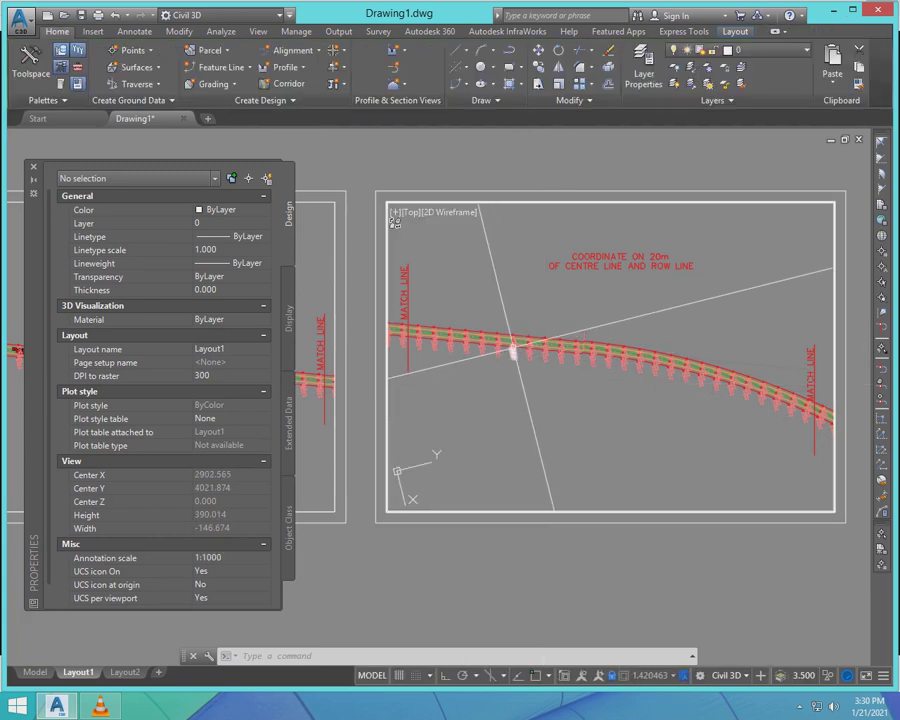
scroll(512, 355, up, 5)
click(505, 332)
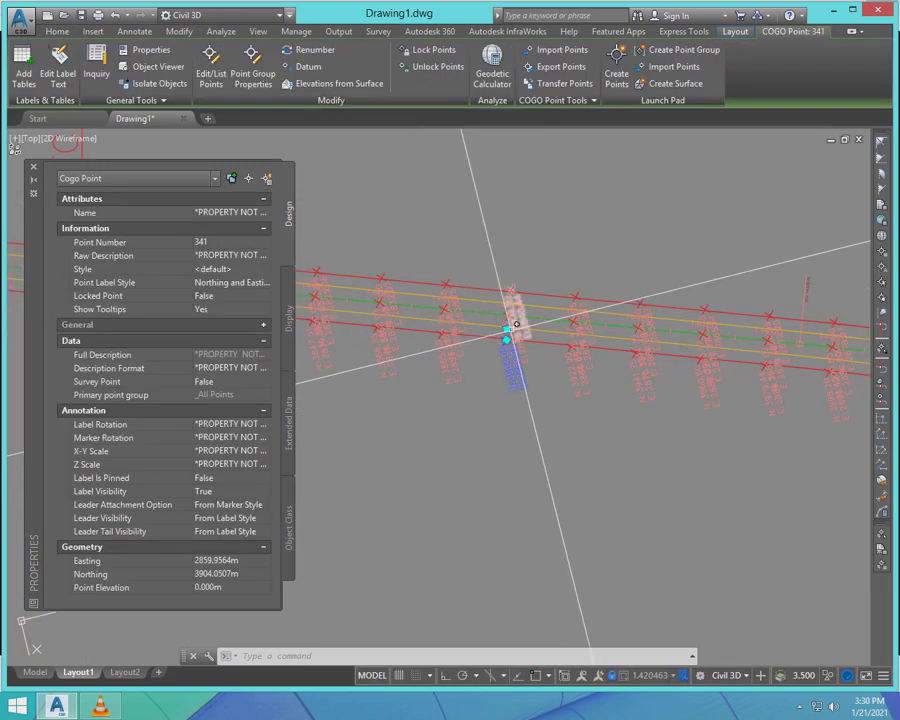
click(506, 330)
click(483, 465)
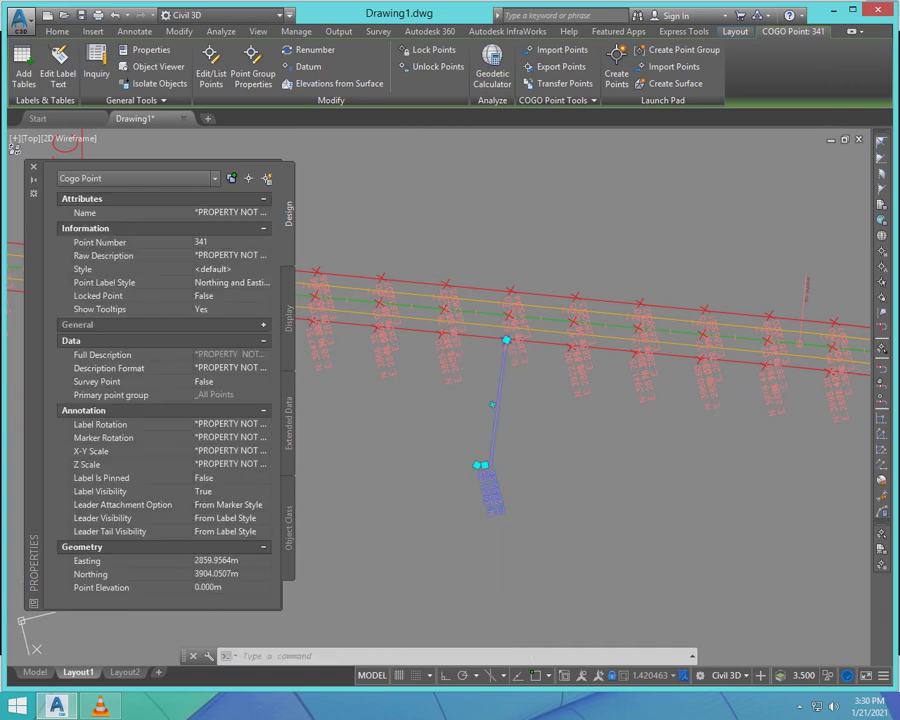
click(508, 313)
click(508, 312)
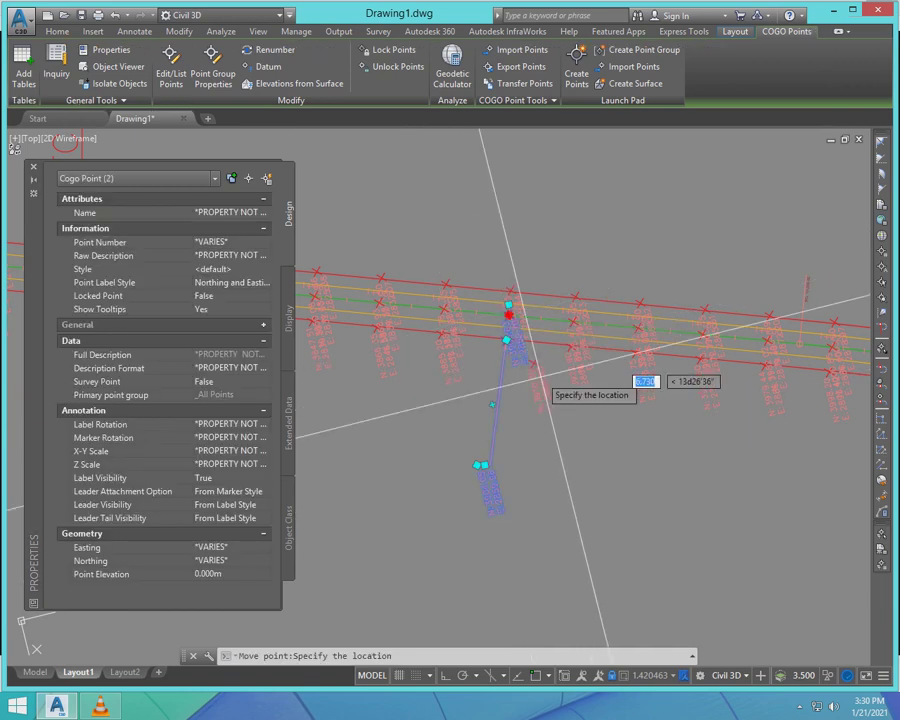
click(541, 428)
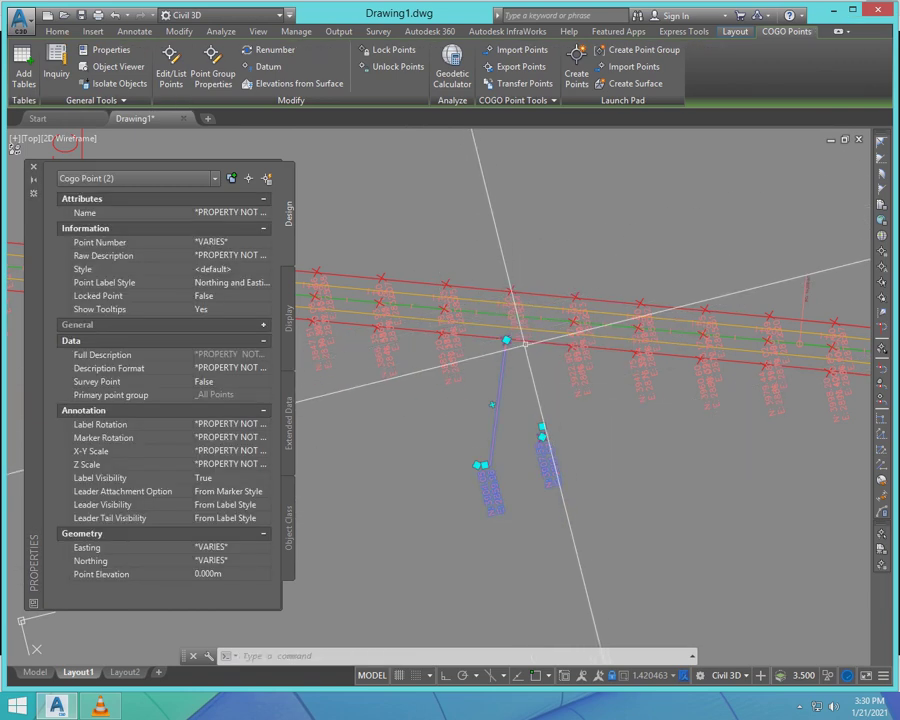
key(Escape)
- At the same station, move the centre line coordinate label below the road and the upper row line label above it
click(508, 314)
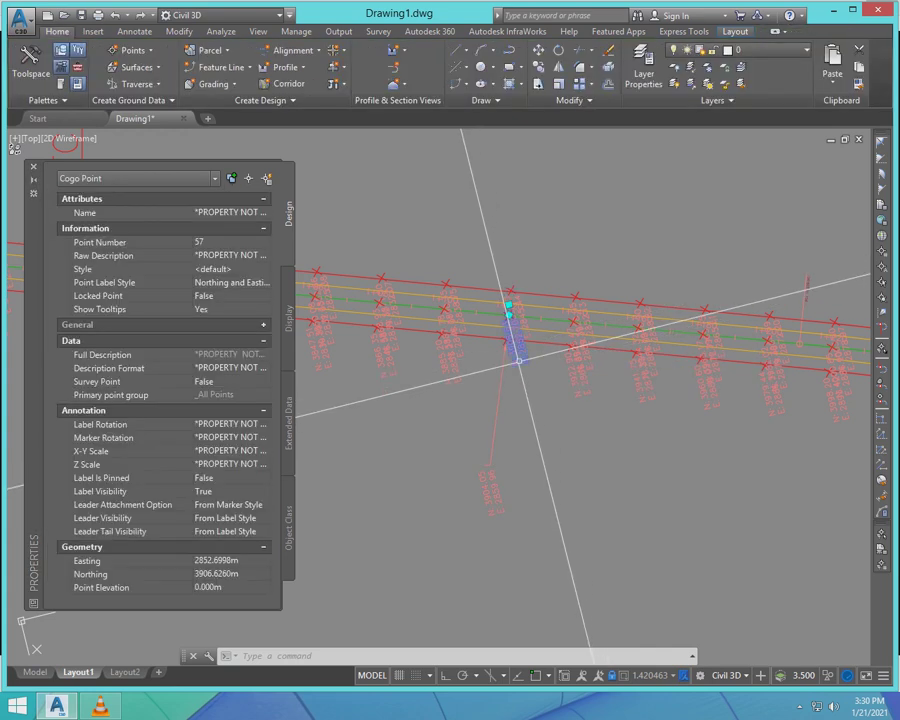
click(508, 305)
click(533, 434)
click(508, 280)
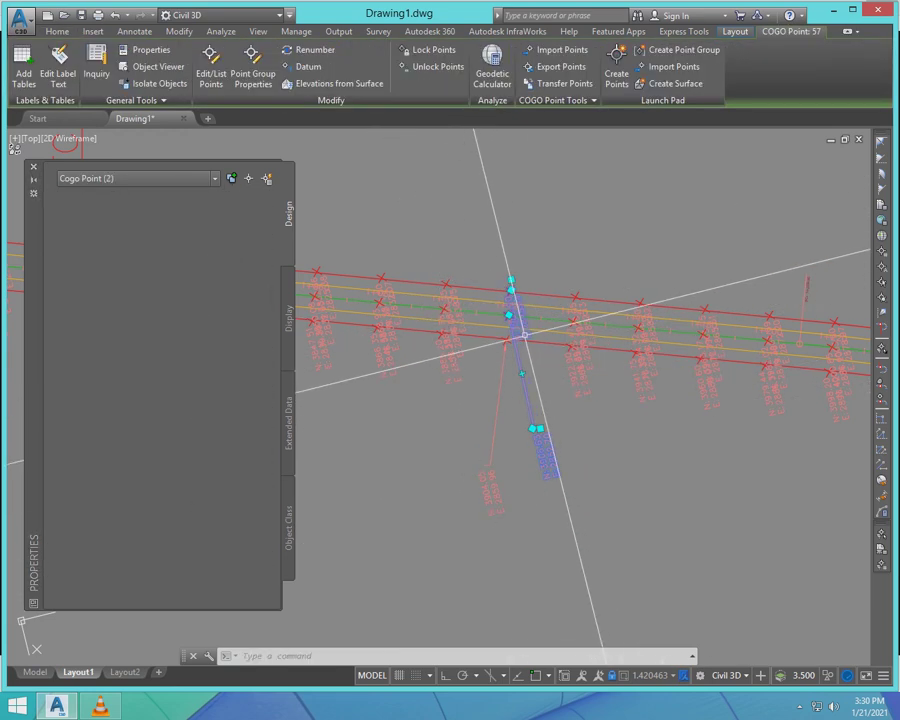
click(510, 290)
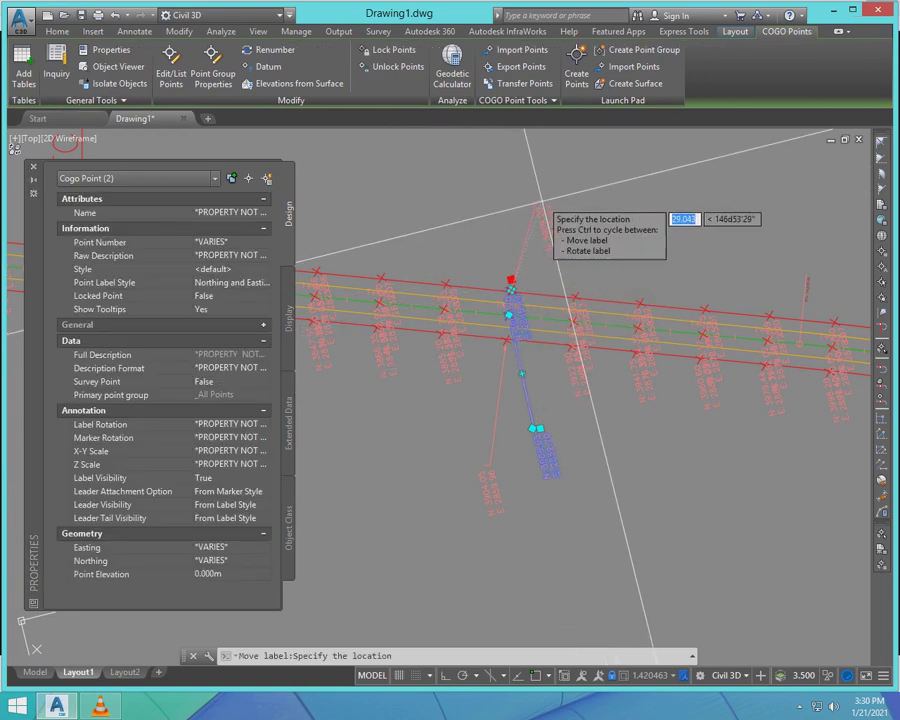
click(544, 200)
key(Escape)
- Return to paper space and move the second and third sheets together closer to the first sheet
scroll(525, 313, down, 8)
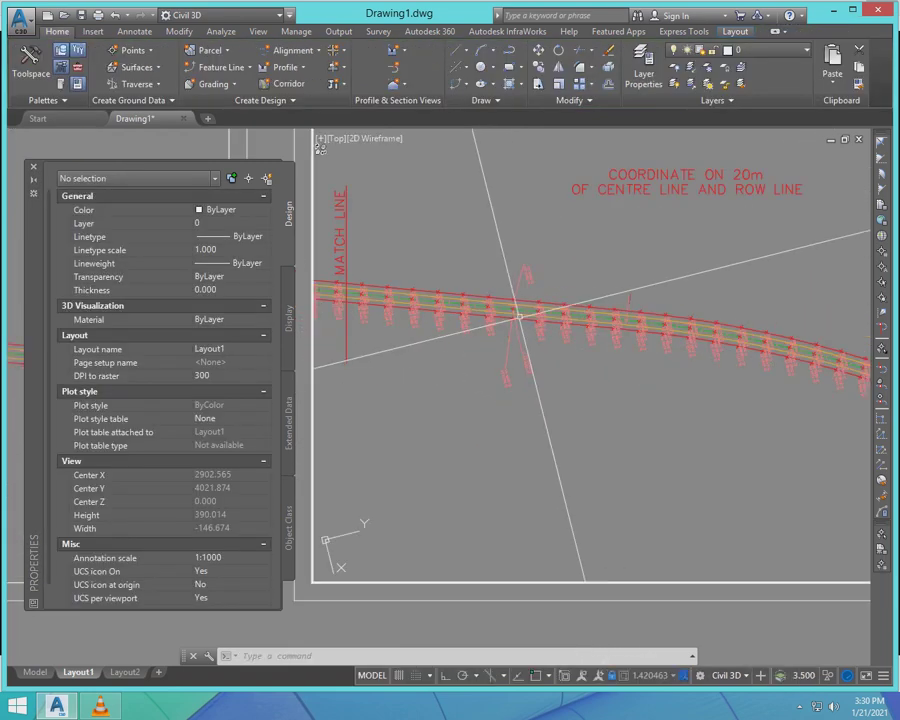
scroll(465, 295, up, 2)
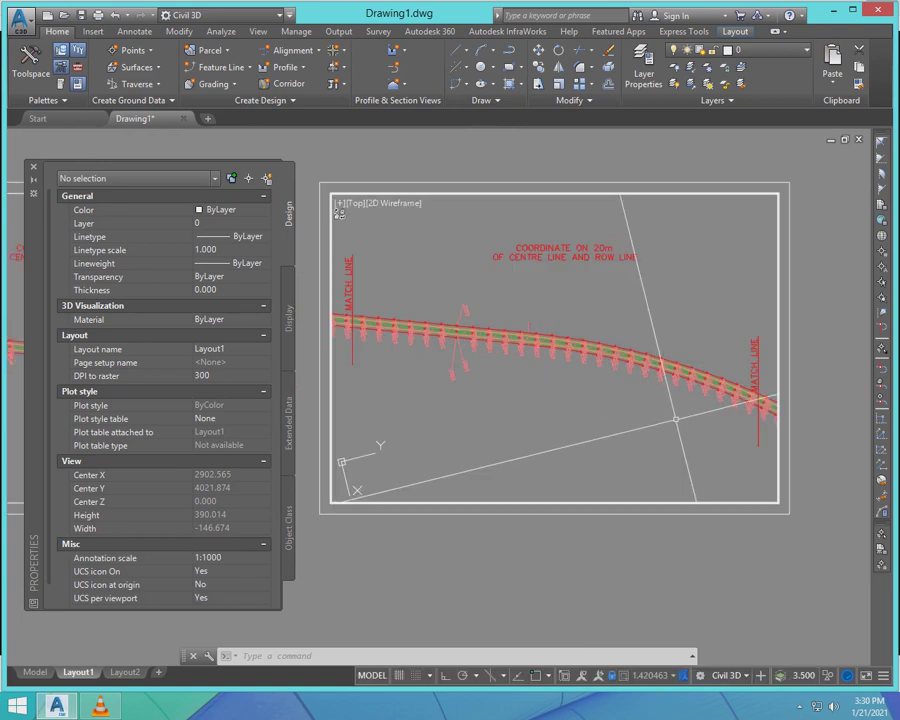
scroll(629, 326, down, 2)
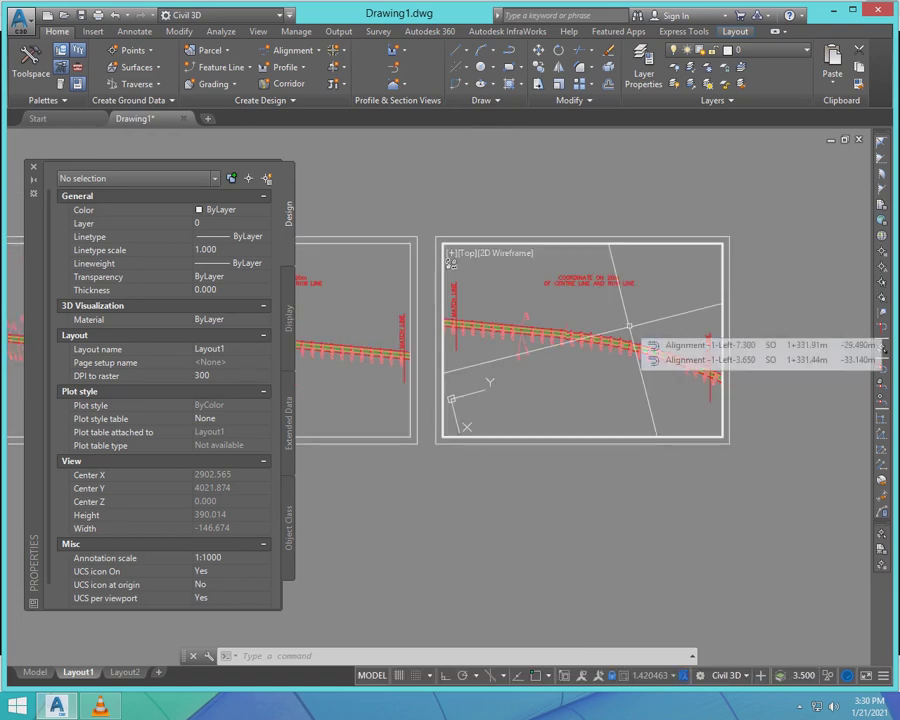
scroll(693, 396, down, 2)
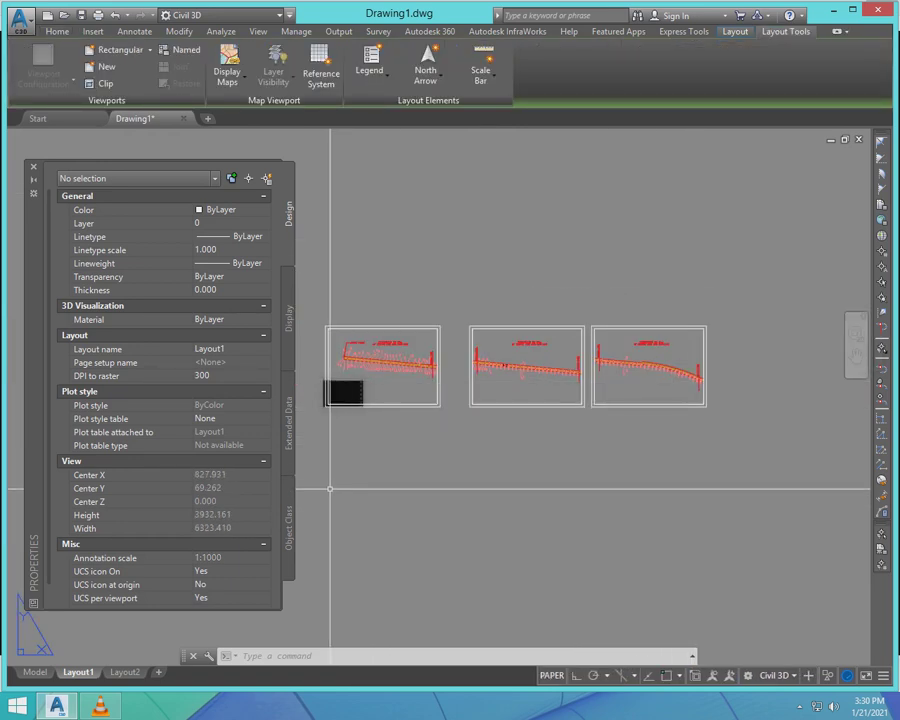
scroll(459, 430, down, 1)
scroll(460, 430, up, 3)
text(m)
key(Return)
click(422, 222)
scroll(570, 388, down, 2)
click(748, 470)
key(Return)
click(659, 481)
click(641, 468)
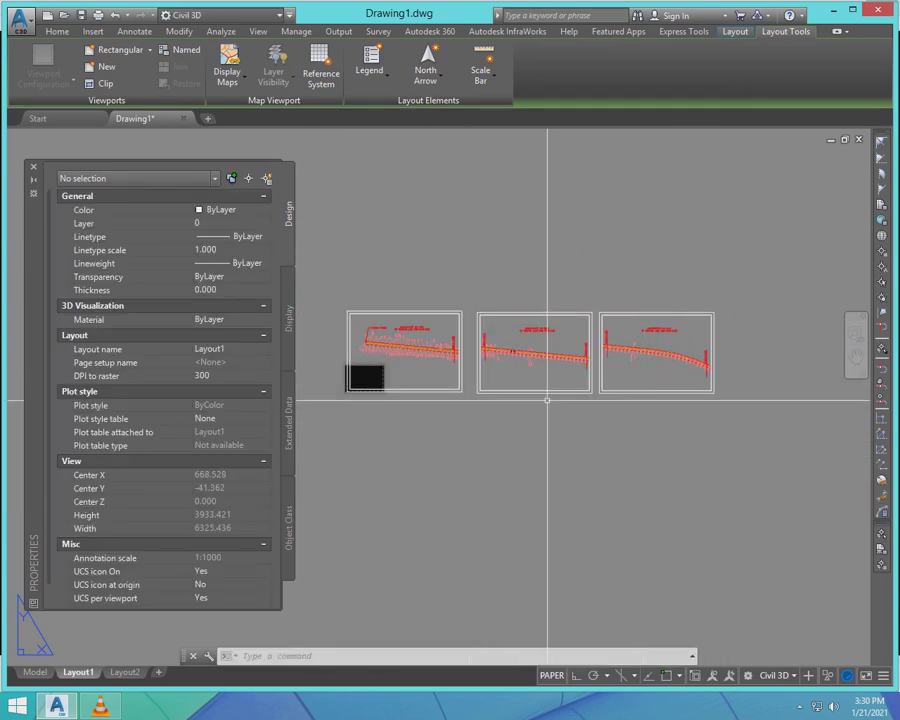
- Close the Properties palette and copy the second sheet's title line "OF CENTRE LINE AND ROW LINE" to just above the sheet
scroll(695, 375, down, 2)
scroll(648, 387, down, 2)
scroll(639, 439, up, 4)
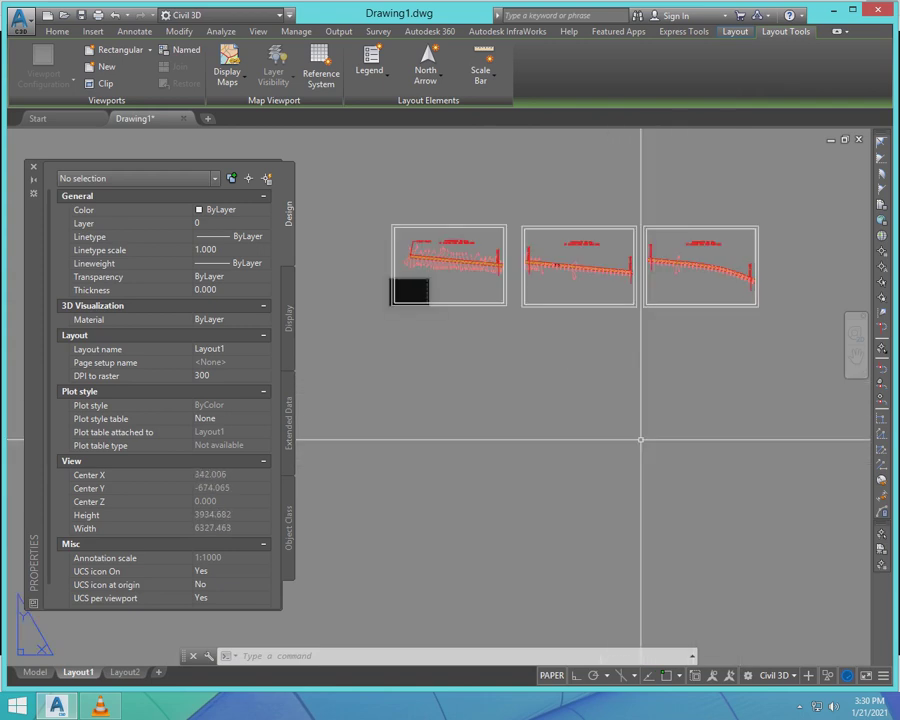
click(33, 168)
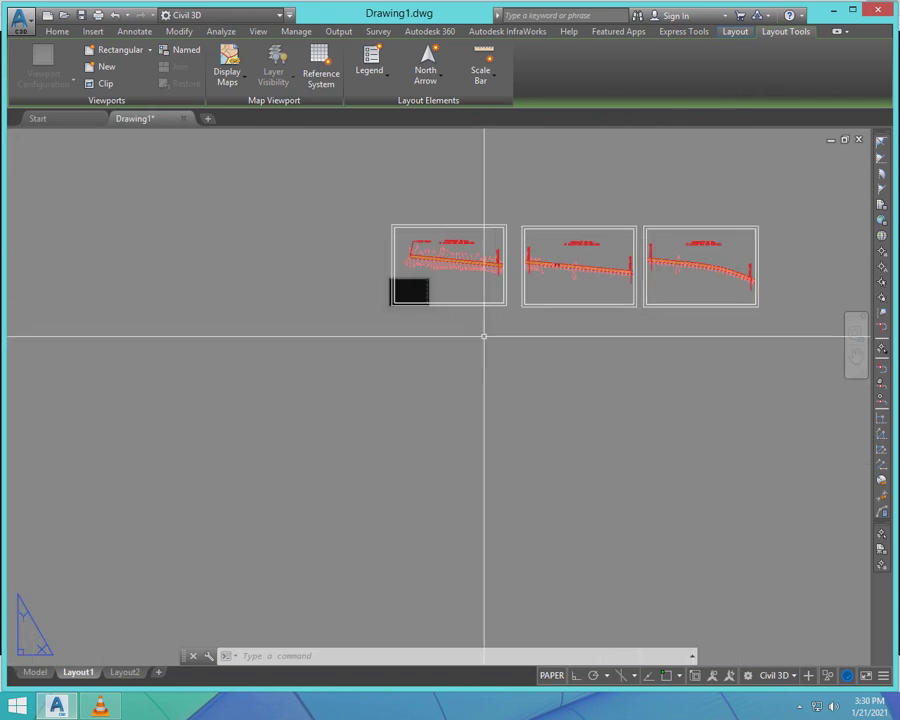
scroll(367, 336, up, 3)
scroll(381, 364, down, 3)
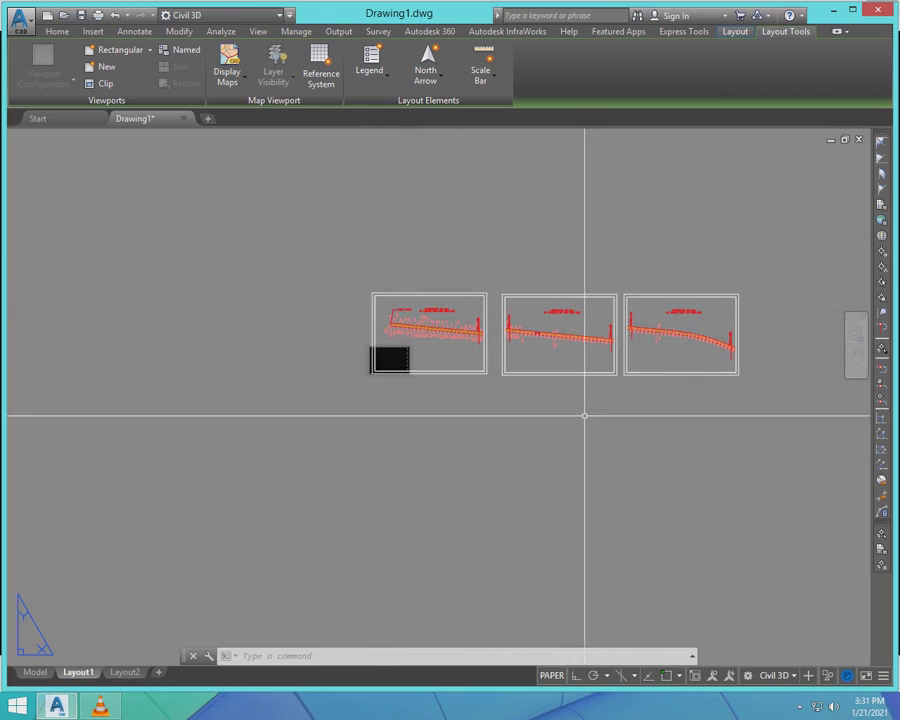
text(p)
key(Return)
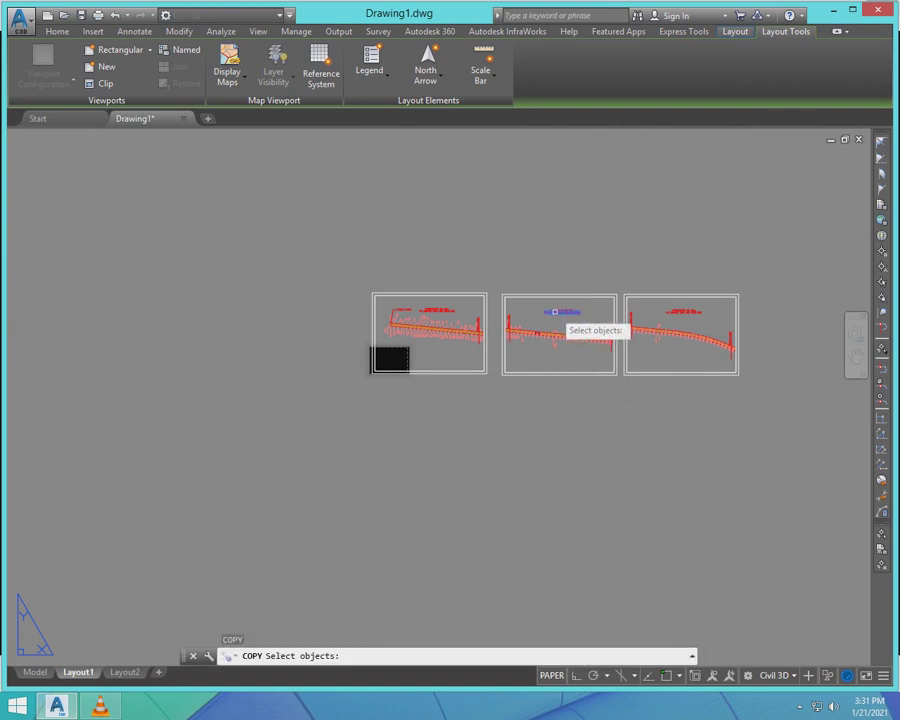
click(562, 312)
key(Return)
click(535, 495)
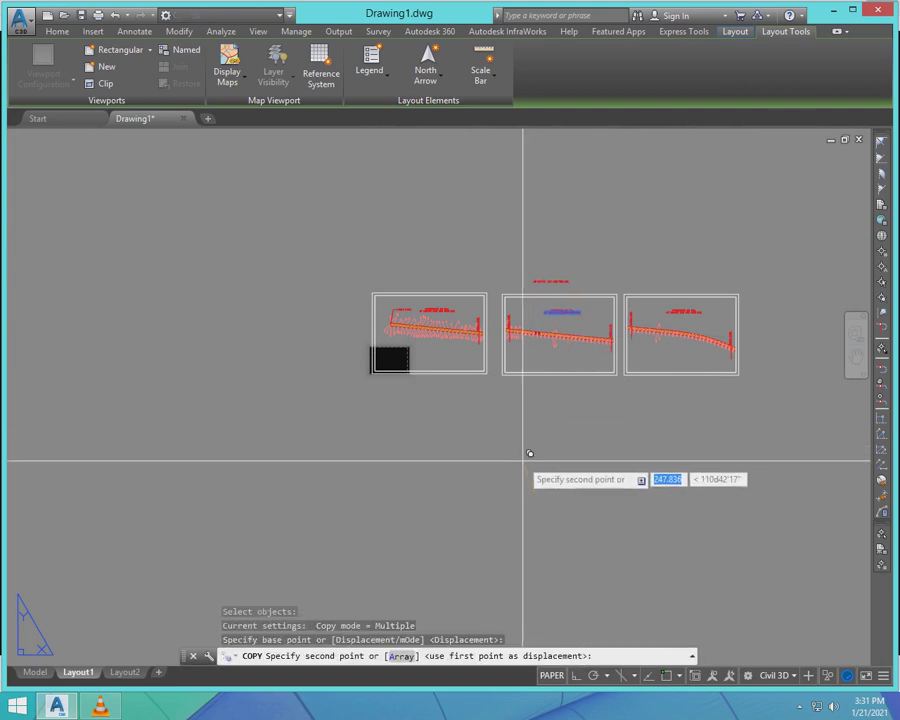
key(Escape)
- Change the copied text line above the second sheet to "SAME COPY NEXT SHEET"
scroll(520, 350, up, 6)
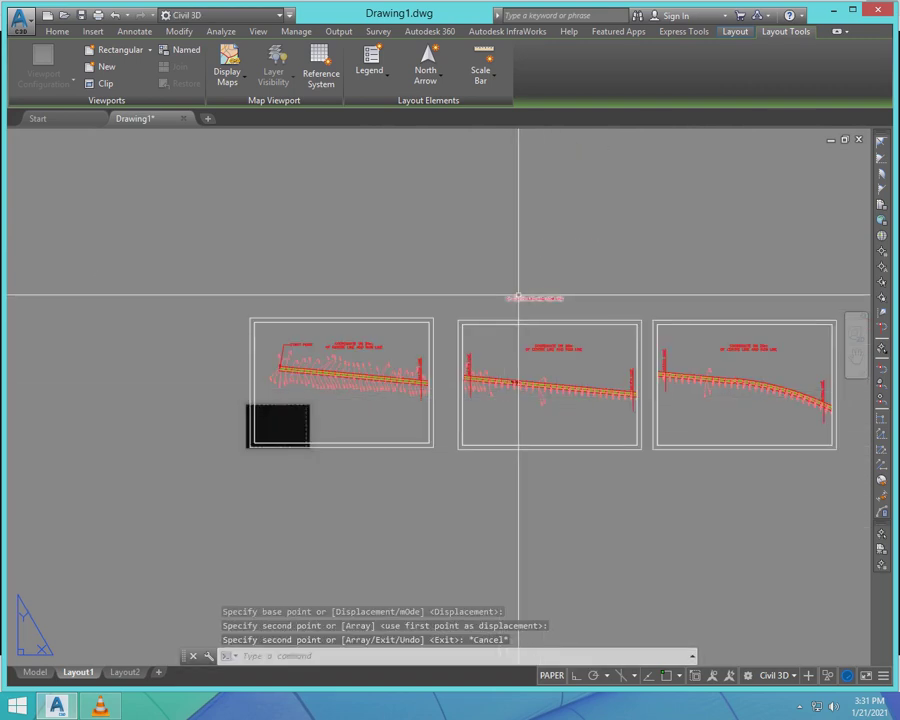
text(ED)
key(Return)
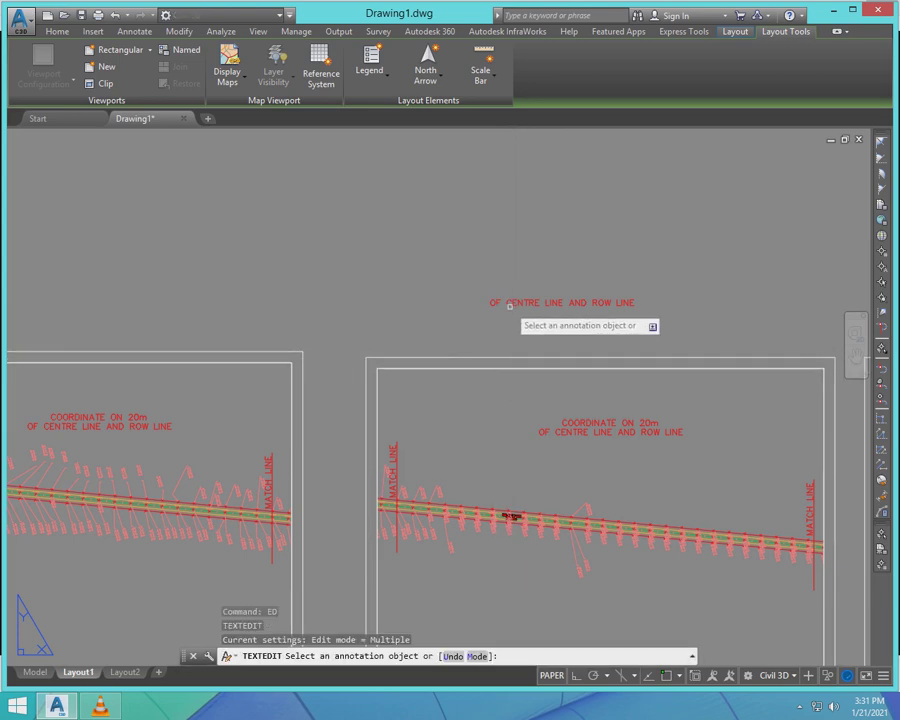
click(507, 302)
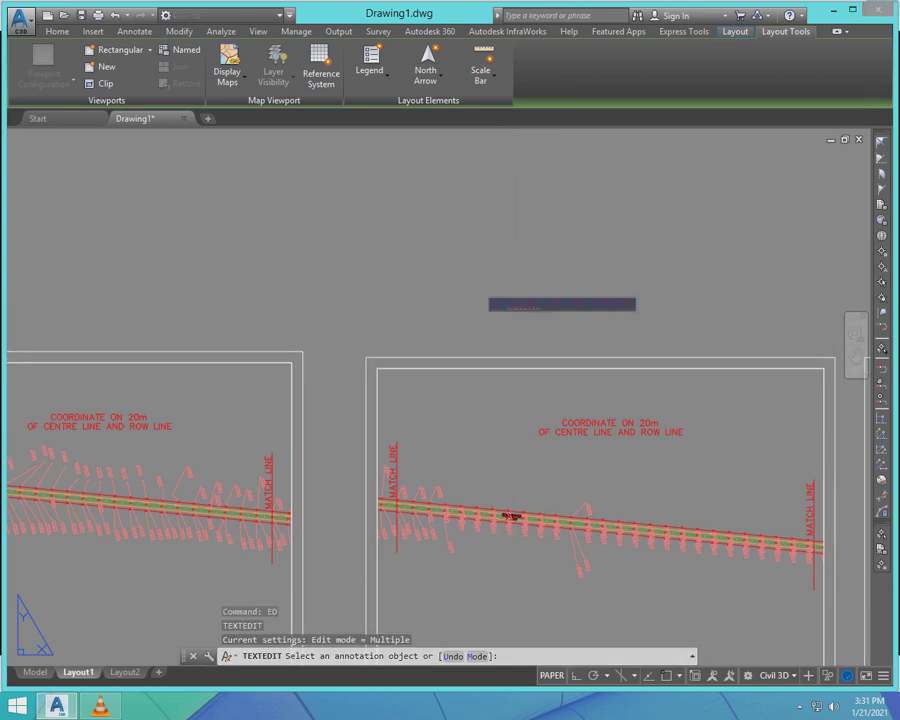
key(Escape)
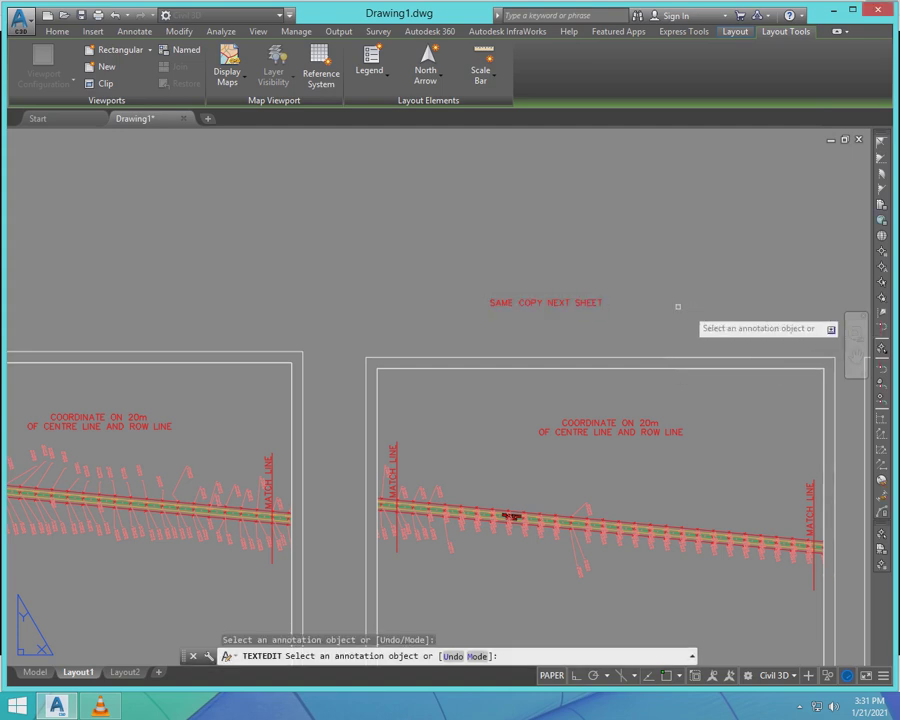
scroll(514, 361, down, 4)
text(VBUFFERMODE)
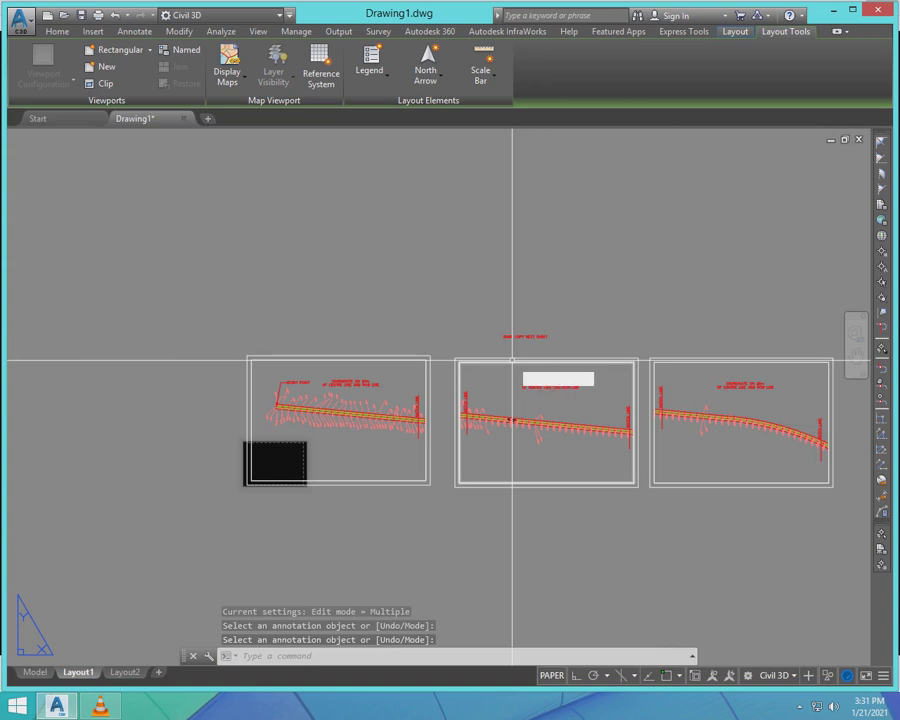
key(Return)
scroll(526, 332, up, 4)
key(Escape)
key(Escape)
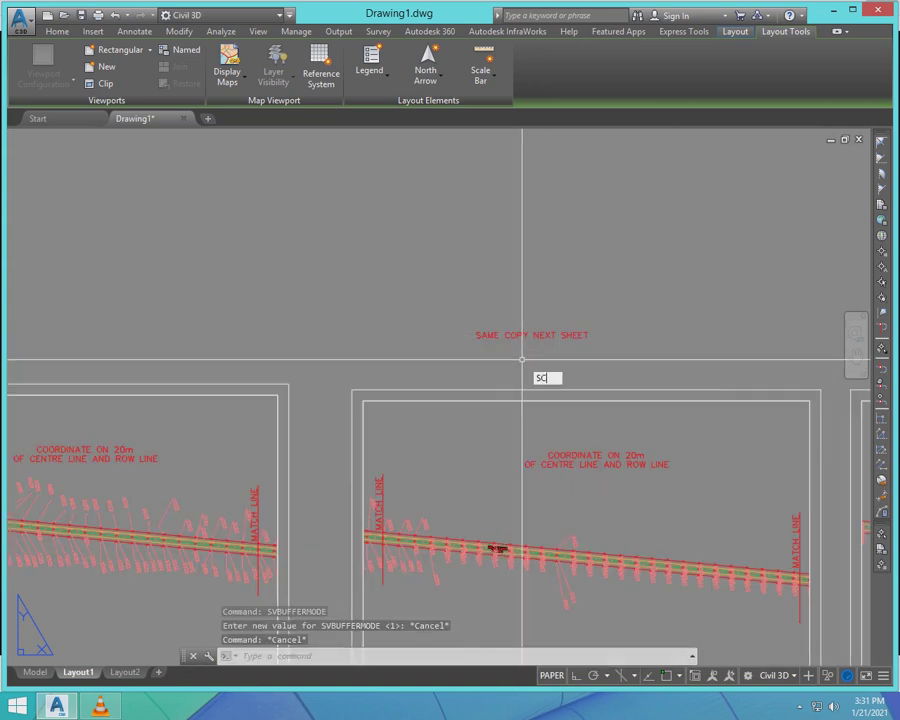
- Scale the "SAME COPY NEXT SHEET" text by a factor of 2 from a base point just beneath it
key(Return)
click(541, 361)
click(513, 300)
key(Return)
click(541, 348)
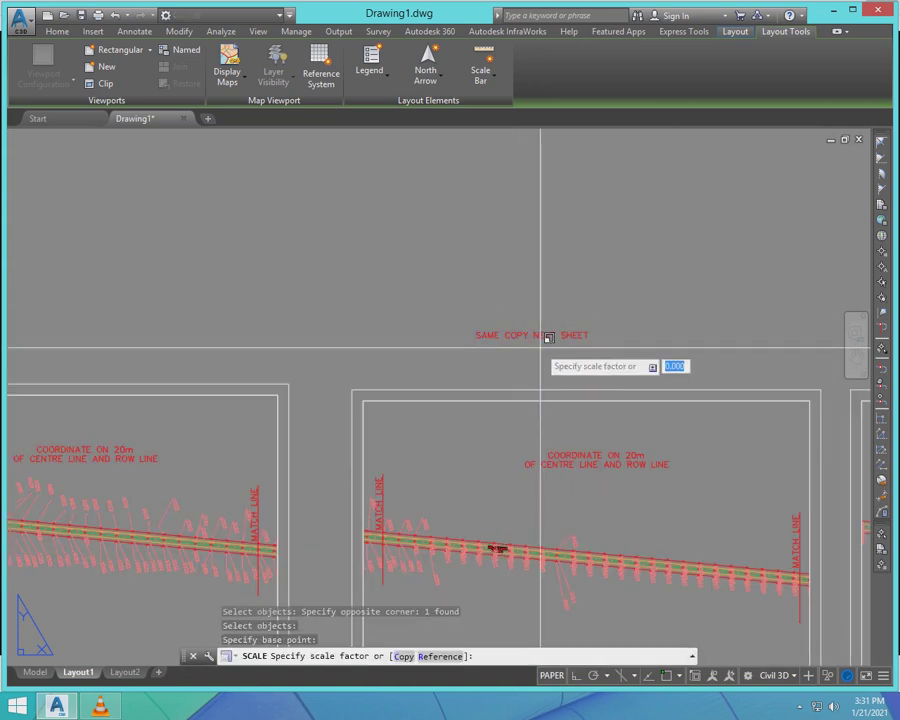
text(2)
key(Return)
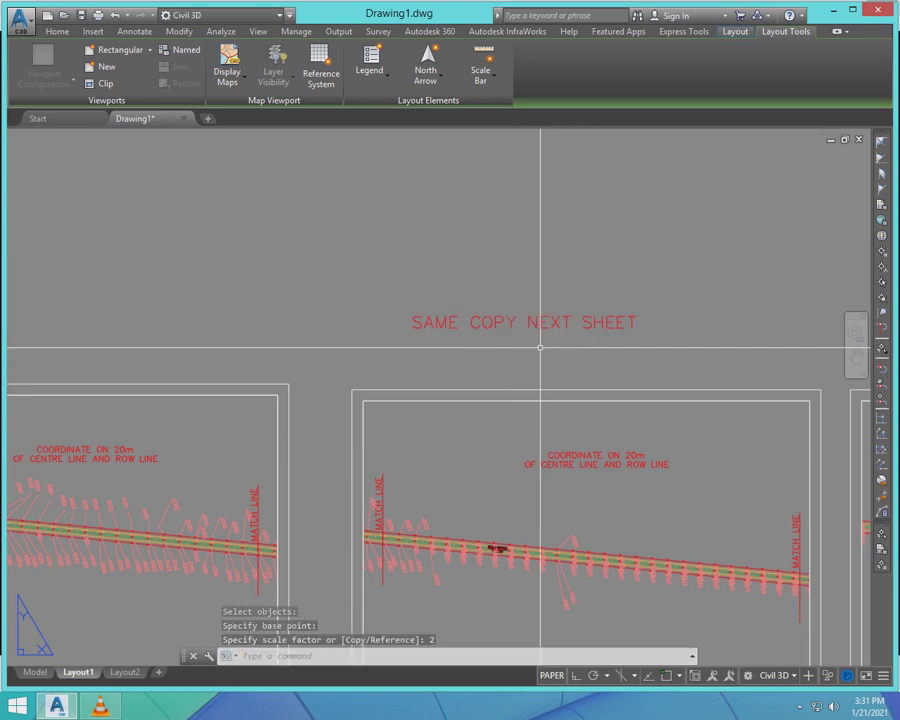
- Move the "SAME COPY NEXT SHEET" text down and right, just above the second sheet's upper border
scroll(486, 351, down, 2)
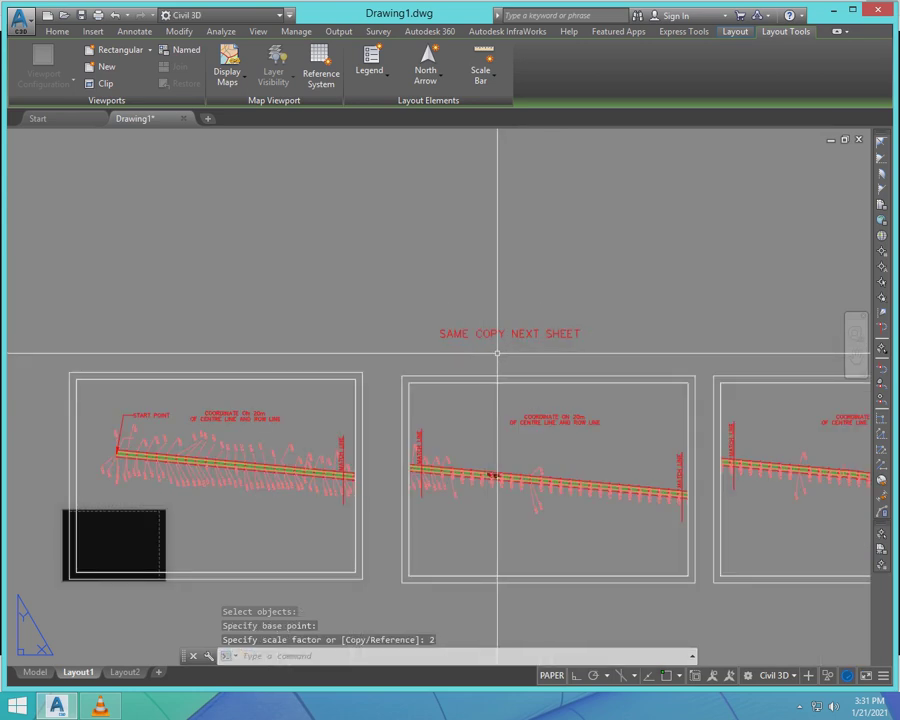
scroll(497, 353, up, 4)
text(m)
key(Return)
click(510, 342)
click(482, 273)
key(Return)
click(572, 211)
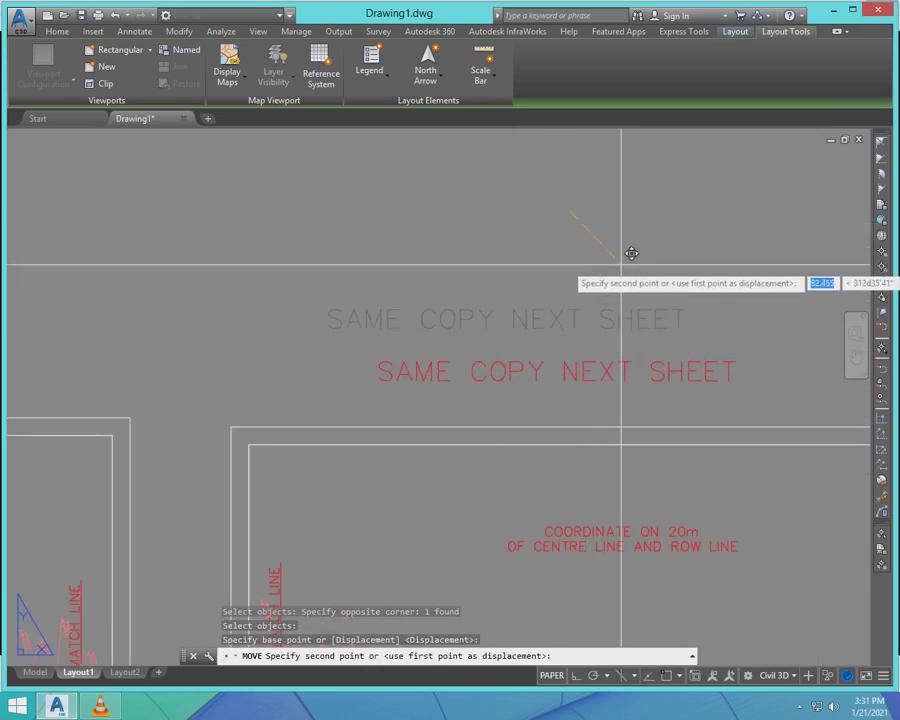
click(670, 302)
- Copy the "SAME COPY NEXT SHEET" text from the second sheet to just above the first sheet's upper border
scroll(441, 343, down, 4)
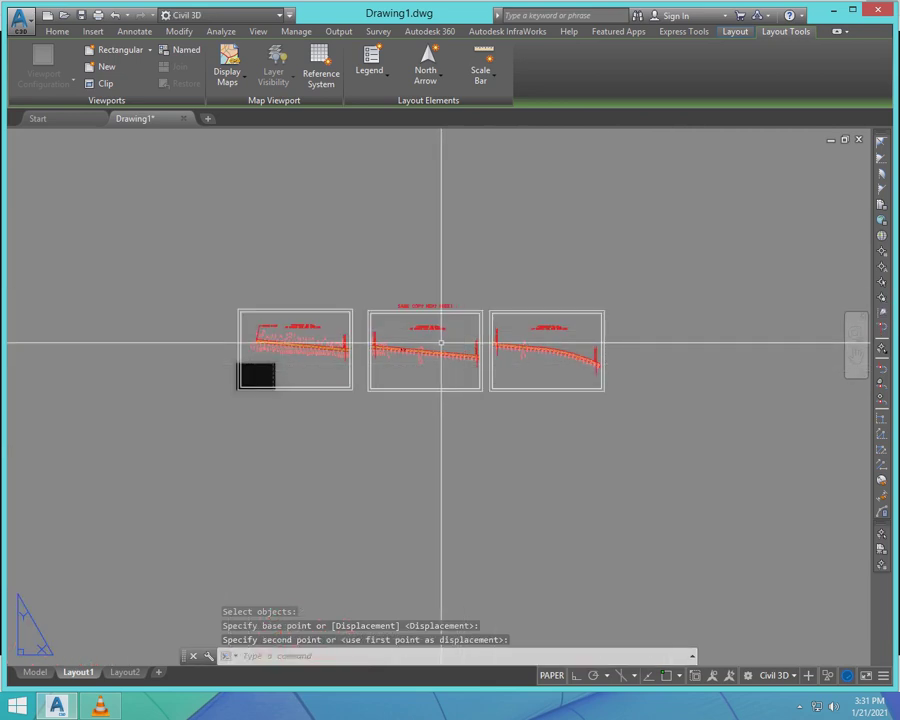
scroll(441, 343, up, 4)
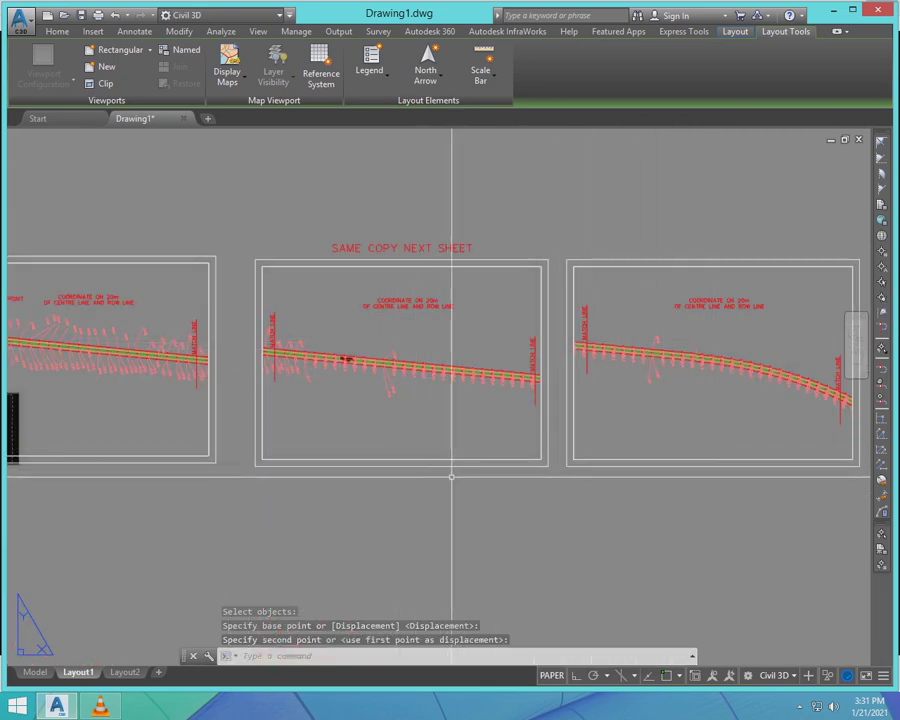
scroll(376, 474, down, 2)
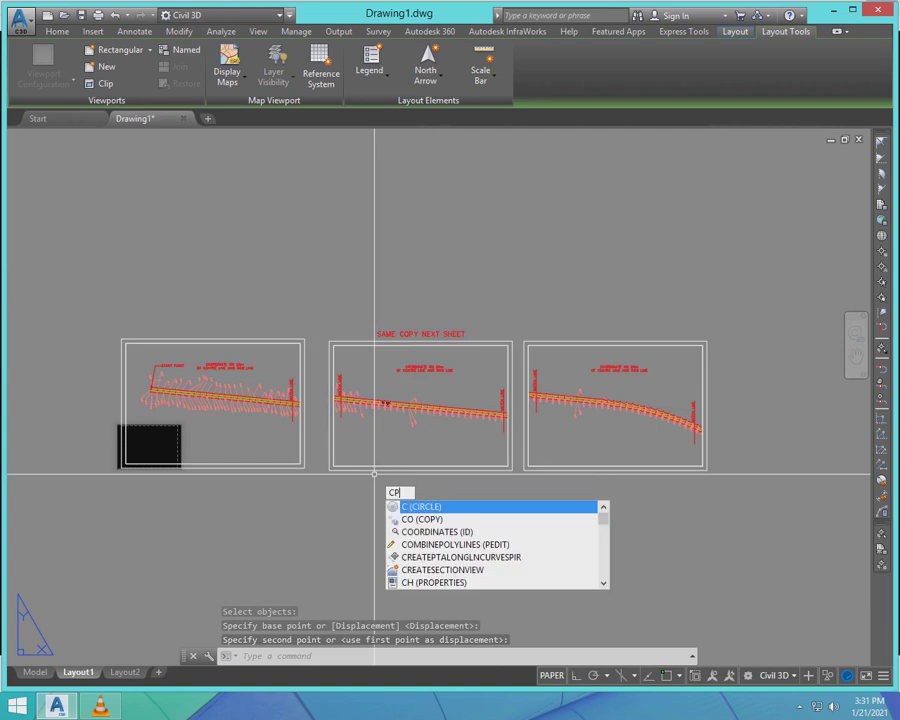
text(o)
key(Return)
click(411, 325)
click(444, 327)
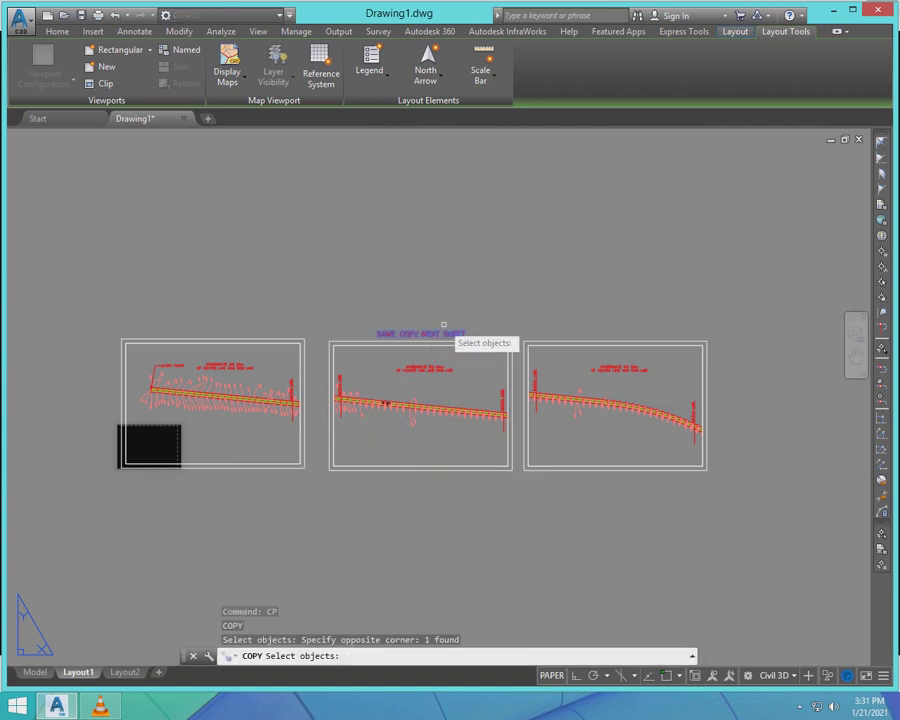
key(Return)
click(452, 298)
click(258, 293)
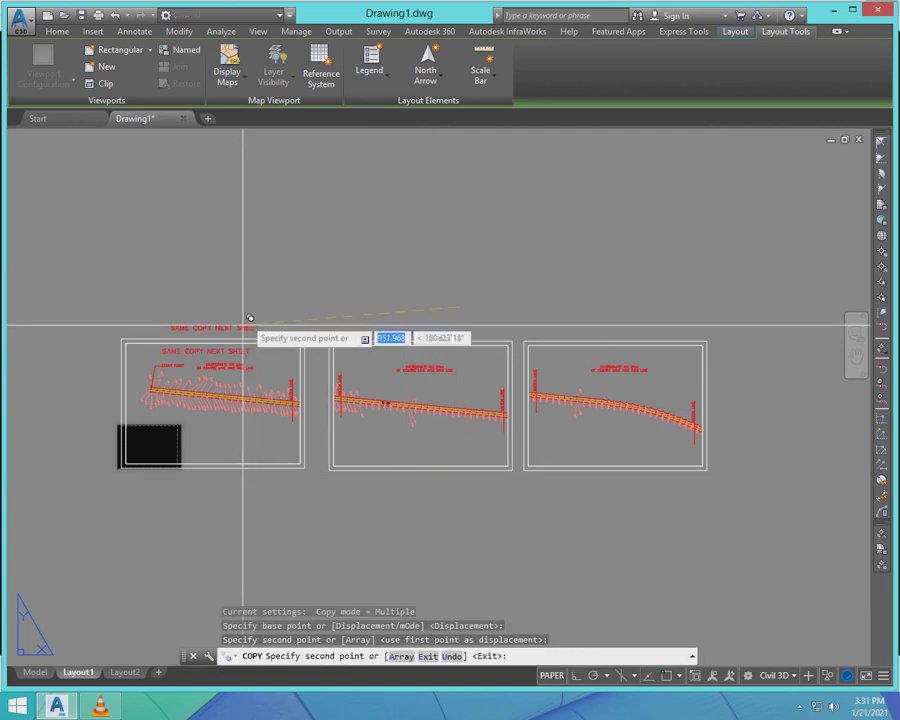
scroll(280, 430, up, 2)
key(Escape)
scroll(448, 335, down, 1)
scroll(590, 334, up, 2)
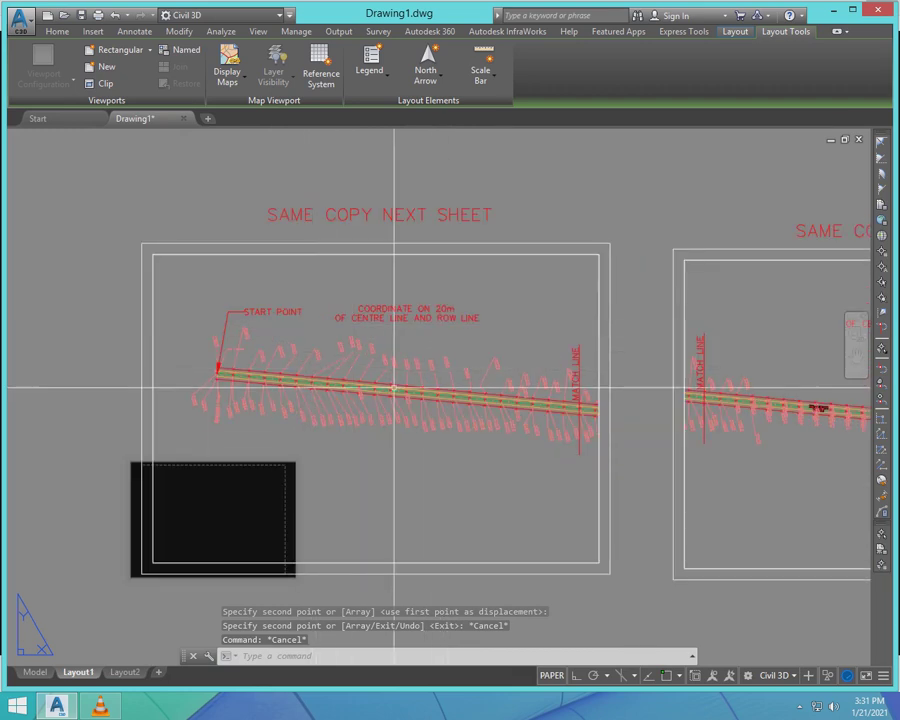
scroll(655, 330, up, 2)
scroll(527, 330, down, 2)
scroll(527, 330, down, 1)
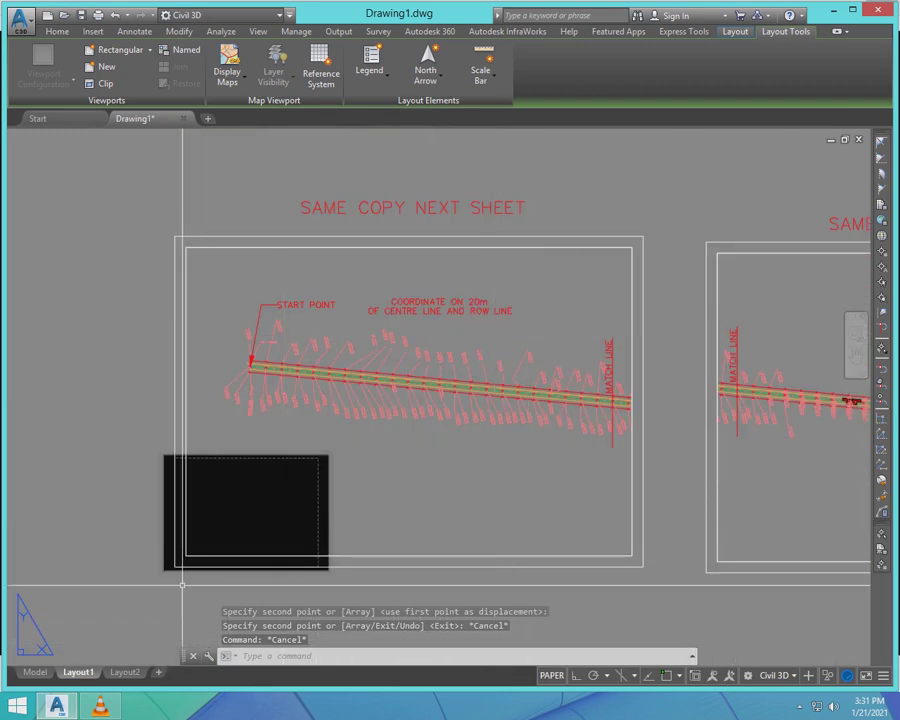
click(100, 706)
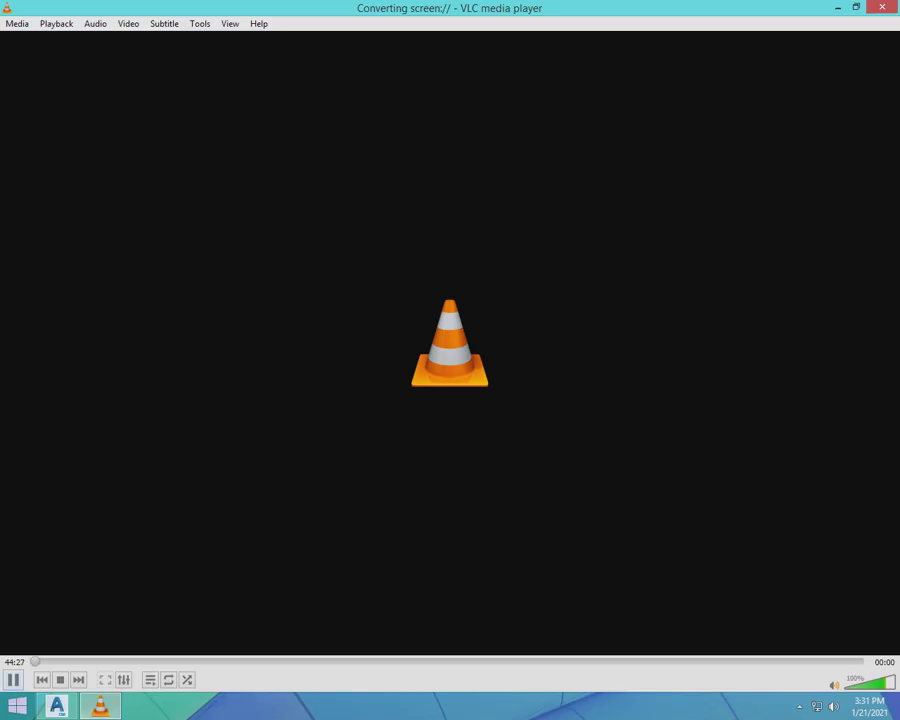